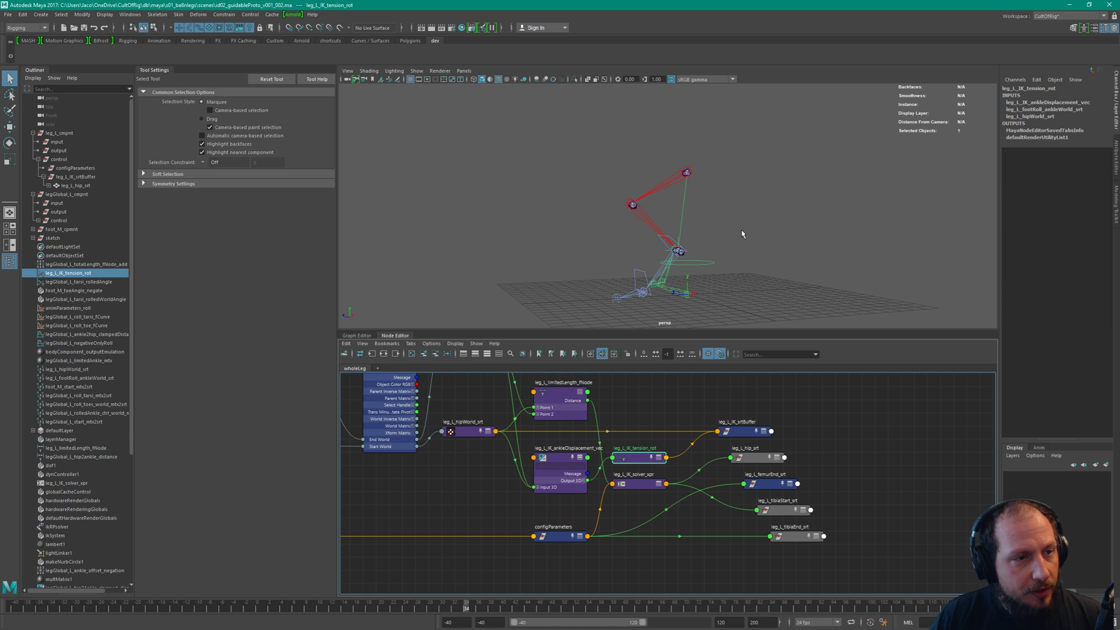
Move the left leg's world ankle control forward by about 4.7 units in Z and 0.4 units up to bend the knee
left_click_drag(730, 225, 749, 213, "alt")
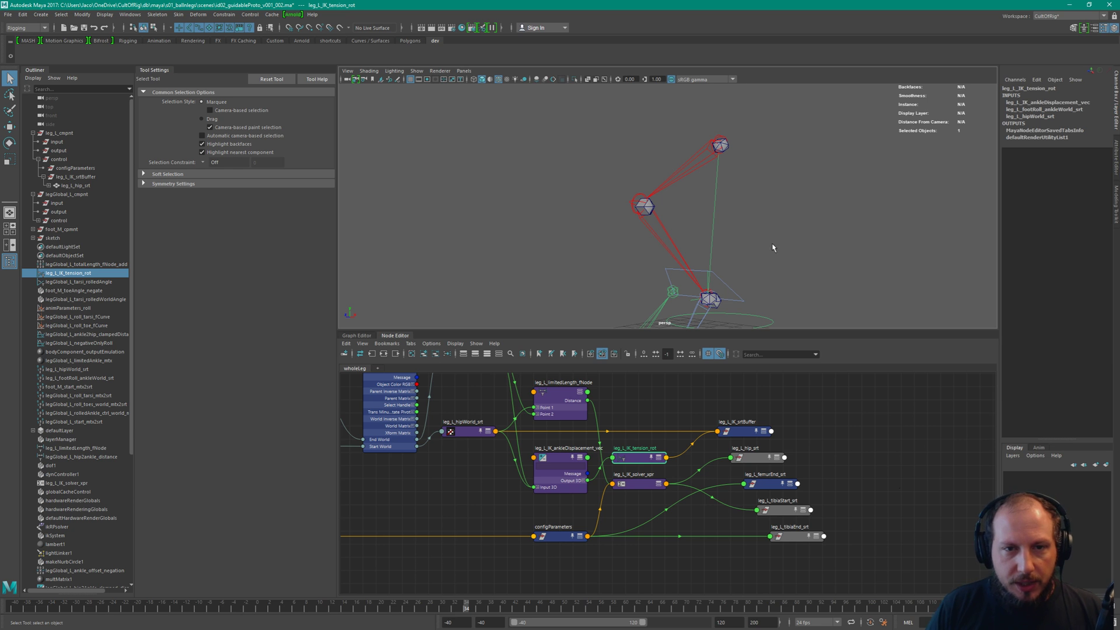
left_click_drag(726, 209, 767, 257, "alt")
middle_click_drag(719, 272, 747, 227, "alt")
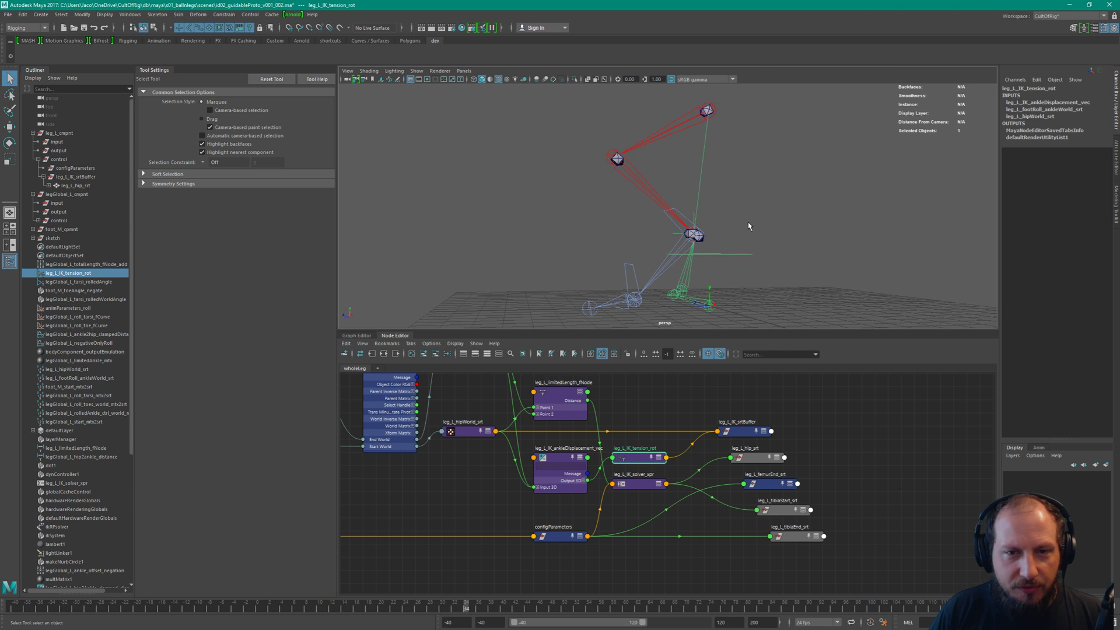
mouse_move(747, 228)
left_mouse_down()
mouse_move(782, 267)
mouse_move(750, 225)
mouse_move(740, 230)
mouse_move(750, 225)
left_mouse_up()
key("w")
middle_click_drag(749, 225, 726, 233, "alt")
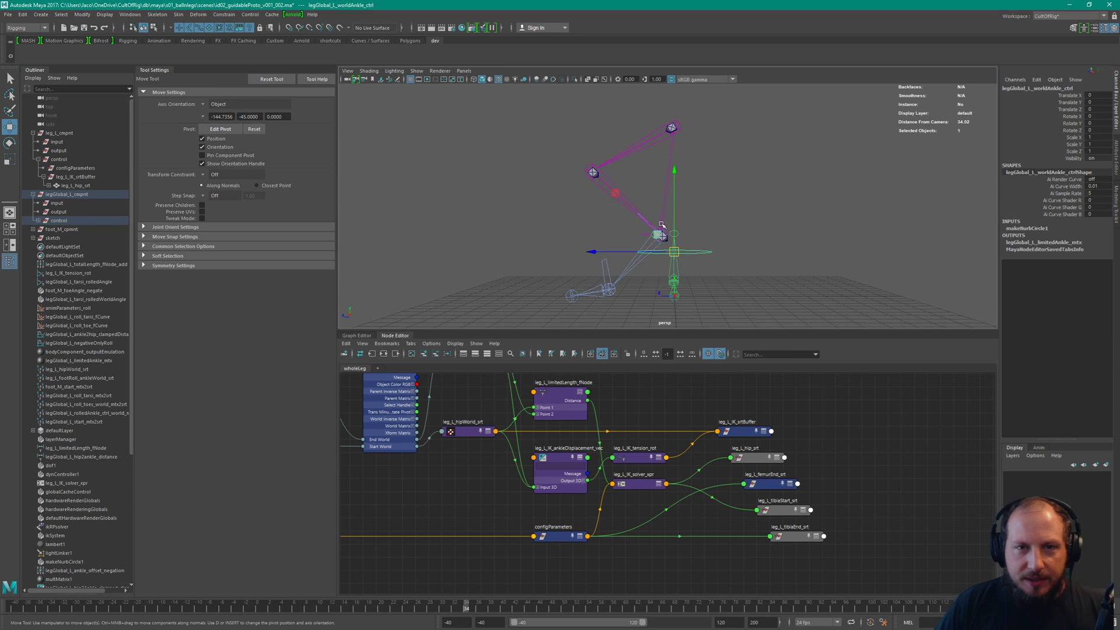
left_click_drag(697, 155, 731, 196, "alt")
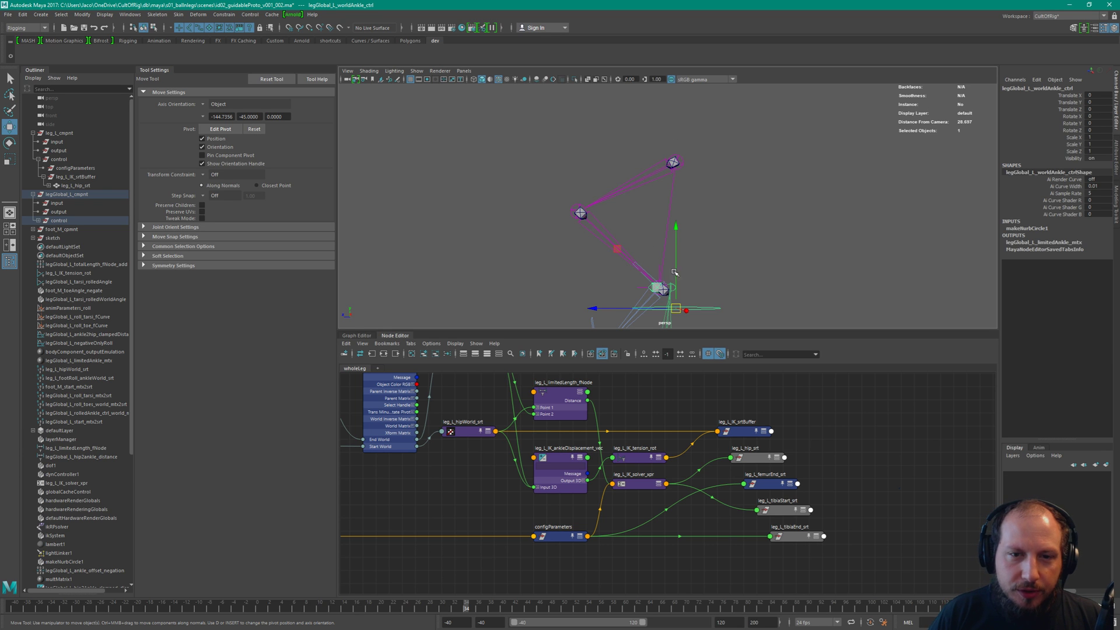
left_click_drag(675, 306, 568, 299)
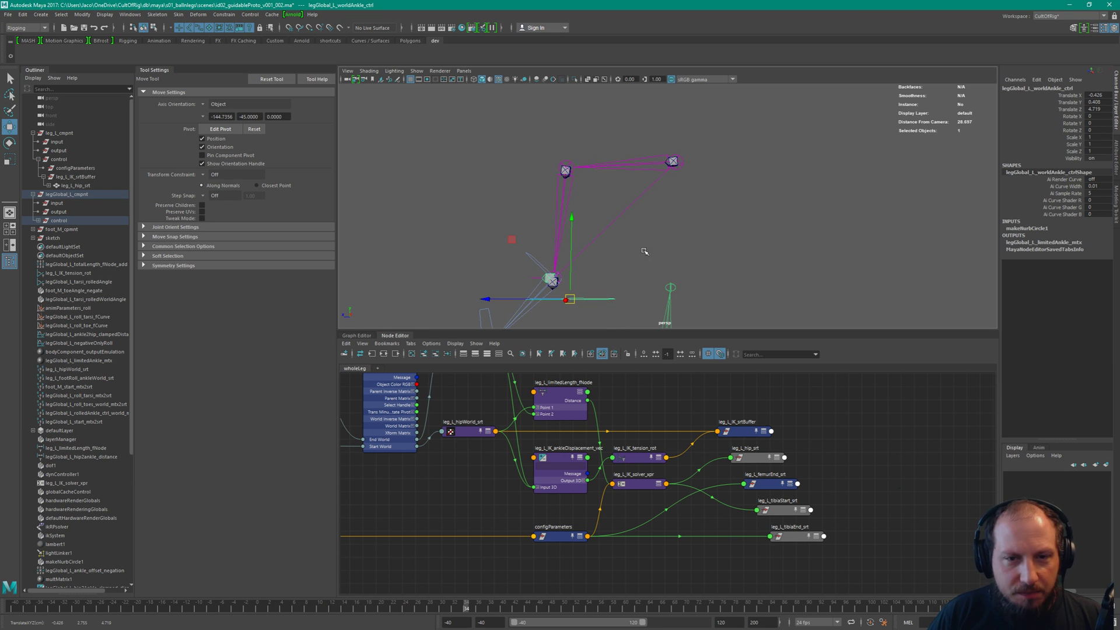
middle_click_drag(654, 219, 692, 230, "alt")
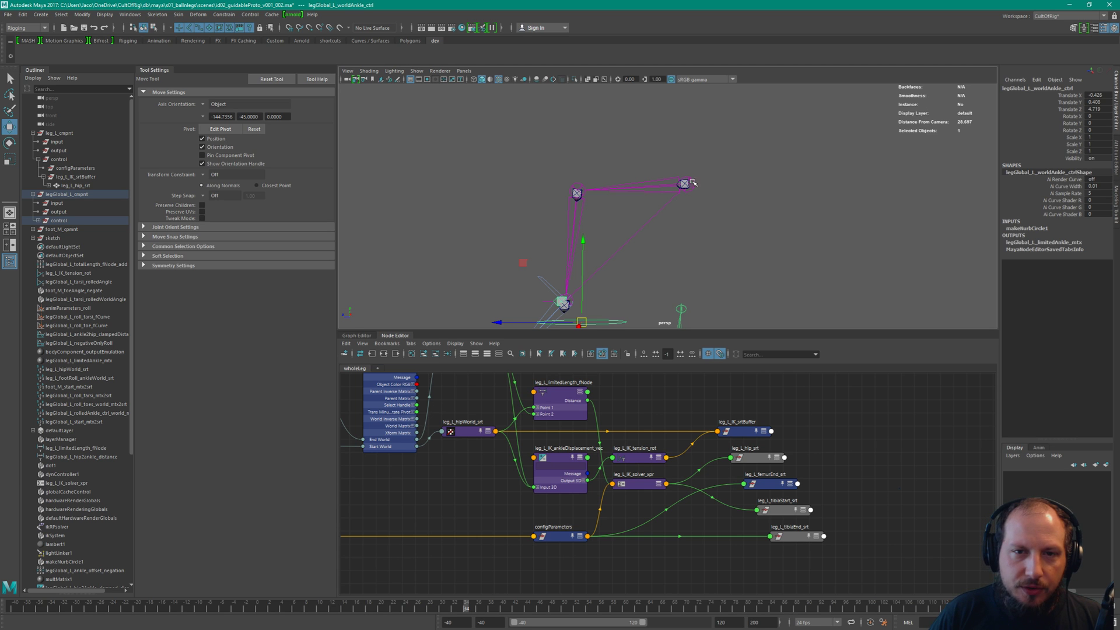
left_click_drag(664, 229, 717, 227, "alt")
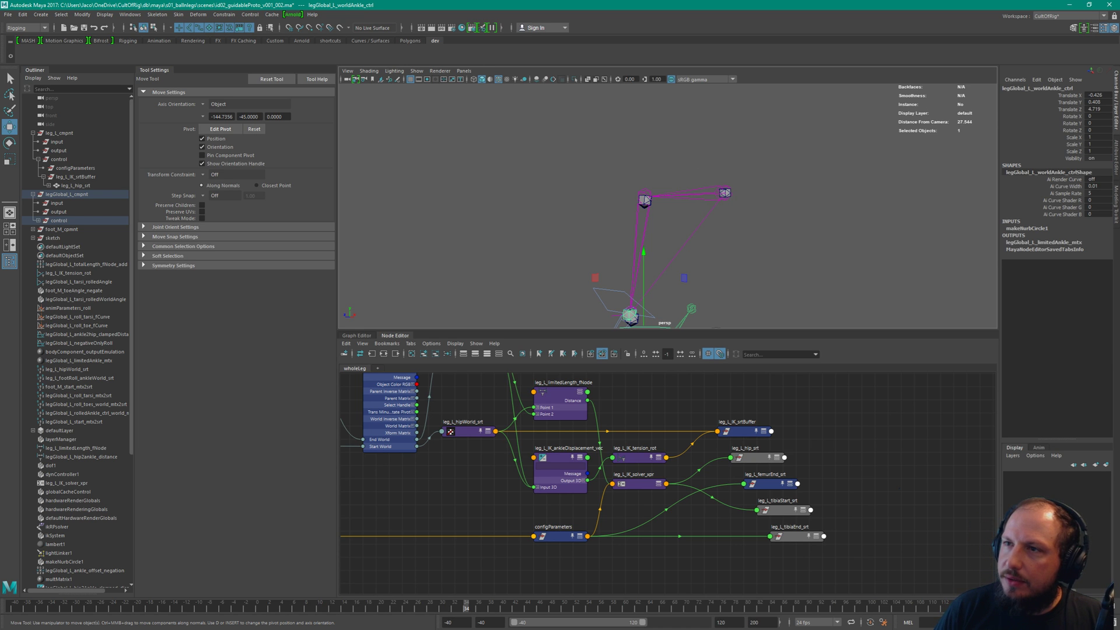
Switch to Mischief and draw two green arrows pointing downward from one shared origin
key("alt+Tab")
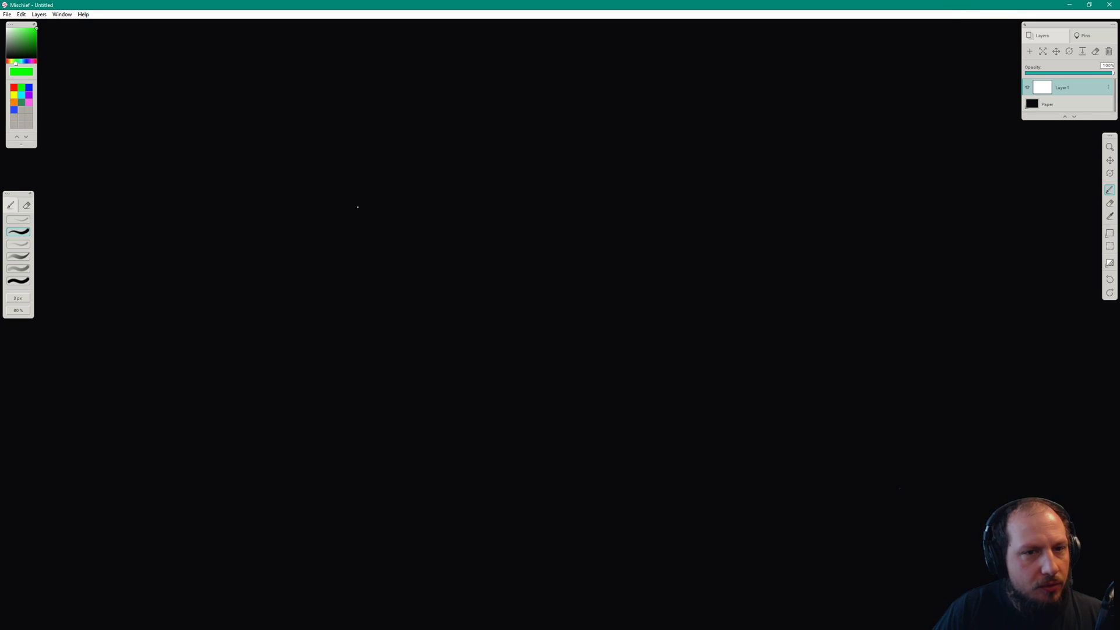
left_click_drag(553, 174, 530, 239)
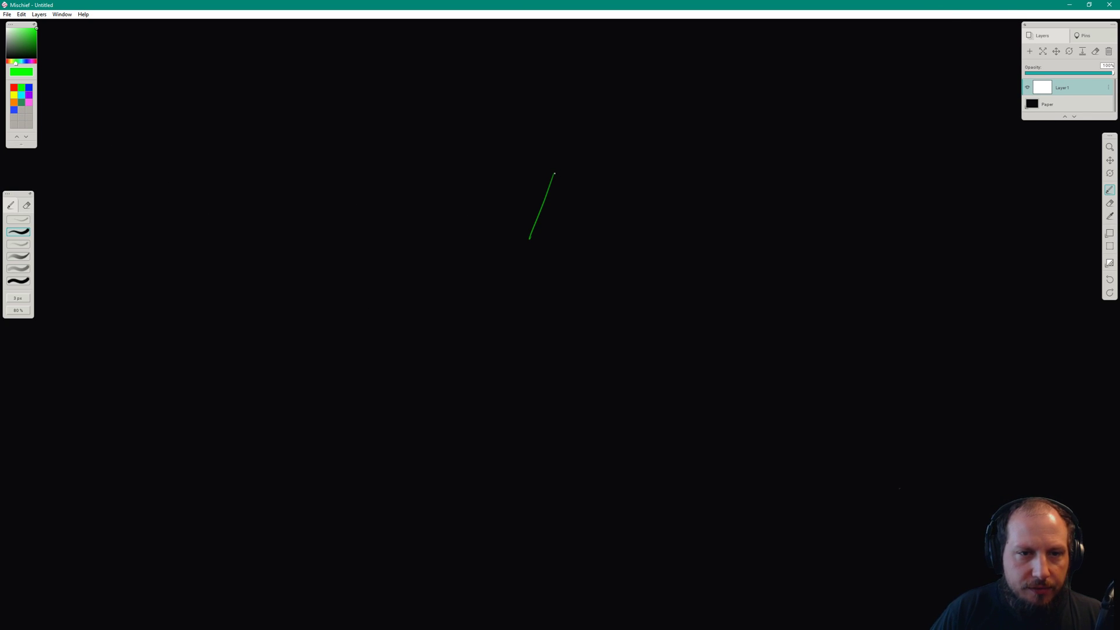
mouse_move(554, 174)
left_mouse_down()
mouse_move(577, 215)
mouse_move(535, 241)
left_mouse_up()
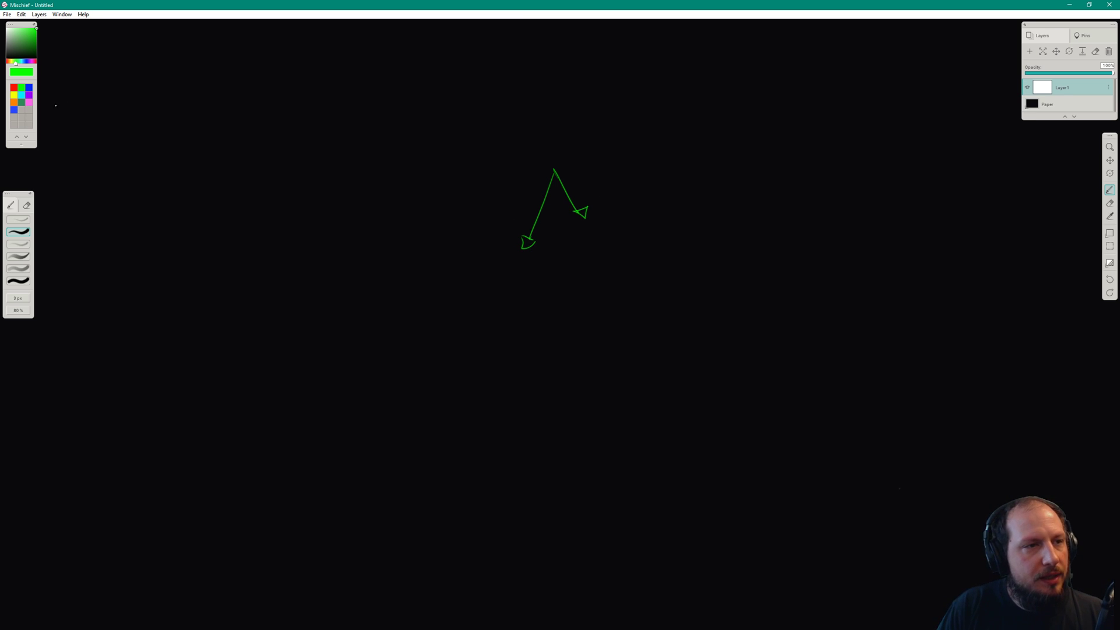
Add a red cross sign between the green arrows, and draw a red and a blue arrow from their shared origin
left_click(15, 88)
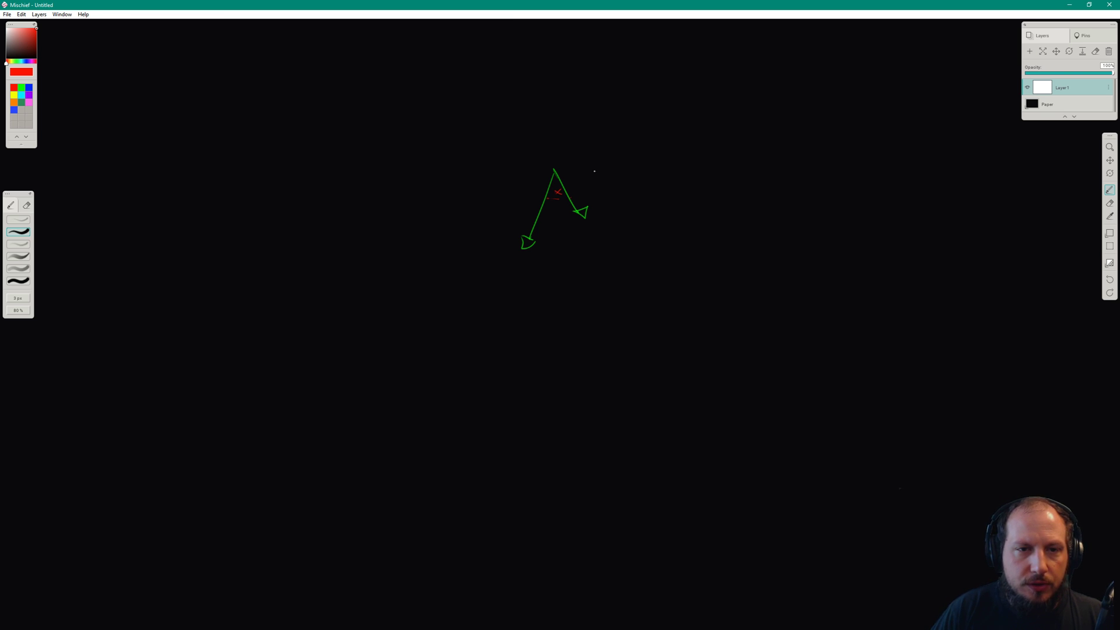
left_click_drag(556, 173, 632, 212)
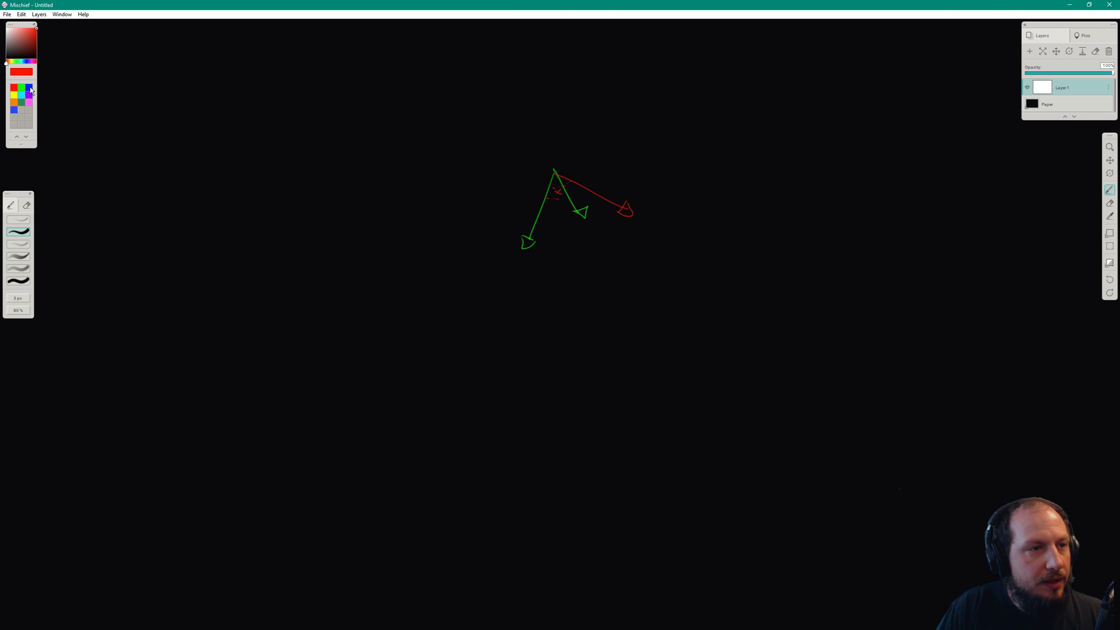
left_click(29, 87)
mouse_move(545, 173)
left_mouse_down()
mouse_move(478, 183)
mouse_move(491, 191)
left_mouse_up()
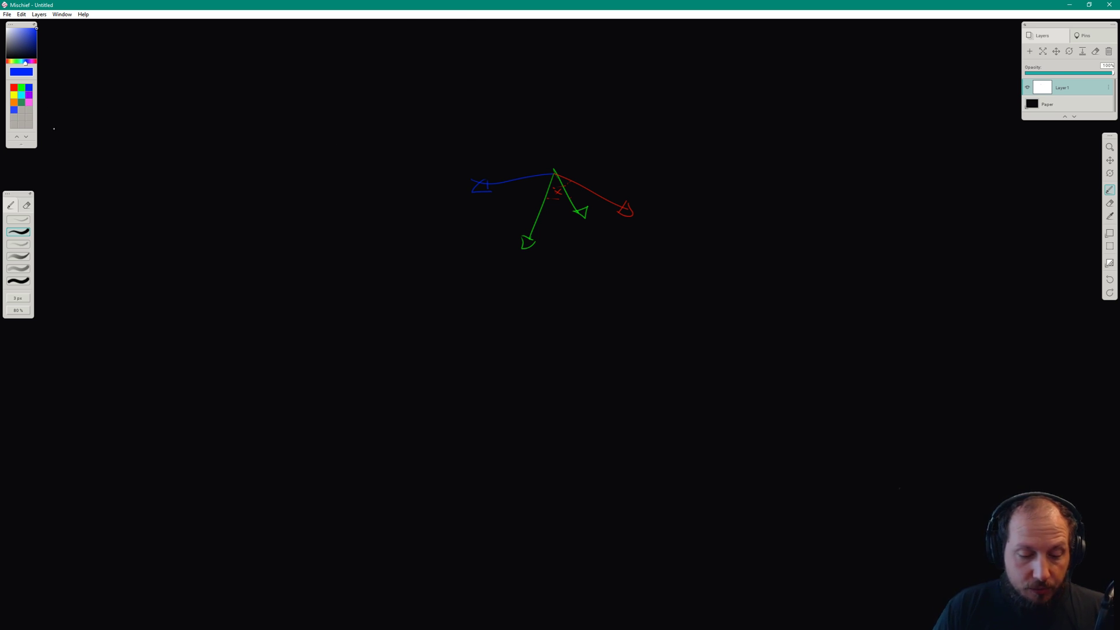
left_click(21, 94)
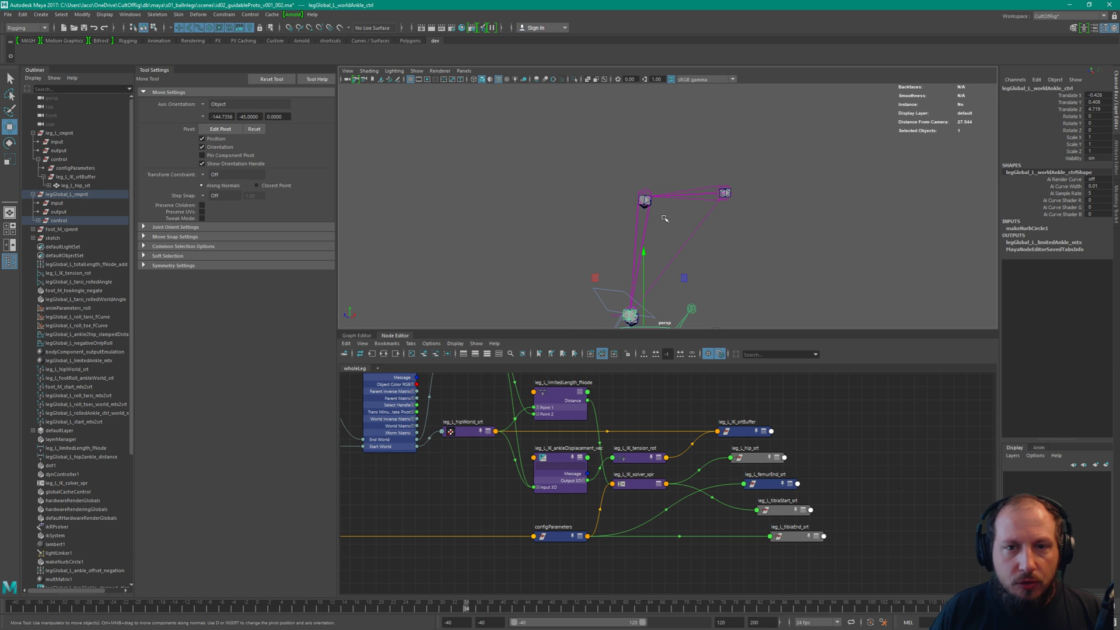
Switch back to Maya and select the leg_L_IK_solver_xpr node to inspect it against the bent leg
left_click_drag(705, 245, 674, 214, "alt")
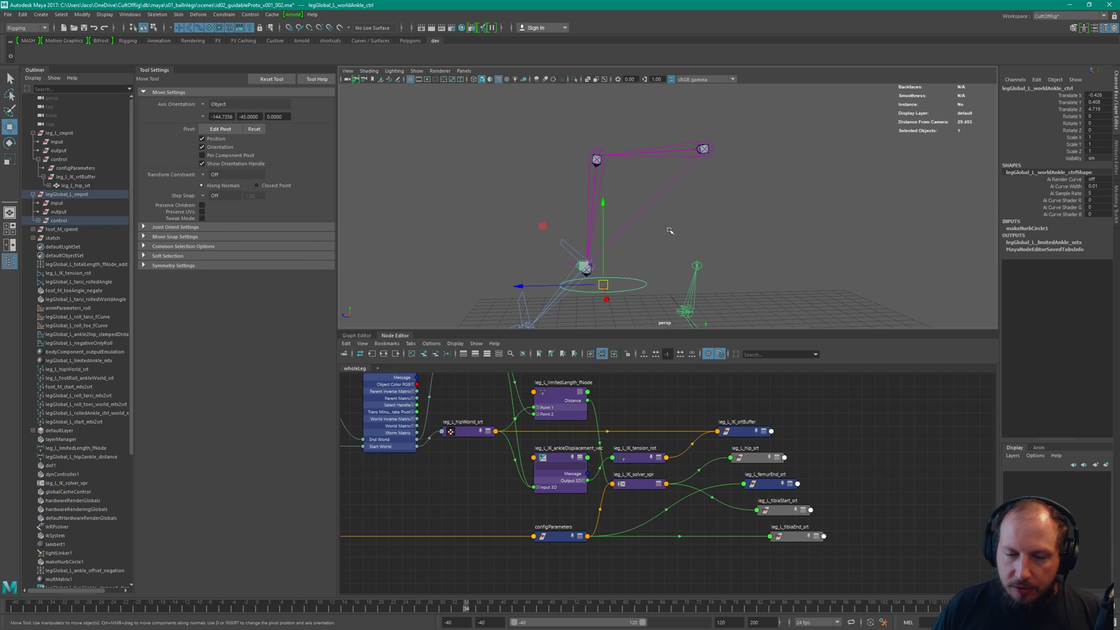
left_click(636, 484)
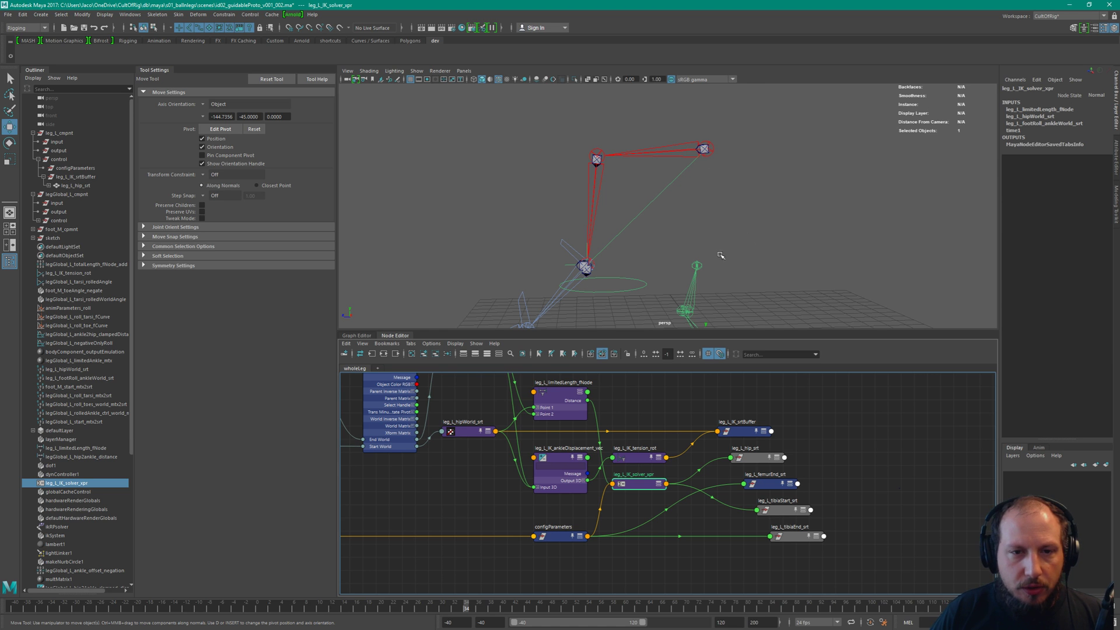
left_click_drag(697, 208, 639, 221, "alt")
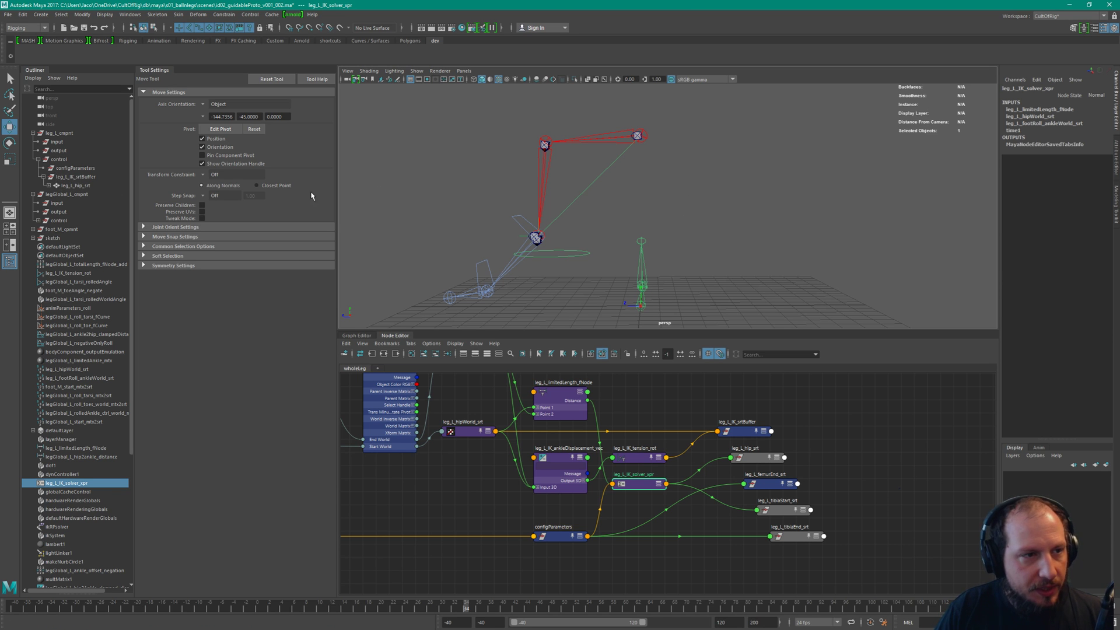
Create an empty group and parent it under the control group of leg_L_cmpnt
left_click(730, 224)
key("ctrl+g")
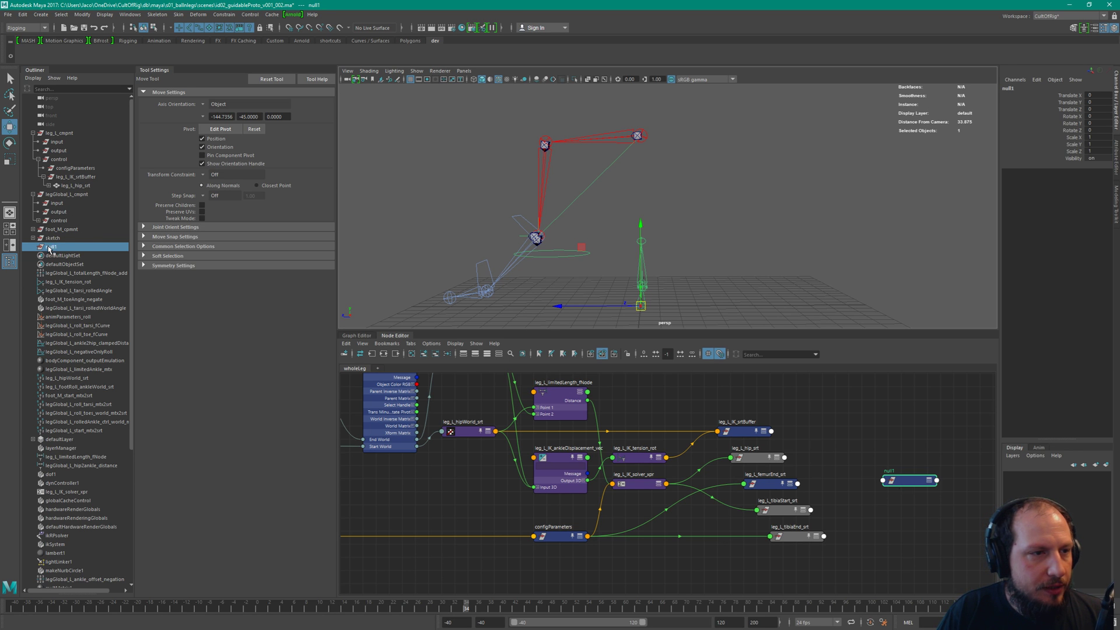
middle_click_drag(50, 249, 64, 137)
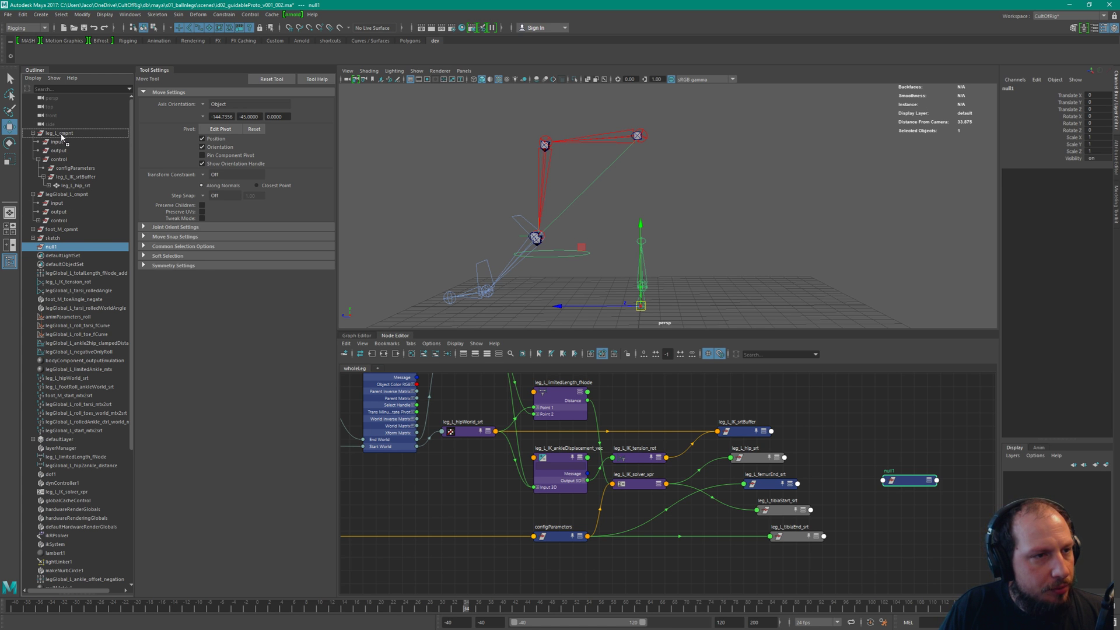
middle_click_drag(63, 137, 61, 168)
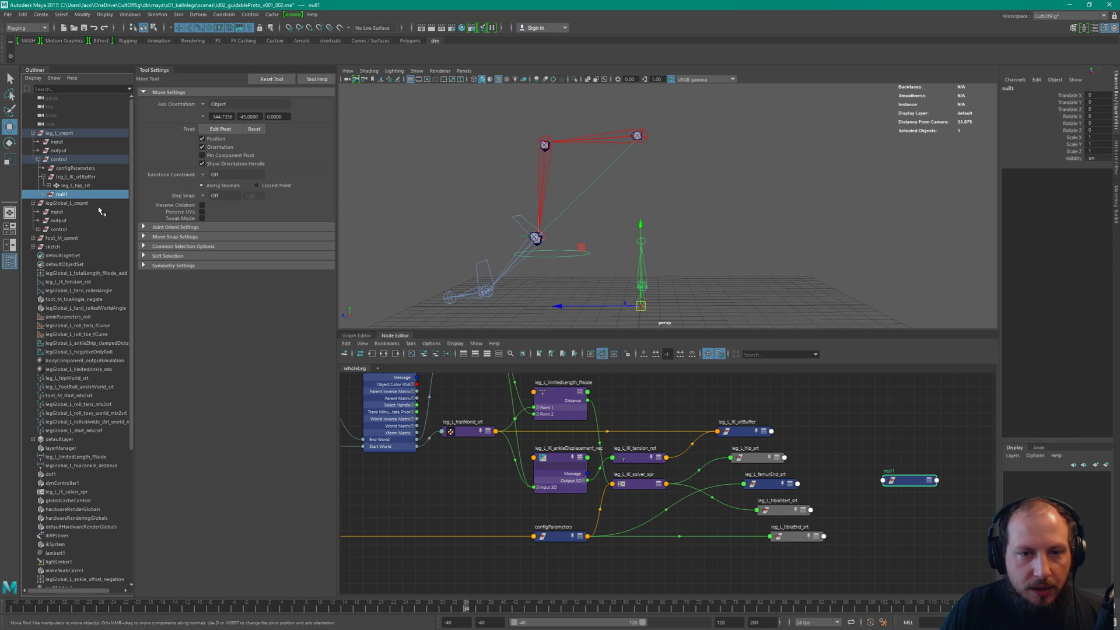
Move the null1 group up and behind the leg, to about X 2, Y 3.8, Z -6, and clear the selection
mouse_move(686, 256)
left_mouse_down("alt")
mouse_move(725, 259)
mouse_move(702, 258)
left_mouse_up("alt")
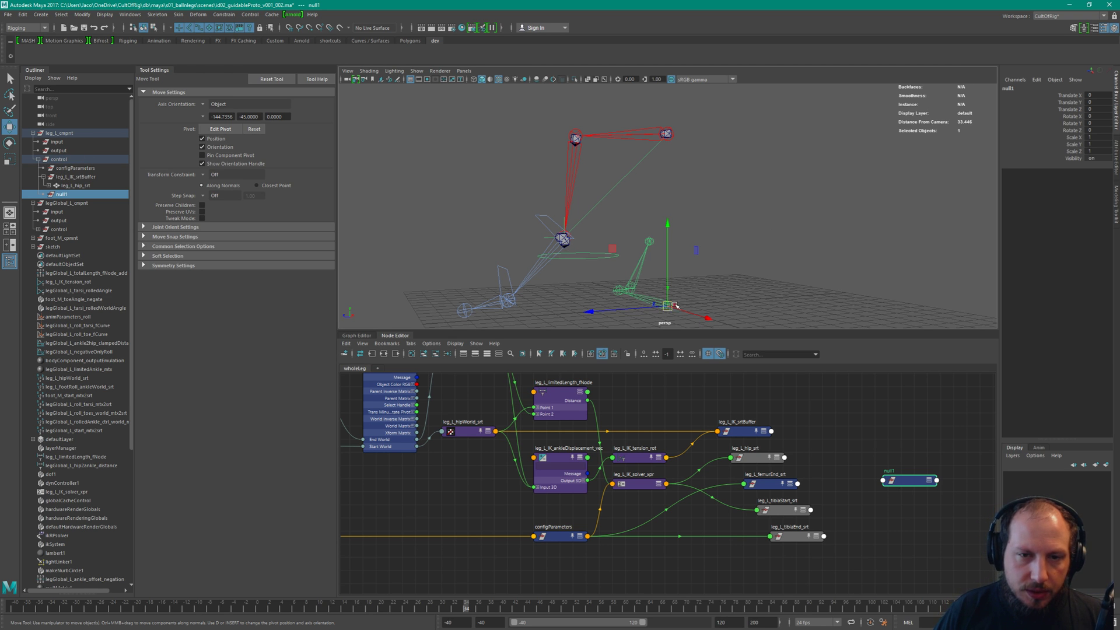
left_click_drag(675, 305, 764, 233)
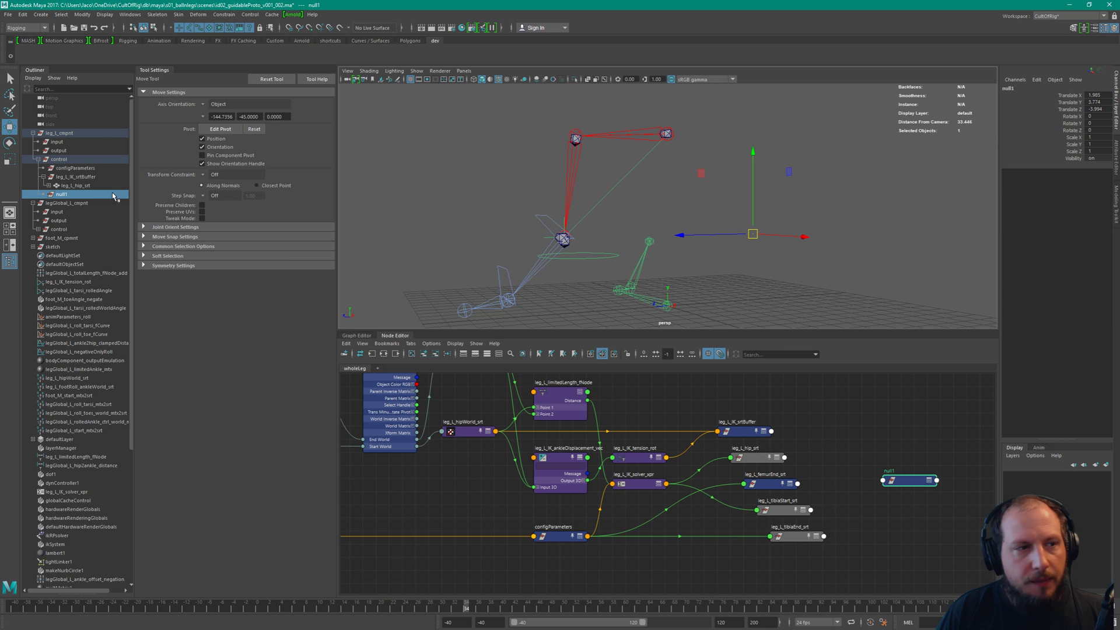
left_click_drag(667, 239, 699, 235, "alt")
left_click(438, 161)
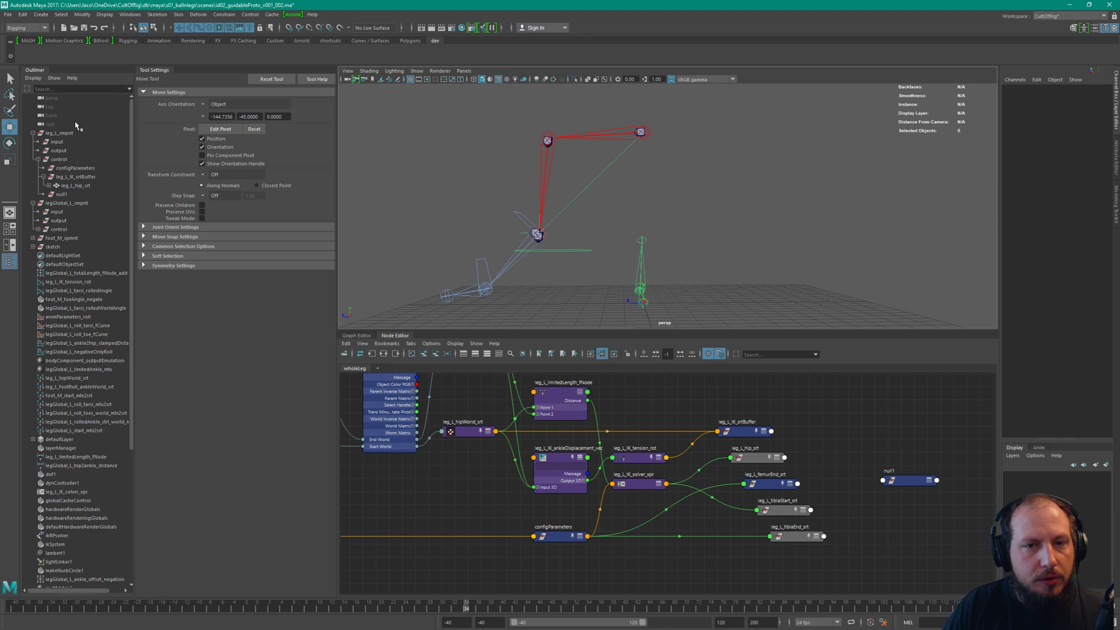
Create a NURBS square, place its transform node in clear space in the node graph, and expand its hierarchy
left_click(41, 14)
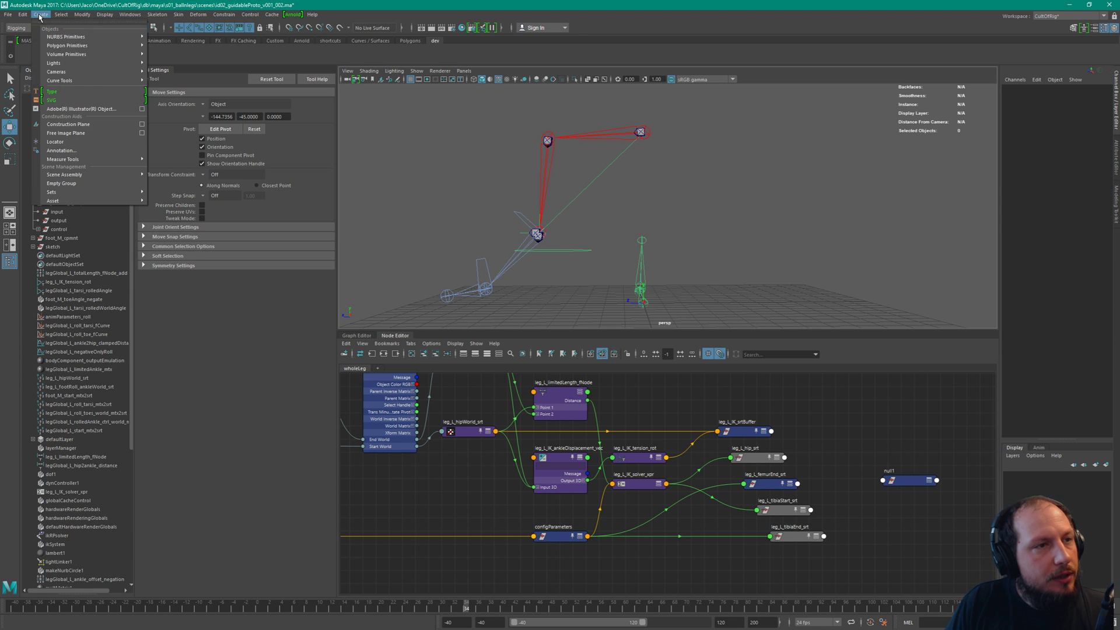
mouse_move(60, 39)
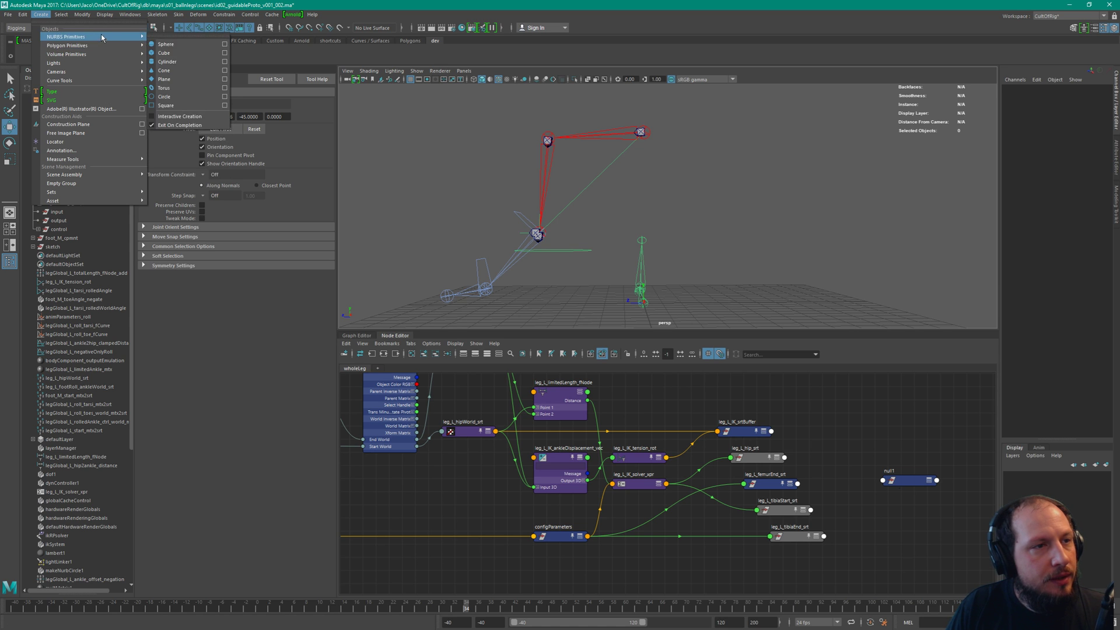
mouse_move(93, 47)
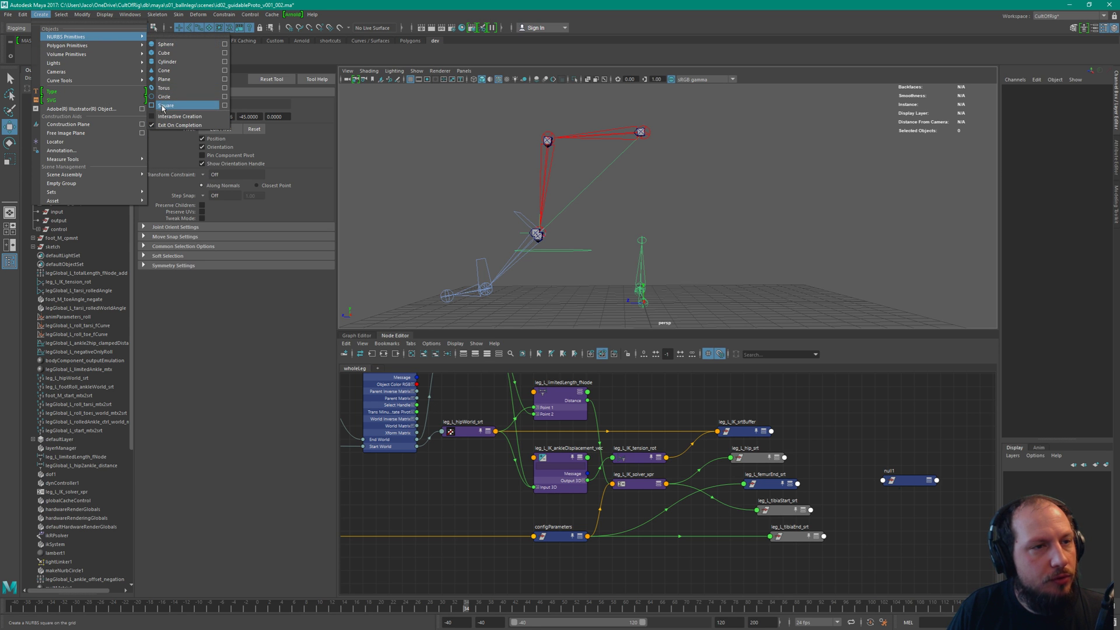
left_click(163, 106)
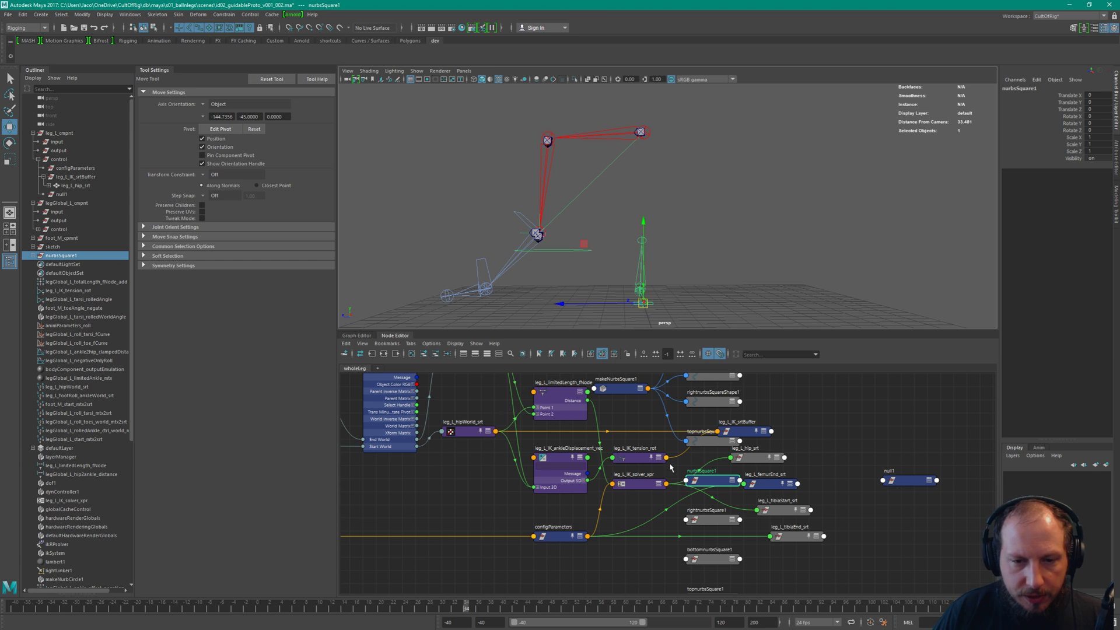
left_click_drag(709, 480, 923, 510)
middle_click_drag(845, 434, 708, 419)
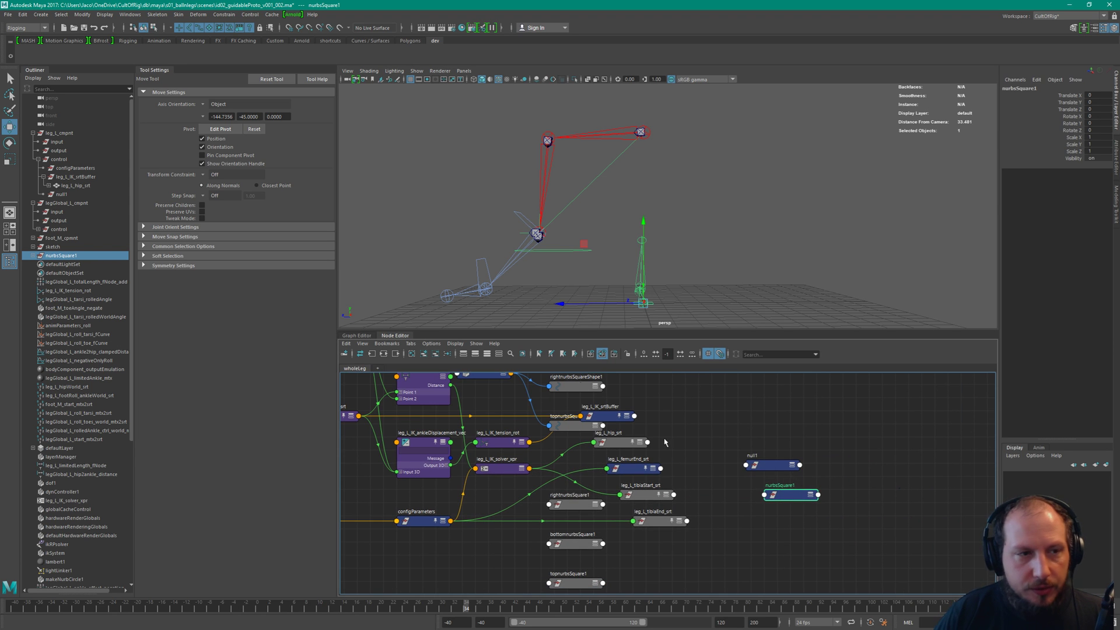
left_click(34, 256)
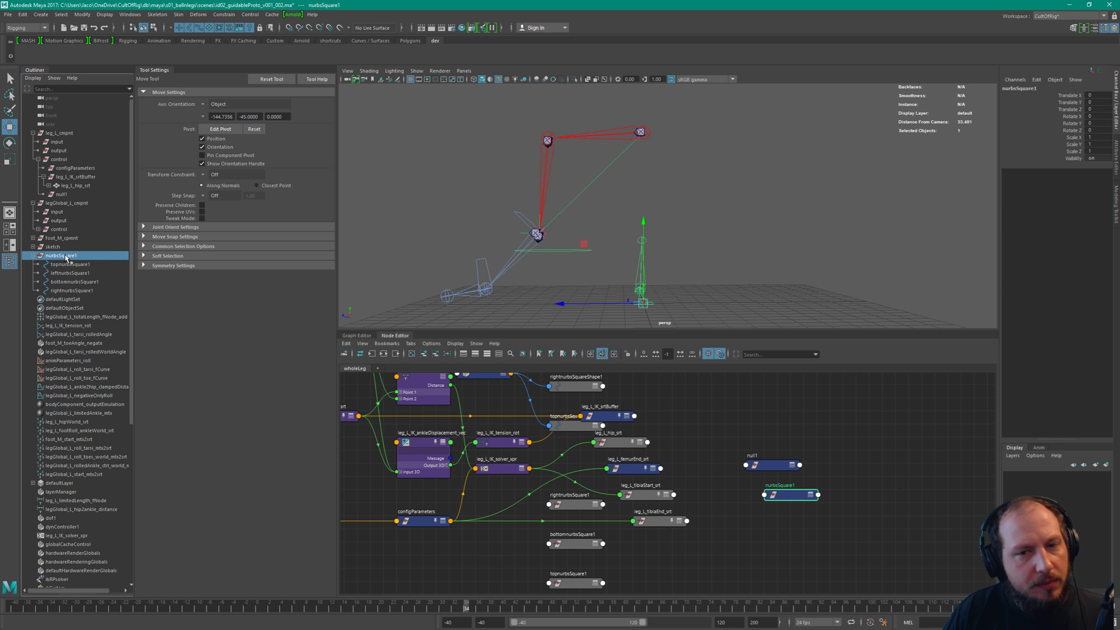
Delete the null1 group
left_click(64, 195)
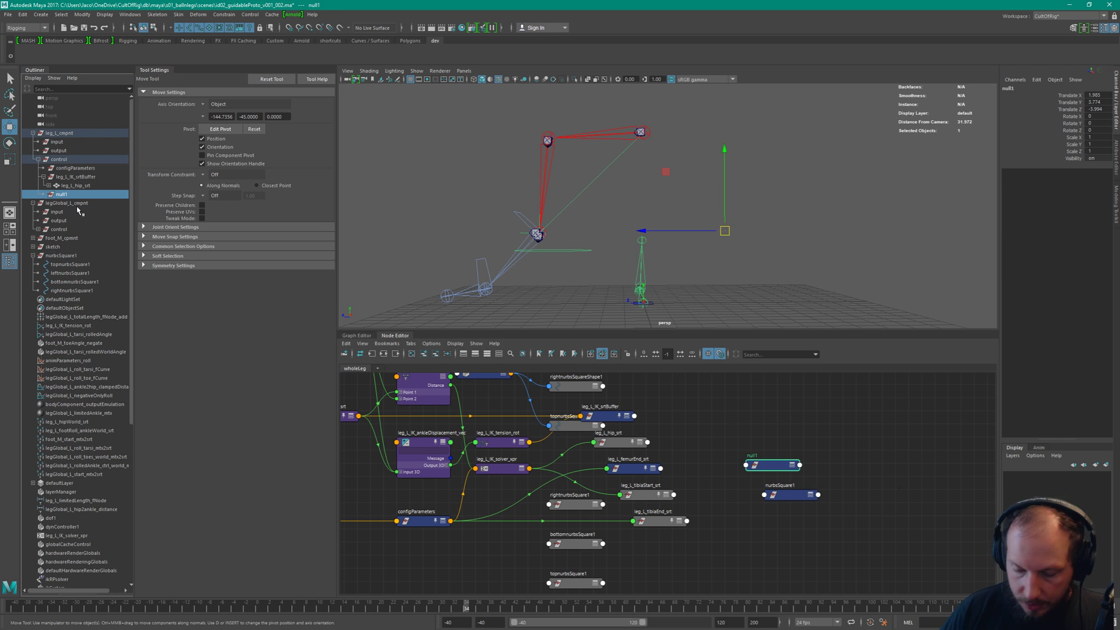
key("Delete")
Parent the nurbsSquare1 group under leg_L_cmpnt
left_click(67, 247)
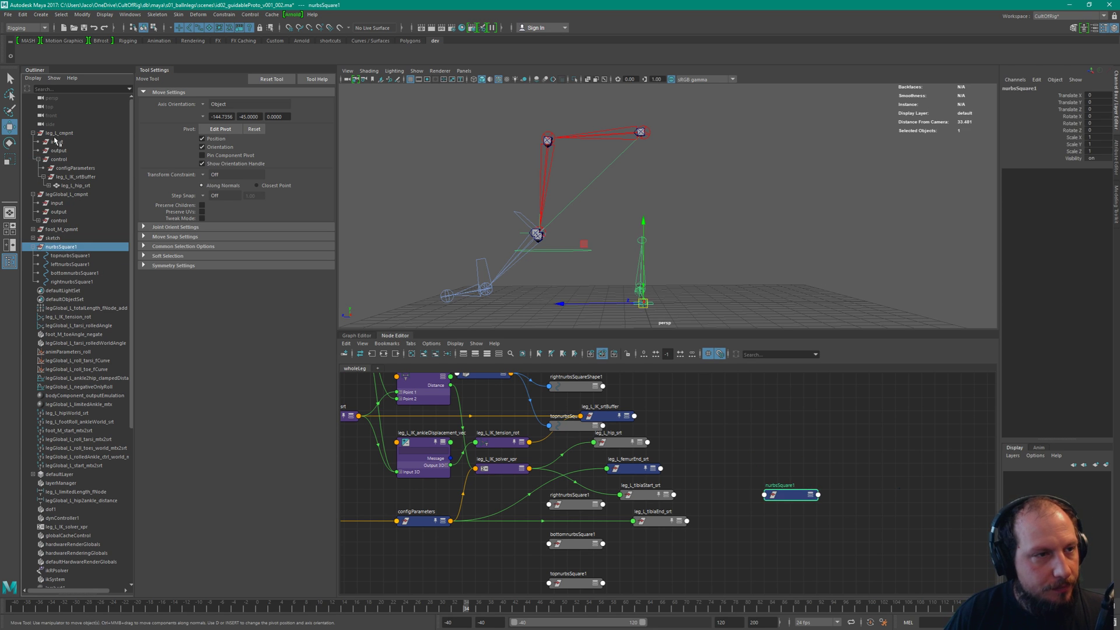
left_click(65, 134, "ctrl")
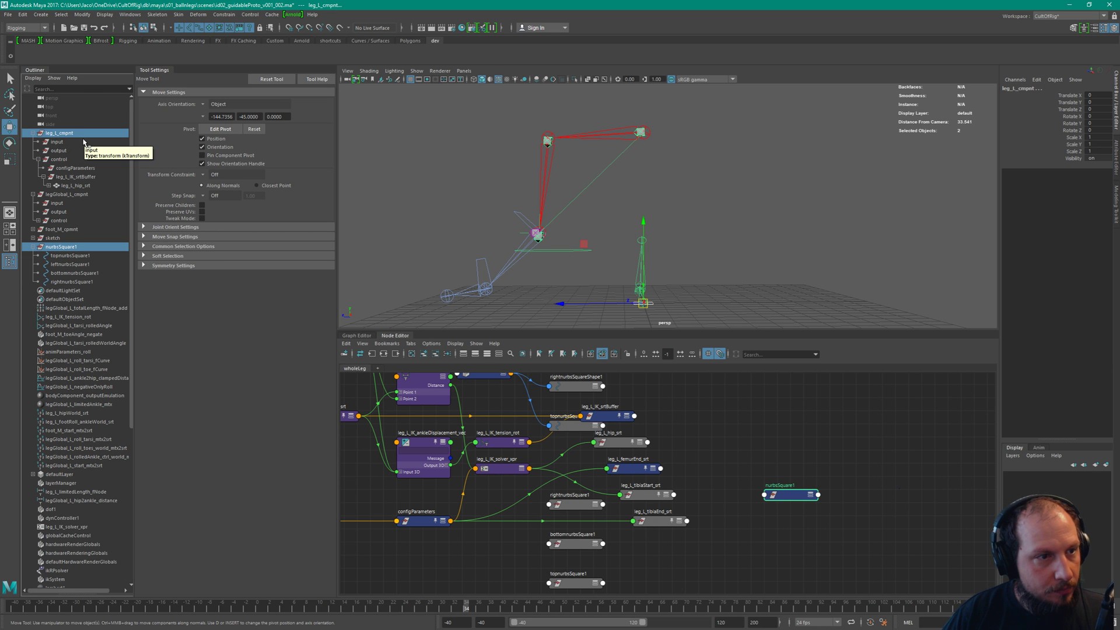
key("p")
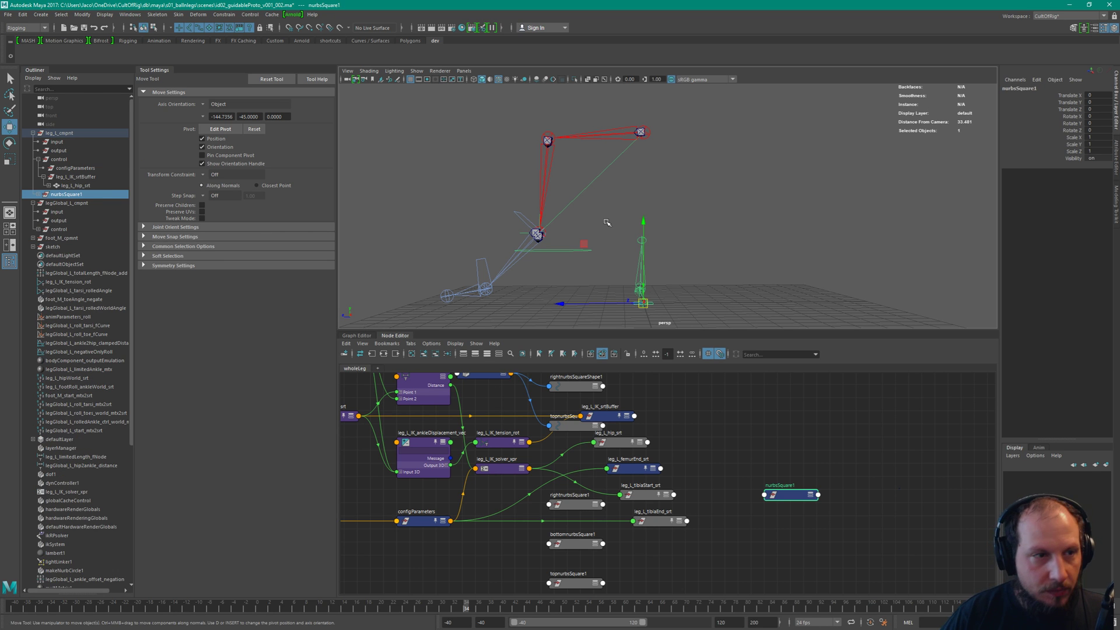
Examine the four side curves under nurbsSquare1 in the hierarchy and viewport, and return the selection to their parent group
left_click(38, 195)
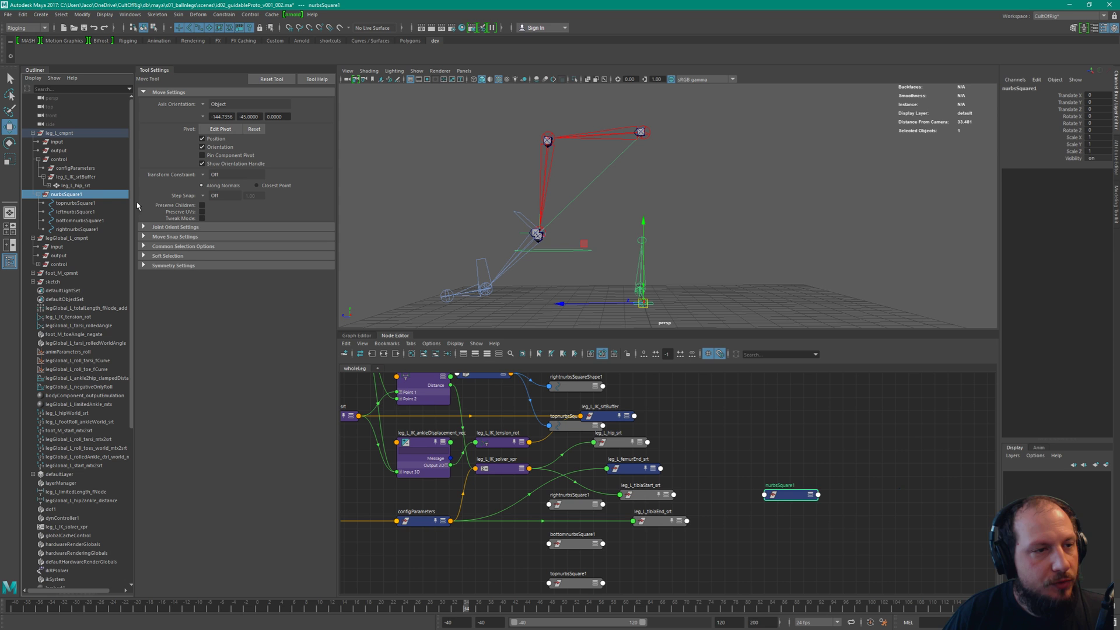
left_click(76, 203)
left_click(80, 212, "shift")
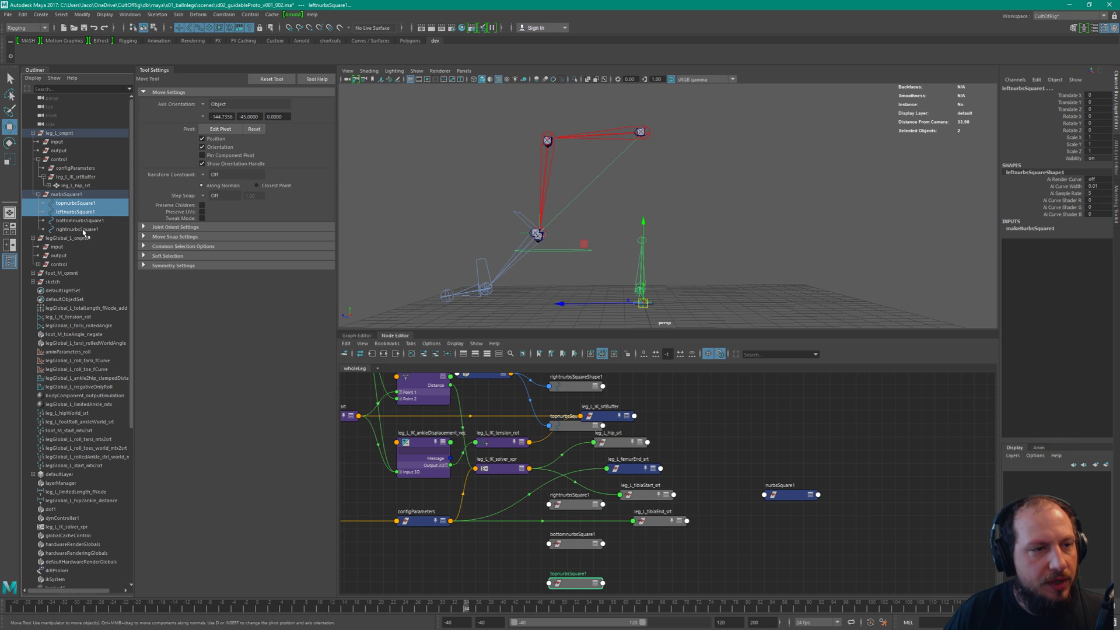
left_click(79, 230, "shift")
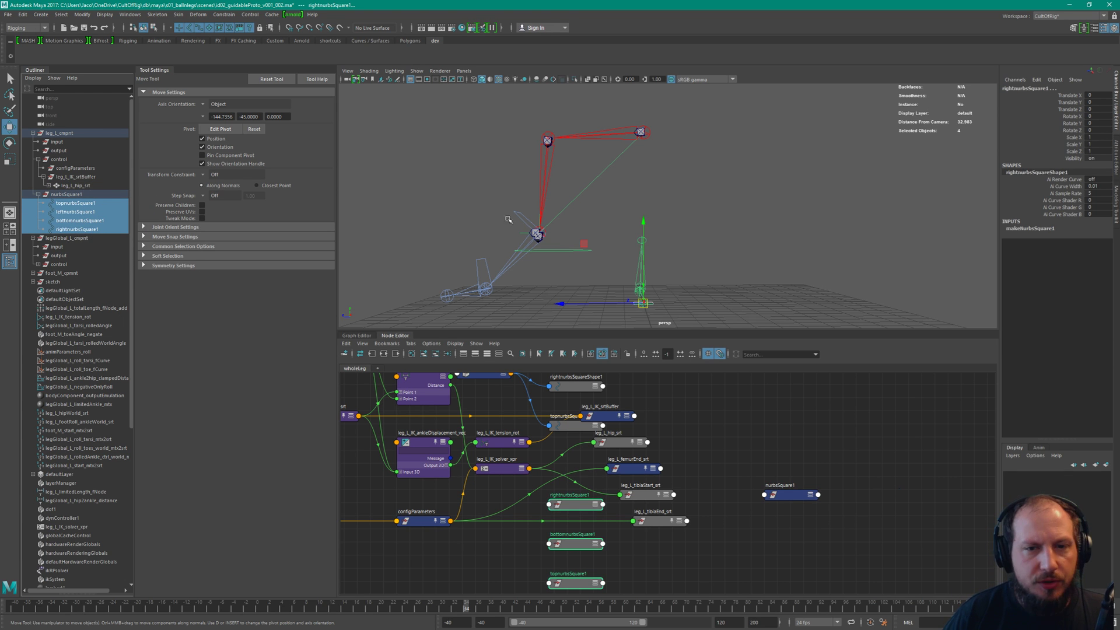
left_click_drag(624, 285, 671, 315, "alt")
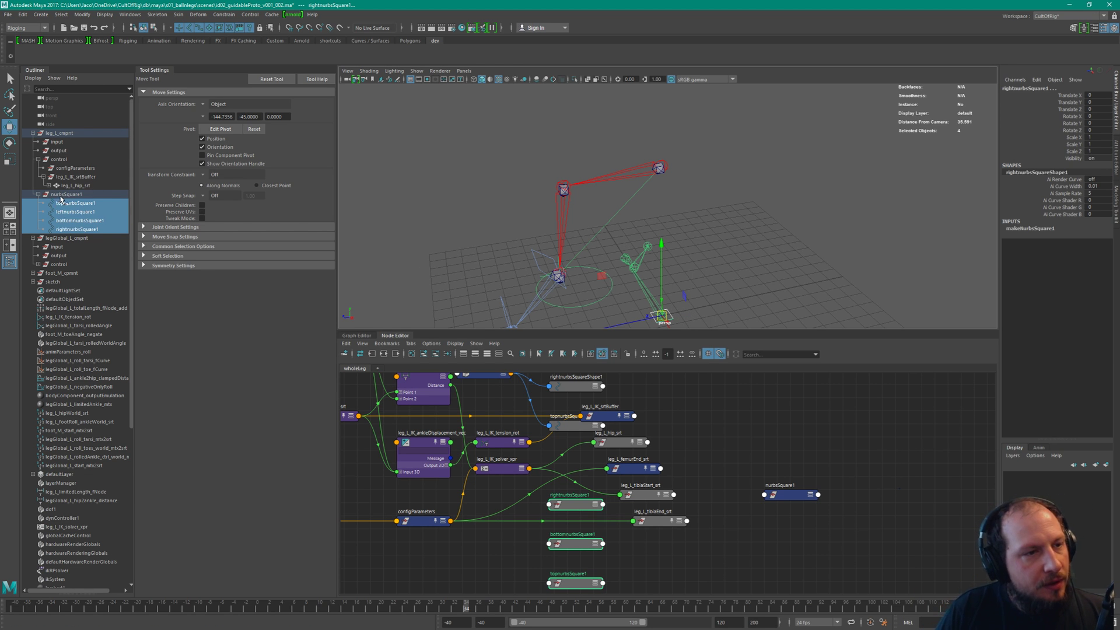
left_click(26, 194)
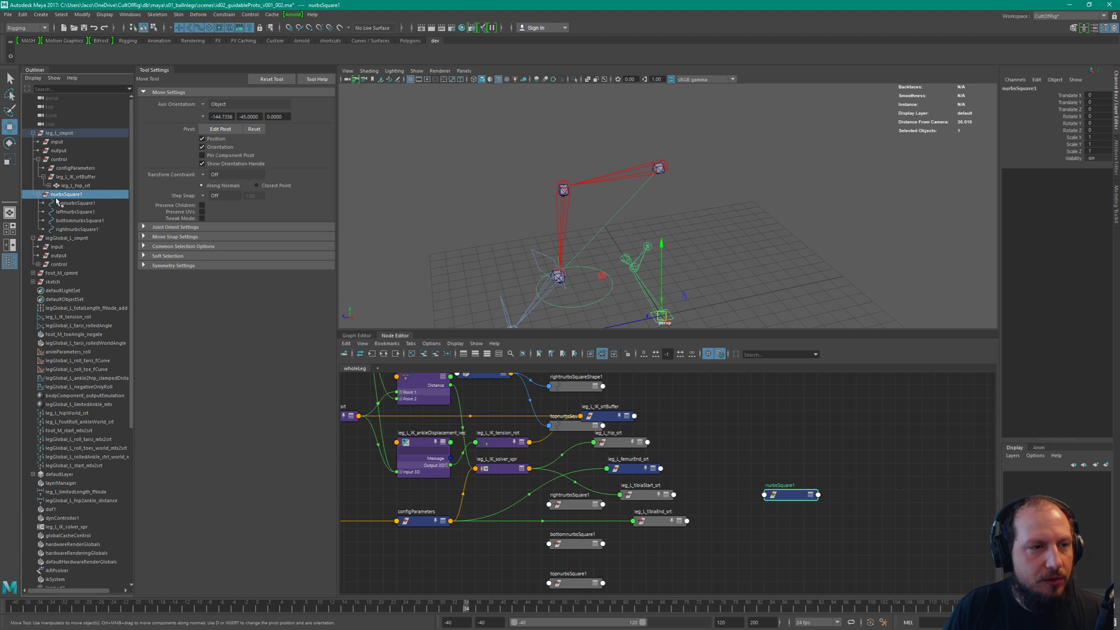
left_click(38, 195)
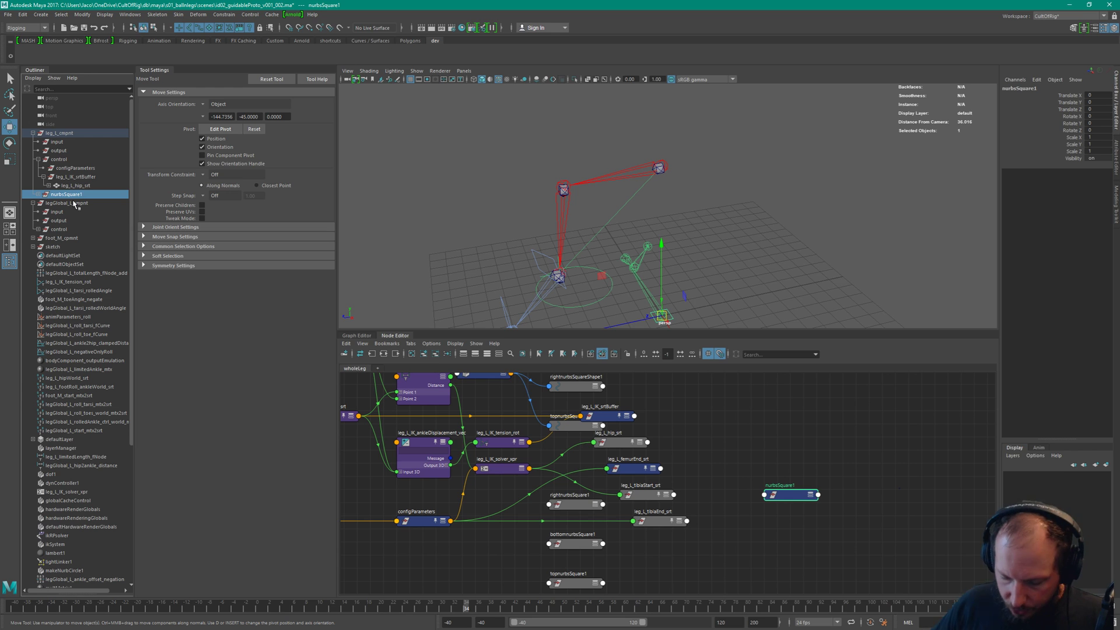
Rename the nurbsSquare1 group to leg_L_IK_upVector_ctrl
double_click(72, 197)
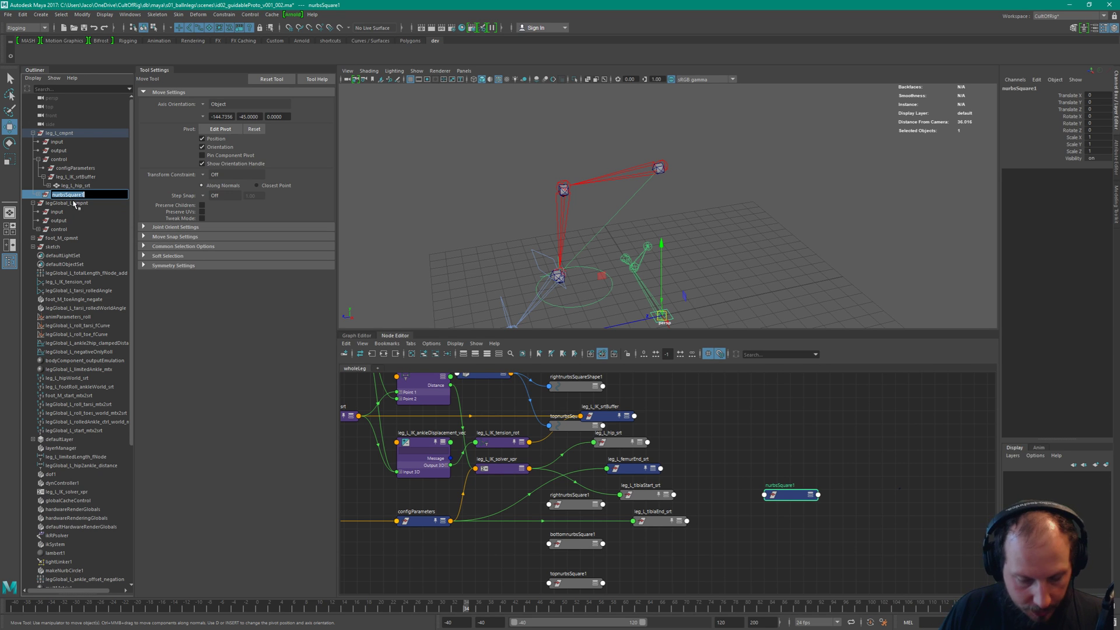
type("leg_L_IK_upVector_ctrl")
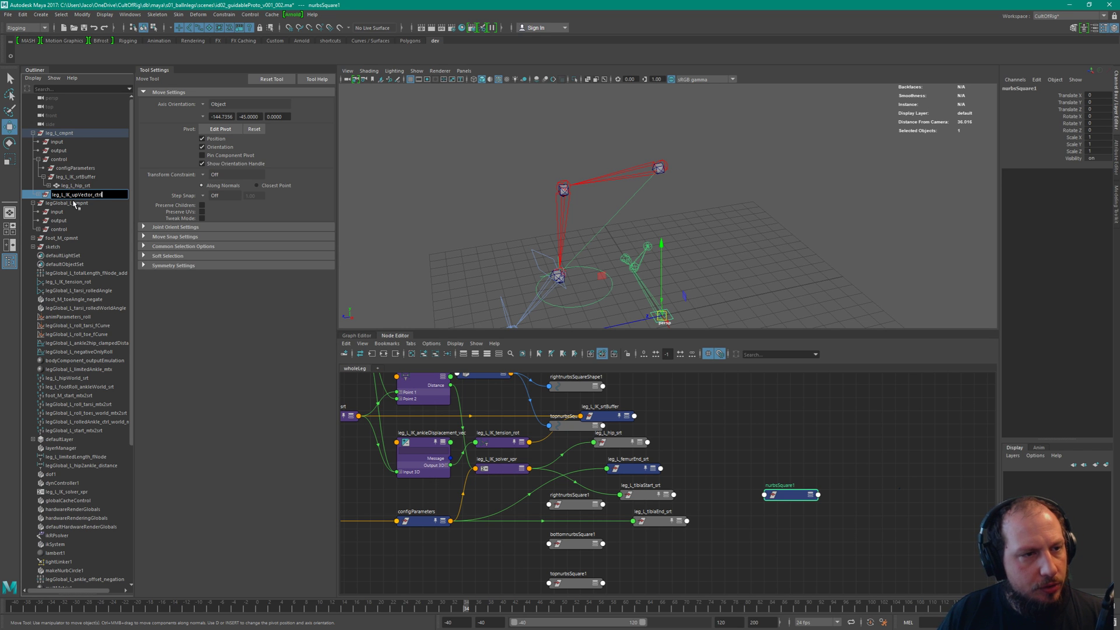
key("Return")
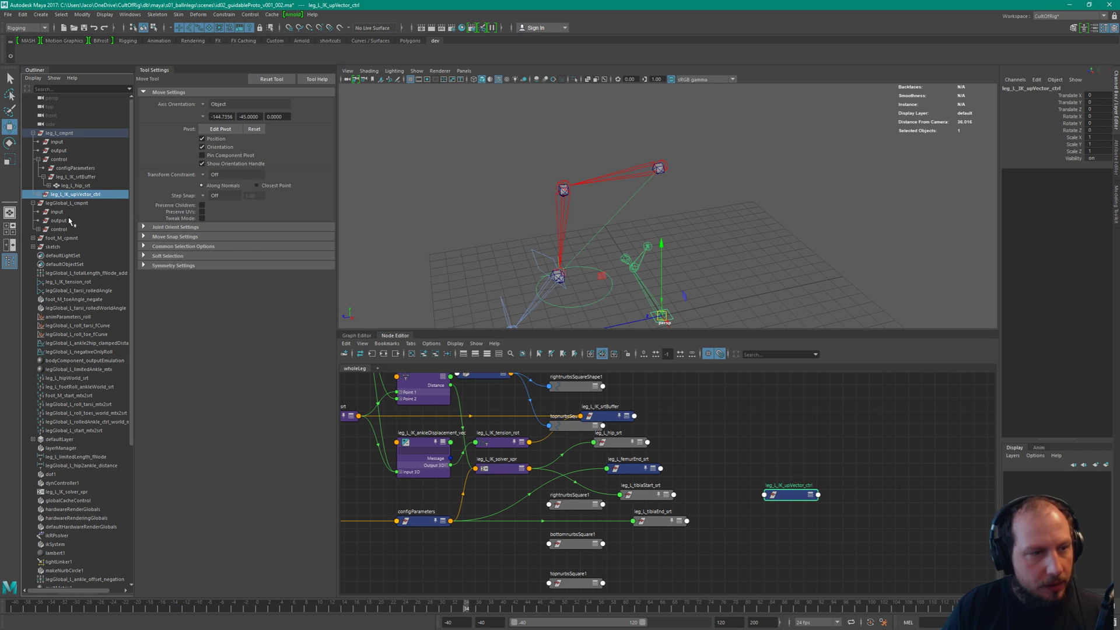
Examine the individual child curves of leg_L_IK_upVector_ctrl and return to the parent control with its hierarchy collapsed
left_click(37, 194)
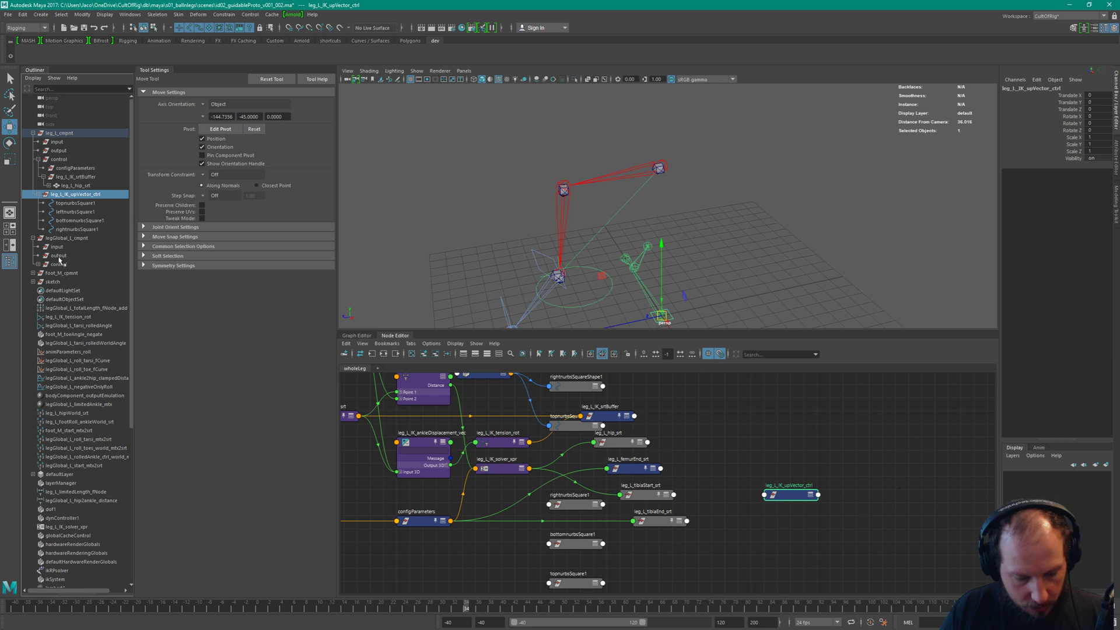
key("Down")
key("Down")
key("Down")
key("Down")
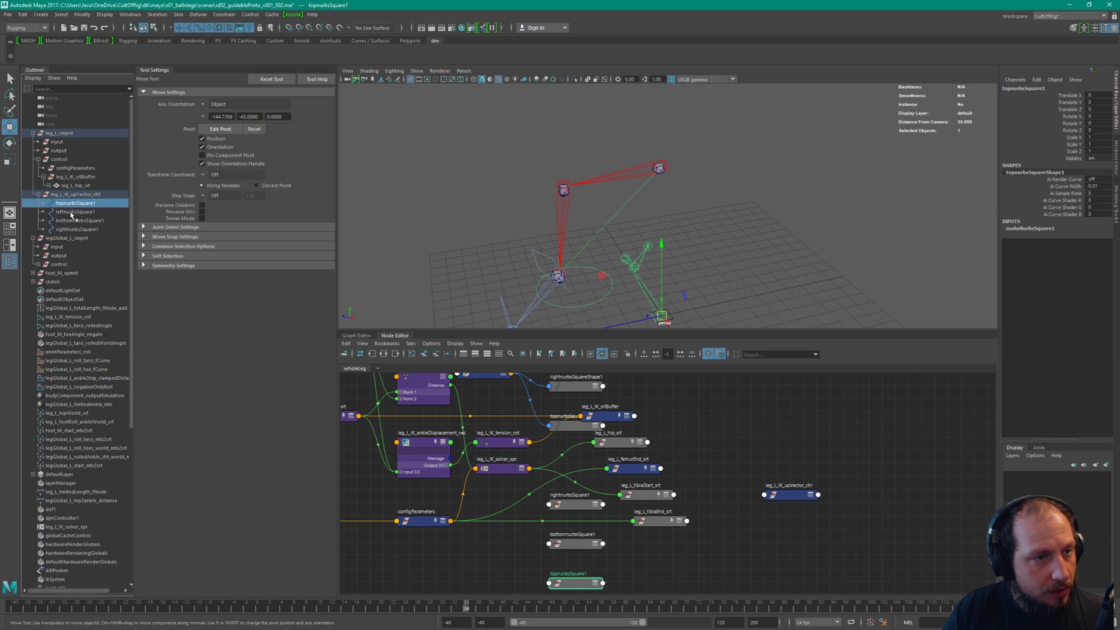
left_click(44, 203)
left_click(44, 203)
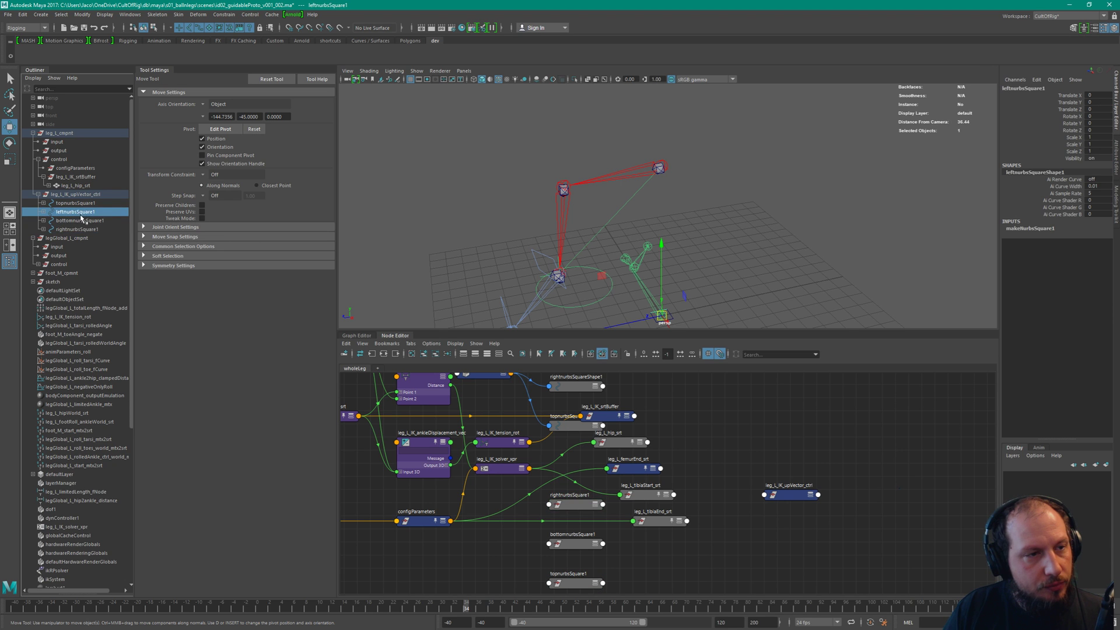
key("Up")
left_click(44, 203)
left_click(45, 203)
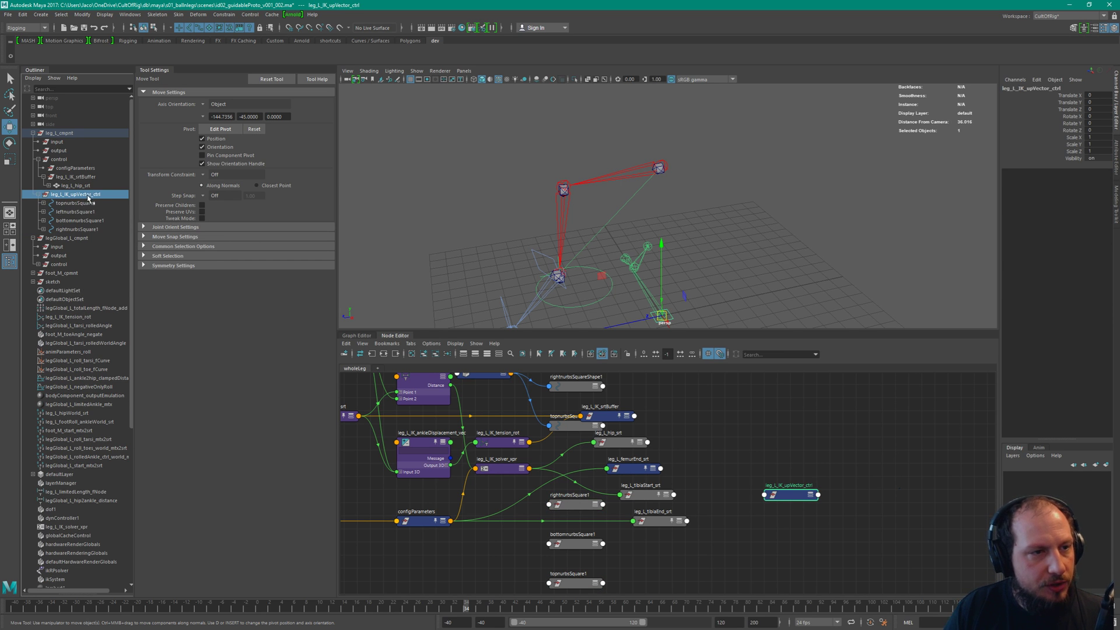
left_click(37, 196)
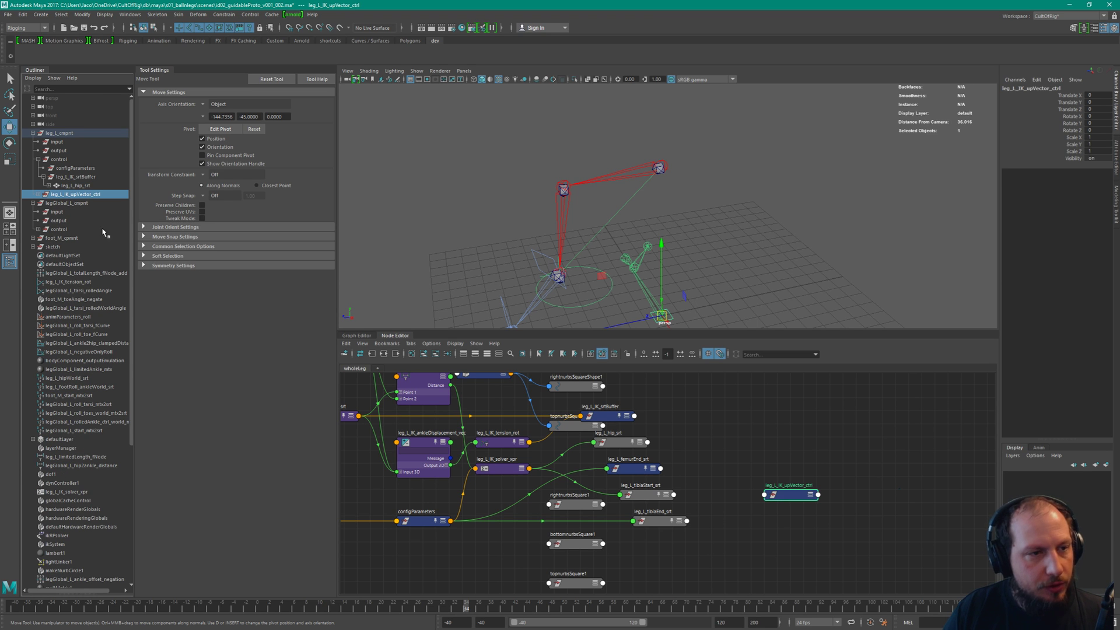
Group leg_L_IK_upVector_ctrl under a new parent and name that group leg_L_IK_upVector_ctrl_srtBuffer
key("ctrl+g")
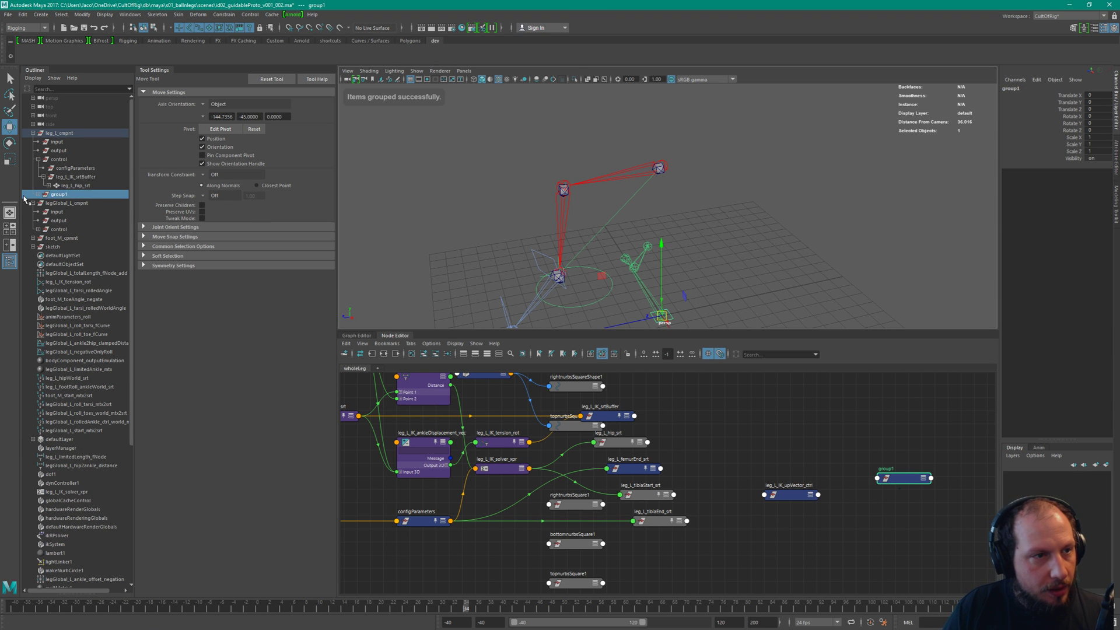
left_click(39, 197)
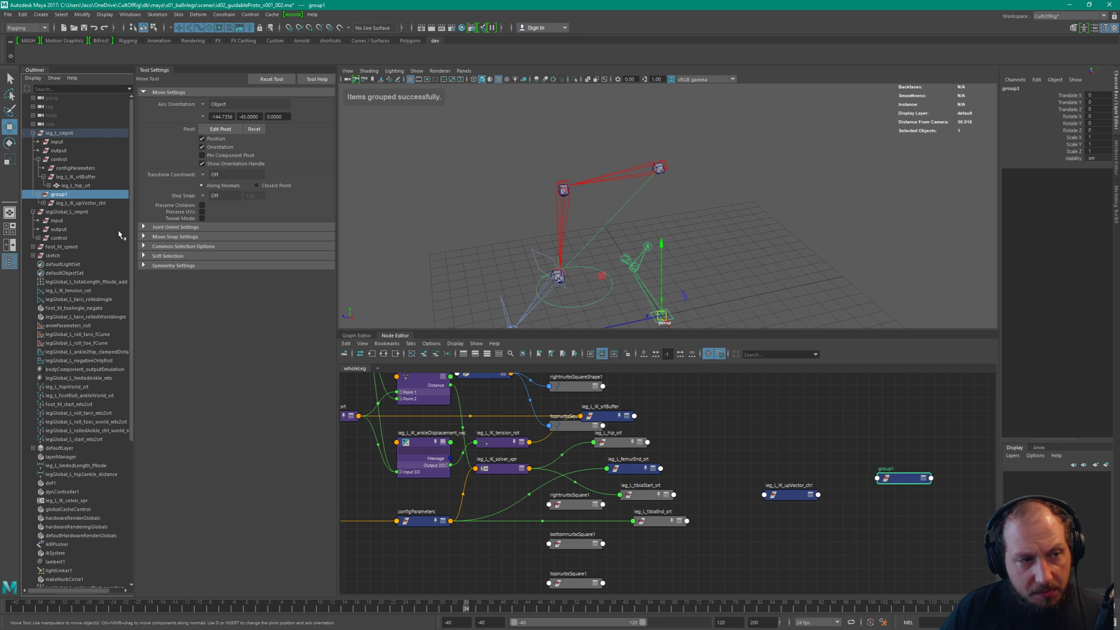
key("Down")
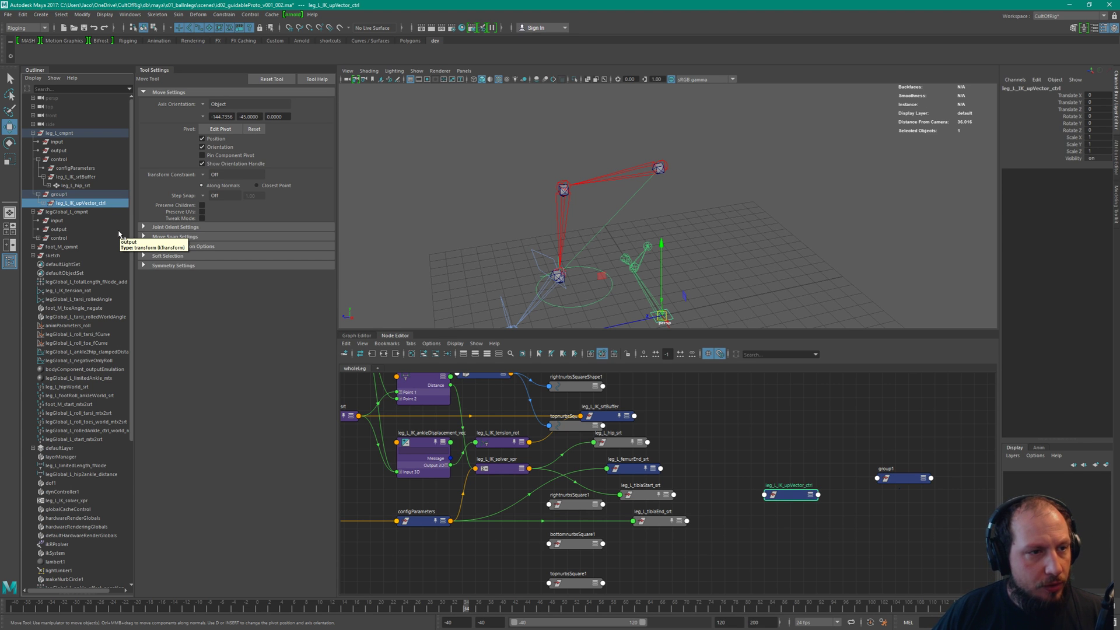
key("Return")
key("ctrl+c")
key("Escape")
key("Up")
key("Return")
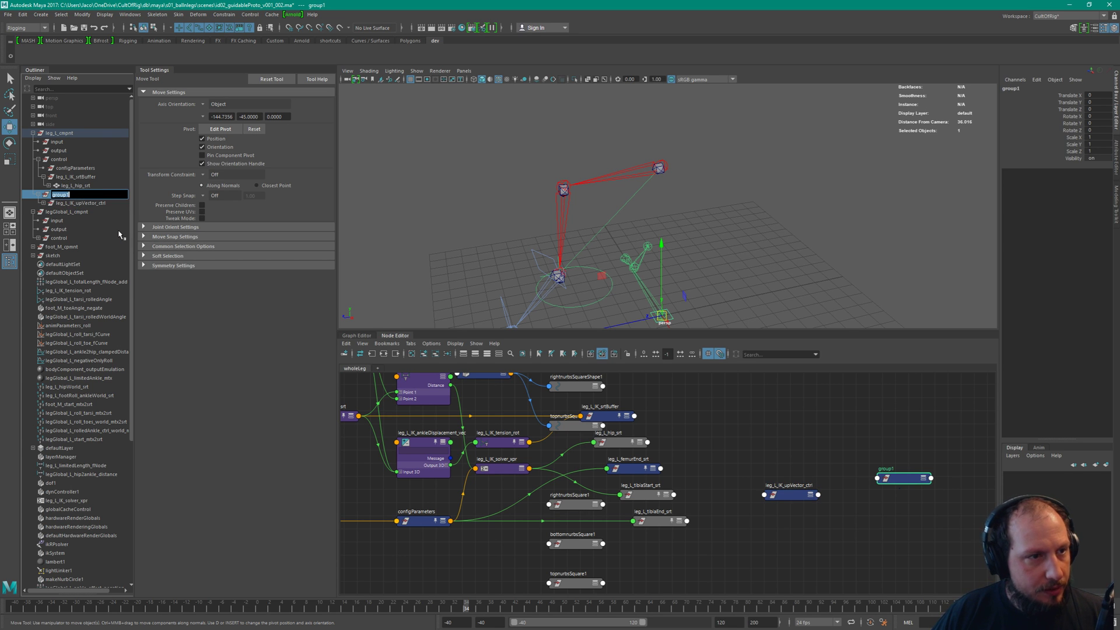
key("ctrl+v")
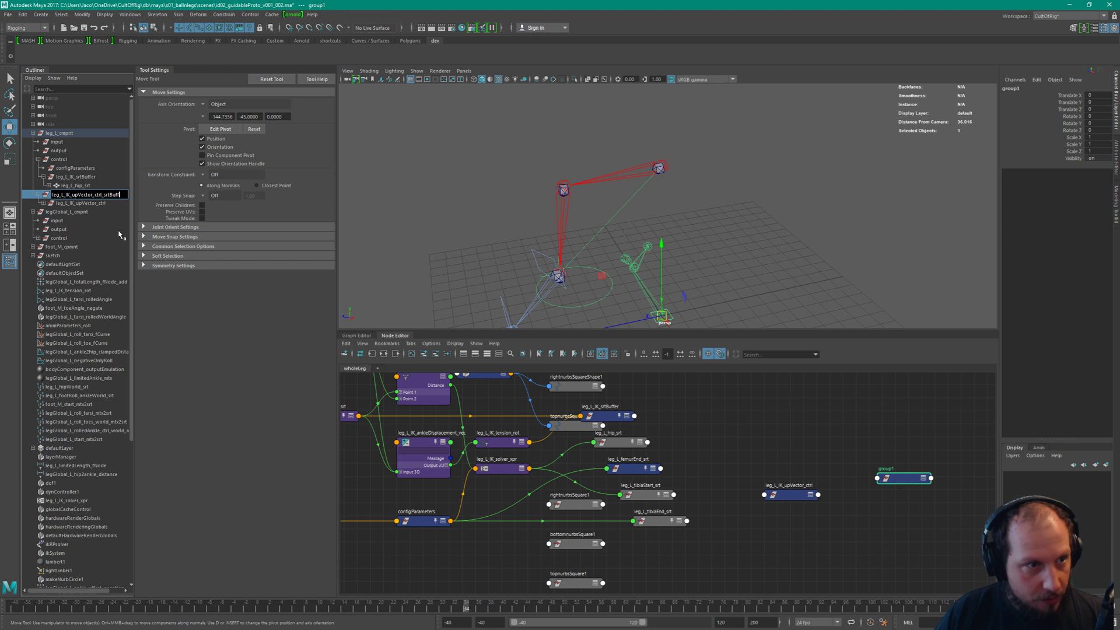
key("Return")
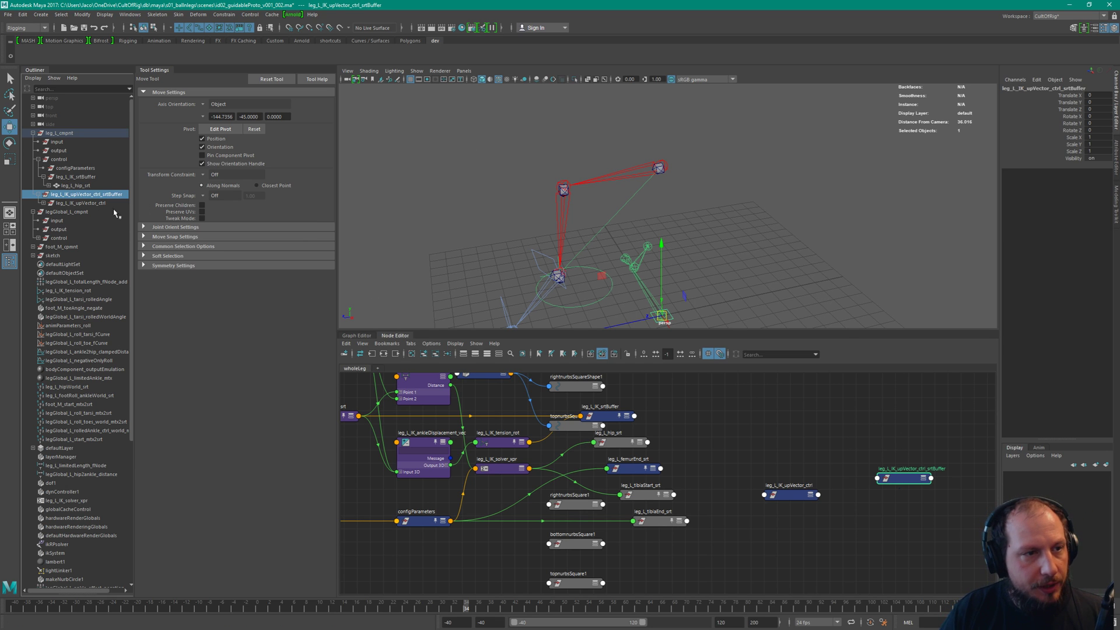
Place the leg_L_IK_upVector_ctrl_srtBuffer node just above its control's node and move the group behind the leg, to about X -0.4, Y 3.6, Z -4.3
left_click_drag(699, 312, 653, 280, "alt")
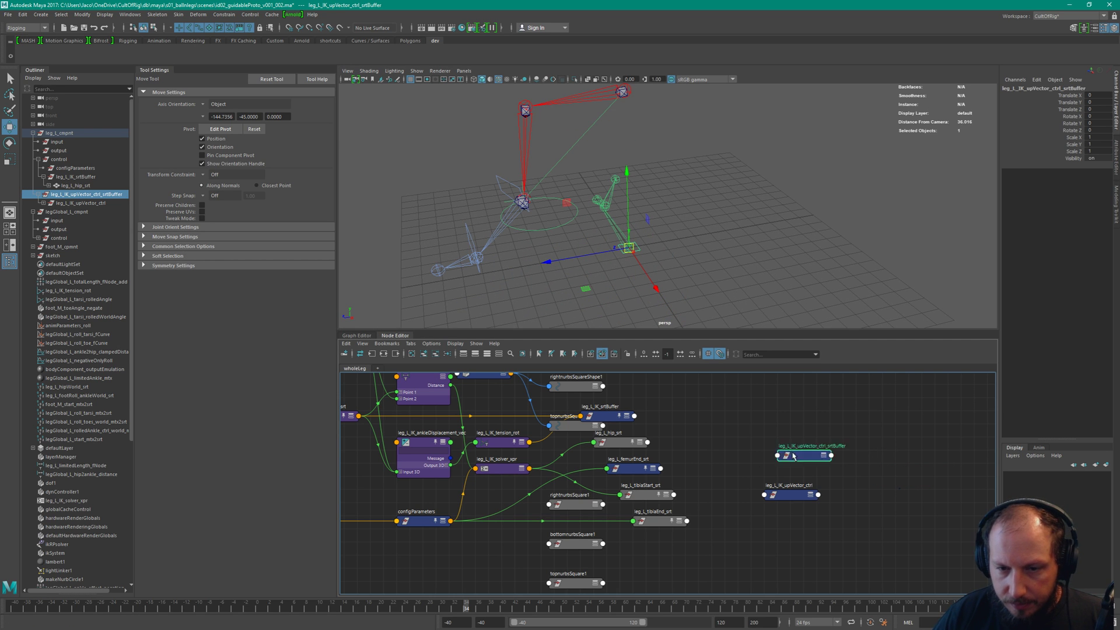
left_click_drag(894, 473, 772, 477)
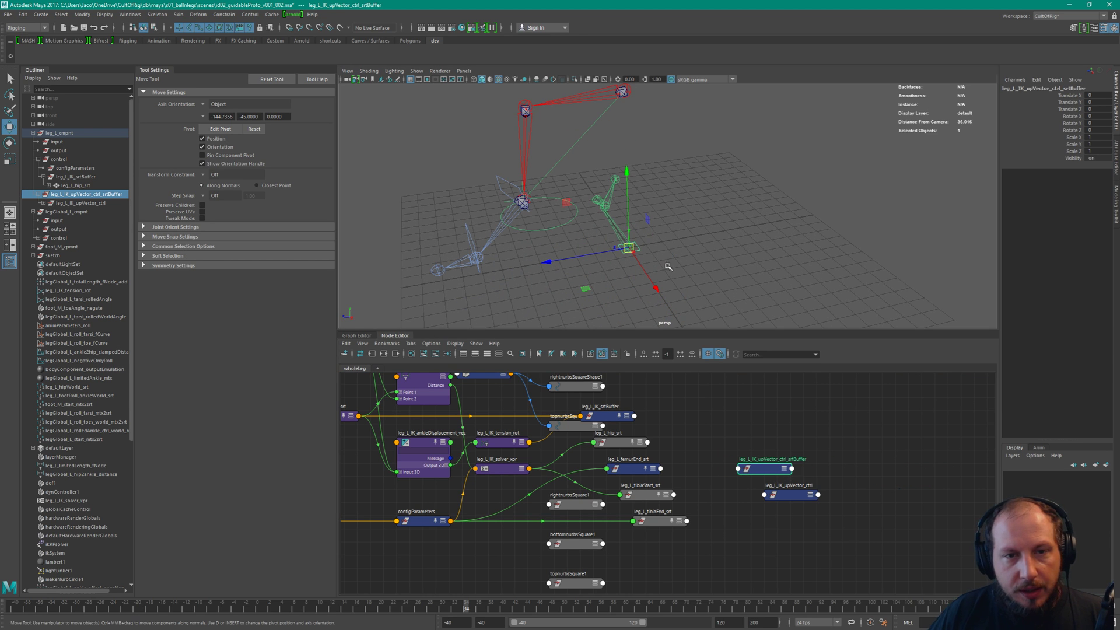
left_click_drag(628, 248, 648, 187)
left_click_drag(696, 257, 696, 244)
left_click_drag(594, 184, 619, 131, "alt")
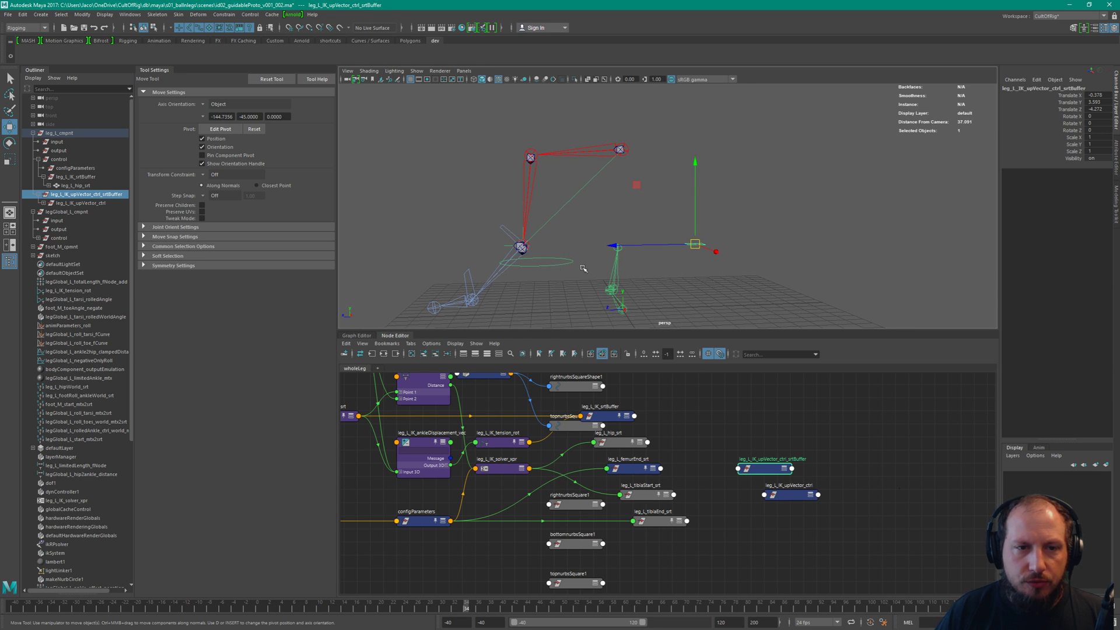
Move legGlobal_L_worldAnkle_ctrl to about X -0.2, Y 0.5, Z 3.4
left_click(554, 260)
left_click_drag(528, 261, 702, 140)
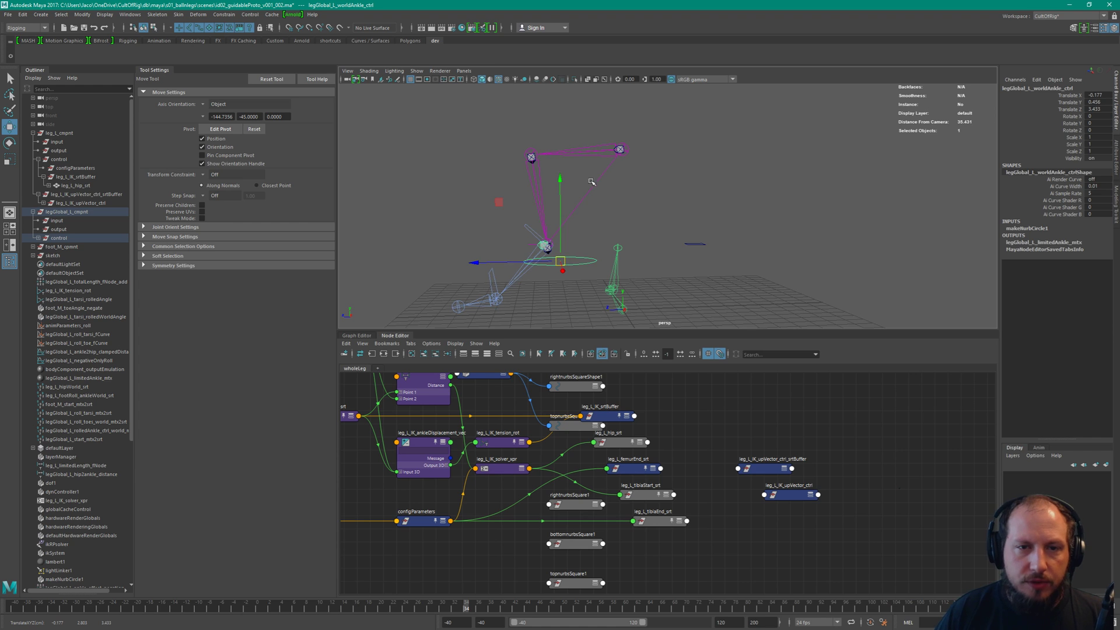
Switch to Mischief, shift the axis sketch aside, and lower the canvas opacity so the Maya rig shows through
key("alt+Tab")
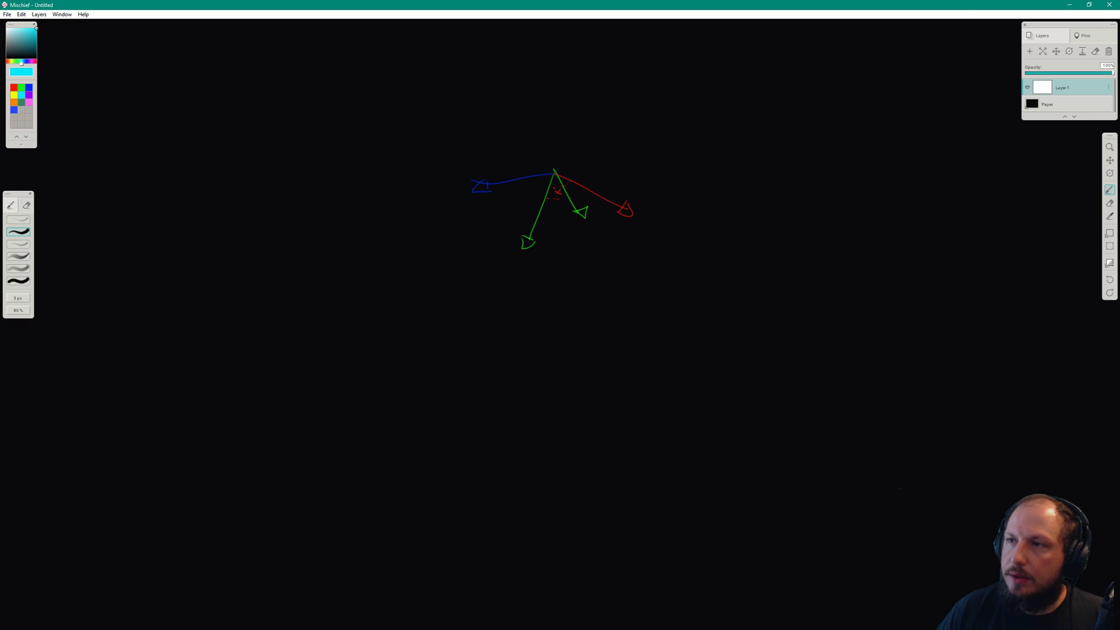
left_click_drag(595, 250, 400, 262)
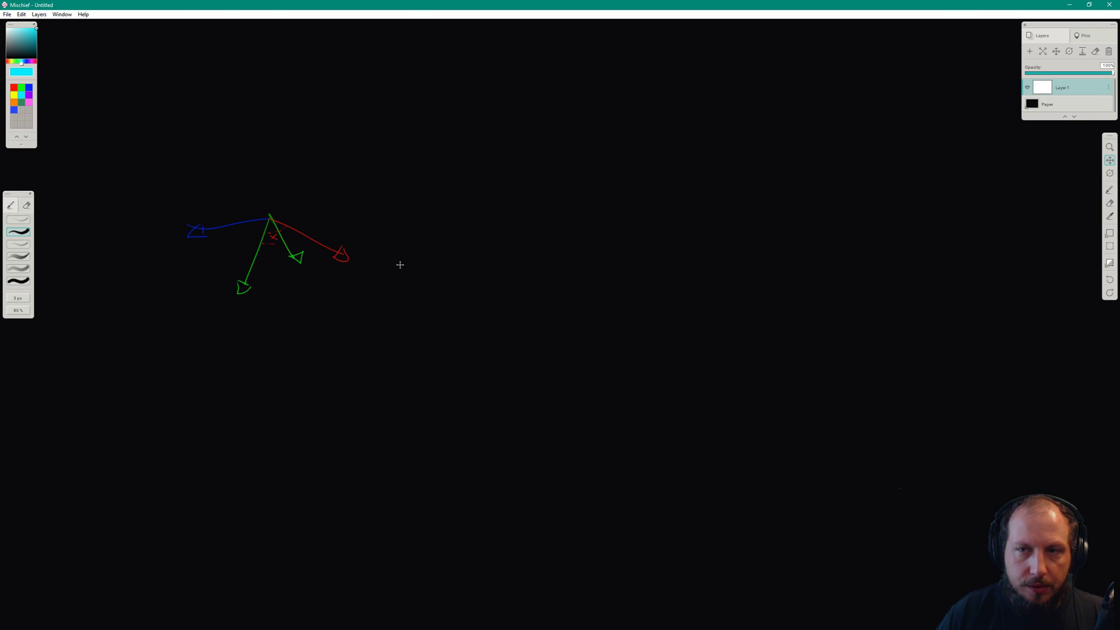
left_click(1110, 262)
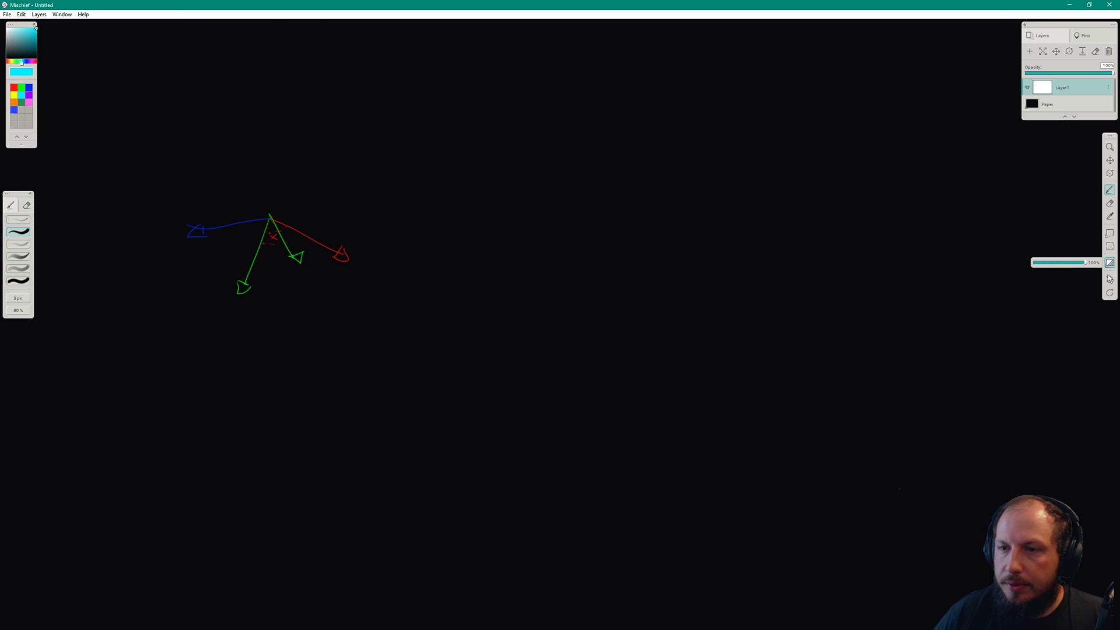
left_click_drag(1086, 263, 1035, 265)
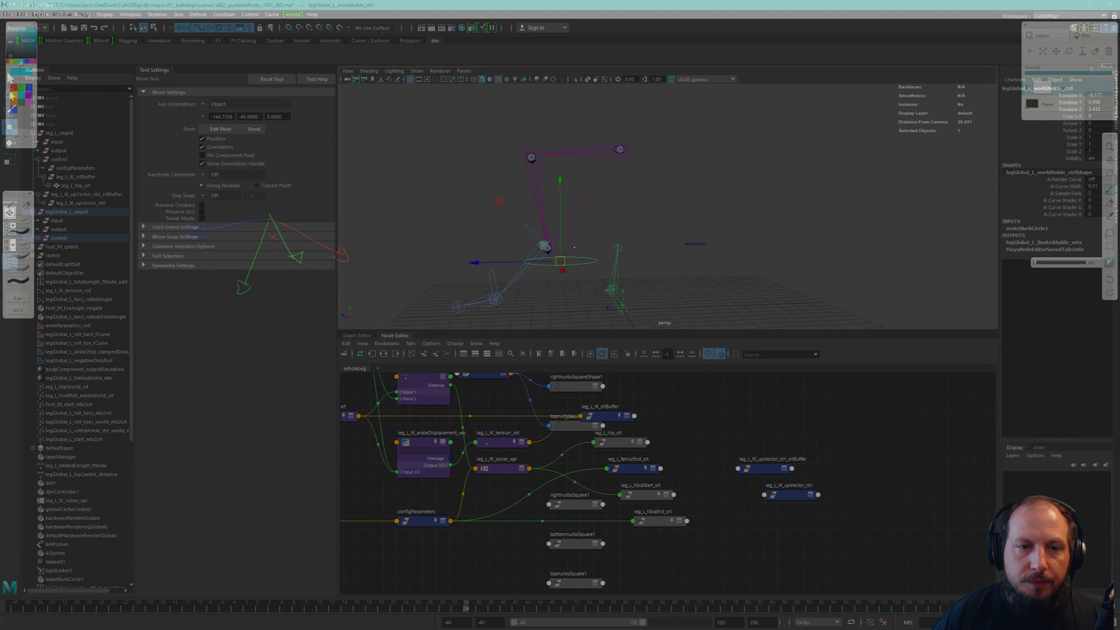
Draw a straight cyan line over the rig from the ankle joint to the hip joint, discarding the first uneven stroke
left_click_drag(545, 245, 606, 174)
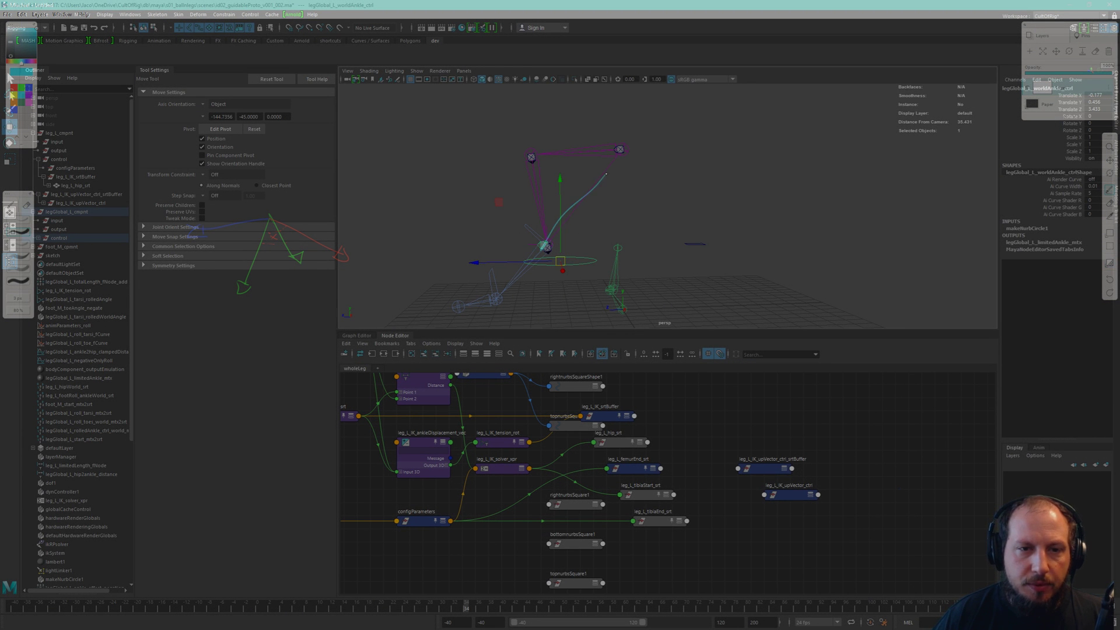
key("ctrl+z")
left_click_drag(547, 246, 621, 152)
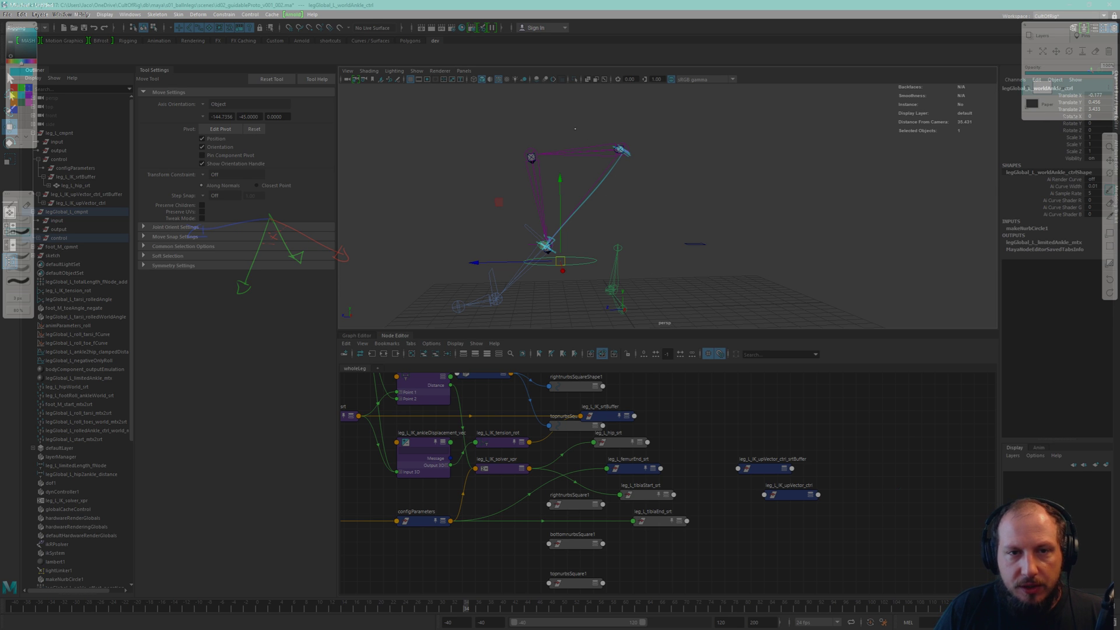
left_click_drag(559, 116, 691, 179)
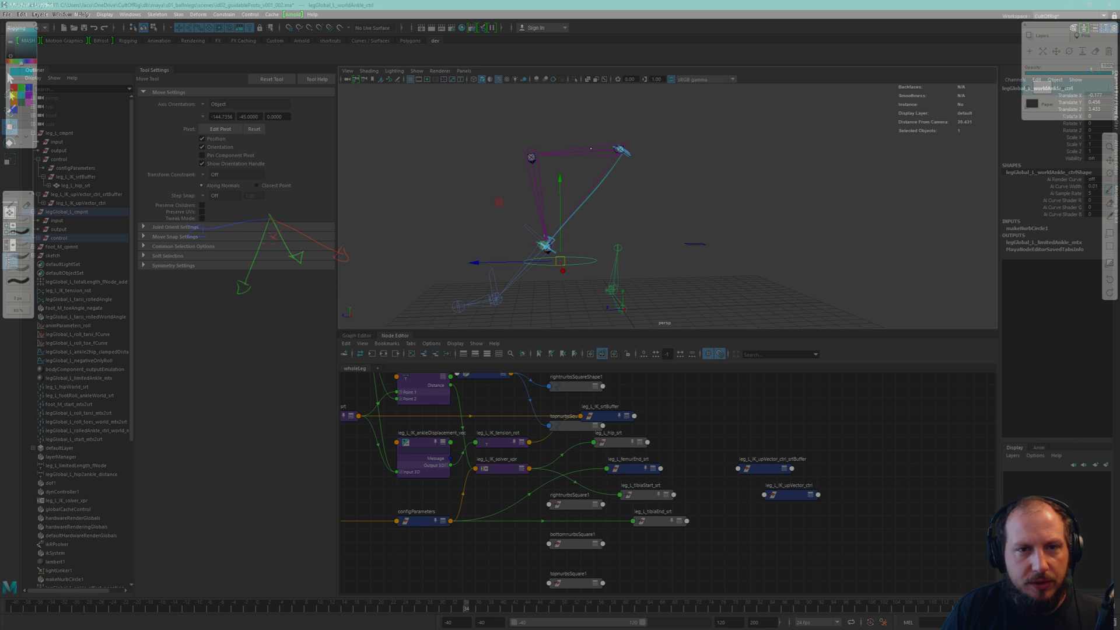
left_click_drag(576, 170, 679, 170)
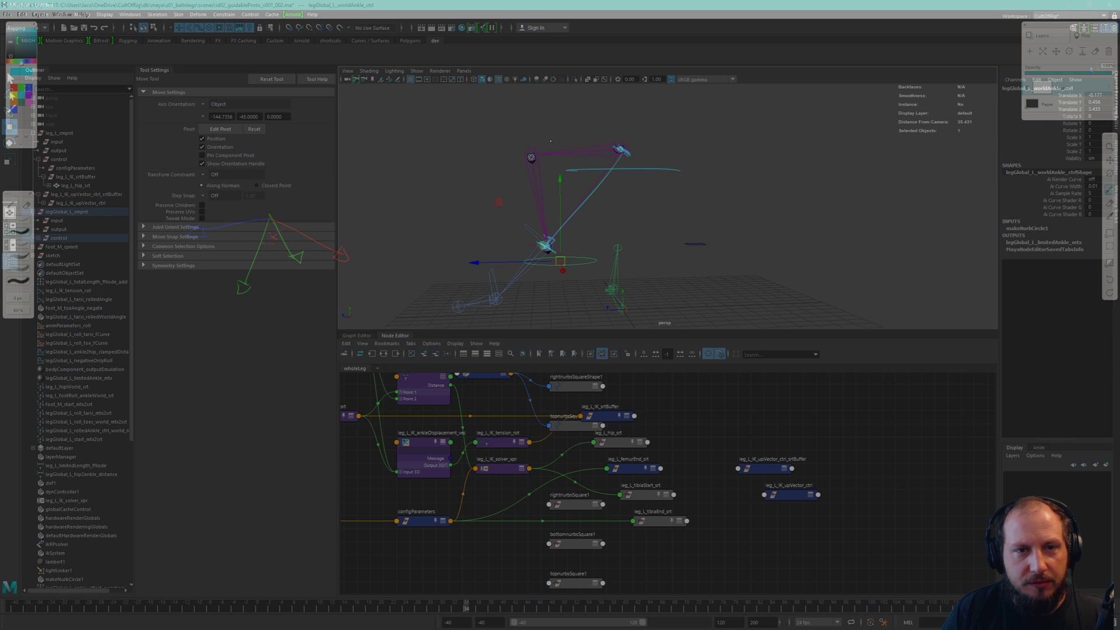
mouse_move(502, 138)
left_mouse_down()
mouse_move(741, 130)
mouse_move(676, 170)
left_mouse_up()
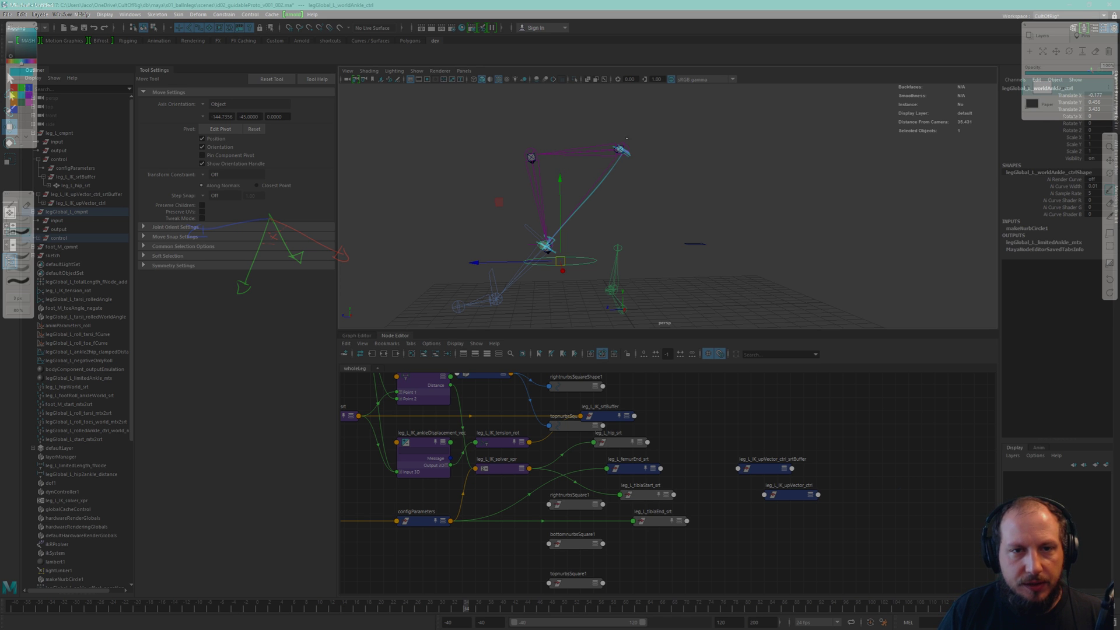
Sketch a cyan four-sided plane in perspective around the hip joint, with a curved rotation arrow around the joint
mouse_move(554, 146)
left_mouse_down()
mouse_move(603, 107)
mouse_move(729, 134)
mouse_move(648, 183)
left_mouse_up()
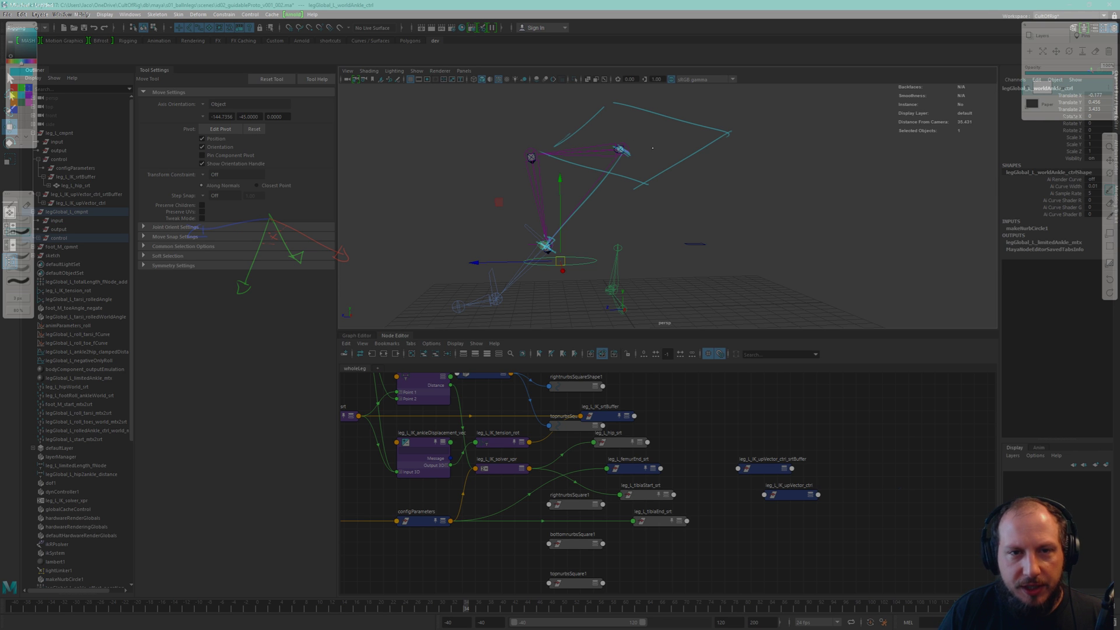
left_click_drag(624, 144, 633, 158)
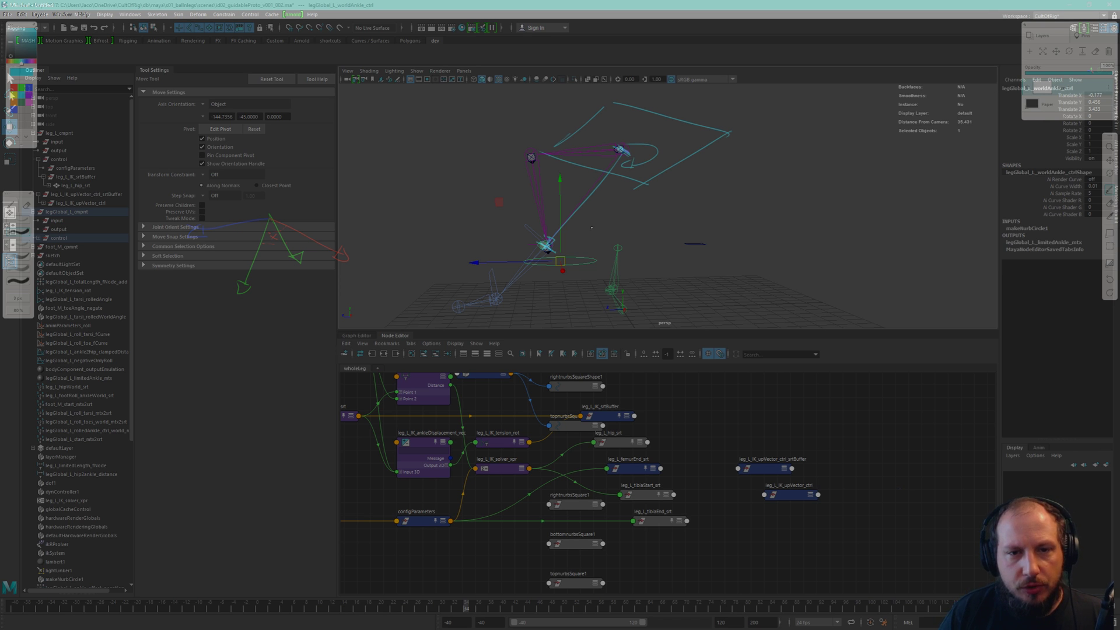
Sketch cyan arrows at the up-vector control and across the hip plane, and draw a cyan line from the hip joint to the control
left_click_drag(690, 246, 707, 239)
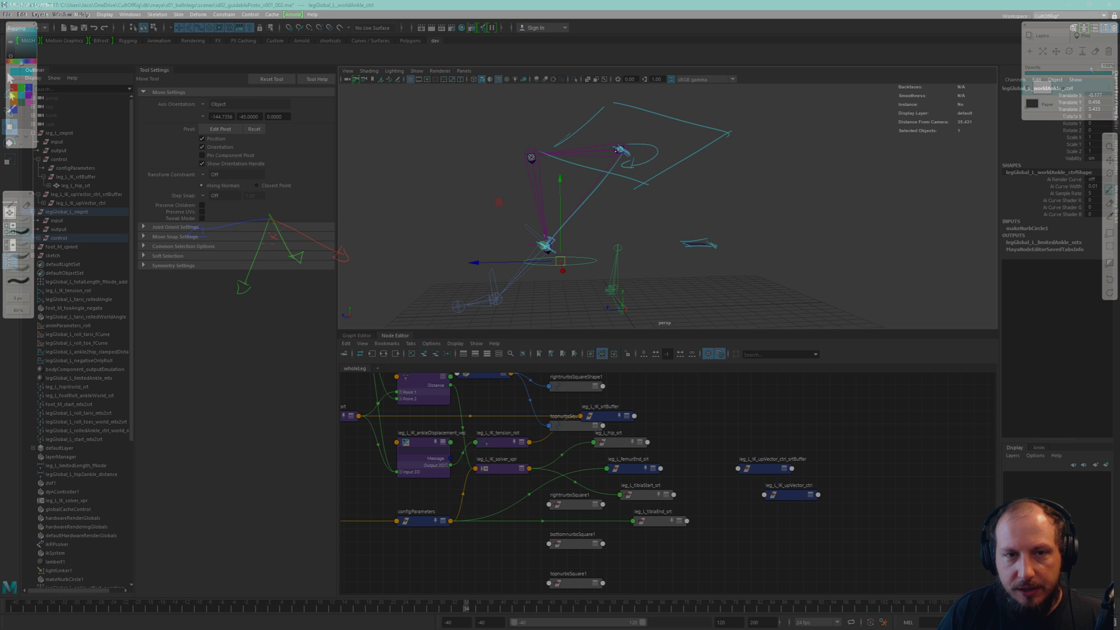
left_click_drag(617, 151, 581, 150)
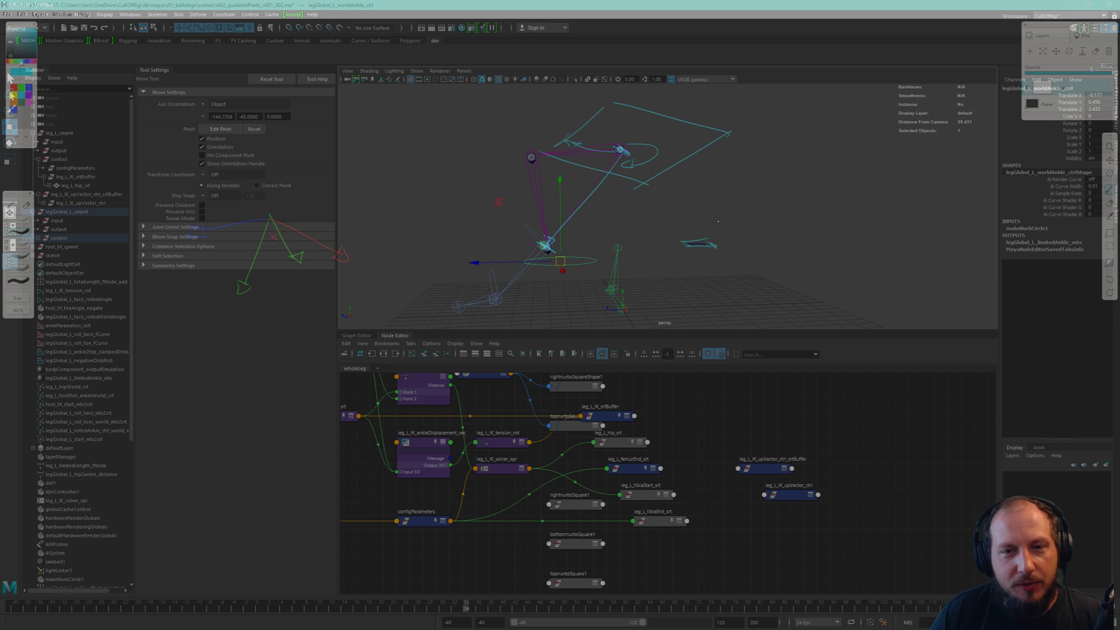
left_click_drag(698, 241, 725, 191)
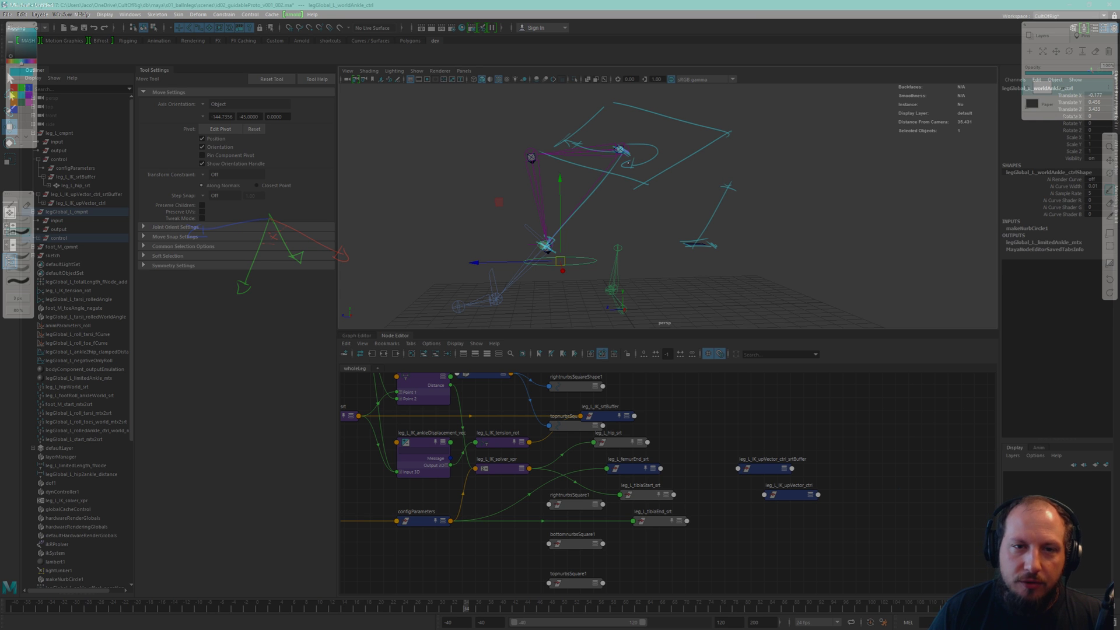
left_click_drag(625, 153, 702, 229)
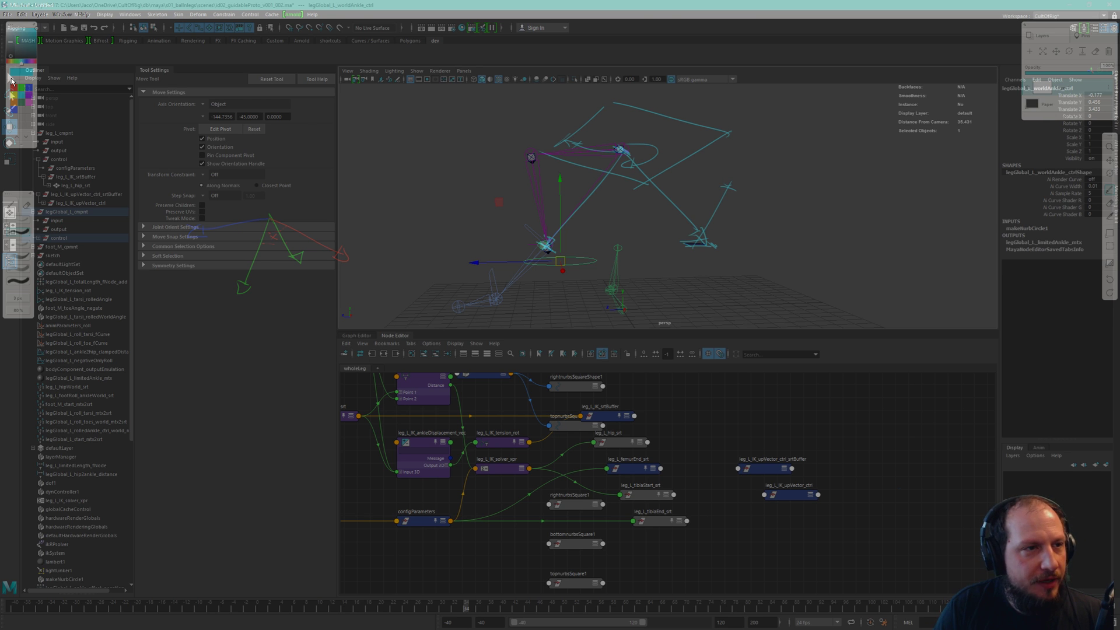
Trace a green arrow from the hip joint to the up-vector control, and sketch a blue plane with an arrow beside it
left_click(21, 91)
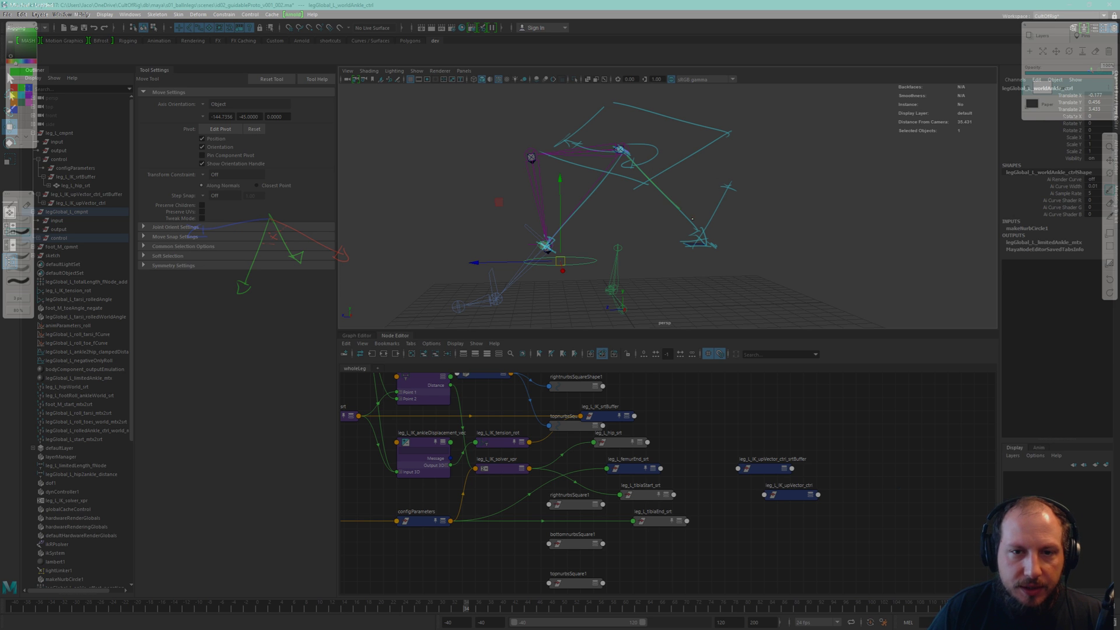
left_click_drag(692, 219, 701, 228)
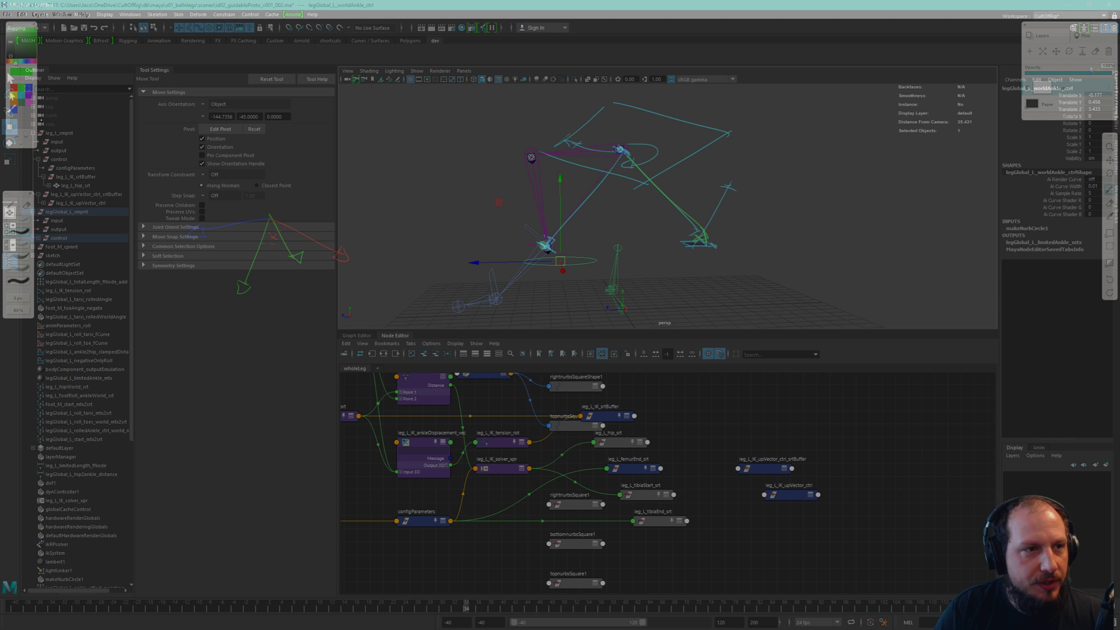
left_click(29, 89)
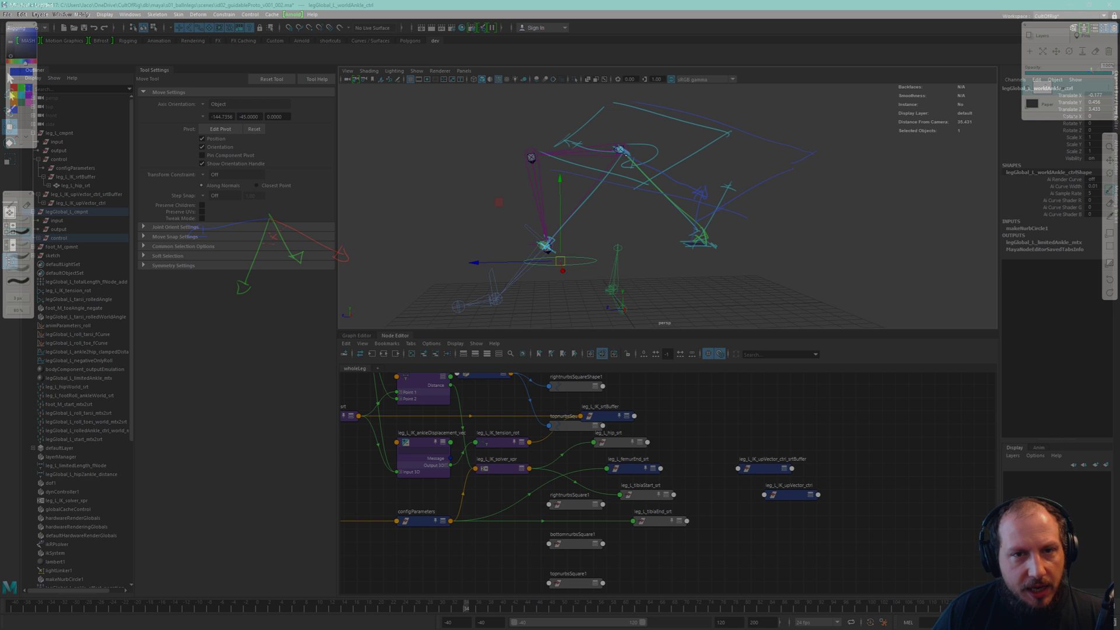
Sketch a cyan arrow out from the hip joint, and add red and orange lines with arrows around the hip-to-control line
left_click(22, 92)
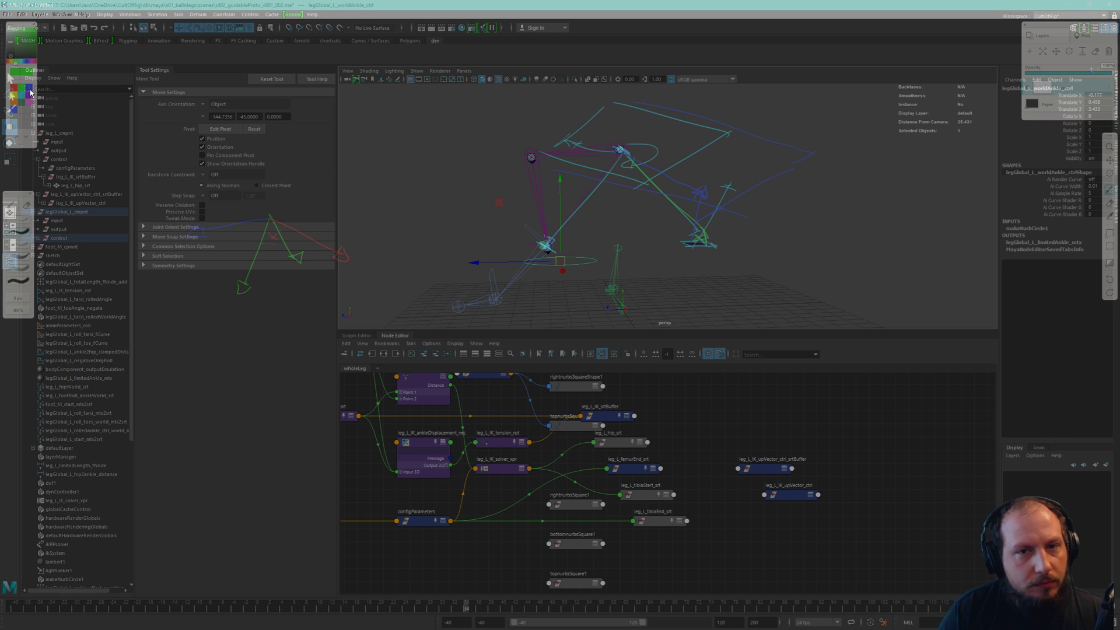
left_click(22, 96)
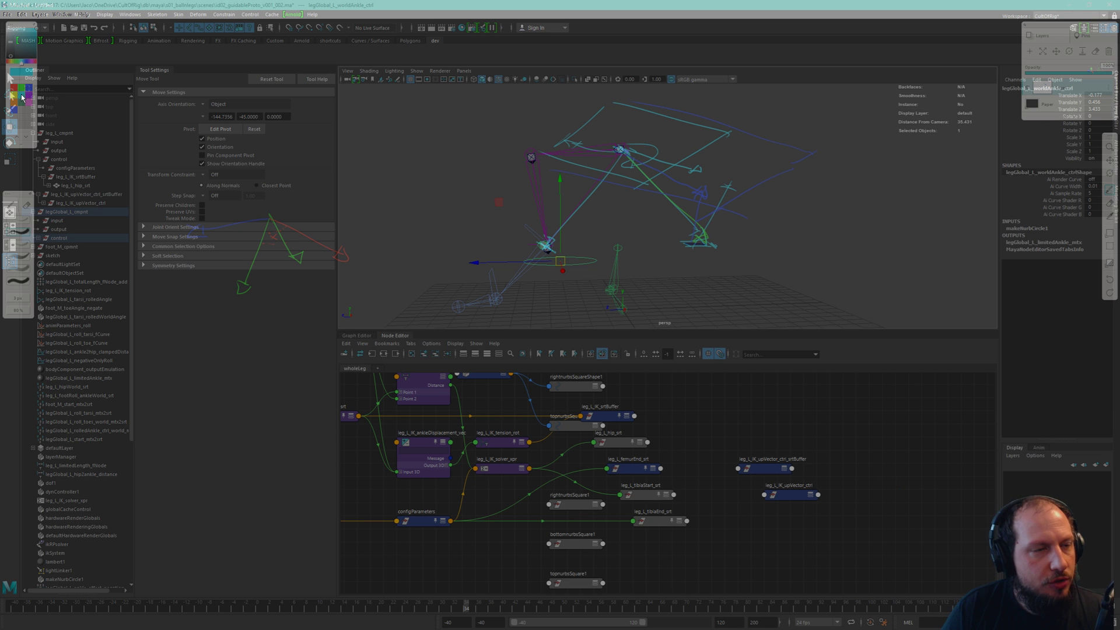
left_click(15, 89)
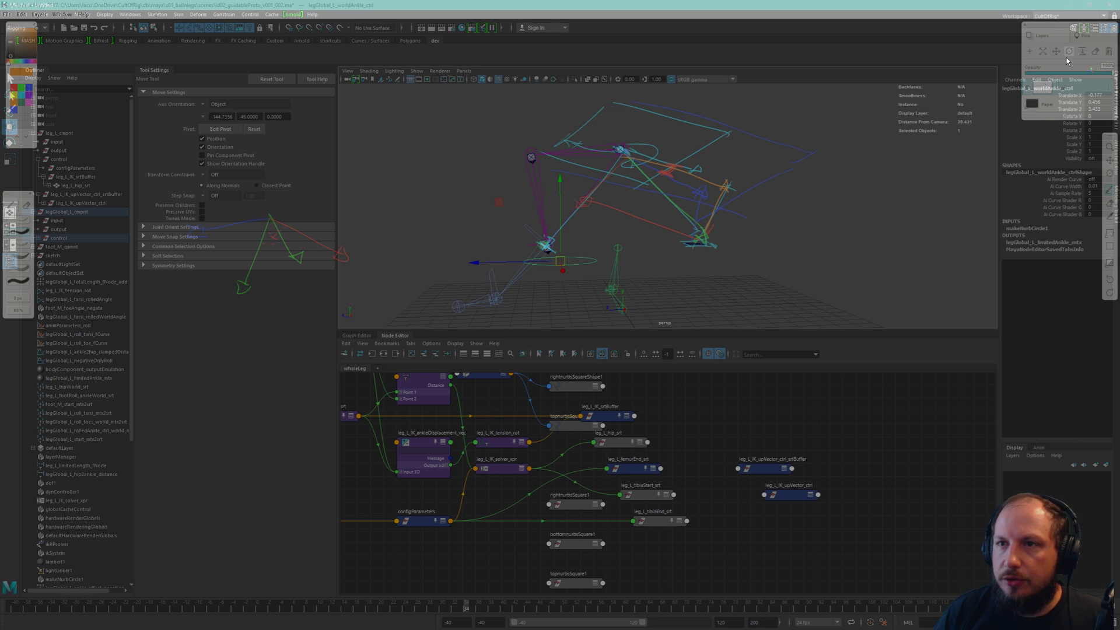
Switch back to Maya from the sketch overlay and select leg_L_IK_upVector_ctrl in the hierarchy
left_click(1110, 263)
left_click_drag(1076, 264, 1100, 264)
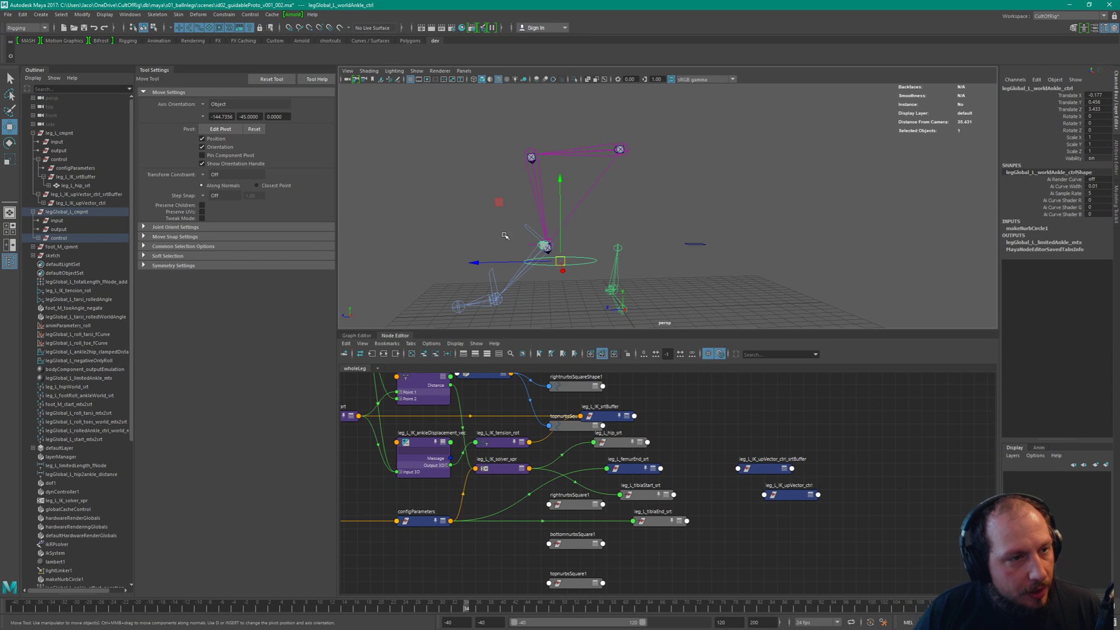
left_click(82, 203)
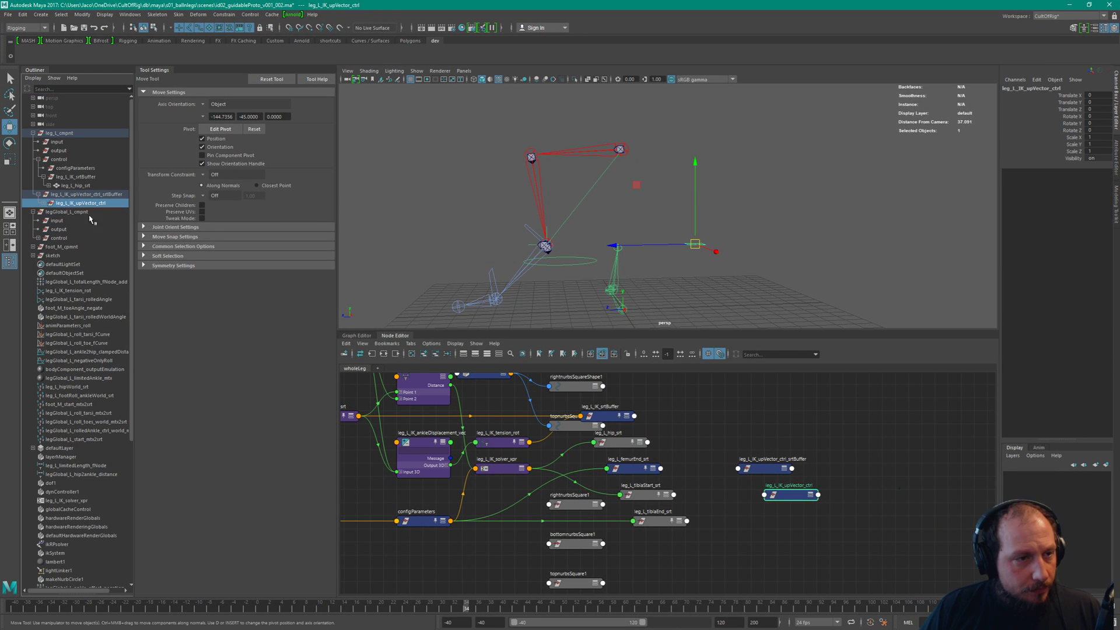
left_click(43, 203)
left_click(44, 204)
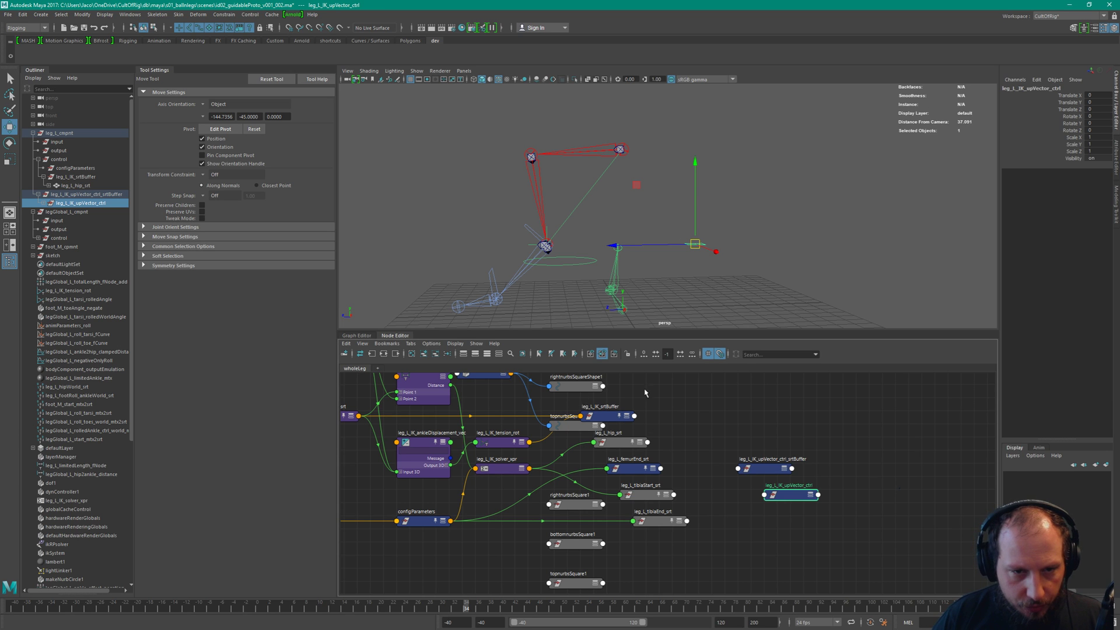
Remove the NURBS square's creation node and its curve shape nodes from the node graph
middle_click_drag(645, 392, 649, 449, "alt")
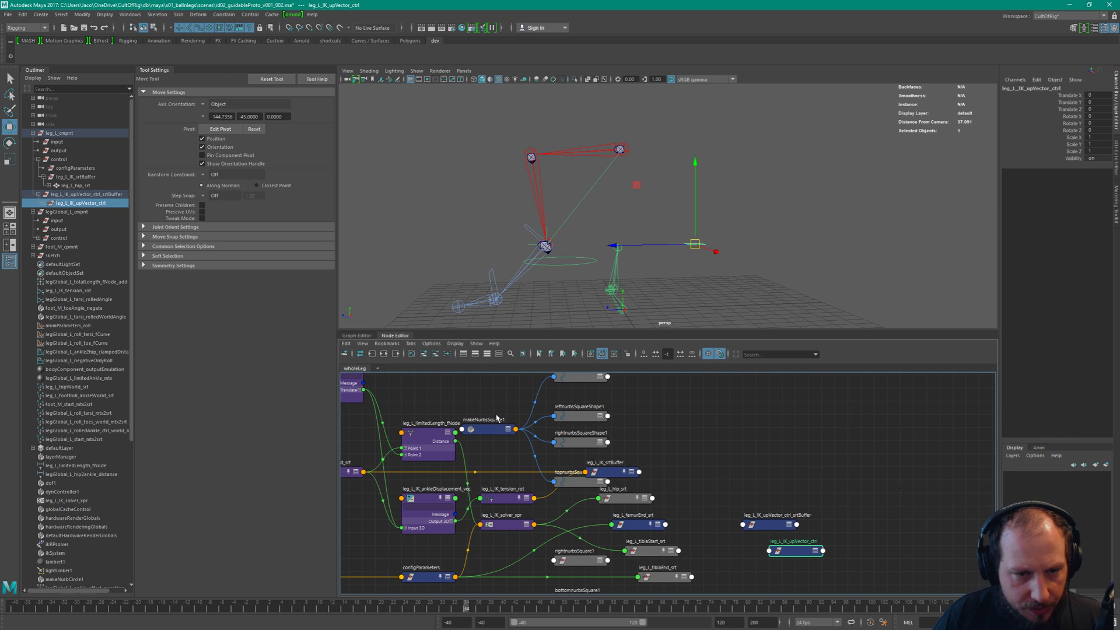
left_click_drag(477, 378, 580, 487)
key("ctrl+alt+minus")
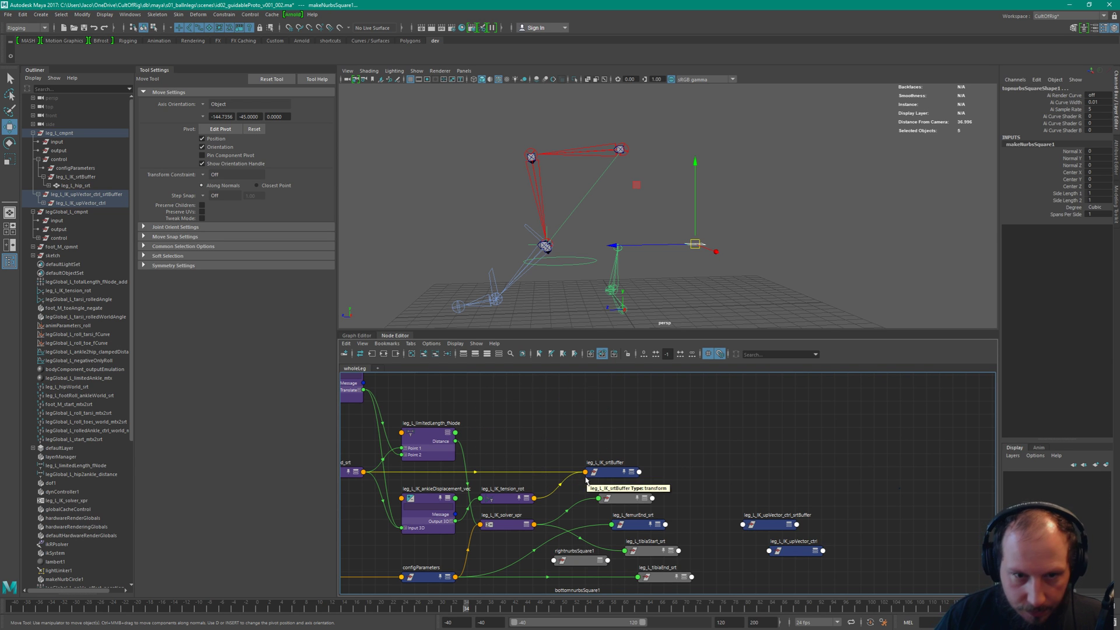
Reposition the leg_L_IK_upVector_ctrl_srtBuffer and leg_L_IK_upVector_ctrl nodes together, level with leg_L_IK_srtBuffer in the node graph
middle_click_drag(780, 407, 658, 361, "alt")
left_click_drag(636, 427, 739, 520)
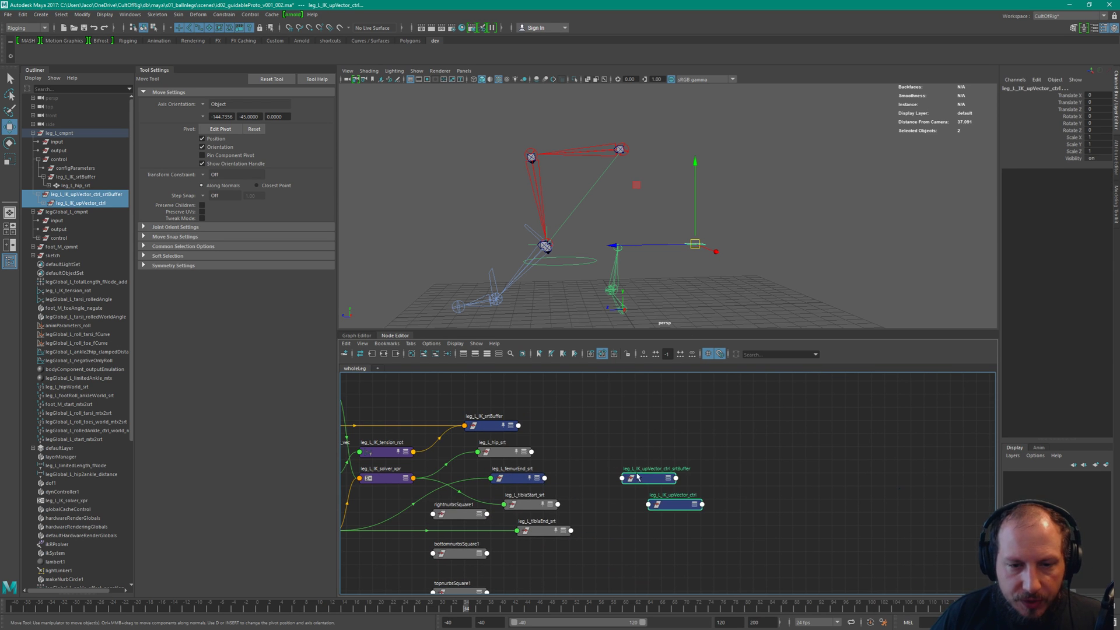
left_click_drag(670, 503, 631, 451)
left_click(635, 452)
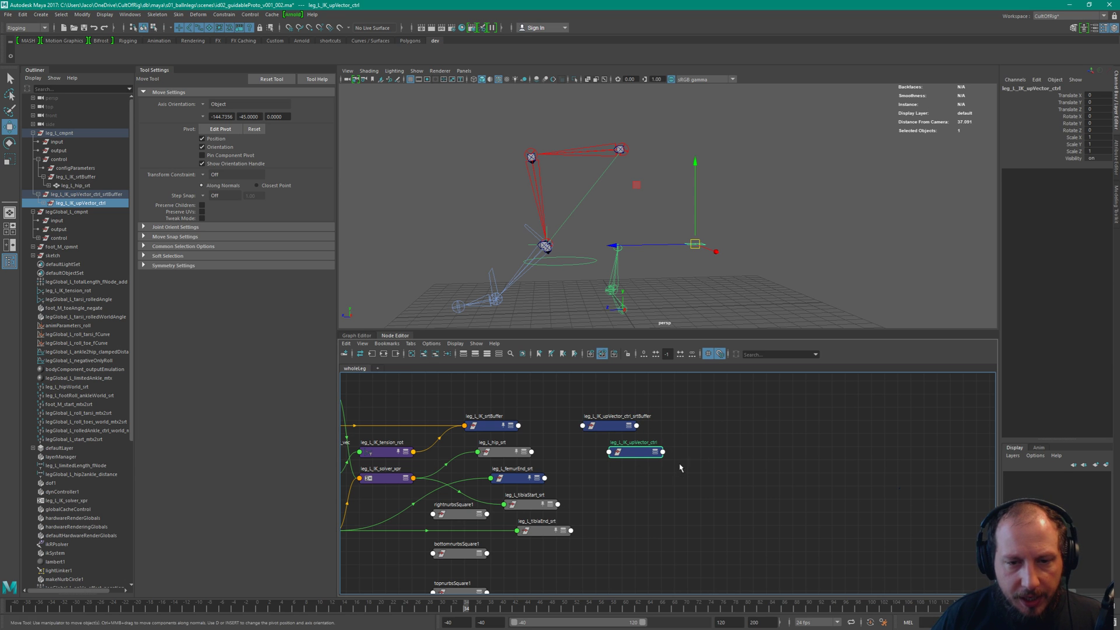
Remove the right, bottom, top and left nurbsSquare1 transform nodes from the node graph
middle_click_drag(508, 460, 709, 450, "alt")
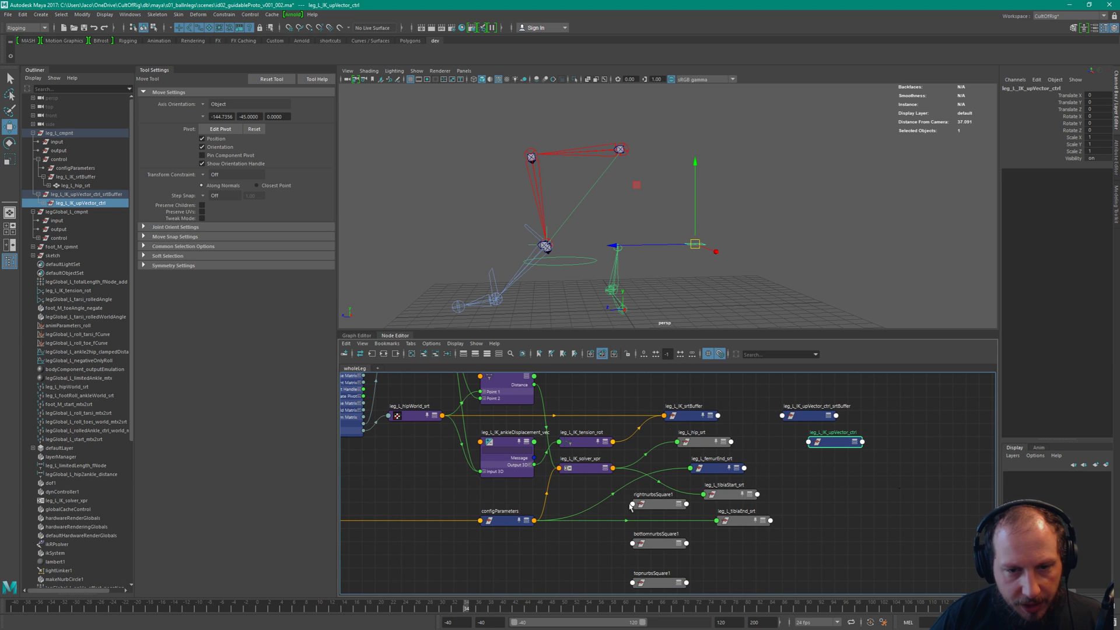
left_click(691, 415)
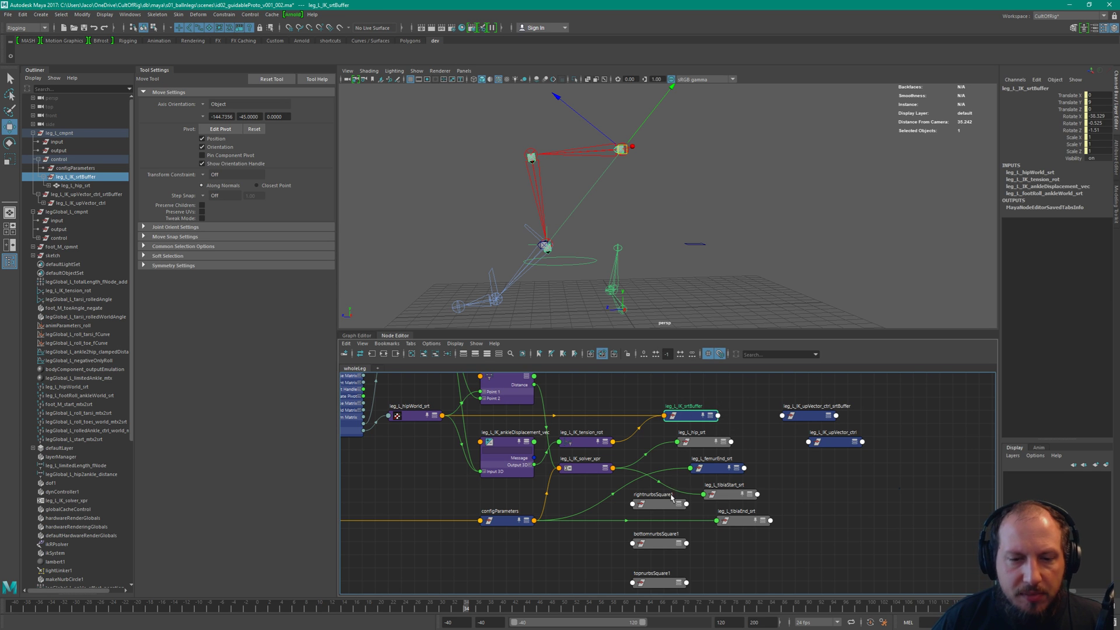
middle_click_drag(671, 496, 661, 451, "alt")
left_click_drag(589, 421, 638, 551)
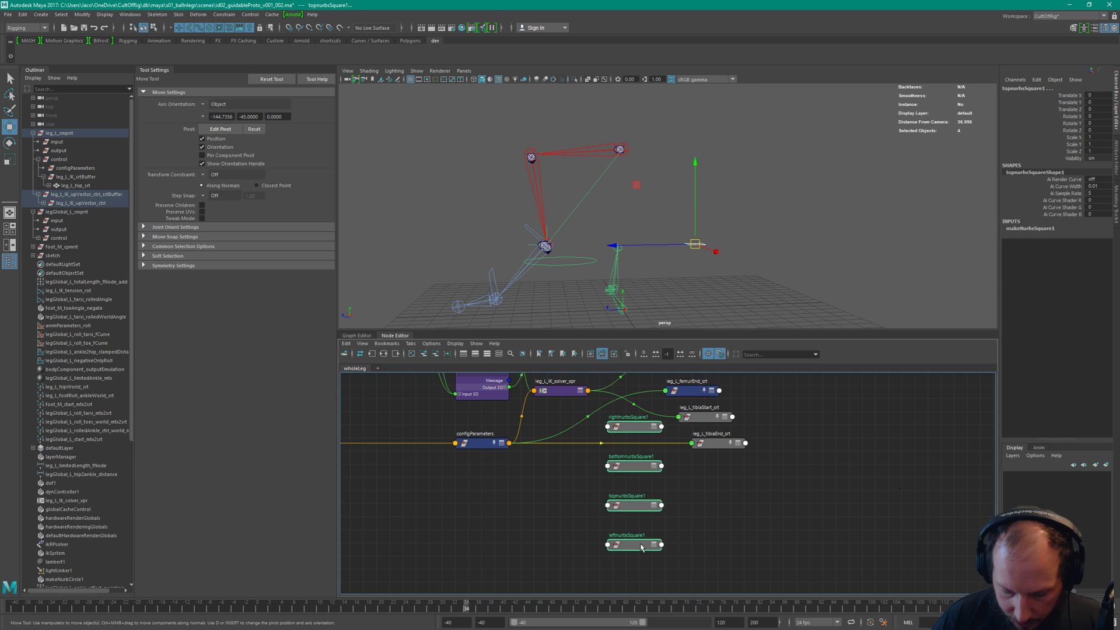
key("minus")
middle_click_drag(579, 320, 616, 479, "alt")
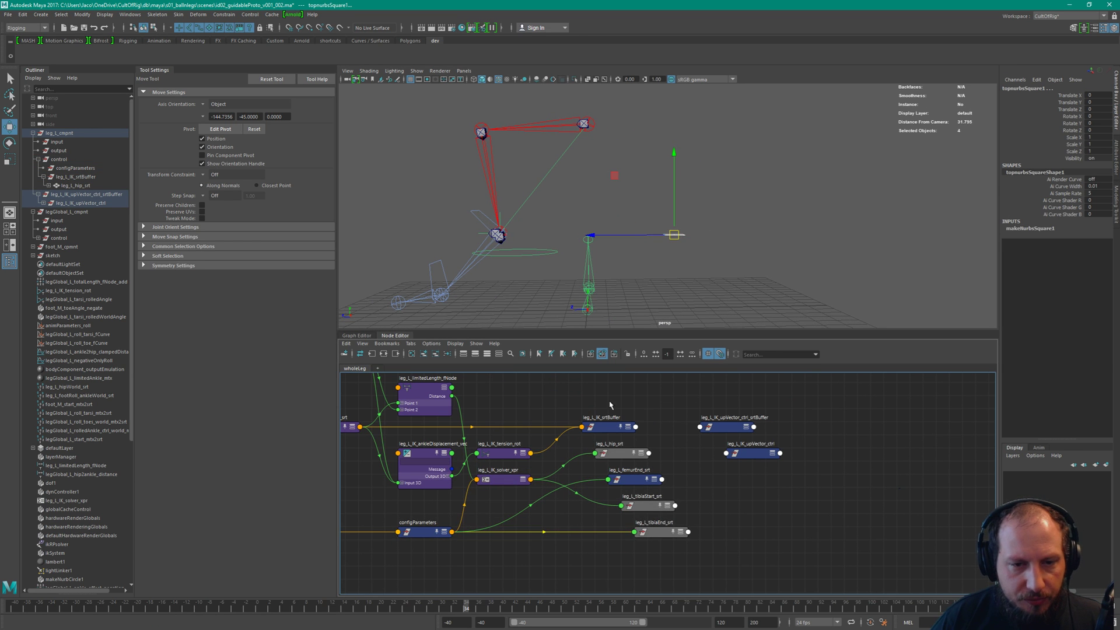
Compare the axes of leg_L_IK_srtBuffer and leg_L_IK_upVector_ctrl from different angles, and try moving the control before undoing it
left_click_drag(789, 465, 697, 407)
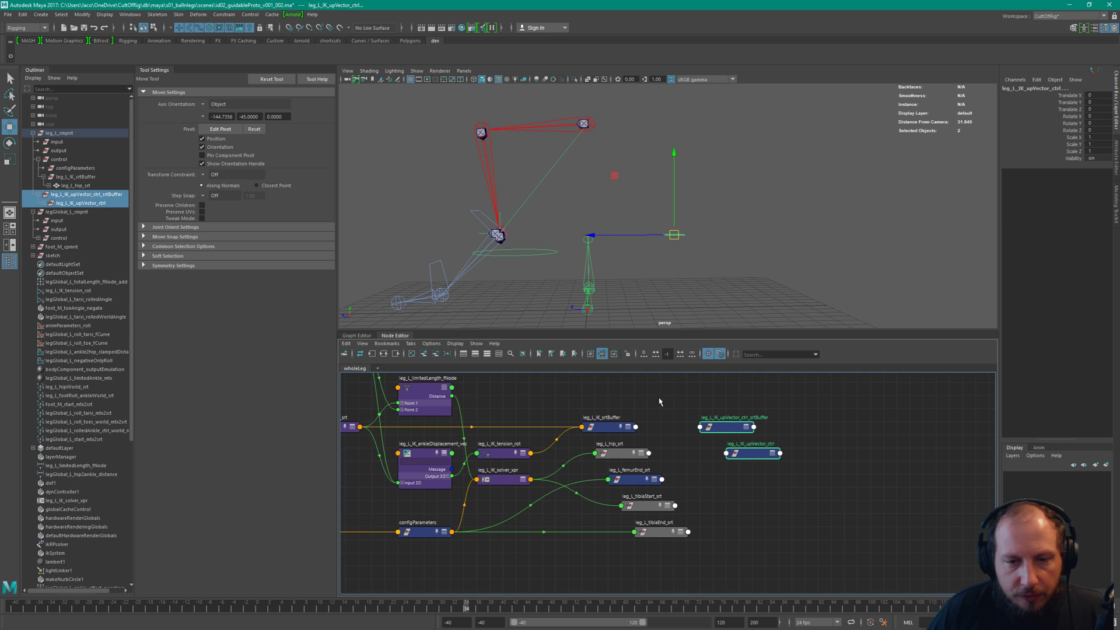
left_click_drag(604, 441, 630, 400)
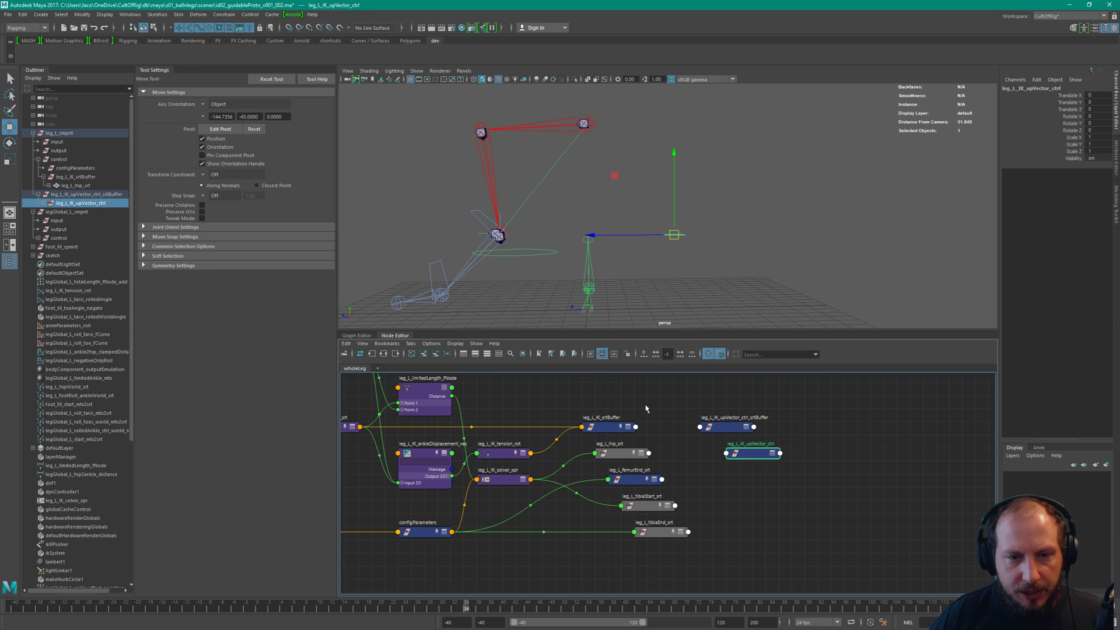
left_click_drag(589, 175, 658, 196, "alt")
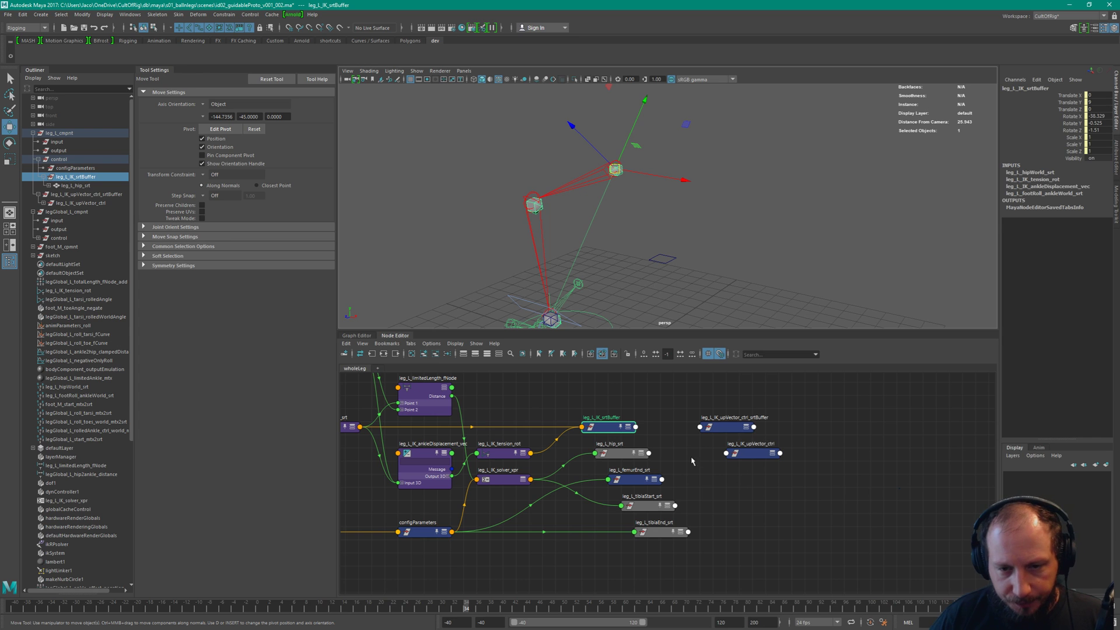
left_click(733, 455)
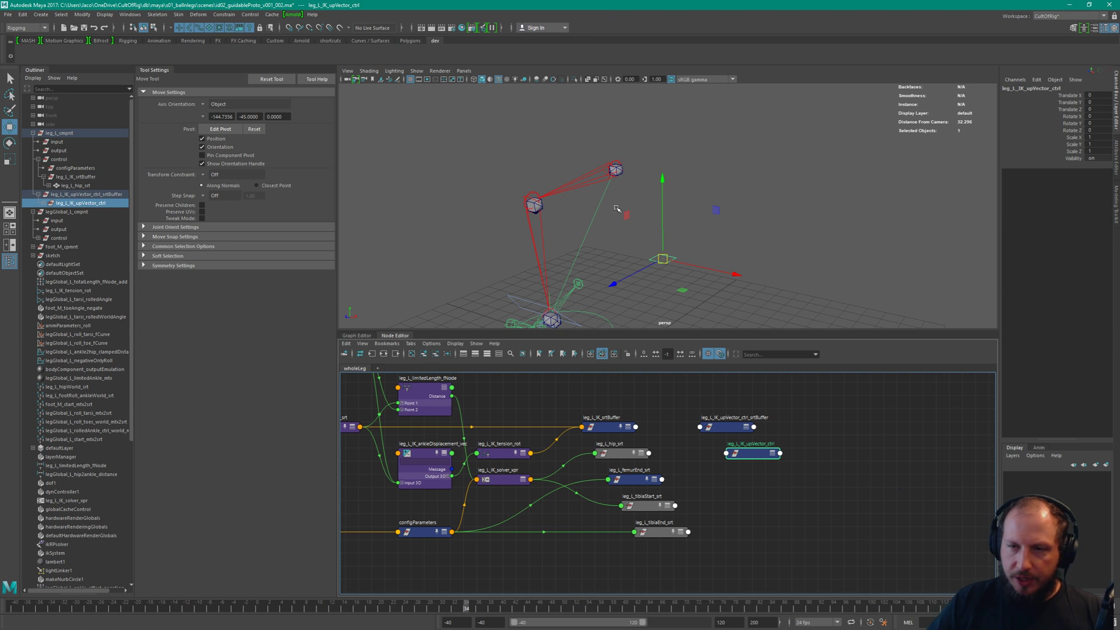
left_click_drag(685, 212, 625, 249, "alt")
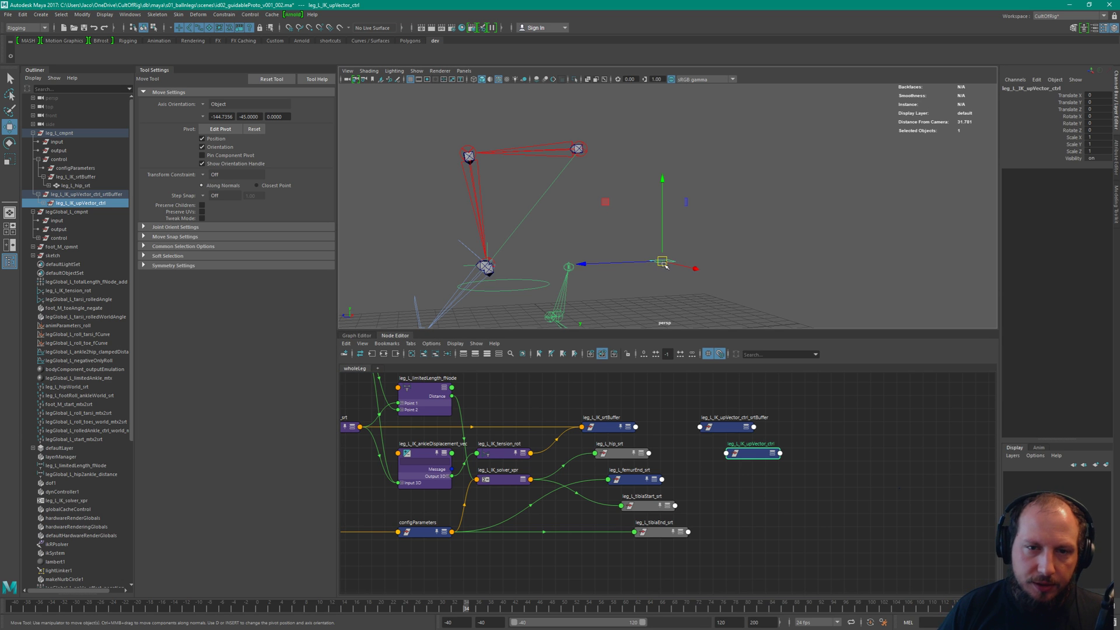
left_click_drag(662, 261, 654, 272)
key("ctrl+z")
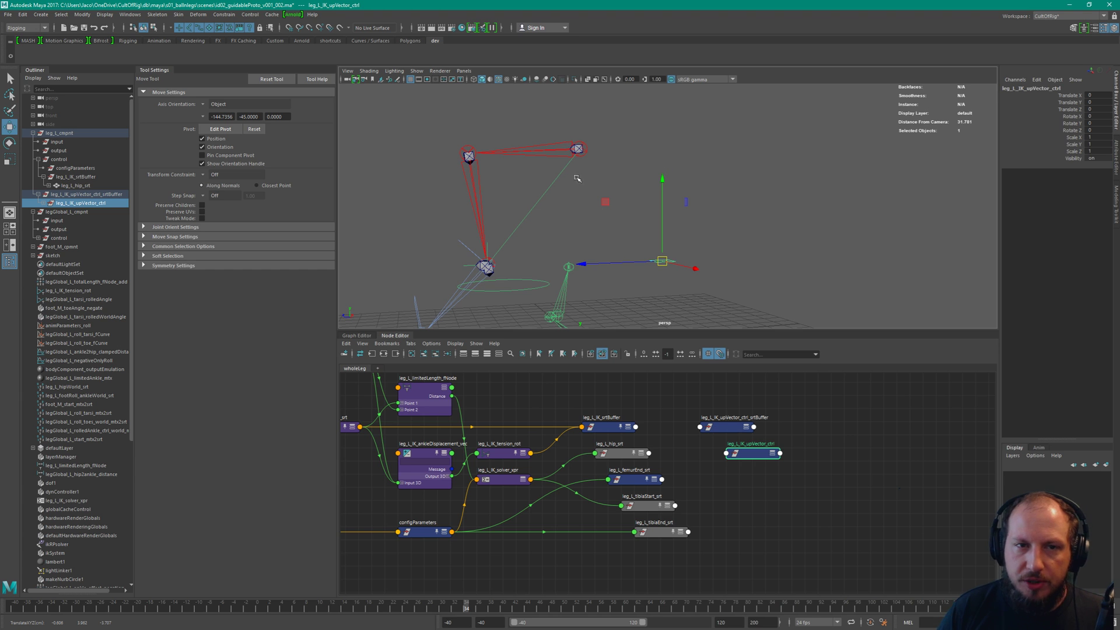
Create a multMatrix node, show its connection attributes, and place it beside leg_L_IK_upVector_ctrl_srtBuffer in the node graph
left_click(807, 449)
key("Tab")
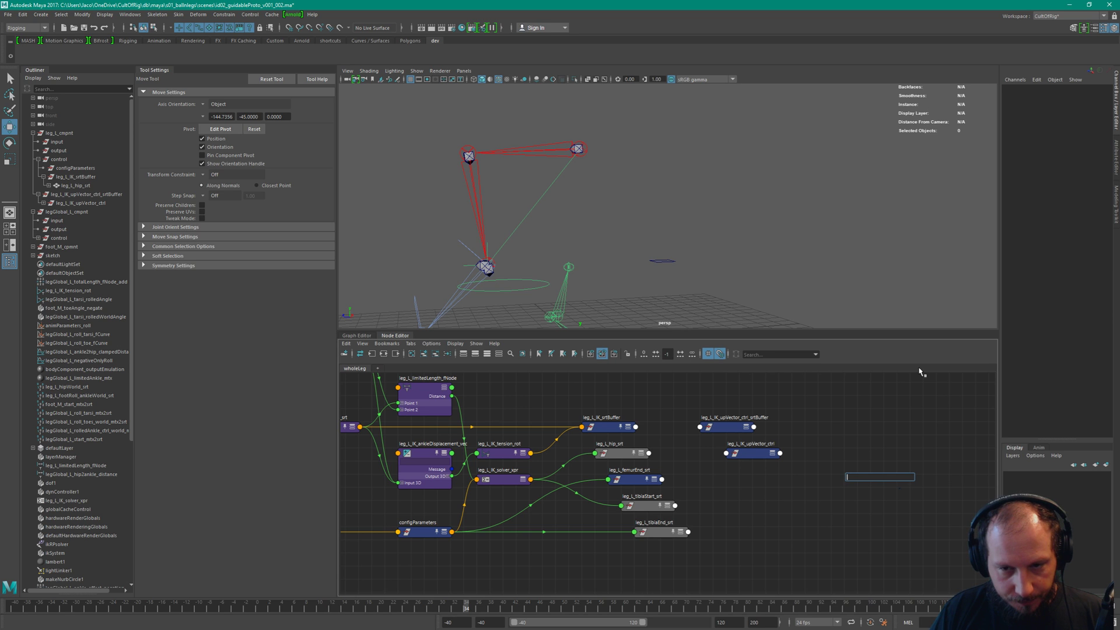
type("multMatrix")
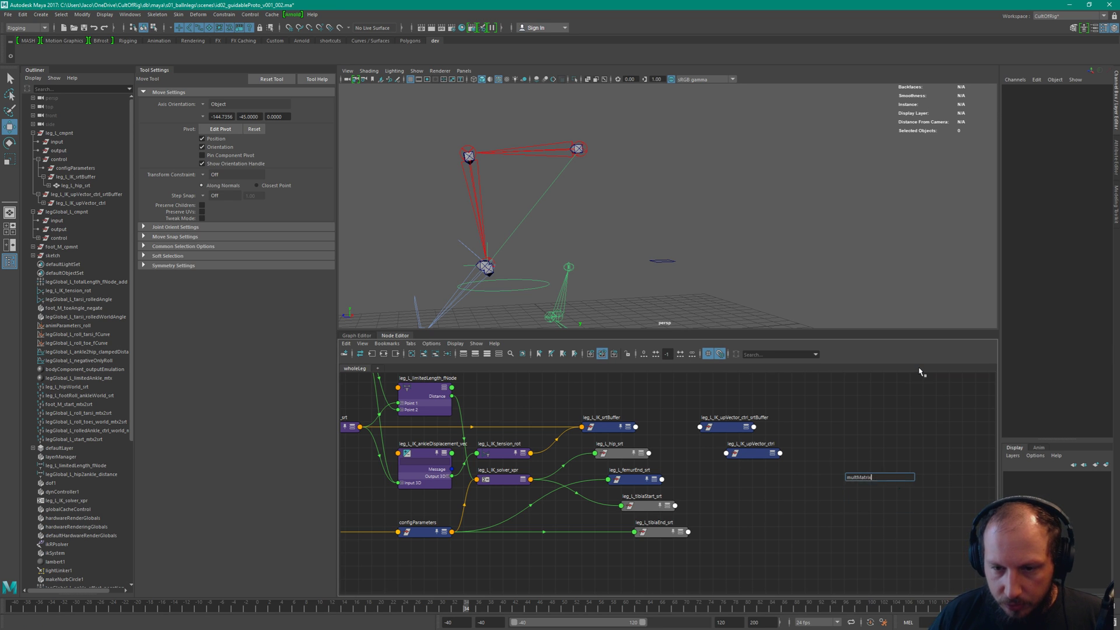
key("Return")
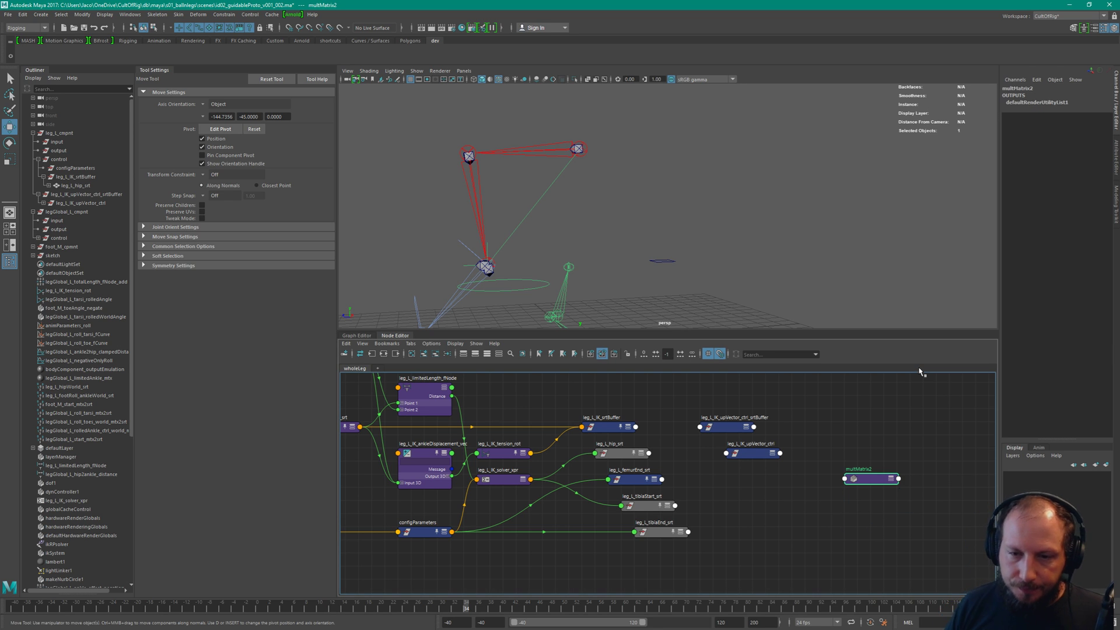
key("3")
left_click_drag(873, 480, 847, 428)
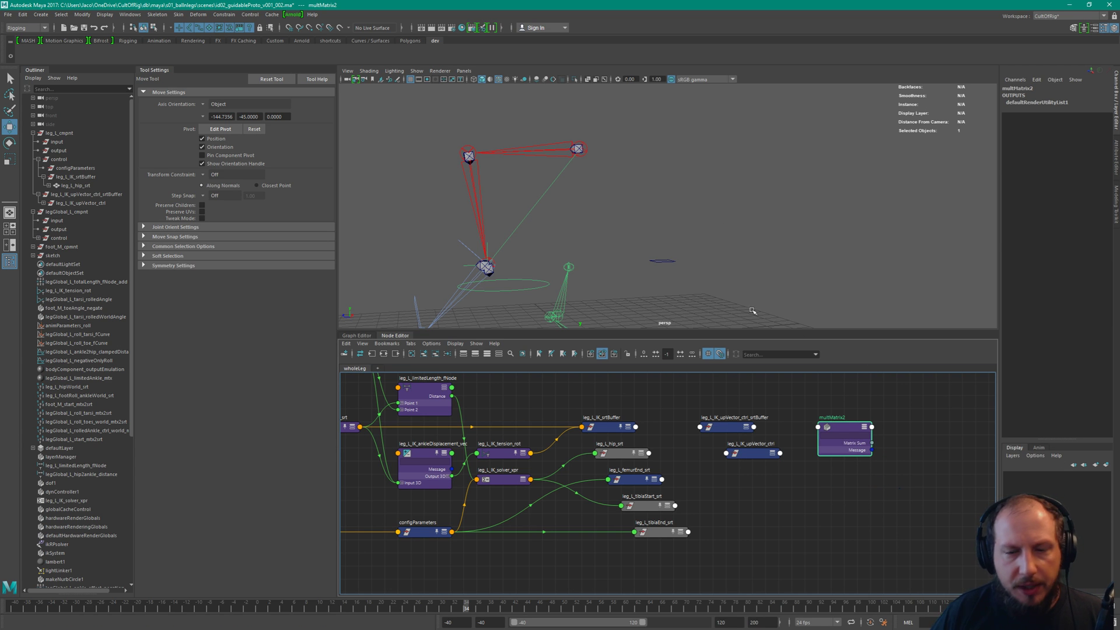
Show all attributes of the multMatrix2 node in the node graph and expand its Matrix In array
scroll(741, 466, "up", 5)
middle_click_drag(722, 473, 753, 552)
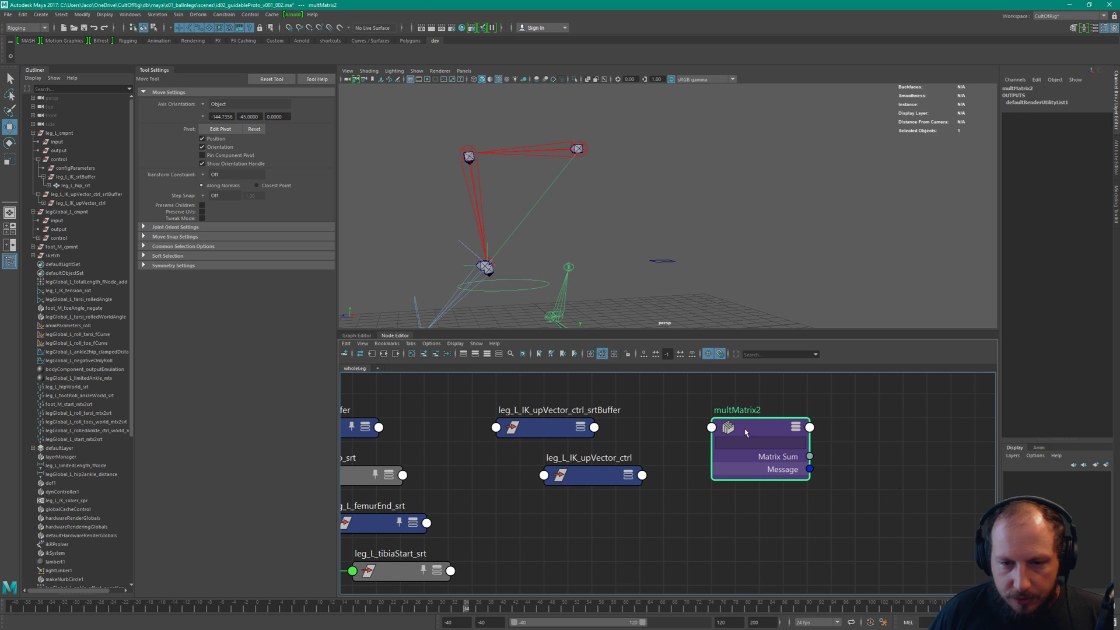
left_click(797, 427)
left_click(797, 428)
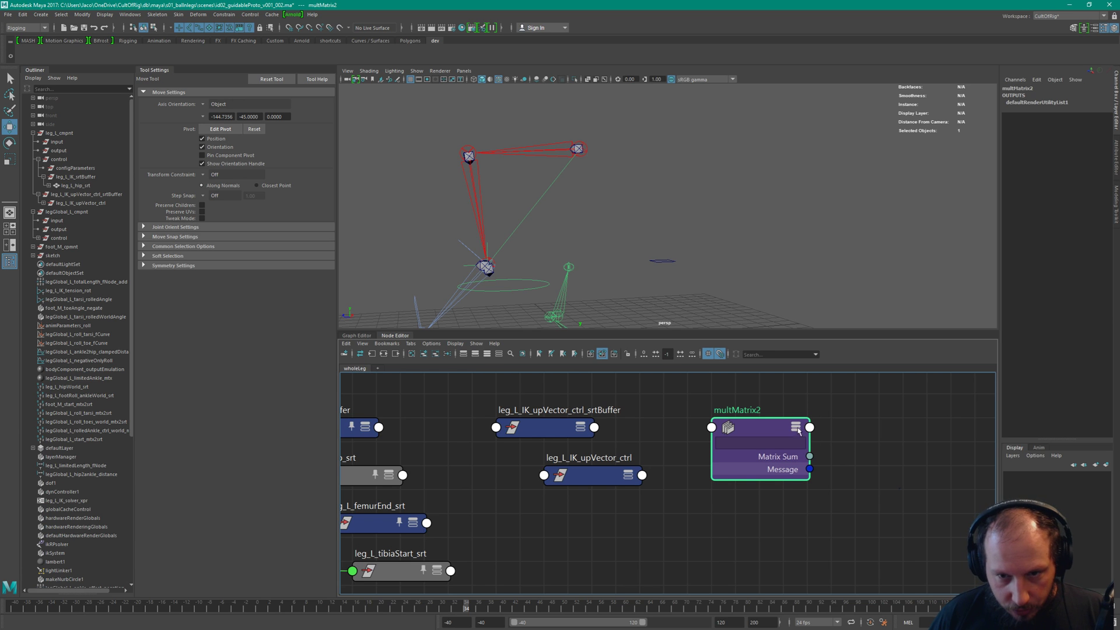
right_click(760, 428)
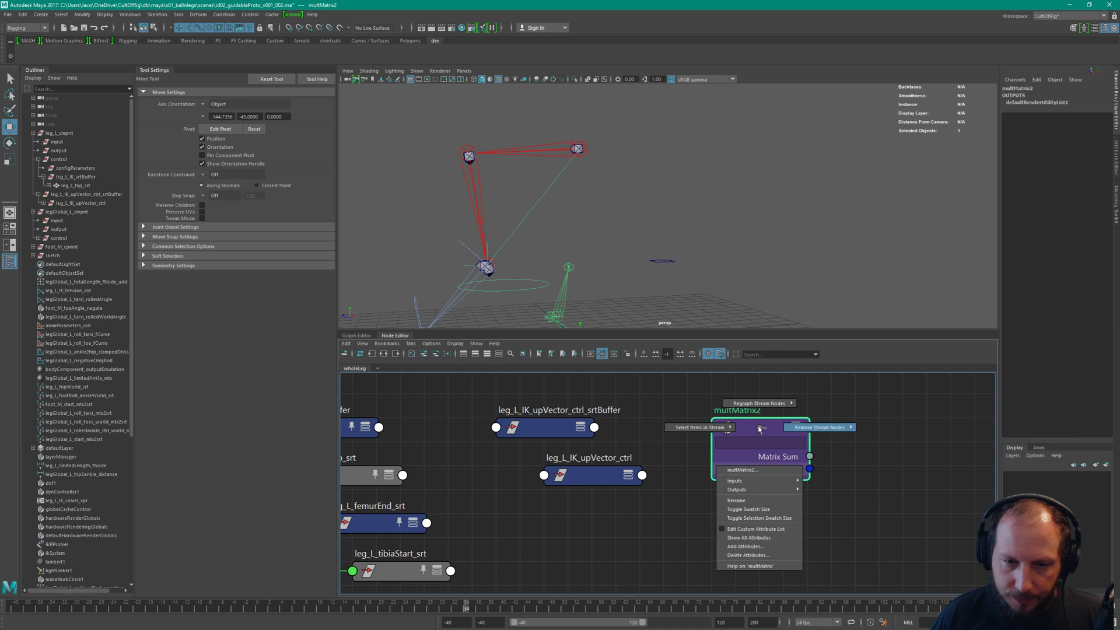
mouse_move(797, 429)
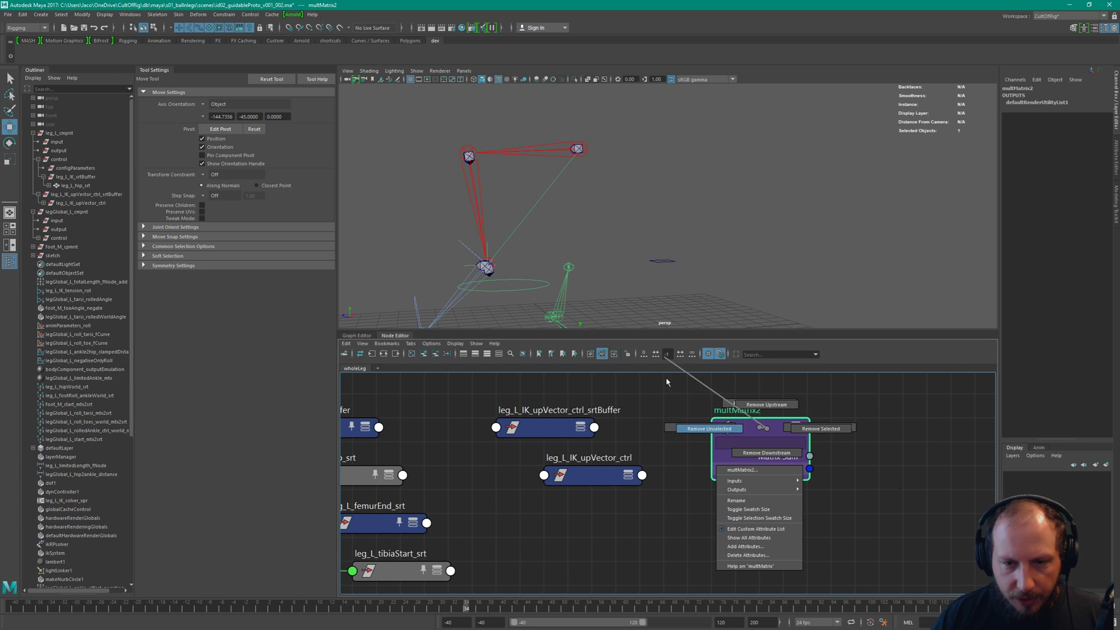
right_click_drag(769, 432, 771, 527)
key("ctrl+a")
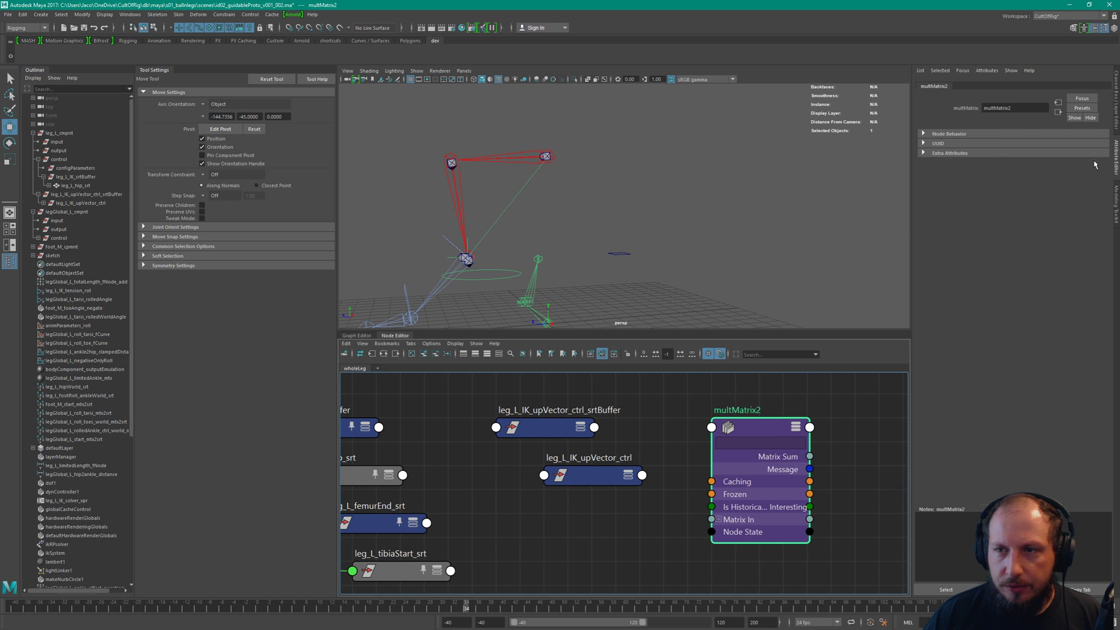
left_click(1115, 162)
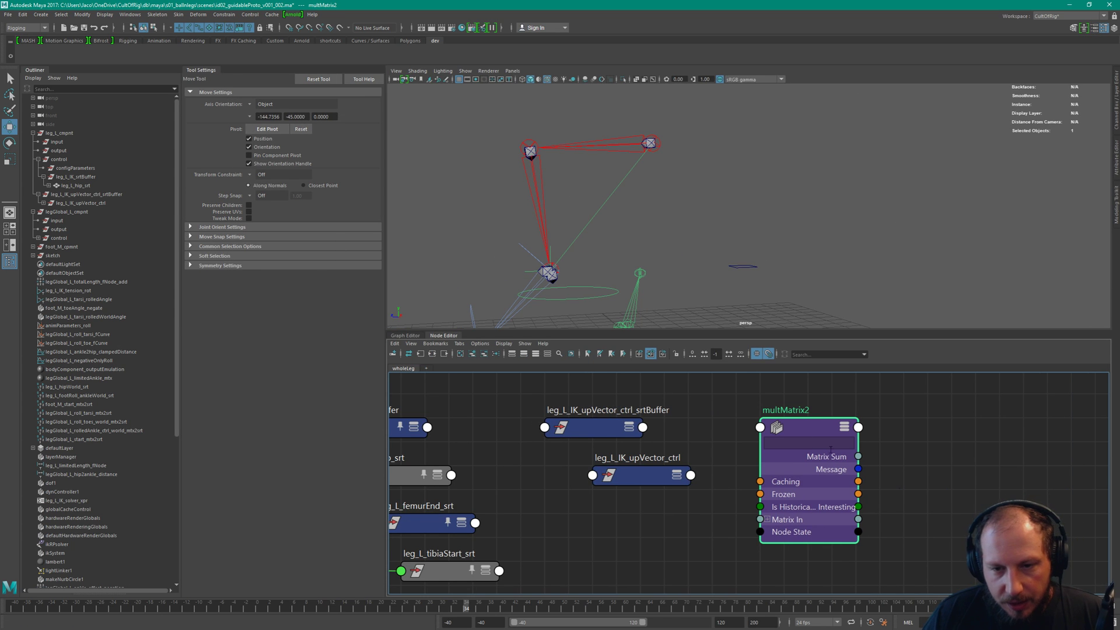
left_click(766, 519)
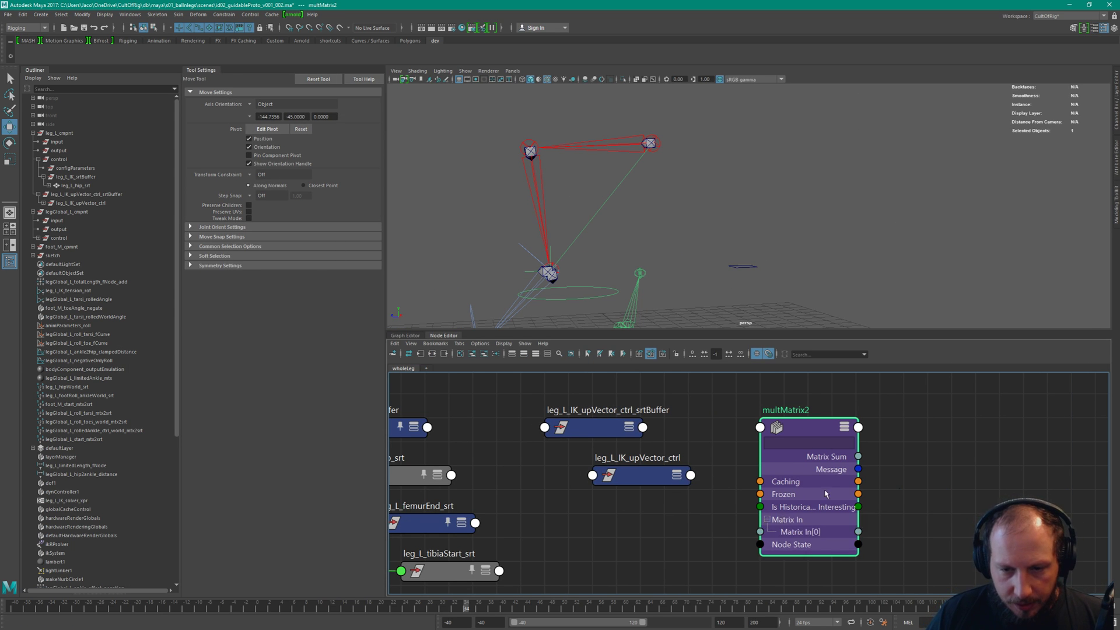
Space the up-vector and multMatrix2 nodes apart and connect leg_L_IK_upVector_ctrl's World Matrix[0] to Matrix In[0]
left_click_drag(661, 484, 664, 512)
left_click_drag(804, 430, 868, 434)
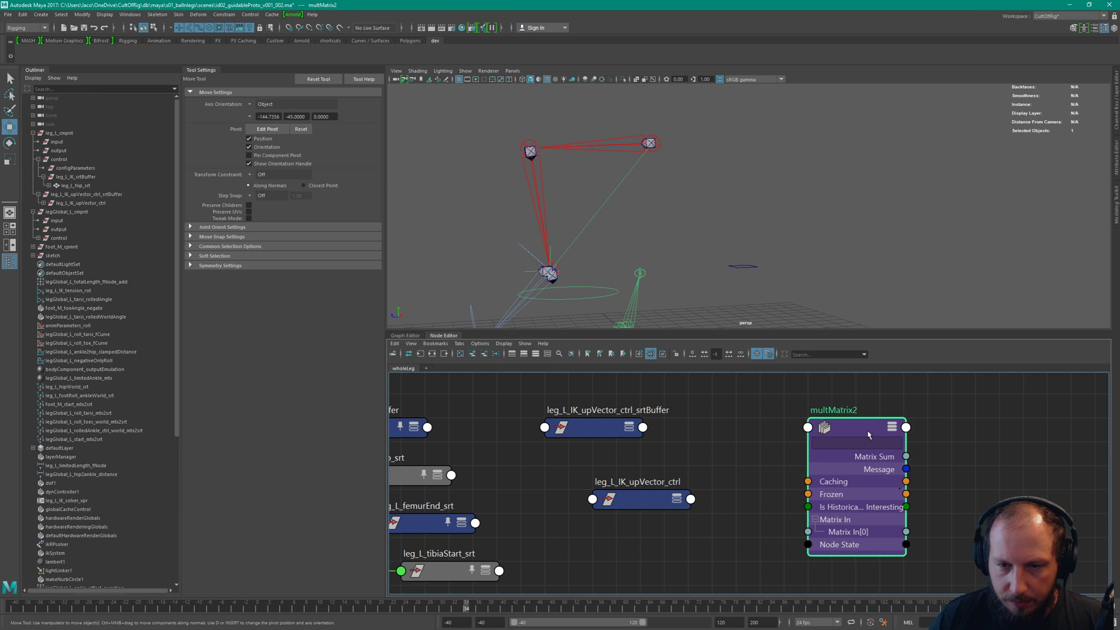
middle_click_drag(720, 481, 686, 478, "alt")
left_click(643, 496)
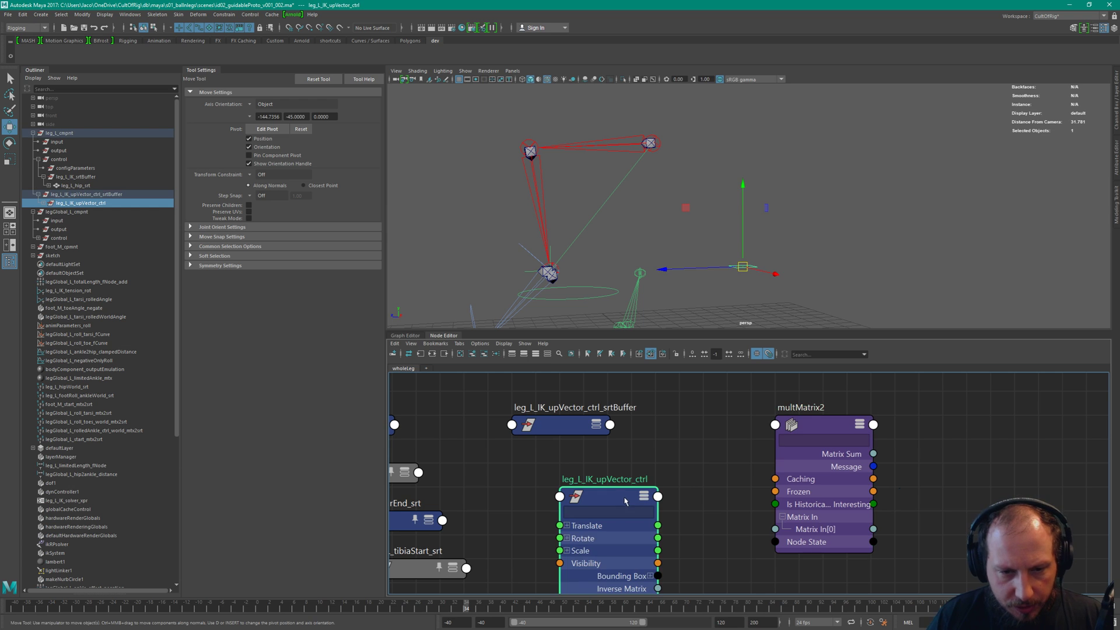
middle_click_drag(818, 526, 802, 402, "alt")
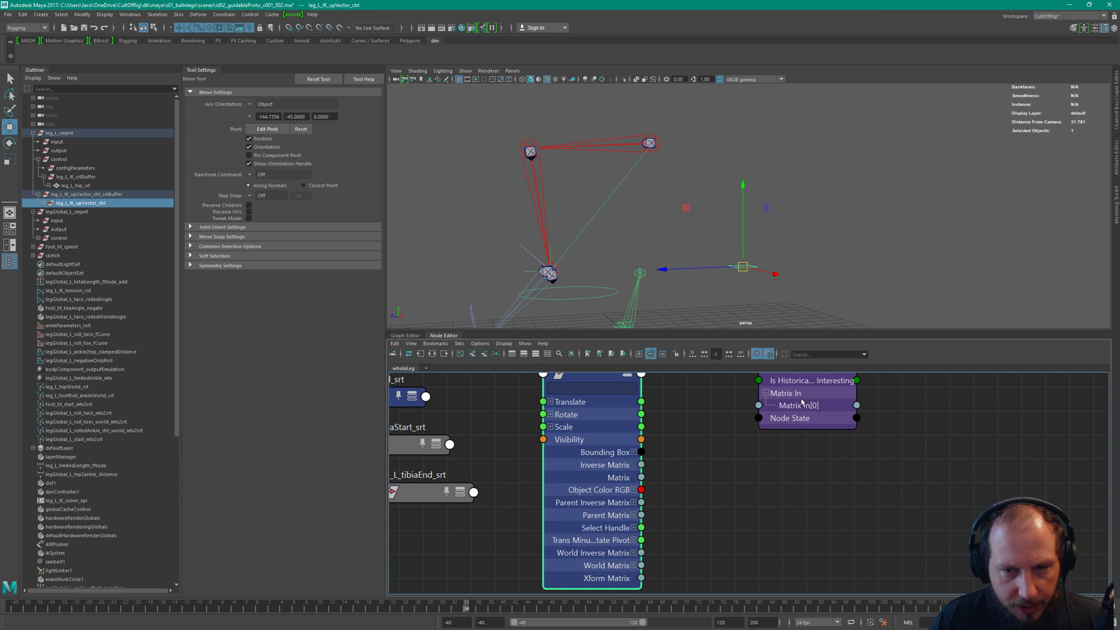
left_click(633, 565)
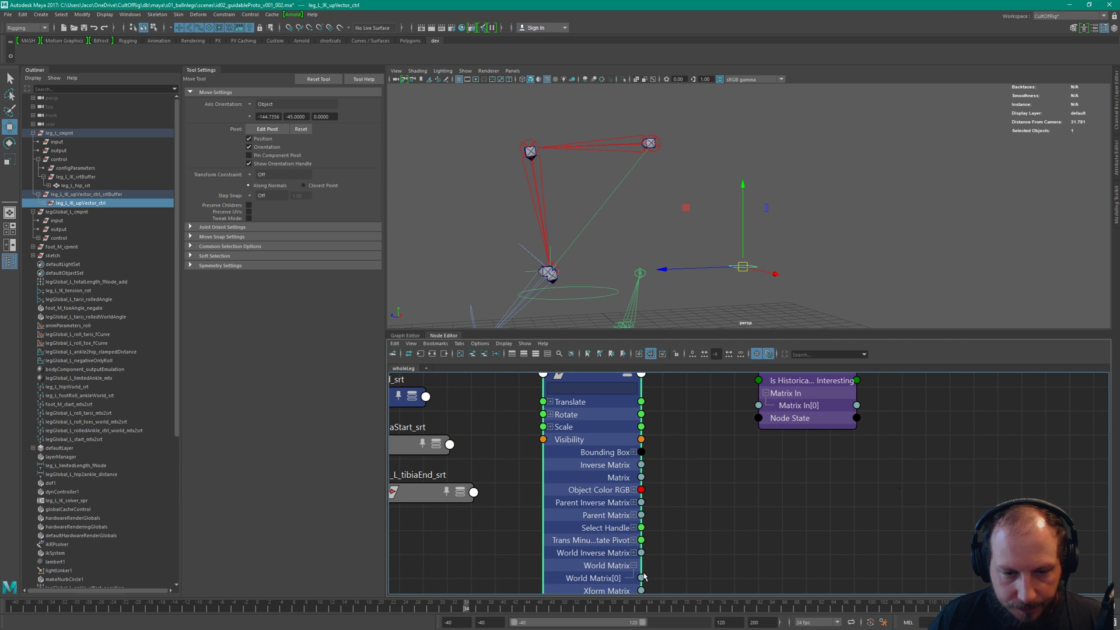
left_click_drag(643, 577, 758, 404)
middle_click_drag(653, 376, 672, 456, "alt")
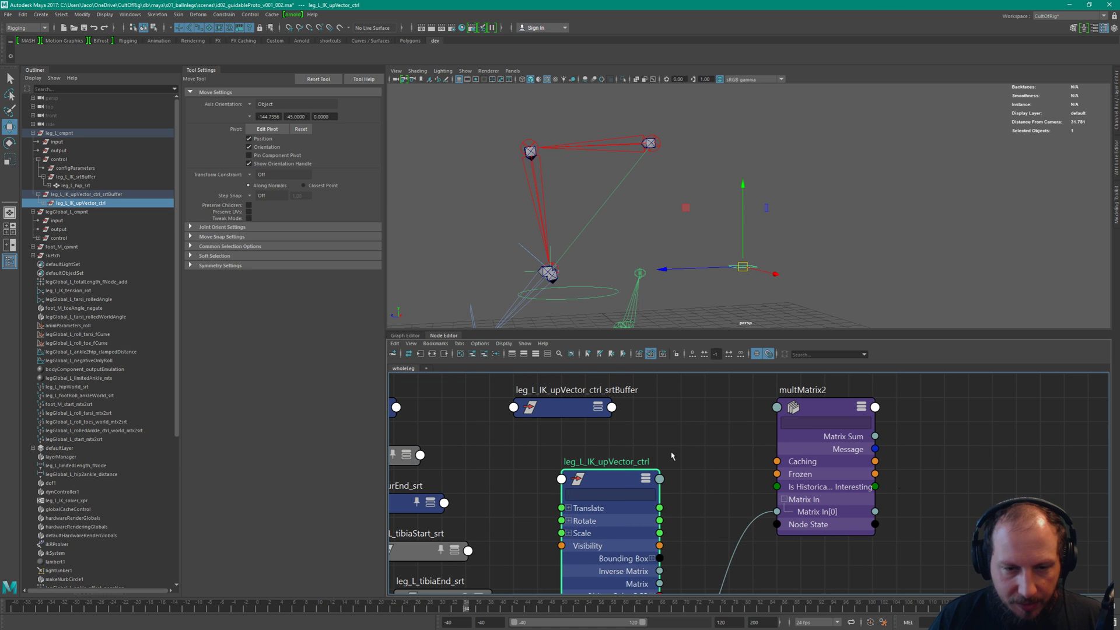
Connect World Inverse Matrix[0] of leg_L_IK_upVector_ctrl_srtBuffer to Matrix In[1] of multMatrix2, showing only the multMatrix2 attributes needed
key("1")
left_click(523, 411)
key("3")
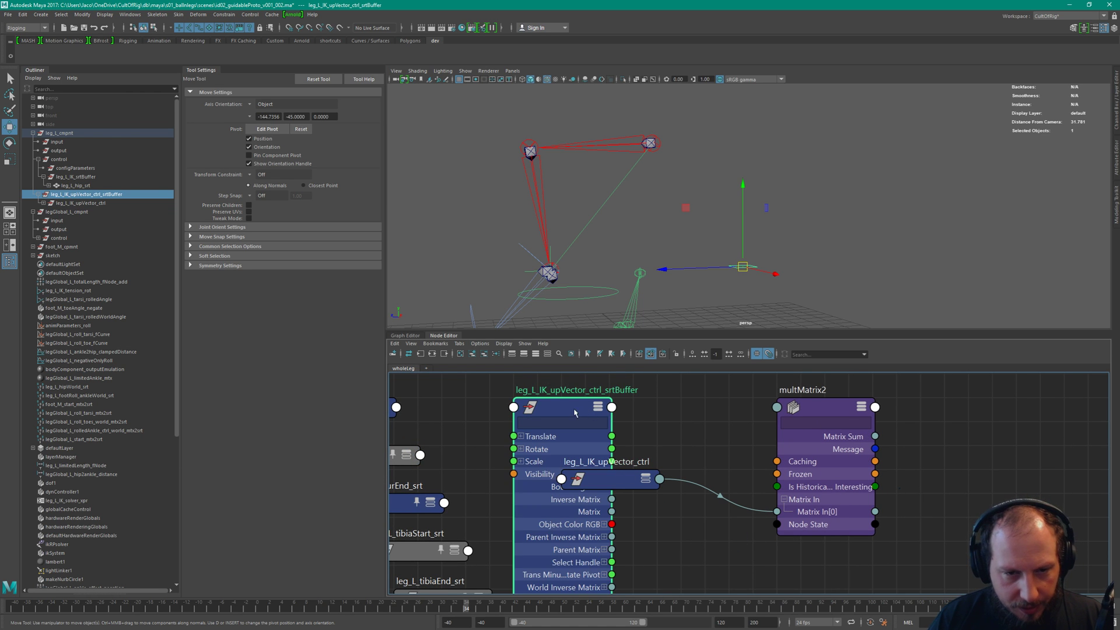
left_click_drag(554, 412, 625, 387)
middle_click_drag(702, 467, 701, 429, "alt")
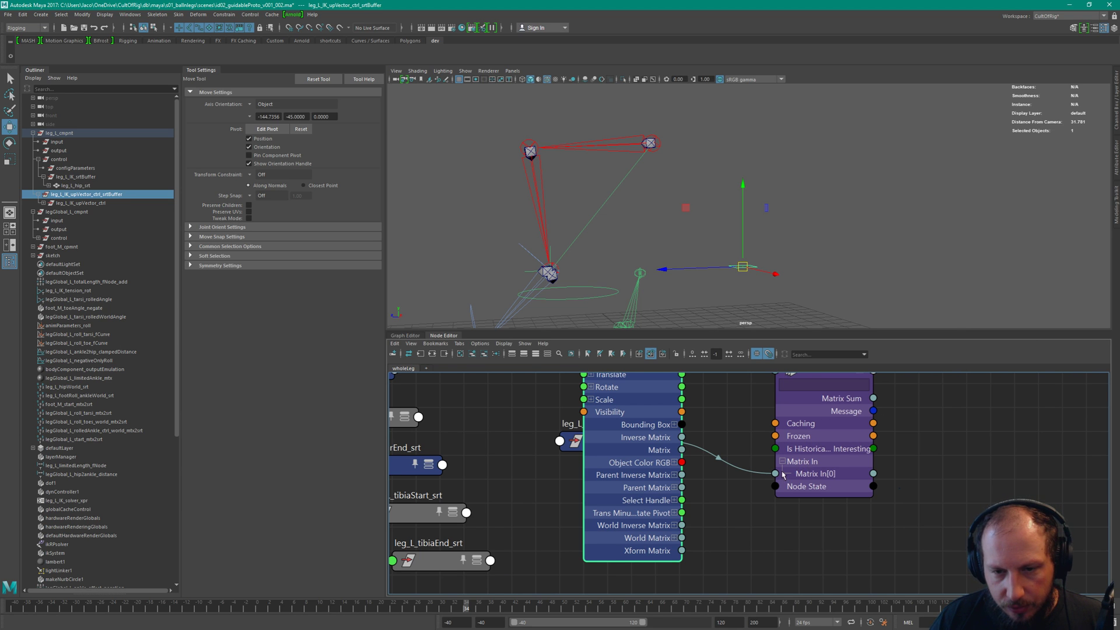
left_click(783, 464)
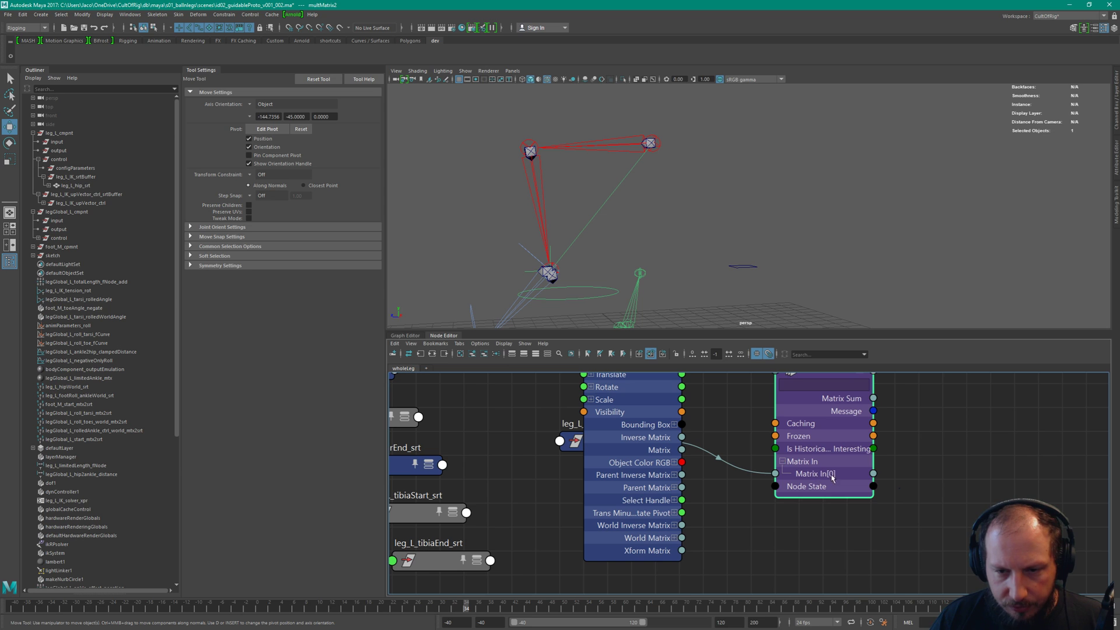
key("2")
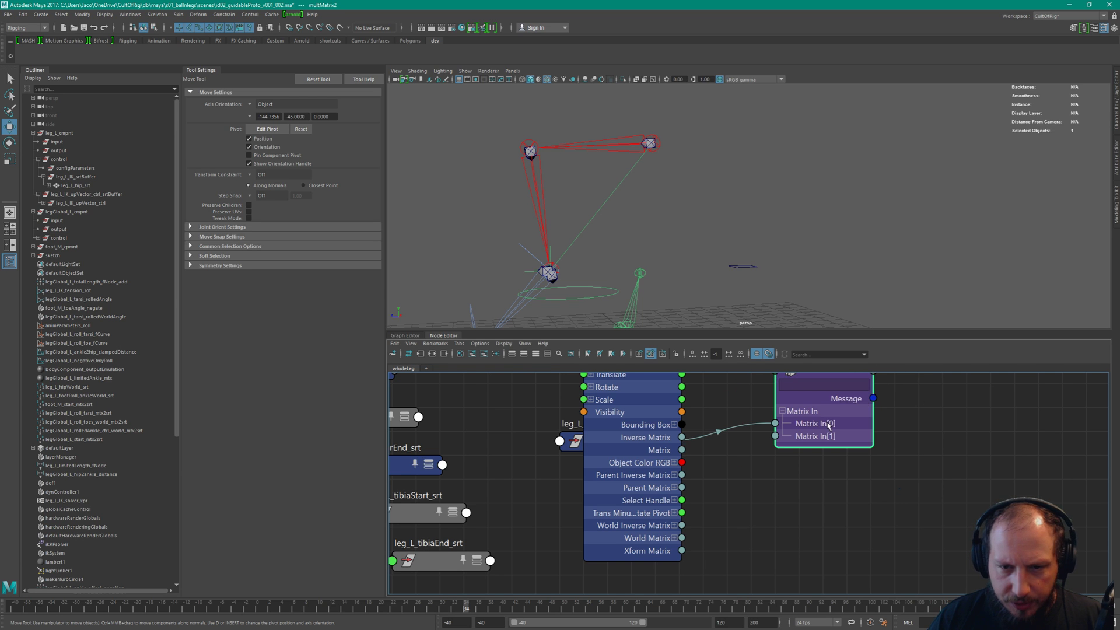
middle_click_drag(783, 506, 744, 550, "alt")
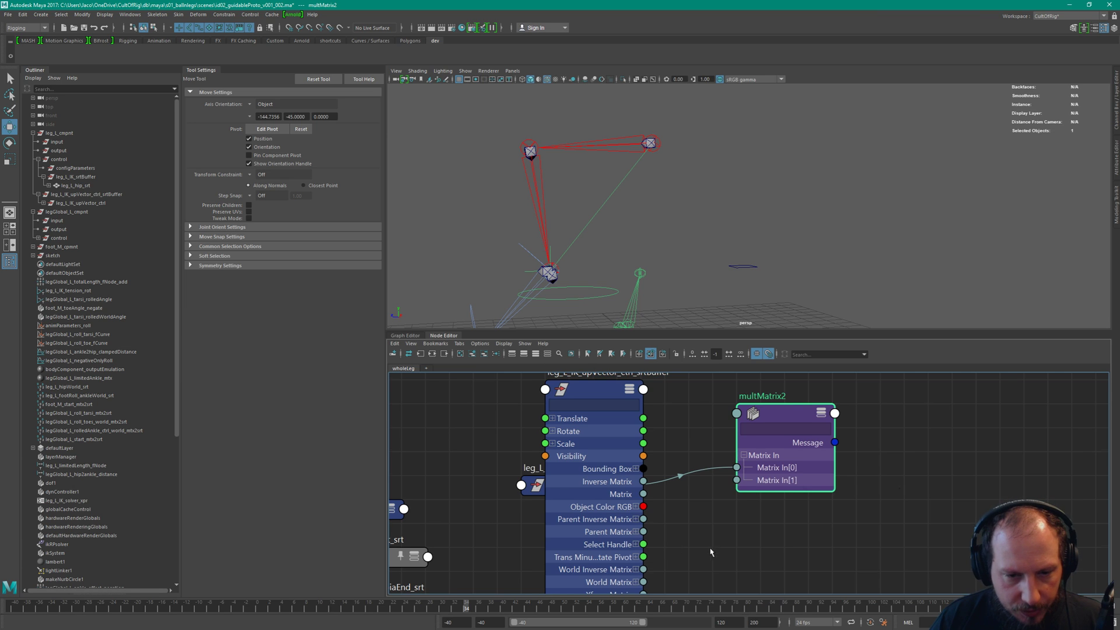
middle_click_drag(666, 521, 664, 511, "alt")
left_click(634, 560)
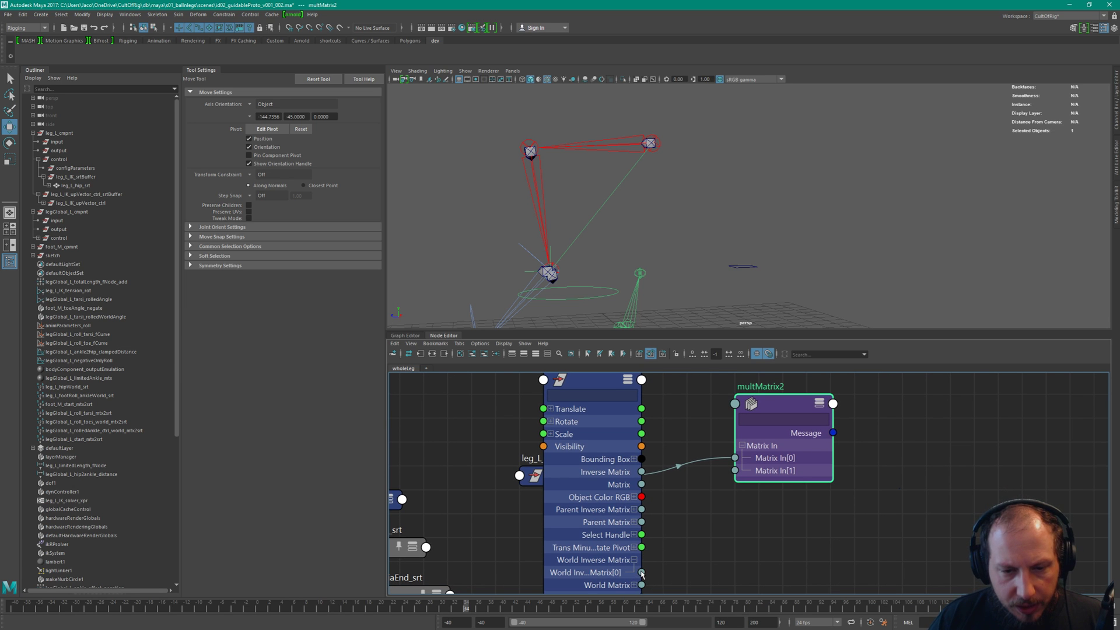
left_click_drag(642, 573, 760, 473)
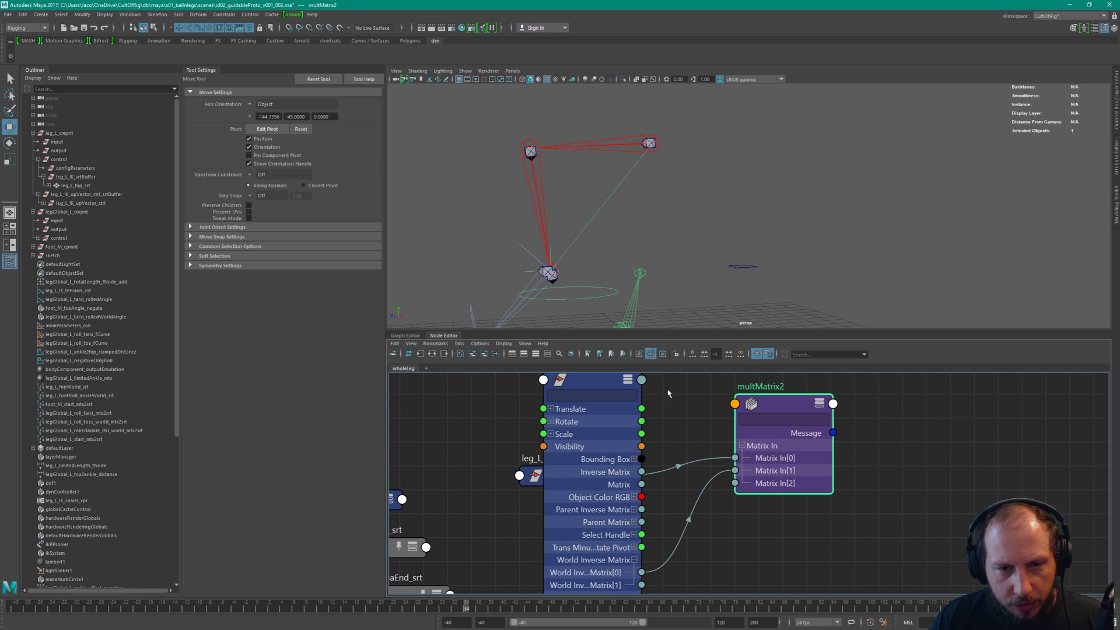
Collapse the leg_L_IK_upVector_ctrl_srtBuffer node and place it just above leg_L_IK_upVector_ctrl in the node graph
left_click(617, 386)
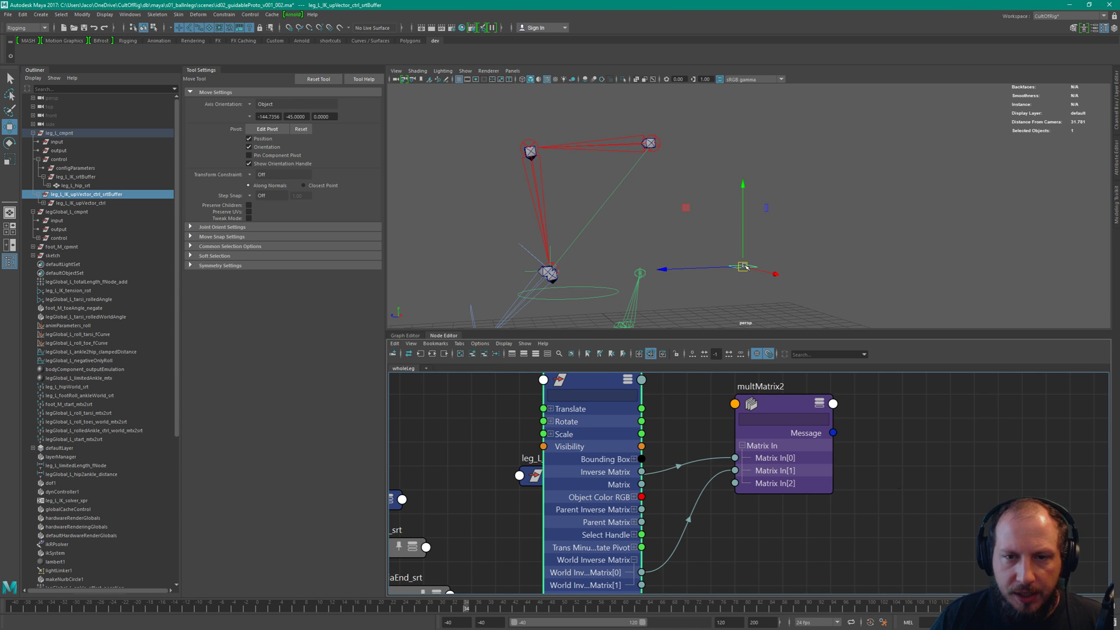
key("1")
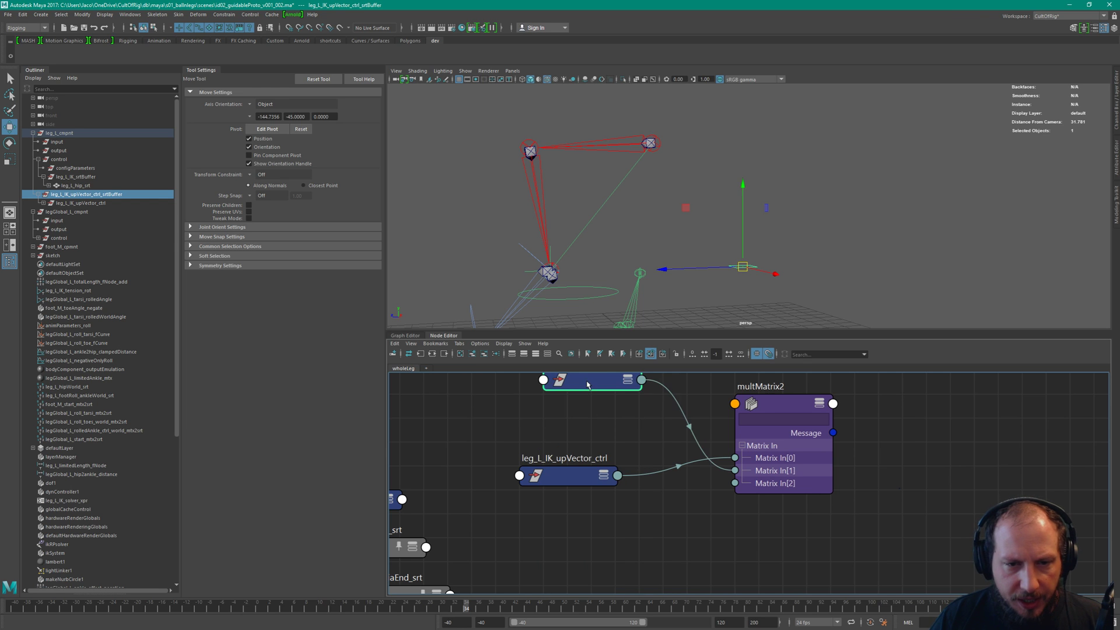
left_click_drag(587, 384, 556, 446)
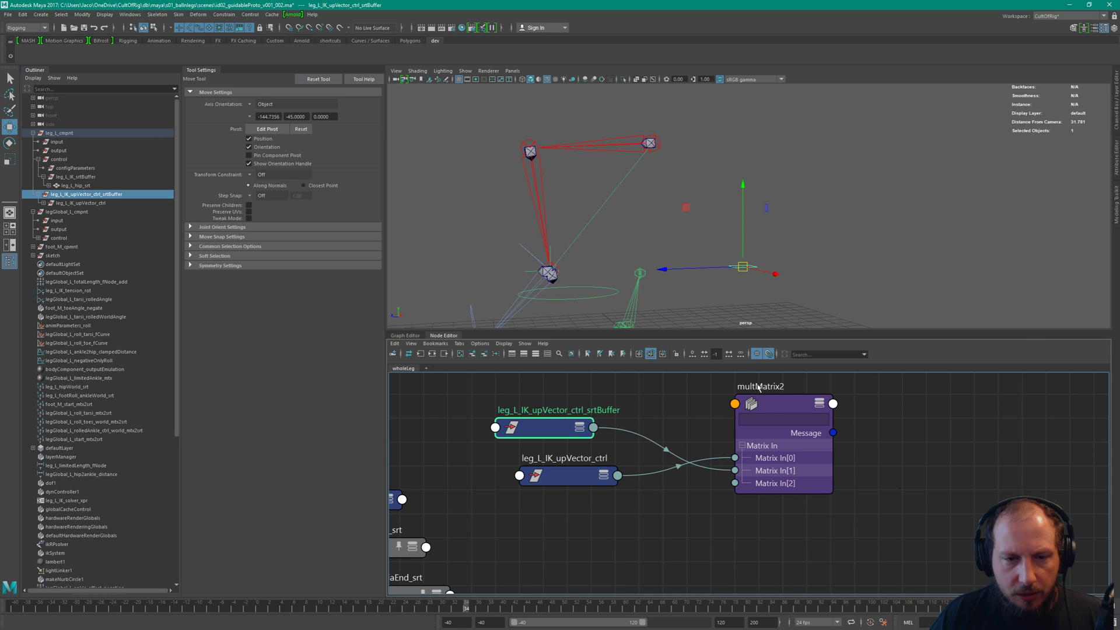
scroll(744, 264, "down", 2)
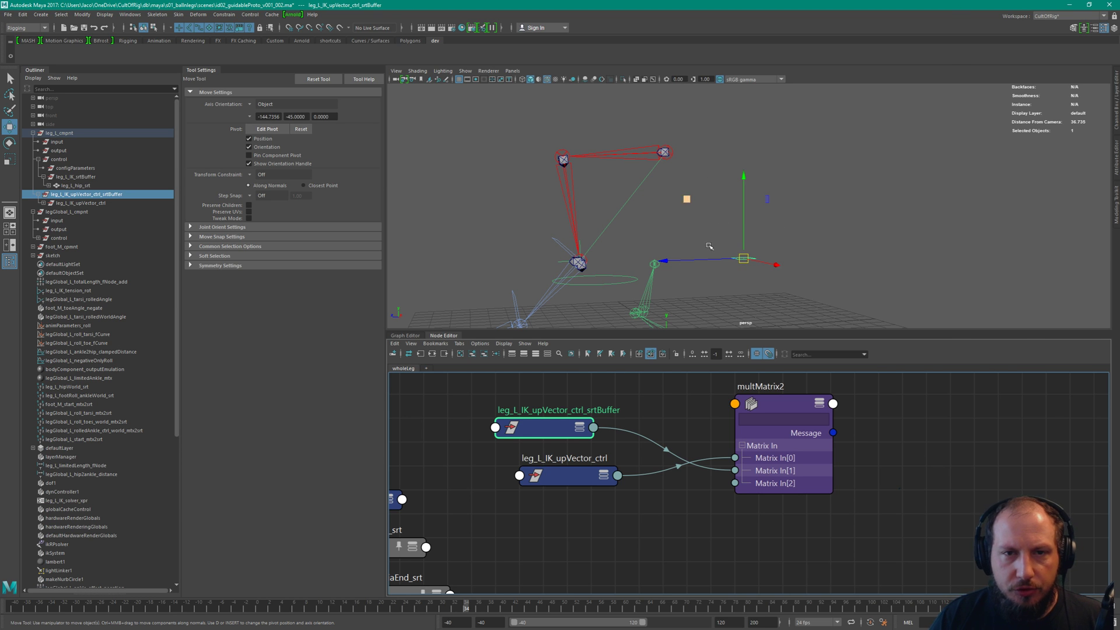
key("a")
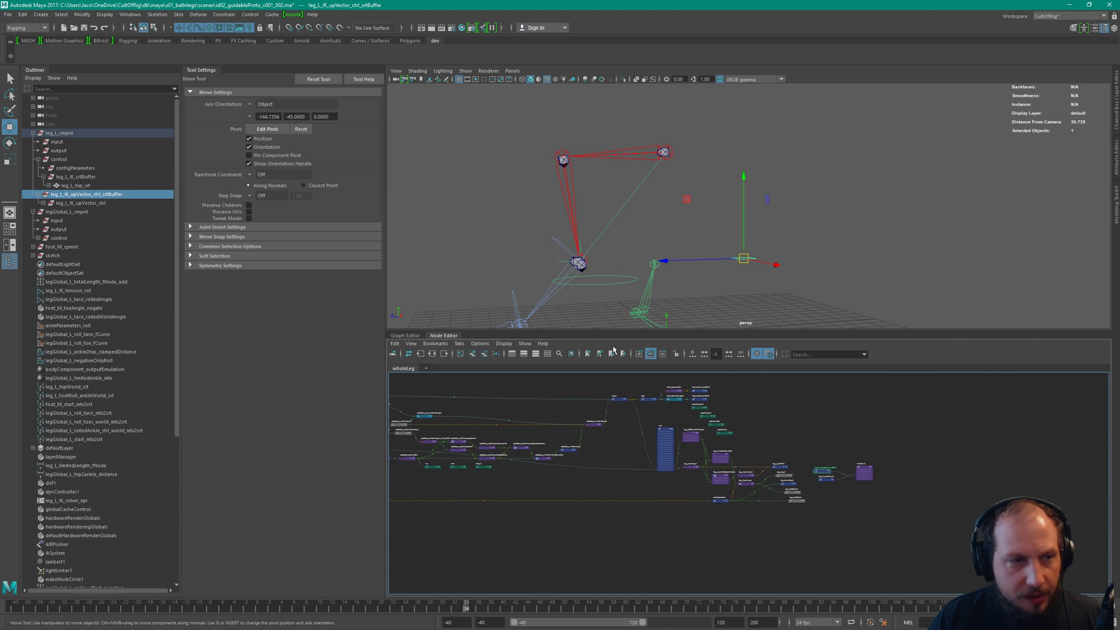
Create a locator and move it off the origin to empty space beyond the up-vector control
left_click(637, 199)
left_click(82, 15)
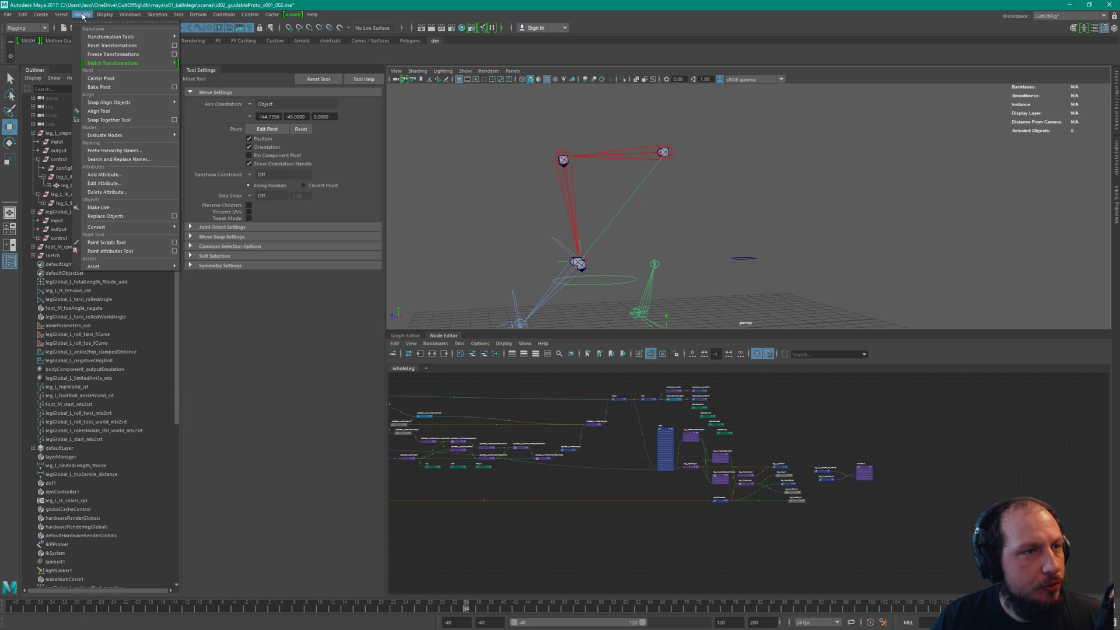
mouse_move(61, 14)
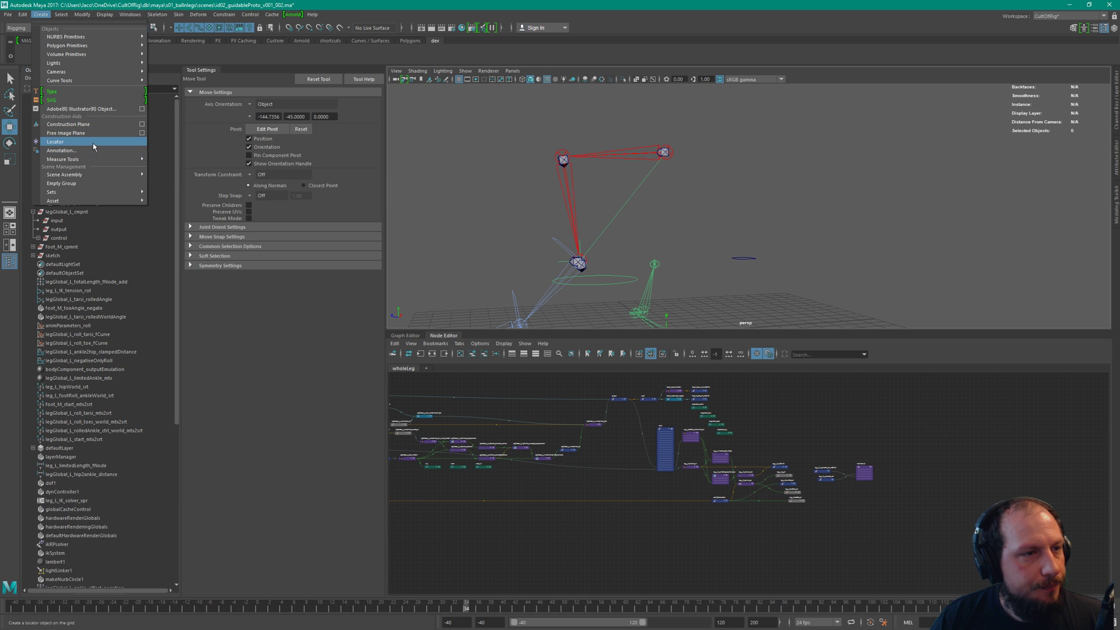
left_click(58, 141)
middle_click_drag(855, 282, 796, 266, "alt")
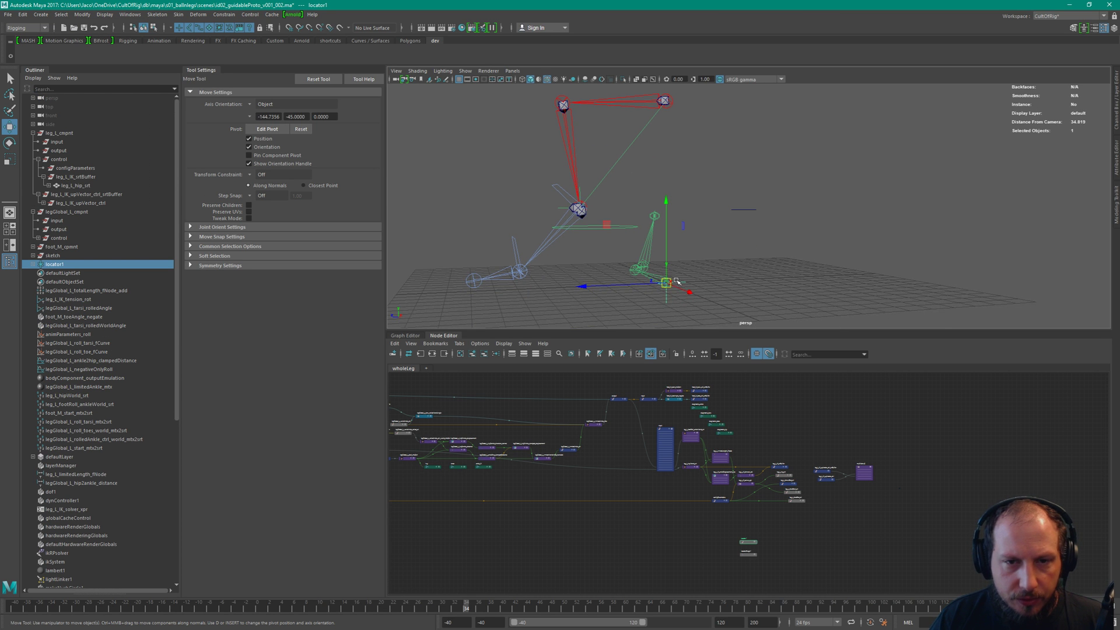
left_click_drag(677, 281, 836, 225)
Place the locator1 node beyond multMatrix2 in the node graph, on the side away from the up-vector nodes
scroll(891, 506, "up", 5)
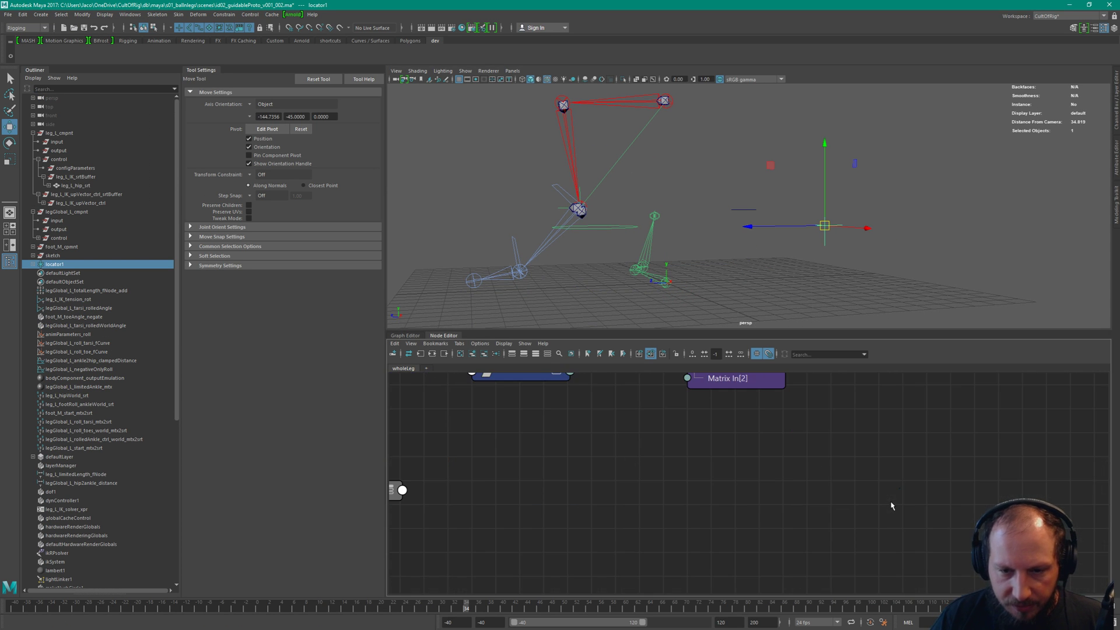
scroll(837, 521, "down", 8)
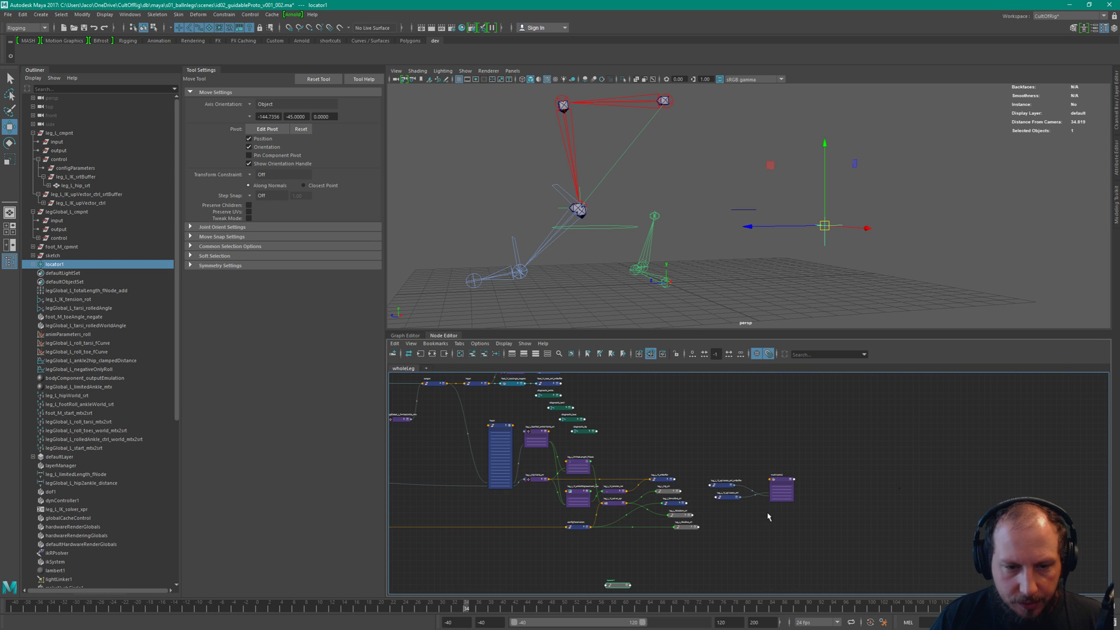
left_click_drag(620, 585, 862, 434)
scroll(799, 510, "up", 5)
scroll(793, 493, "down", 4)
Create a decomposeMatrix node, show its attributes, and place it between multMatrix2 and locator1 in the node graph
left_click(843, 456)
key("Tab")
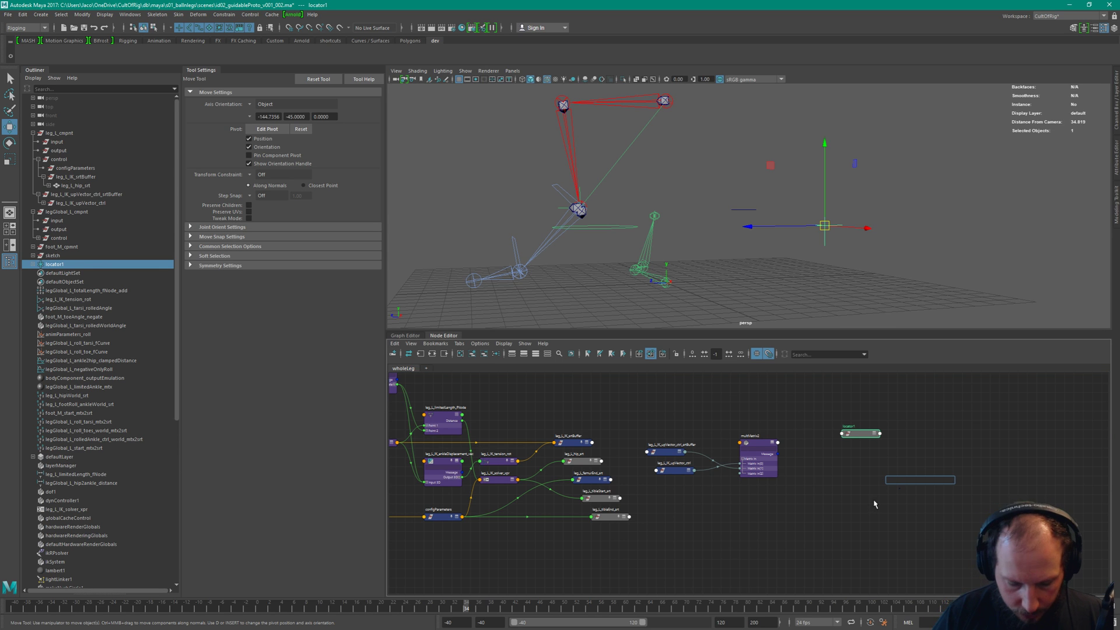
type("decompo")
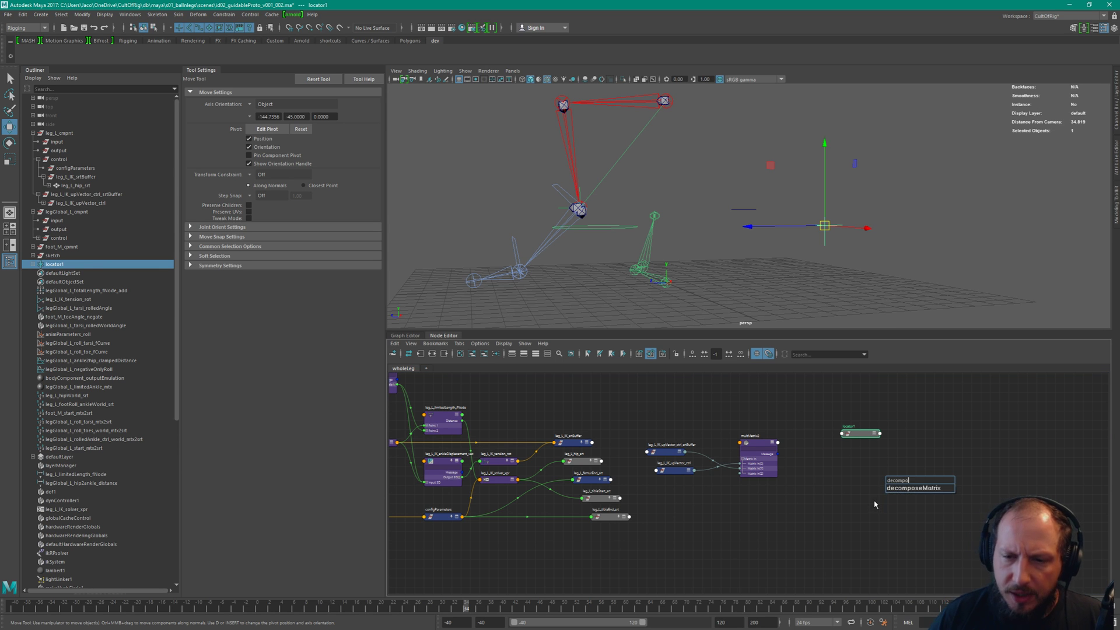
key("Return")
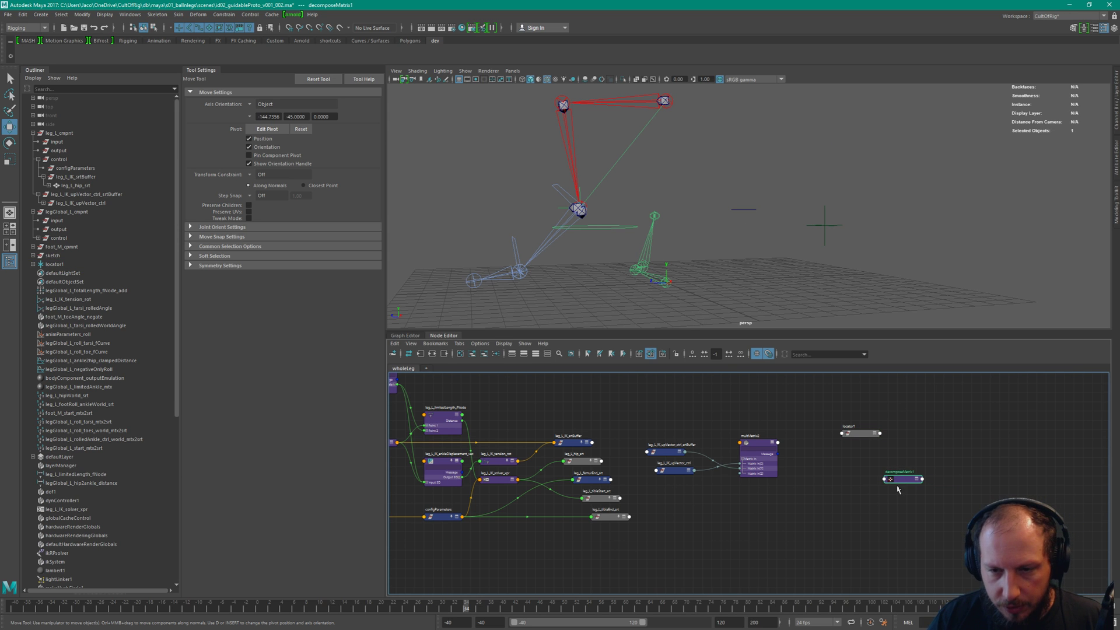
key("3")
left_click_drag(900, 481, 821, 453)
Connect multMatrix2's Matrix Sum to decomposeMatrix1's Input Matrix and place decomposeMatrix1 level with multMatrix2, closer beside it
scroll(855, 475, "up", 4)
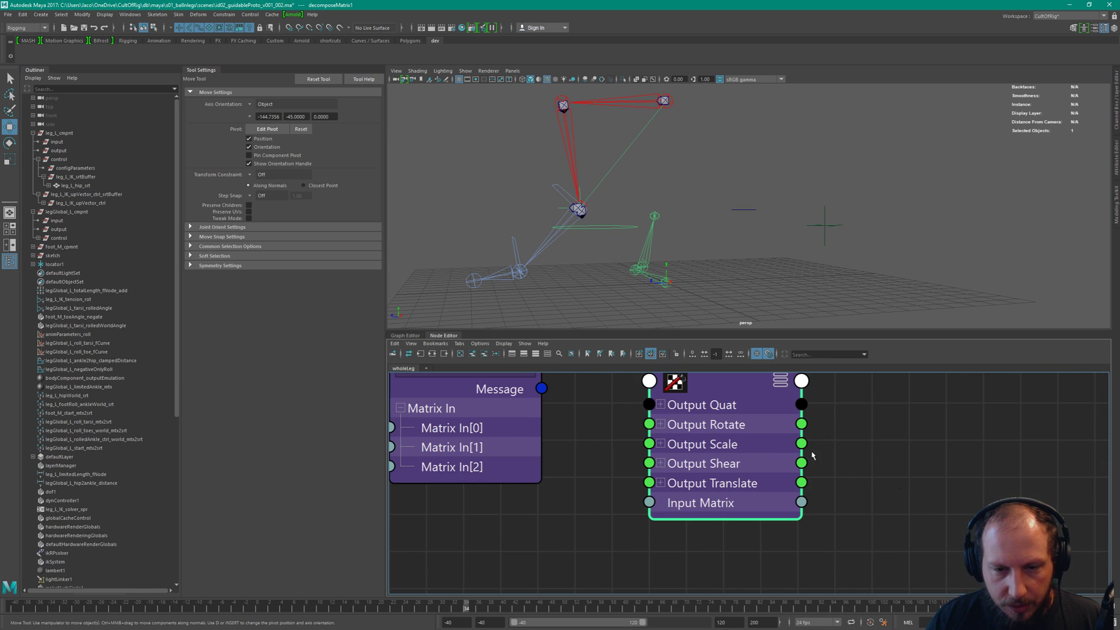
scroll(812, 456, "down", 2)
middle_click_drag(645, 377, 648, 434)
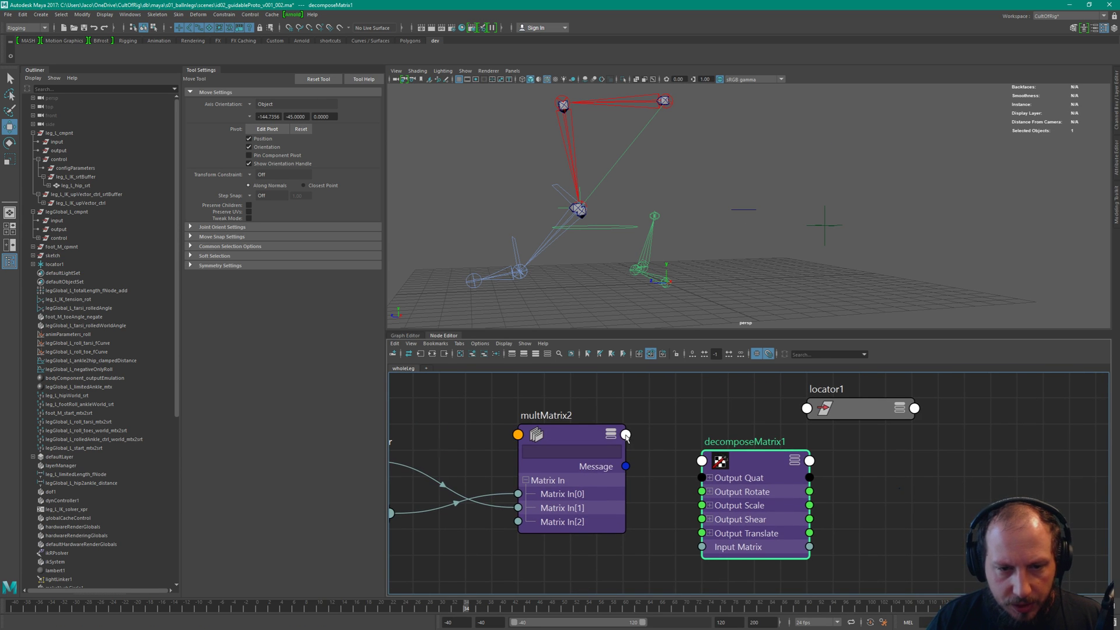
left_click(626, 436)
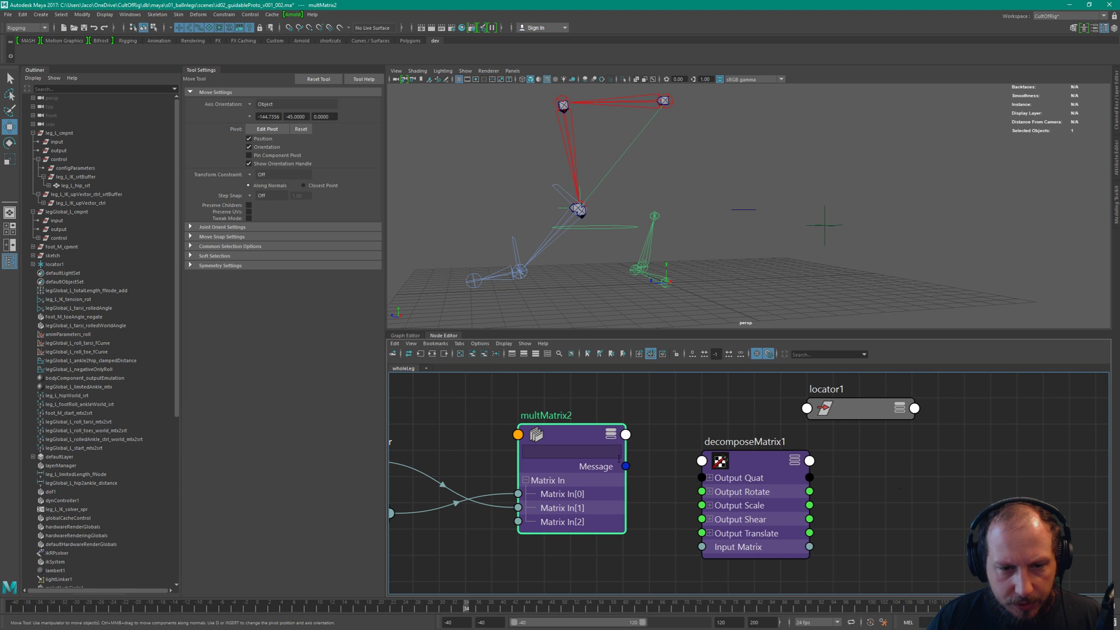
key("3")
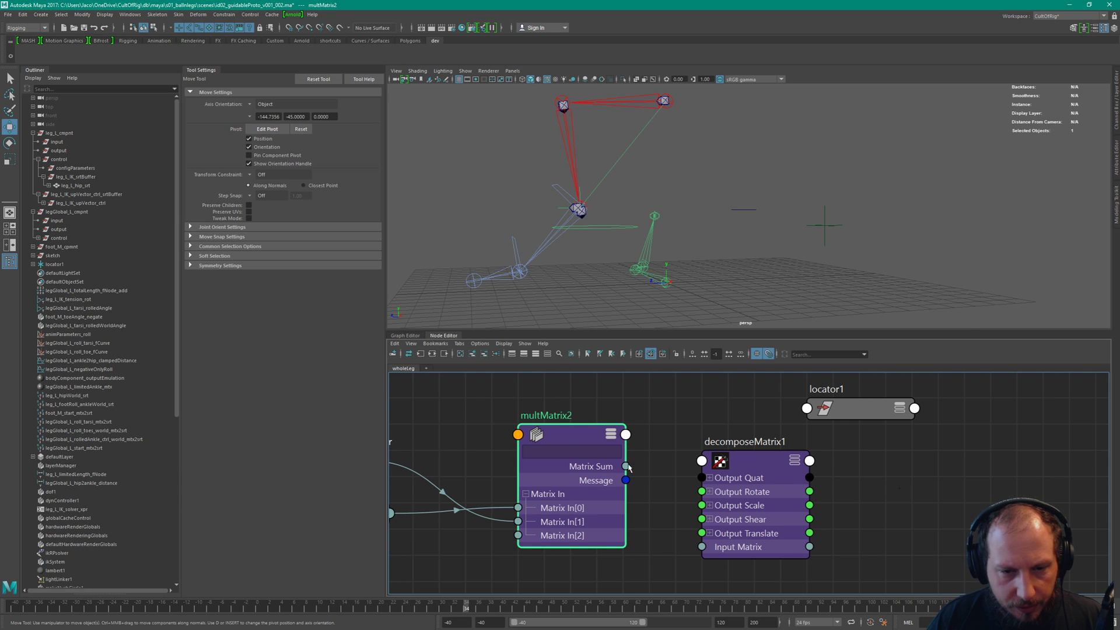
left_click_drag(626, 466, 702, 547)
left_click_drag(761, 476, 734, 451)
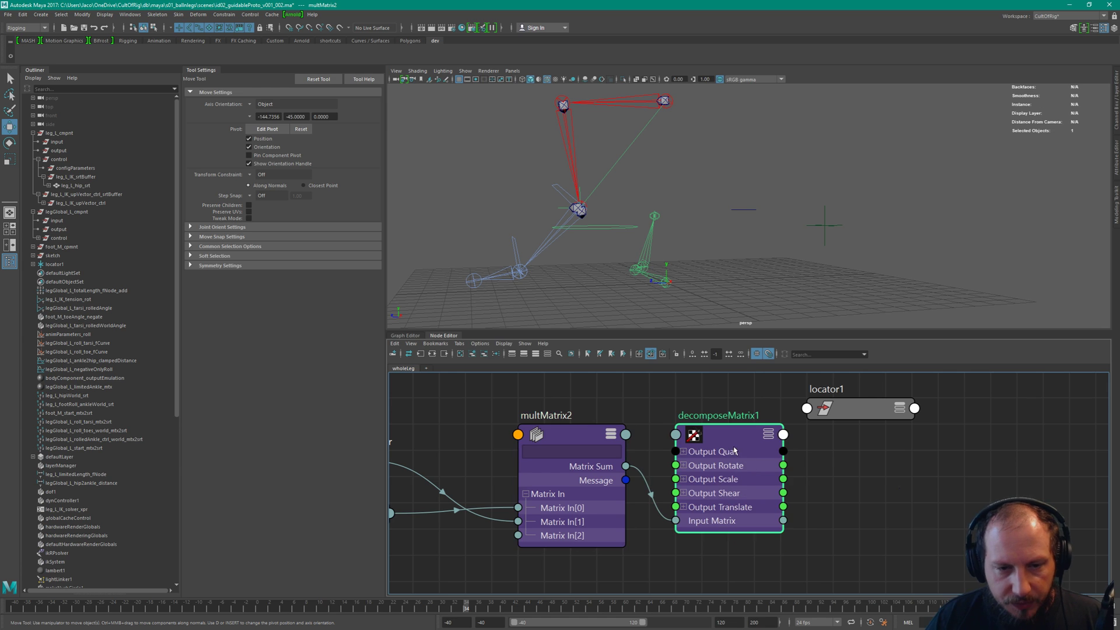
Open multMatrix2 in the Attribute Editor and examine its Node Behavior attributes
left_click(584, 451)
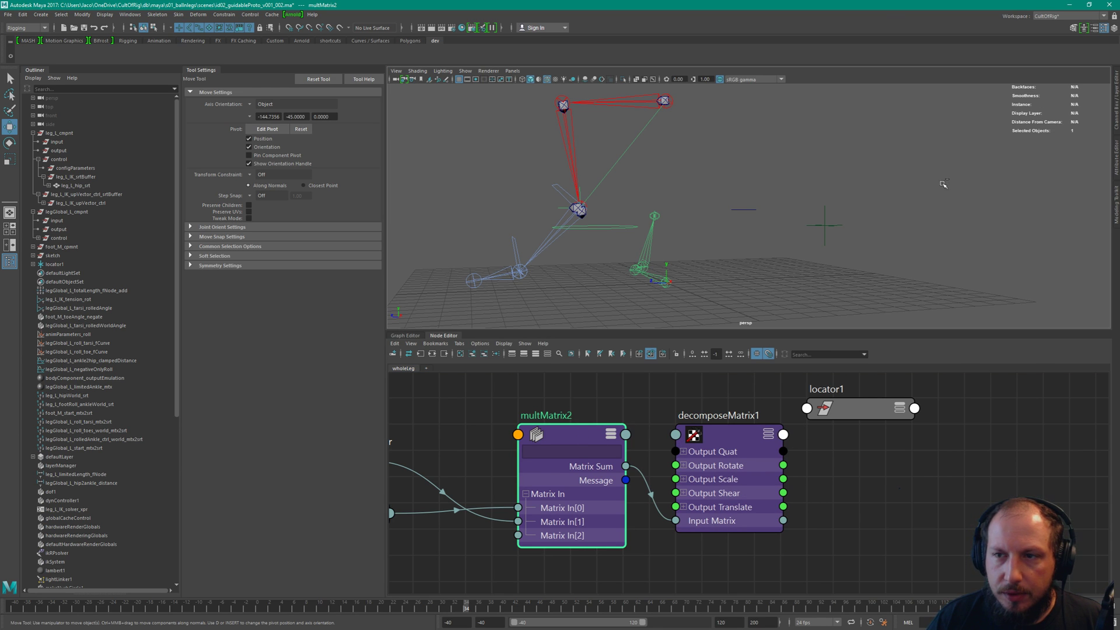
left_click(1116, 165)
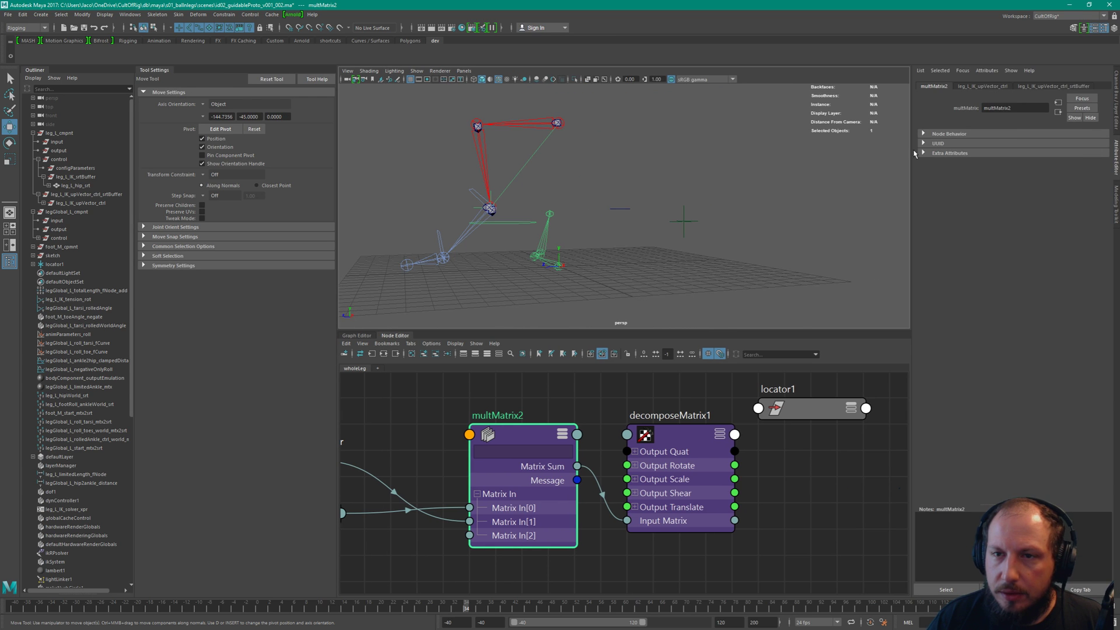
left_click(951, 134)
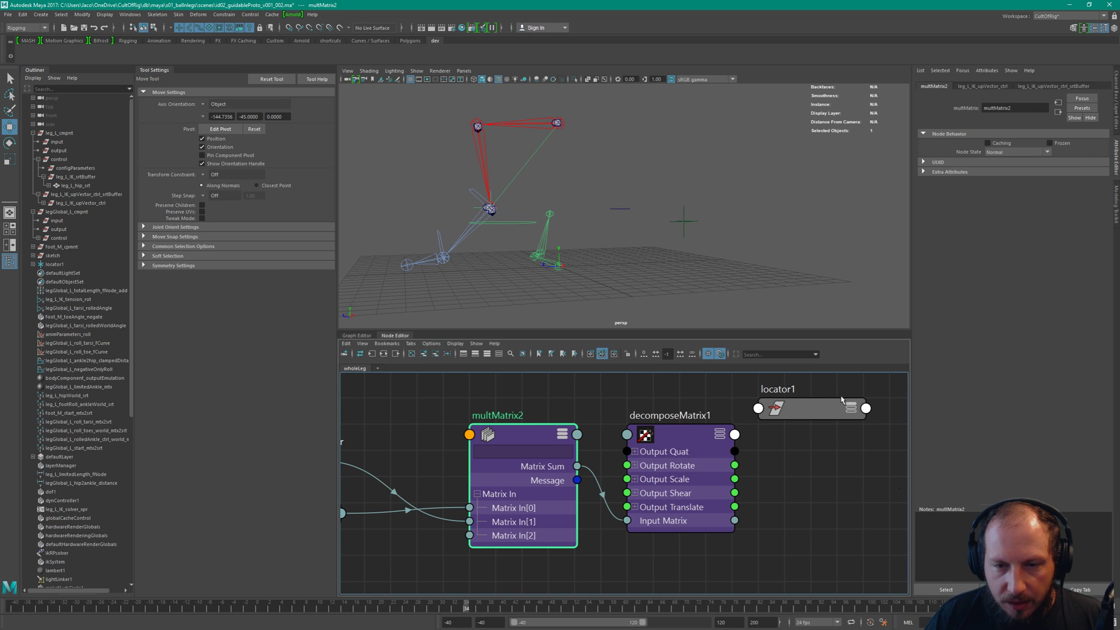
Show locator1's full attributes, place it level with decomposeMatrix1, and connect Output Translate to its Translate
left_click(816, 408)
key("3")
left_click_drag(811, 408, 849, 437)
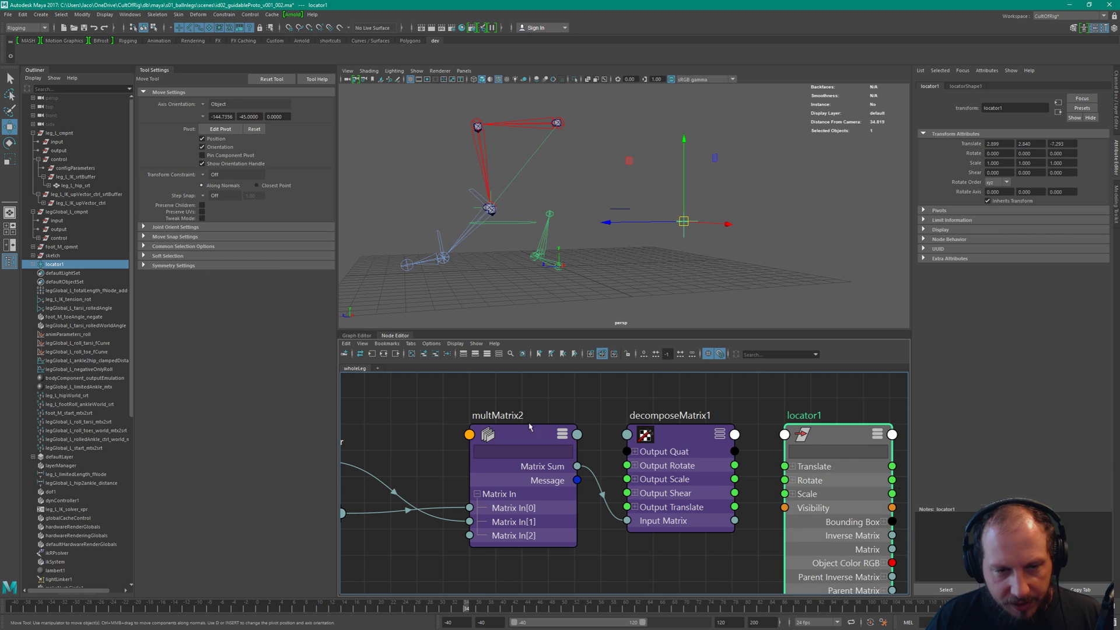
middle_click_drag(760, 427, 687, 431, "alt")
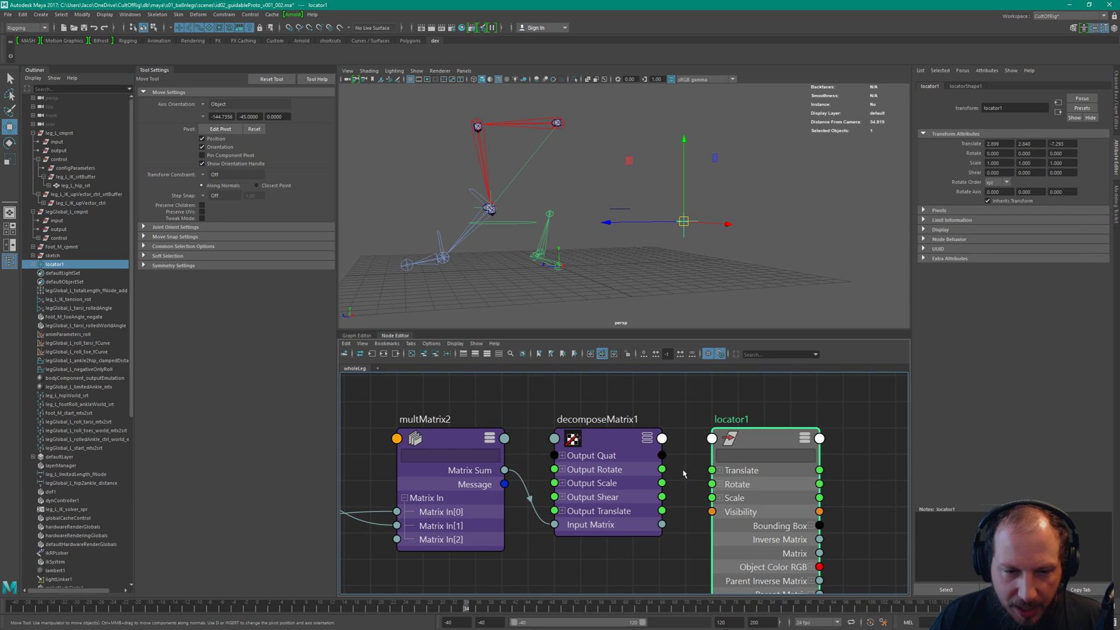
left_click_drag(662, 510, 712, 470)
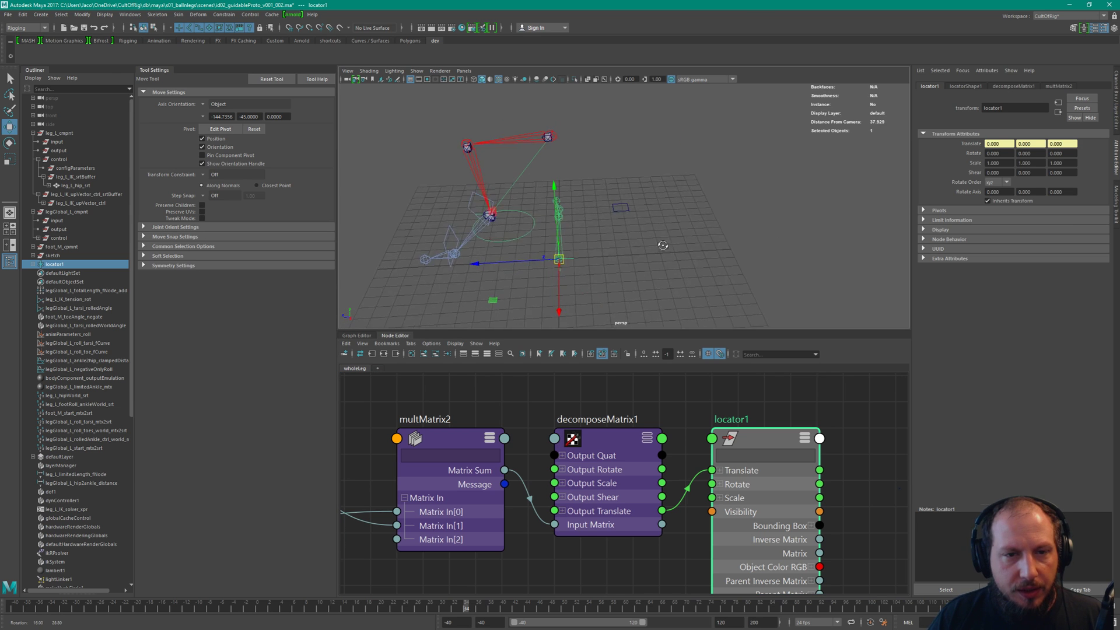
Remove the connection between decomposeMatrix1's Output Translate and locator1's Translate, and make the same connection again
left_click(620, 210)
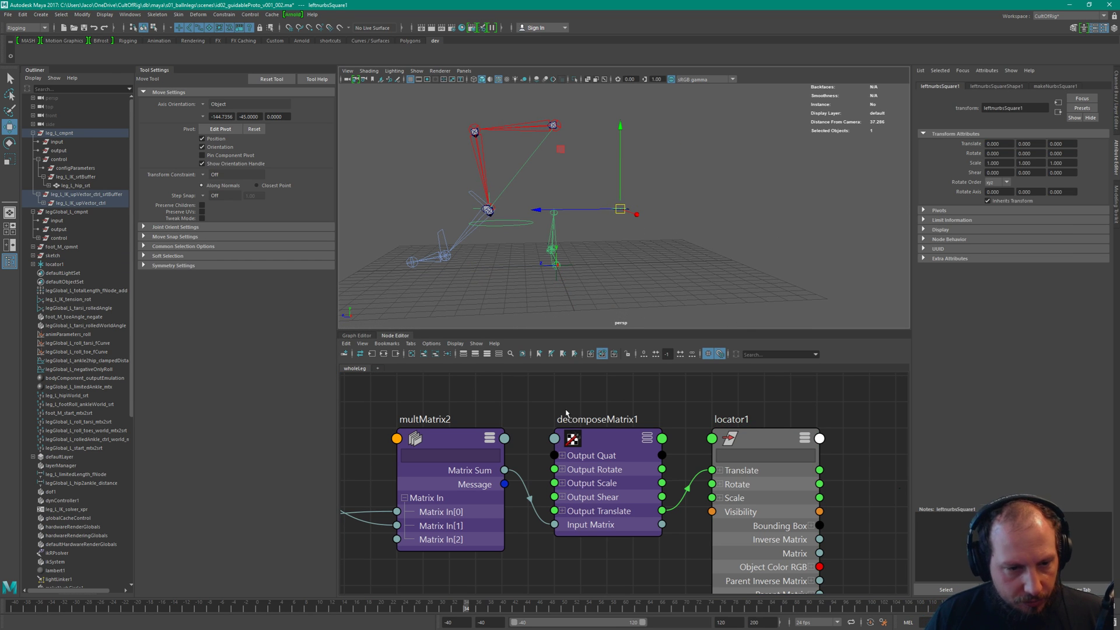
middle_click_drag(554, 418, 632, 422)
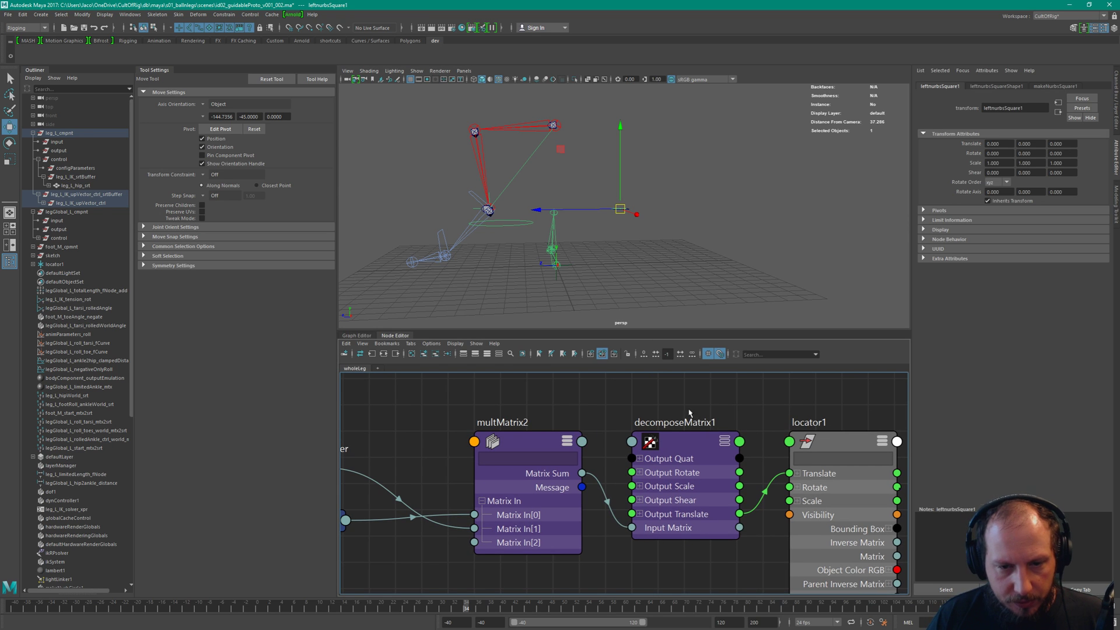
left_click(691, 449)
left_click(763, 499)
key("Delete")
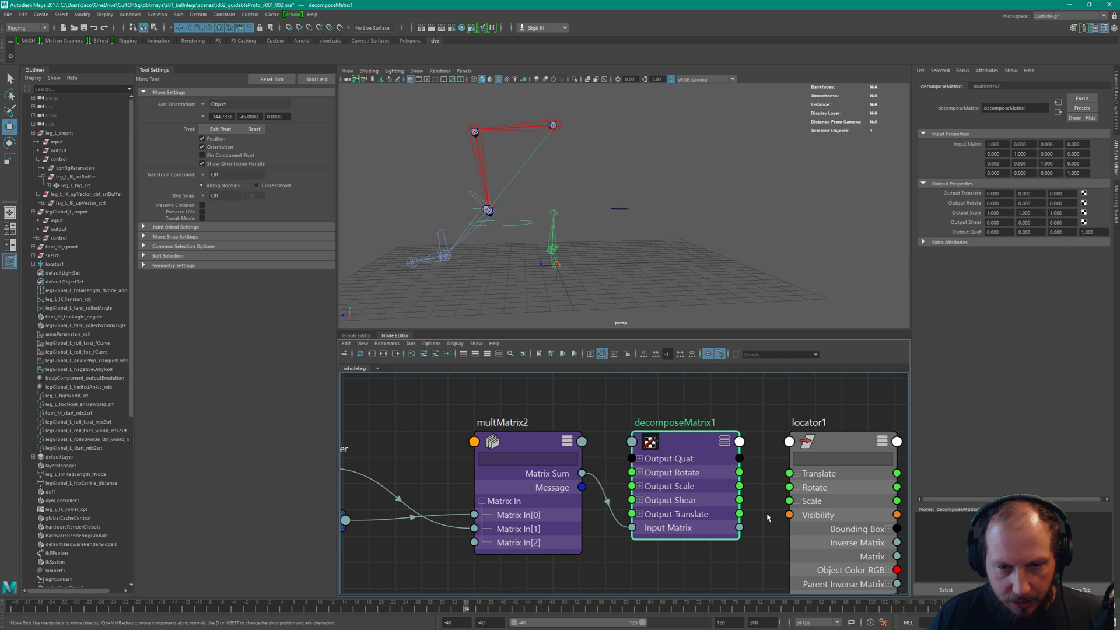
left_click_drag(739, 514, 790, 473)
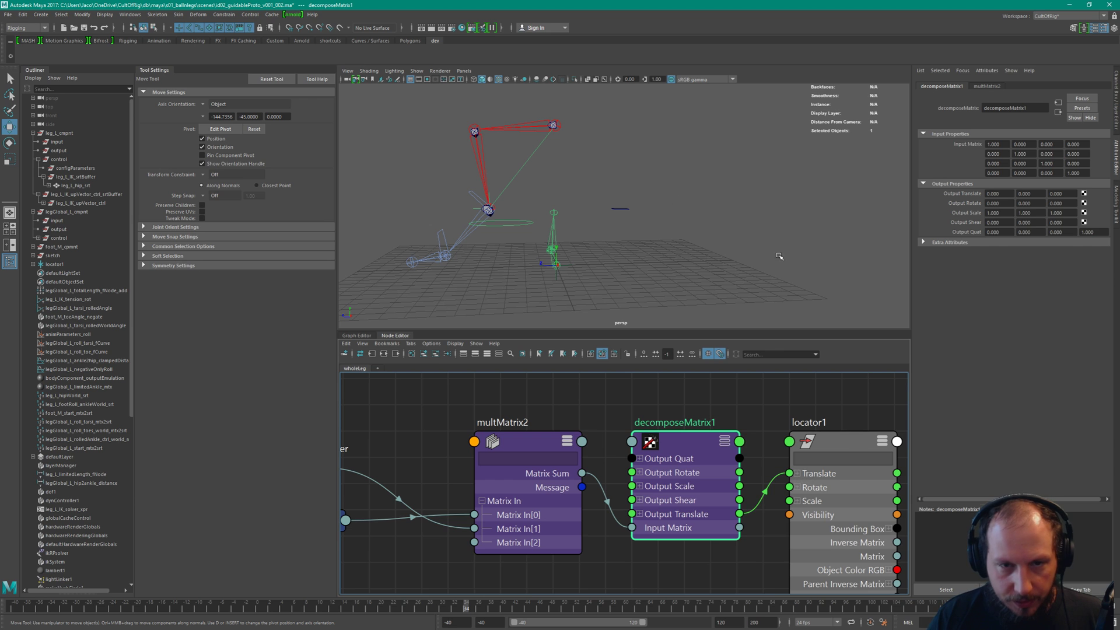
Move the up-vector square curve off its control's origin and shift the leg_L_IK_upVector_ctrl_srtBuffer and leg_L_IK_upVector_ctrl nodes farther from multMatrix2
left_click_drag(612, 189, 653, 265)
middle_click_drag(533, 447, 769, 444, "alt")
left_click_drag(517, 469, 500, 467)
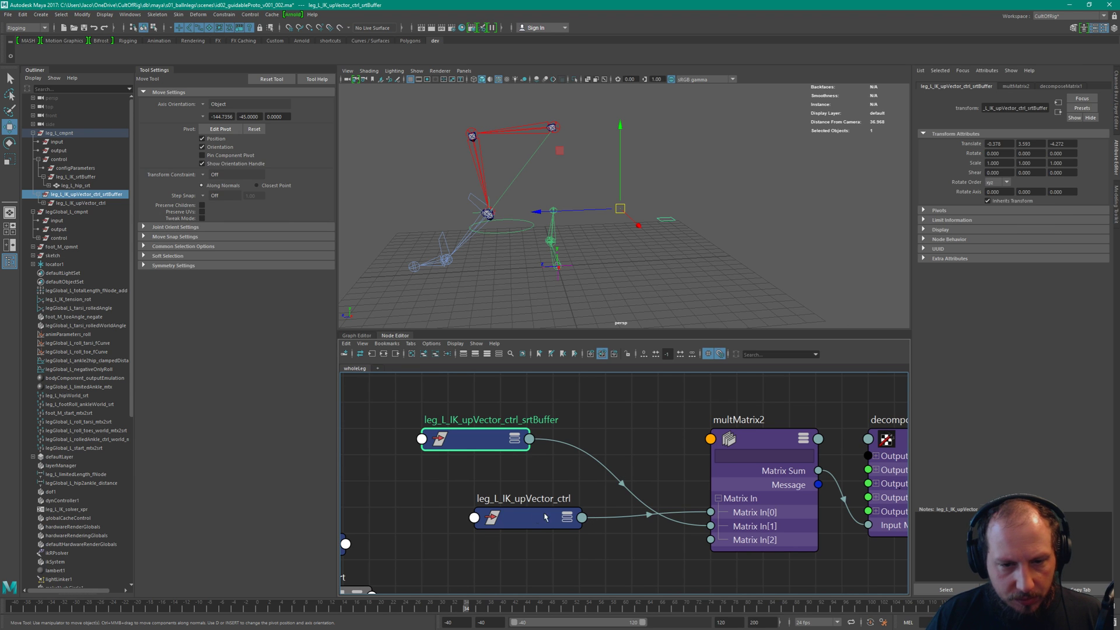
left_click_drag(545, 517, 530, 519)
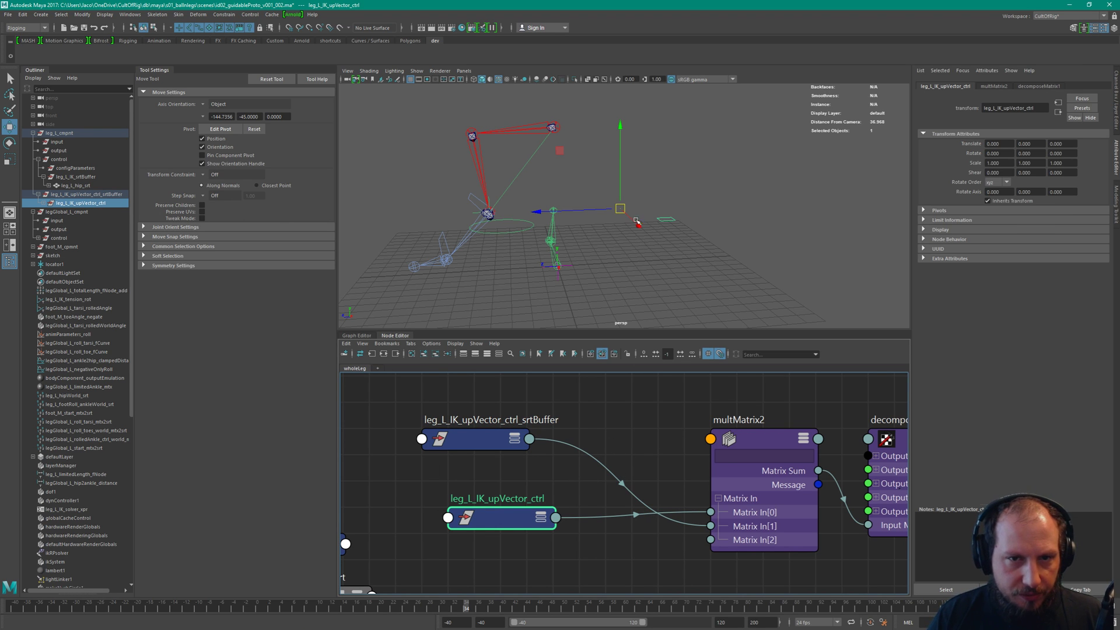
Show the full attributes of leg_L_IK_srtBuffer and place its node beside the up-vector nodes
middle_click_drag(661, 435, 646, 414)
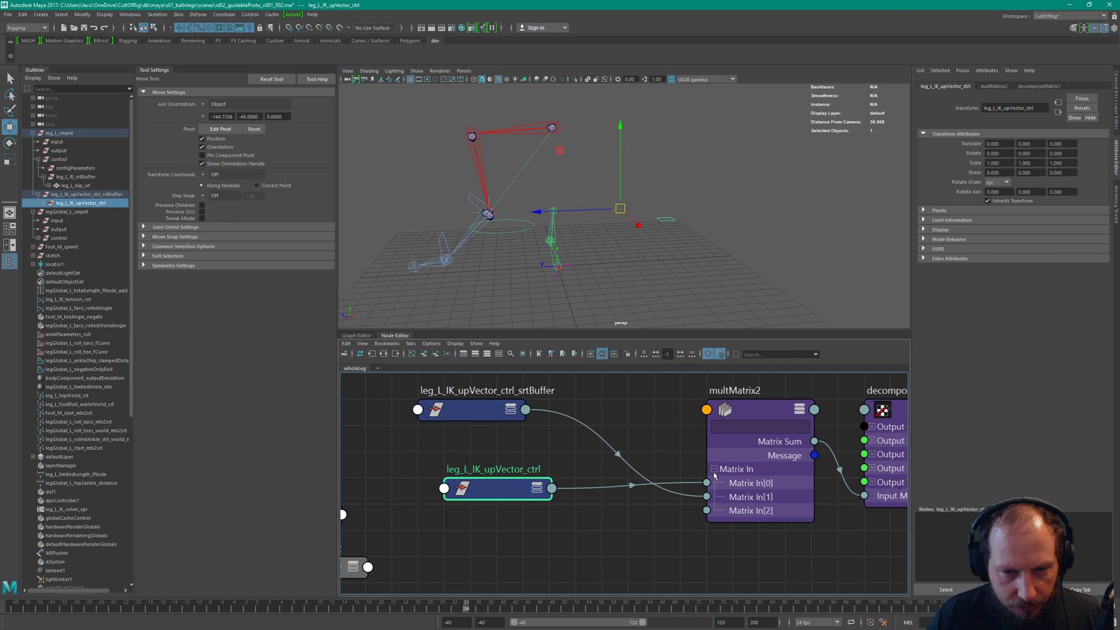
middle_click_drag(604, 458, 750, 488)
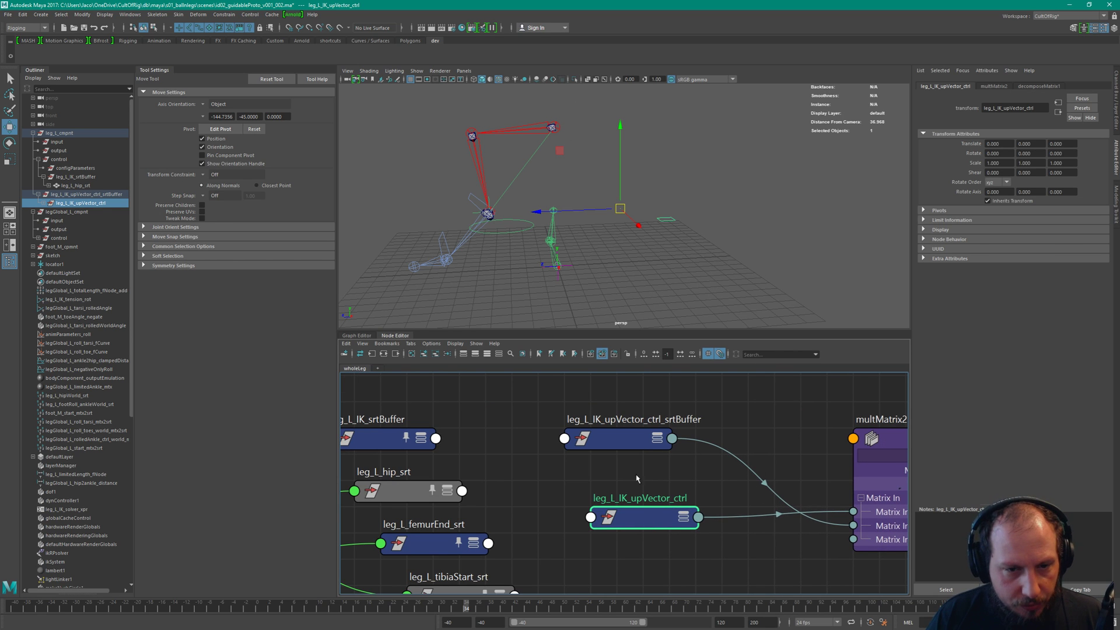
left_click(626, 442)
mouse_move(611, 440)
middle_mouse_down()
mouse_move(707, 436)
mouse_move(618, 428)
middle_mouse_up()
left_click(465, 438)
key("3")
left_click_drag(465, 437, 545, 410)
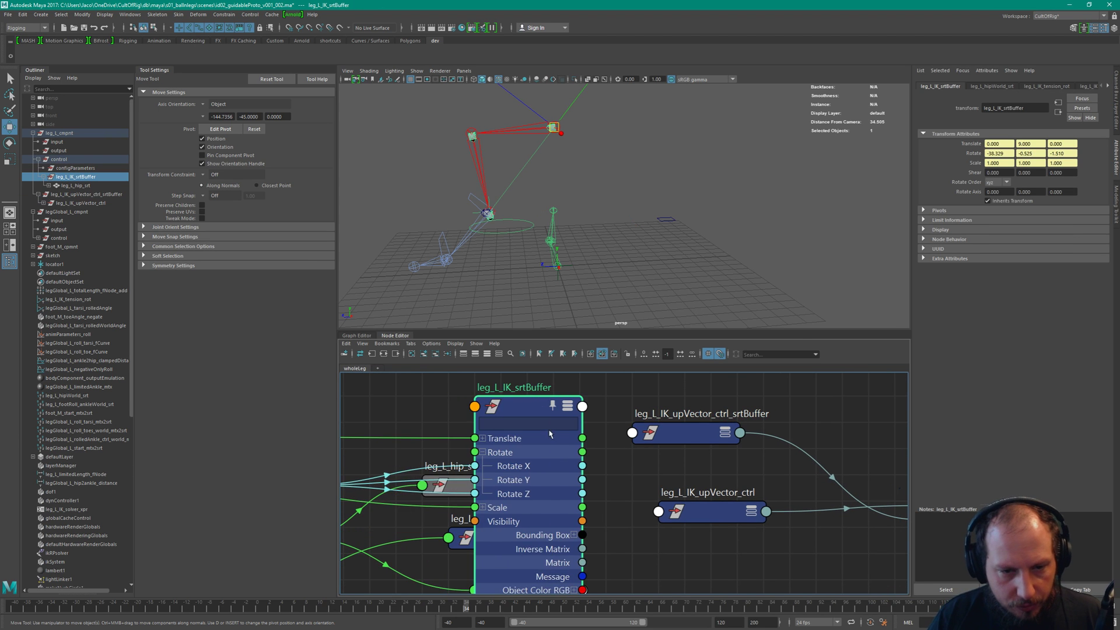
Connect leg_L_IK_srtBuffer's Parent Inverse Matrix[0] to multMatrix2's Matrix In[1], replacing the up-vector buffer's connection
middle_click_drag(607, 435, 551, 504)
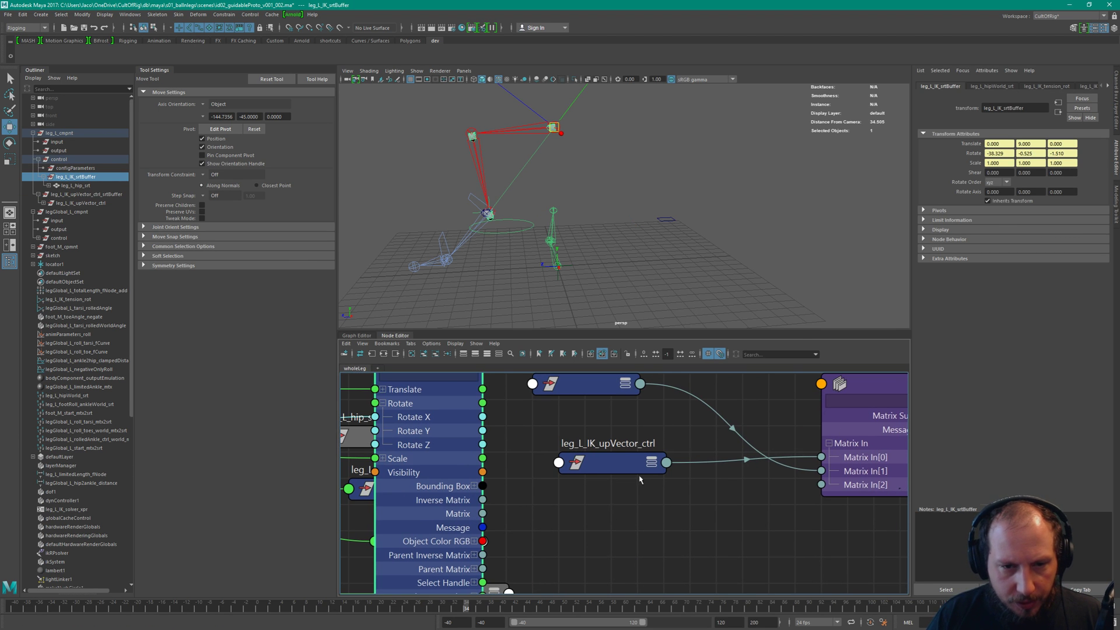
middle_click_drag(565, 547, 557, 516)
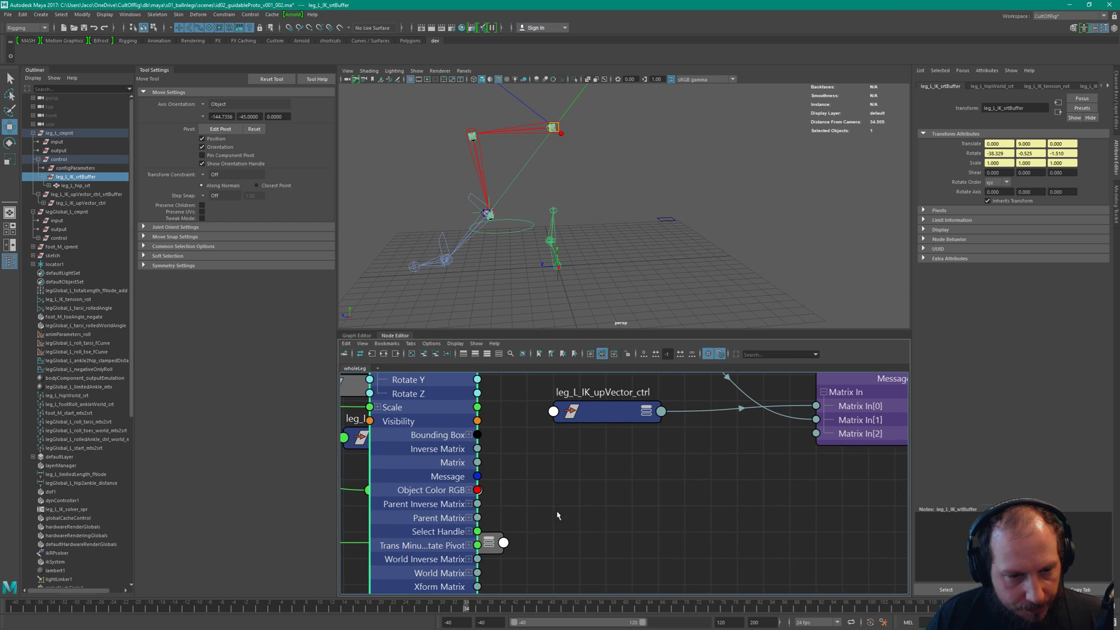
left_click(470, 504)
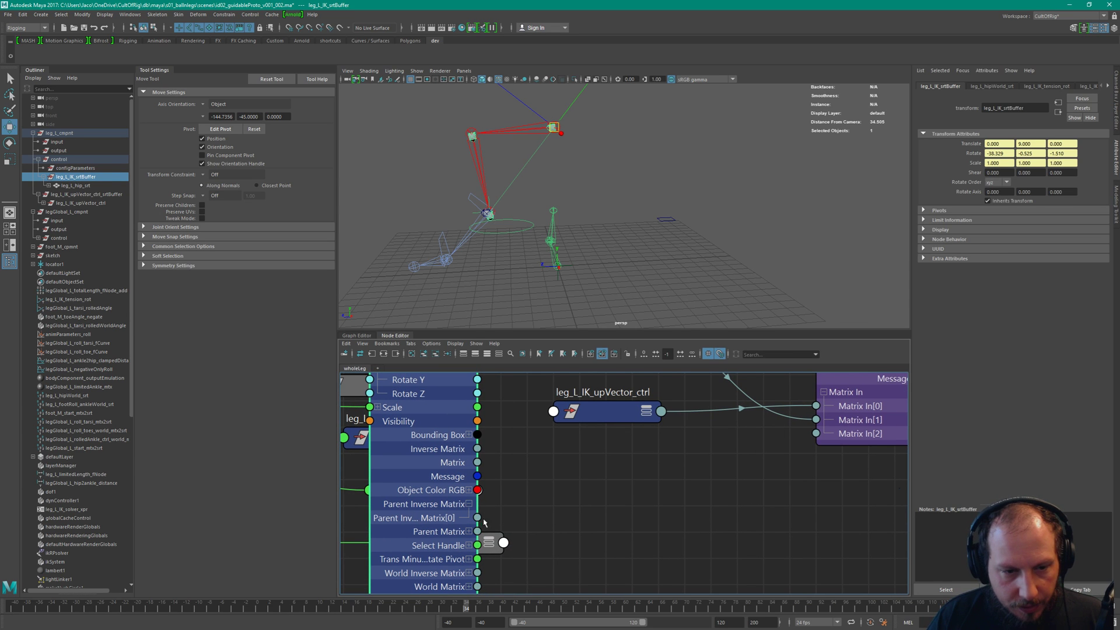
left_click_drag(477, 518, 821, 420)
Collapse leg_L_IK_srtBuffer, return it above leg_L_hip_srt, and move both up-vector nodes higher in the node graph
middle_click_drag(554, 408, 665, 559, "alt")
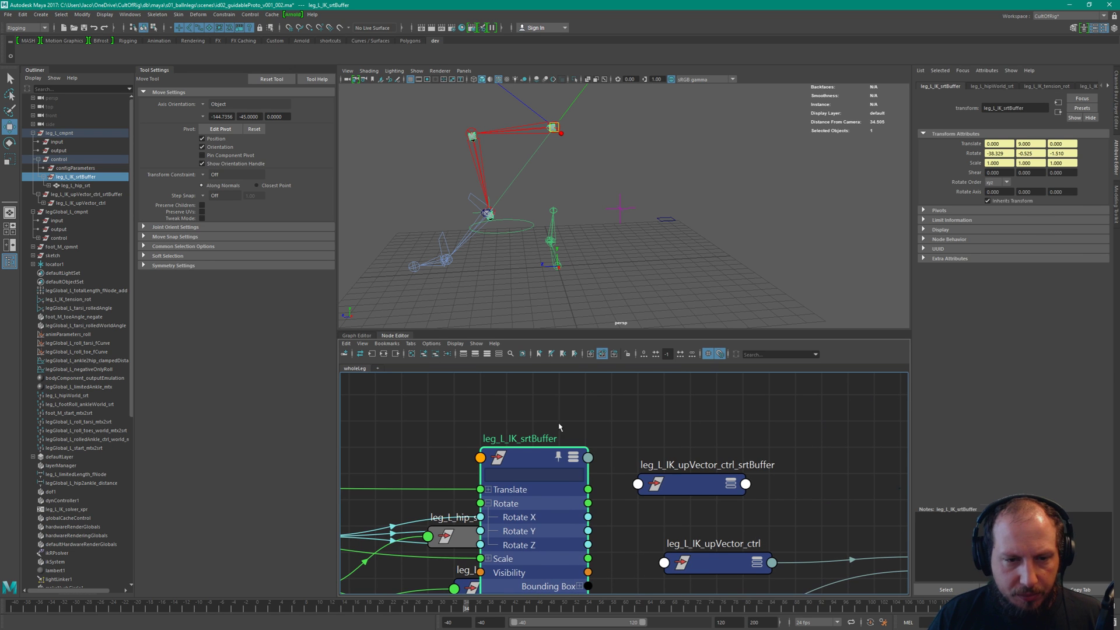
key("1")
left_click_drag(535, 458, 474, 492)
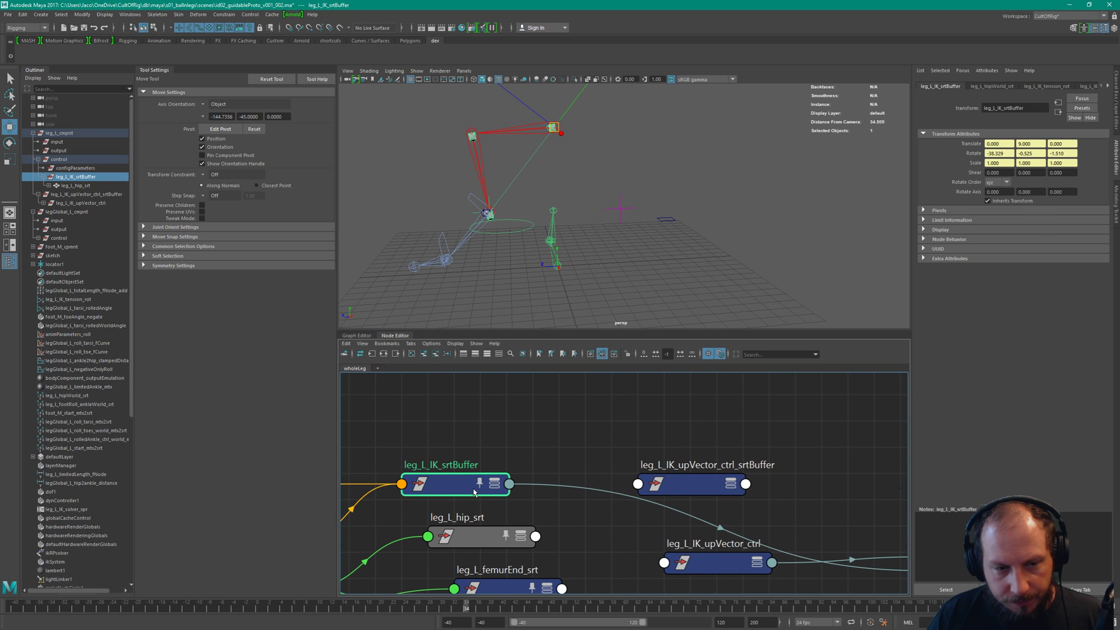
middle_click_drag(887, 543, 667, 475, "alt")
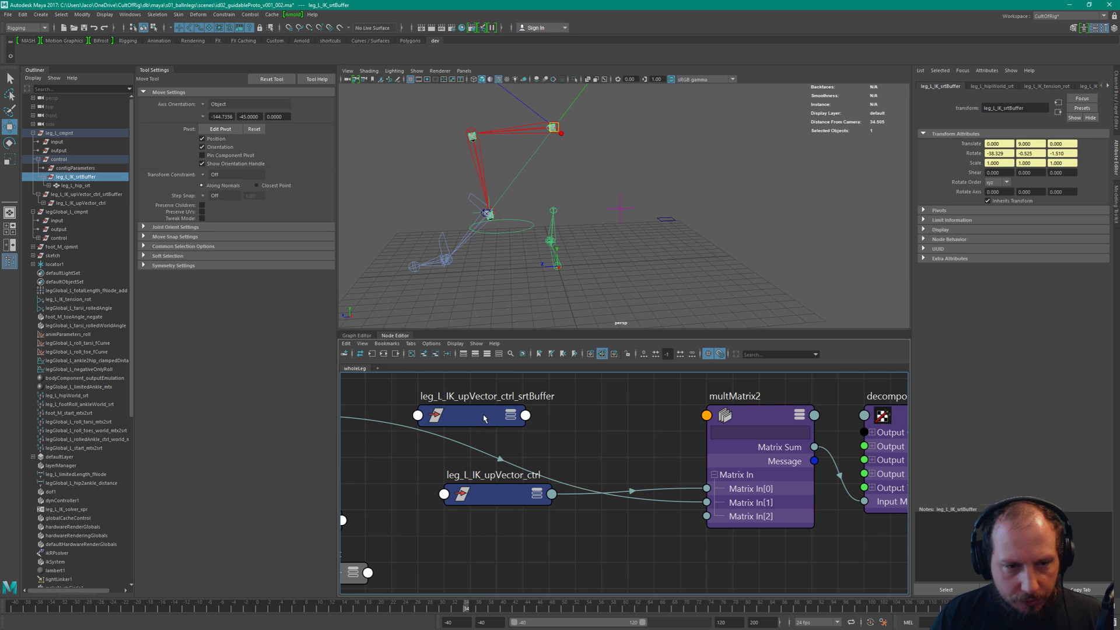
left_click_drag(484, 418, 511, 392)
left_click_drag(493, 495, 495, 443)
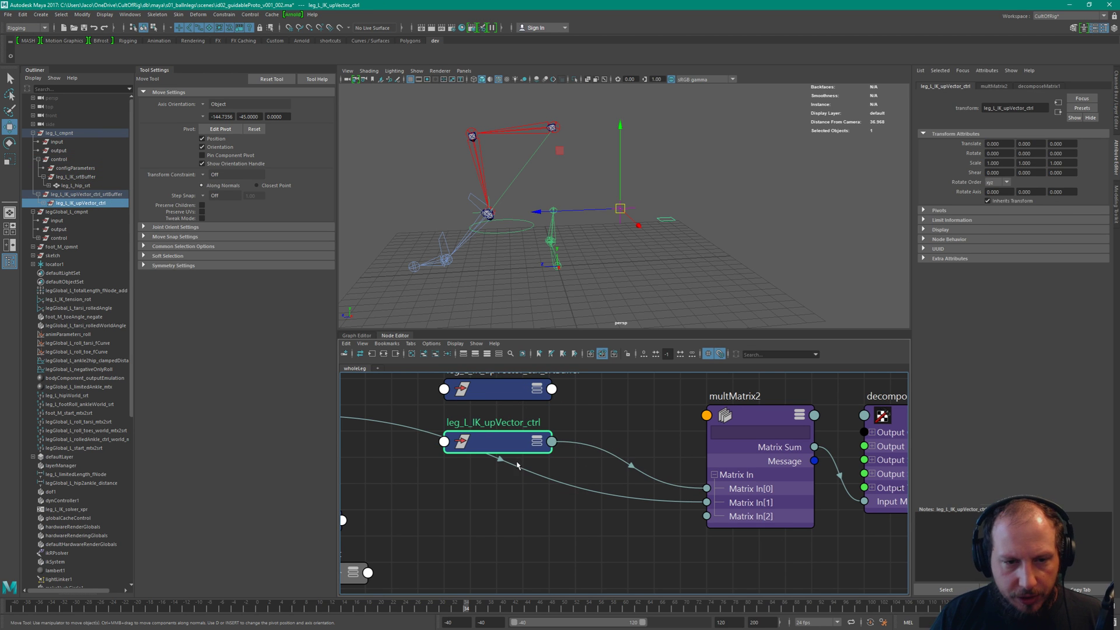
Move the up-vector square curve farther out, to about -4.58 in Translate Z, and shift the leg_L_IK_upVector_ctrl_srtBuffer node away from multMatrix2
left_click(666, 220)
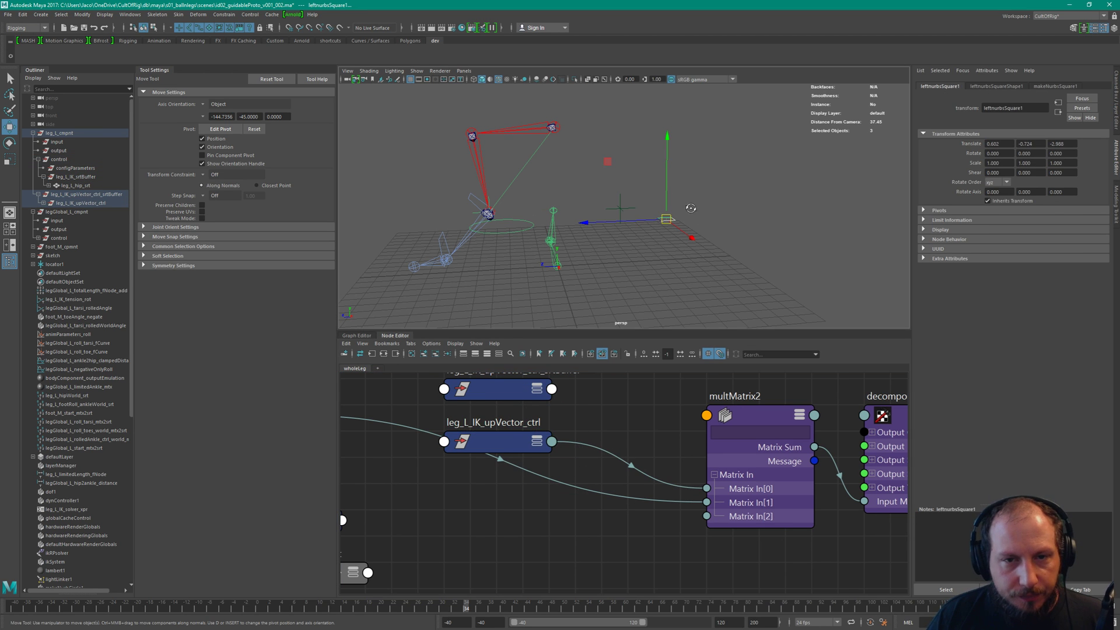
left_click_drag(668, 220, 692, 210)
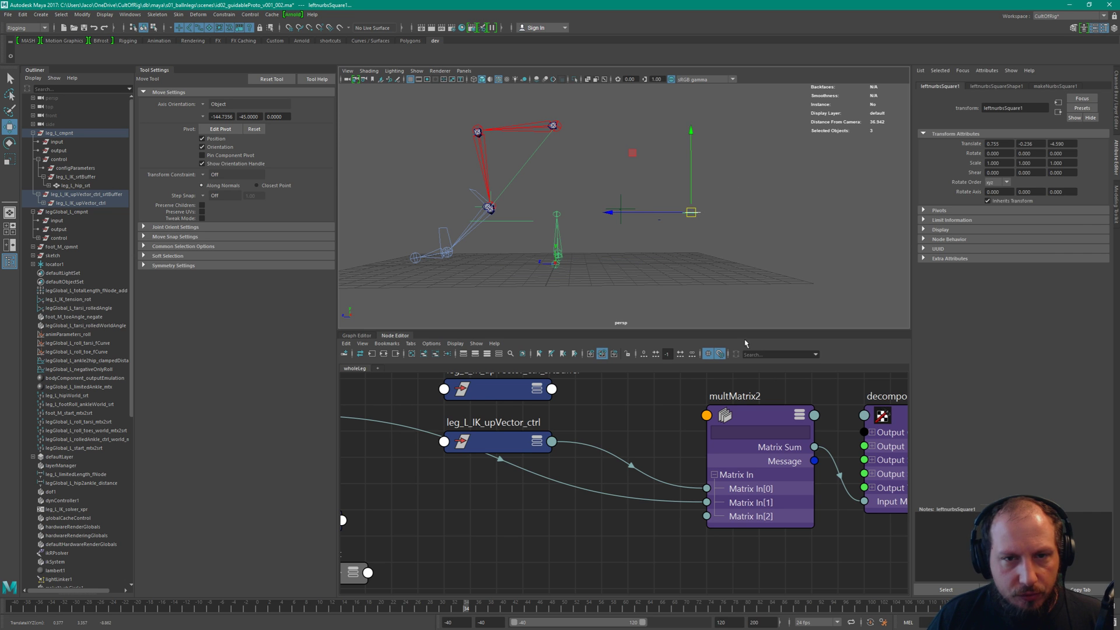
middle_click_drag(585, 435, 717, 466, "alt")
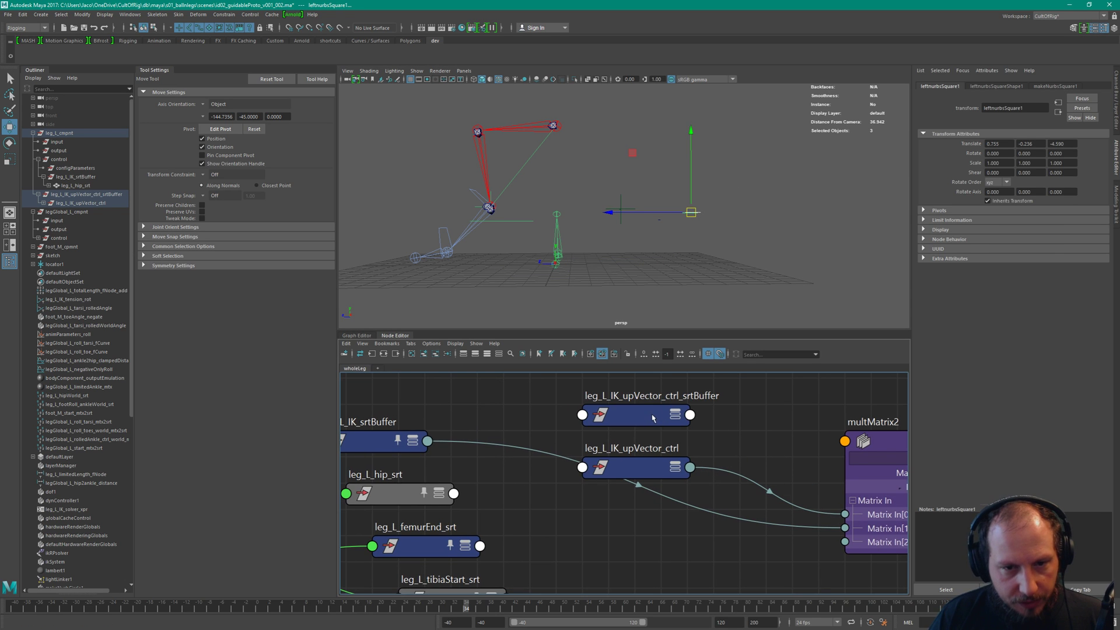
left_click_drag(653, 417, 615, 420)
Show leg_L_IK_upVector_ctrl's full attributes and trace its World Matrix connection through multMatrix2 and decomposeMatrix1 to locator1
key("Down")
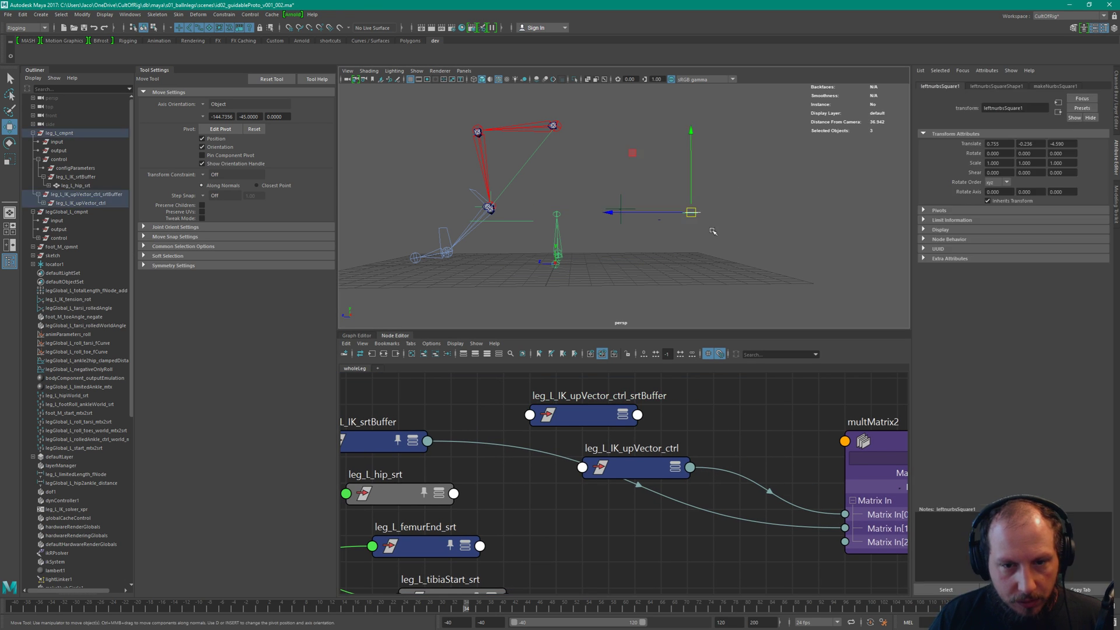
key("3")
key("f")
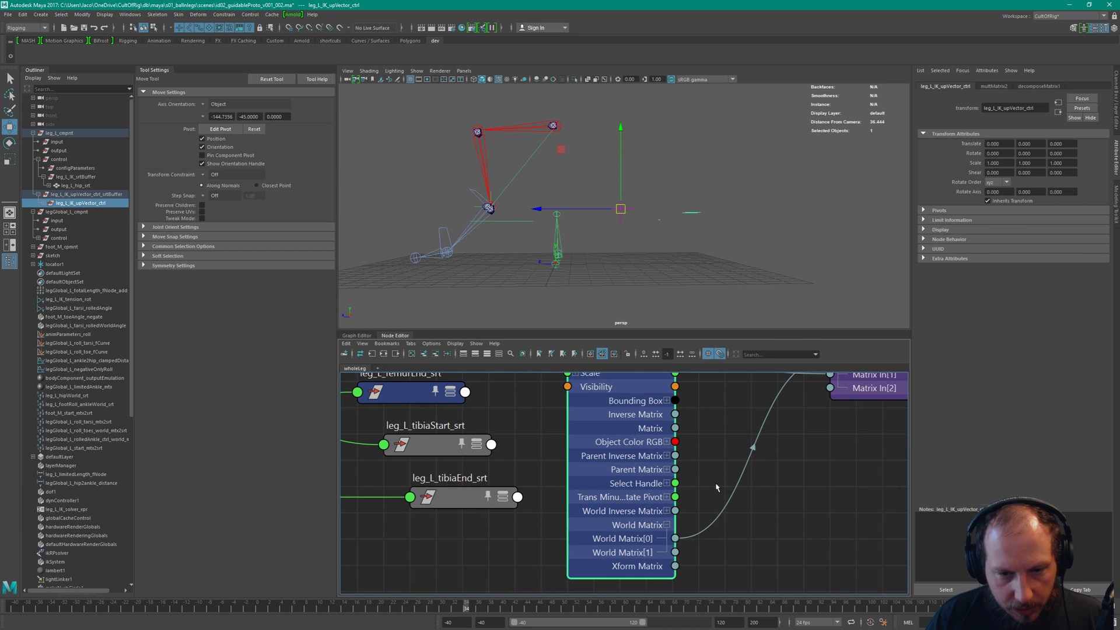
key("f")
left_click_drag(700, 455, 659, 414)
scroll(759, 467, "down", 2)
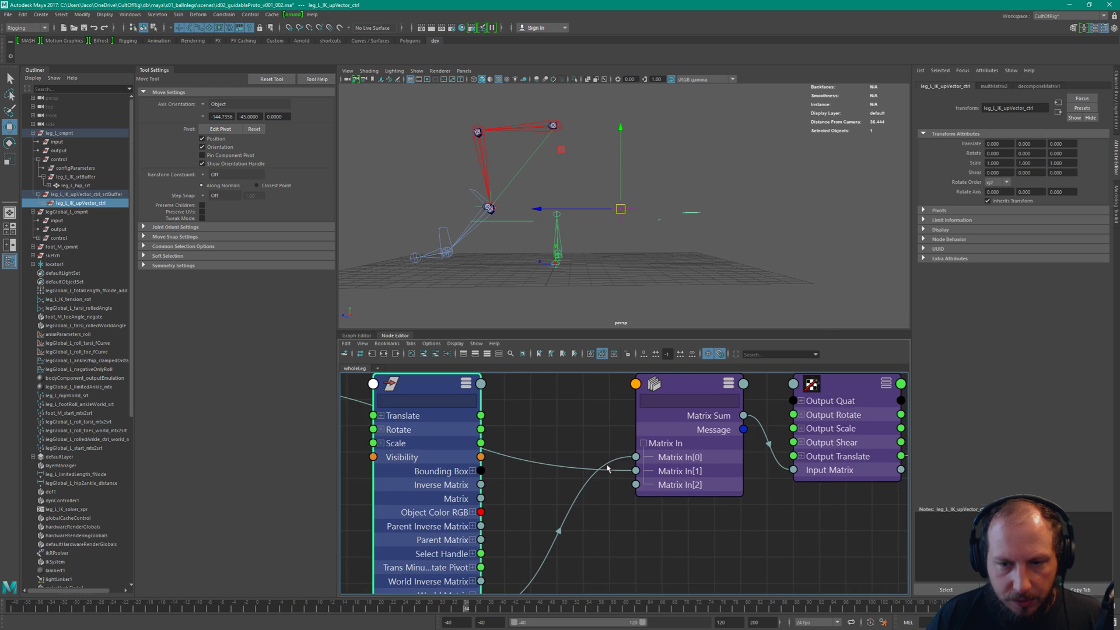
middle_click_drag(846, 409, 714, 404, "alt")
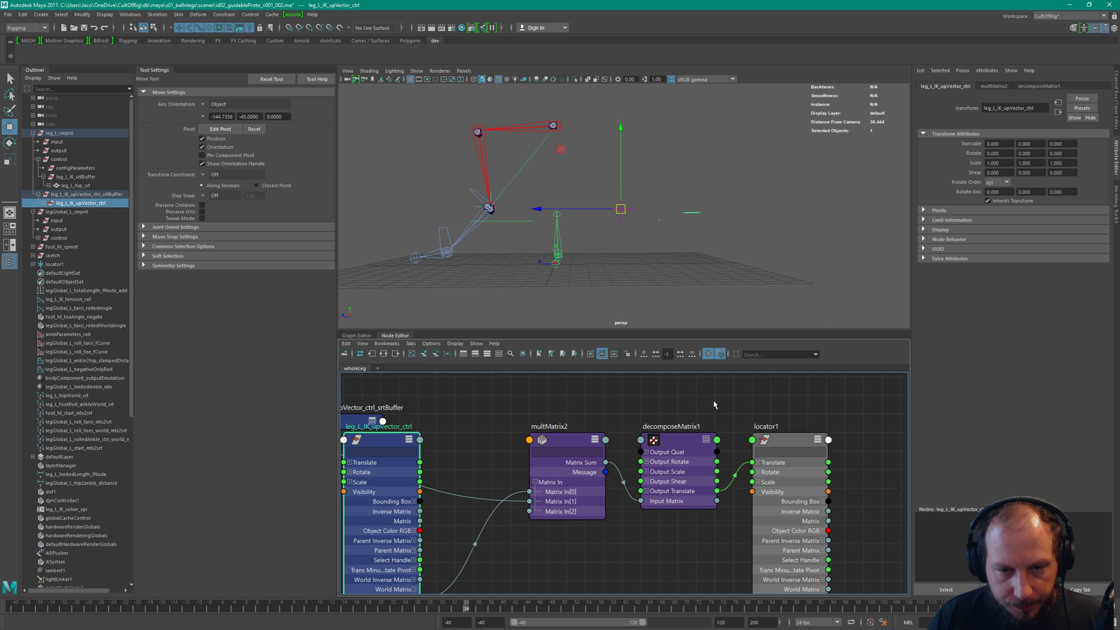
Undo the recent moves of the up-vector square curves and reselect the square in the viewport
left_click(698, 186)
left_click_drag(698, 186, 706, 227, "alt")
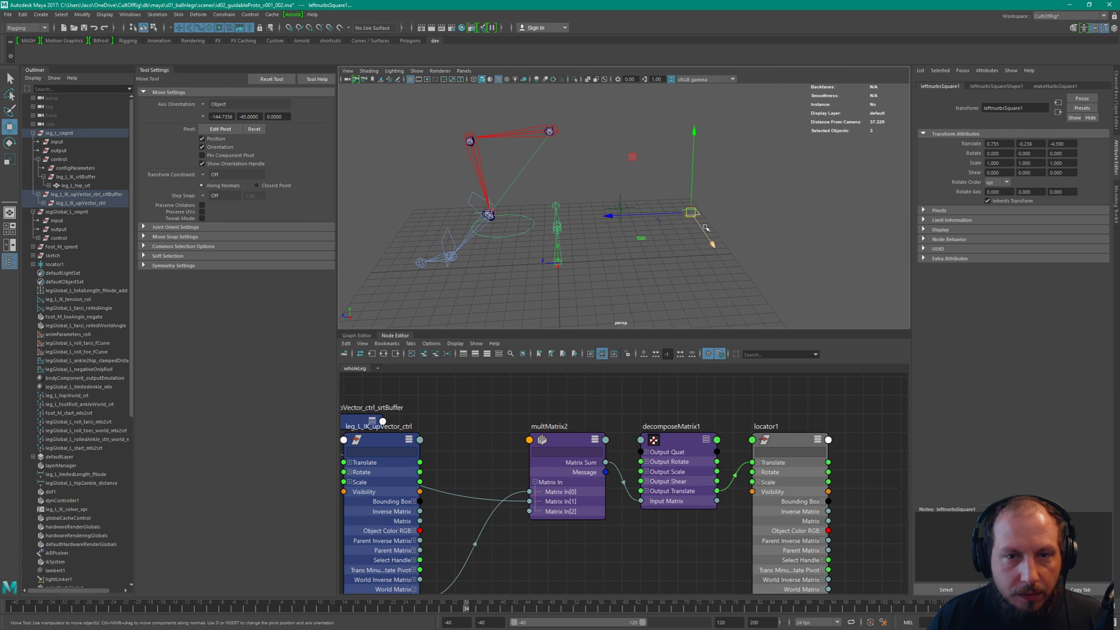
left_click(707, 206)
key("ctrl+z")
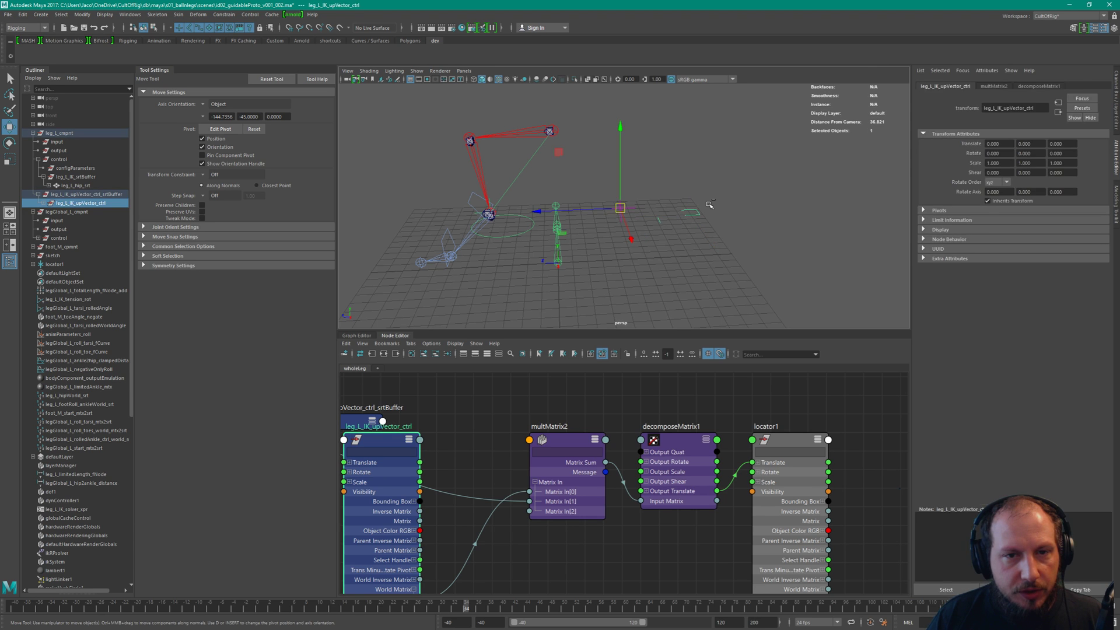
left_click(709, 204)
key("ctrl+z")
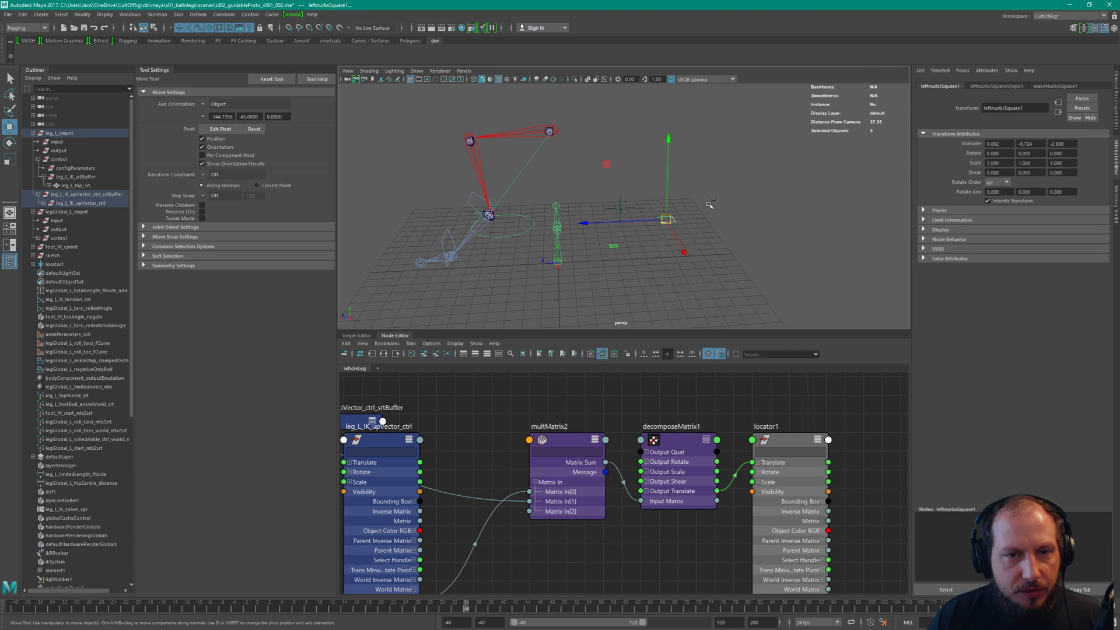
left_click(718, 234)
left_click(686, 232)
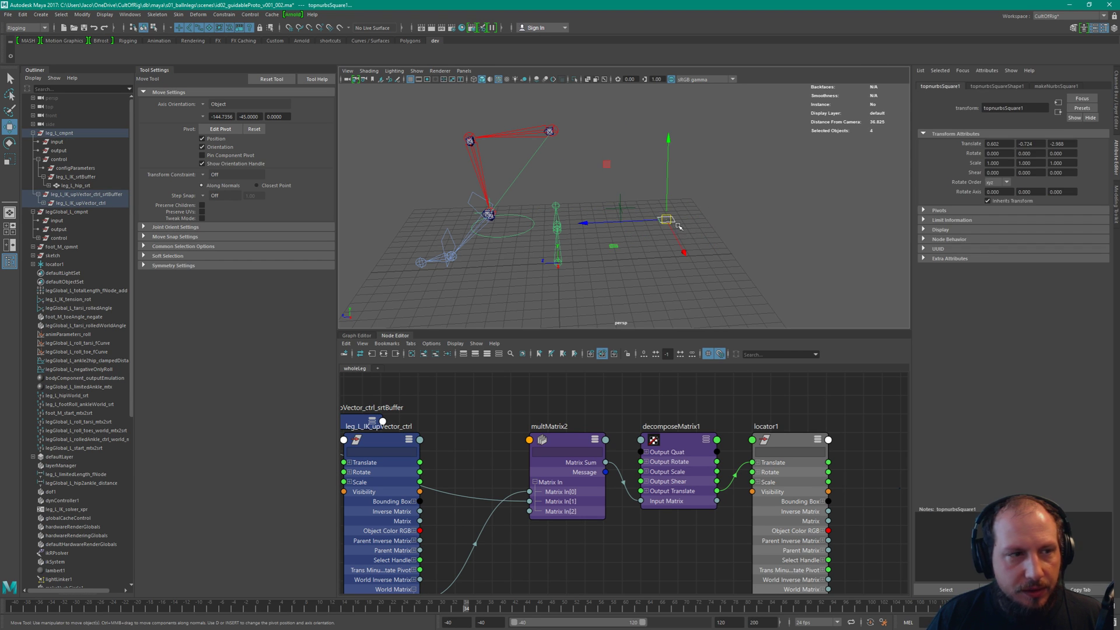
Expand leg_L_IK_upVector_ctrl, select its four nurbsSquare curves, and try to set their Translate values to 0, 0, 0
left_click(44, 203)
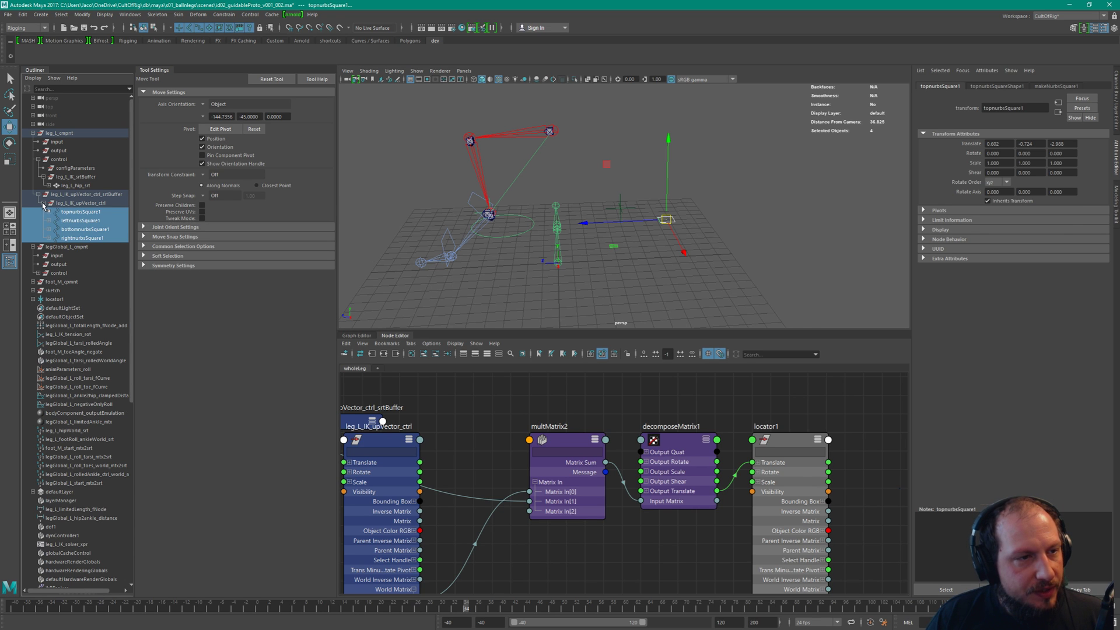
left_click(75, 204)
left_click(99, 212)
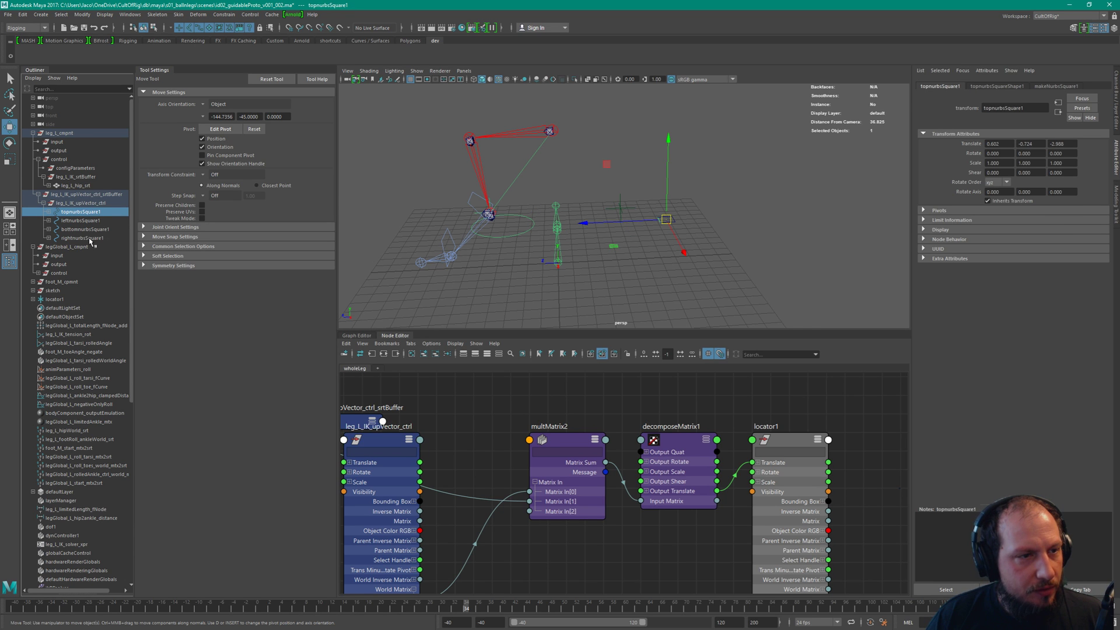
left_click(88, 238, "shift")
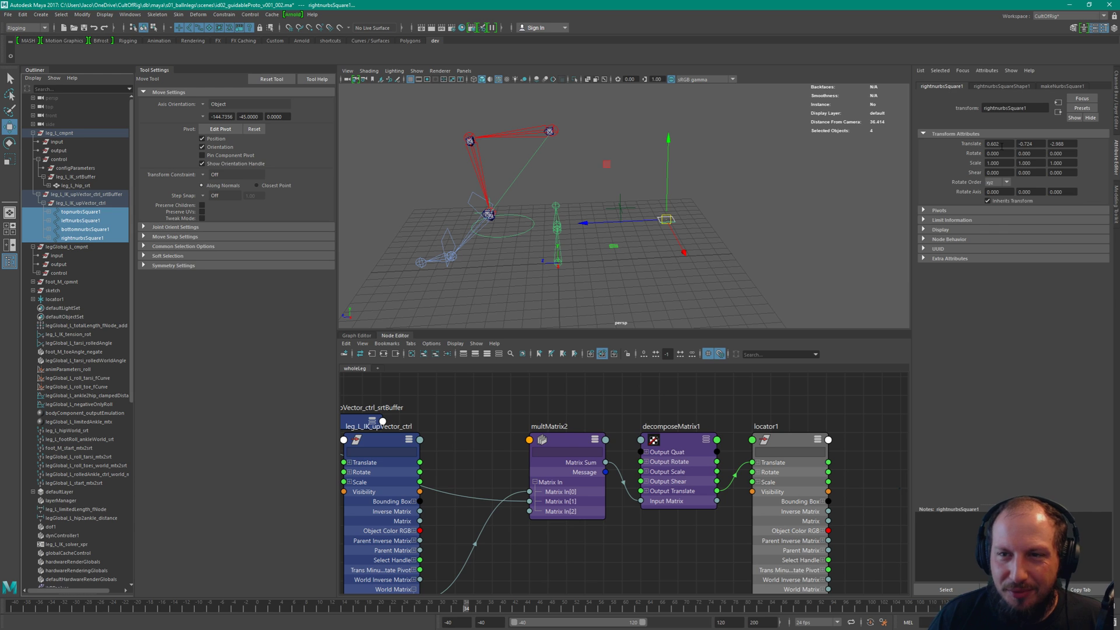
left_click(1005, 143)
type("0")
key("Tab")
type("0")
key("Tab")
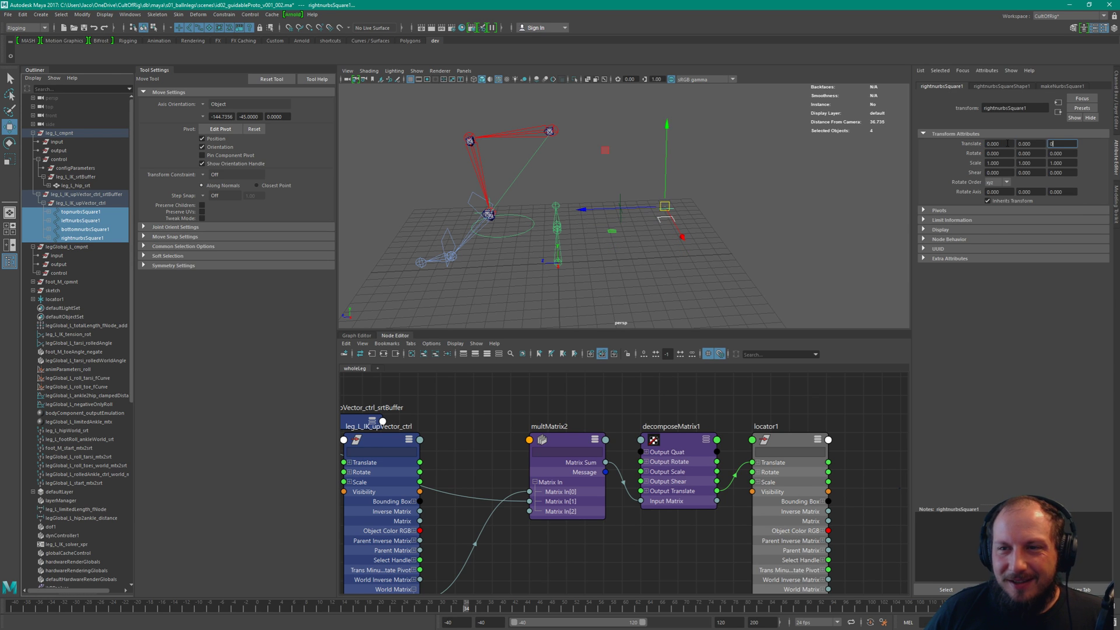
type("0")
key("Return")
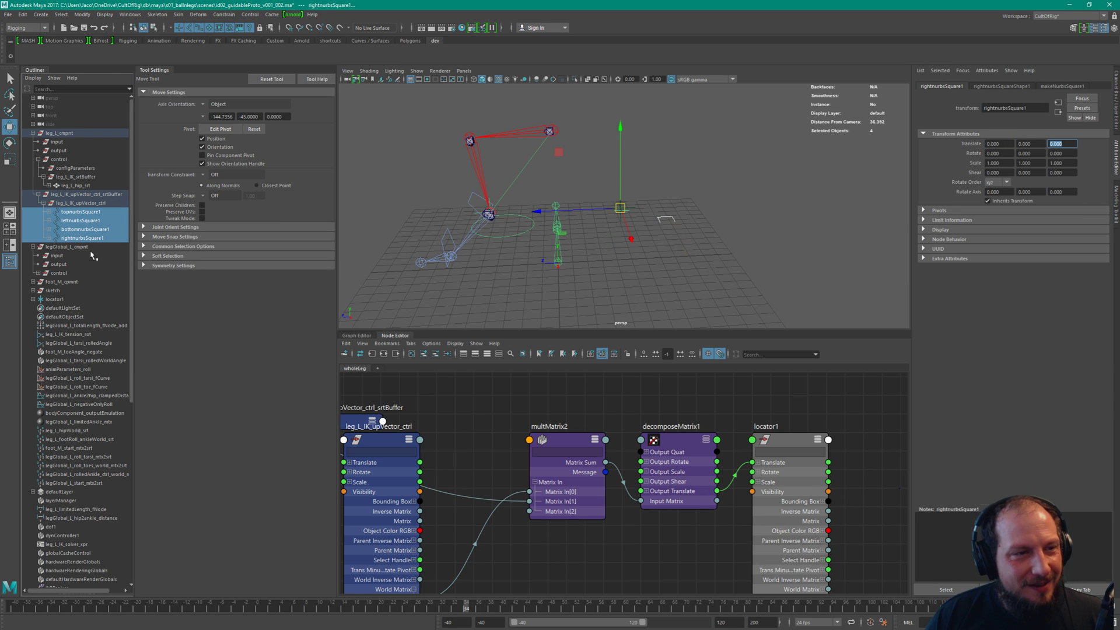
Set Translate X, Y and Z to 0 on all four nurbsSquare curves at once
left_click(630, 220)
key("ctrl+a")
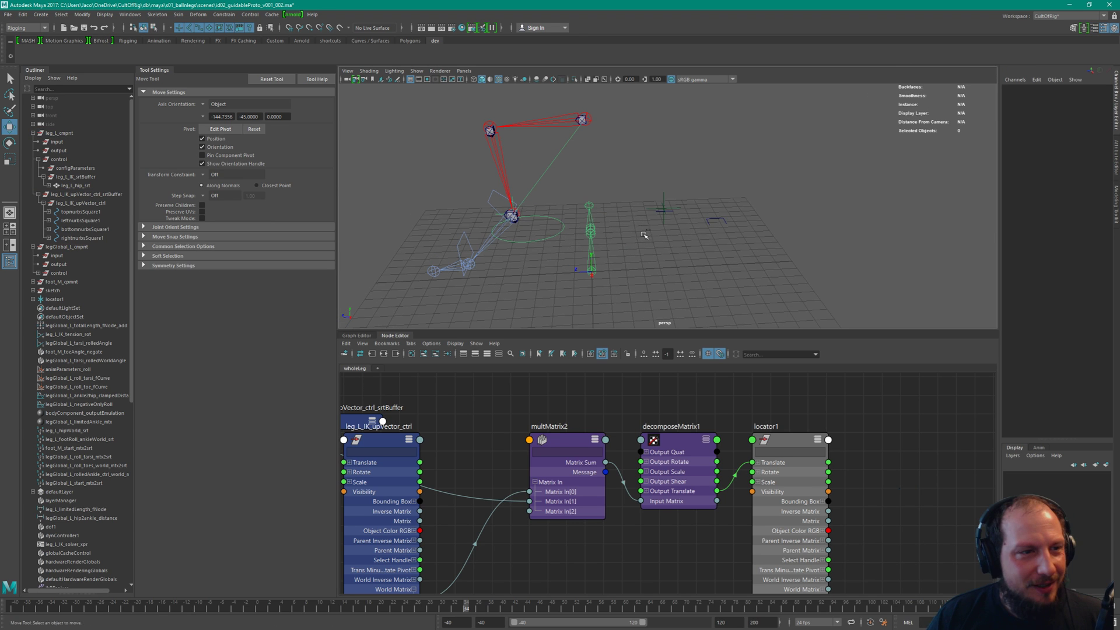
left_click_drag(93, 212, 93, 238)
left_click_drag(1100, 95, 1104, 108)
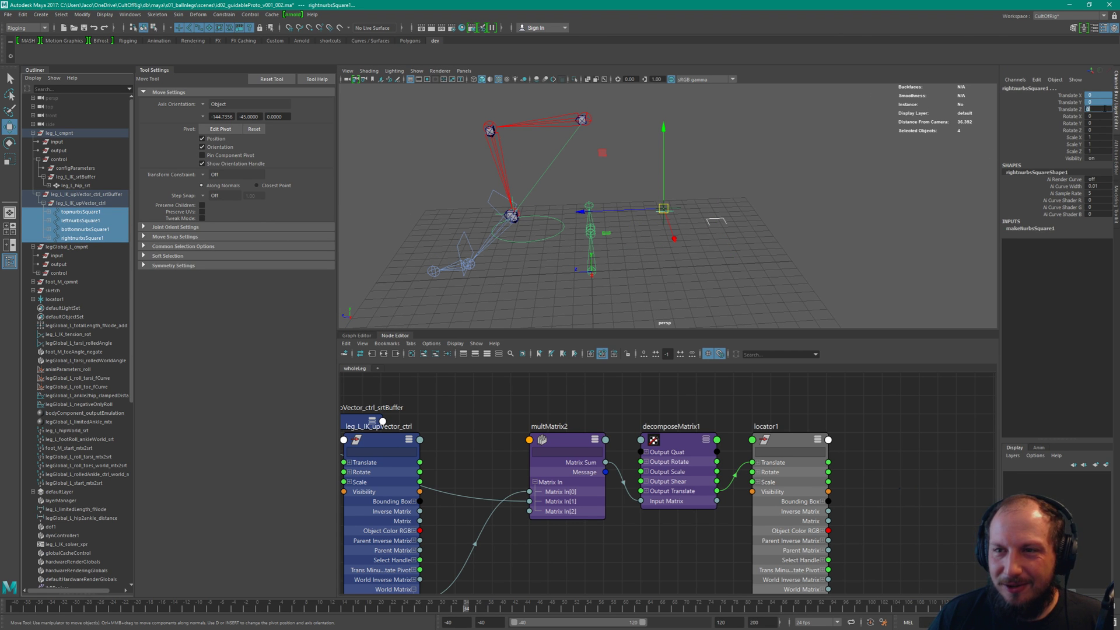
key("Return")
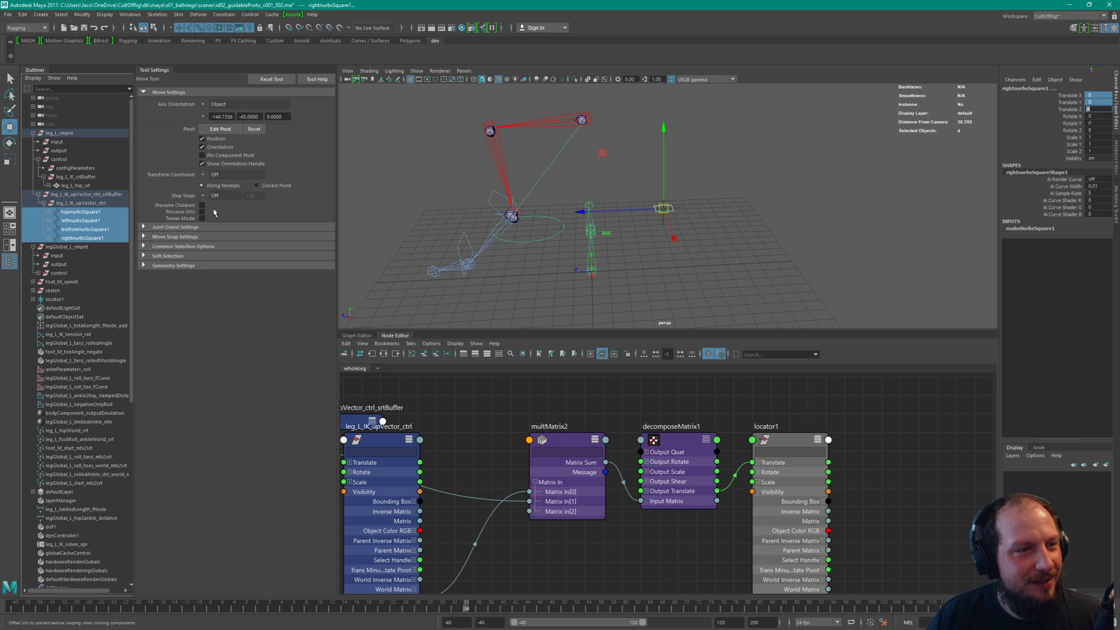
Move leg_L_IK_upVector_ctrl around, ending at about -0.964, -0.334, -0.411 in Translate, and select locator1 to compare positions
left_click(103, 205)
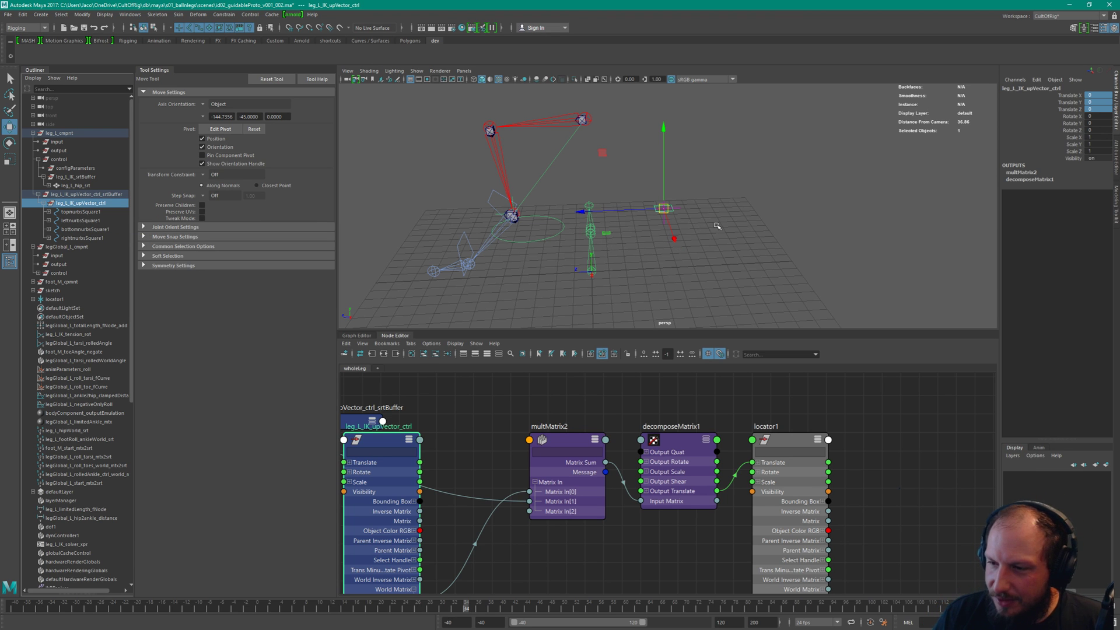
left_click(680, 192)
left_click(664, 207)
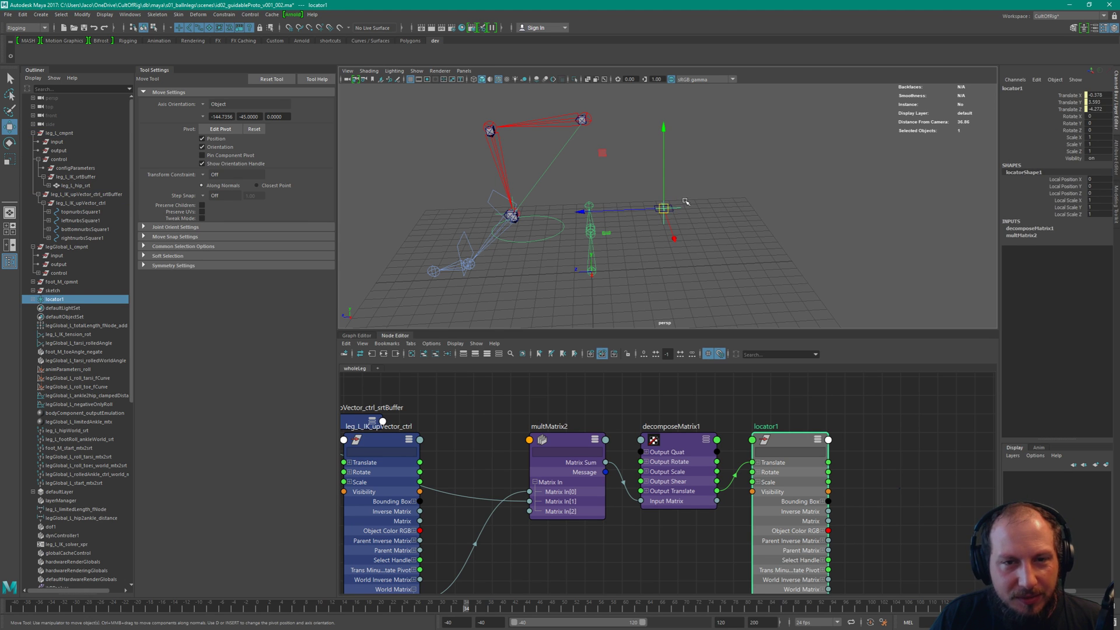
left_click(771, 197)
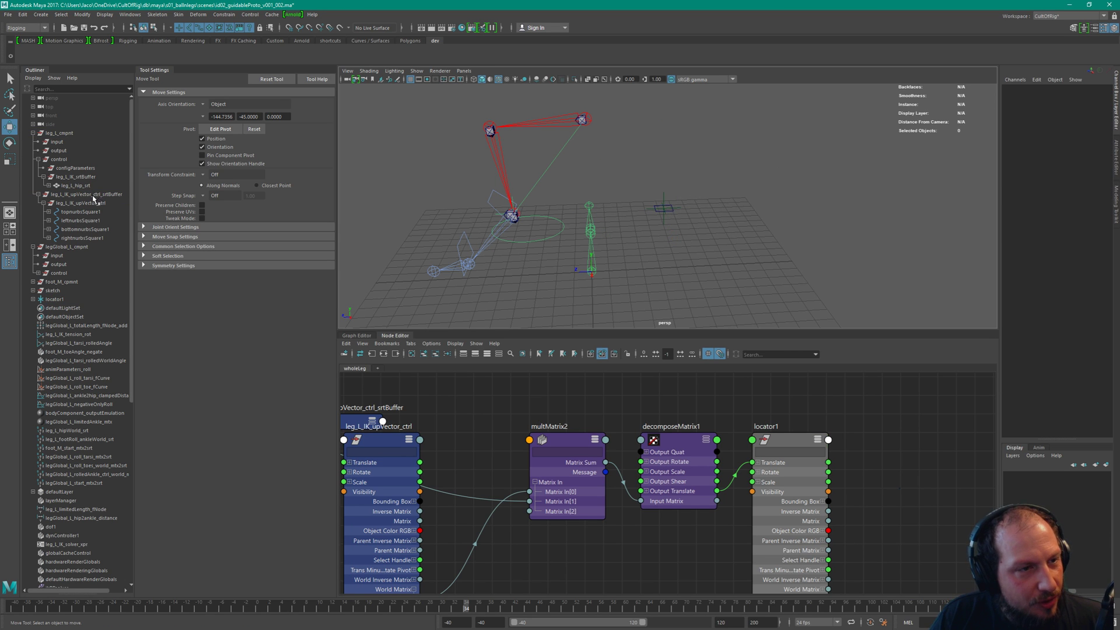
left_click(93, 202)
left_click_drag(665, 210, 734, 232)
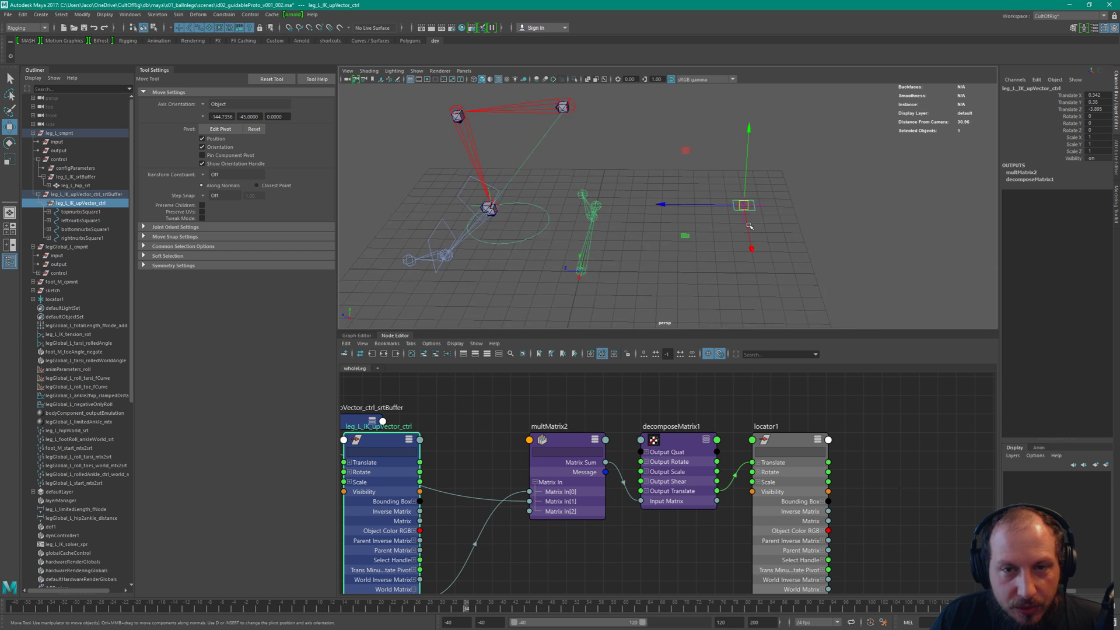
scroll(738, 236, "up", 5)
left_click_drag(788, 192, 657, 211)
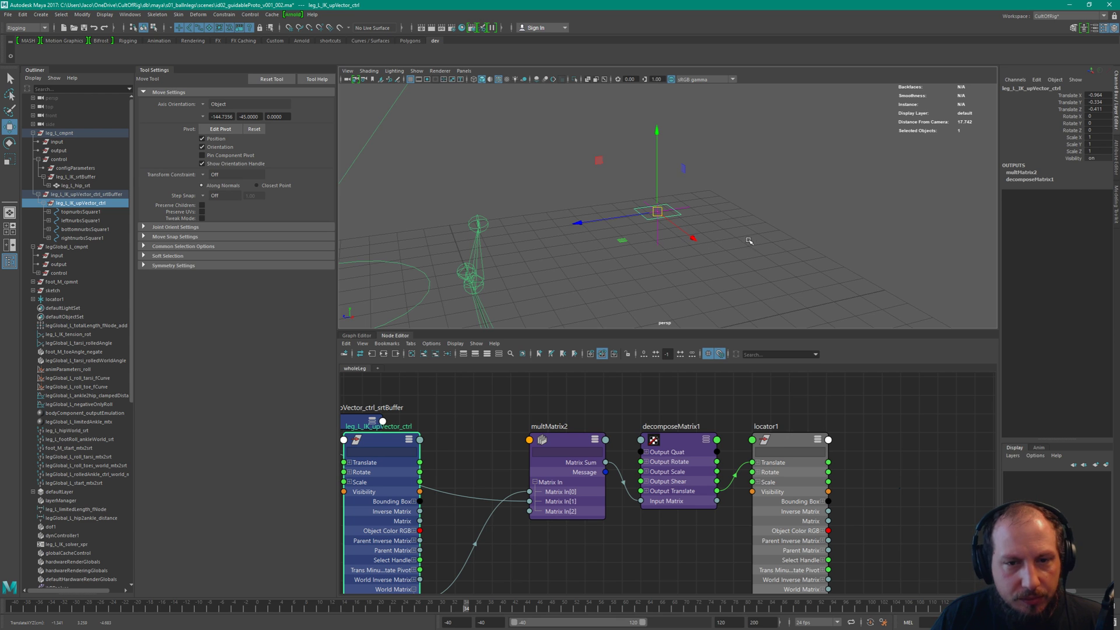
left_click_drag(749, 241, 650, 247, "alt")
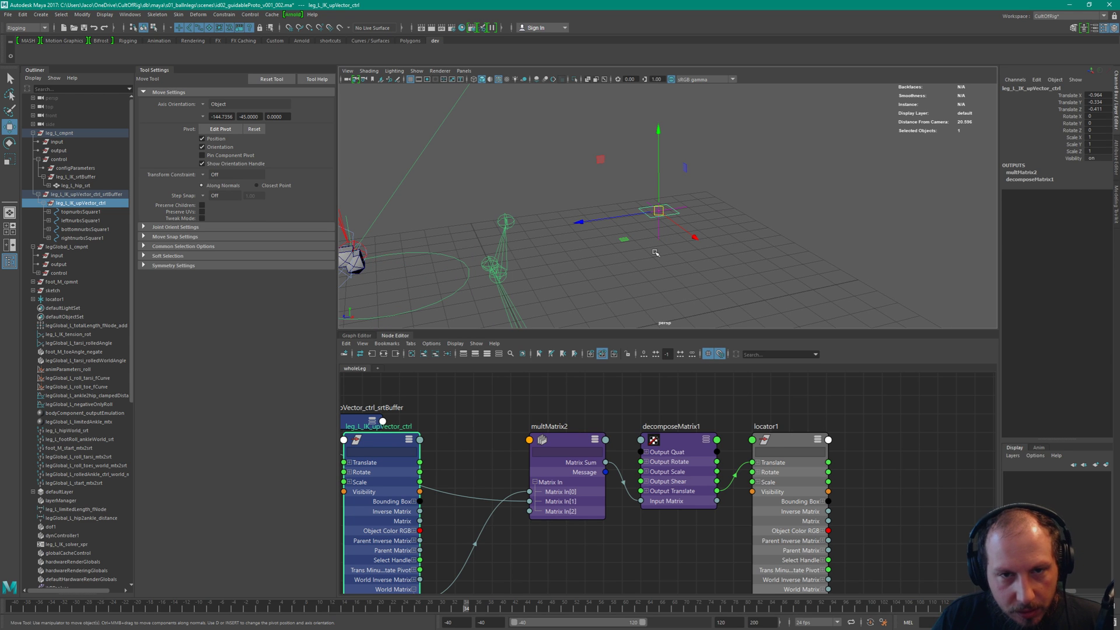
left_click(657, 239)
left_click_drag(680, 258, 738, 220, "alt")
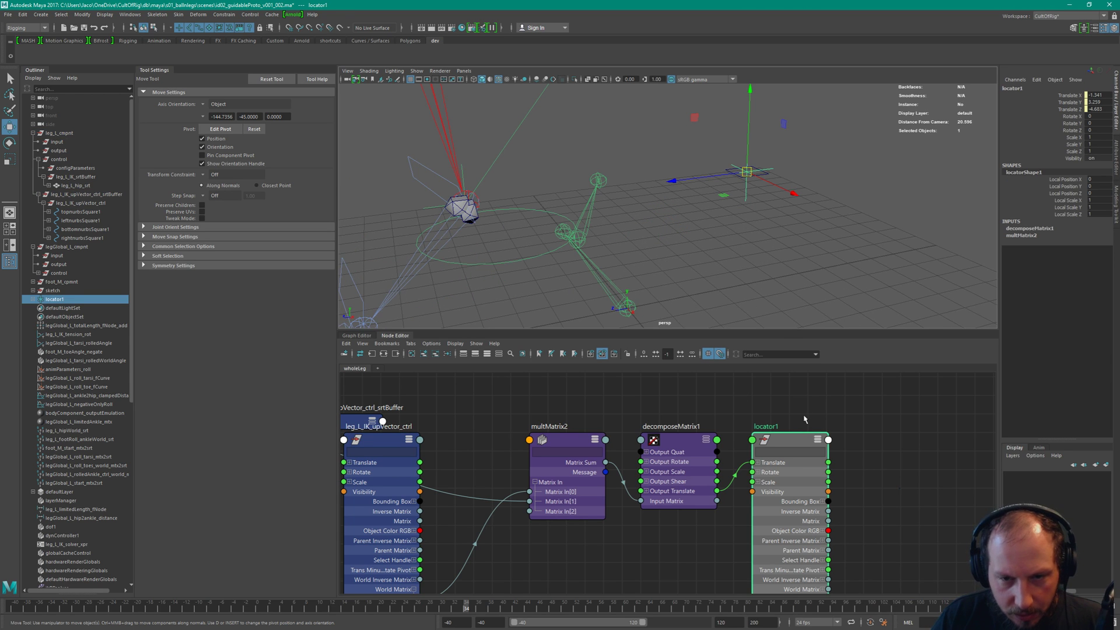
Move the leg_L_IK_upVector_ctrl_srtBuffer node clear above the leg_L_IK_upVector_ctrl node in the node graph
scroll(799, 411, "down", 3)
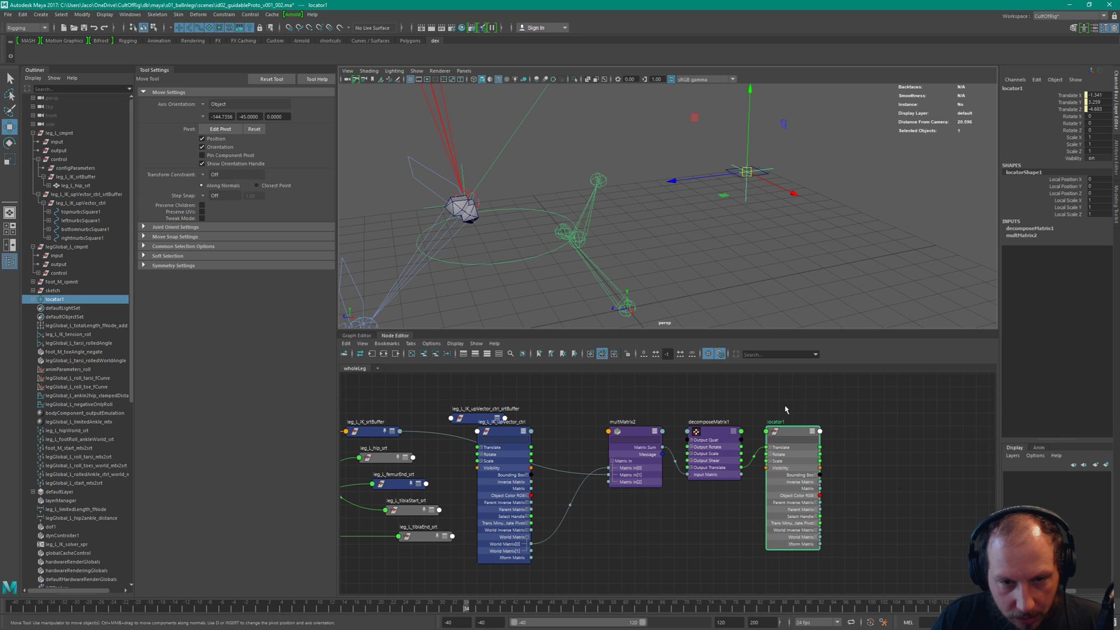
left_click(639, 432)
left_click_drag(459, 419, 459, 406)
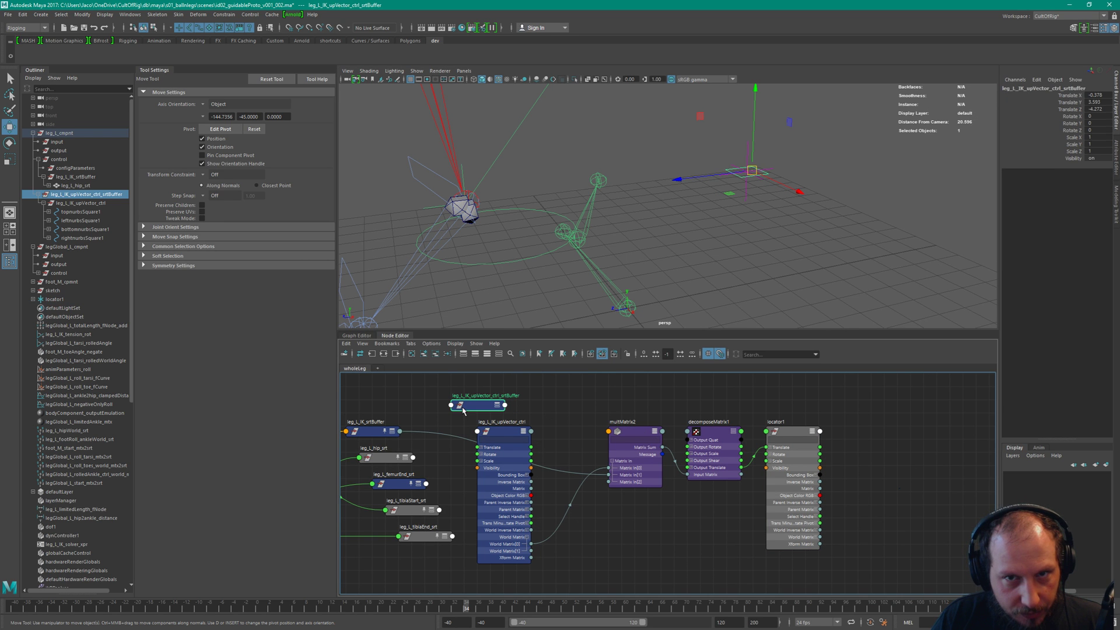
Try moving leg_L_IK_upVector_ctrl_srtBuffer in the viewport to test the locator, then undo the move
key("f")
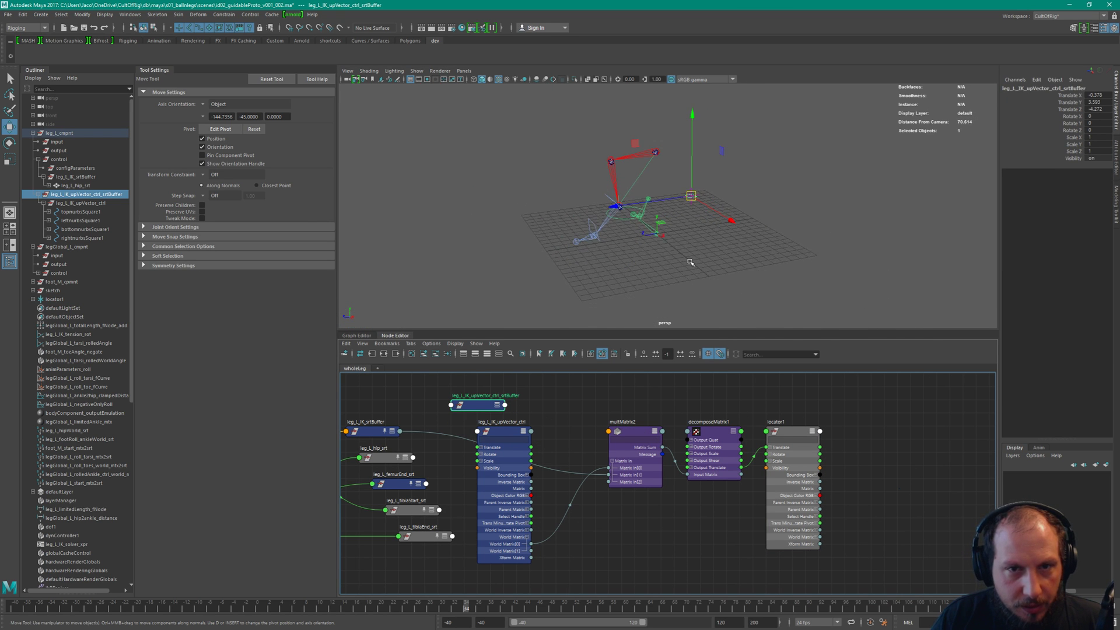
scroll(690, 262, "up", 3)
mouse_move(726, 227)
left_mouse_down("alt")
mouse_move(750, 182)
mouse_move(729, 186)
mouse_move(700, 225)
mouse_move(752, 213)
mouse_move(781, 244)
mouse_move(726, 236)
left_mouse_up("alt")
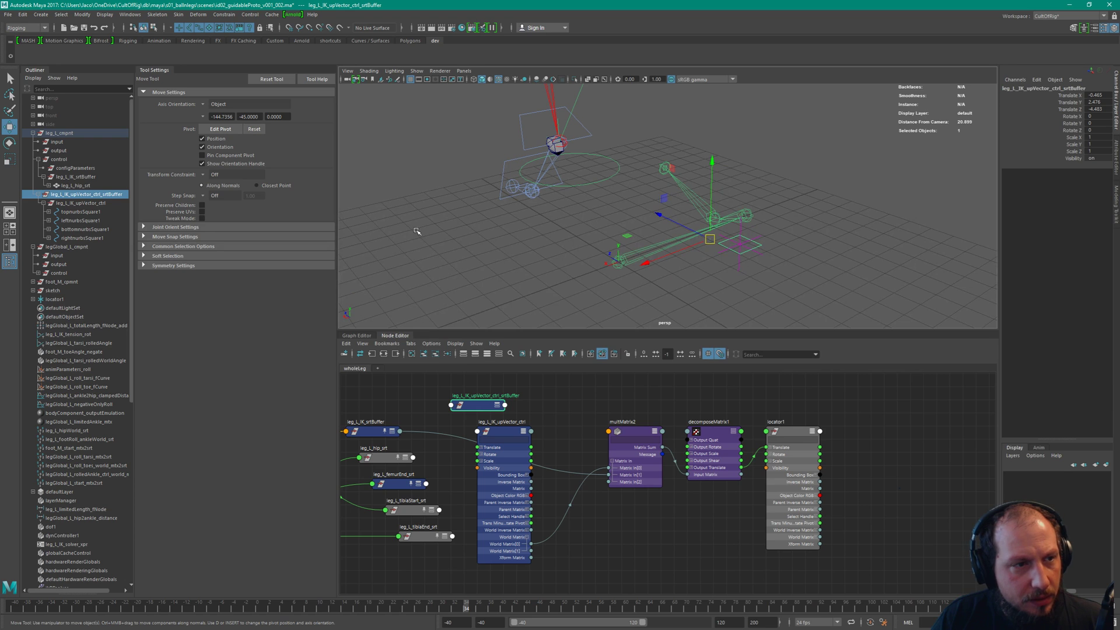
middle_click_drag(872, 218, 847, 215)
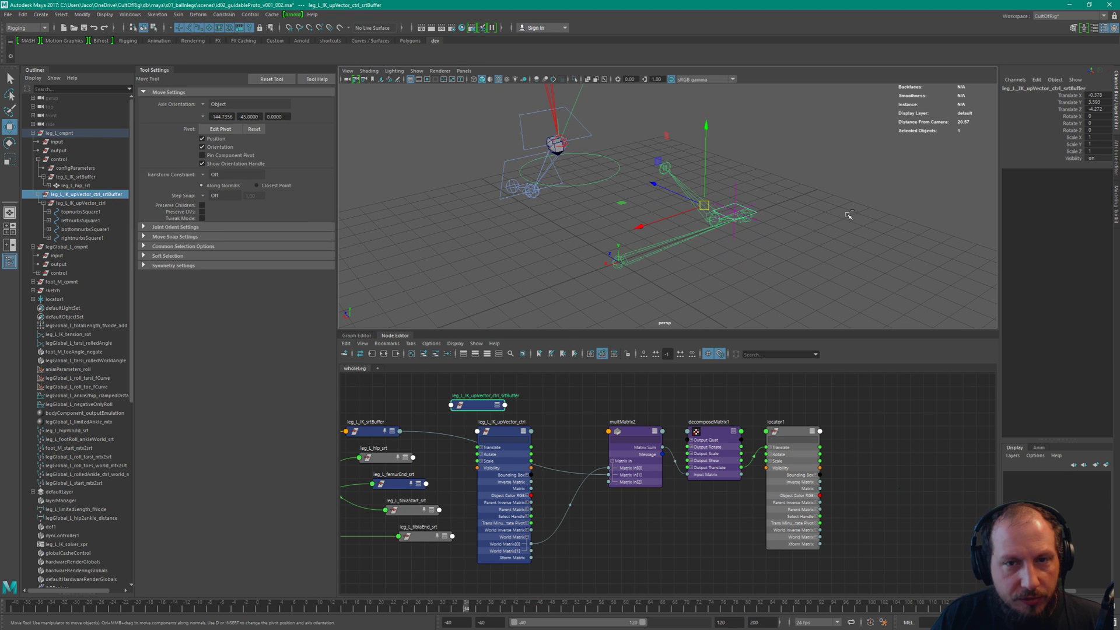
Select leg_L_IK_upVector_ctrl and move it to about -0.443, -1.257, -5.034 in Translate
left_click(814, 201)
left_click(88, 194)
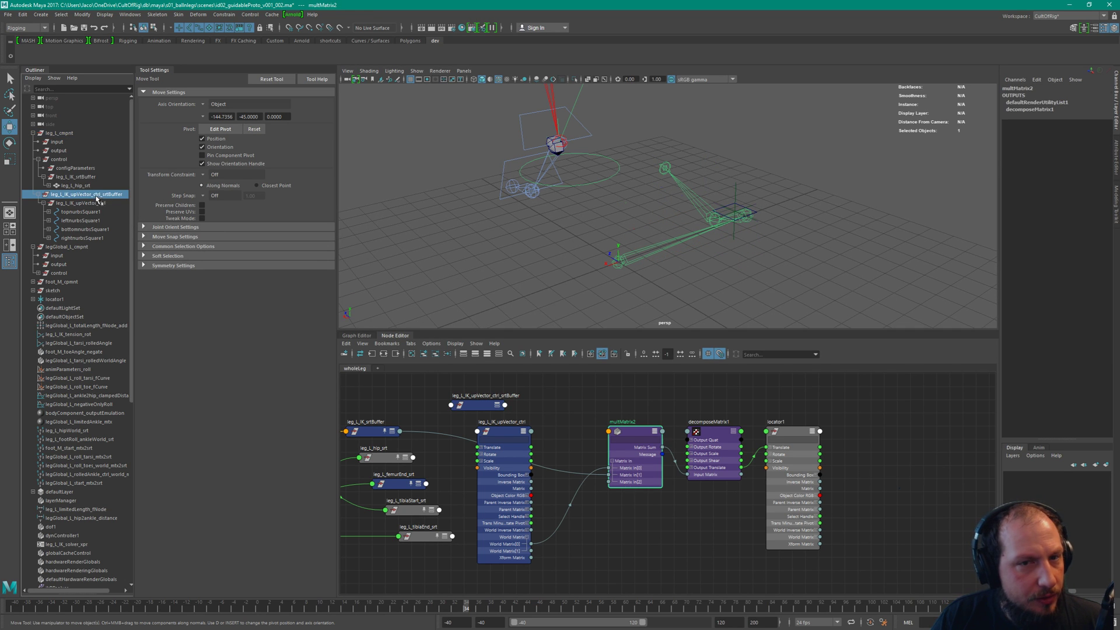
left_click_drag(770, 192, 872, 235, "alt")
left_click(738, 177)
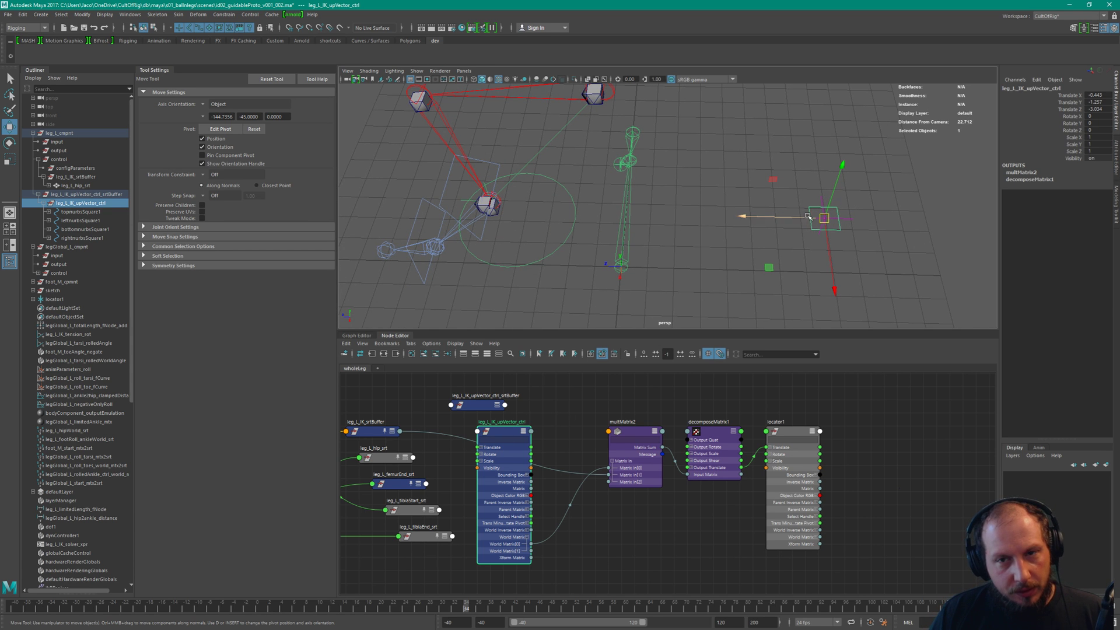
left_click_drag(670, 212, 701, 185, "alt")
scroll(701, 185, "down", 2)
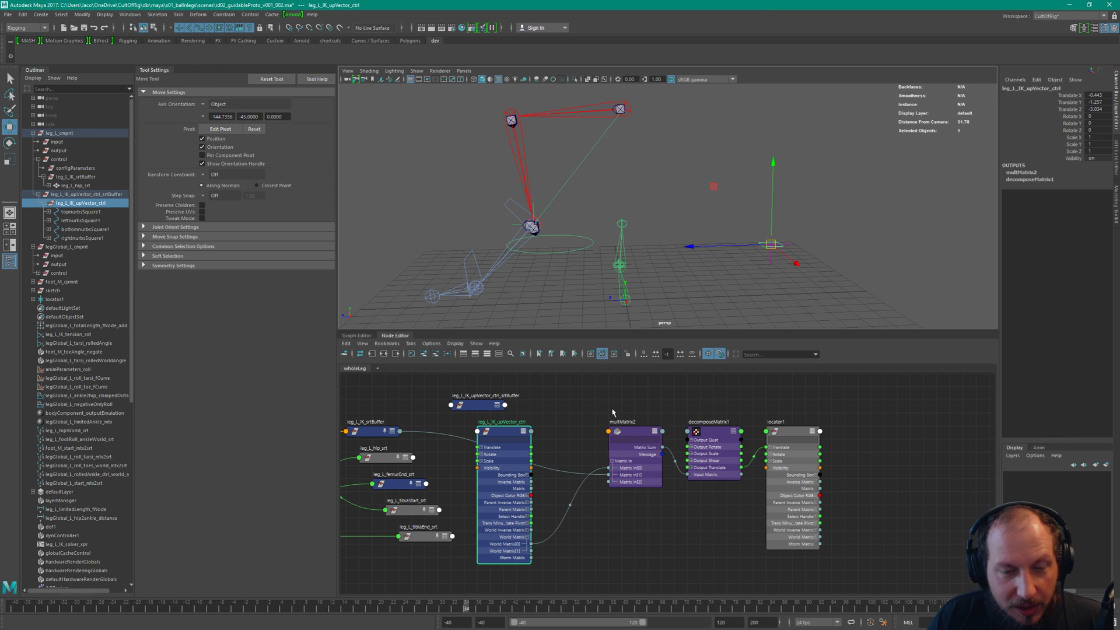
Examine how leg_L_IK_upVector_ctrl, its srtBuffer parent and leg_L_IK_srtBuffer relate to each other and feed multMatrix2
key("Up")
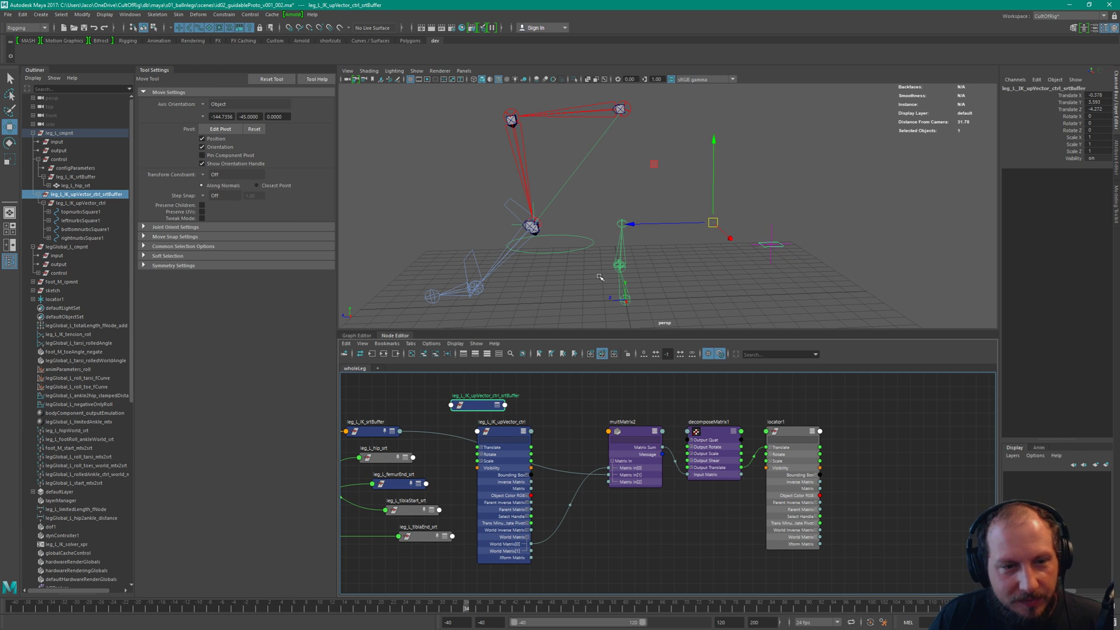
key("Down")
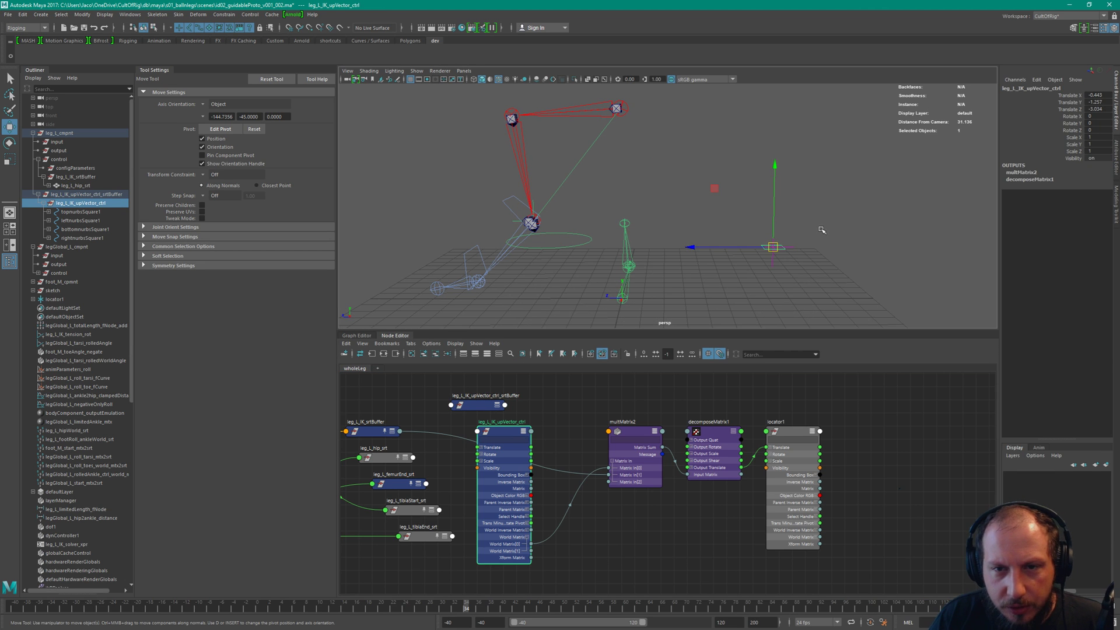
middle_click_drag(470, 428, 561, 423, "alt")
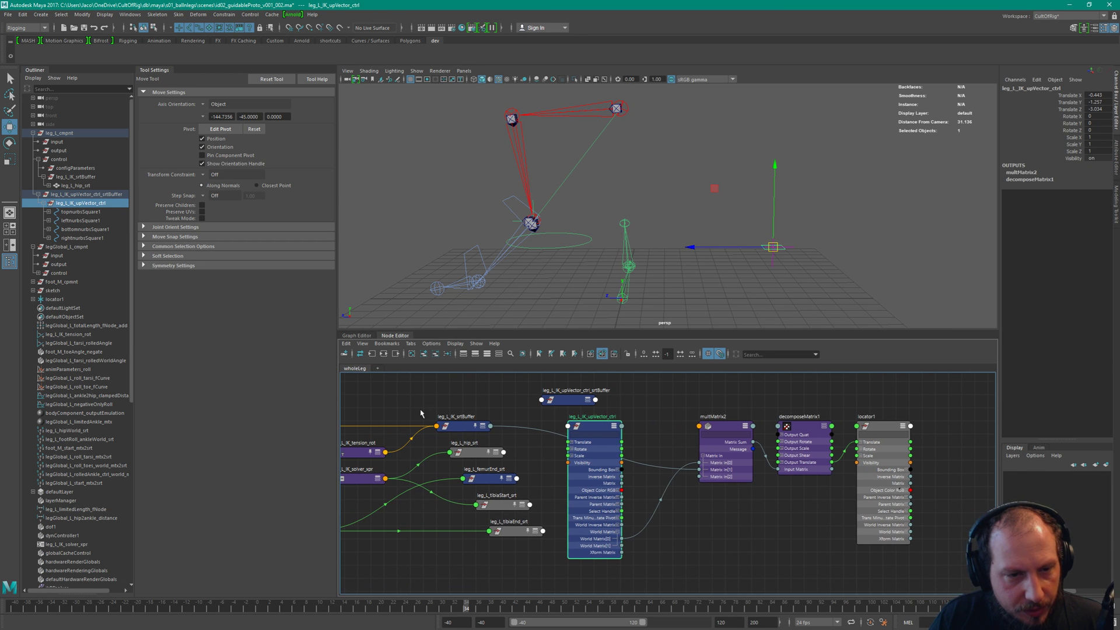
left_click(456, 426)
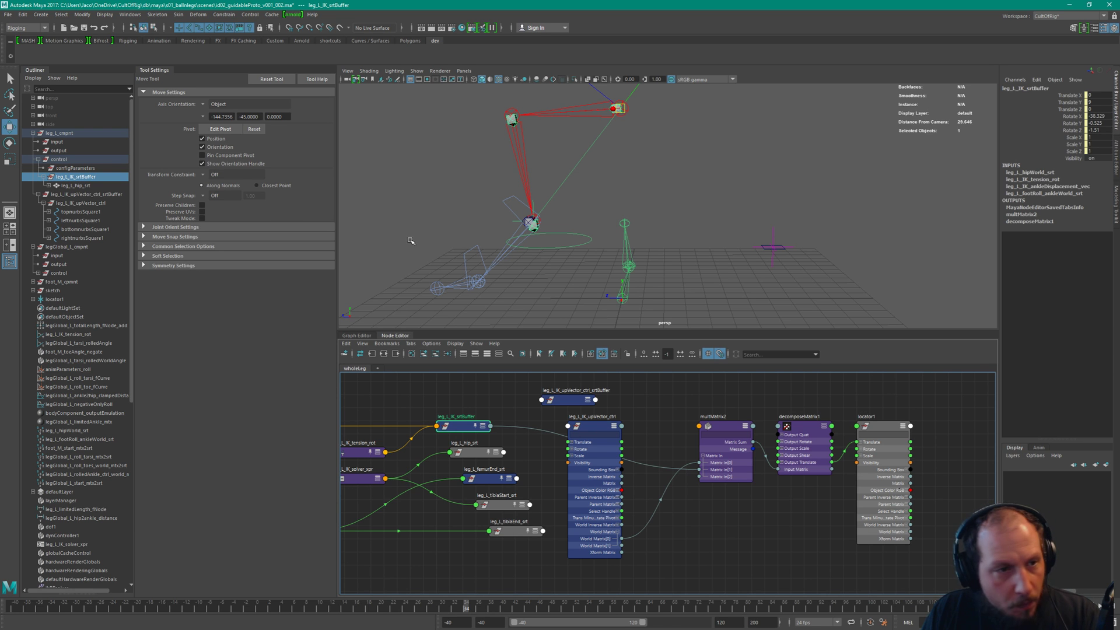
left_click(77, 203)
key("Up")
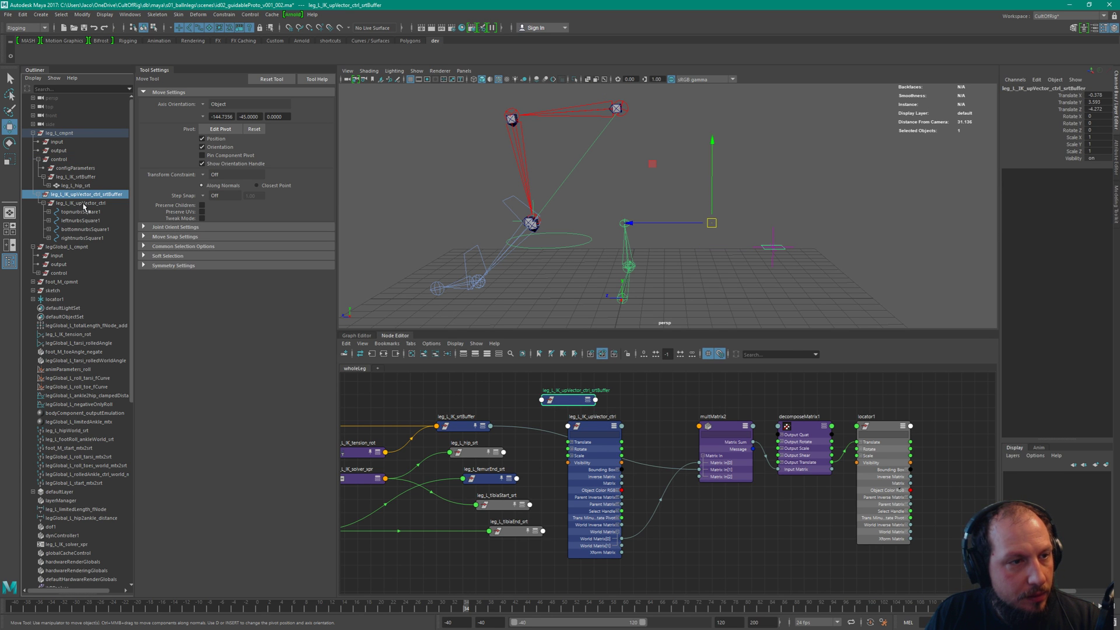
left_click(80, 204)
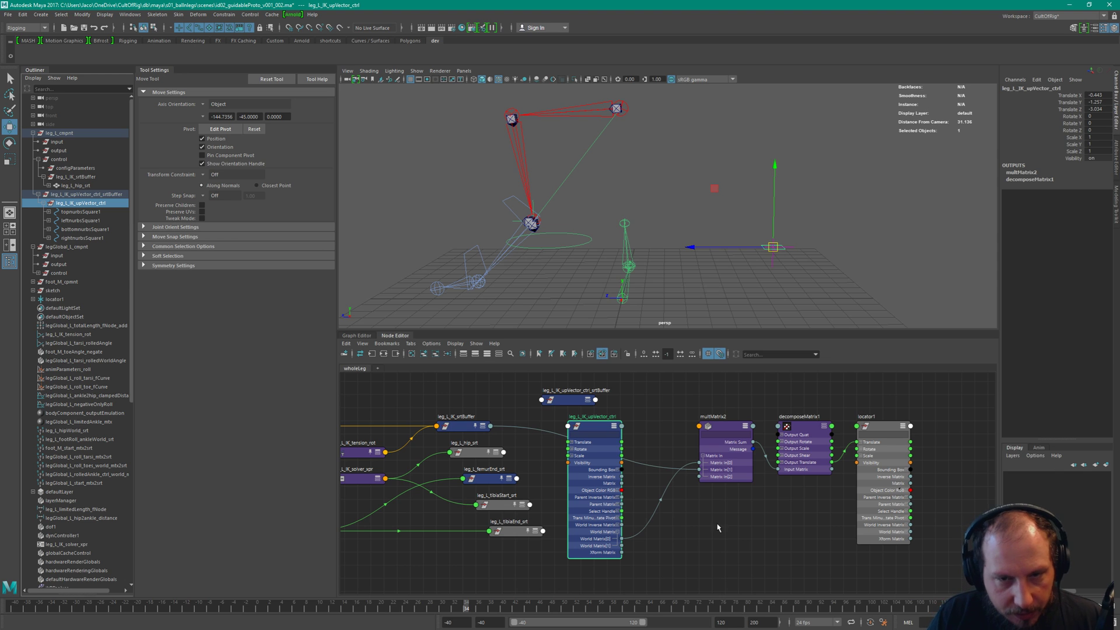
left_click(733, 445)
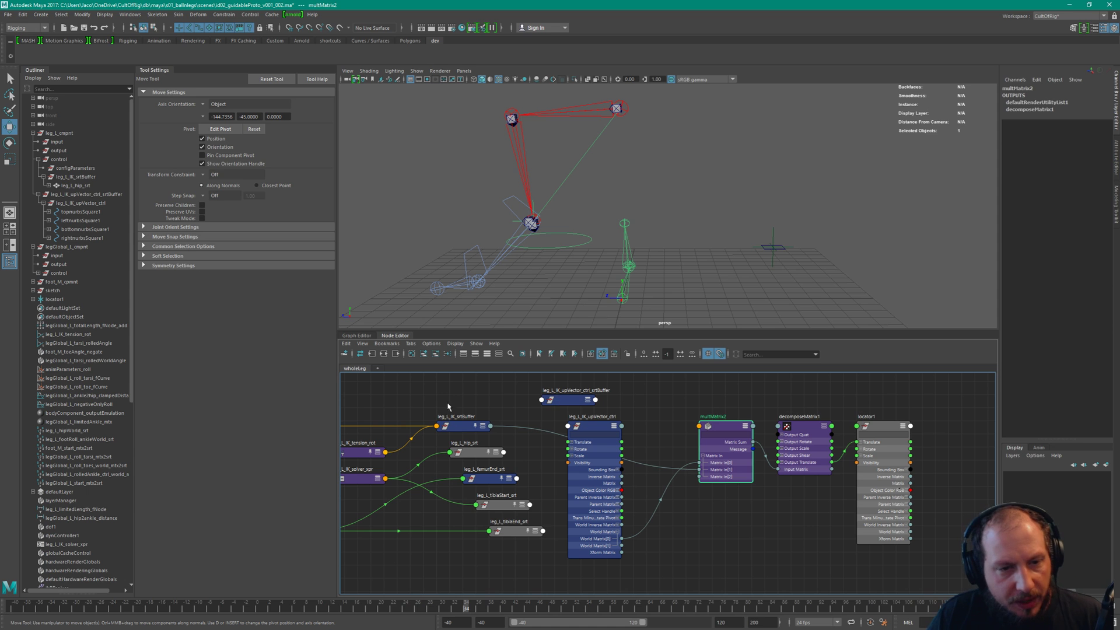
left_click(461, 424)
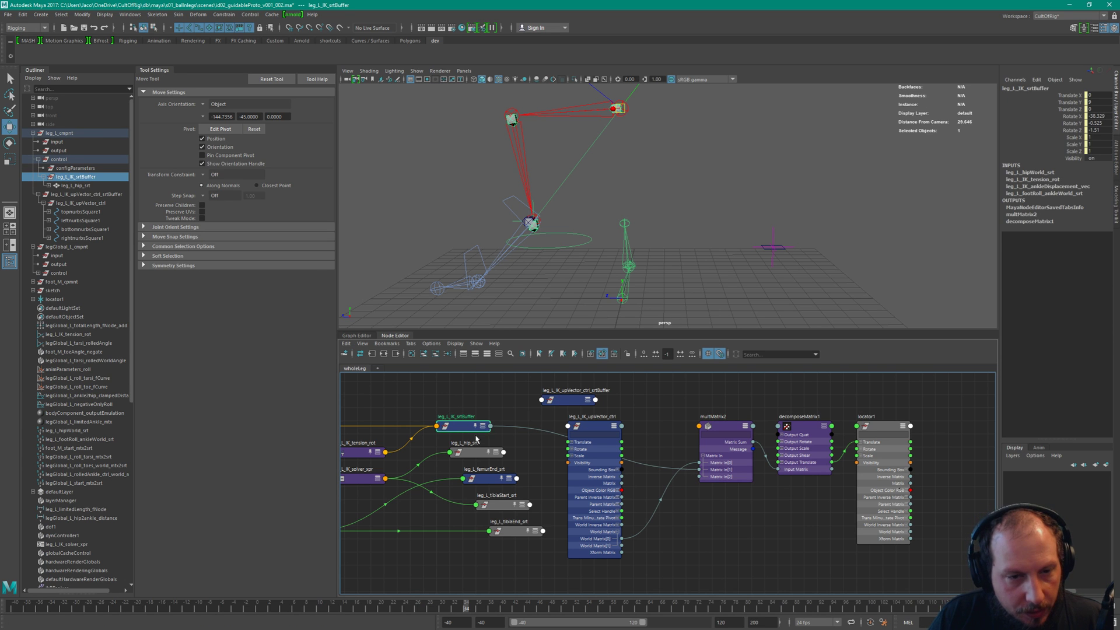
Delete the connection from leg_L_IK_srtBuffer's Parent Inverse Matrix[0] to Matrix In[1] of multMatrix2
key("2")
scroll(516, 458, "up", 2)
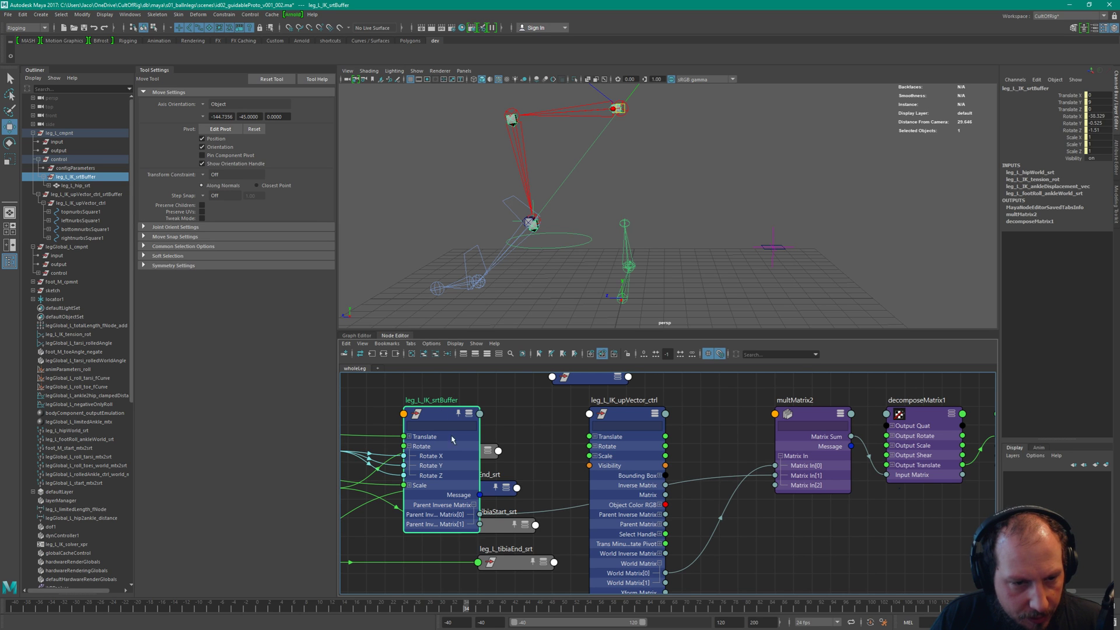
left_click(552, 506)
key("Delete")
Connect leg_L_IK_srtBuffer's World Inverse Matrix[0] to Matrix In[1] of multMatrix2, then collapse the leg_L_IK_srtBuffer node
key("3")
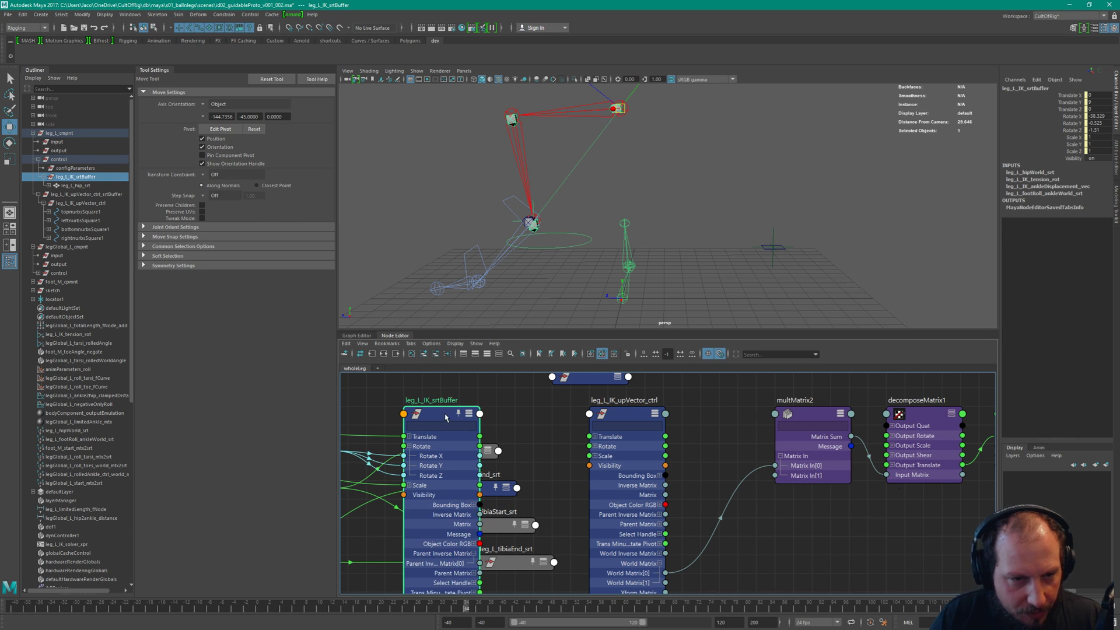
middle_click_drag(507, 527, 519, 482, "alt")
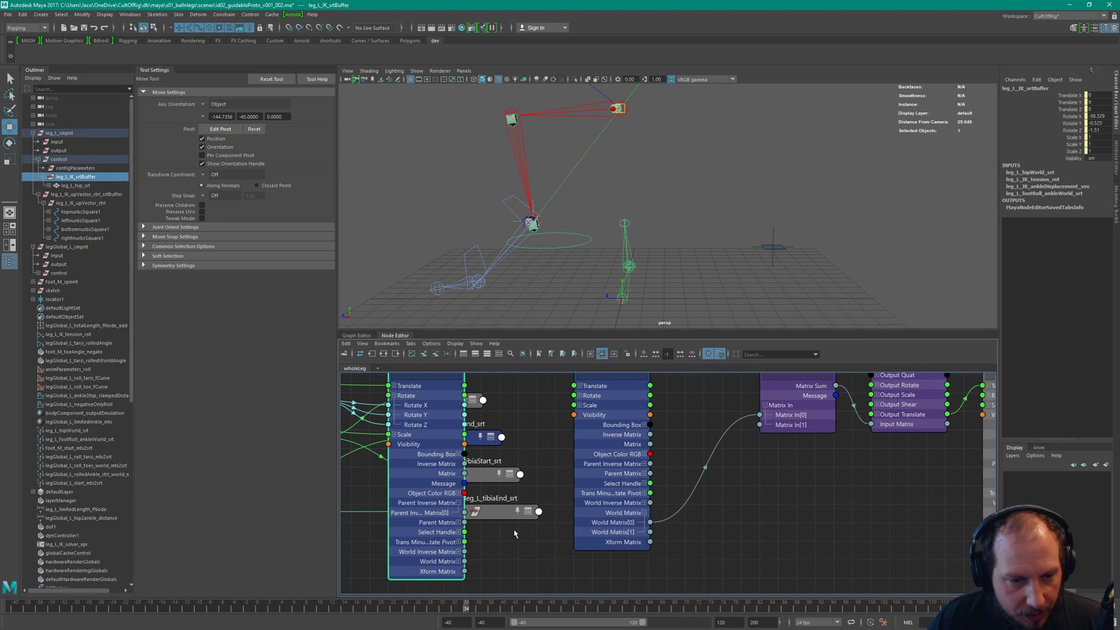
left_click(458, 503)
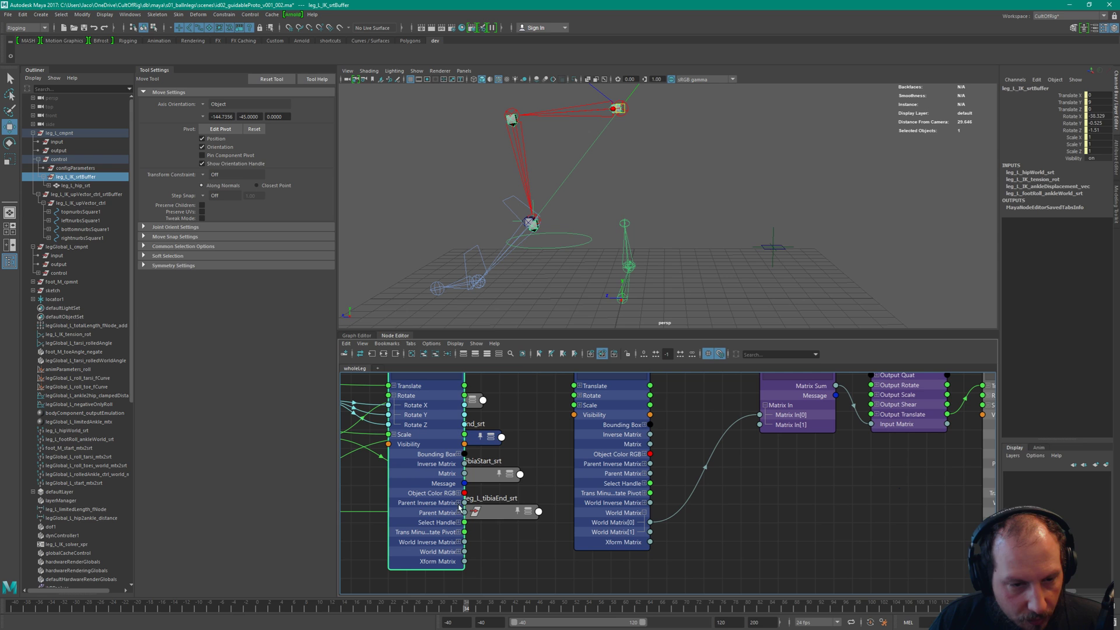
left_click(458, 542)
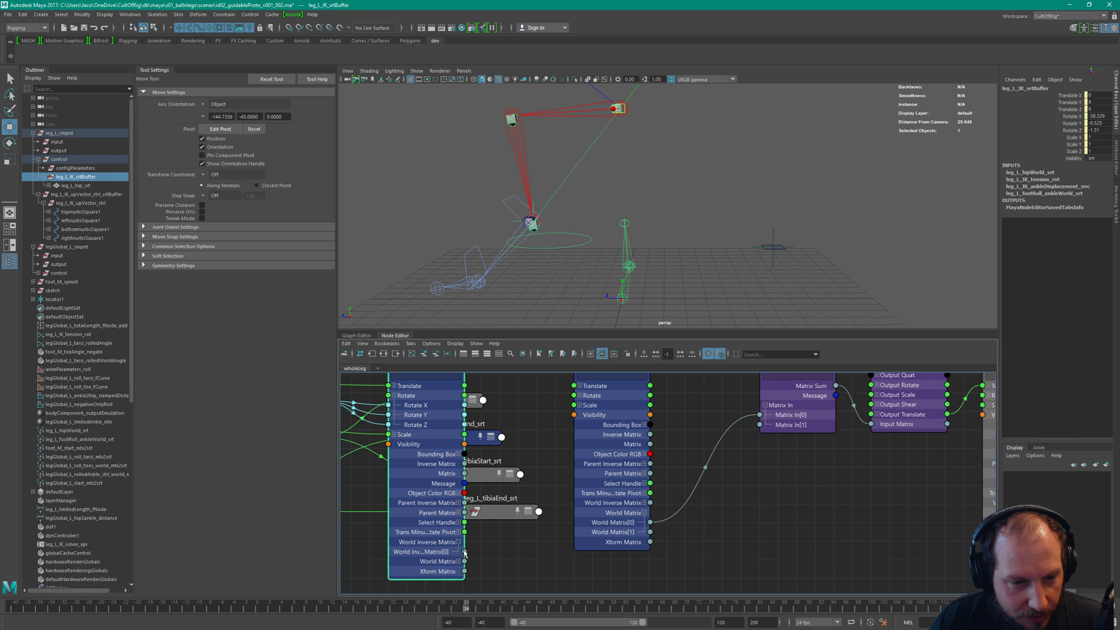
left_click_drag(465, 551, 759, 424)
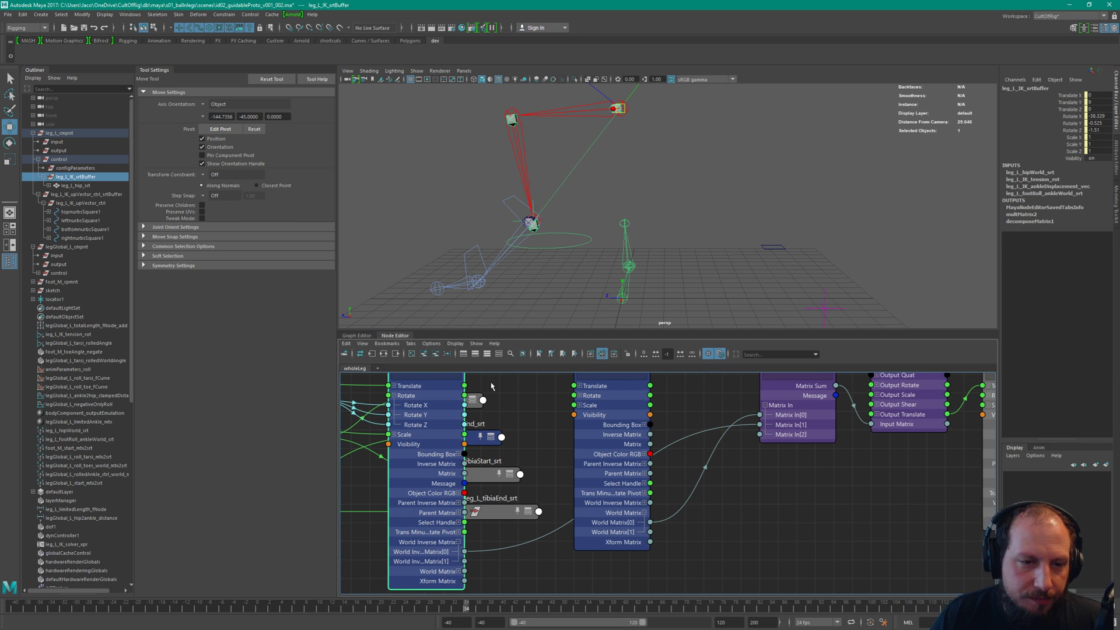
key("1")
Select leg_L_IK_upVector_ctrl, move it to about -0.73, 0.024, 0.113 in Translate, and inspect locator1 in the viewport
middle_click_drag(632, 432, 480, 414)
left_click_drag(752, 236, 801, 261)
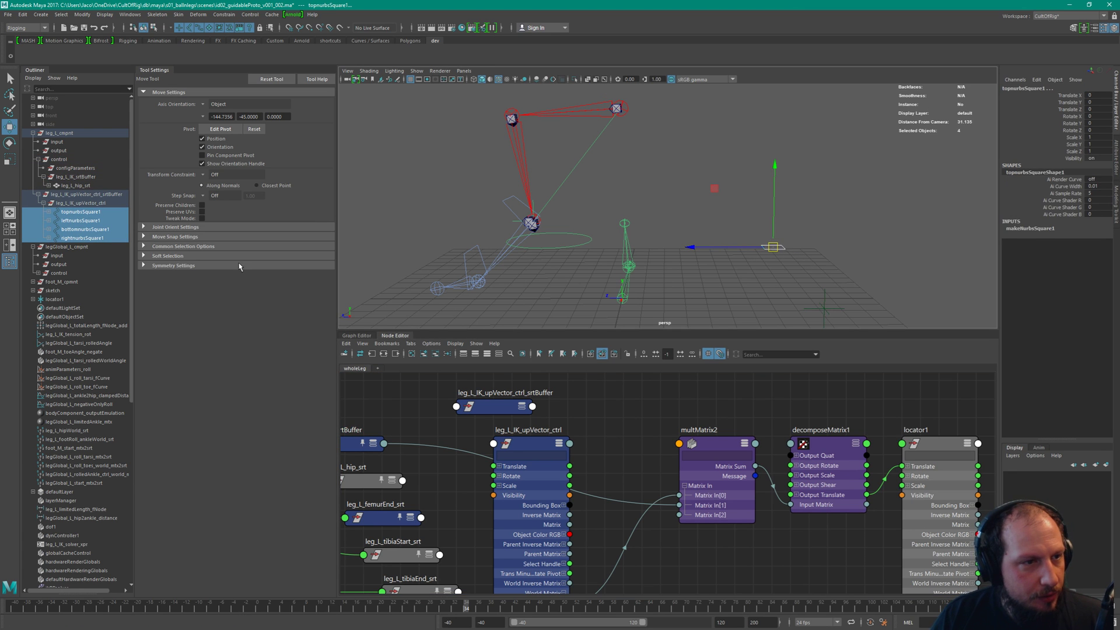
key("Up")
scroll(810, 288, "down", 3)
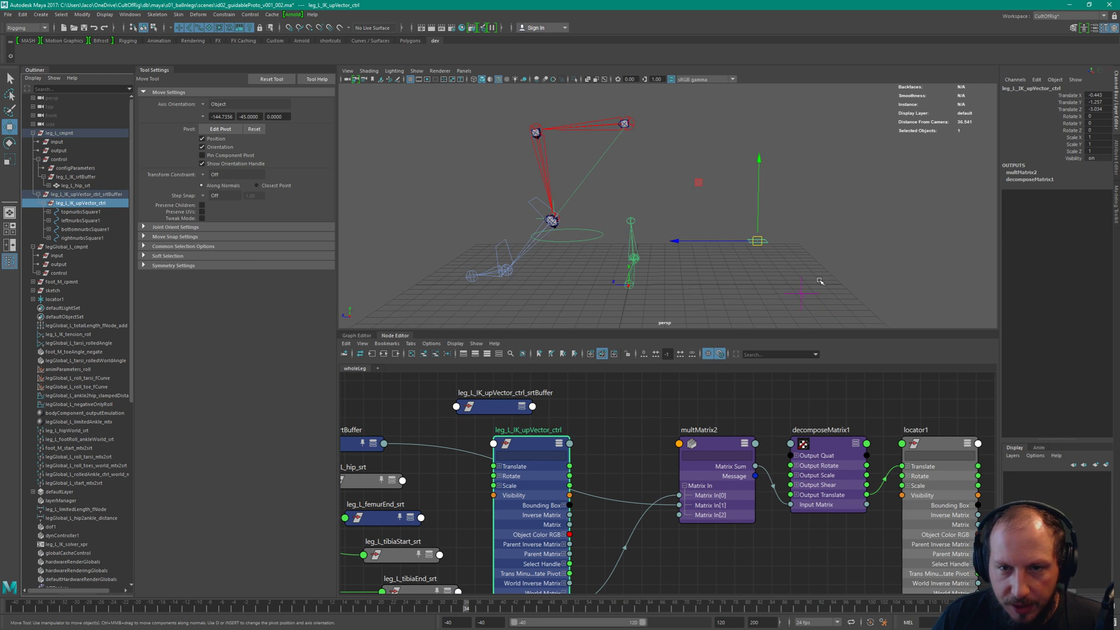
left_click_drag(719, 224, 714, 296)
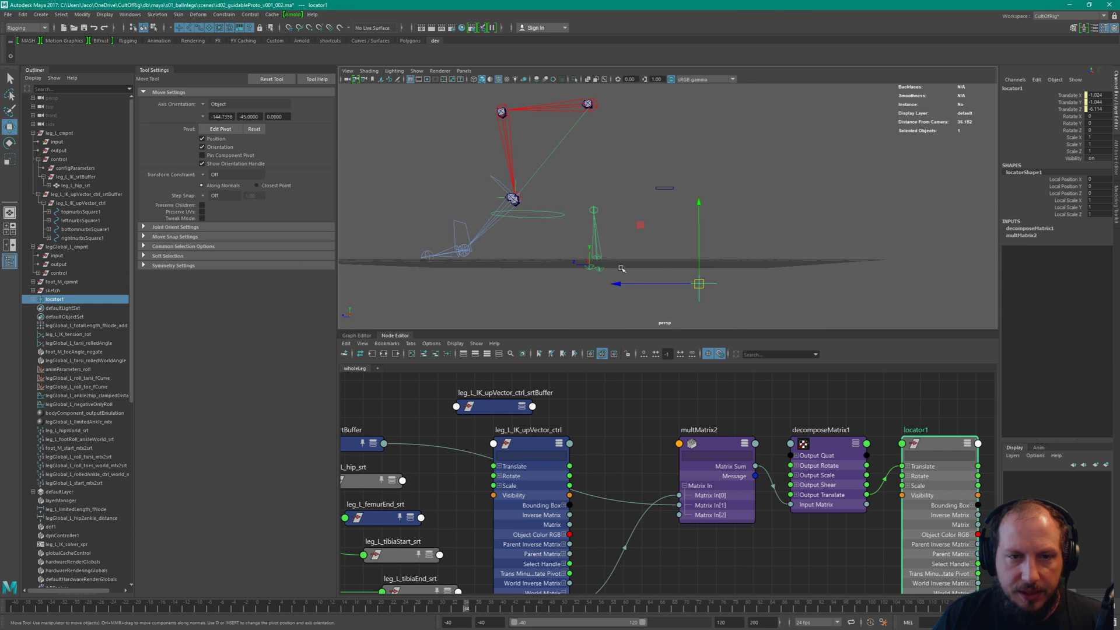
left_click_drag(652, 234, 616, 266, "alt")
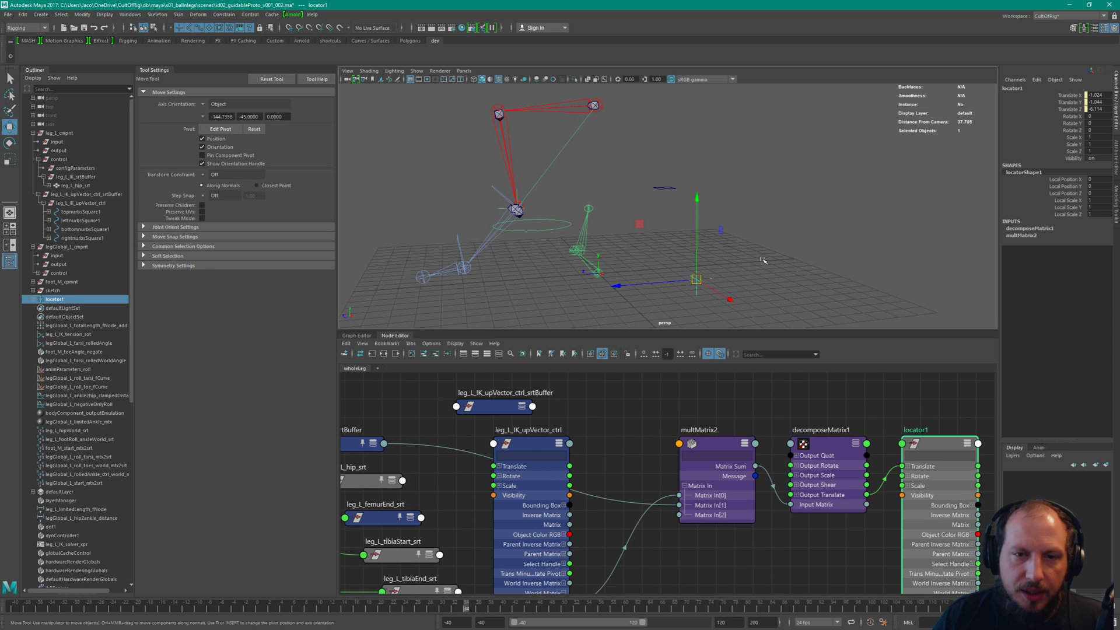
left_click_drag(762, 257, 759, 251, "alt")
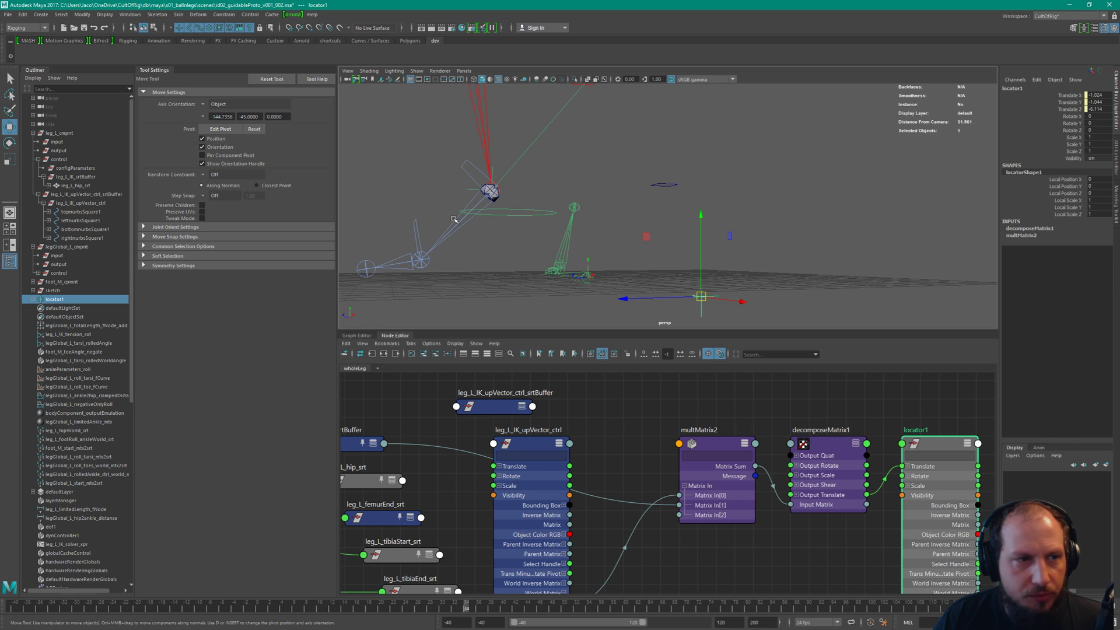
Reselect leg_L_IK_upVector_ctrl and move it to about -0.817, -0.285, 0.098 in Translate
left_click(96, 196)
left_click(94, 202)
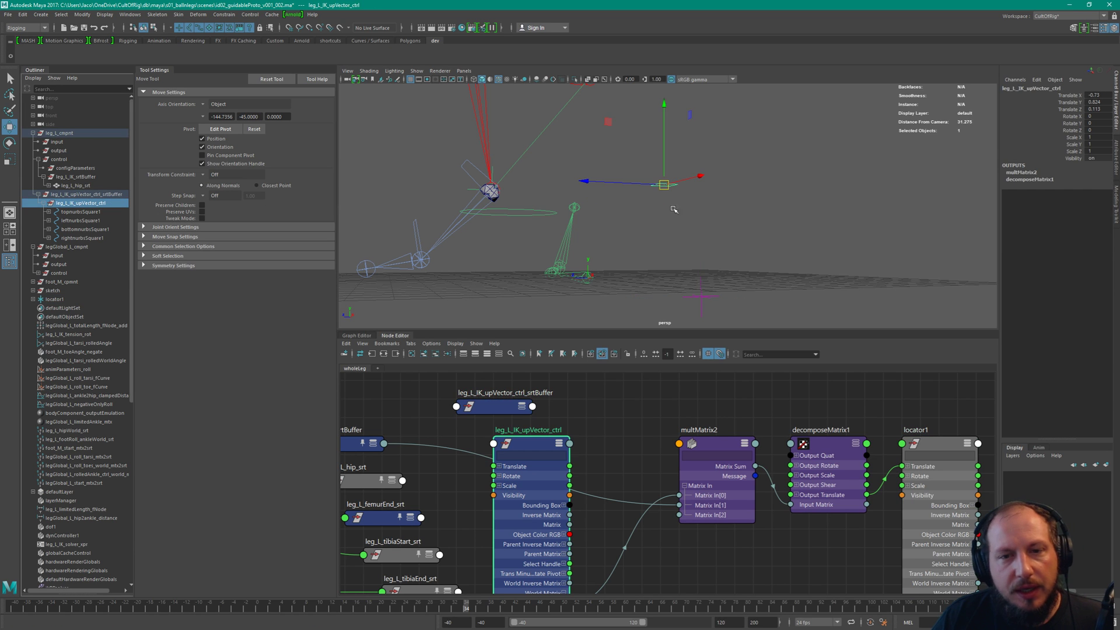
left_click_drag(663, 186, 695, 197)
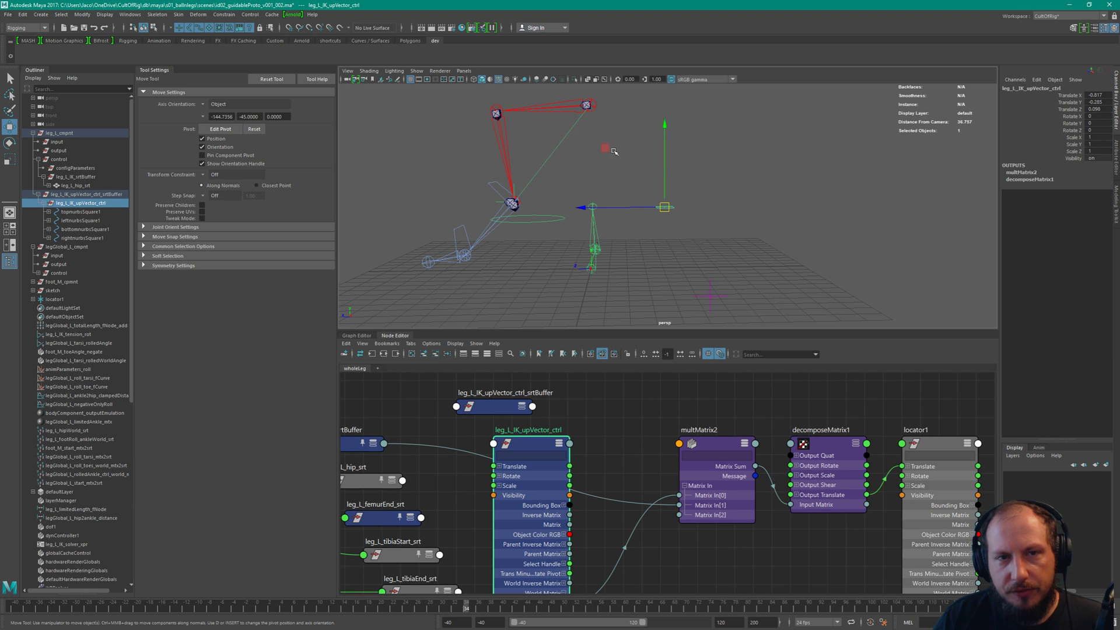
Expand the Translate attribute of locator1 and the Output Translate attribute of decomposeMatrix1 into their X, Y and Z components
left_click(697, 291)
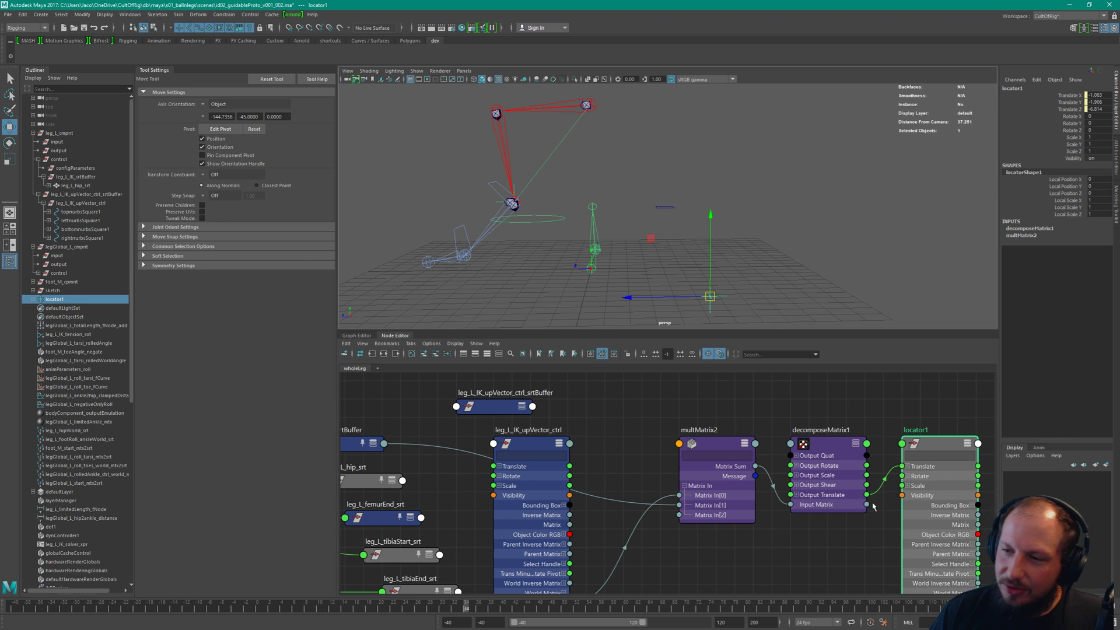
middle_click_drag(873, 507, 752, 513, "alt")
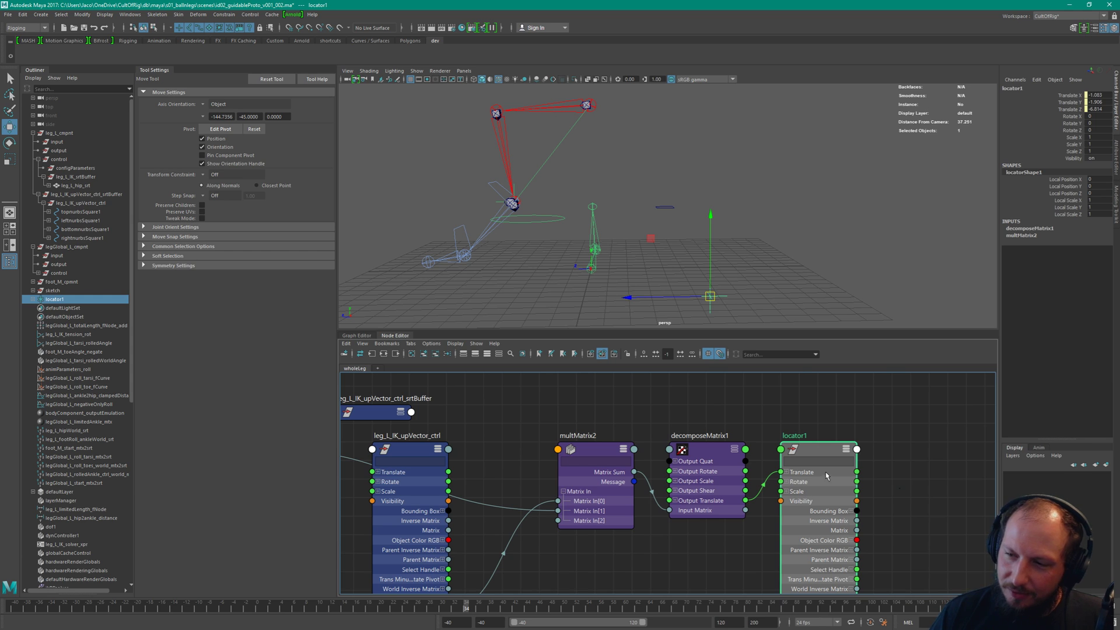
left_click(786, 472)
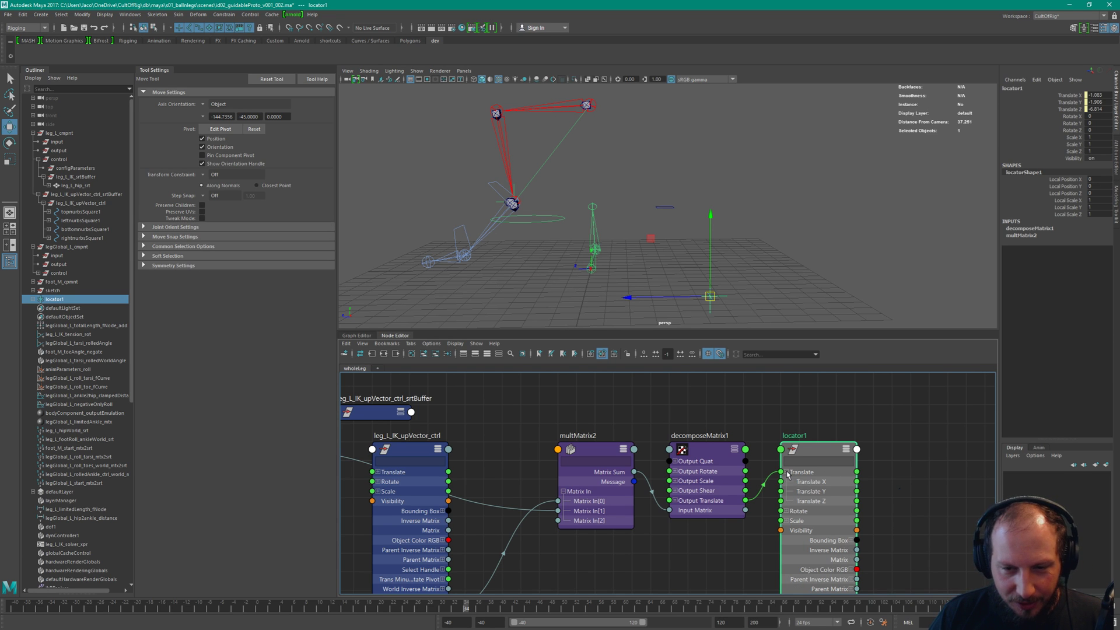
left_click(675, 500)
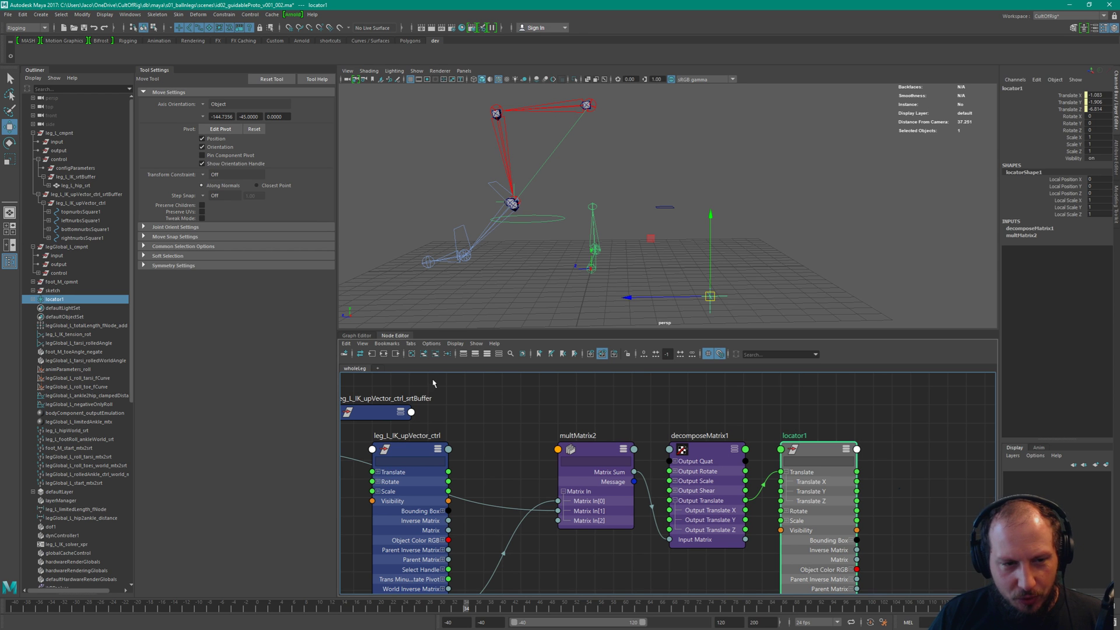
left_click(380, 411)
middle_click_drag(837, 422, 817, 484, "alt")
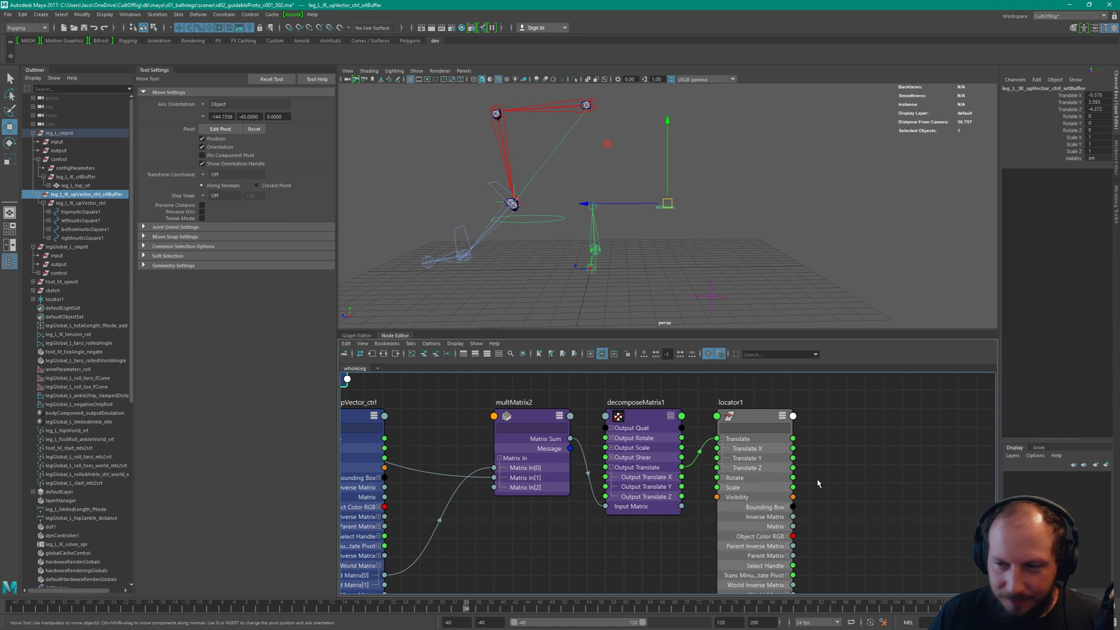
Replace the Output Translate connection between decomposeMatrix1 and locator1 with separate connections for Translate X and Translate Z only
scroll(847, 477, "up", 3)
middle_click_drag(641, 492, 697, 532, "alt")
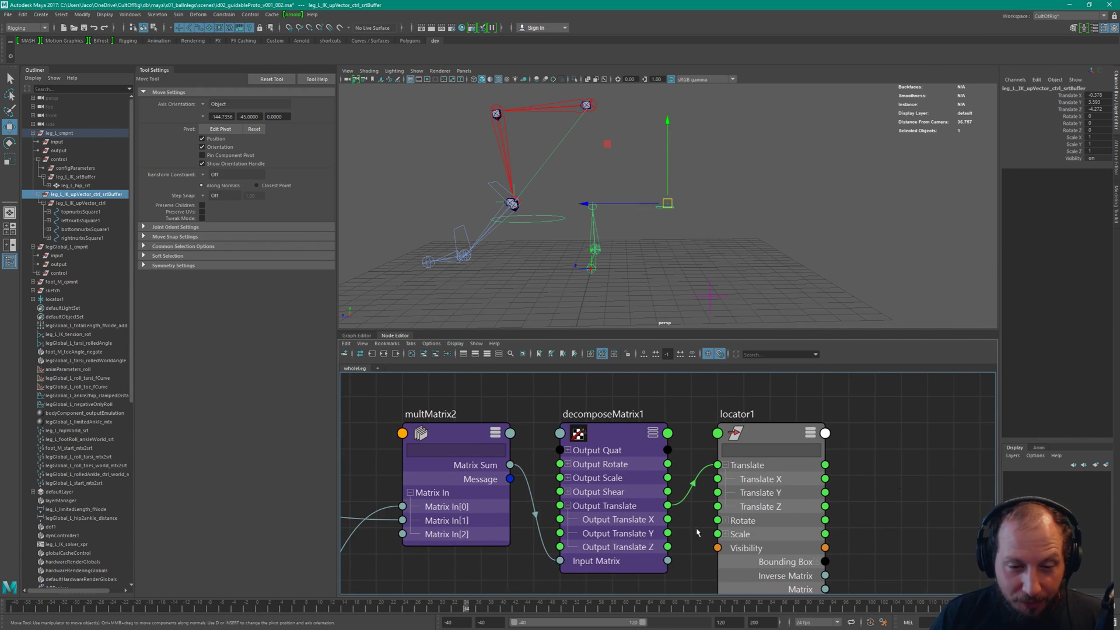
left_click(696, 483)
key("Delete")
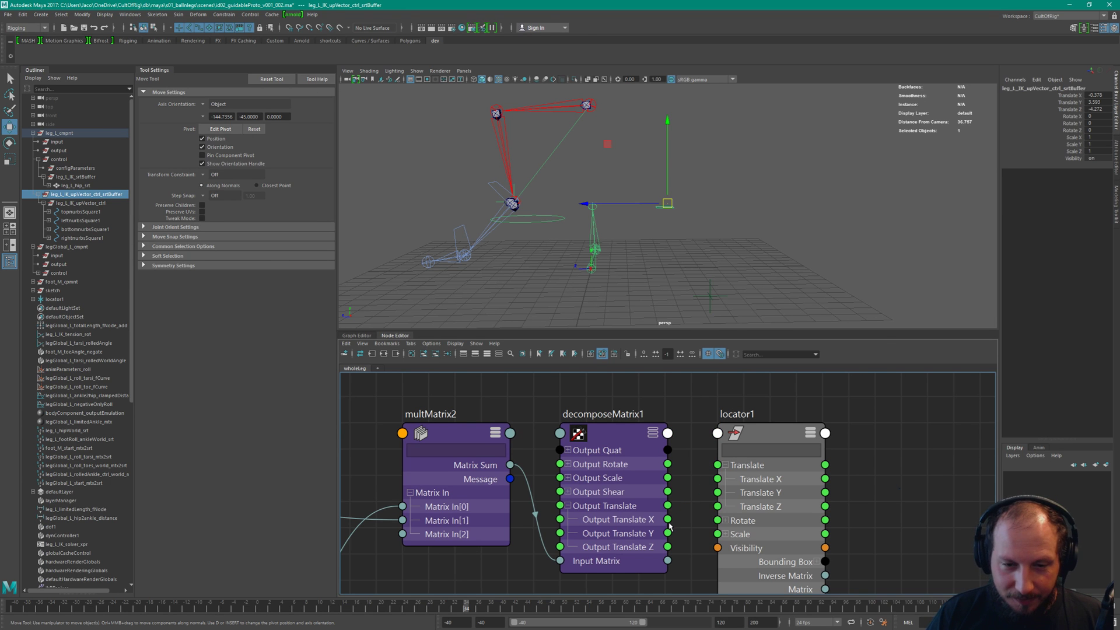
left_click_drag(668, 519, 718, 479)
left_click_drag(691, 524, 717, 506)
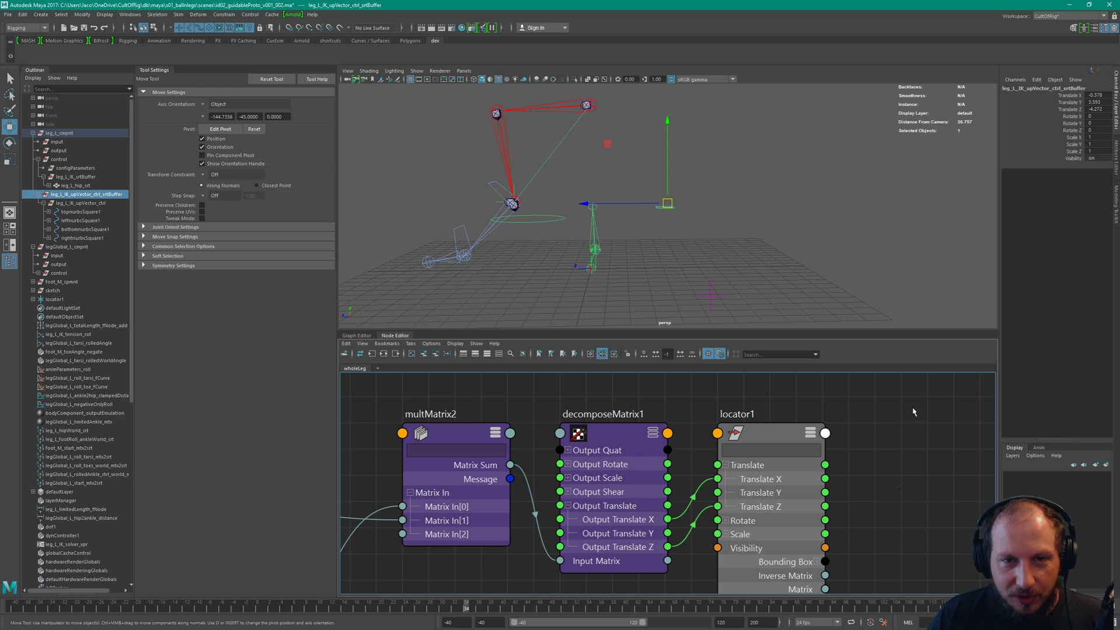
Select locator1 and set its Translate Y to 0
left_click(814, 421)
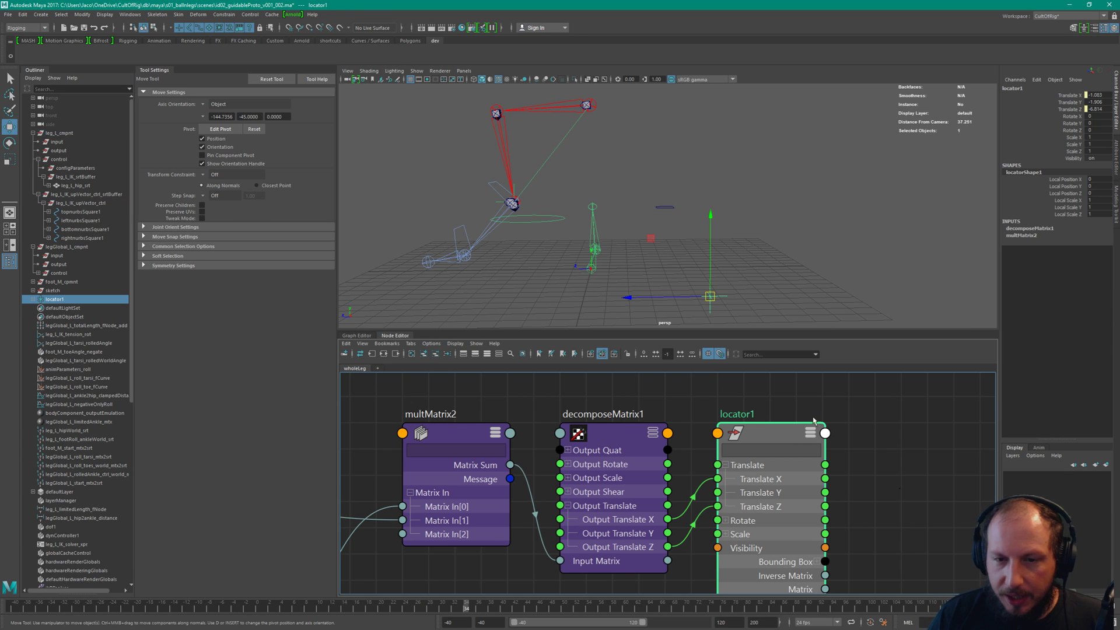
left_click(1097, 102)
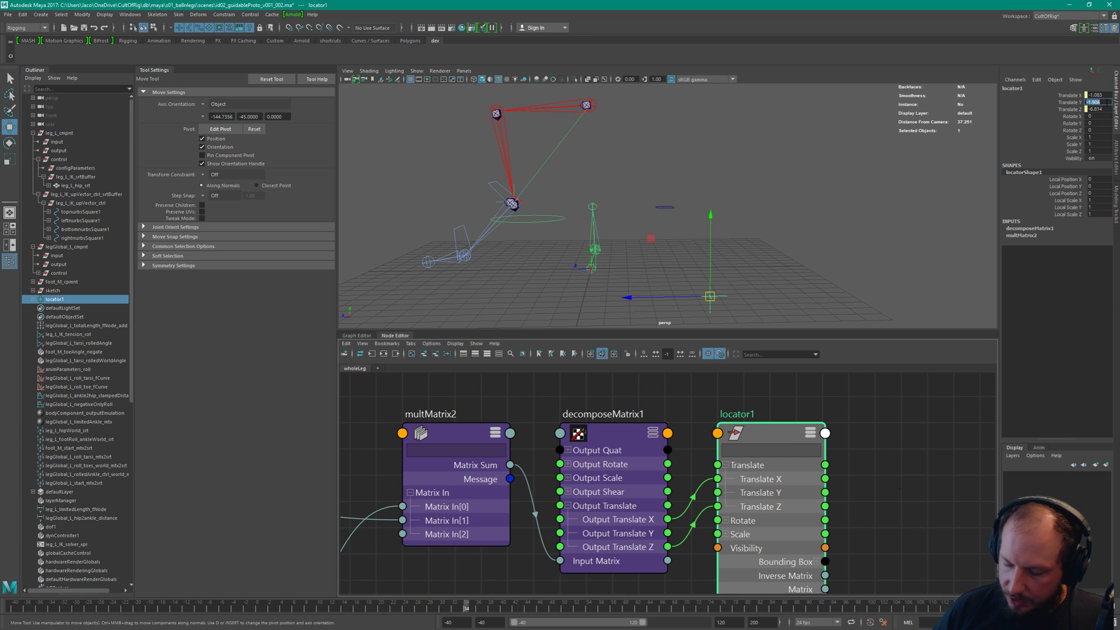
type("0")
key("Return")
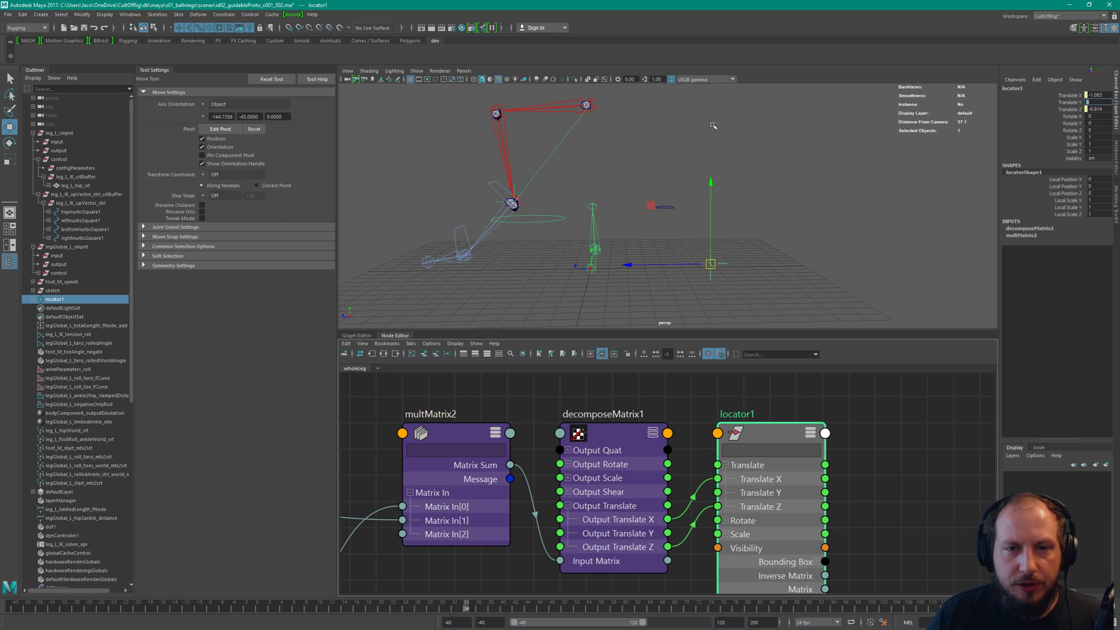
left_click_drag(712, 220, 729, 306, "alt")
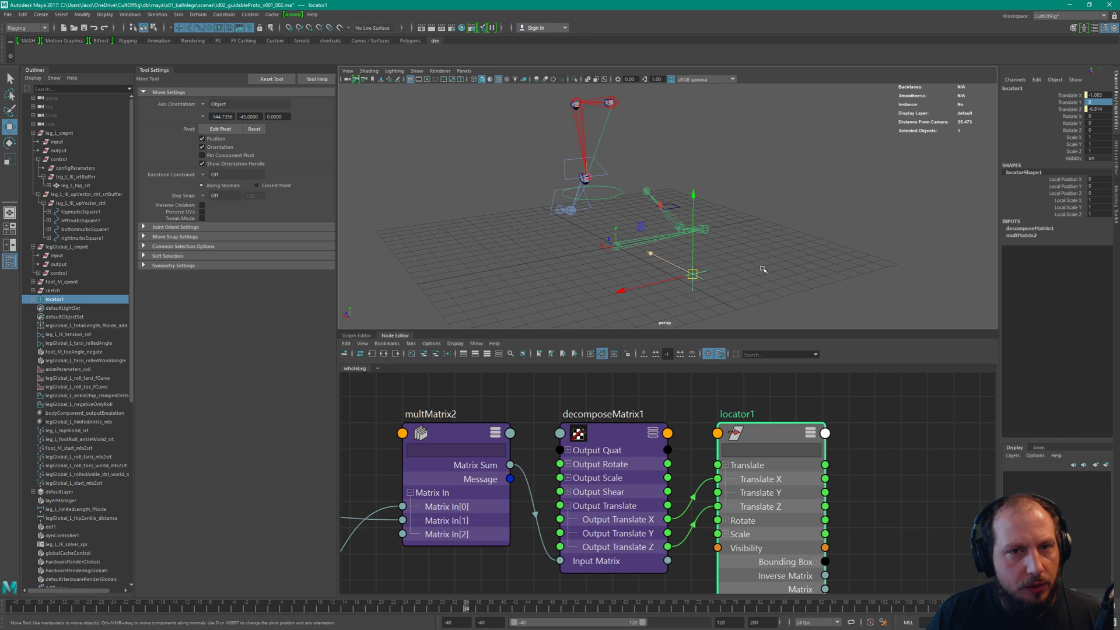
Examine leg_L_IK_upVector_ctrl_srtBuffer and leg_L_IK_srtBuffer in the node graph and how they sit relative to the leg in the viewport
middle_click_drag(511, 465, 519, 449, "alt")
scroll(524, 440, "up", 1)
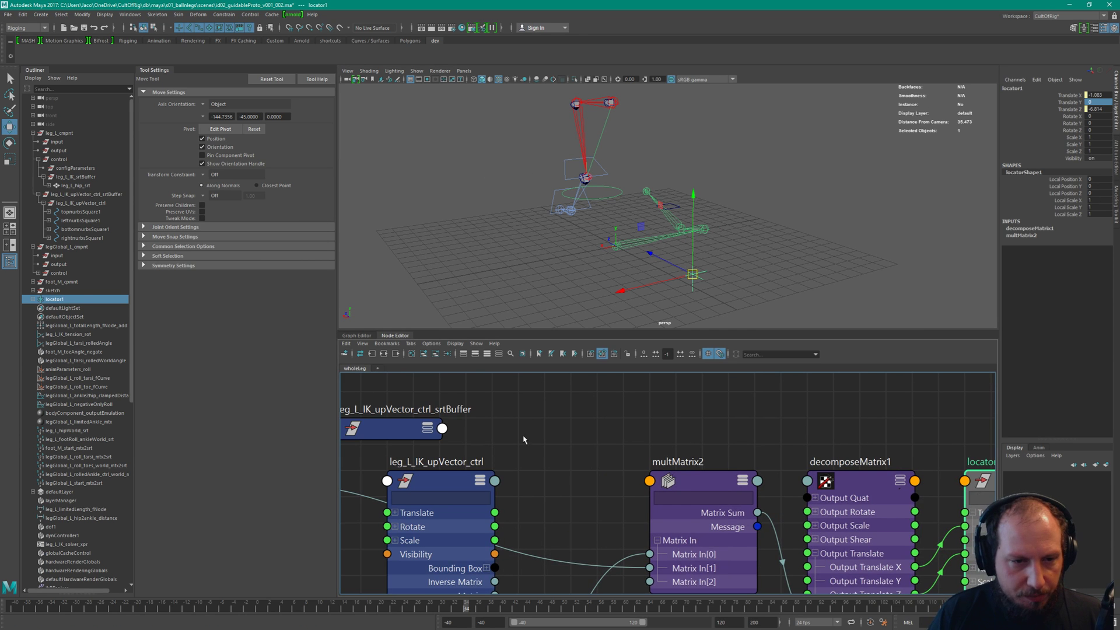
left_click(434, 434)
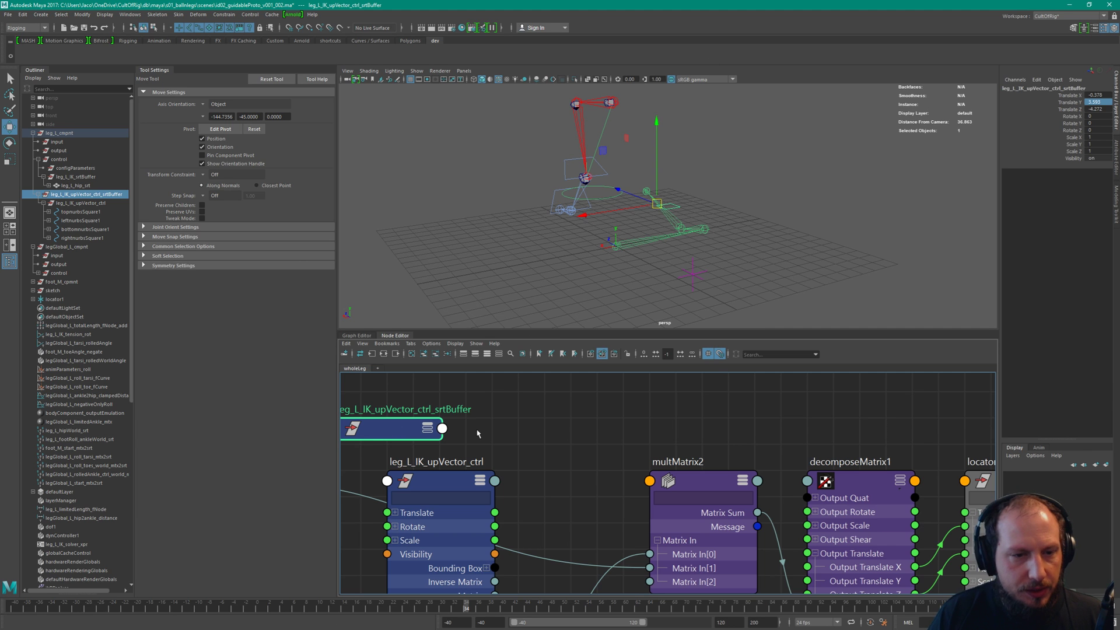
middle_click_drag(440, 435, 796, 431, "alt")
left_click(574, 477)
left_click_drag(612, 126, 641, 109, "alt")
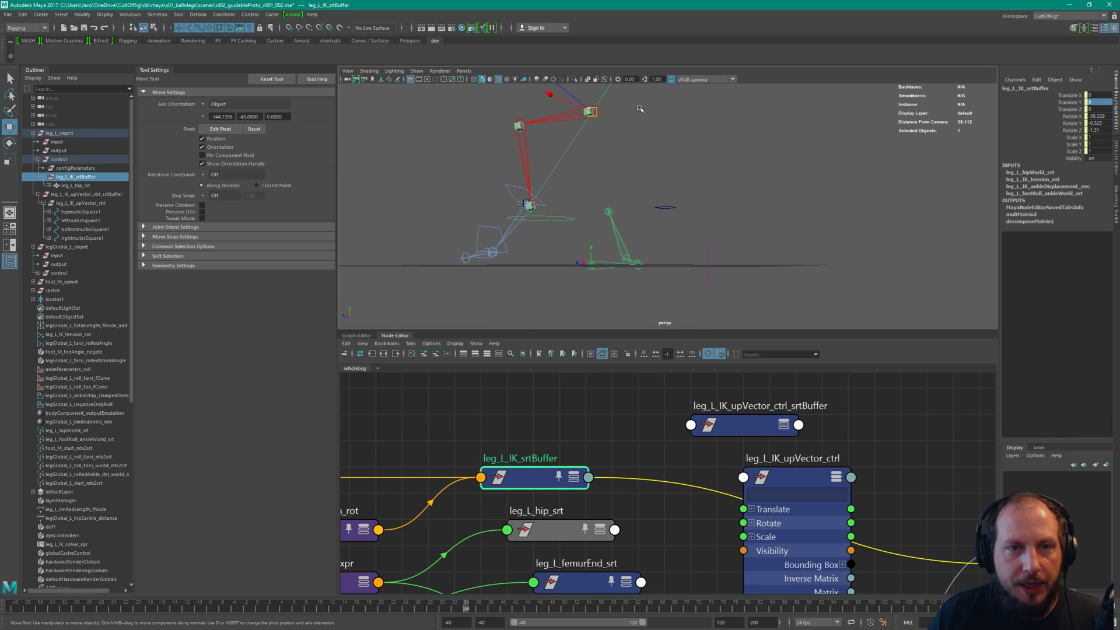
left_click_drag(740, 203, 722, 227, "alt")
Select leg_L_IK_upVector_ctrl and move it to about -1.245, 0.415, -0.57 in Translate
left_click(641, 216)
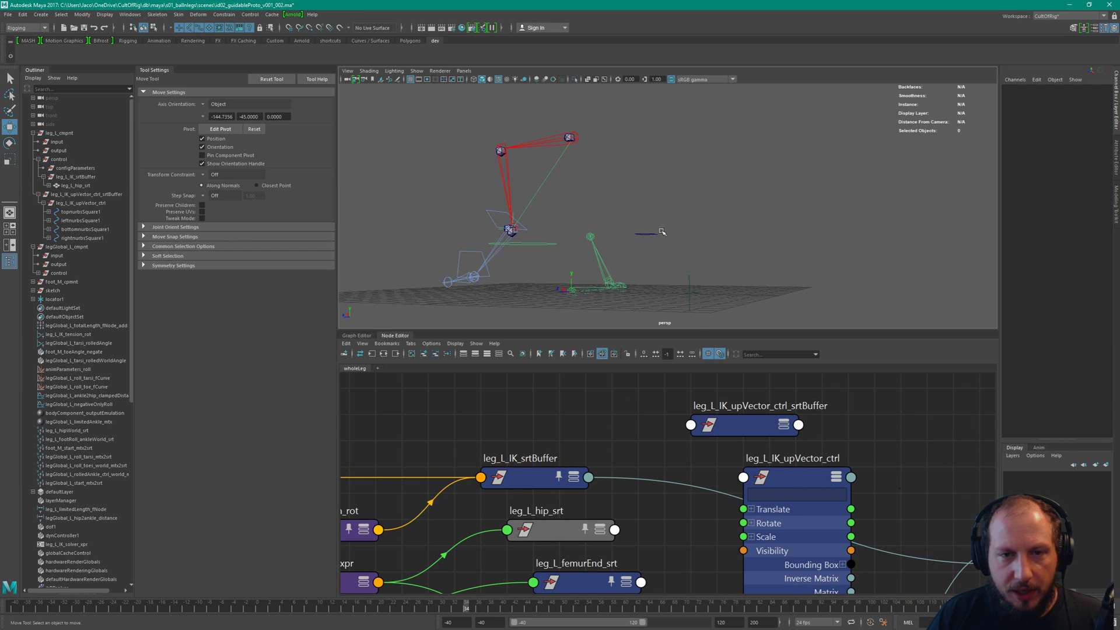
left_click(662, 233)
middle_click_drag(906, 483, 849, 477, "alt")
left_click(82, 203)
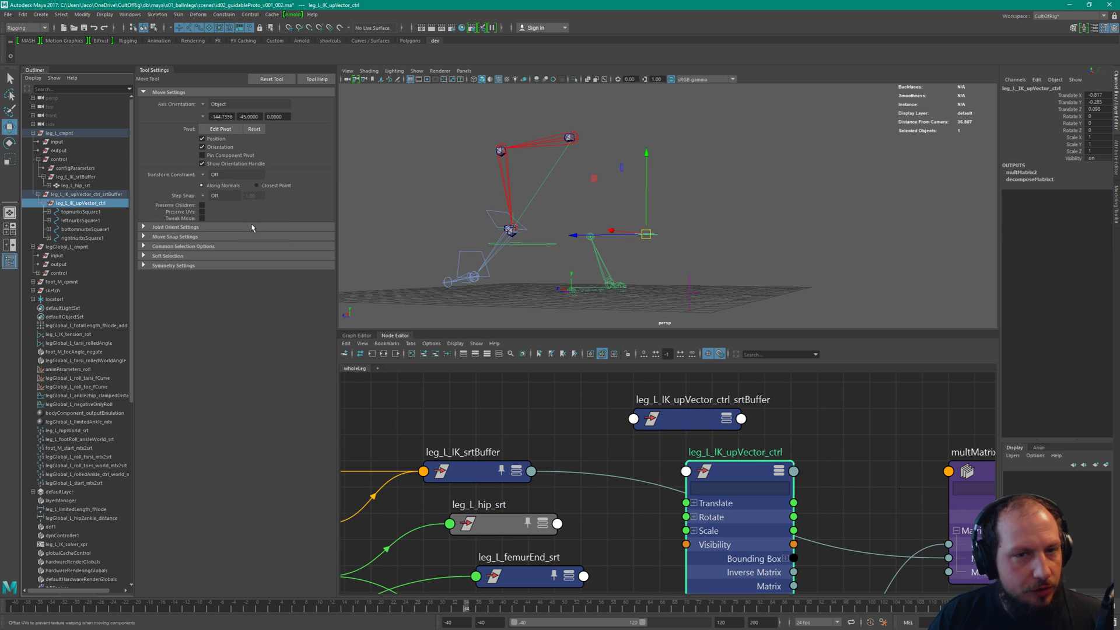
left_click_drag(715, 246, 687, 186, "alt")
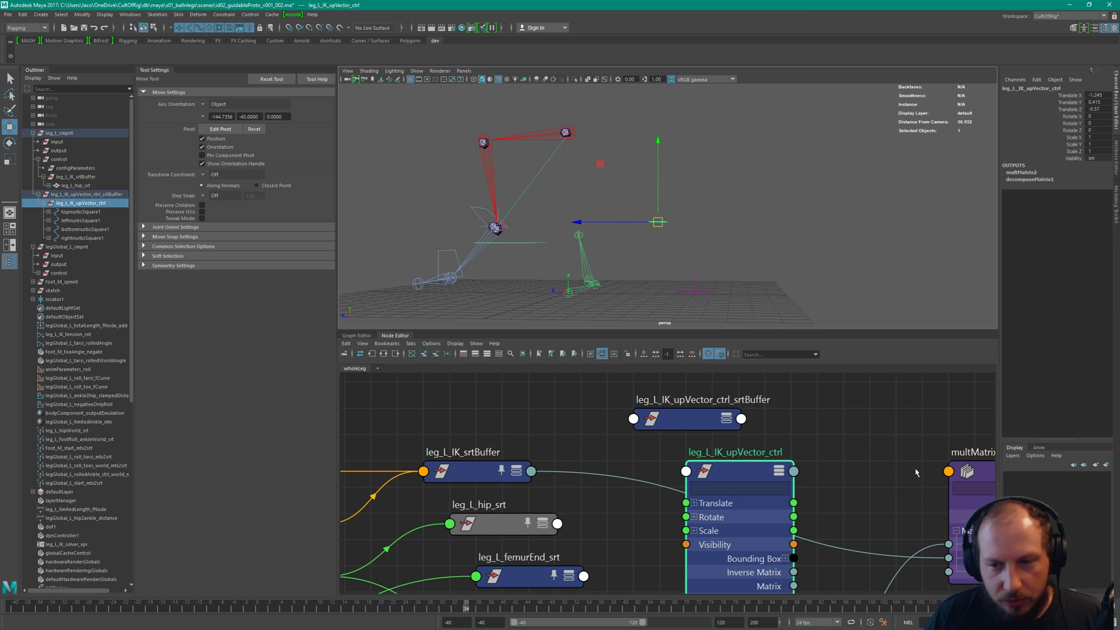
Collapse multMatrix2, decomposeMatrix1 and locator1 and move them closer to leg_L_IK_upVector_ctrl in the node graph
middle_click_drag(898, 443, 705, 429)
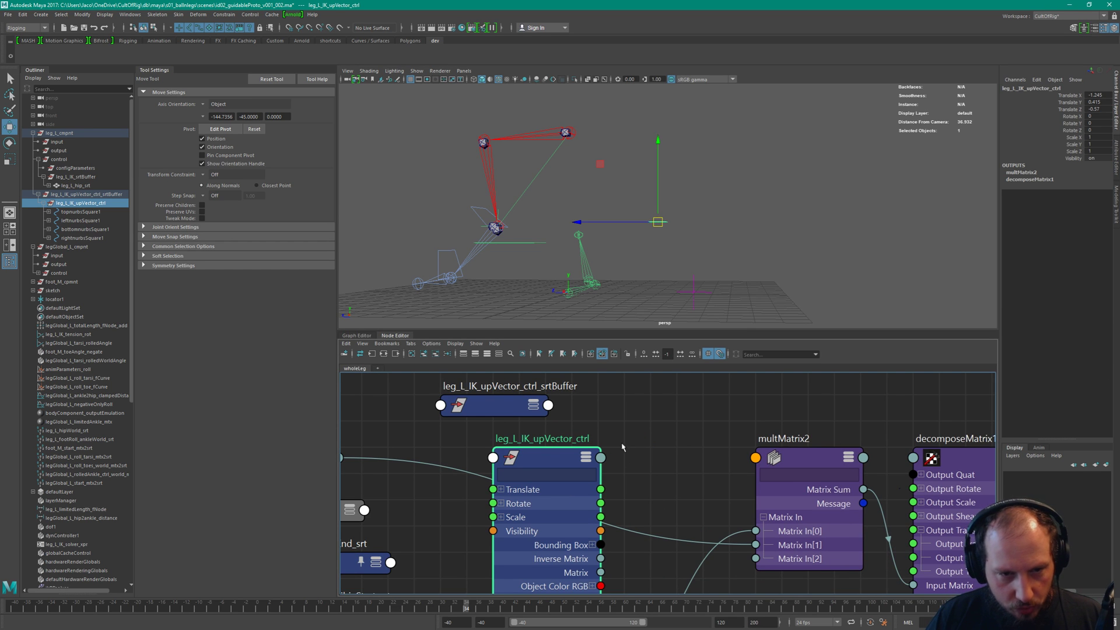
middle_click_drag(813, 434, 590, 429)
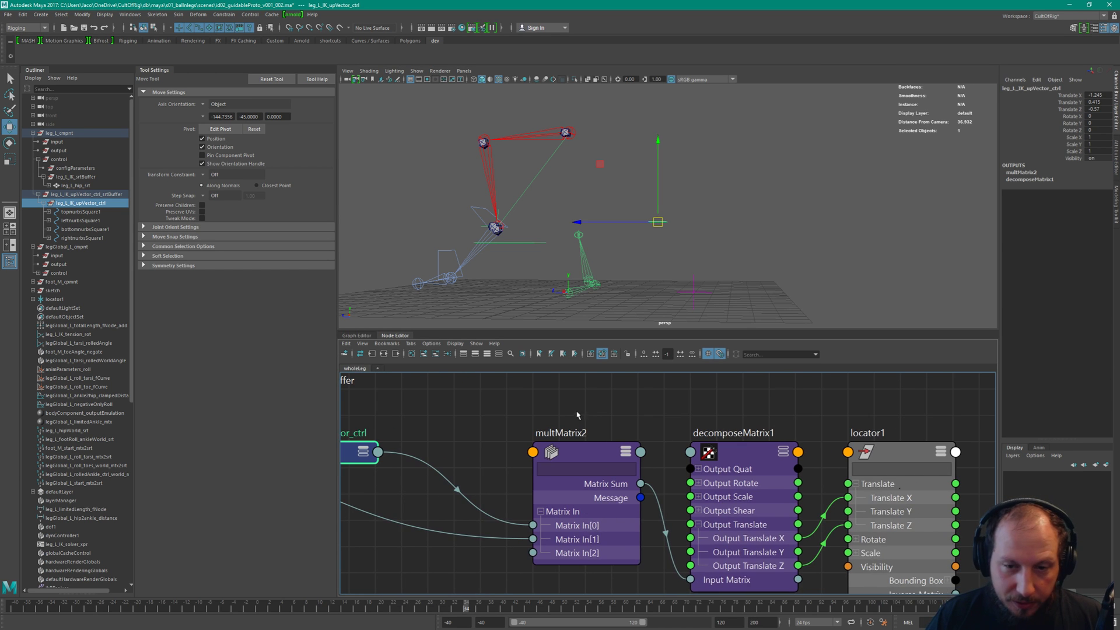
left_click_drag(577, 414, 907, 459)
key("1")
scroll(790, 492, "down", 5)
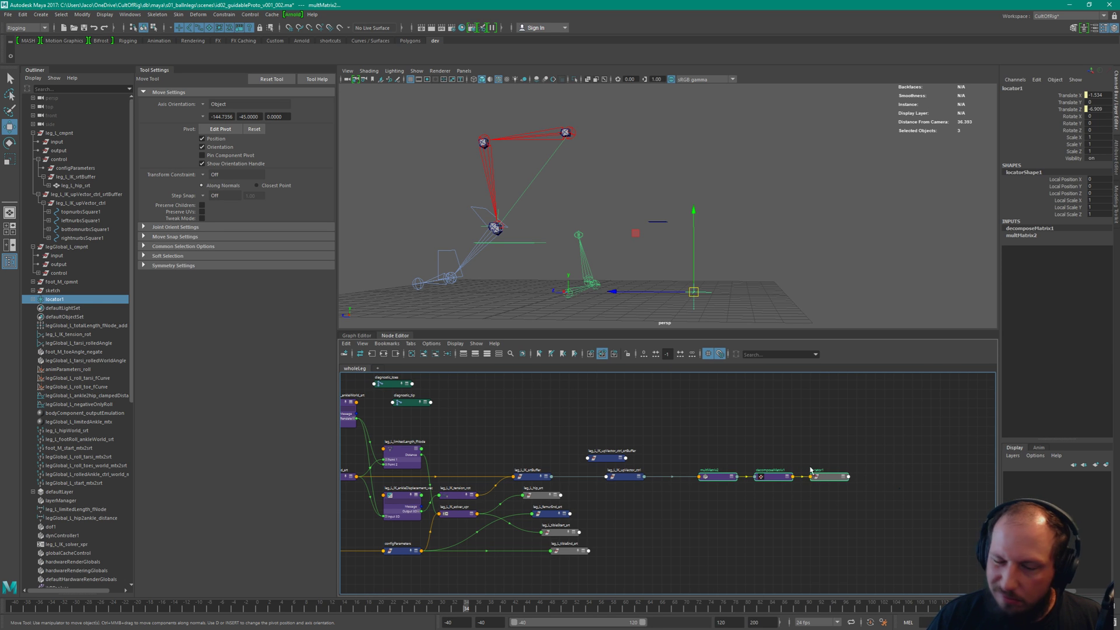
left_click_drag(834, 478, 806, 477)
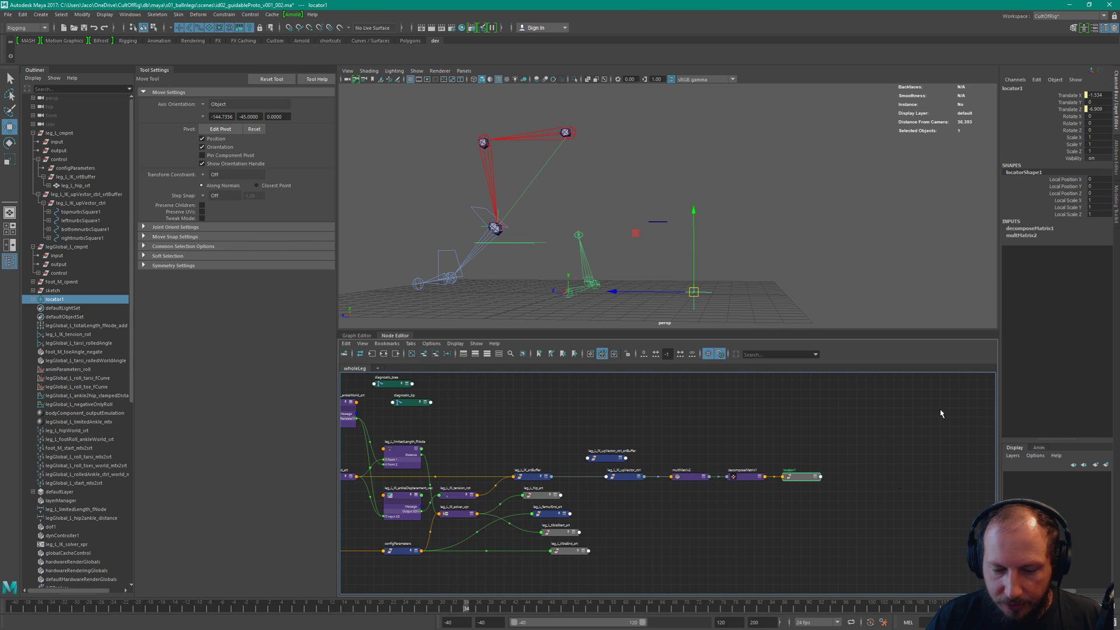
Expand decomposeMatrix1 to show its connected attributes and move locator1 farther from it in the node graph
scroll(941, 411, "up", 2)
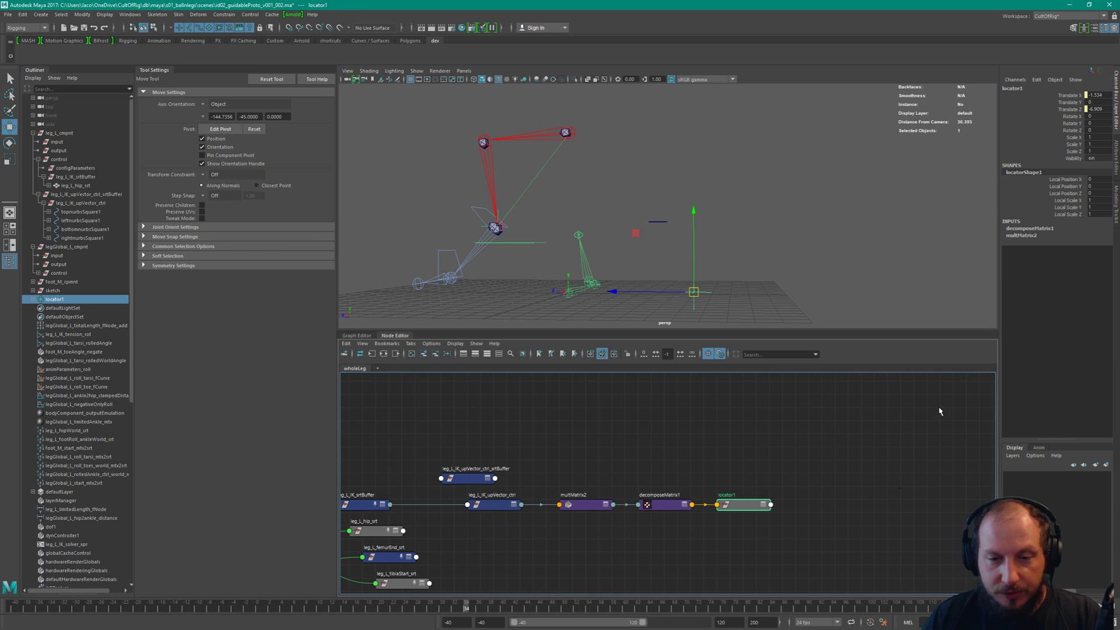
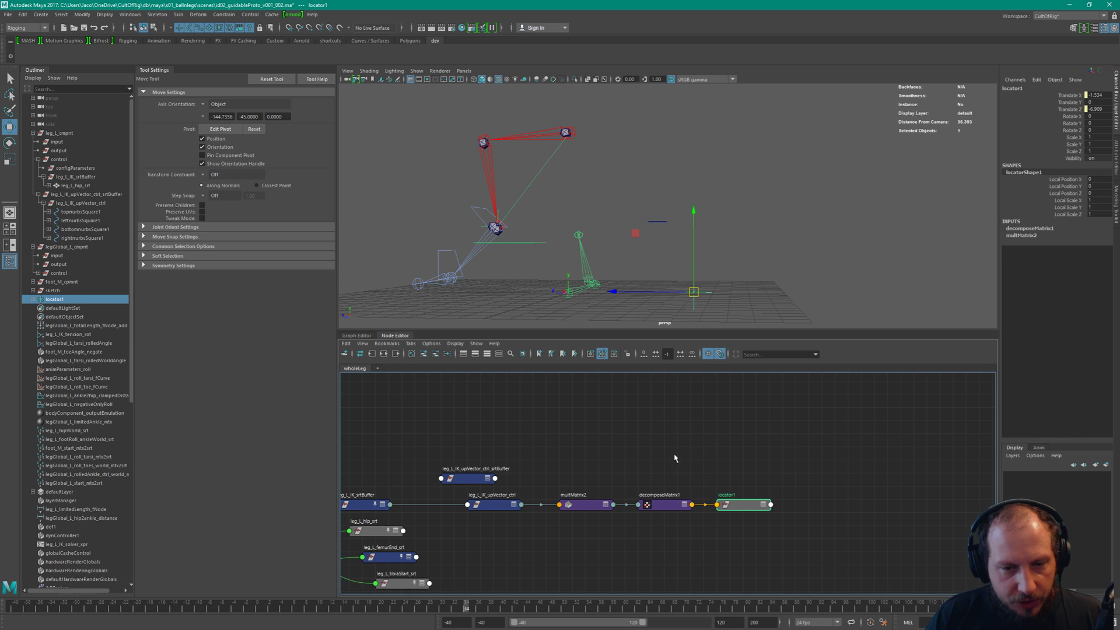
left_click(664, 504)
key("3")
middle_click_drag(735, 469, 751, 386)
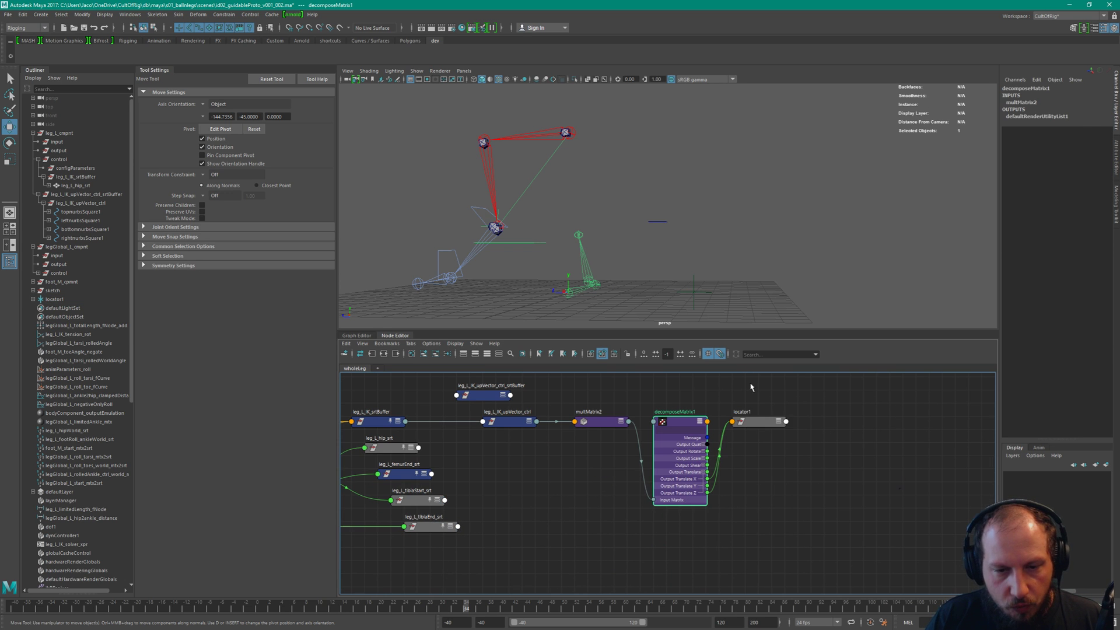
left_click_drag(757, 416, 790, 424)
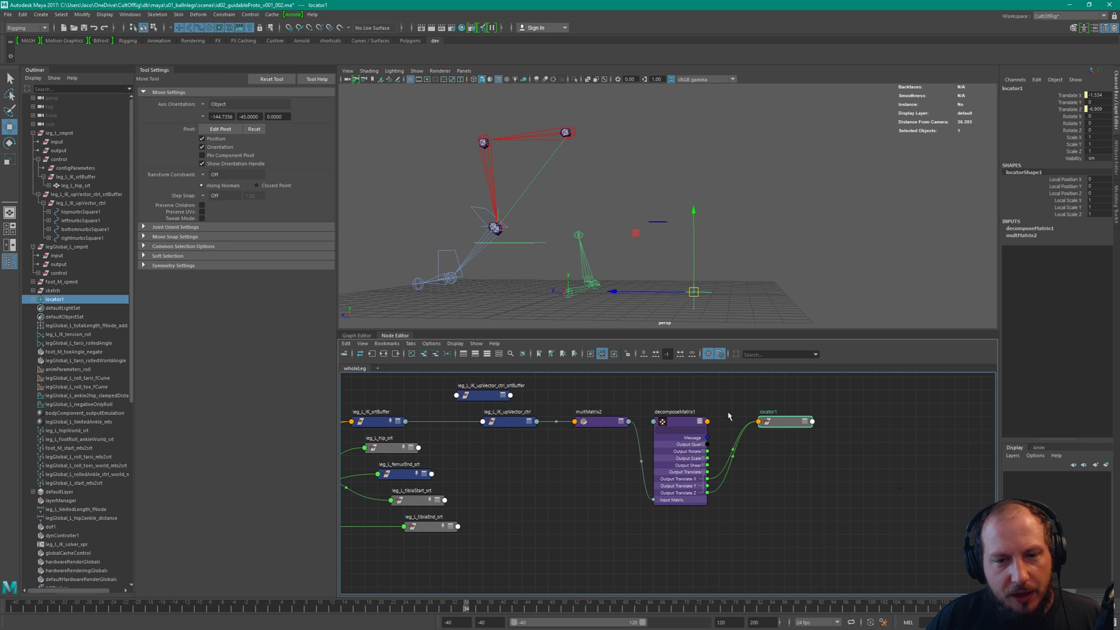
Examine leg_L_IK_srtBuffer's orientation in the viewport and the leg_L_IK_tension_rot node feeding it in the graph
left_click_drag(560, 172, 627, 209, "alt")
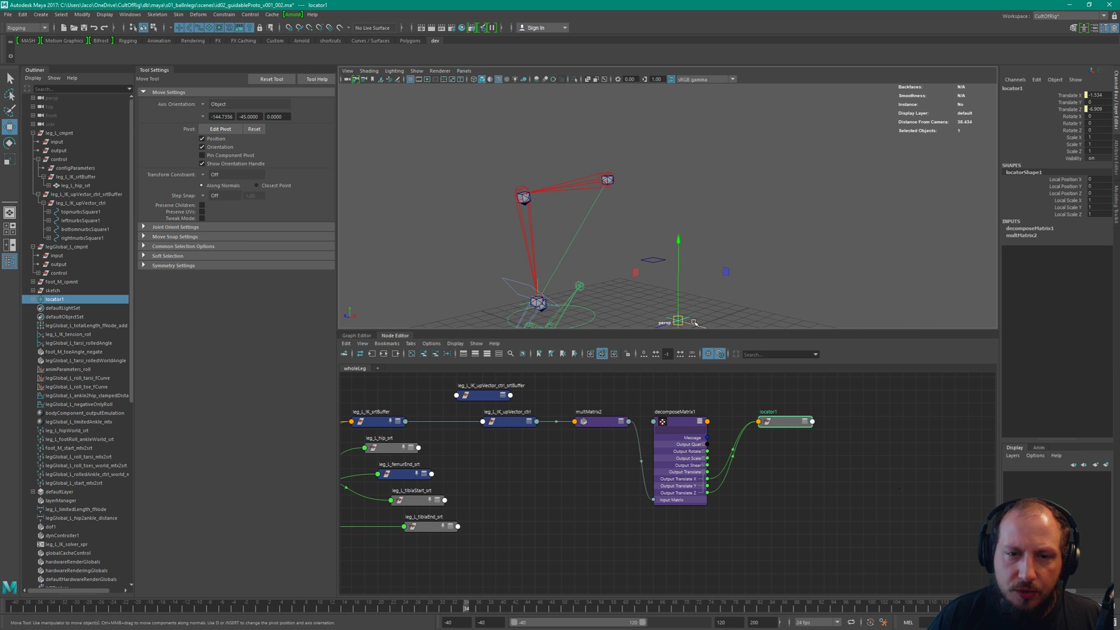
left_click_drag(652, 175, 570, 188, "alt")
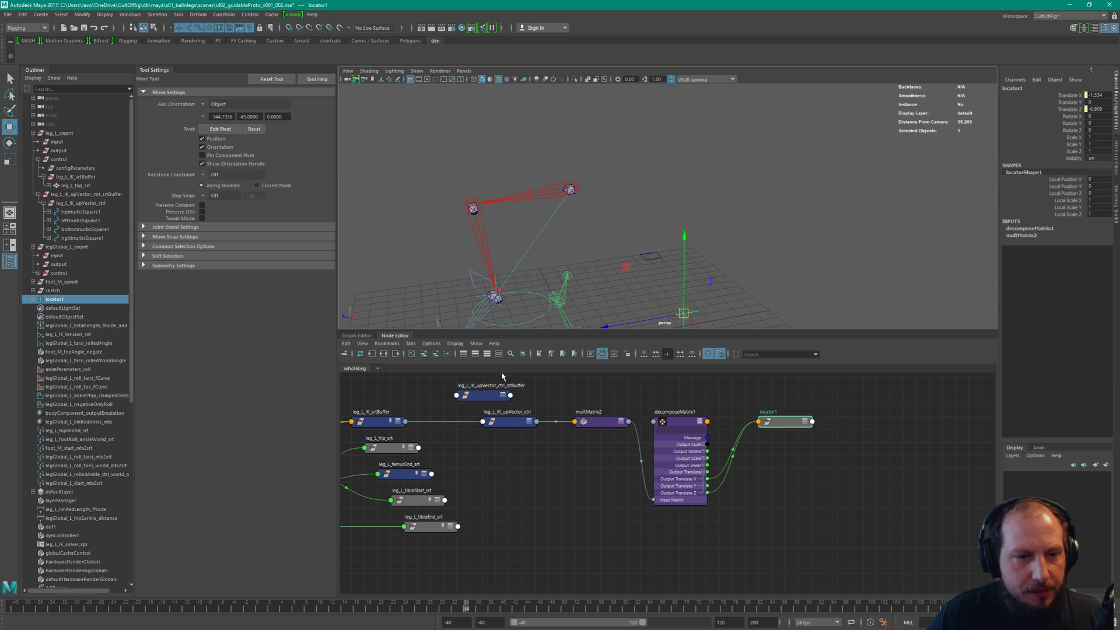
middle_click_drag(389, 423, 487, 444, "alt")
left_click(487, 443)
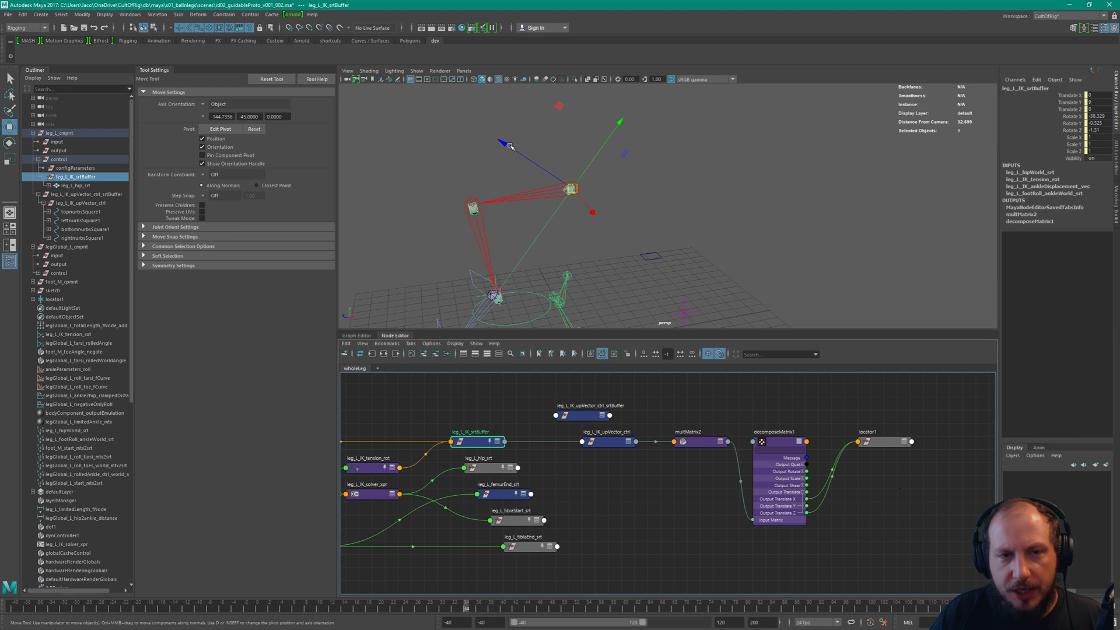
left_click_drag(559, 175, 736, 217, "alt")
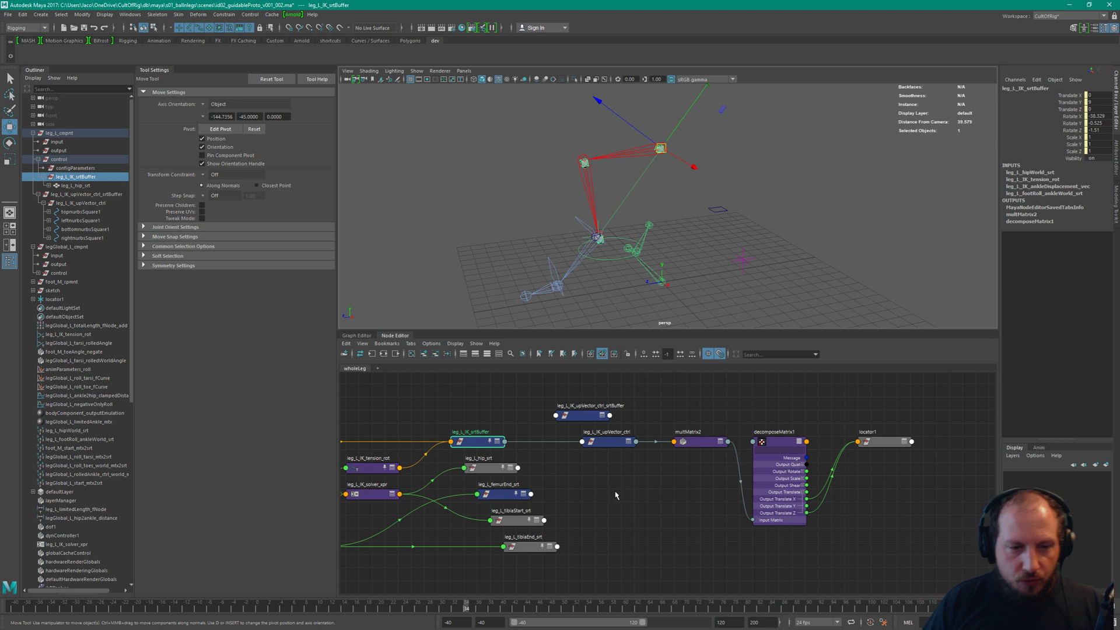
middle_click_drag(640, 509, 786, 492, "alt")
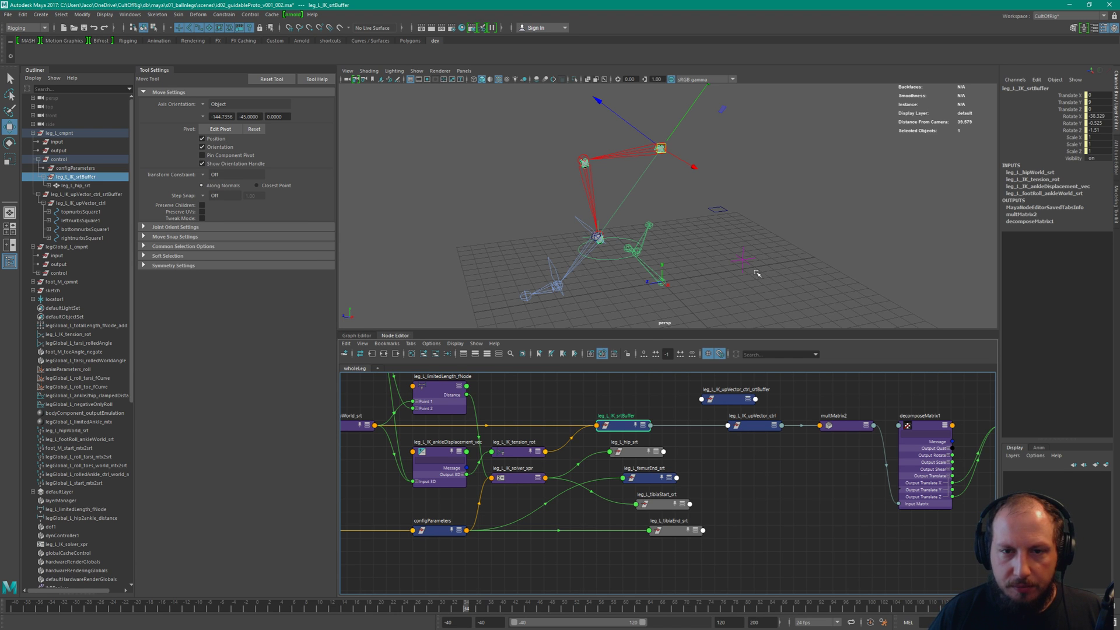
left_click(532, 451)
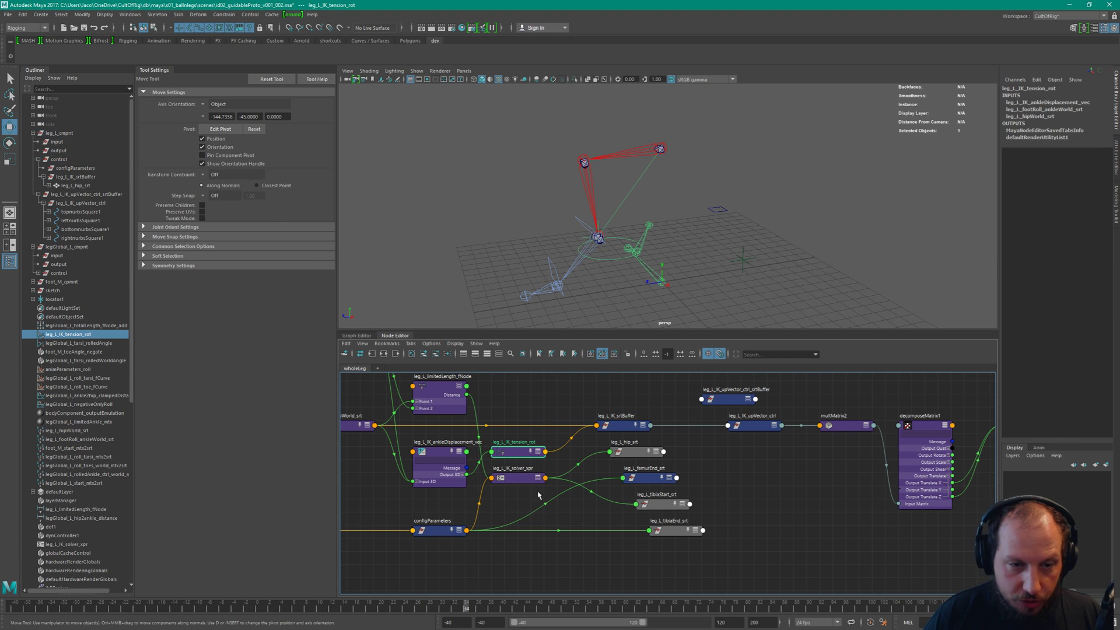
Create an angleBetween node, expand its attributes and place it below locator1 in the node graph
left_click(764, 488)
key("Tab")
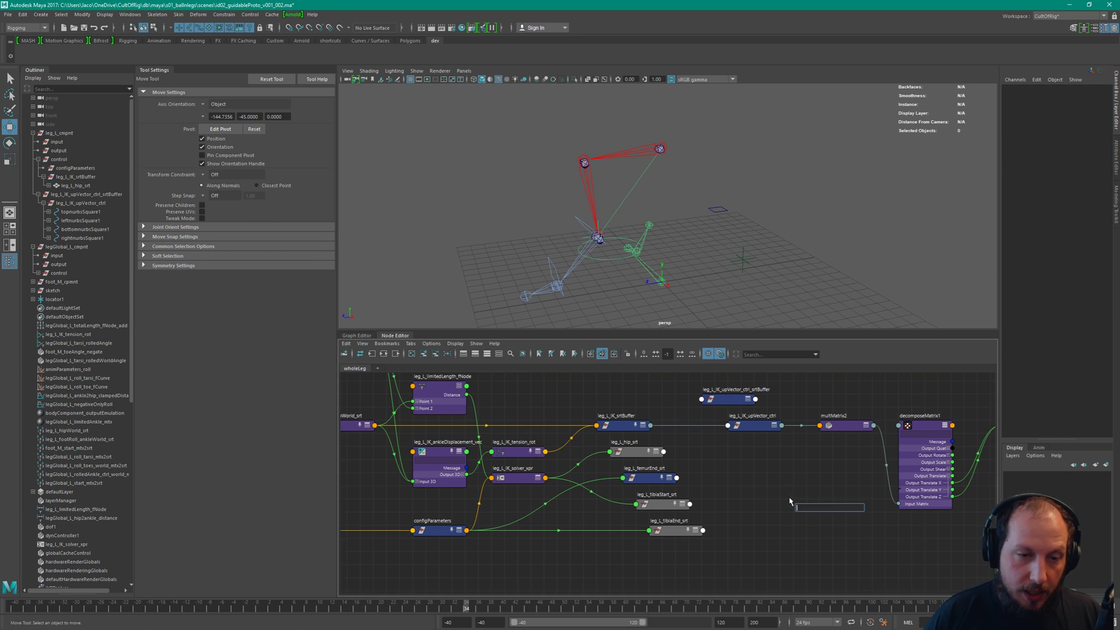
type("an")
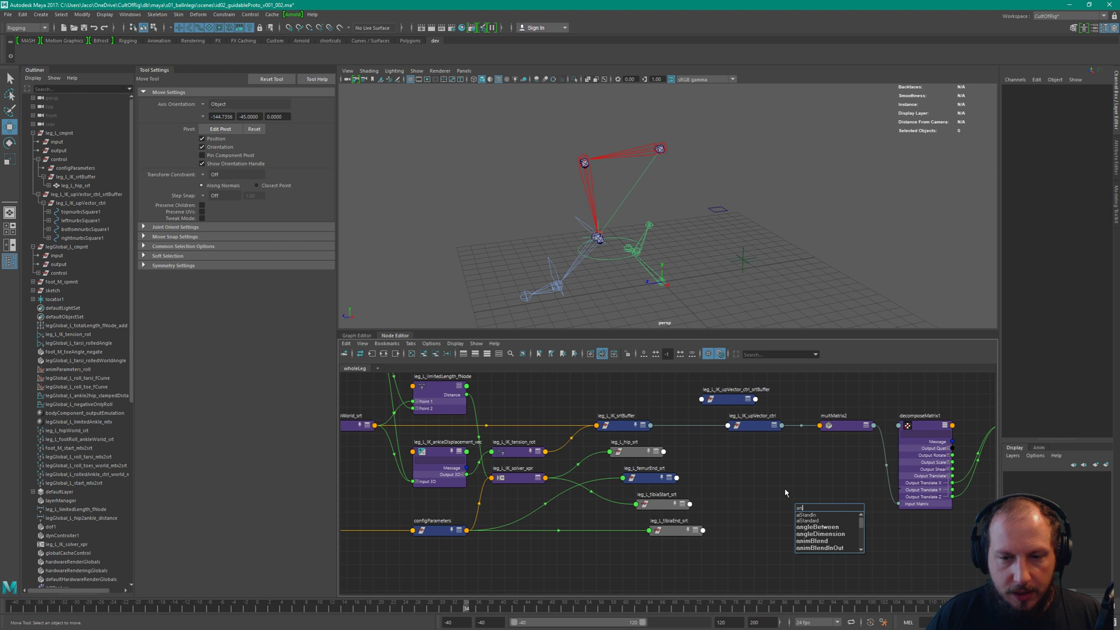
type("gle")
key("Return")
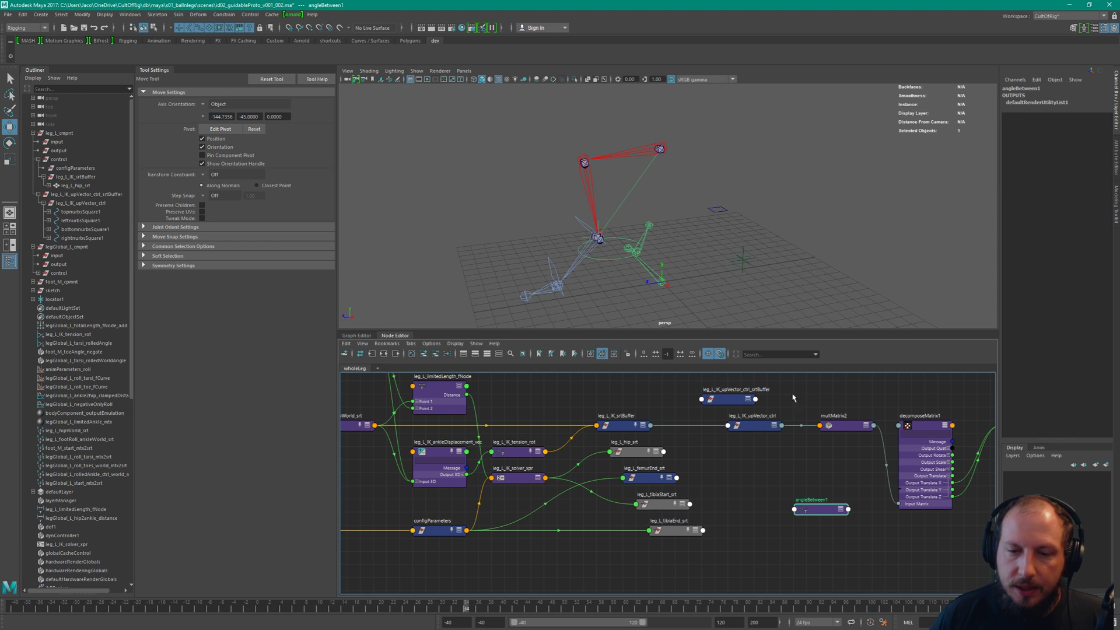
middle_click_drag(799, 525, 672, 518, "alt")
key("3")
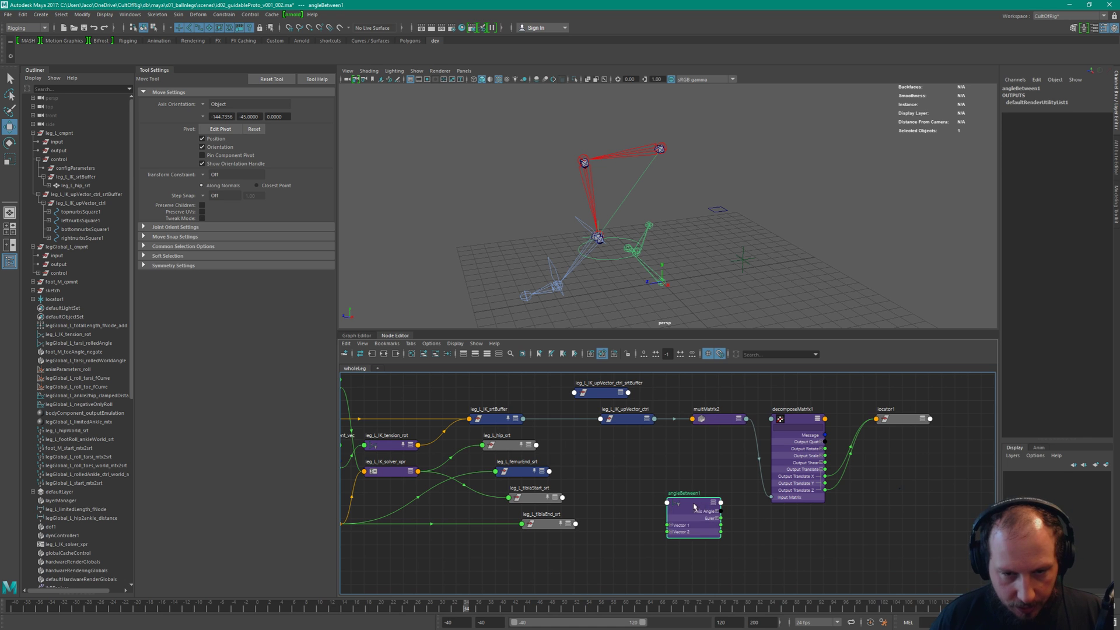
left_click_drag(690, 502, 909, 499)
middle_click_drag(896, 483, 789, 468, "alt")
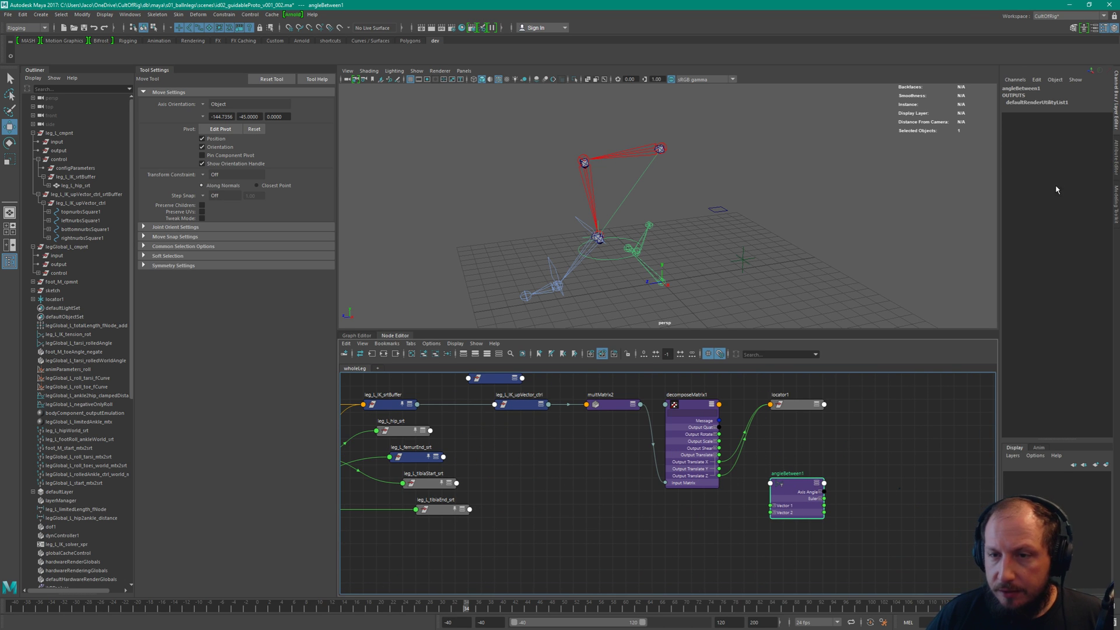
Set Vector 1 of angleBetween1 to 0, 0, -1
key("ctrl+a")
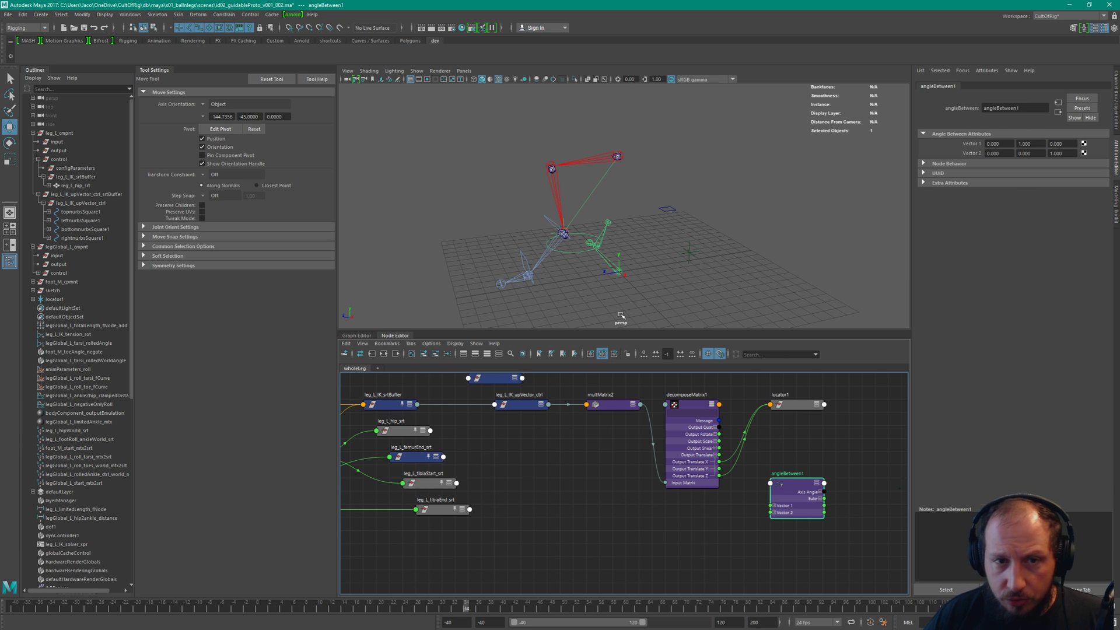
left_click(1025, 144)
type("0")
key("Tab")
type("-1")
key("Return")
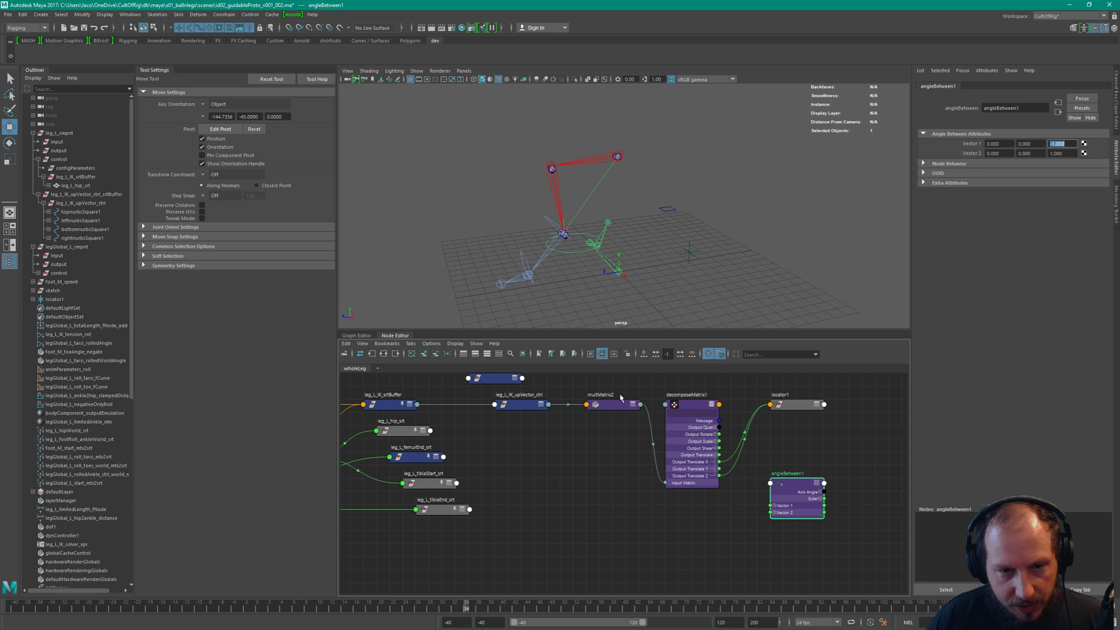
Connect decomposeMatrix1's Output Translate to angleBetween1's Vector 2 and expand the Euler output into its X, Y and Z components
right_click_drag(689, 507, 796, 492, "alt")
middle_click_drag(796, 491, 733, 479, "alt")
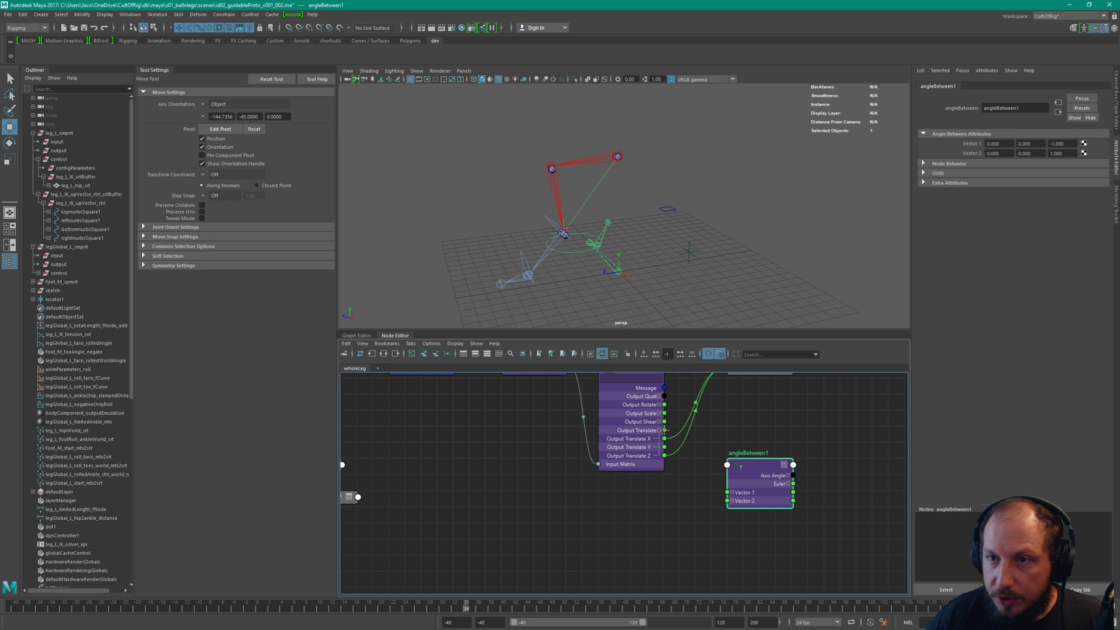
left_click_drag(664, 430, 728, 500)
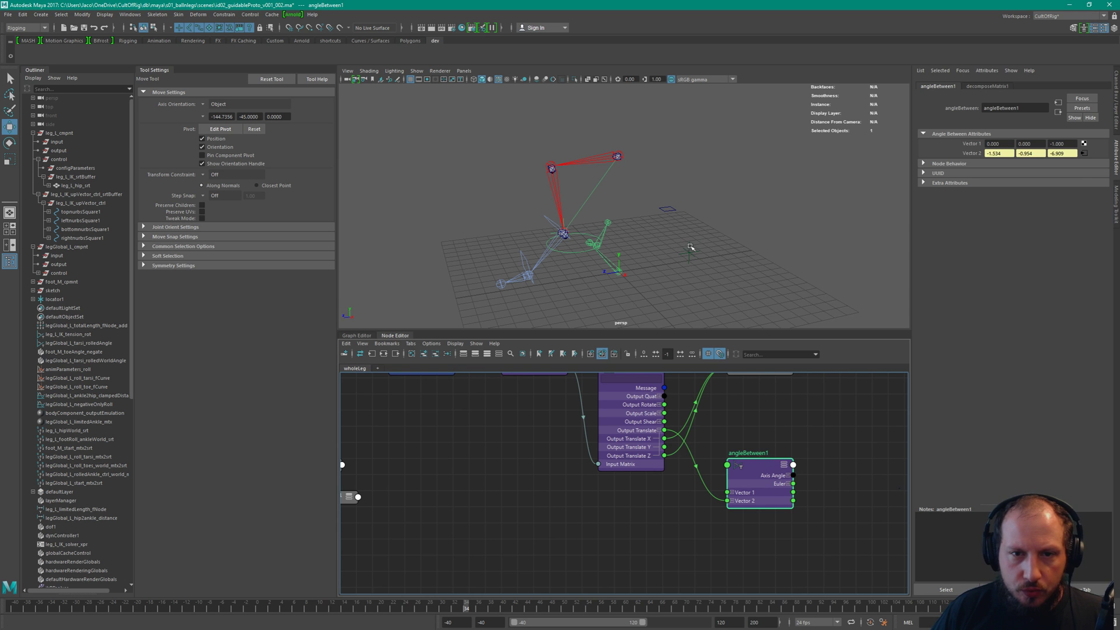
left_click(789, 484)
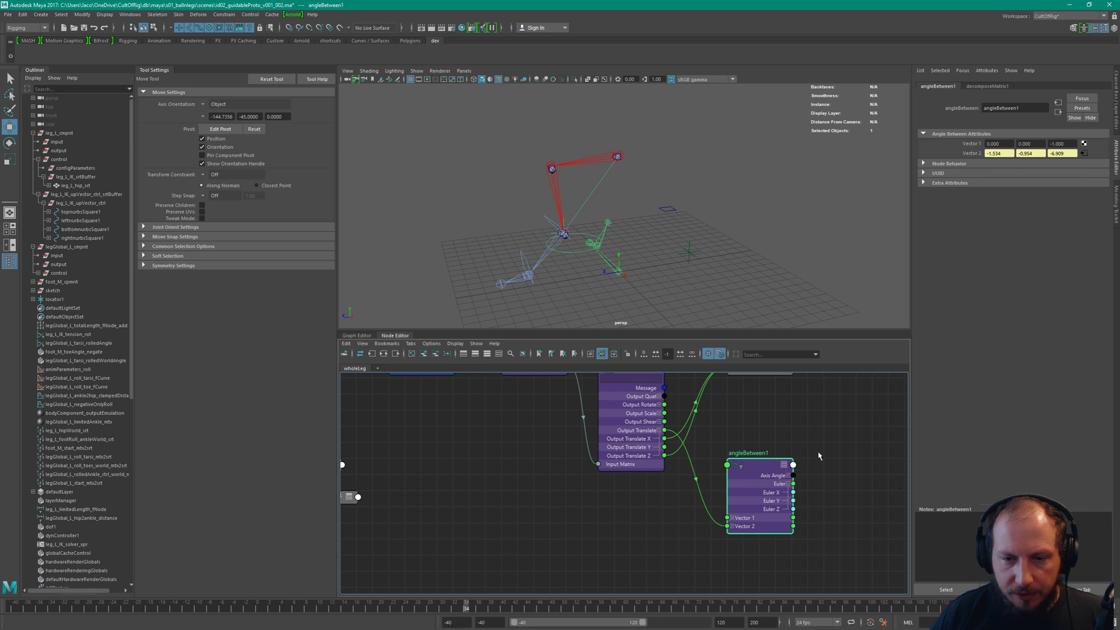
Cut the connections from decomposeMatrix1 to locator1 and move locator1 away from it in the node graph
middle_click_drag(761, 447, 680, 511, "alt")
left_click_drag(601, 452, 637, 470, "ctrl+alt+shift")
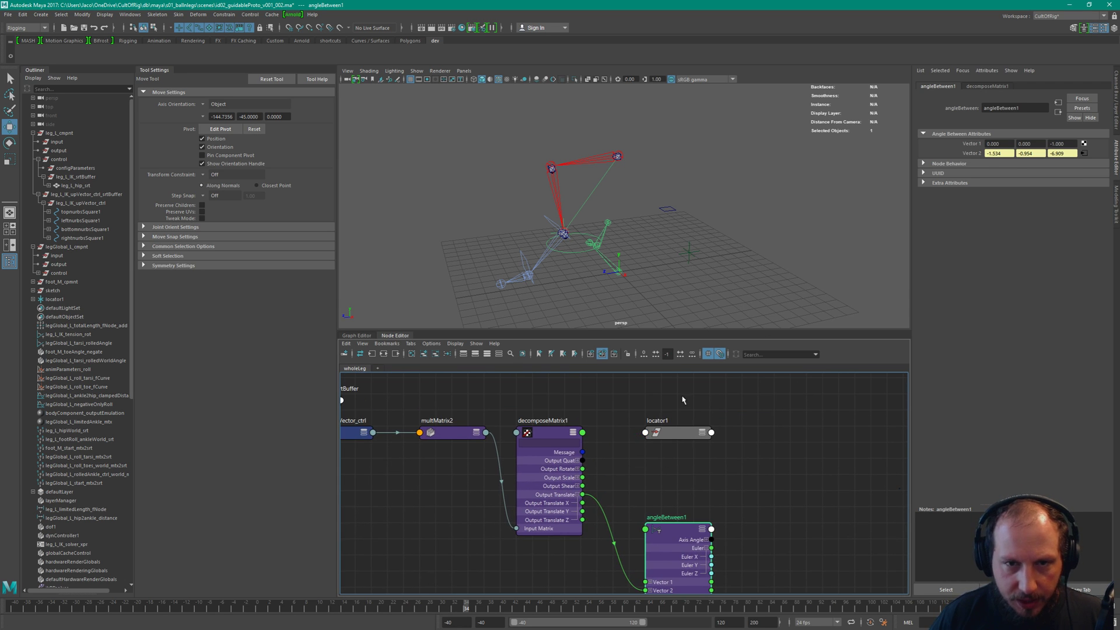
left_click(669, 426)
left_click_drag(669, 422, 798, 471)
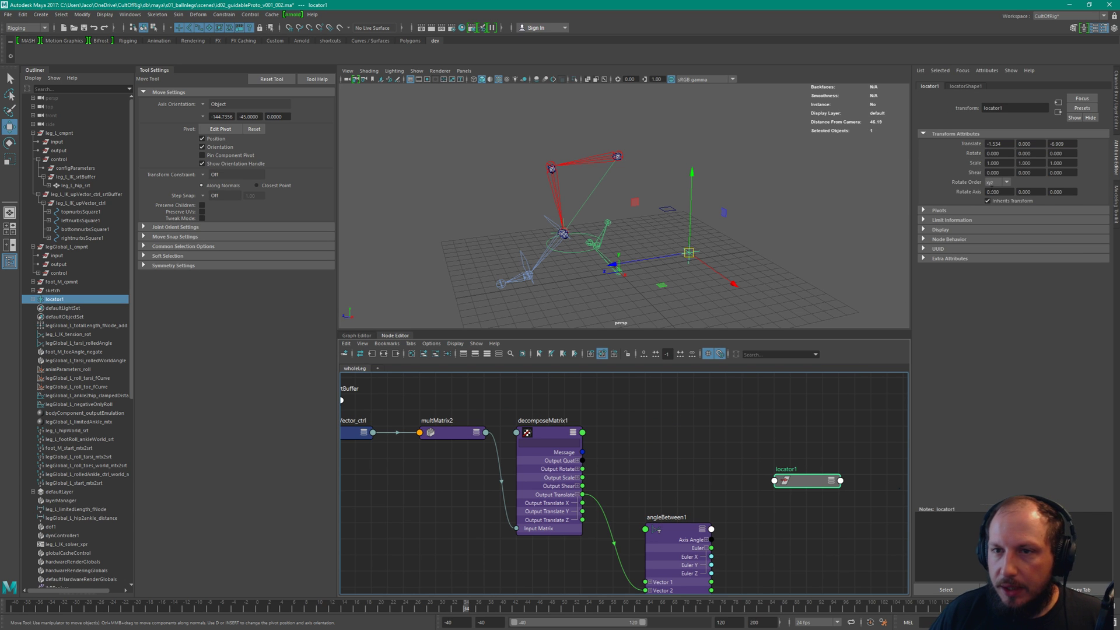
Reset locator1's Translate to 0, 0, 0, then expand its node and place it beside angleBetween1
left_click_drag(1005, 144, 946, 149)
type("0")
key("Tab")
key("Tab")
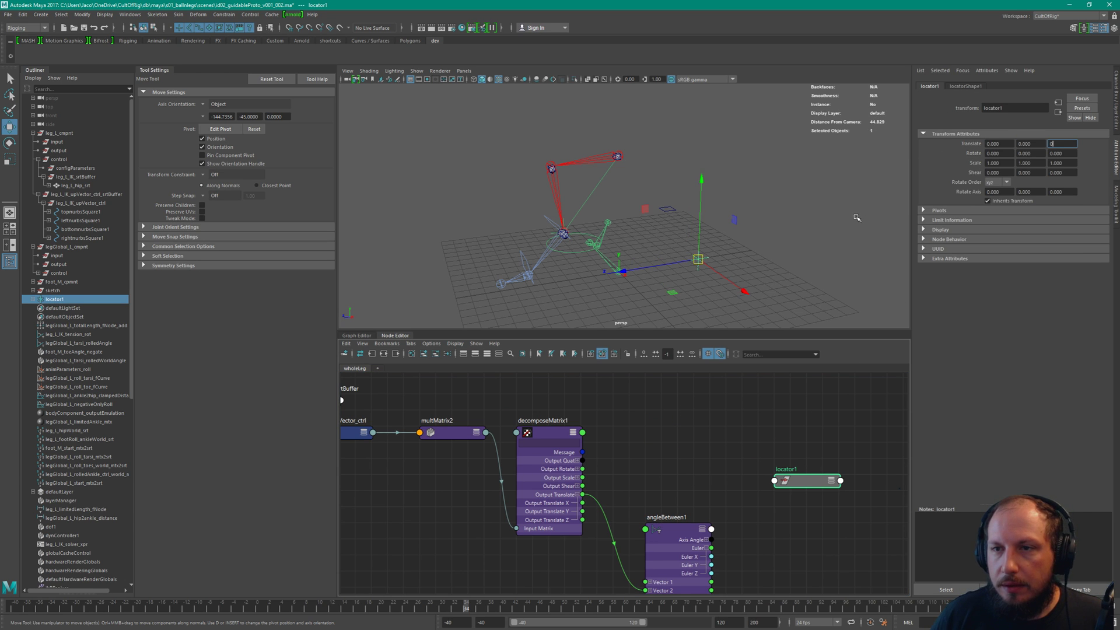
type("0")
key("Return")
middle_click_drag(767, 446, 758, 411, "alt")
key("3")
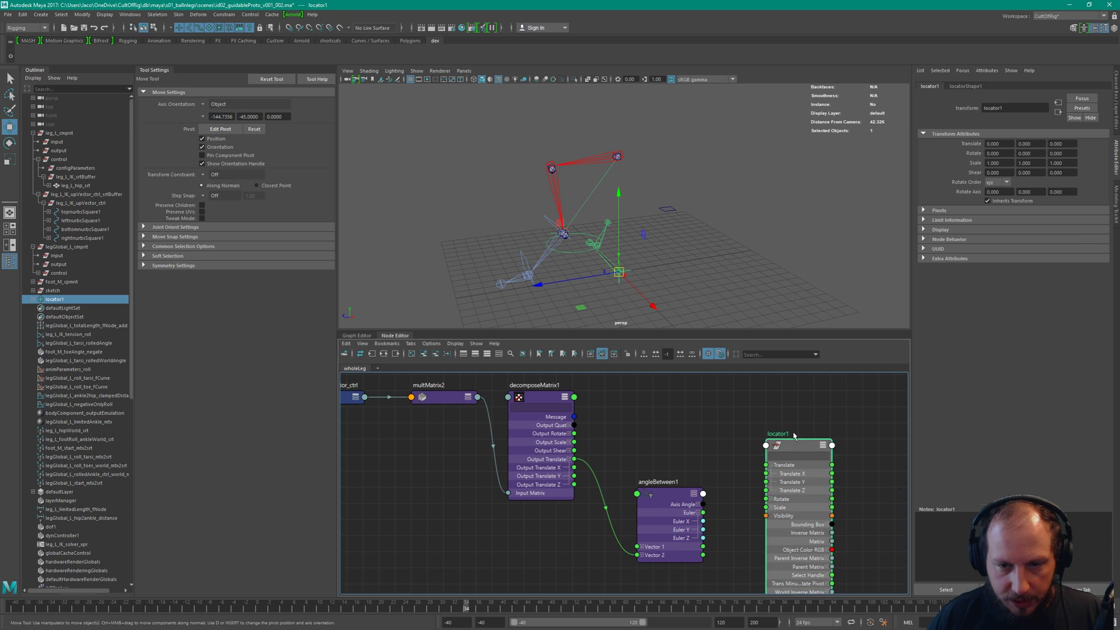
left_click_drag(794, 445, 777, 493)
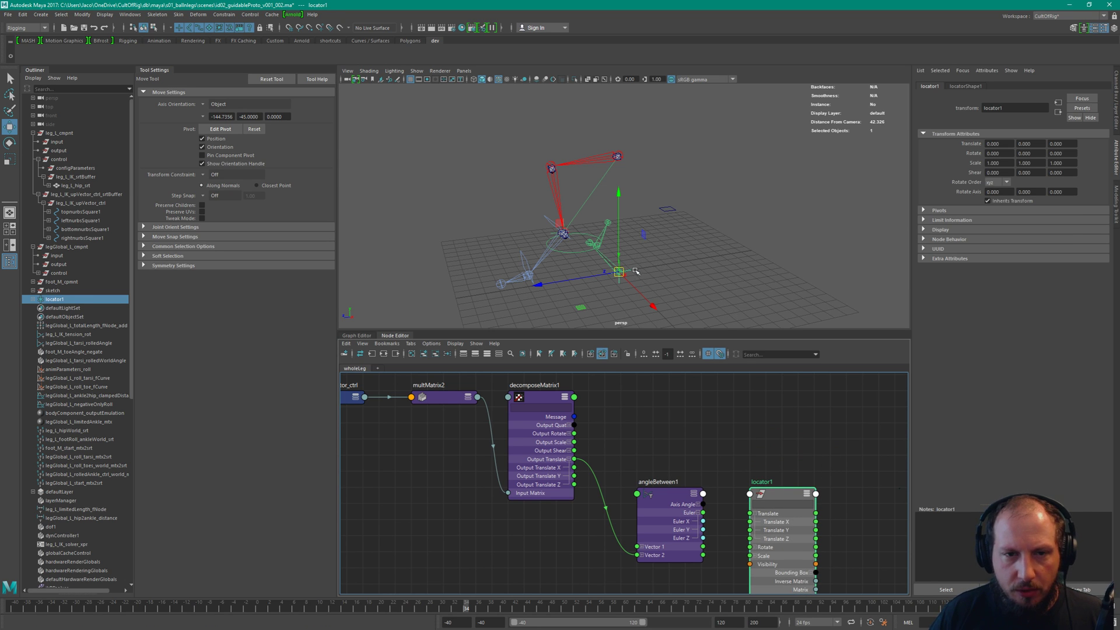
Move locator1 to about -5.607 in Translate Z and connect angleBetween1's Euler output to its Rotate
left_click_drag(557, 283, 743, 253)
scroll(742, 252, "up", 4)
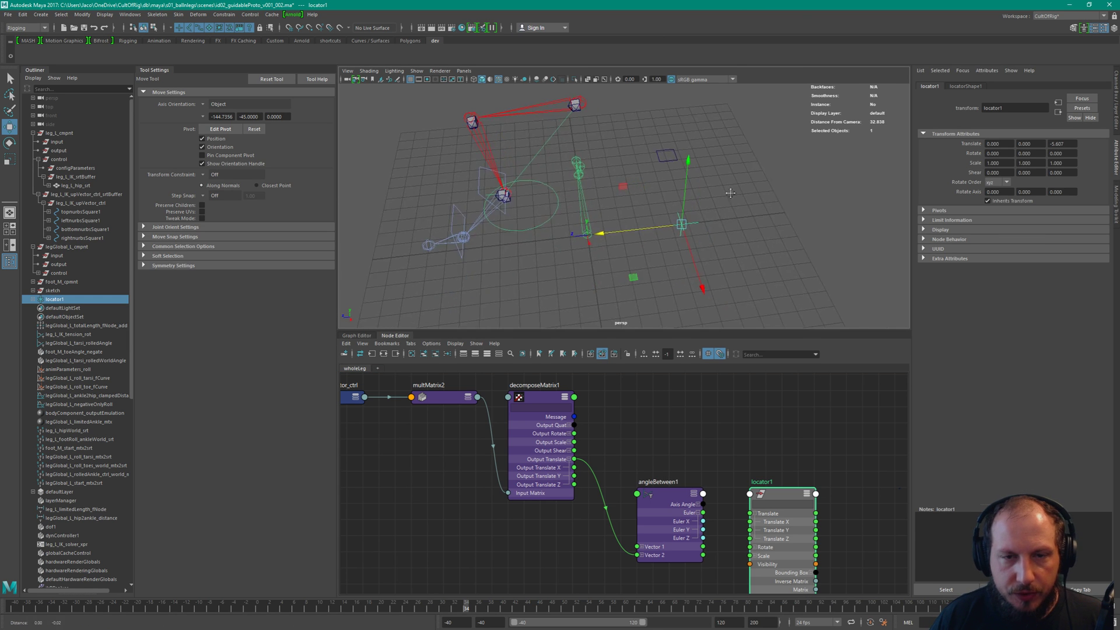
scroll(730, 193, "up", 6)
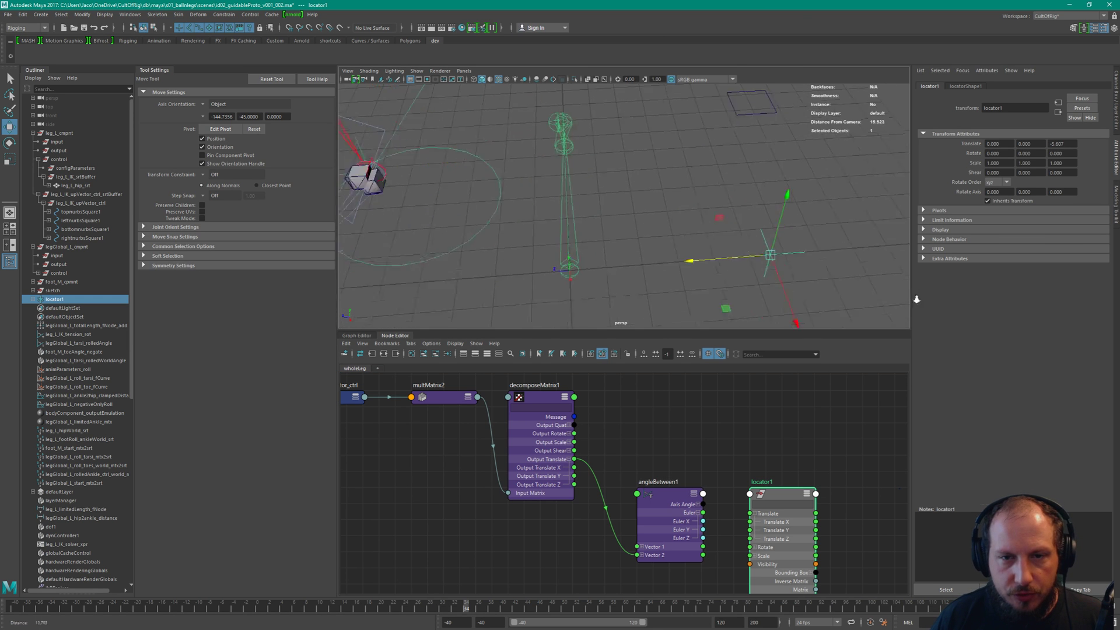
left_click_drag(767, 186, 769, 221, "alt")
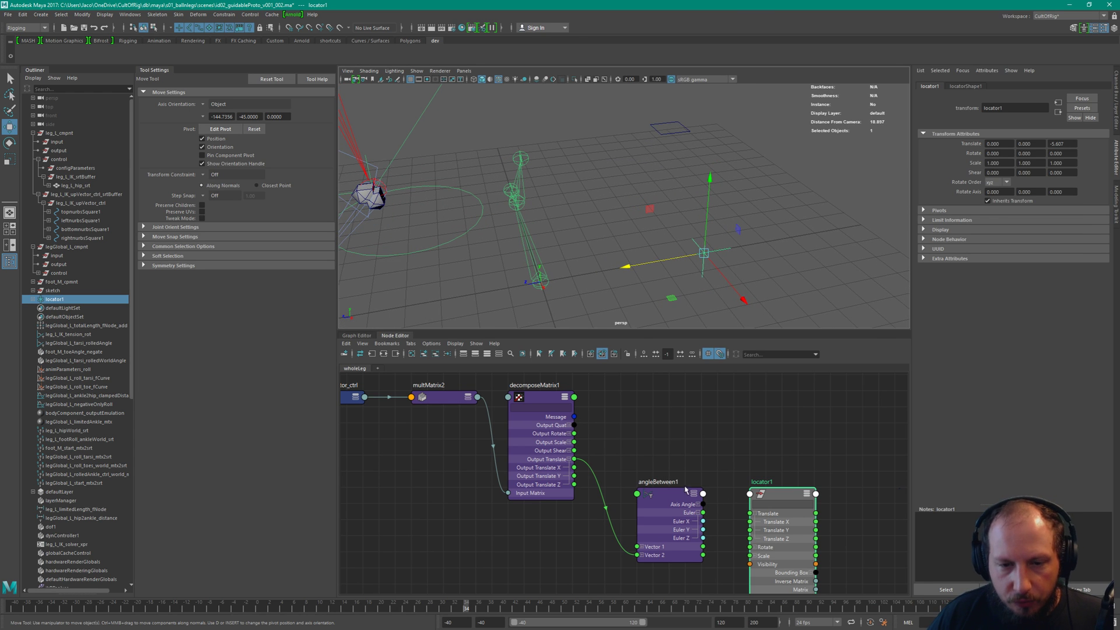
left_click_drag(703, 512, 750, 547)
Select leg_L_IK_upVector_ctrl and move it to about -1.866, 0.636, -0.21 in Translate to test the locator's rotation
left_click_drag(680, 136, 722, 220, "alt")
left_click(669, 133)
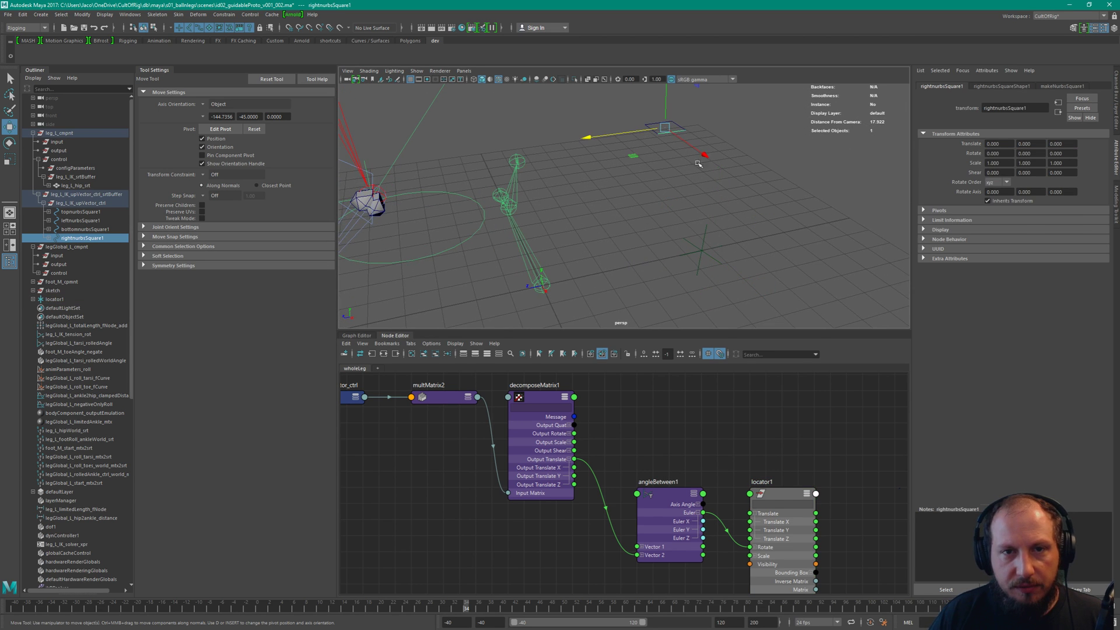
left_click_drag(692, 179, 714, 209, "alt")
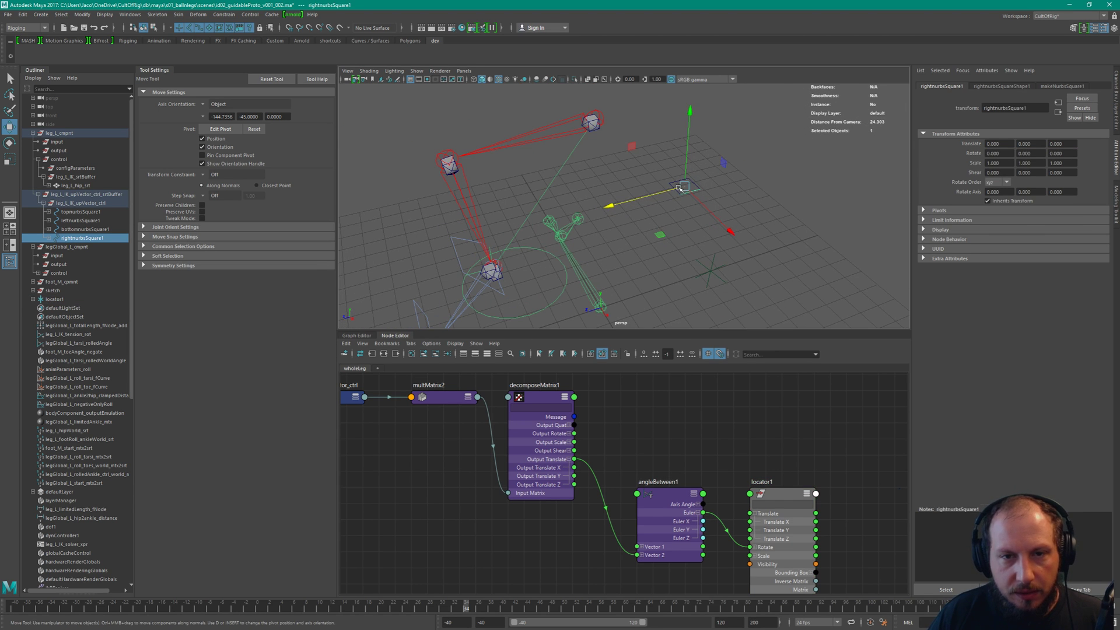
left_click(645, 262)
left_click_drag(652, 175, 743, 203)
key("Up")
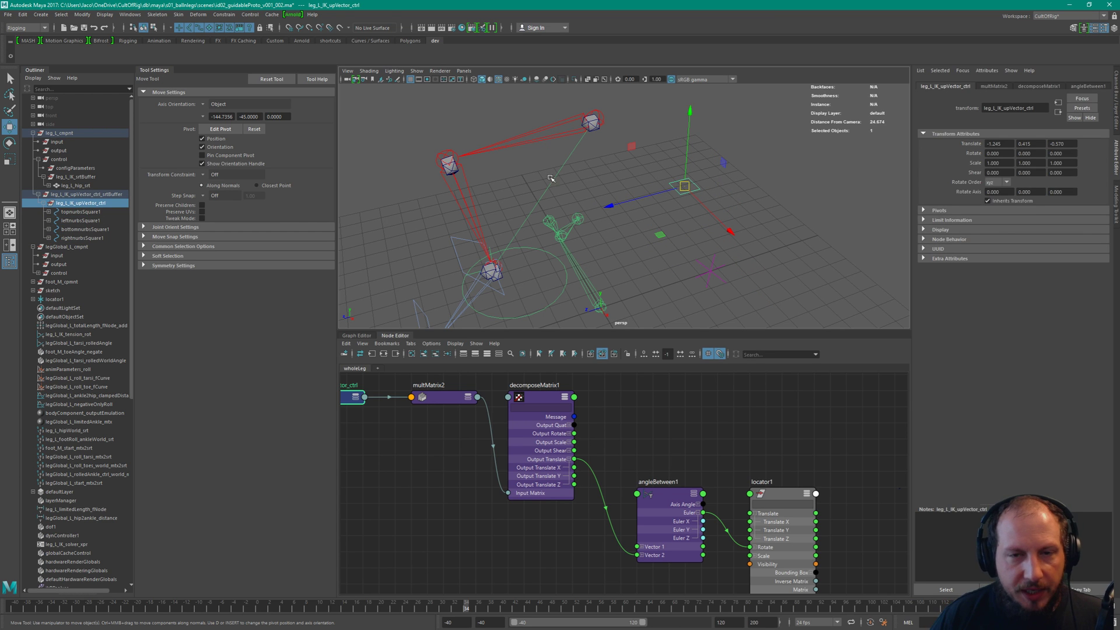
left_click_drag(686, 189, 767, 193)
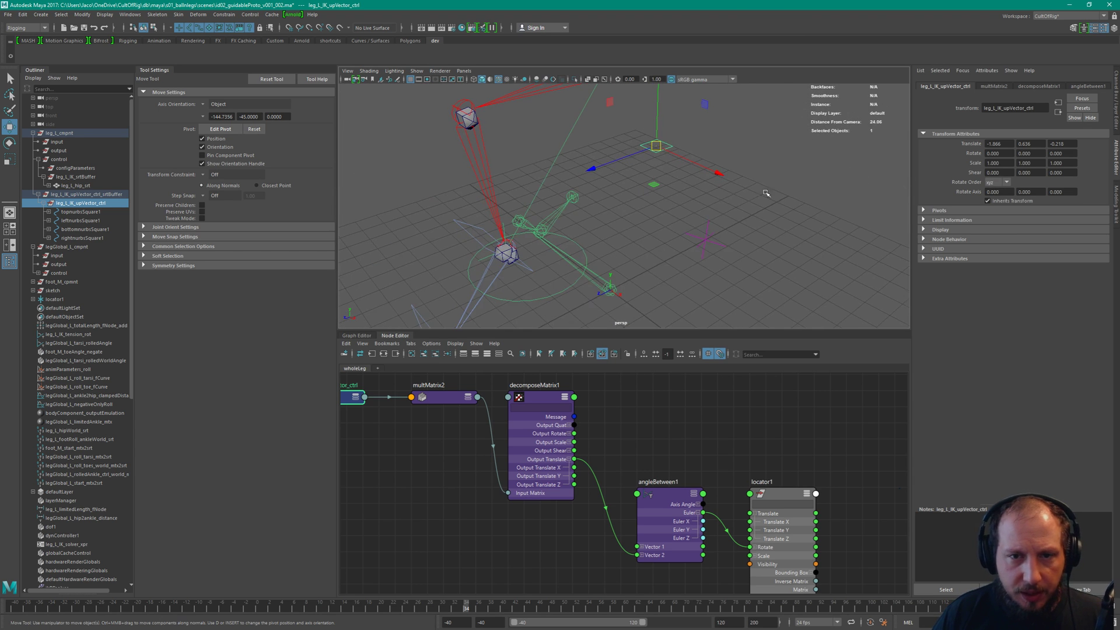
Examine decomposeMatrix1's input matrix and output values alongside the up-vector control's placement relative to the leg
left_click_drag(698, 174, 708, 136, "alt")
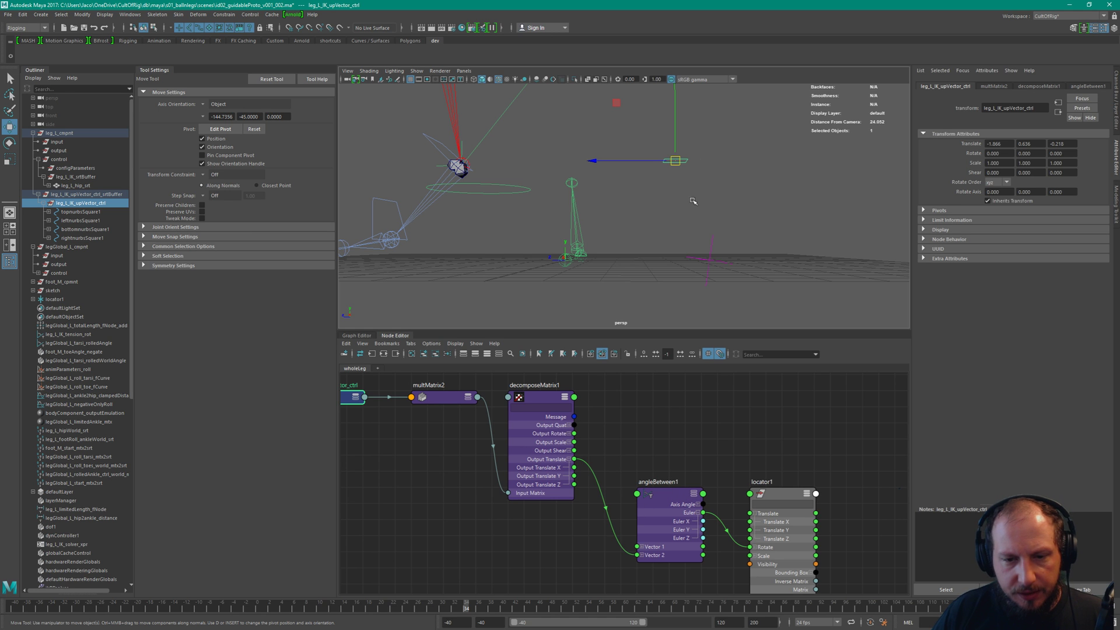
mouse_move(683, 187)
left_mouse_down("alt")
mouse_move(670, 192)
mouse_move(679, 207)
left_mouse_up("alt")
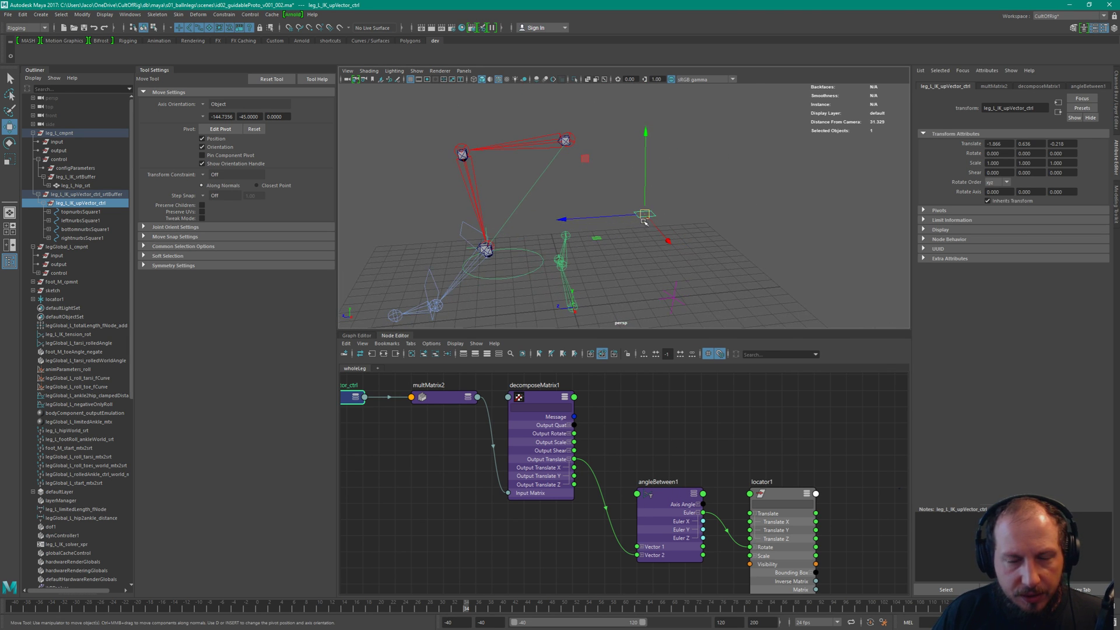
double_click(540, 399)
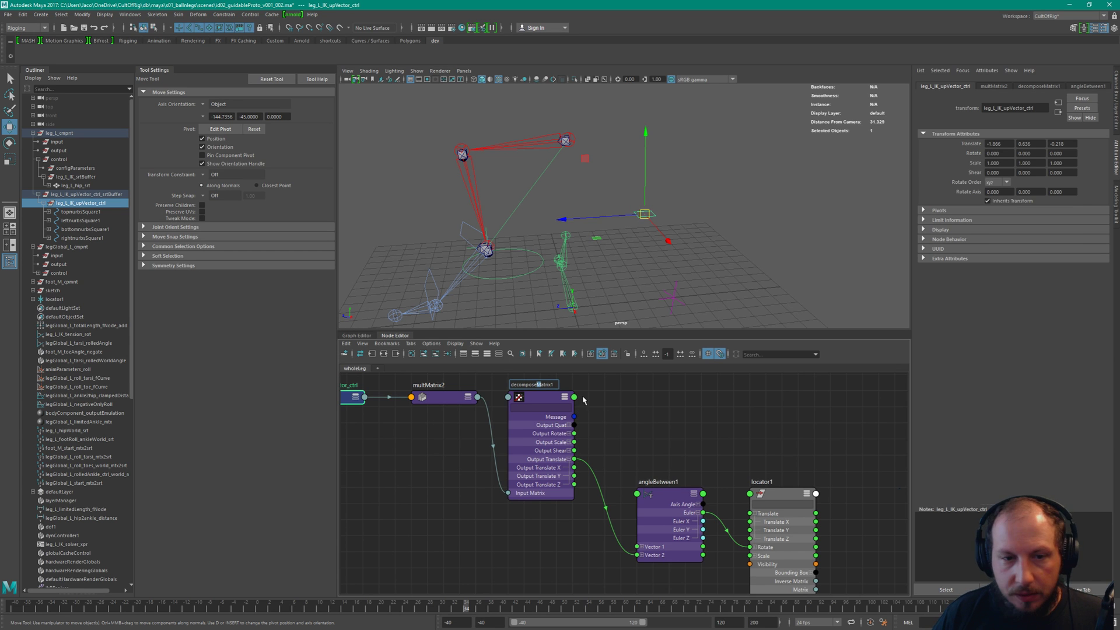
left_click(564, 436)
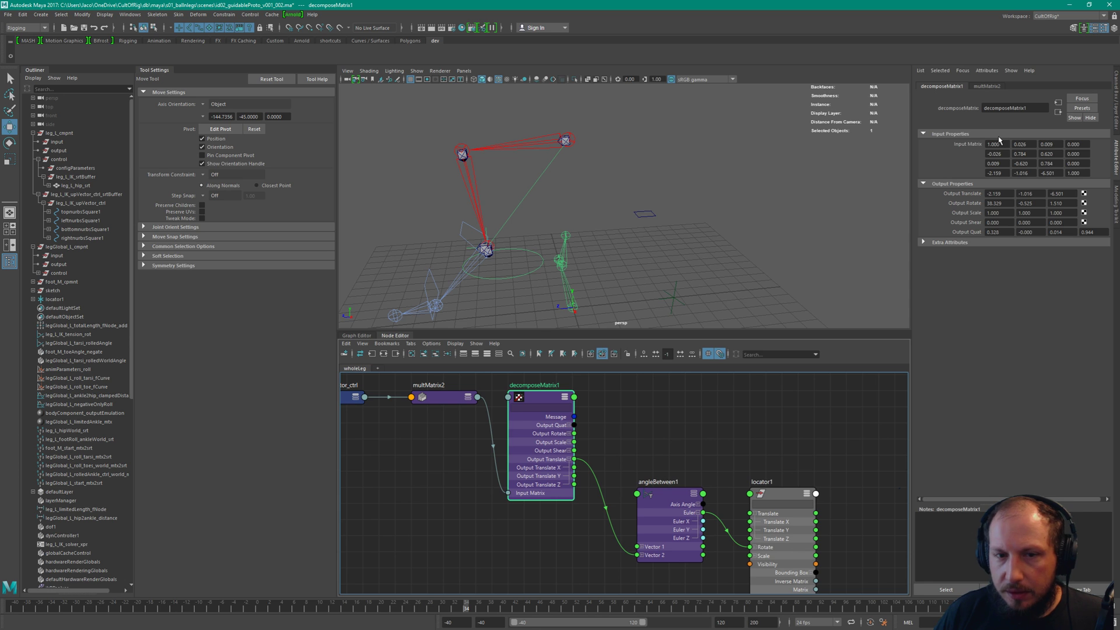
middle_click_drag(422, 474, 707, 520)
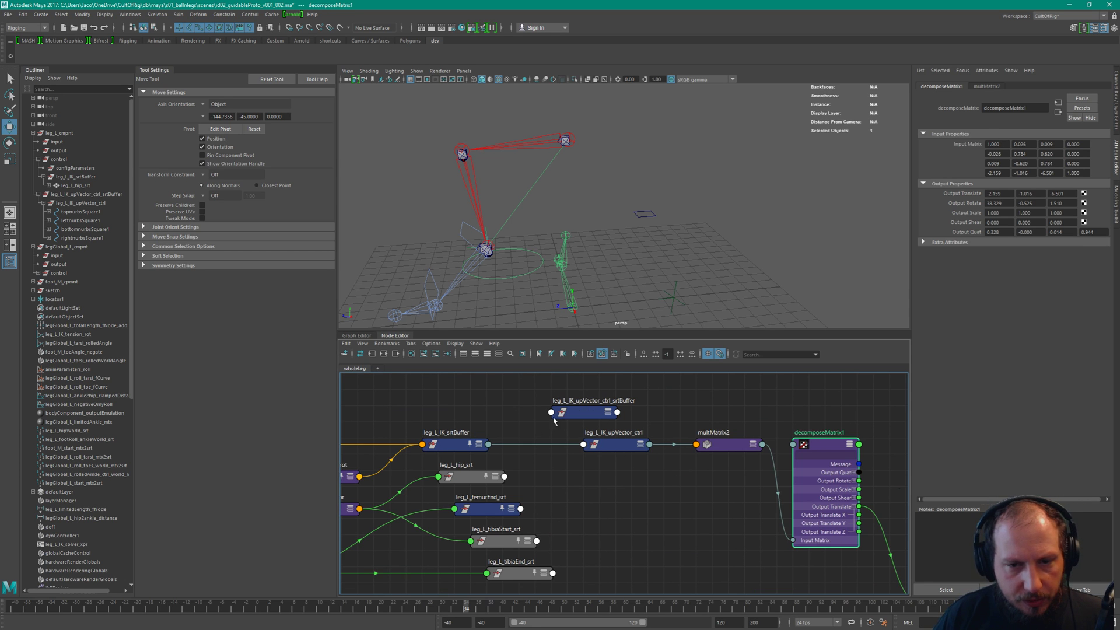
left_click_drag(679, 243, 805, 324, "alt")
middle_click_drag(883, 491, 481, 425)
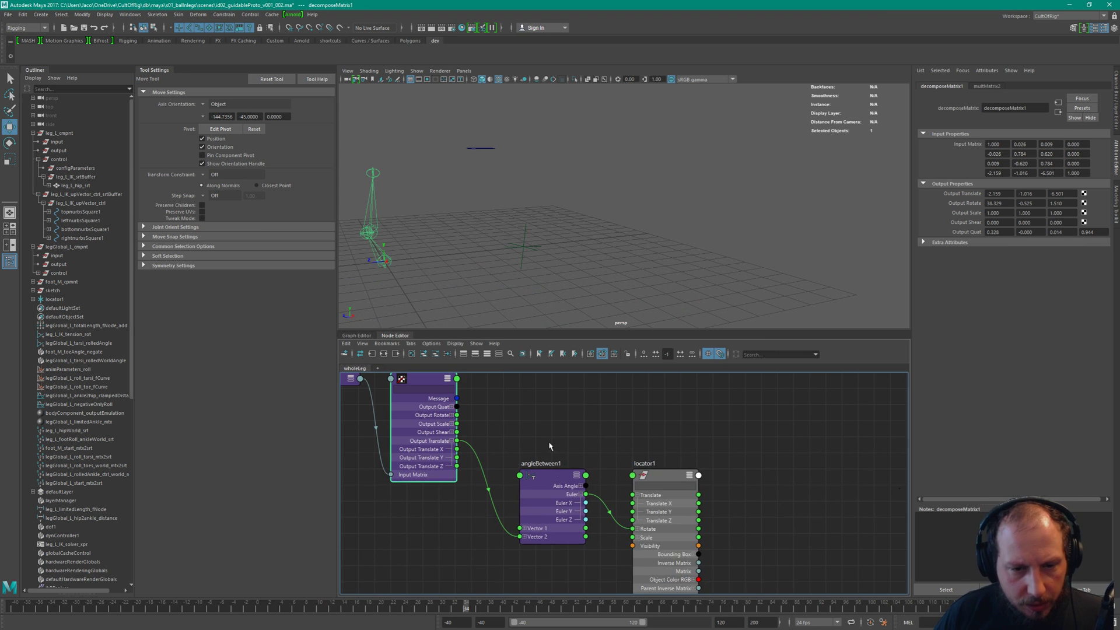
Try another rotate order on locator1 and set it back to xyz
left_click(662, 487)
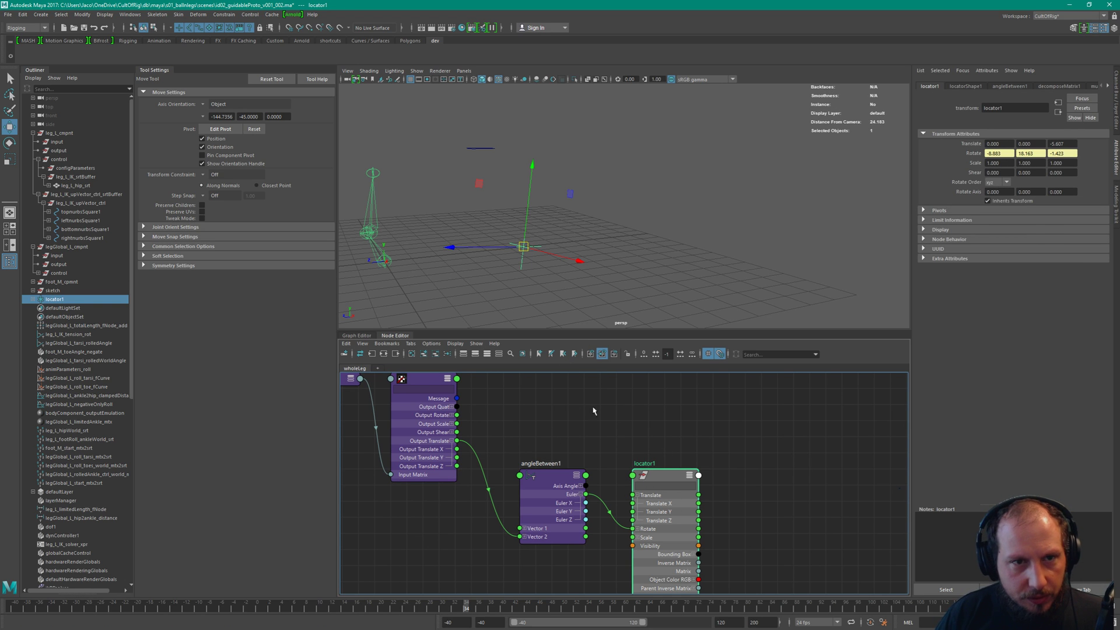
left_click(999, 183)
left_click(995, 202)
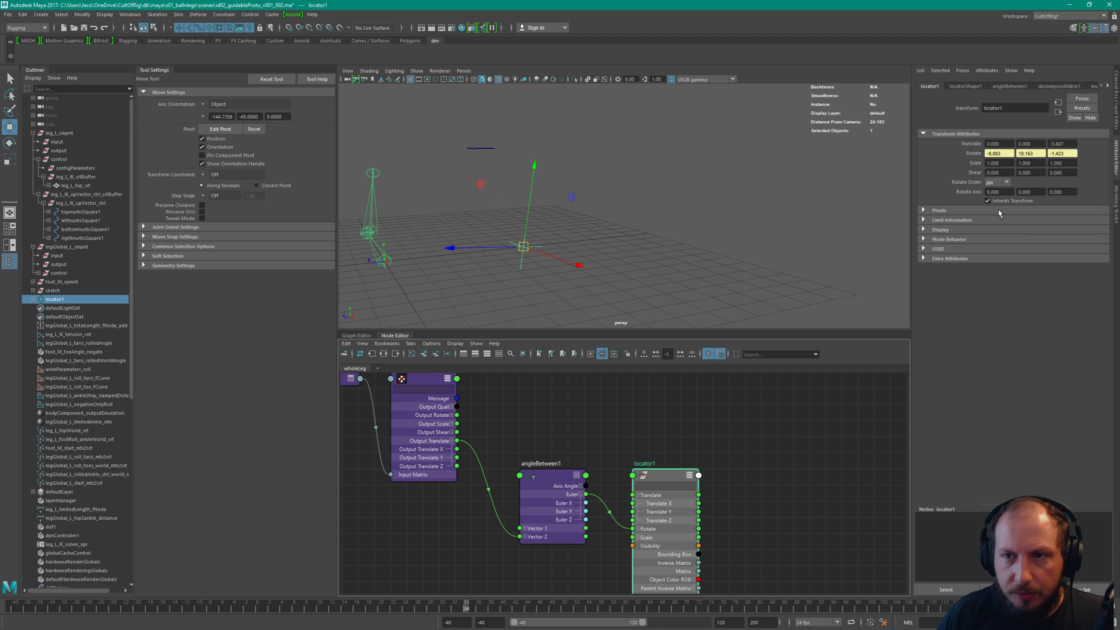
left_click(1000, 184)
left_click(995, 193)
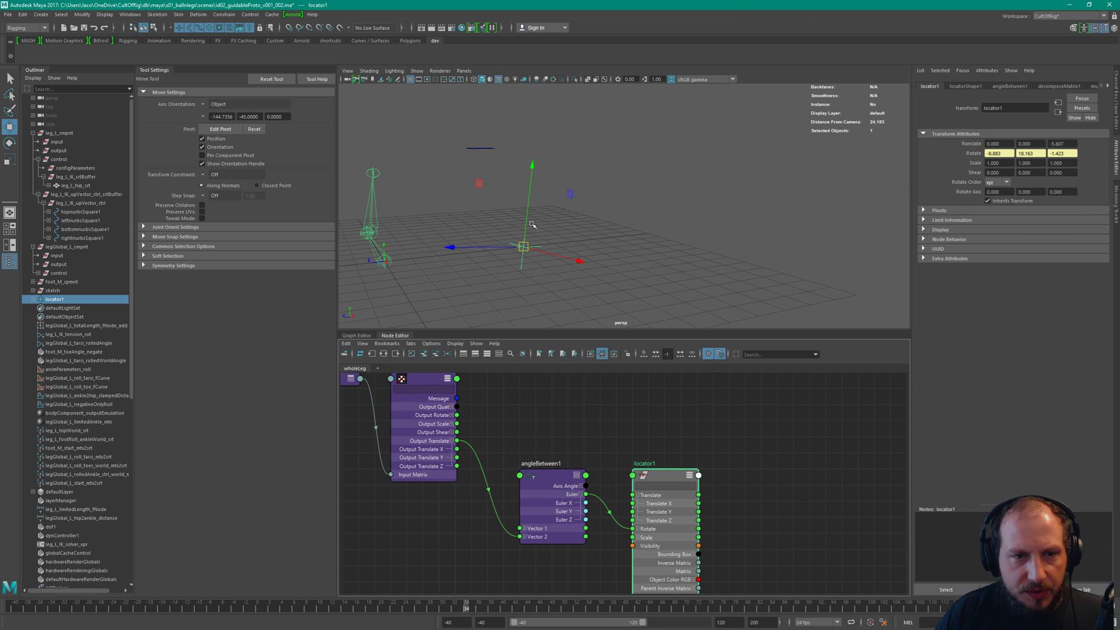
Select leg_L_IK_upVector_ctrl and move it to about 0.676, -2.09, 2.32 in Translate to test locator1's rotation
left_click_drag(542, 179, 536, 161, "alt")
right_click_drag(717, 193, 673, 216, "alt")
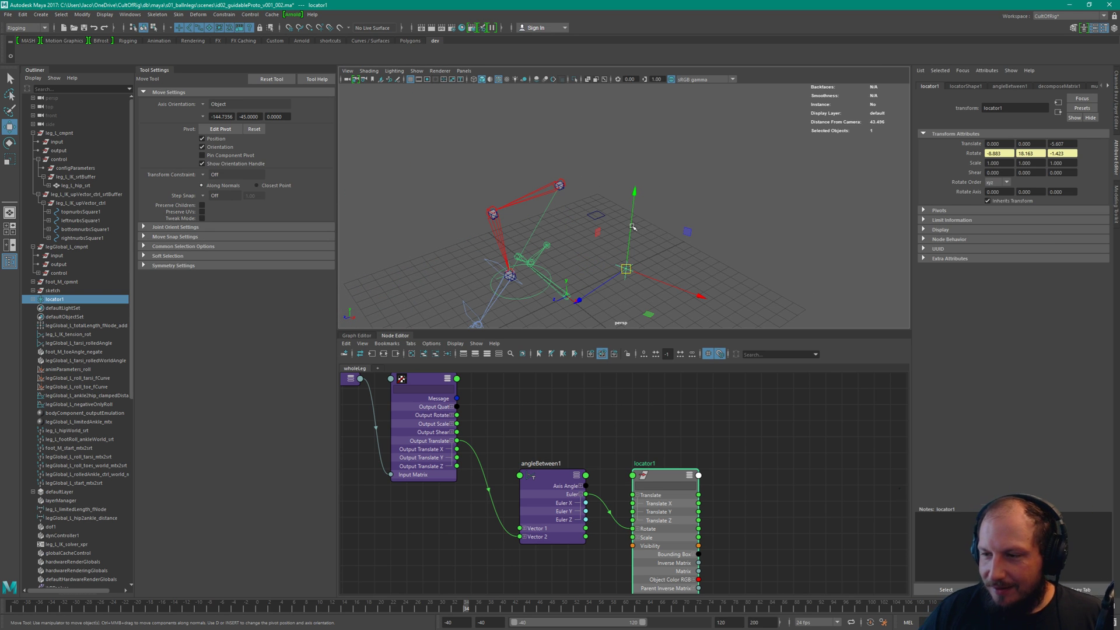
left_click_drag(588, 209, 628, 217)
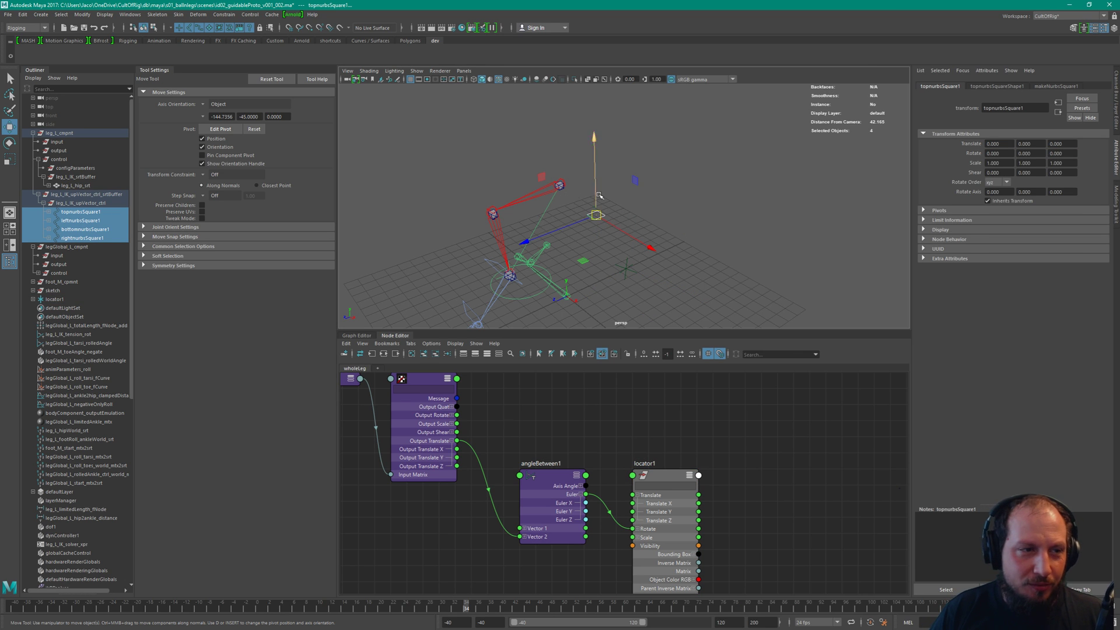
key("Up")
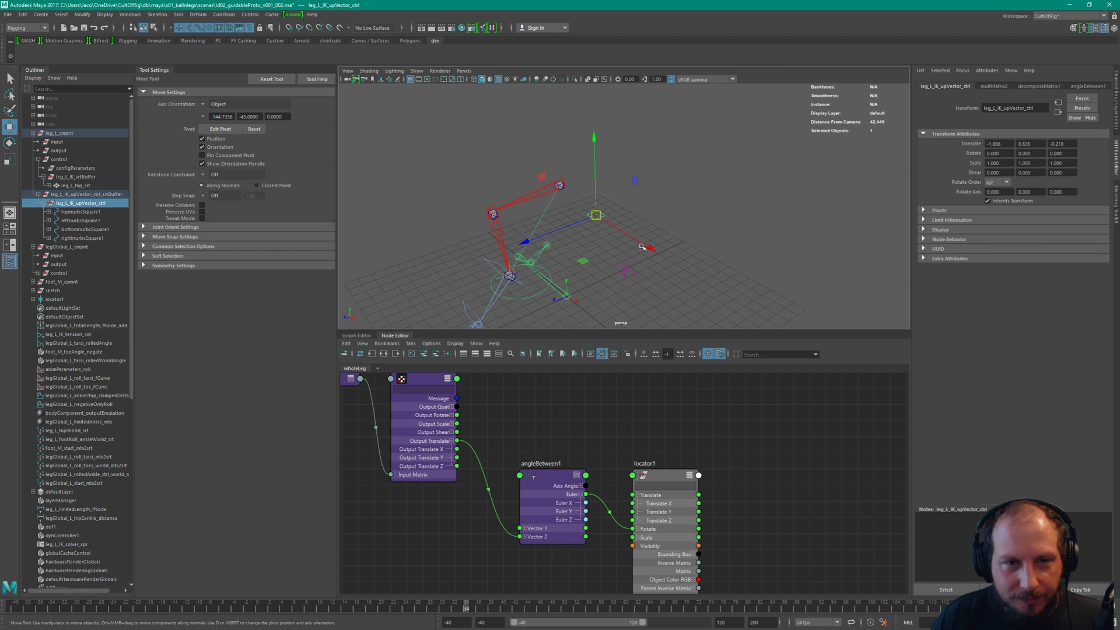
left_click_drag(615, 281, 599, 232, "alt")
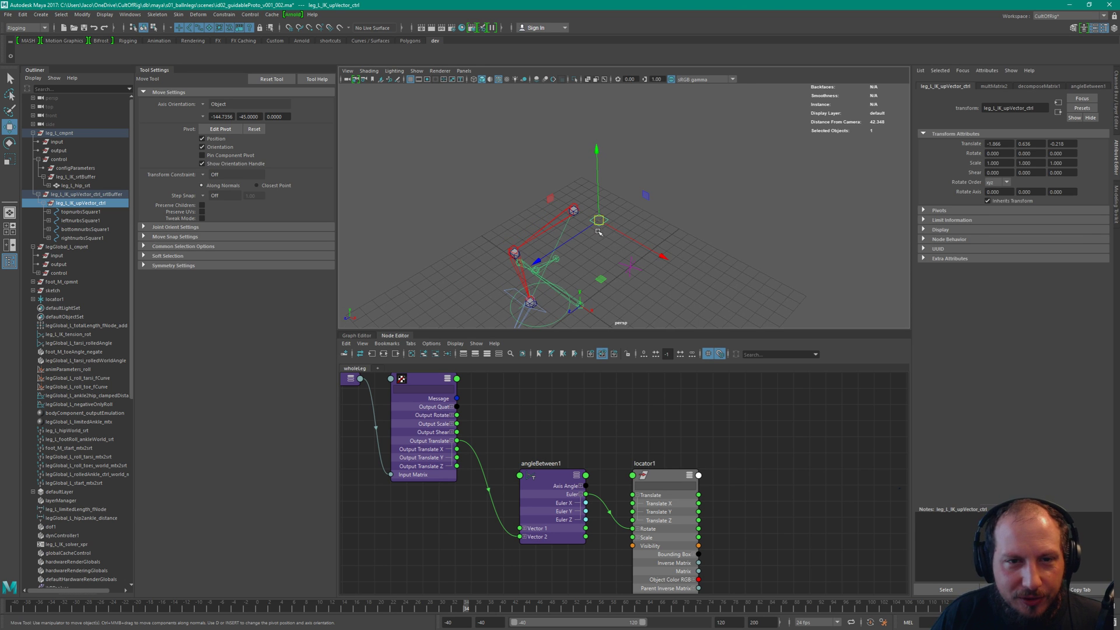
middle_click_drag(608, 289, 637, 292)
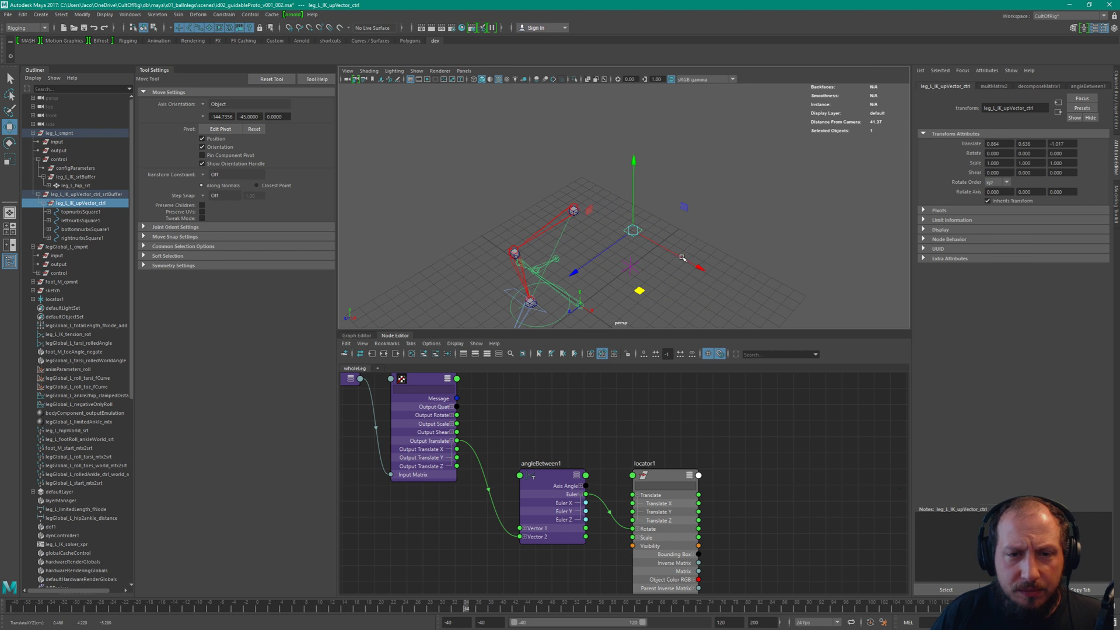
left_click_drag(637, 292, 601, 201, "alt")
middle_click_drag(601, 201, 557, 243)
Expand angleBetween1's Vector 2, place the node beside decomposeMatrix1, and connect Output Translate X, Y and Z individually to Vector 2X, 2Y and 2Z
middle_click_drag(501, 430, 670, 445)
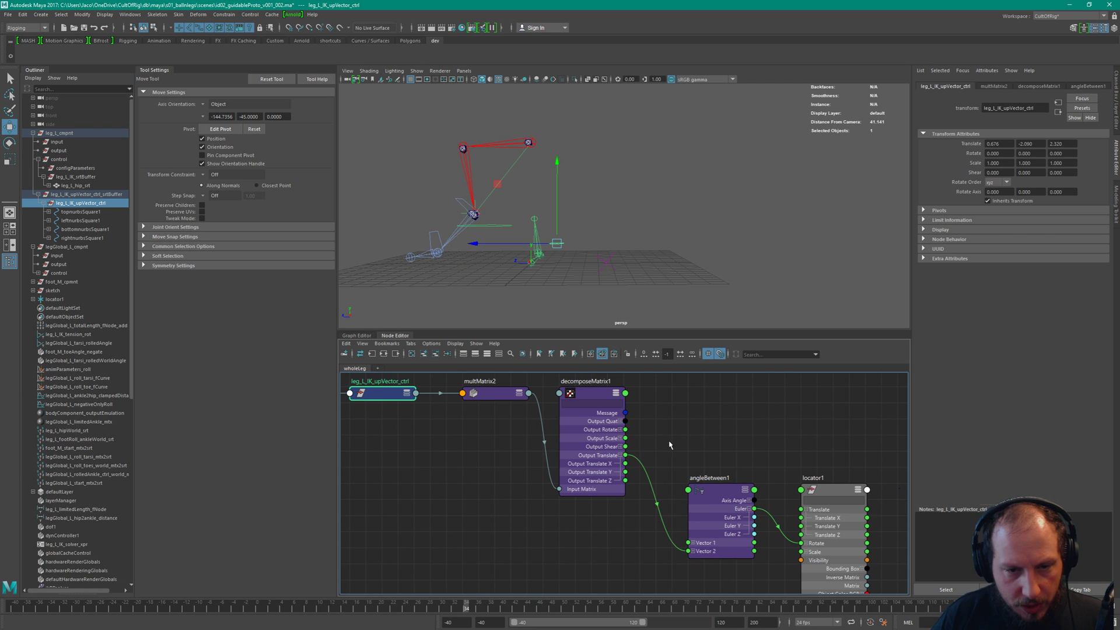
left_click(693, 551)
left_click_drag(698, 554, 699, 490)
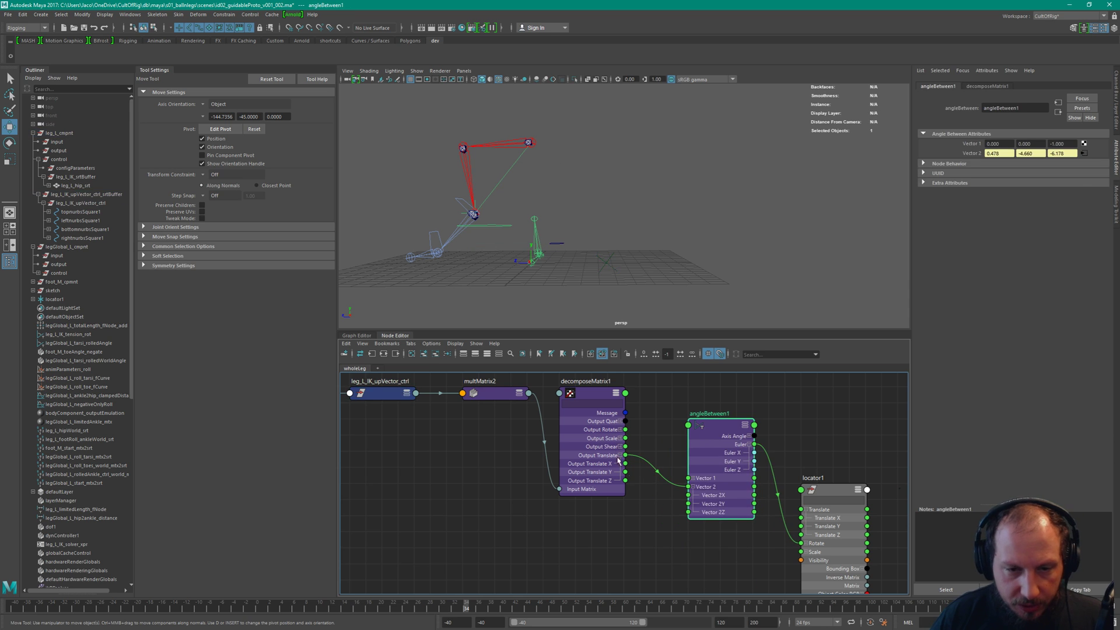
left_click(635, 500)
scroll(635, 500, "up", 3)
left_click_drag(621, 437, 726, 486)
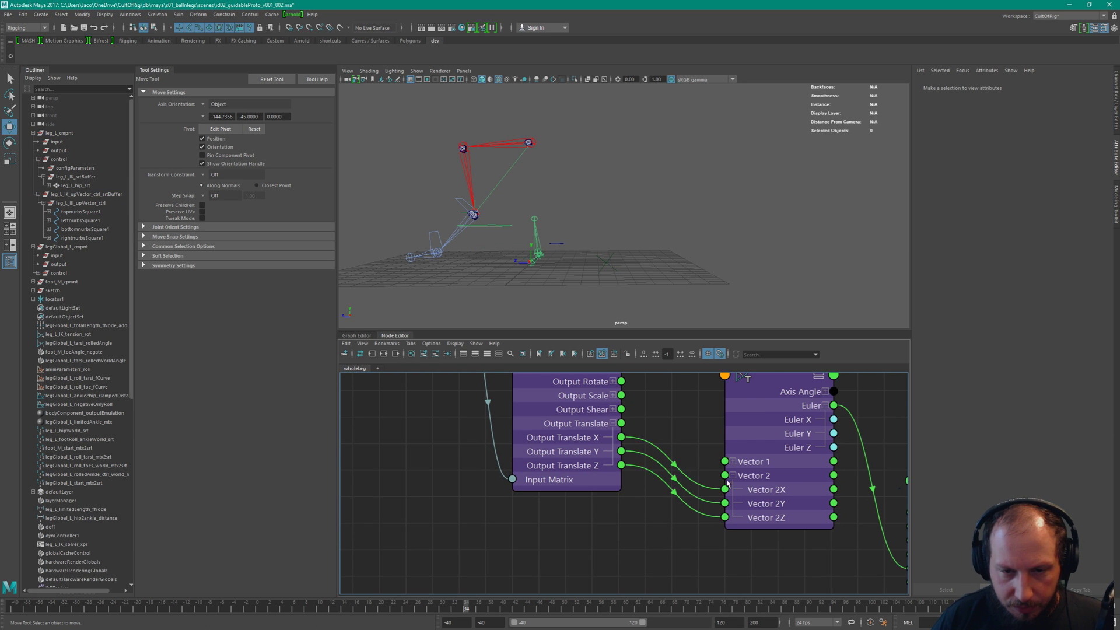
Cut the connection into angleBetween1's Vector 2Y and set that component to 0
left_click(708, 498)
key("Delete")
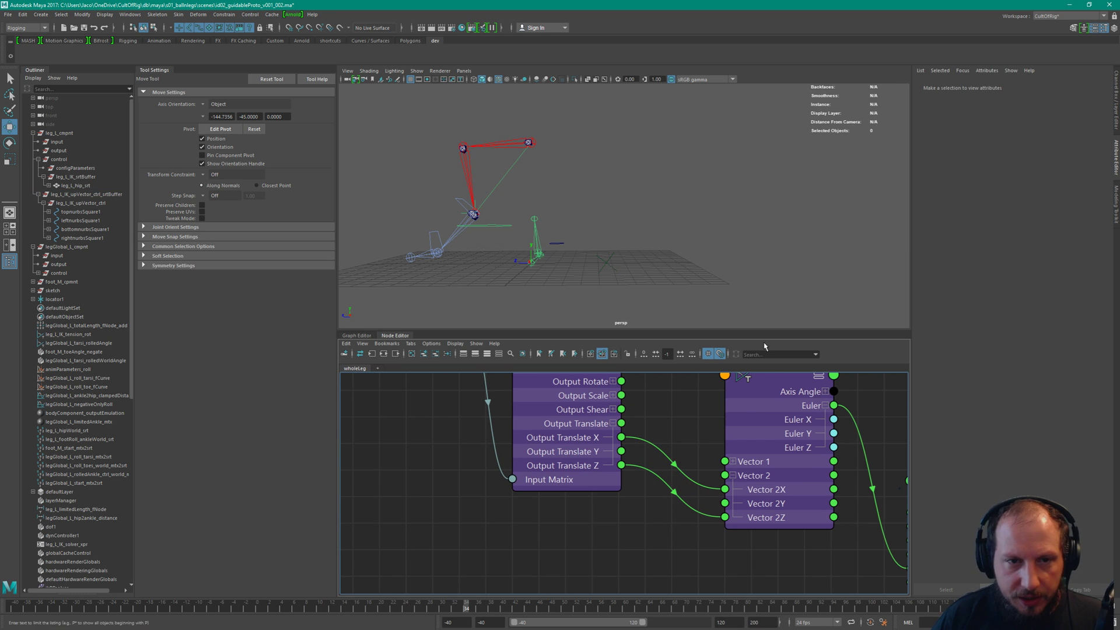
middle_click_drag(783, 471, 528, 471)
left_click(706, 484)
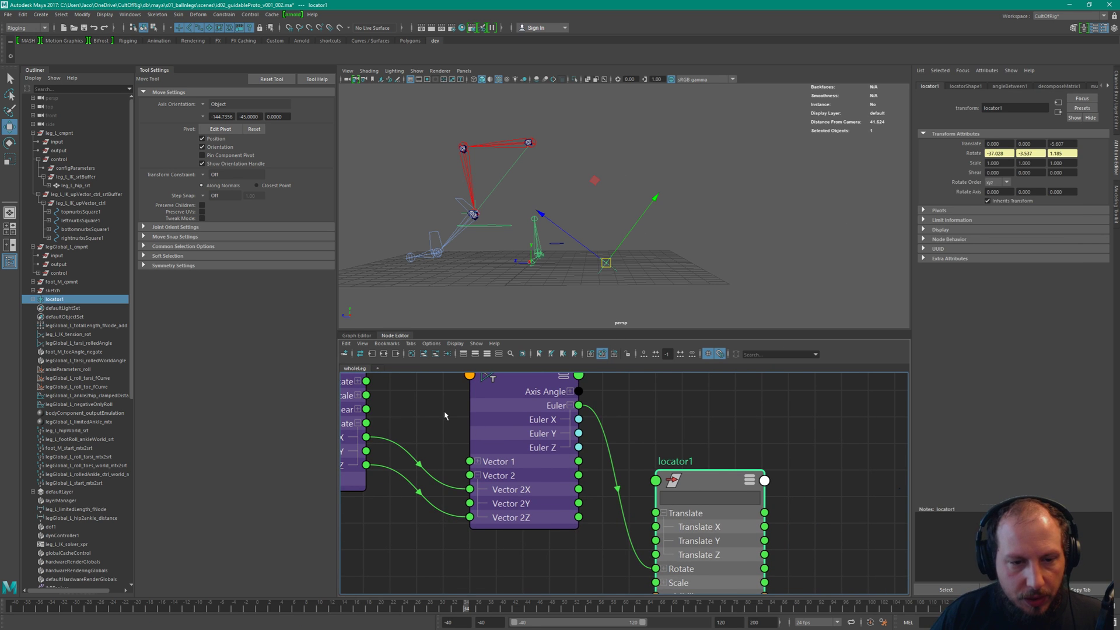
left_click(480, 412)
left_click(1030, 153)
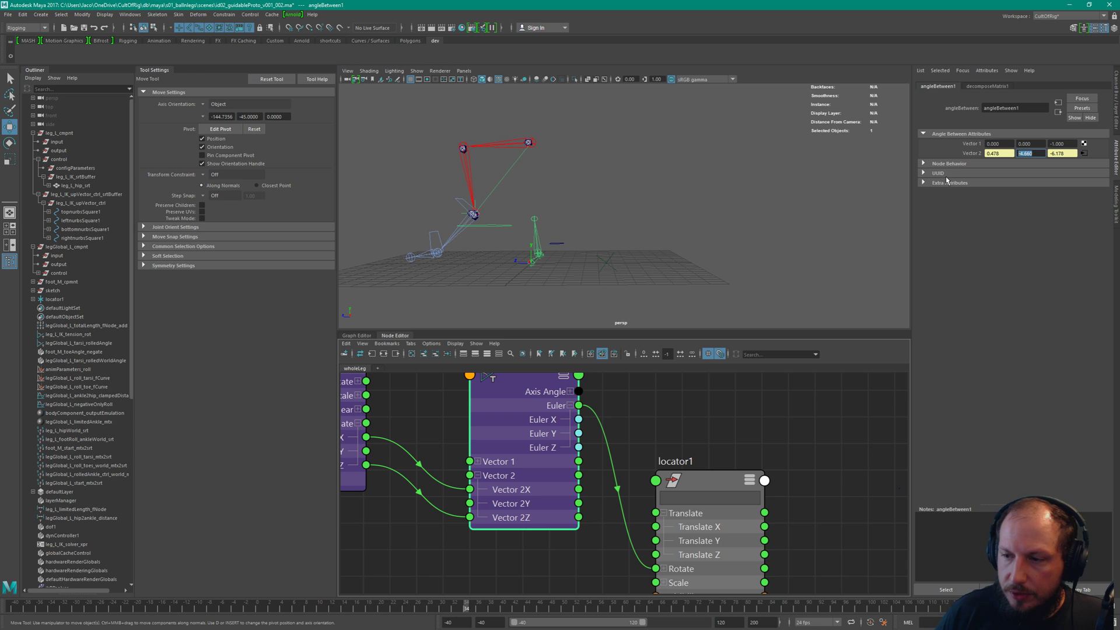
left_click(660, 244)
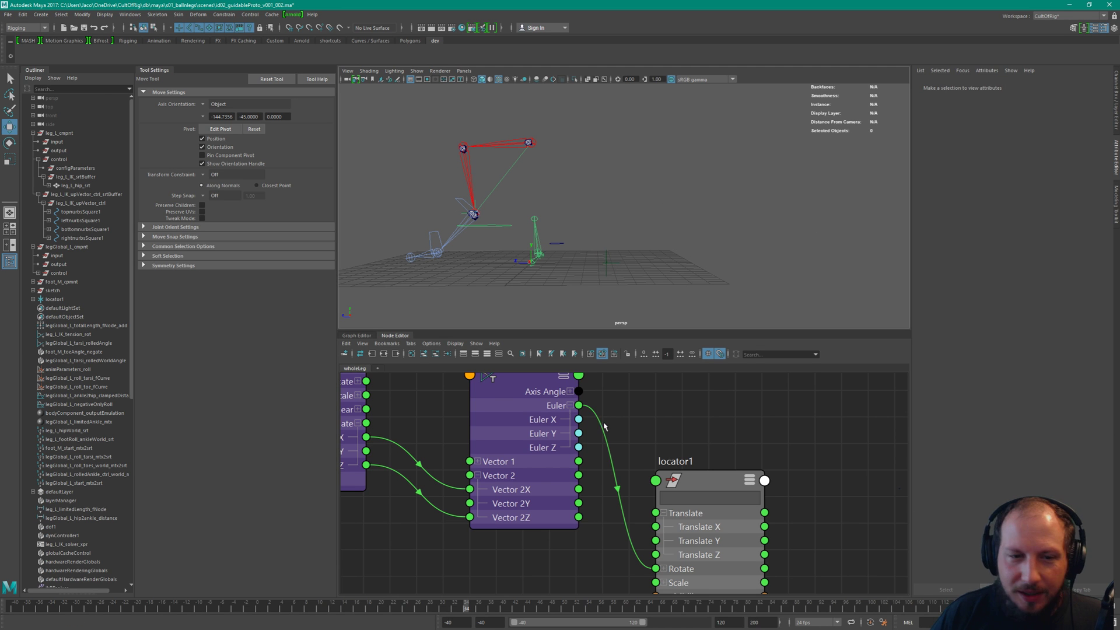
Select leg_L_IK_upVector_ctrl and move it to about 4.8, 0.82, -2.01 in Translate to test the flattened rotation on locator1
middle_click_drag(645, 391, 734, 470)
scroll(734, 469, "down", 3)
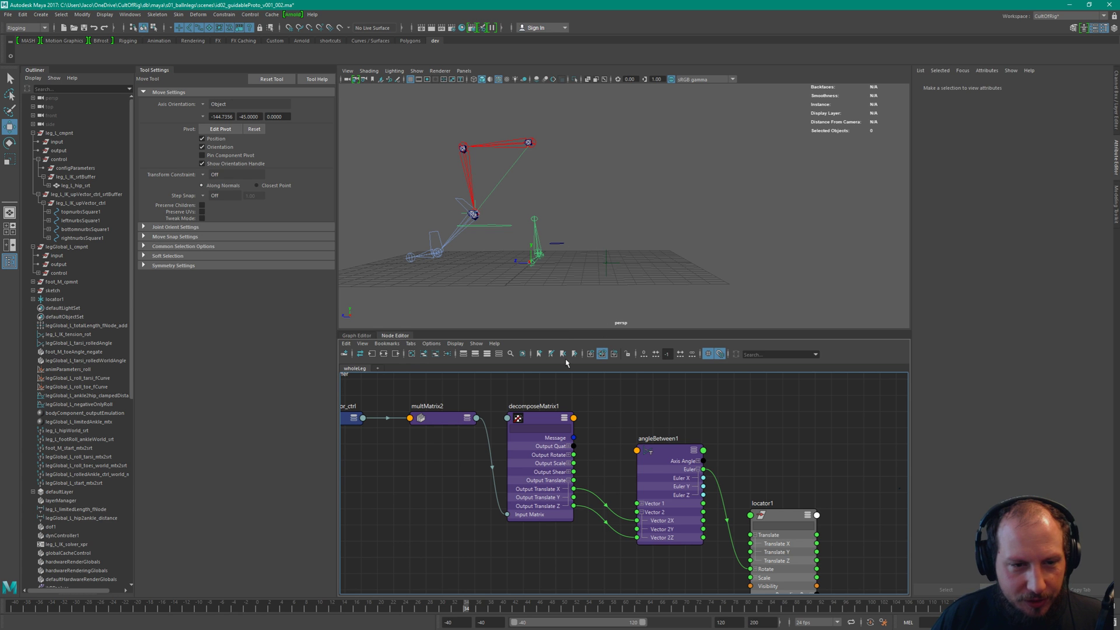
left_click(81, 203)
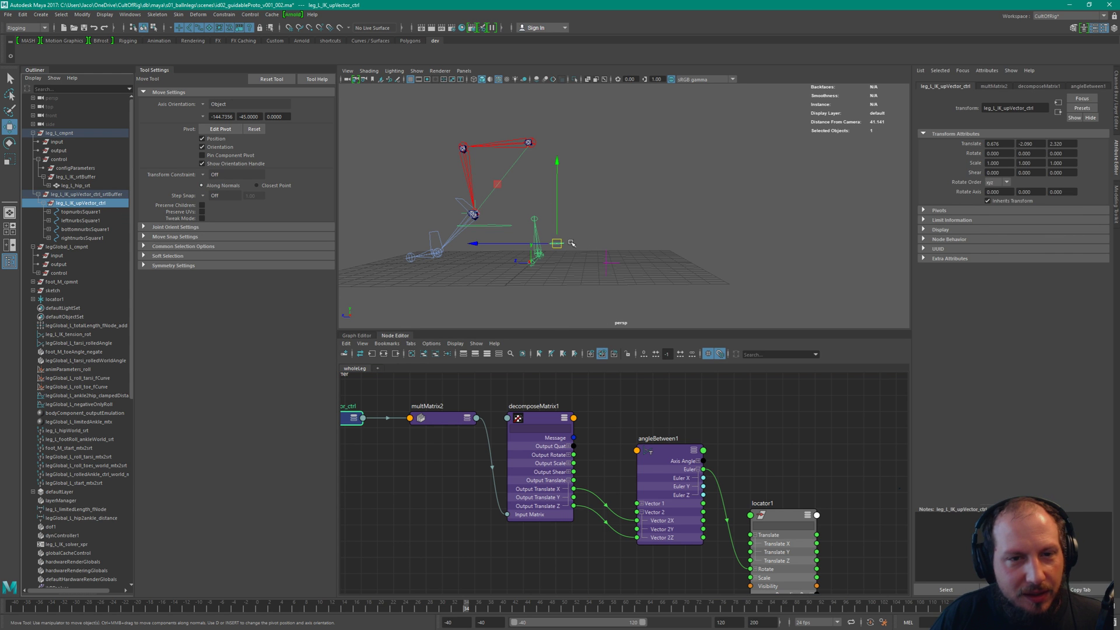
left_click_drag(572, 243, 820, 243)
key("f")
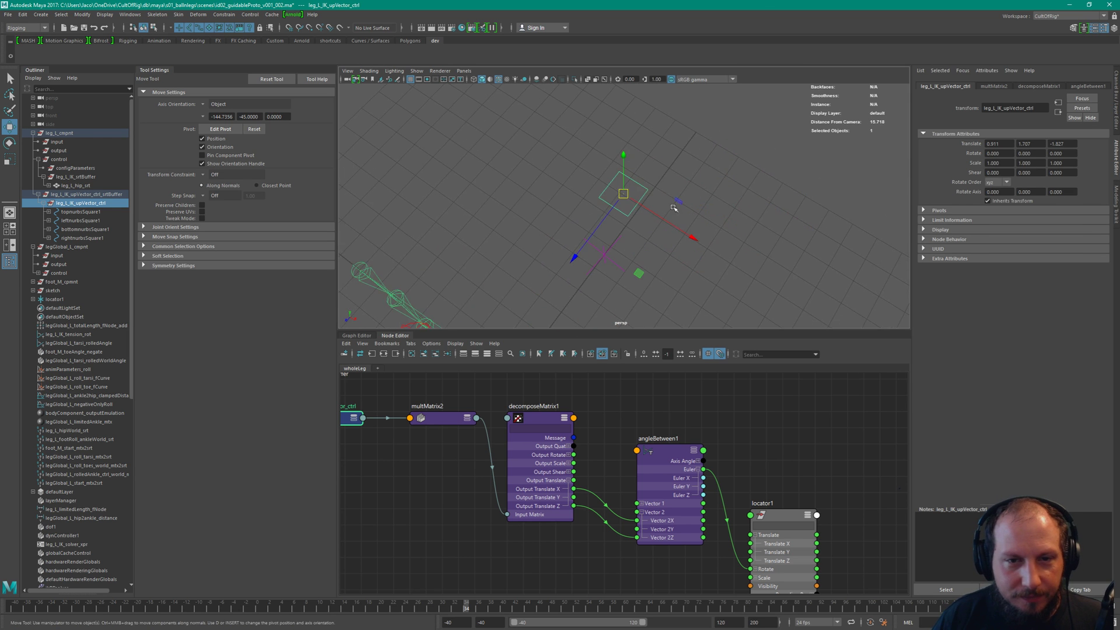
left_click_drag(622, 193, 771, 282)
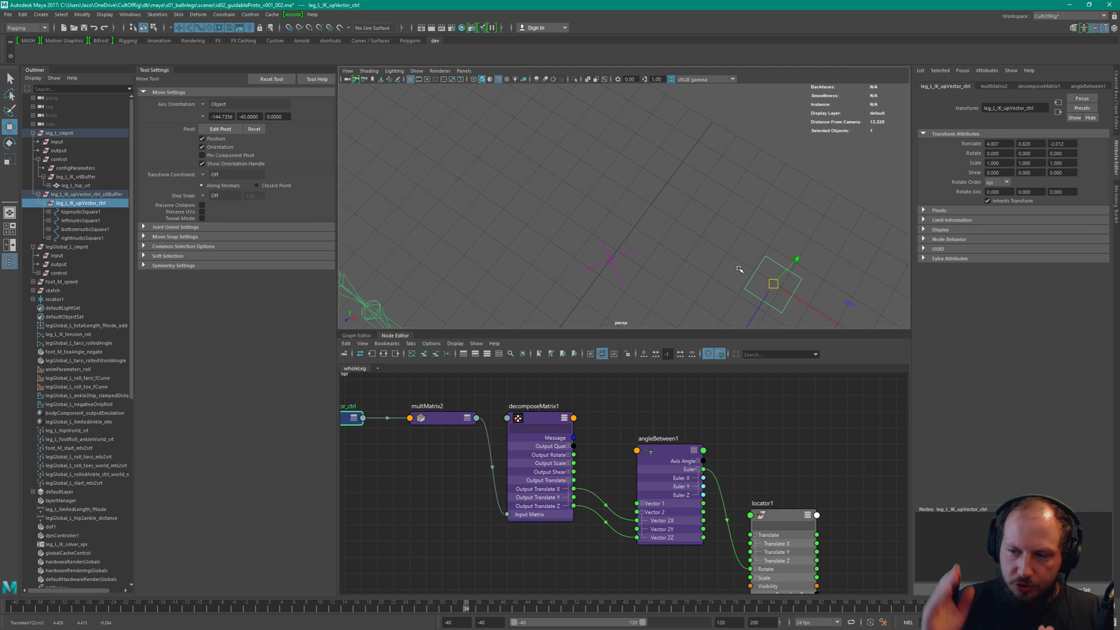
Examine the attributes of decomposeMatrix1 and angleBetween1, and review the upstream leg_L_IK_srtBuffer and leg_L_IK_solver_xpr nodes in the graph
left_click(516, 442)
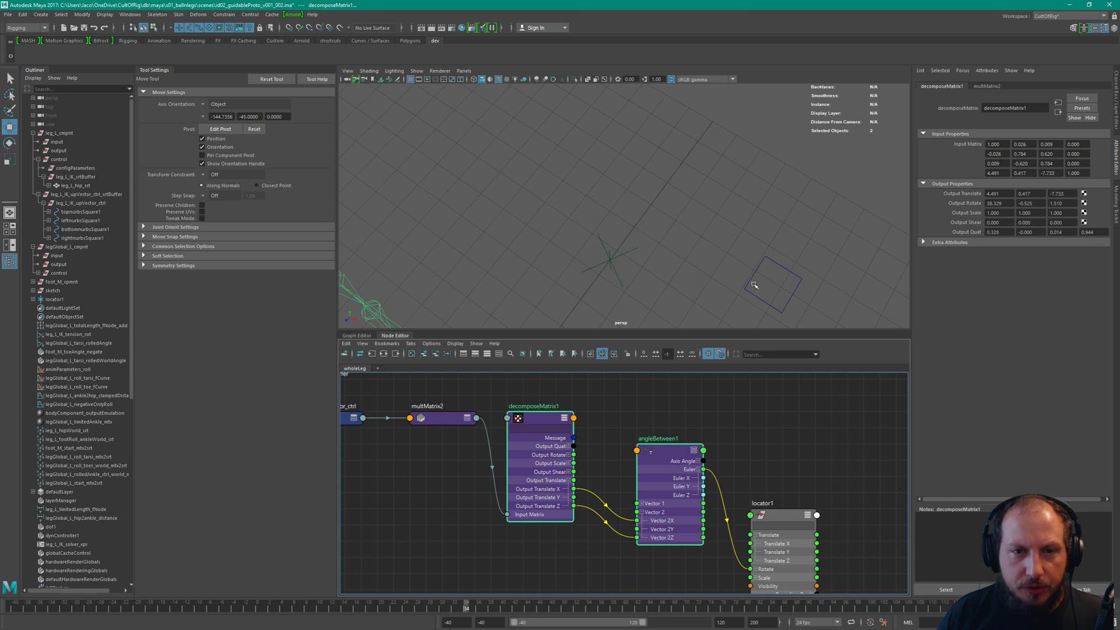
left_click_drag(715, 249, 654, 228, "alt")
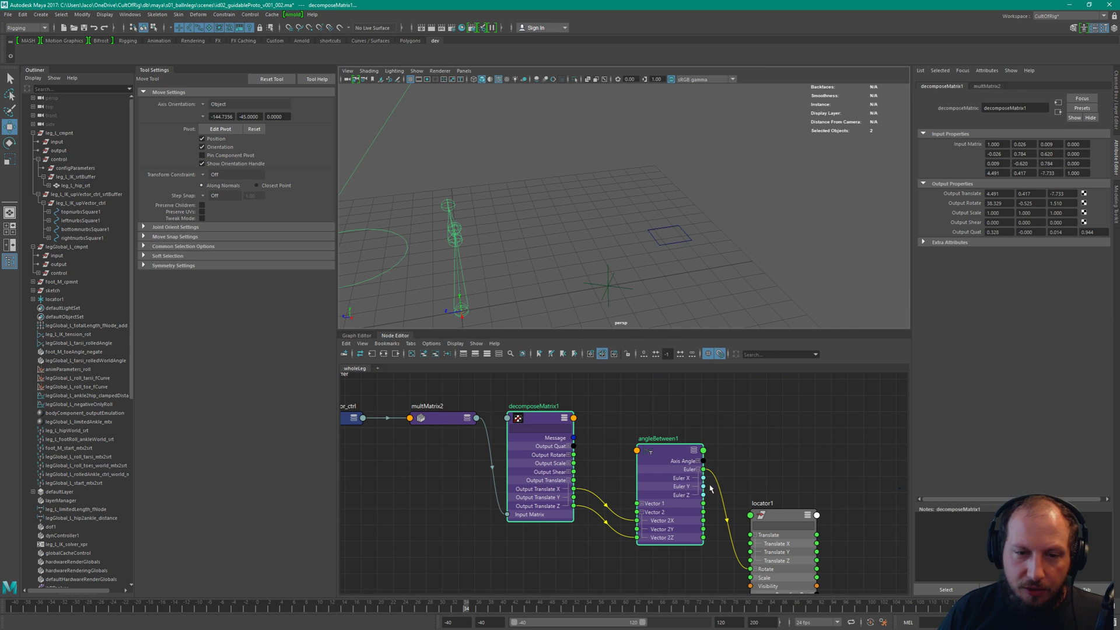
left_click(694, 453)
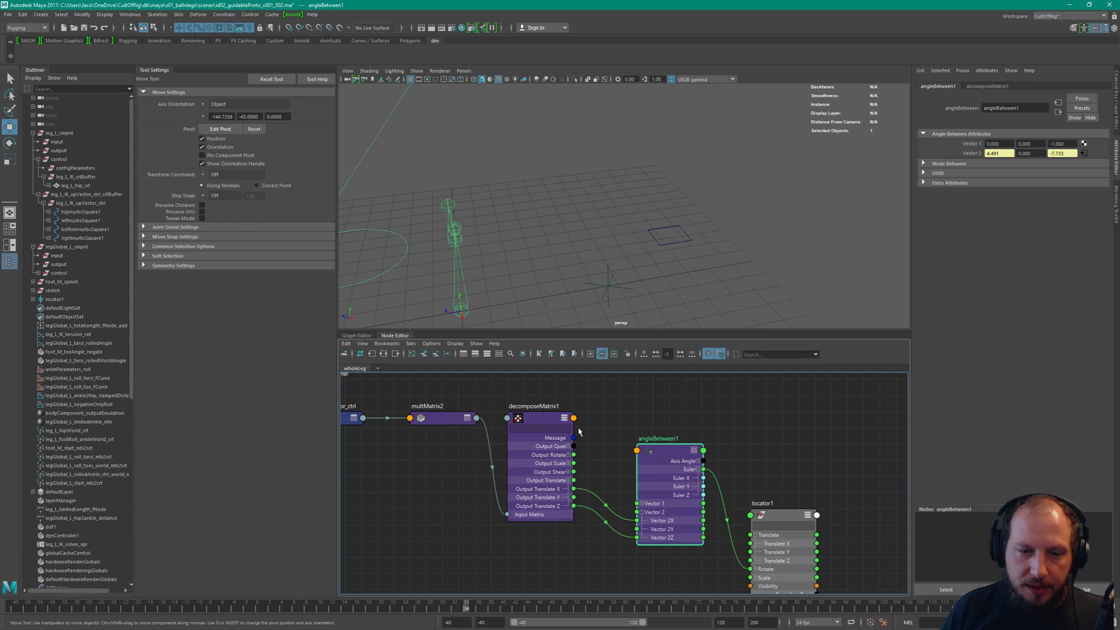
middle_click_drag(410, 492, 726, 504, "alt")
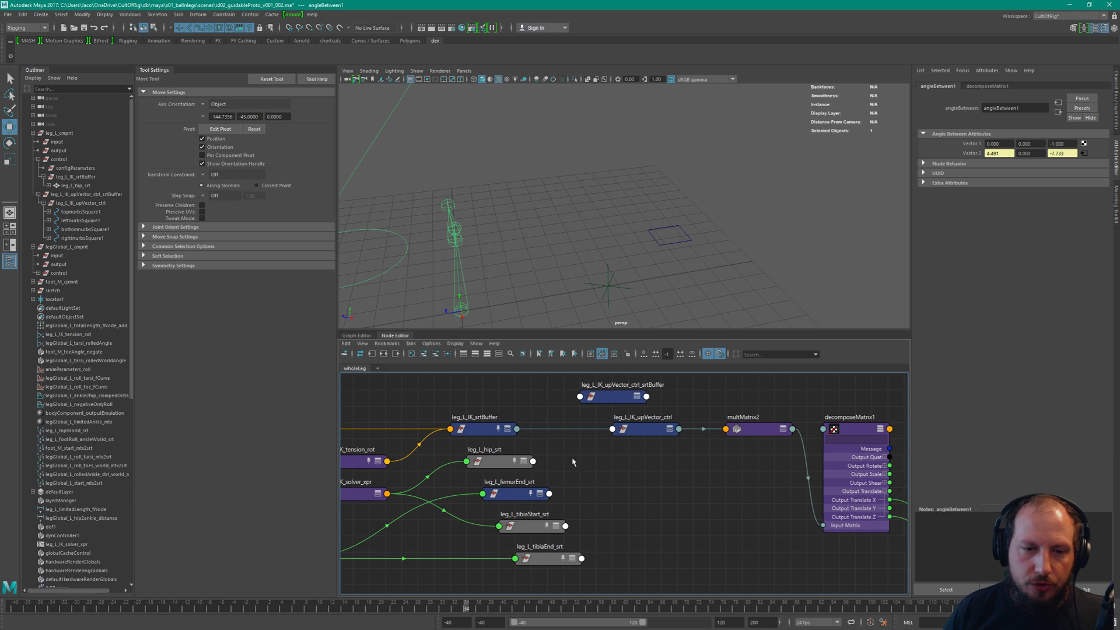
middle_click_drag(467, 413, 662, 488, "alt")
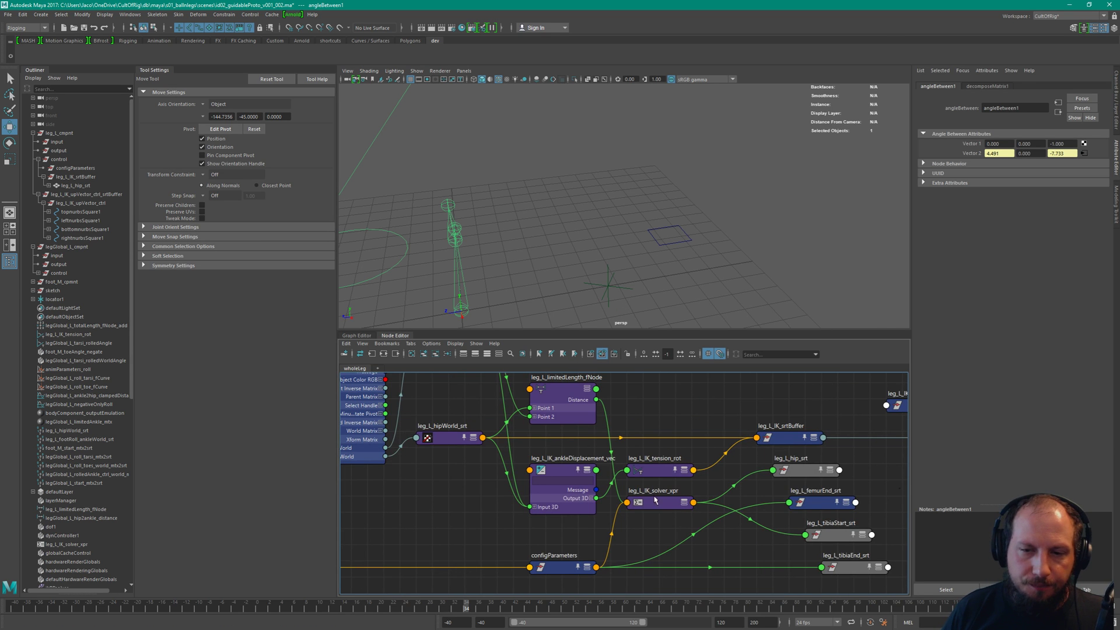
scroll(655, 500, "down", 3)
left_click(725, 500)
scroll(735, 486, "up", 1)
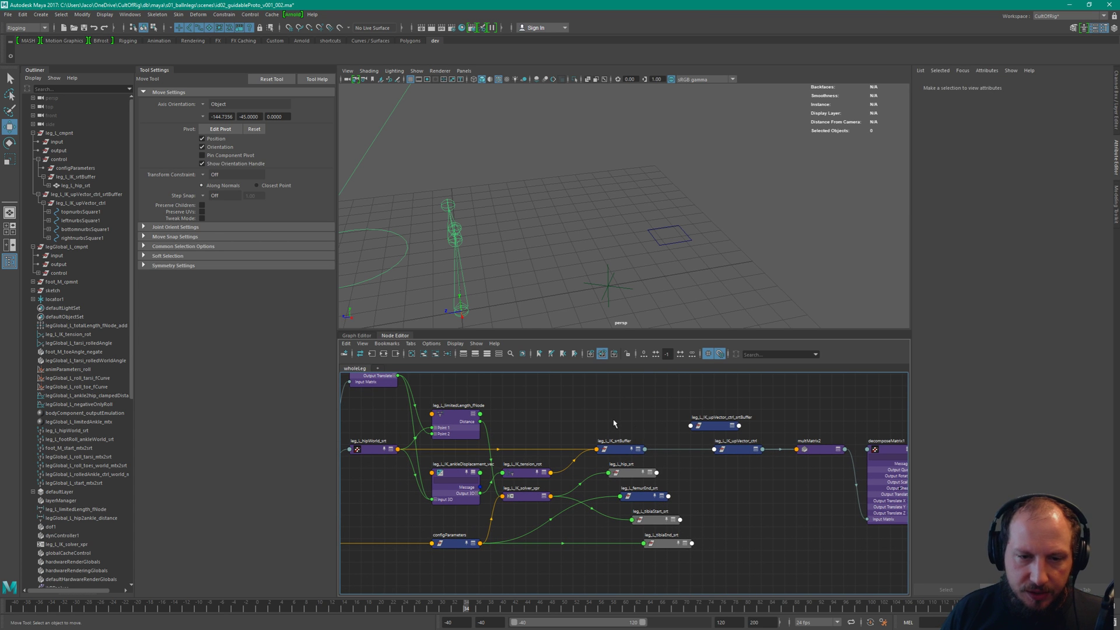
scroll(633, 413, "up", 2)
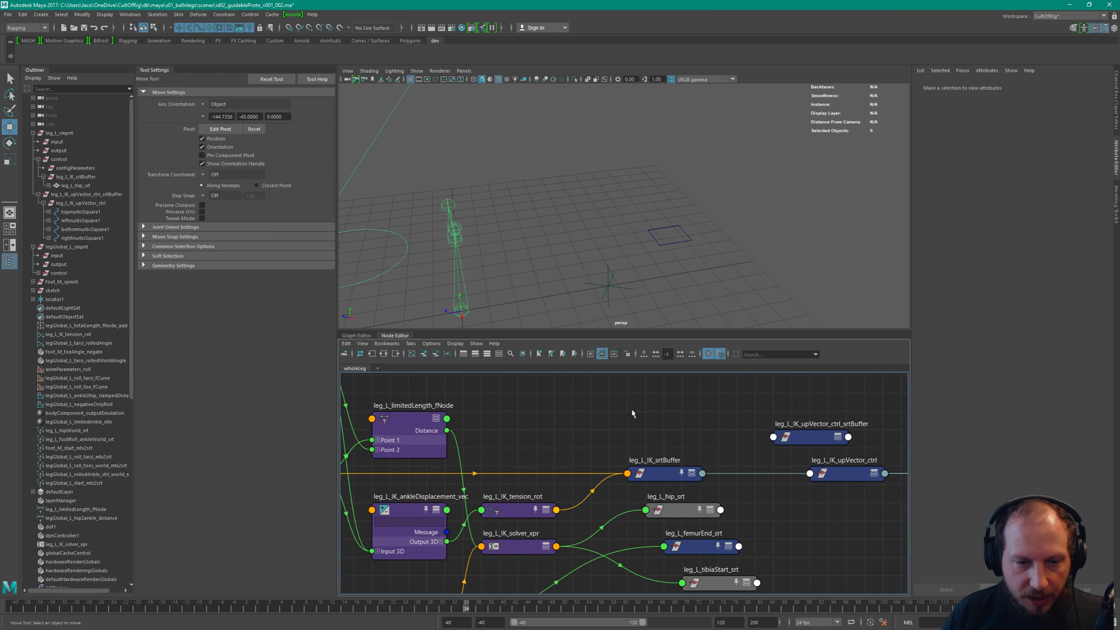
left_click(510, 548)
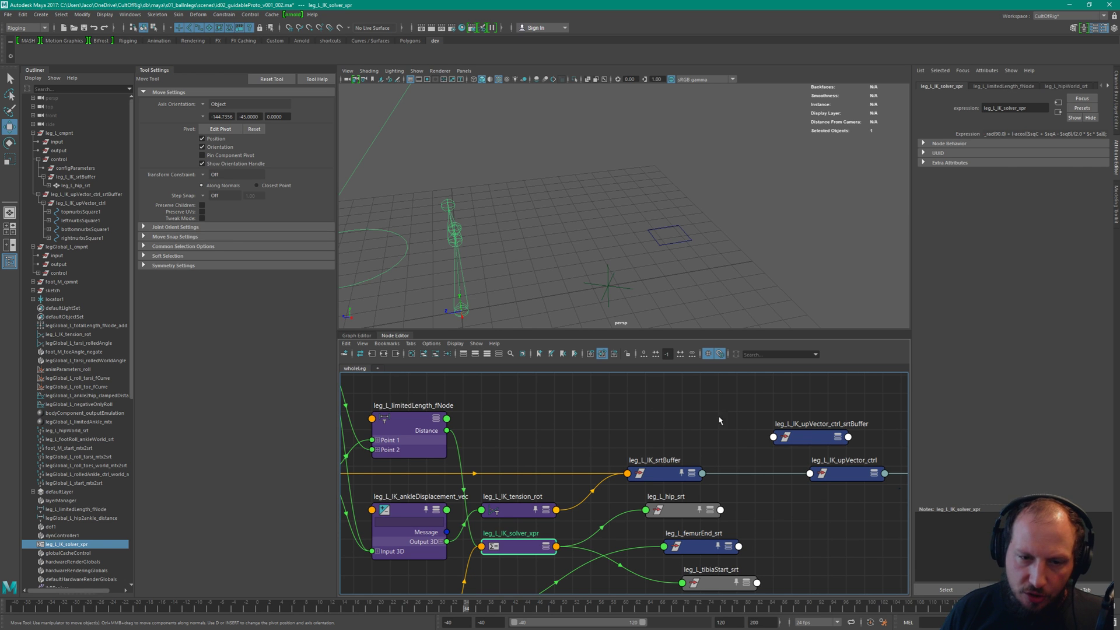
left_click(671, 474)
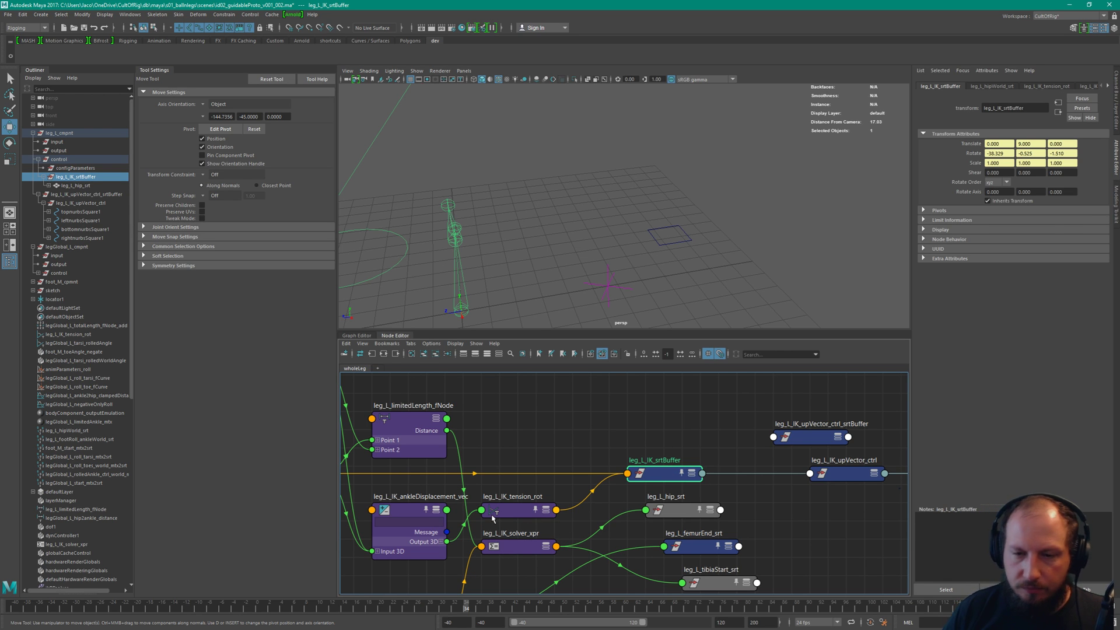
left_click(519, 544)
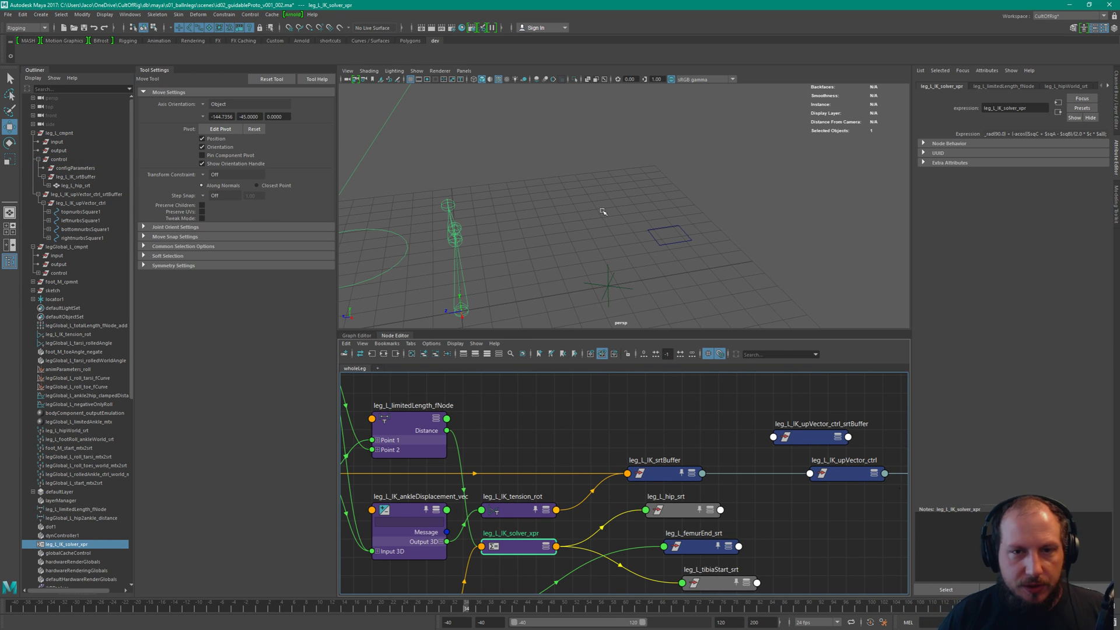
Examine angleBetween1's attributes and the rotation of leg_L_hip_srt, with the whole IK leg chain framed in the viewport
scroll(677, 499, "down", 4)
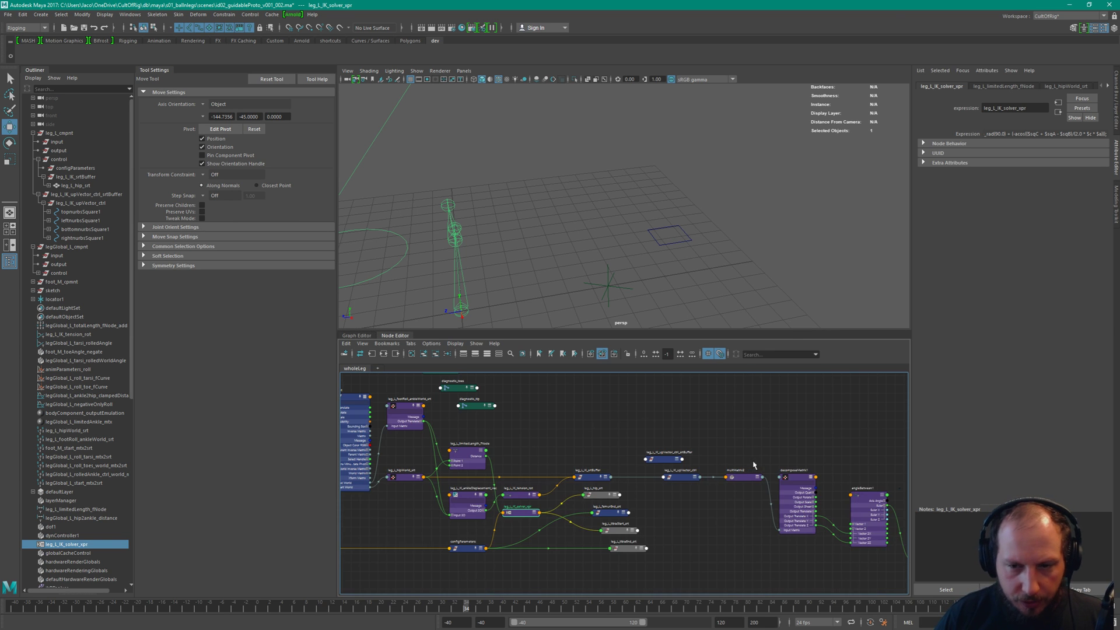
middle_click_drag(772, 437, 711, 435, "alt")
left_click_drag(712, 467, 631, 423)
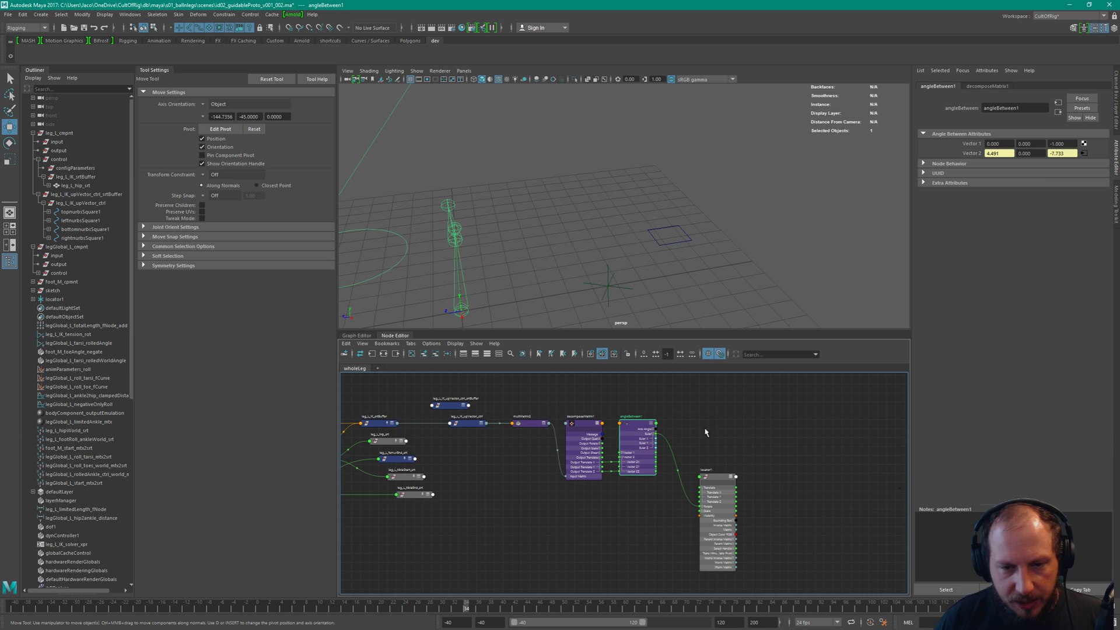
middle_click_drag(542, 211, 680, 229, "alt")
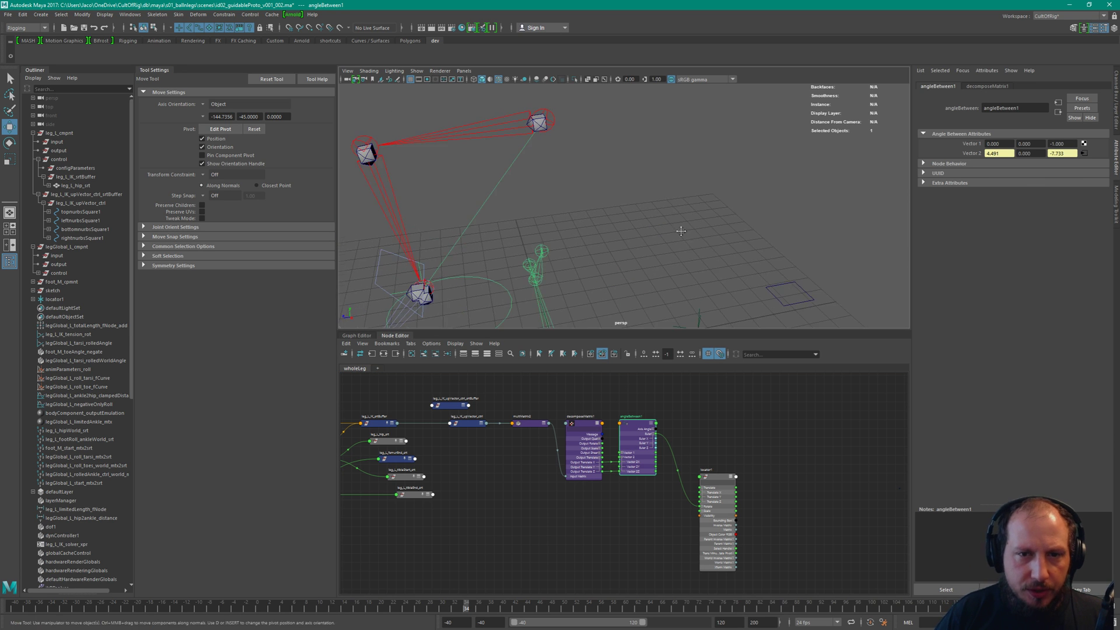
right_click_drag(680, 230, 589, 188, "alt")
middle_click_drag(466, 475, 595, 489, "alt")
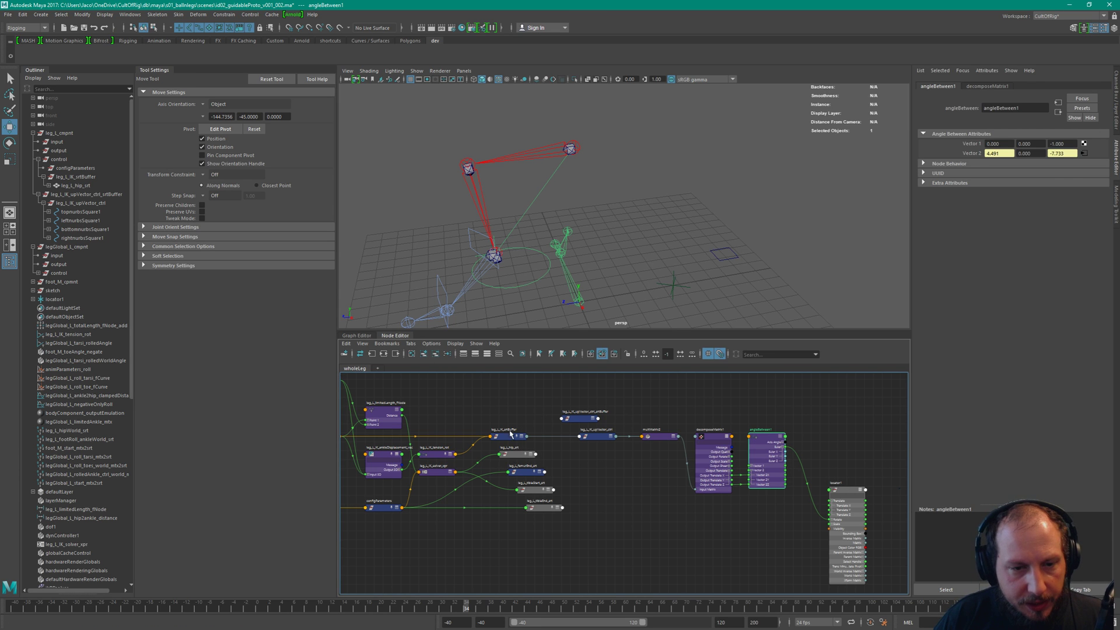
left_click(515, 455)
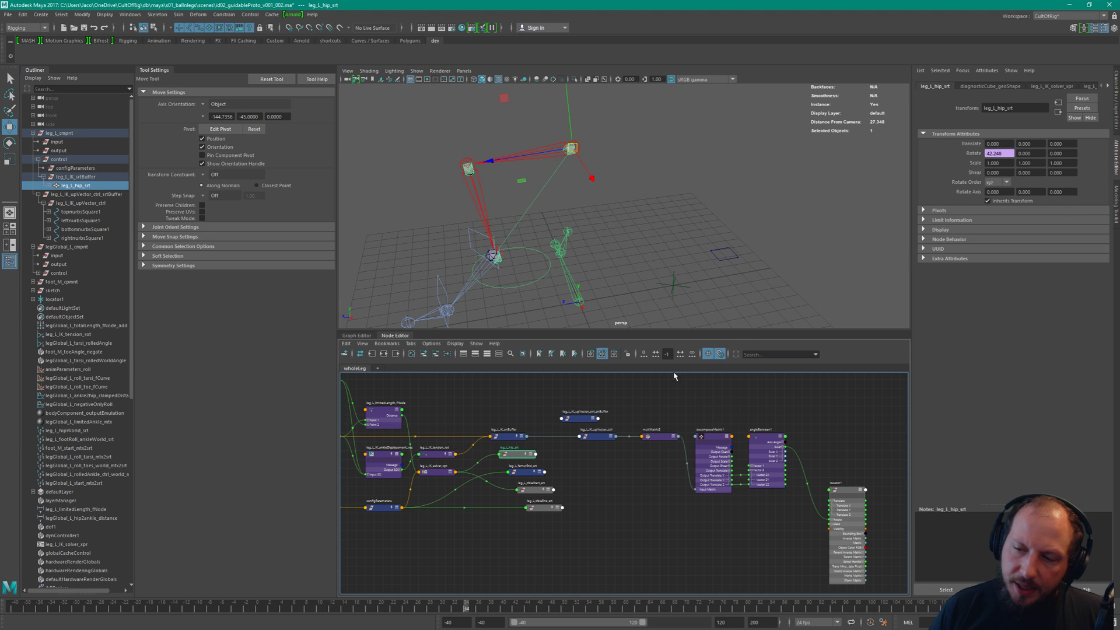
Review multMatrix2, decomposeMatrix1 and leg_L_IK_solver_xpr in the graph, and examine the decomposeMatrix1 outputs that feed angleBetween1
left_click_drag(637, 403, 713, 451)
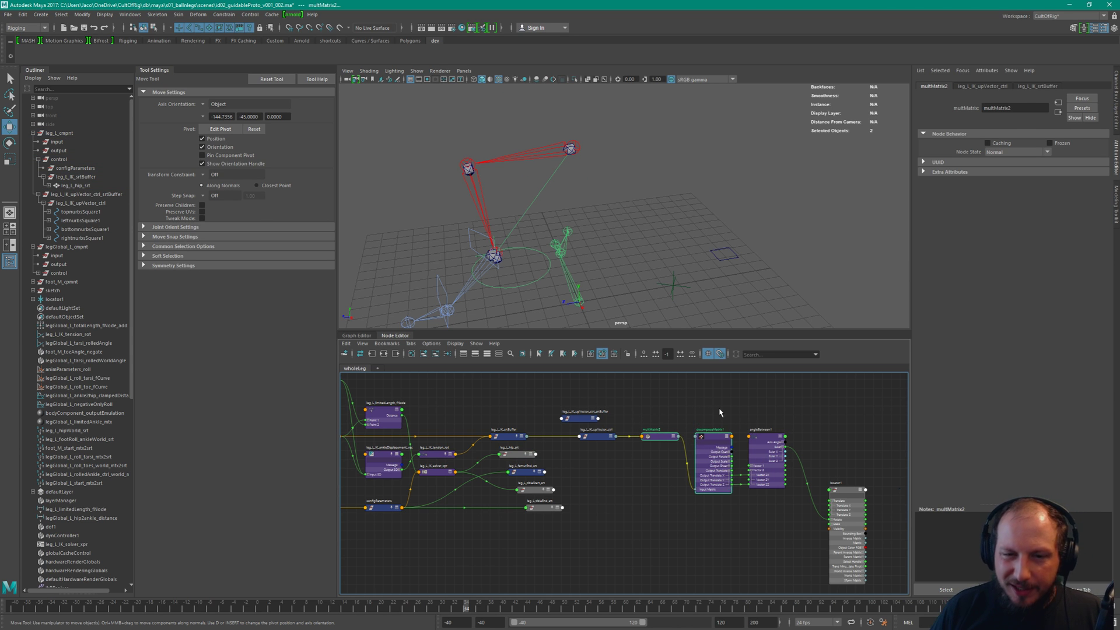
left_click(707, 464)
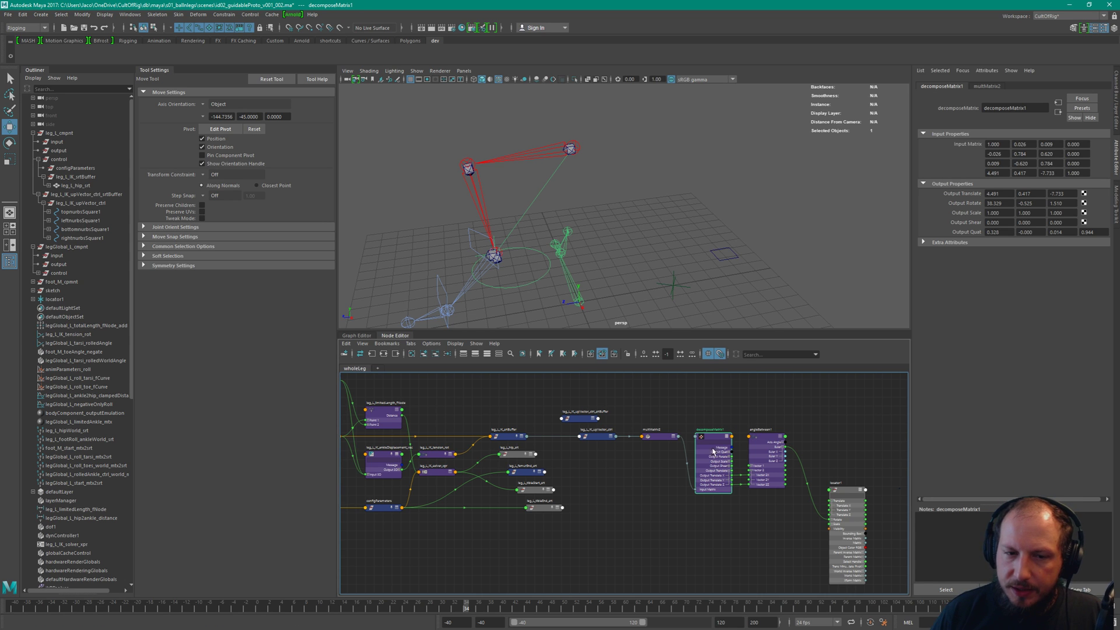
left_click(450, 474)
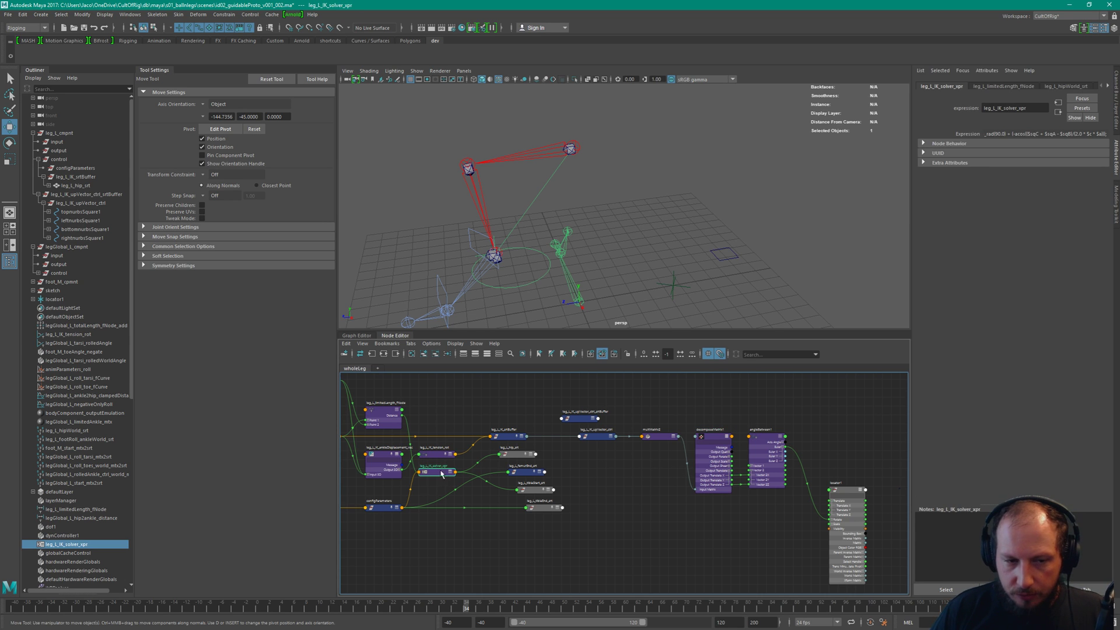
left_click(443, 471)
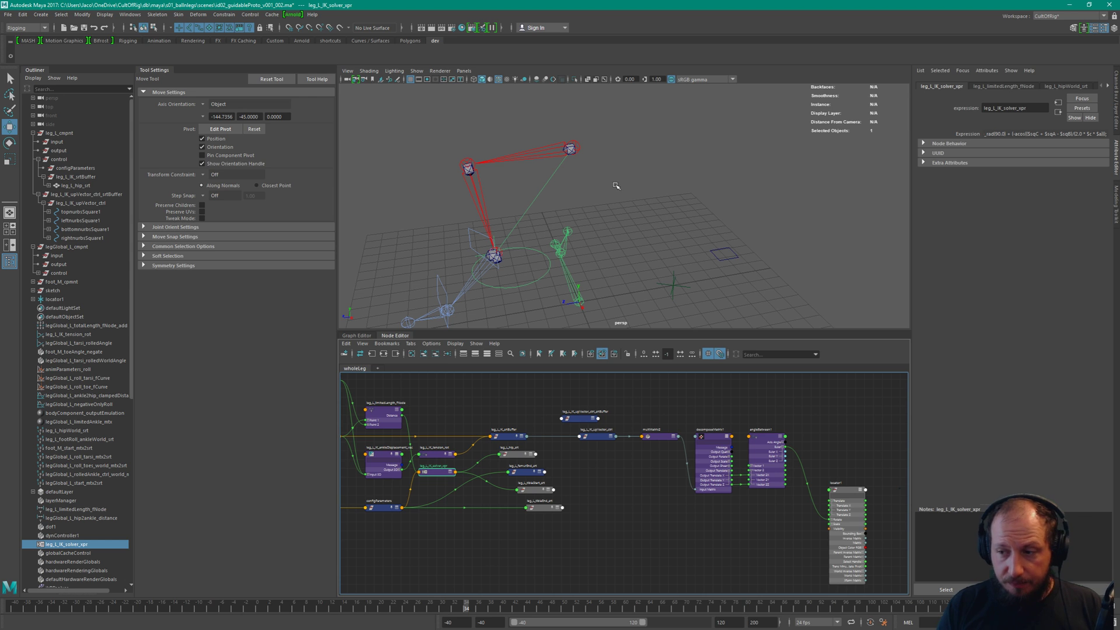
left_click(703, 461)
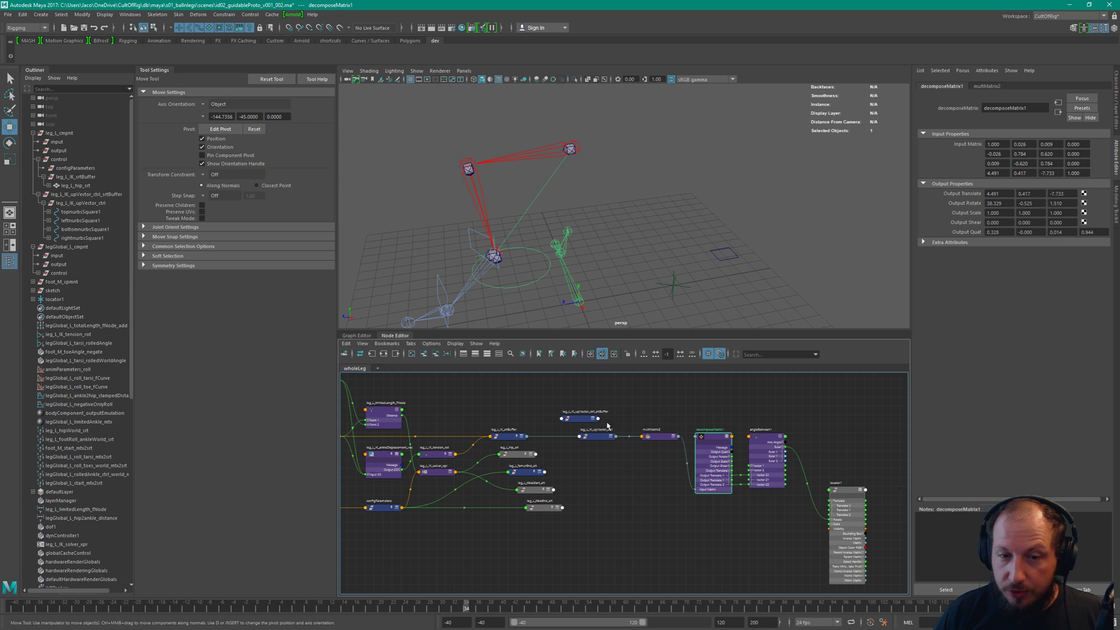
left_click(720, 419)
scroll(723, 417, "up", 3)
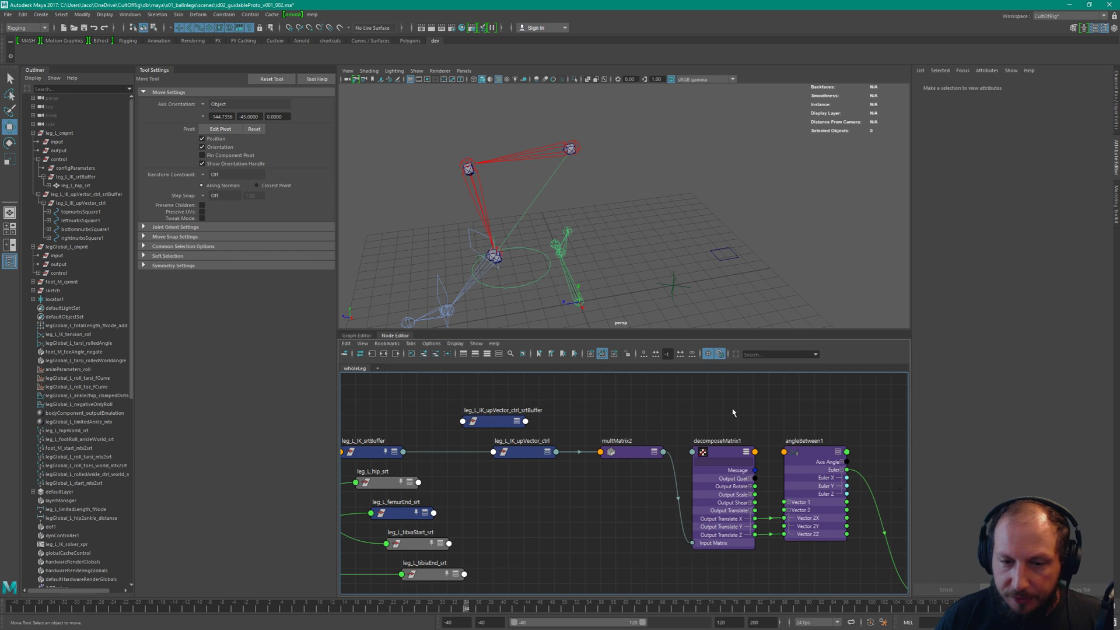
left_click(726, 462)
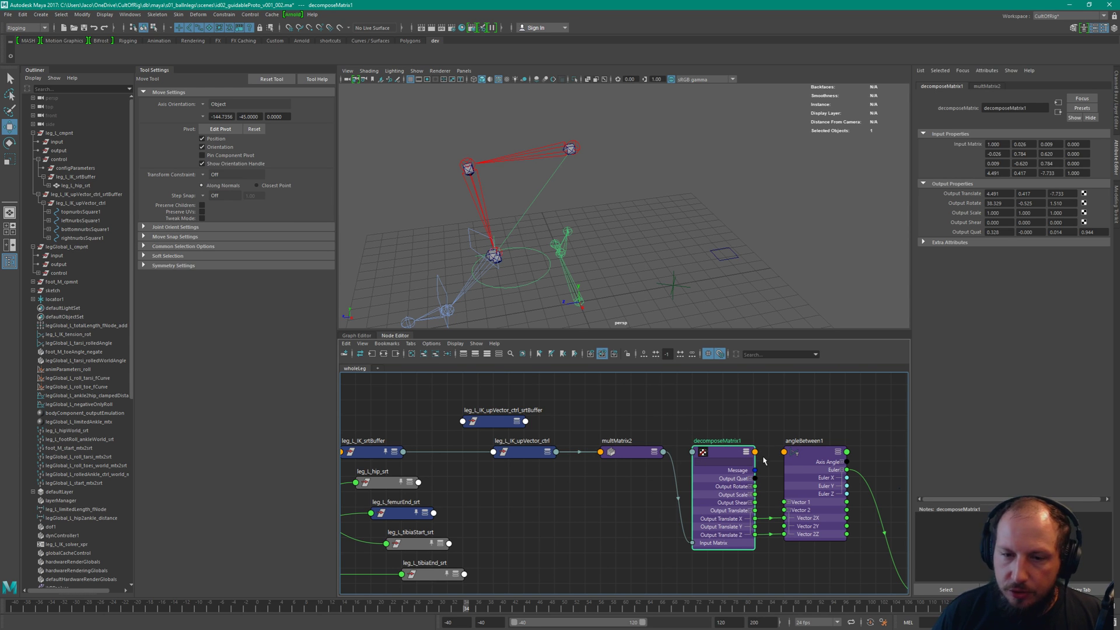
Shift the up-vector control, multMatrix2, decomposeMatrix1 and angleBetween1 nodes closer to the leg_L_IK_srtBuffer node and clear the selection
scroll(711, 438, "down", 3)
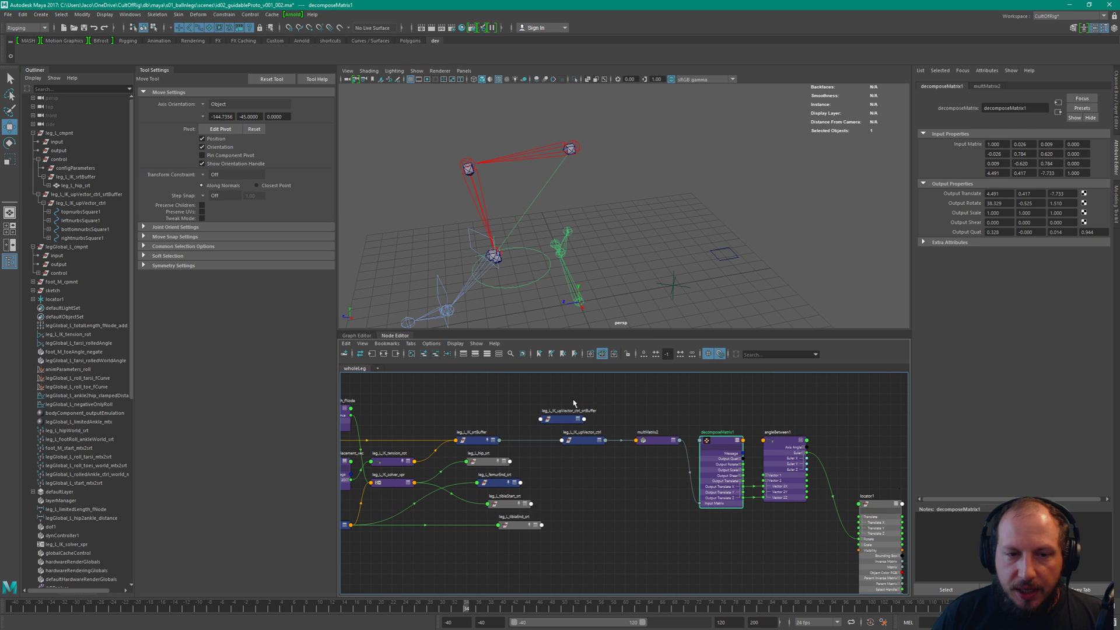
left_click_drag(558, 392, 784, 523)
left_click_drag(779, 443, 747, 443)
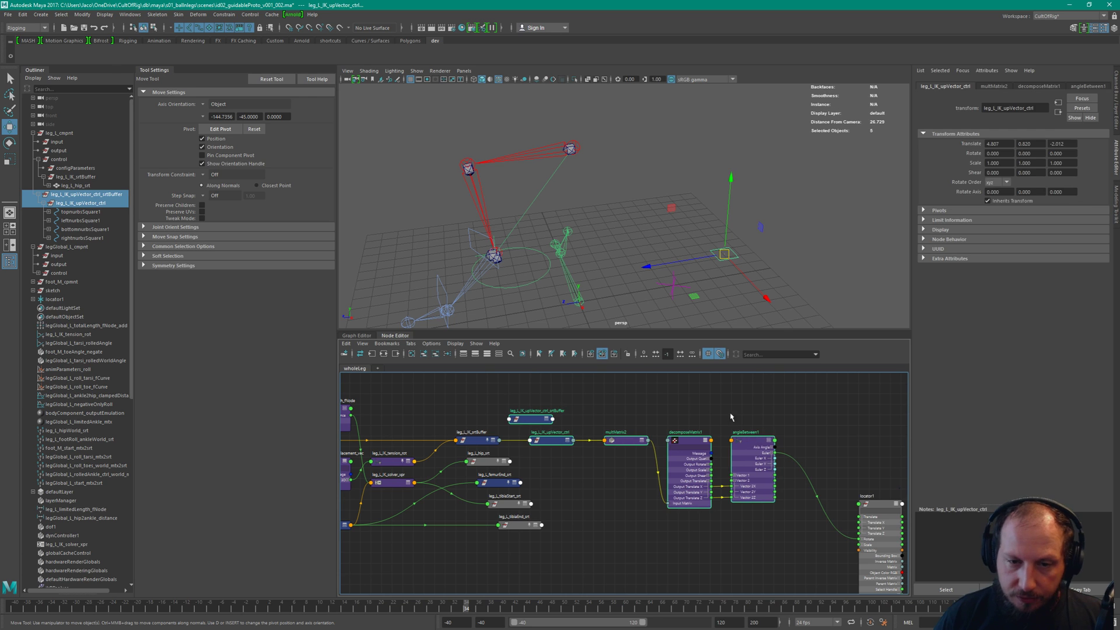
left_click(731, 417)
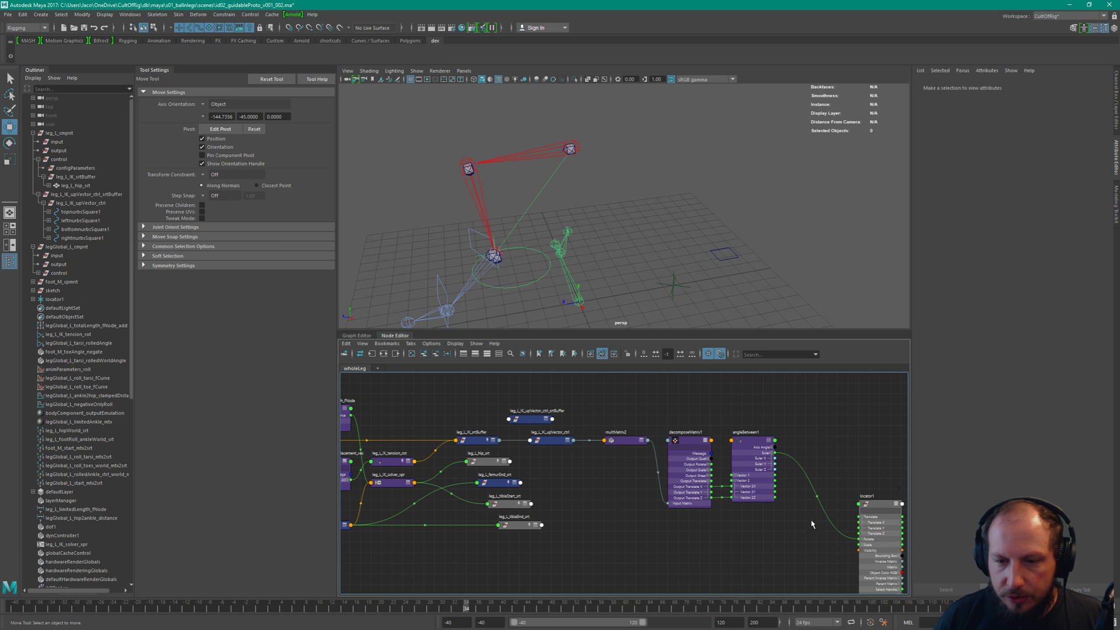
Examine the attributes of angleBetween1 and of the locator1 node it drives
scroll(802, 402, "up", 2)
left_click(749, 484)
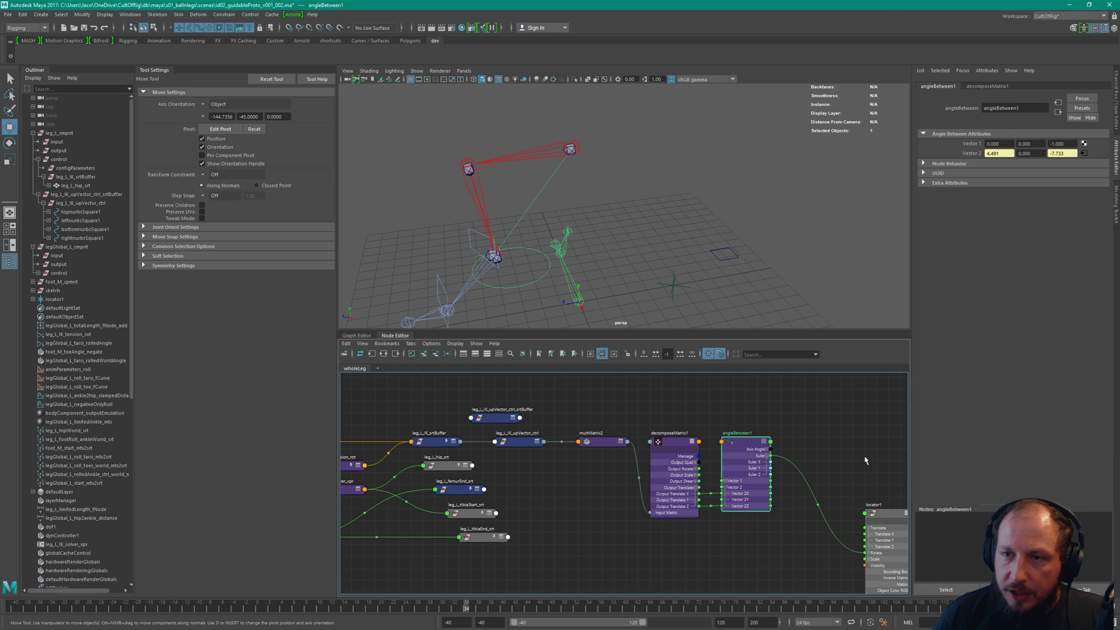
middle_click_drag(866, 460, 709, 438)
left_click(753, 561)
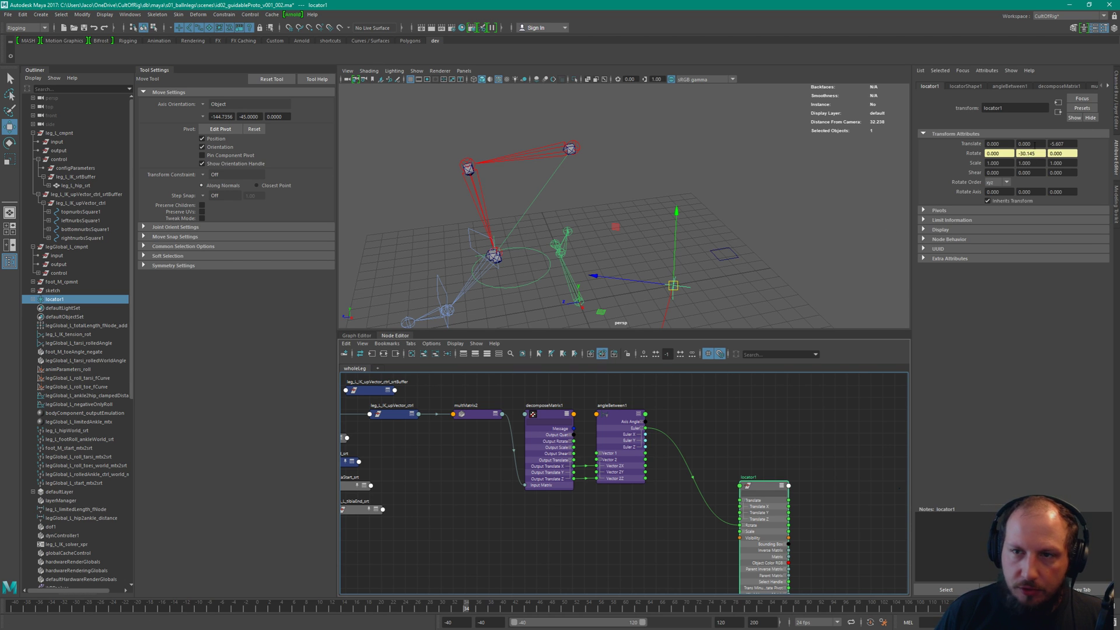
middle_click_drag(511, 463, 603, 471)
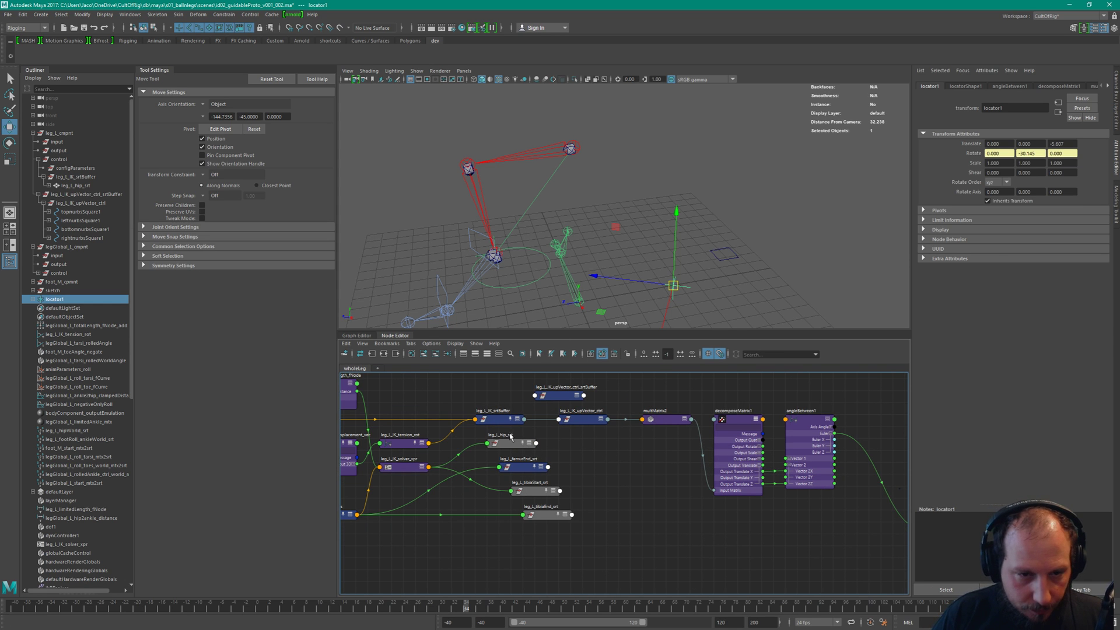
Relocate the leg_L_hip_srt, femurEnd, tibiaStart and tibiaEnd srt nodes to the output side of angleBetween1
mouse_move(508, 441)
left_mouse_down()
mouse_move(532, 548)
mouse_move(522, 449)
left_mouse_up()
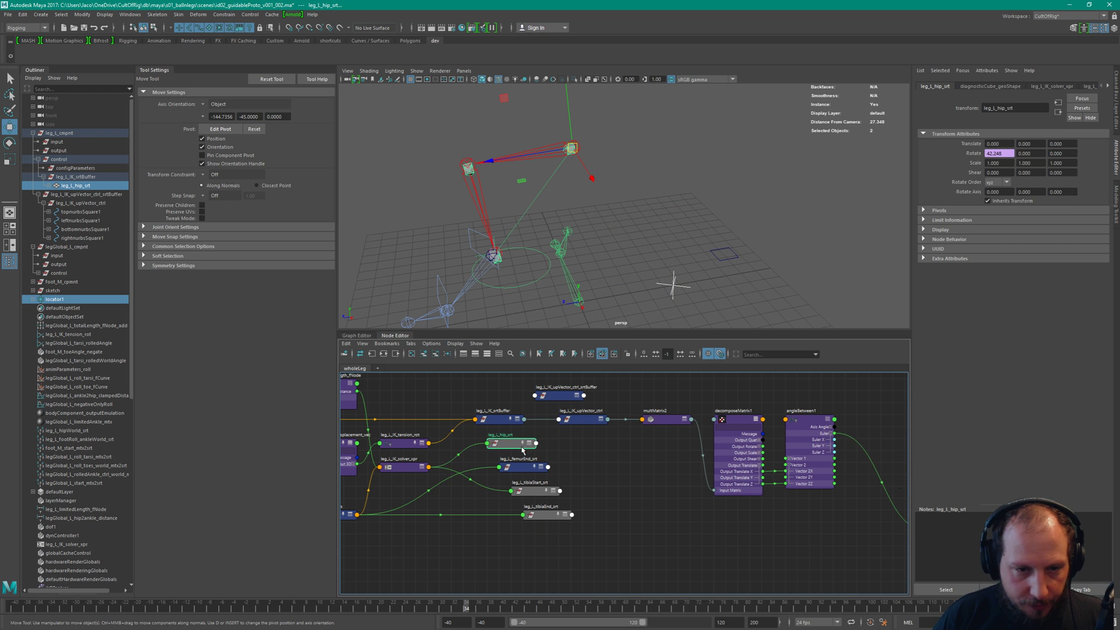
scroll(700, 540, "down", 3)
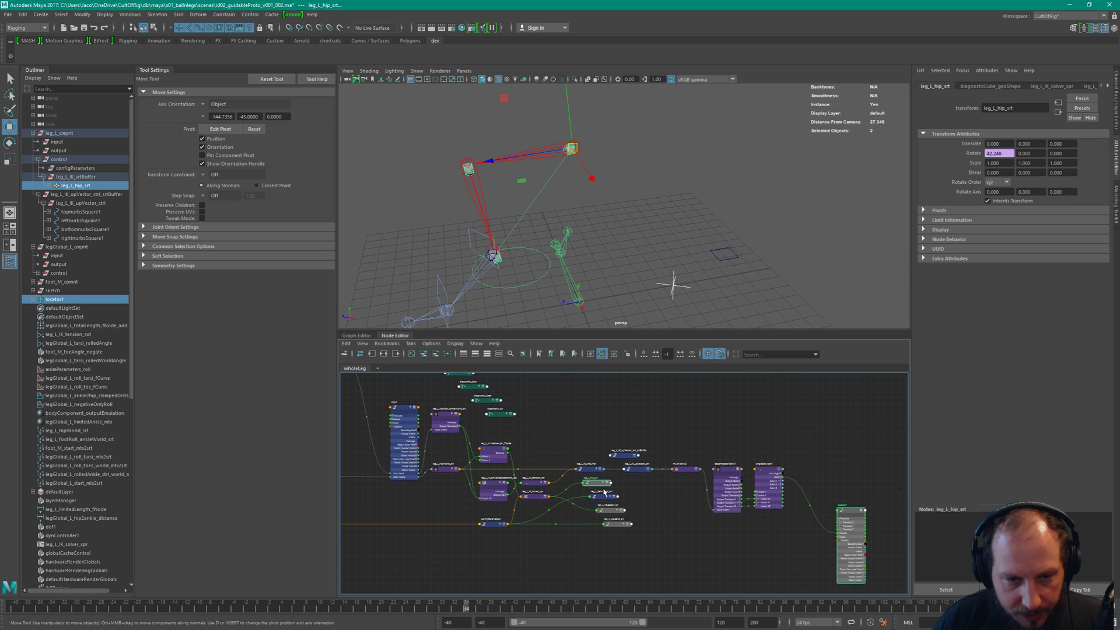
left_click(630, 483)
left_click_drag(612, 486, 813, 483)
scroll(825, 448, "up", 6)
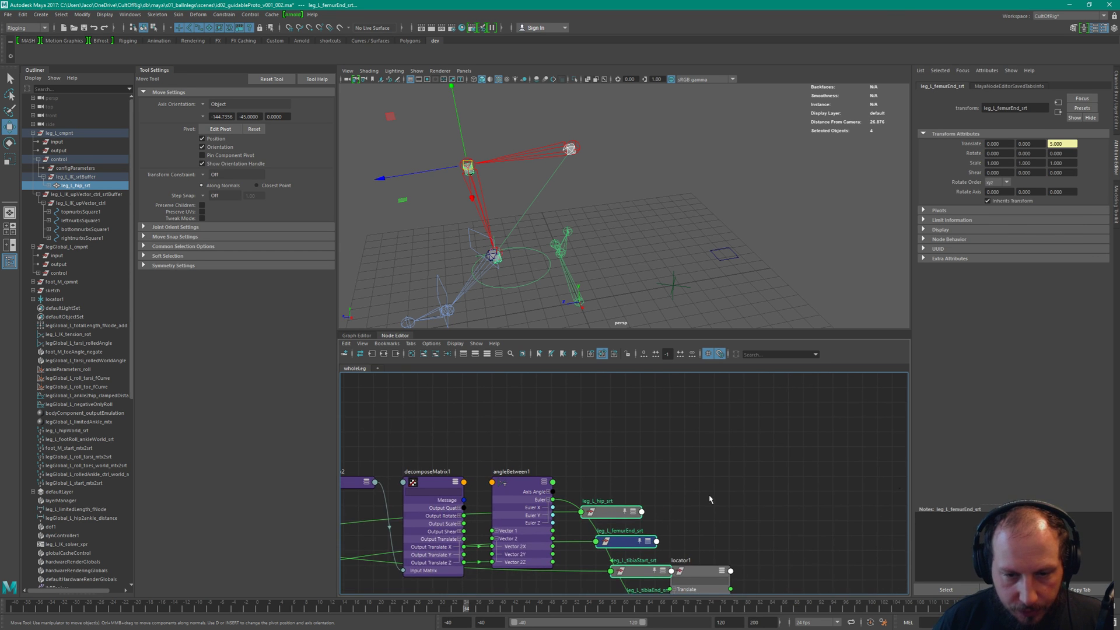
Move locator1 clear of the srt nodes and delete the connection from angleBetween1's Euler output to its Rotate
left_click_drag(682, 487, 816, 412)
left_click(764, 446)
key("Delete")
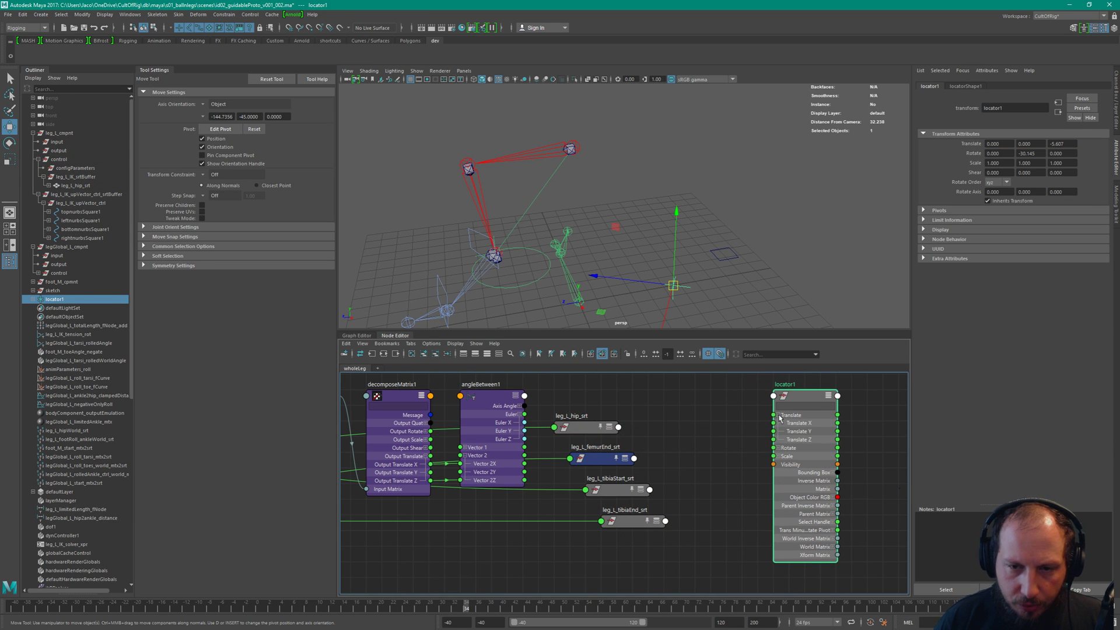
Raise angleBetween1 in the graph, expand leg_L_hip_srt to show its attributes and place it beside angleBetween1
middle_click_drag(492, 365, 590, 398)
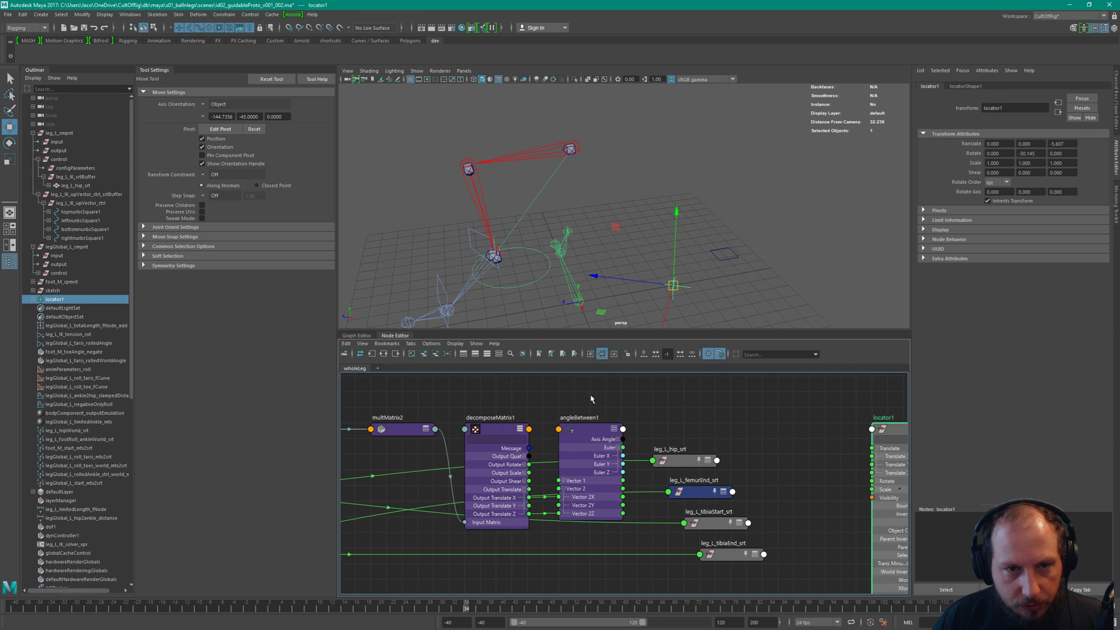
left_click_drag(595, 433, 594, 371)
left_click(684, 460)
key("2")
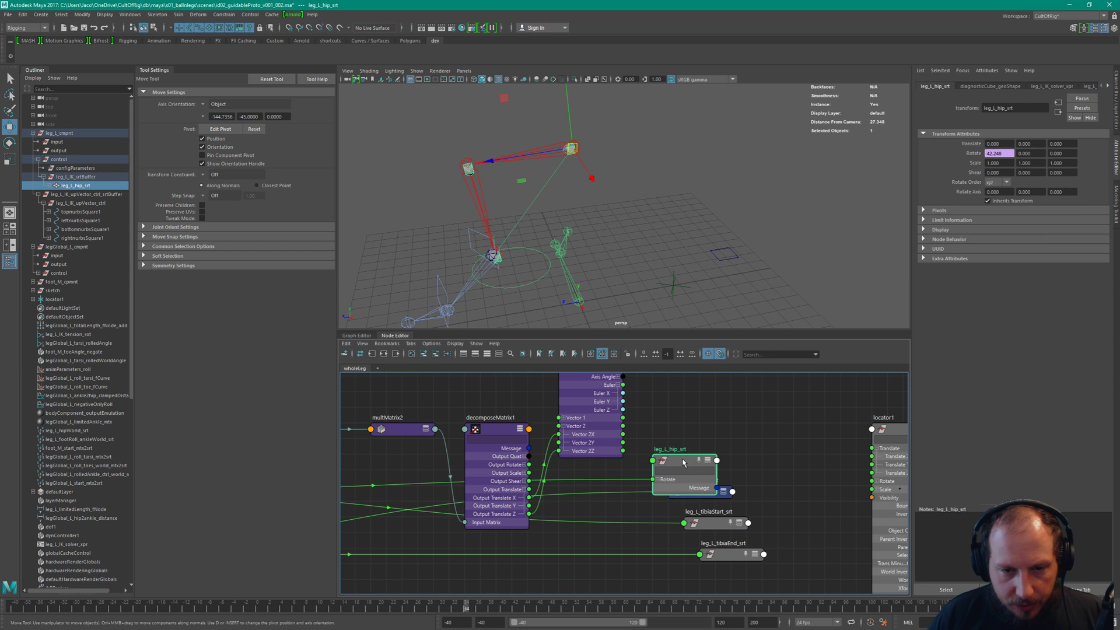
left_click_drag(684, 461, 683, 413)
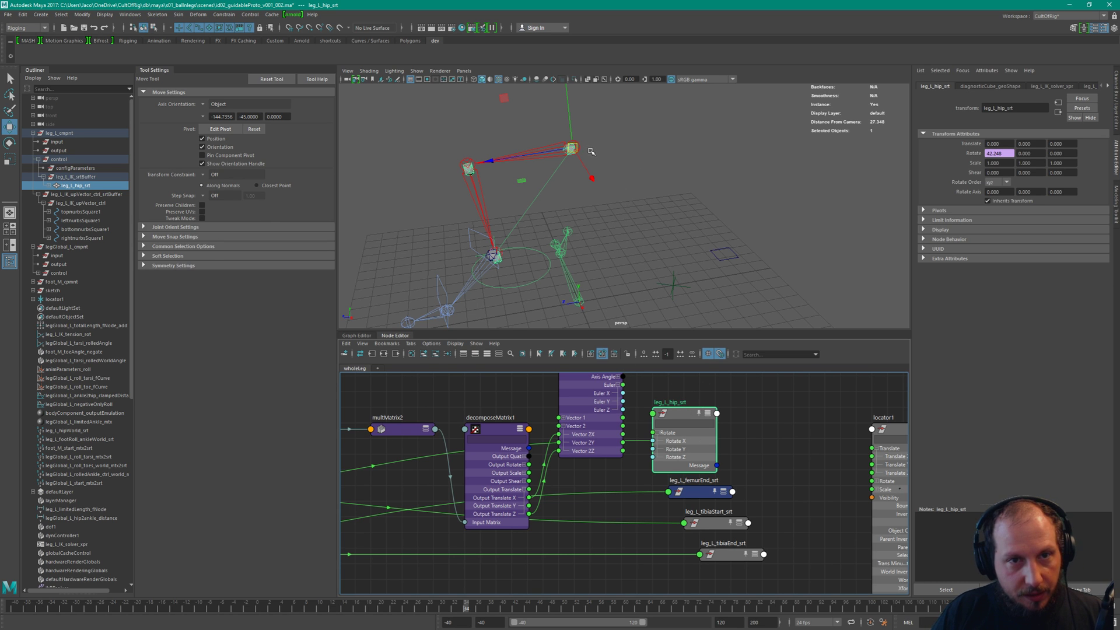
Inspect the gimbal rotation axes of leg_L_hip_srt with the Rotate tool
key("e")
left_click_drag(636, 180, 621, 166, "alt")
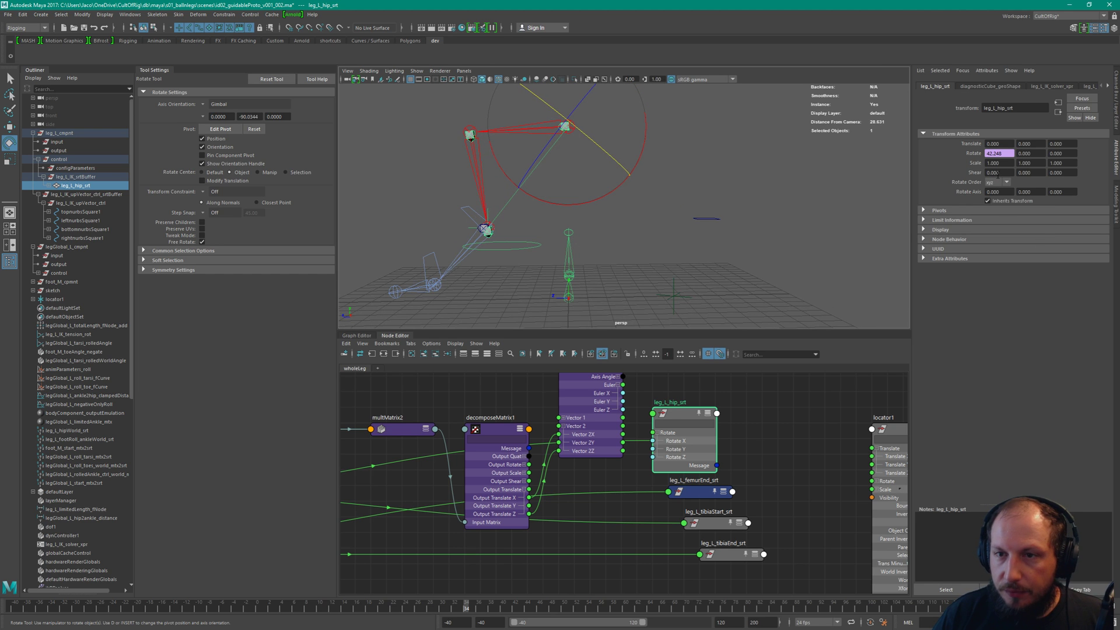
middle_click_drag(552, 156, 575, 210, "alt")
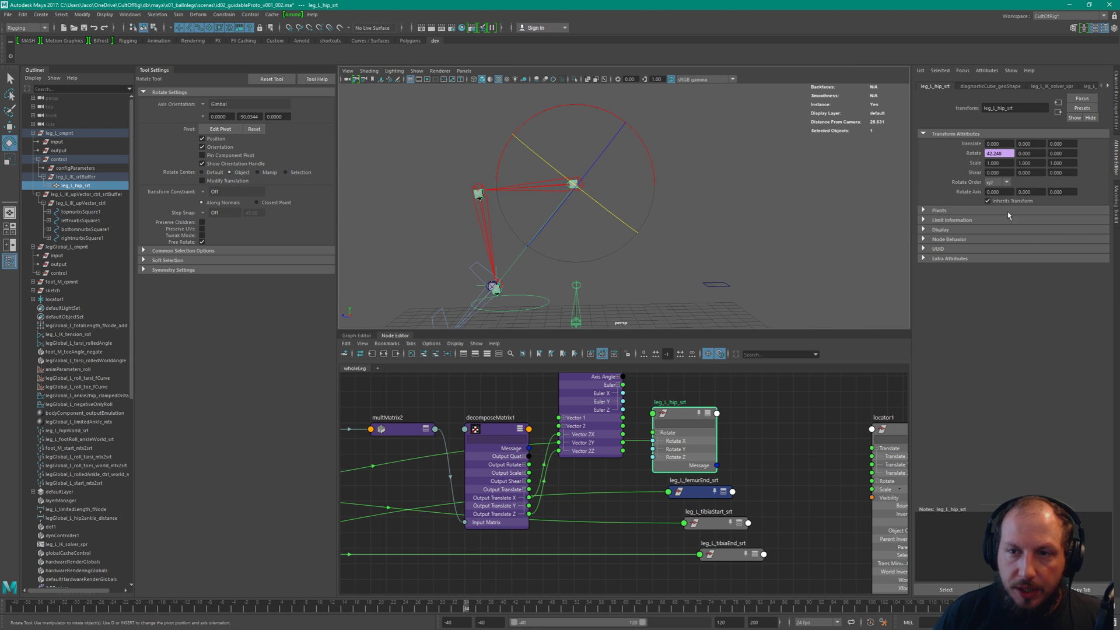
Move the world ankle control to swing the foot to the opposite side of the hip as a test pose
left_click(527, 304)
key("w")
left_click_drag(512, 302, 759, 261)
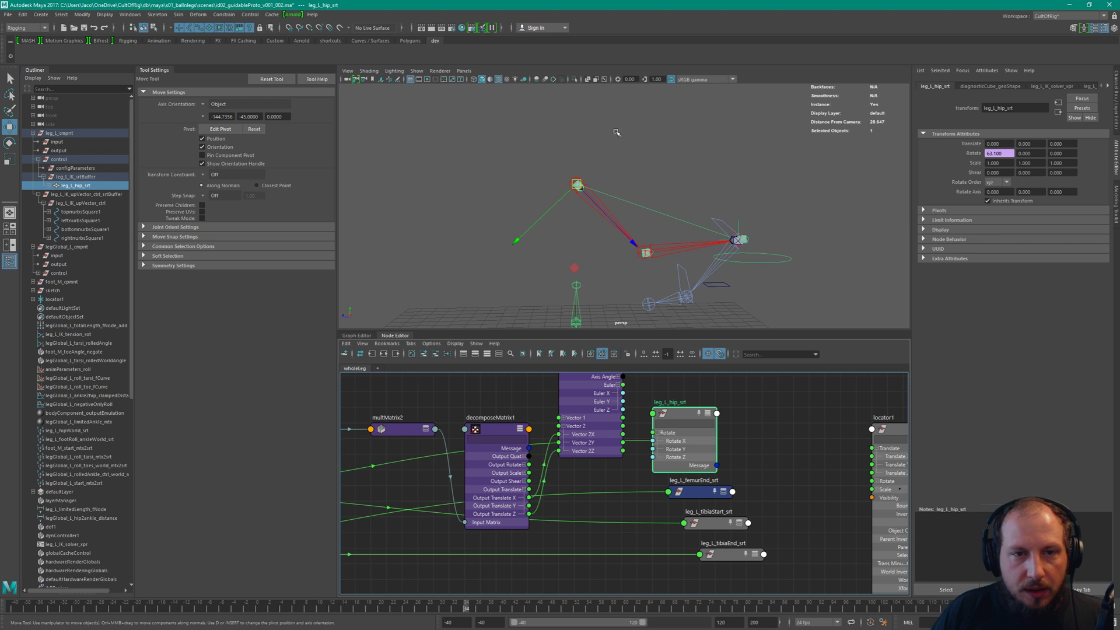
Try rotating leg_L_hip_srt about its Y axis in gimbal mode and undo the rotation
key("e")
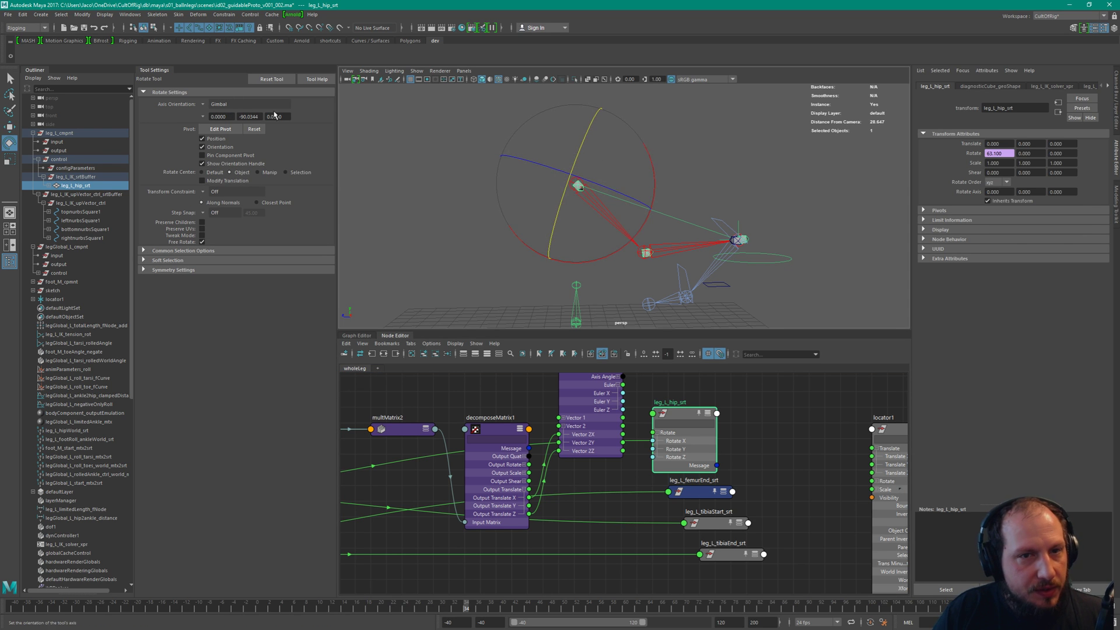
left_click_drag(525, 175, 636, 182, "alt")
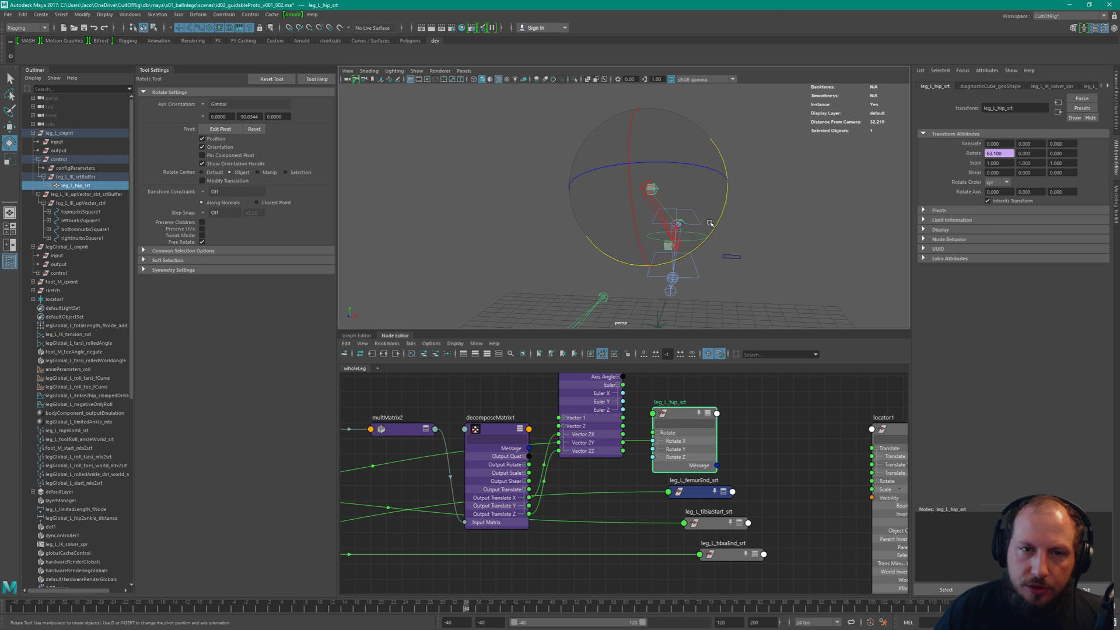
left_click_drag(709, 223, 574, 144, "alt")
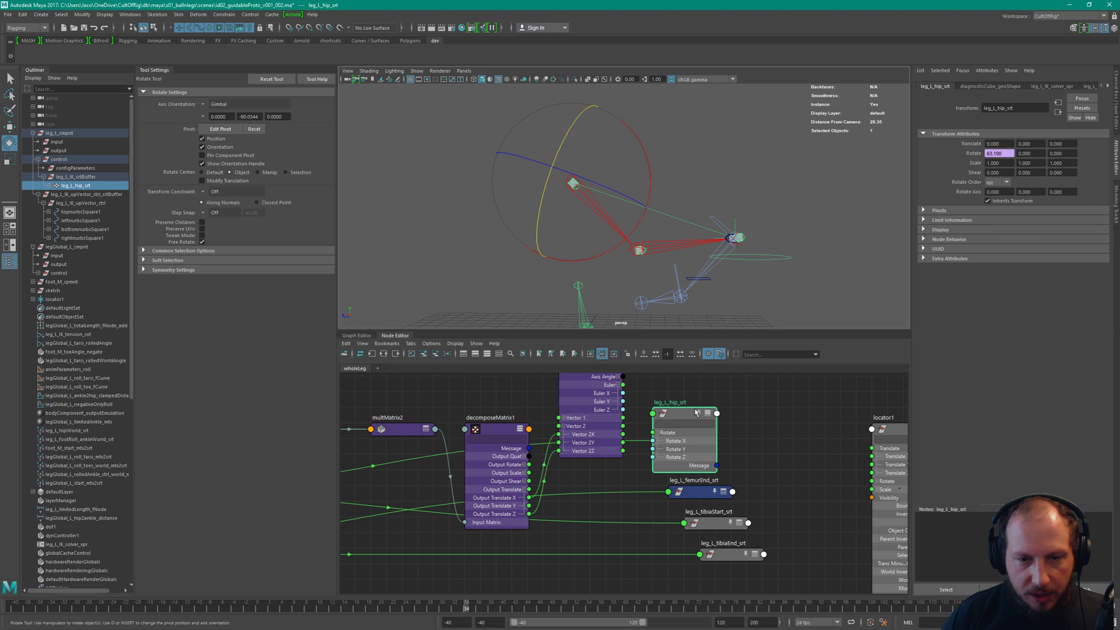
left_click_drag(570, 137, 613, 118)
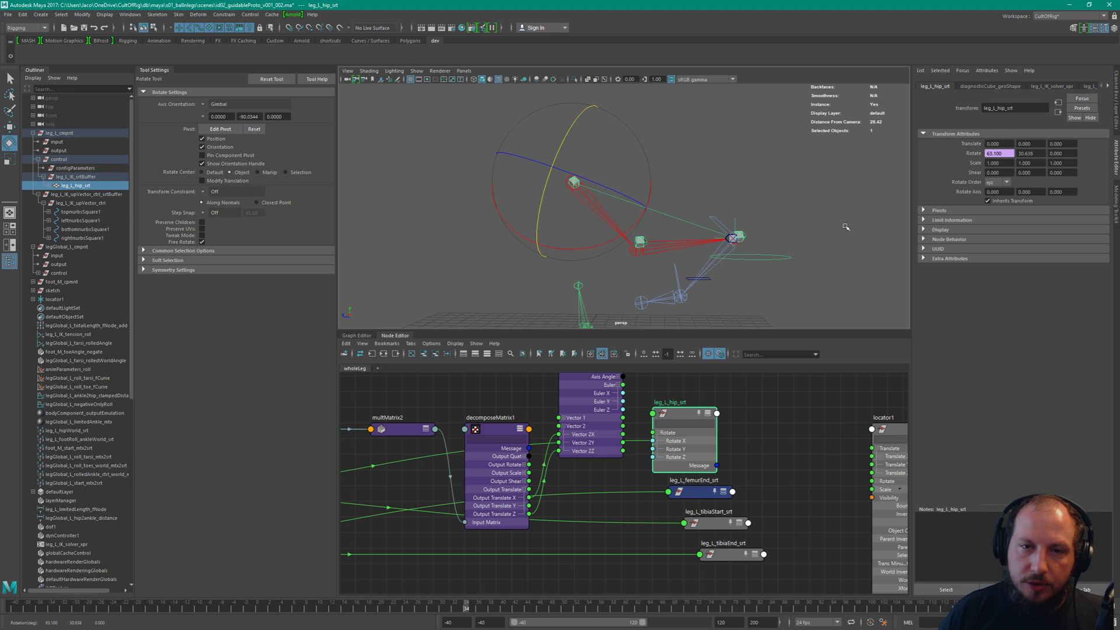
key("ctrl+z")
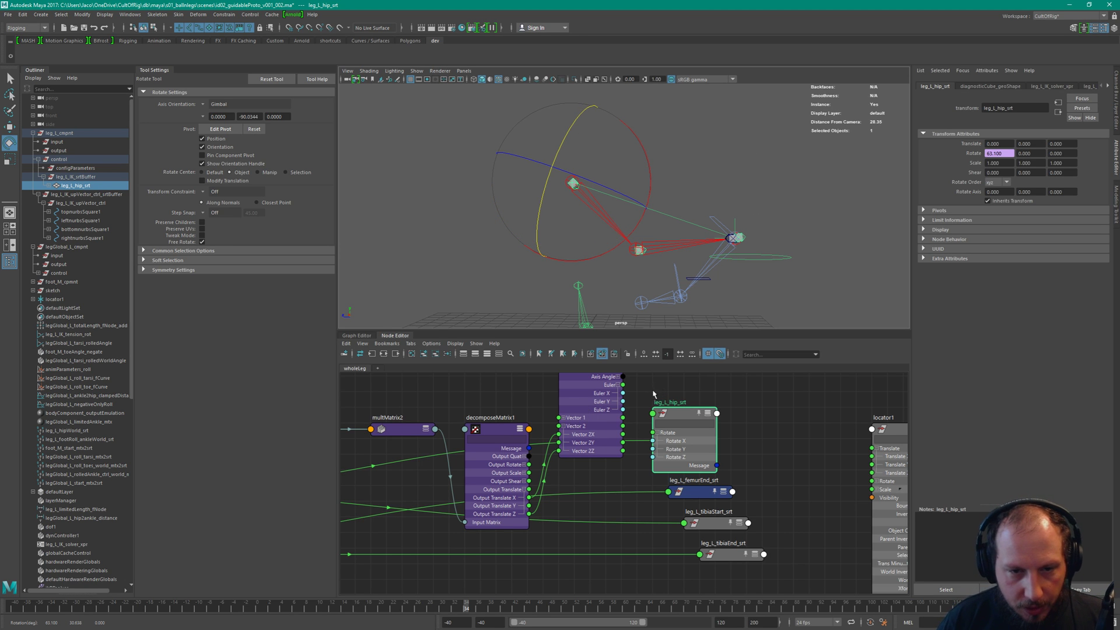
Connect the Euler Y output of angleBetween1 to Rotate Y of leg_L_hip_srt
middle_click_drag(623, 403, 592, 429)
left_click_drag(593, 420, 622, 475)
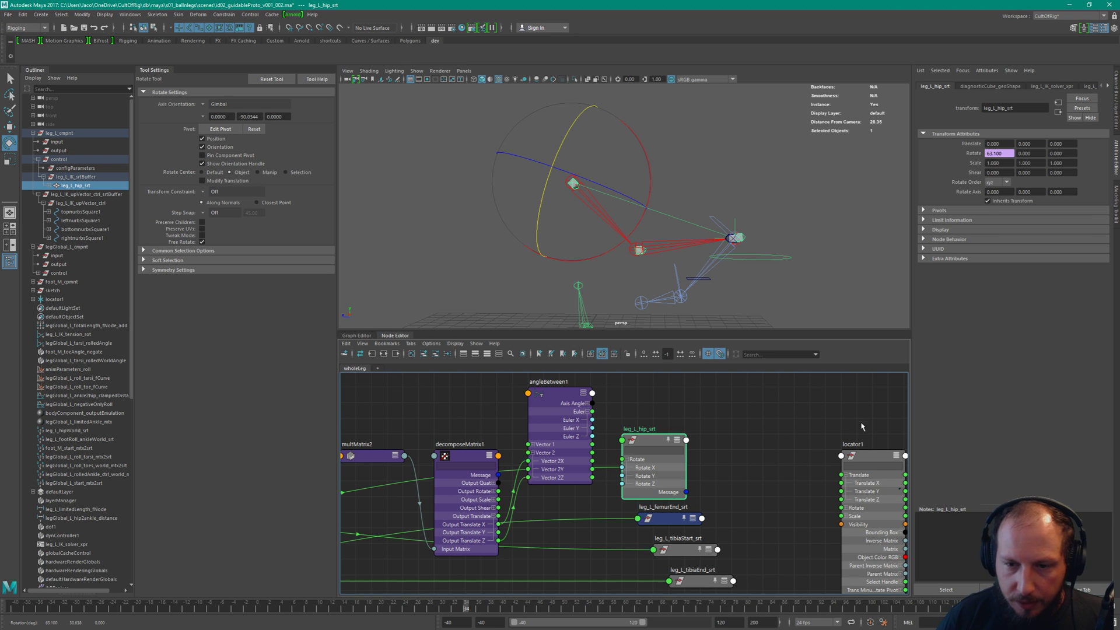
left_click(869, 464)
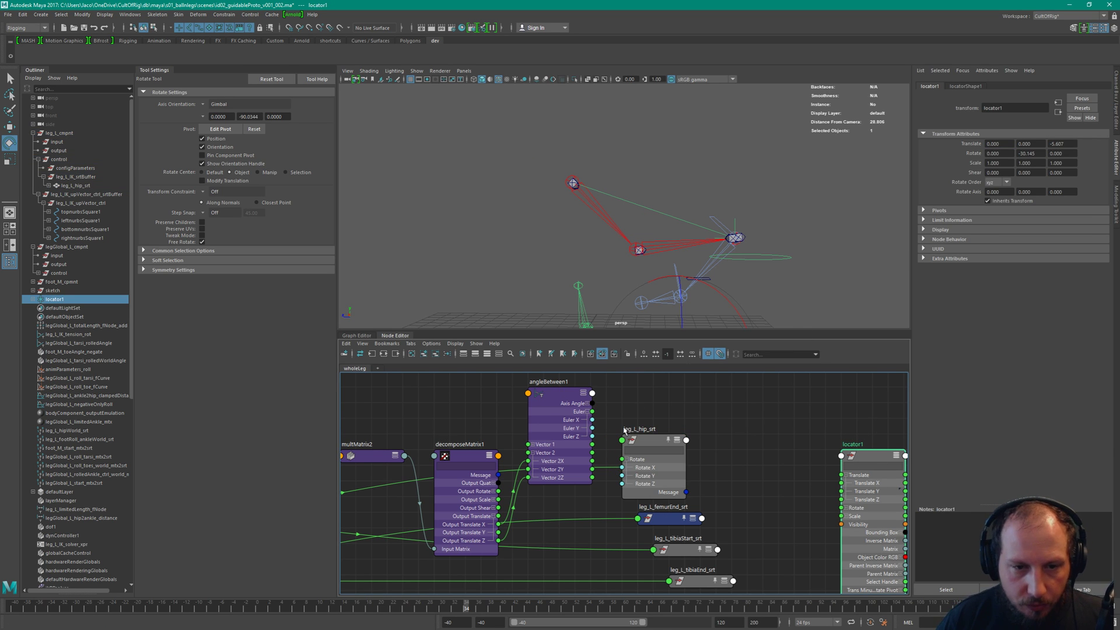
left_click_drag(593, 429, 628, 475)
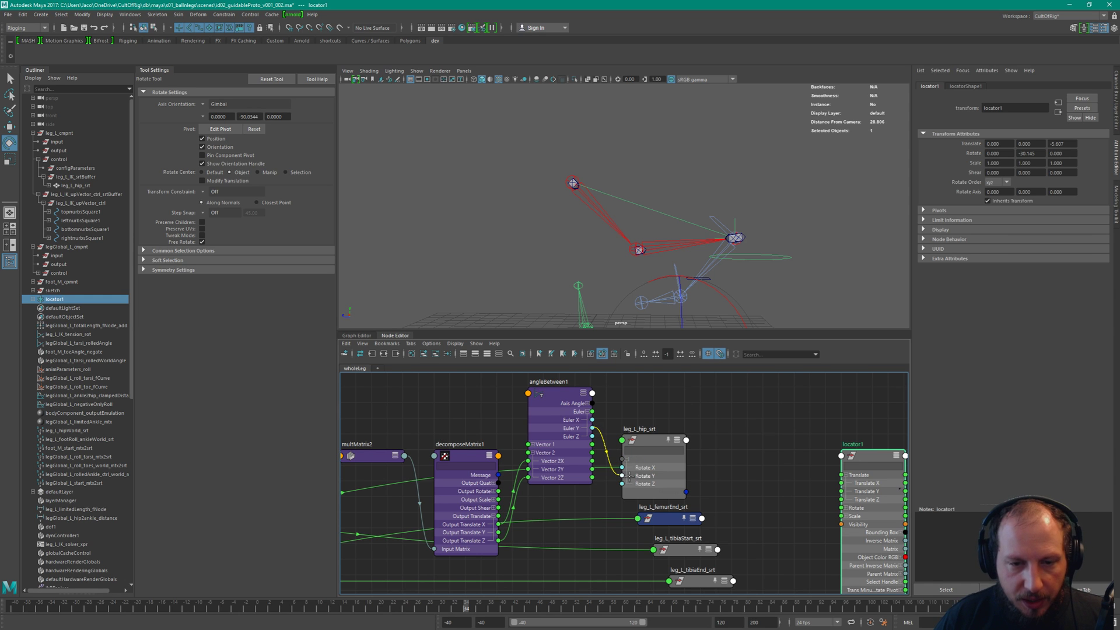
left_click_drag(628, 475, 628, 475)
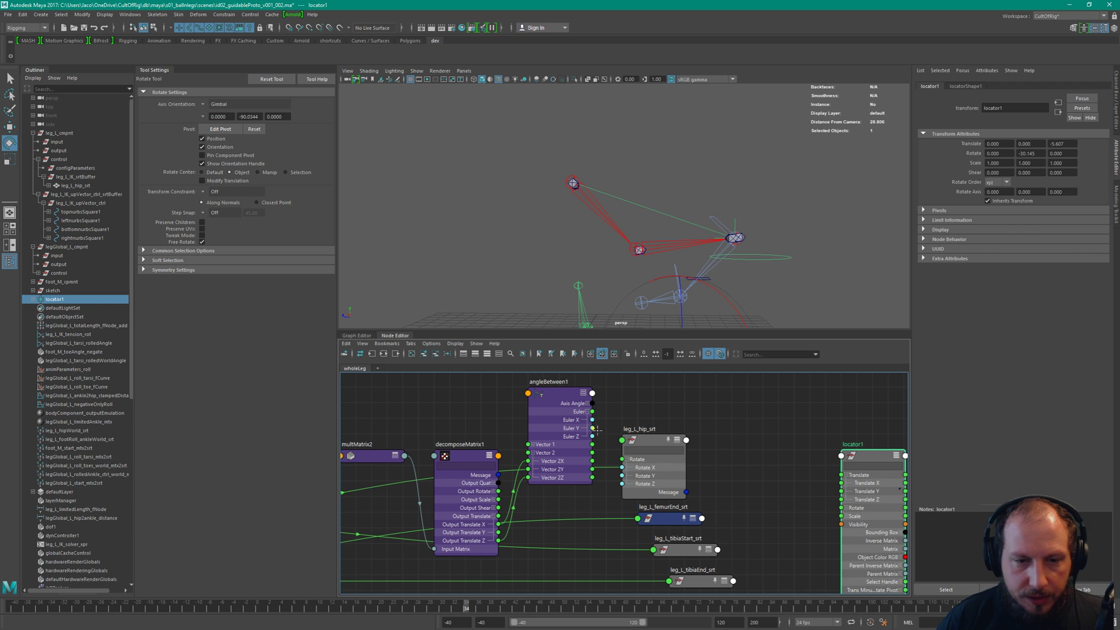
left_click_drag(593, 428, 623, 475)
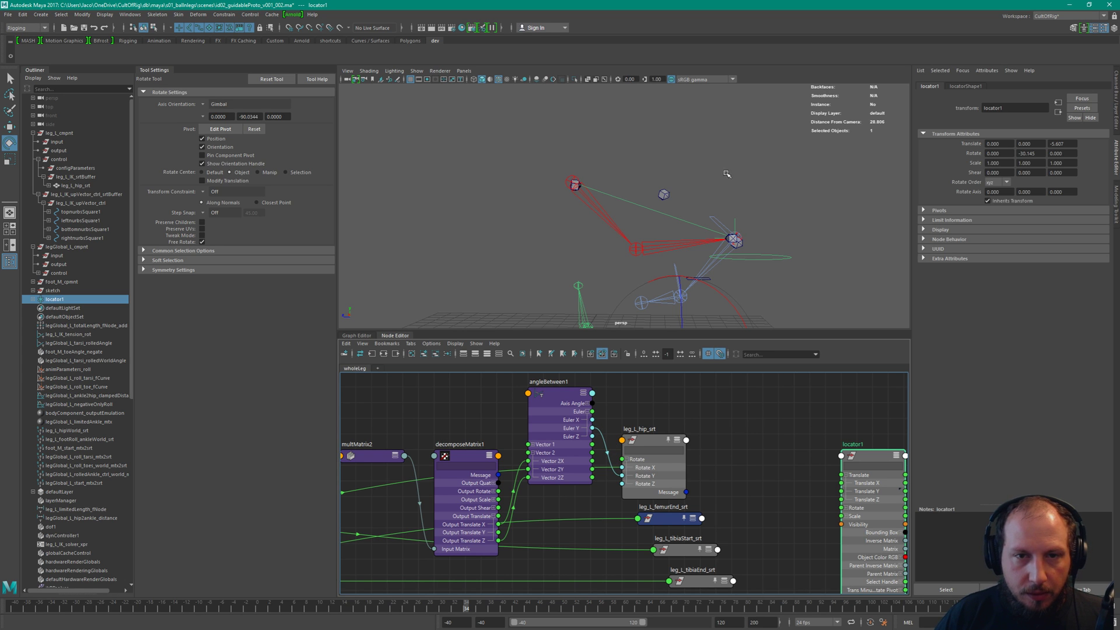
Examine the leg's new pose from other angles and select leg_L_IK_upVector_ctrl through its square curves
left_click_drag(726, 174, 763, 275, "alt")
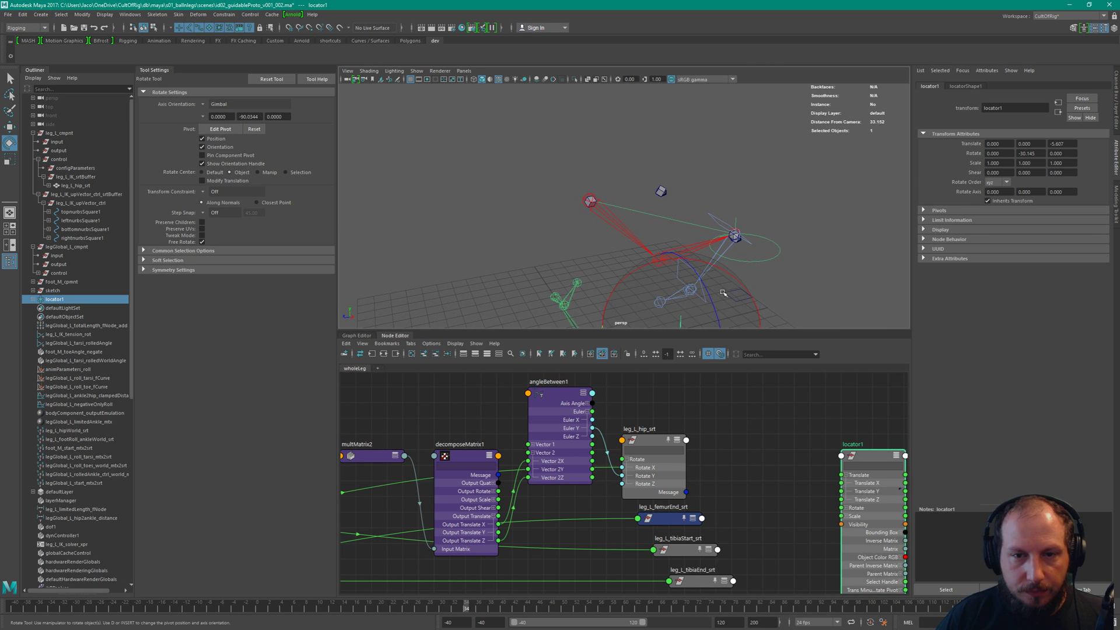
right_click_drag(832, 232, 712, 148, "alt")
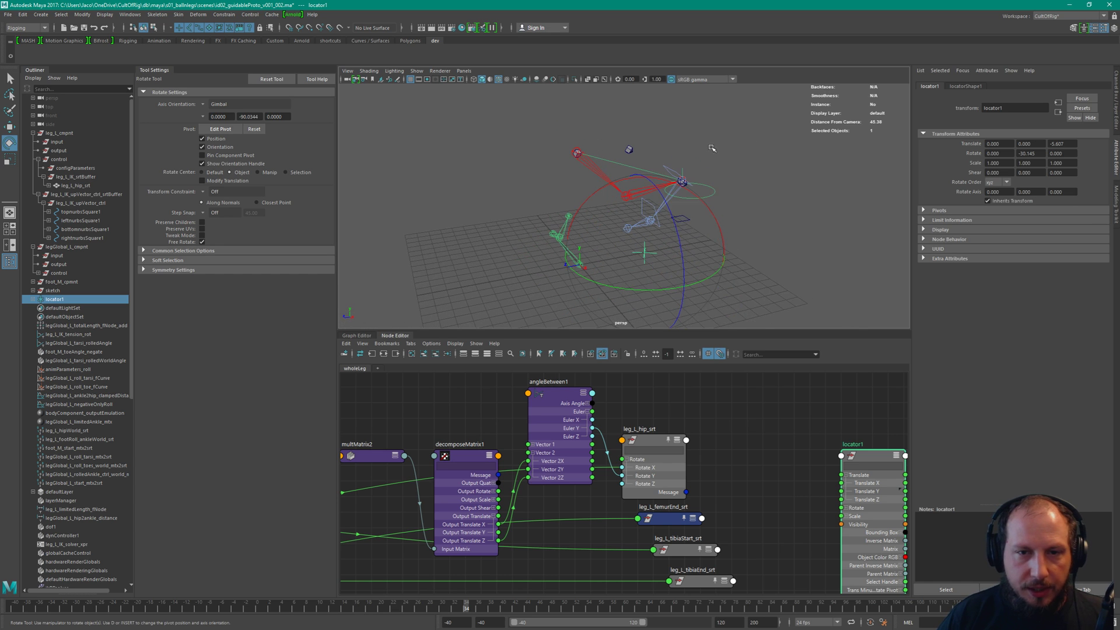
left_click_drag(712, 149, 777, 205, "alt")
left_click(655, 239)
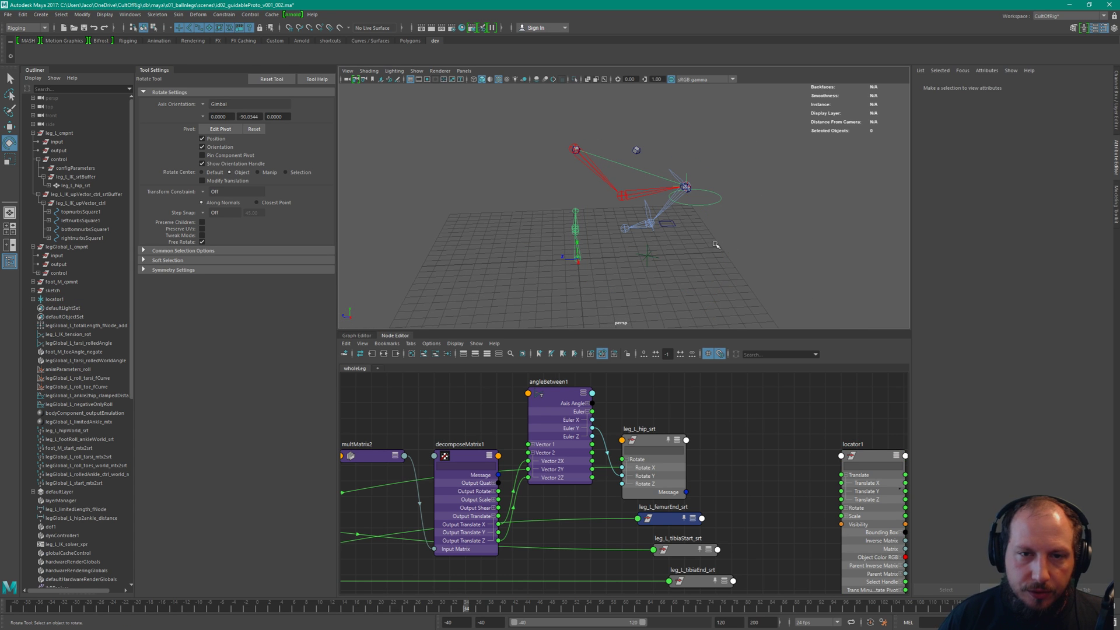
left_click_drag(689, 222, 673, 232)
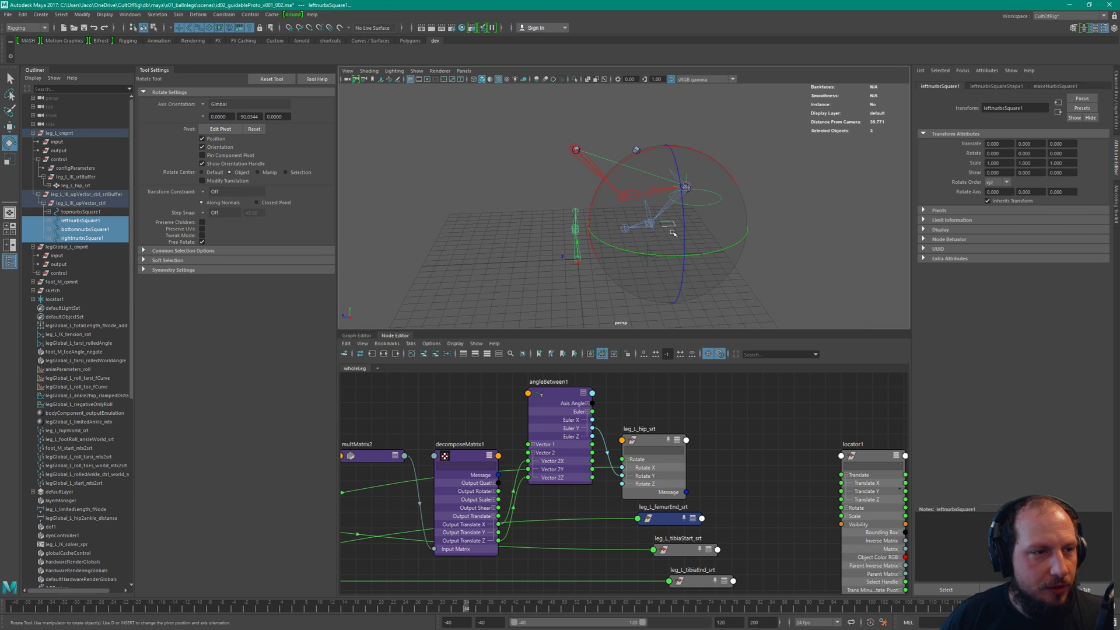
key("Up")
key("q")
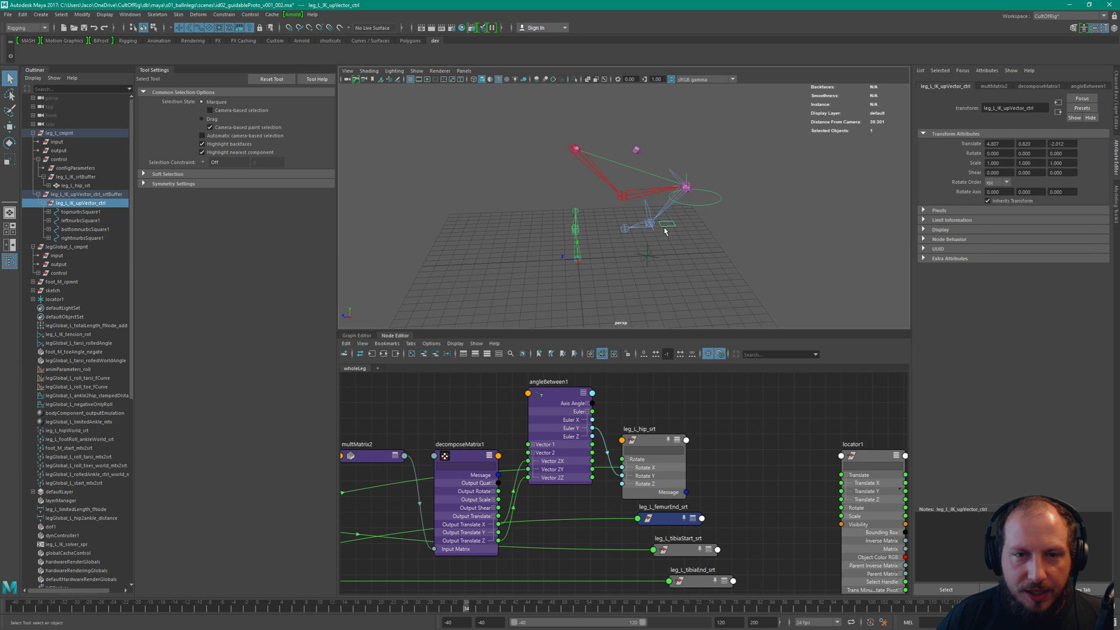
Set Translate X, Y and Z of legGlobal_L_worldAnkle_ctrl to 0
left_click(689, 185)
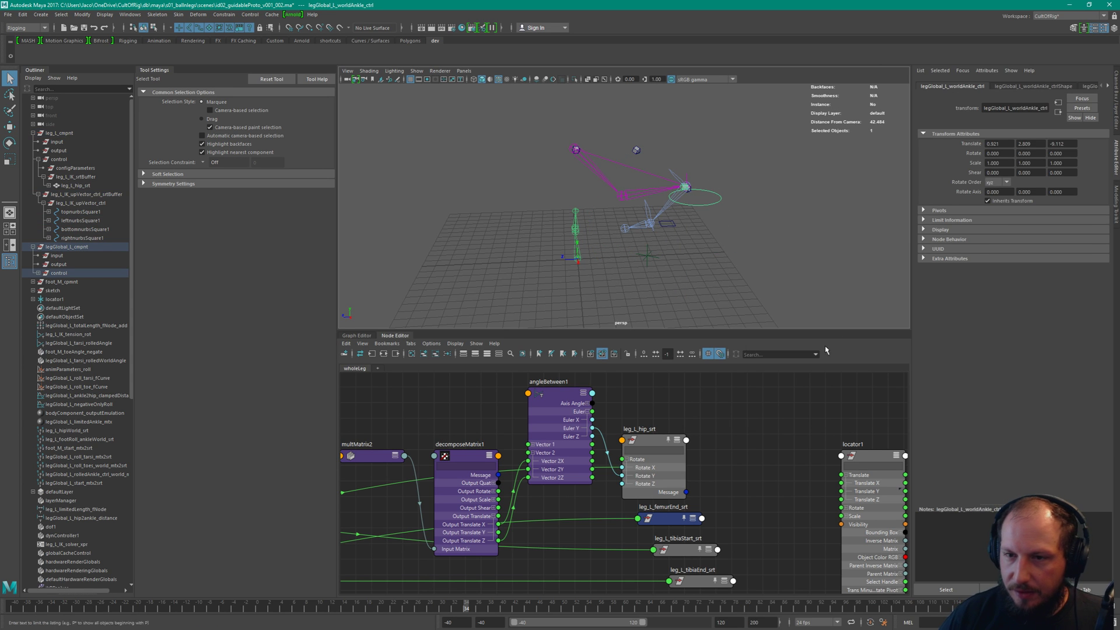
key("ctrl+a")
left_click_drag(1104, 96, 1104, 109)
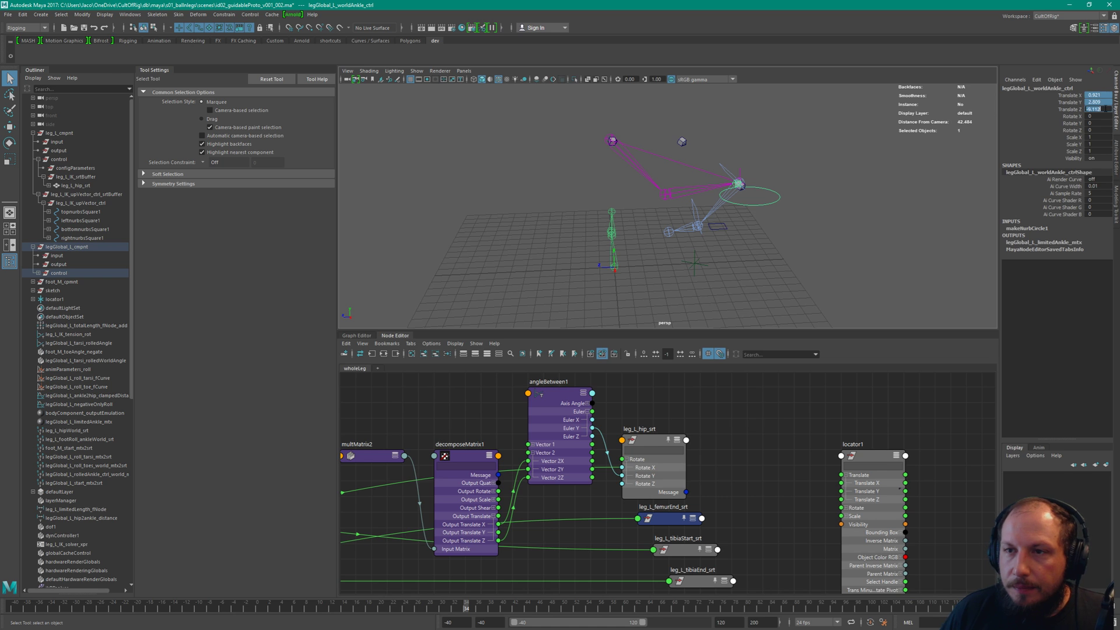
type("0")
key("Return")
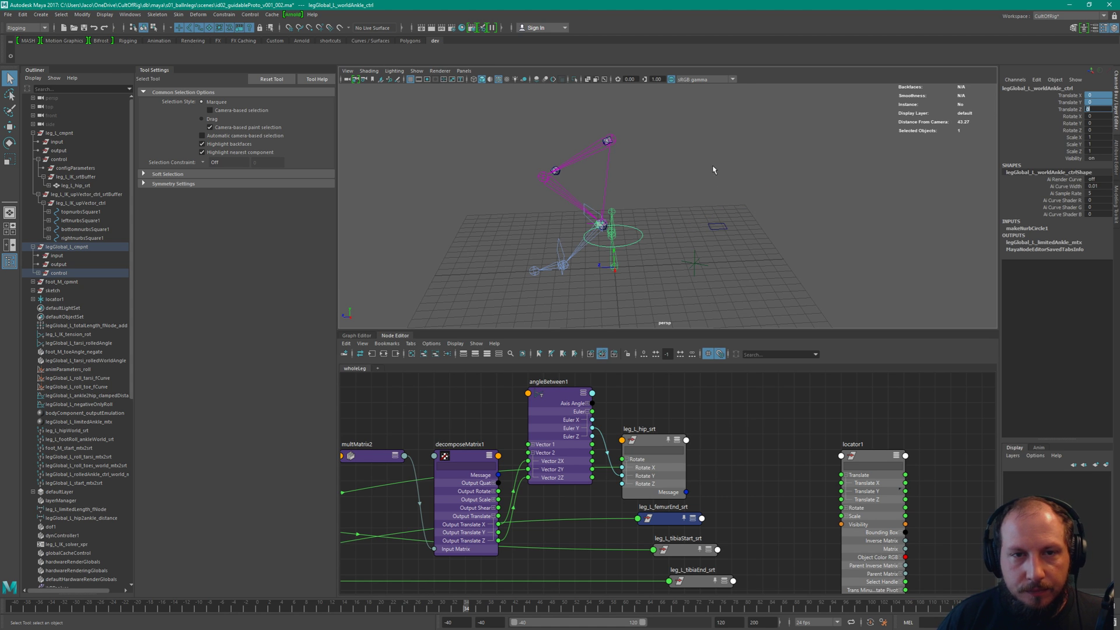
Move leg_L_IK_upVector_ctrl around the leg to test the hip's response, leaving it at about 2.45, -2.24, -6.79
left_click_drag(691, 213, 742, 221, "alt")
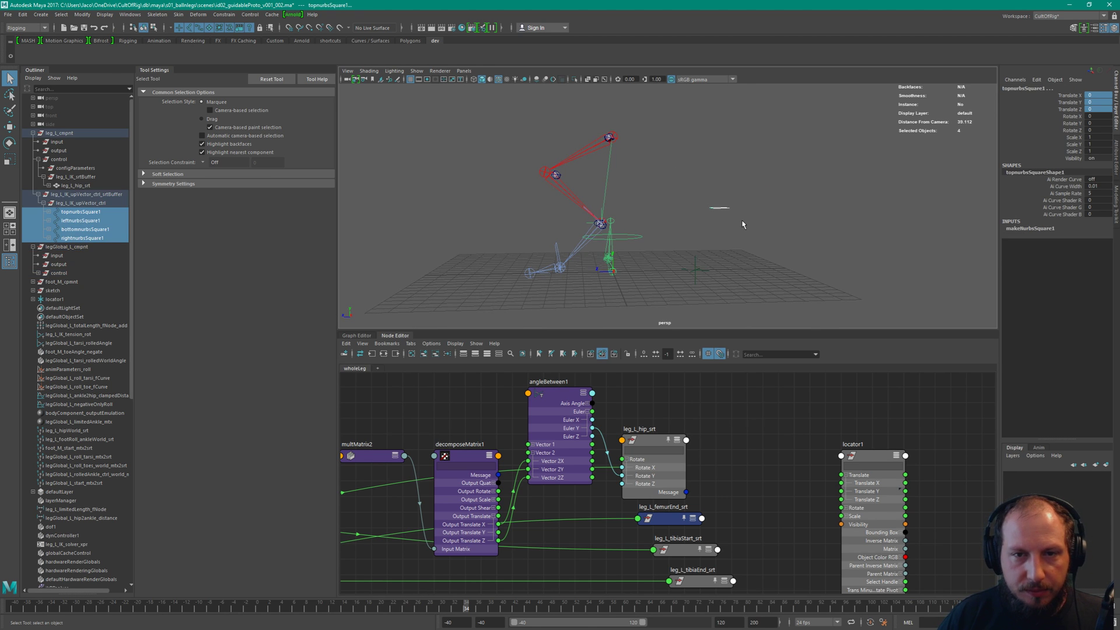
key("Up")
left_click_drag(640, 203, 690, 210, "alt")
key("w")
left_click_drag(741, 251, 728, 270, "alt")
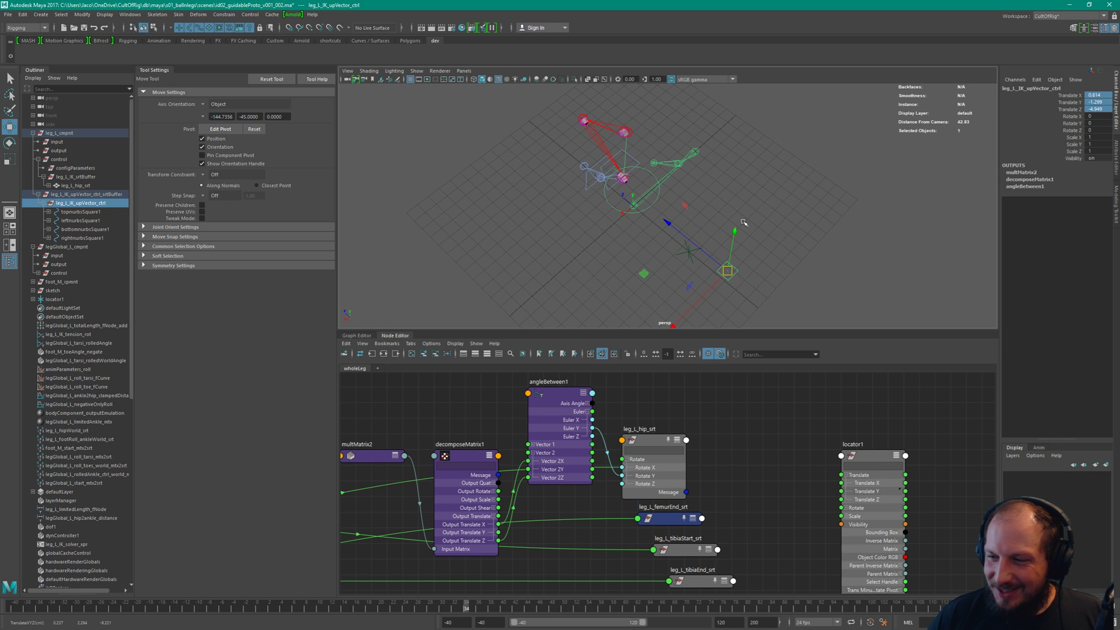
left_click_drag(743, 223, 732, 199, "alt")
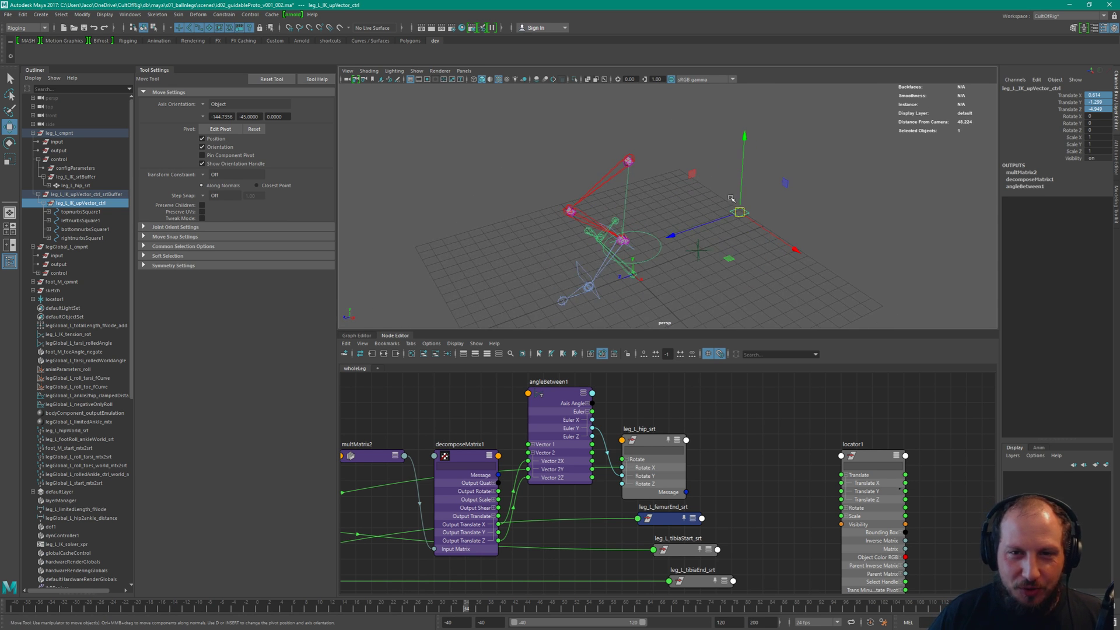
mouse_move(781, 222)
middle_mouse_down()
mouse_move(729, 217)
mouse_move(682, 153)
mouse_move(781, 227)
mouse_move(764, 217)
middle_mouse_up()
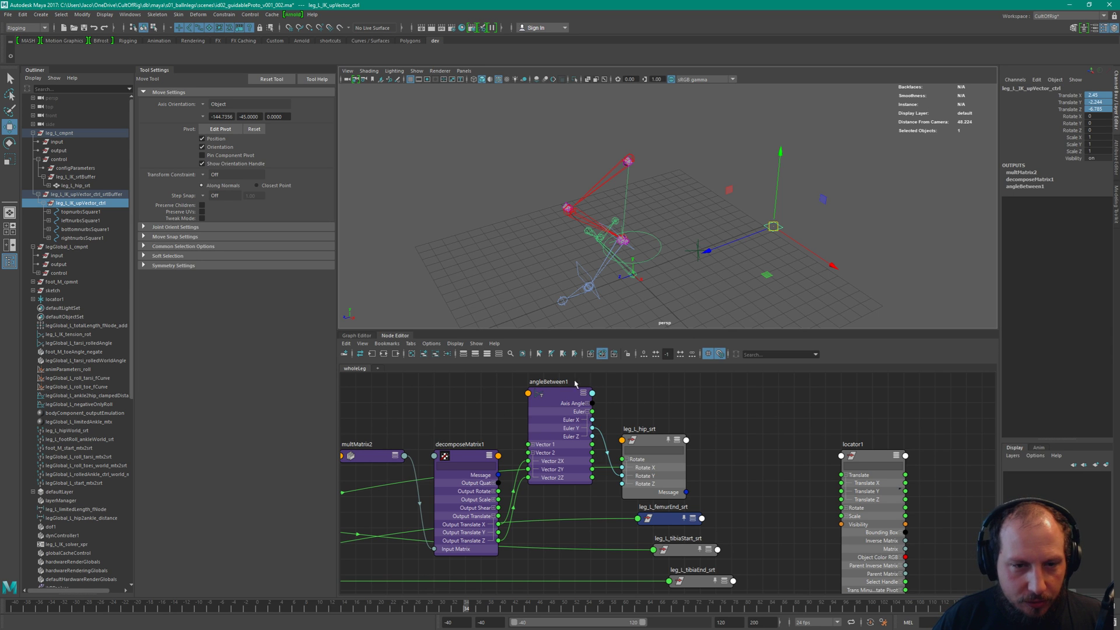
Collapse the angleBetween1 and leg_L_hip_srt nodes and arrange them between decomposeMatrix1 and the leg's other output nodes
left_click(559, 407)
key("1")
left_click_drag(561, 401, 560, 495)
left_click(664, 441)
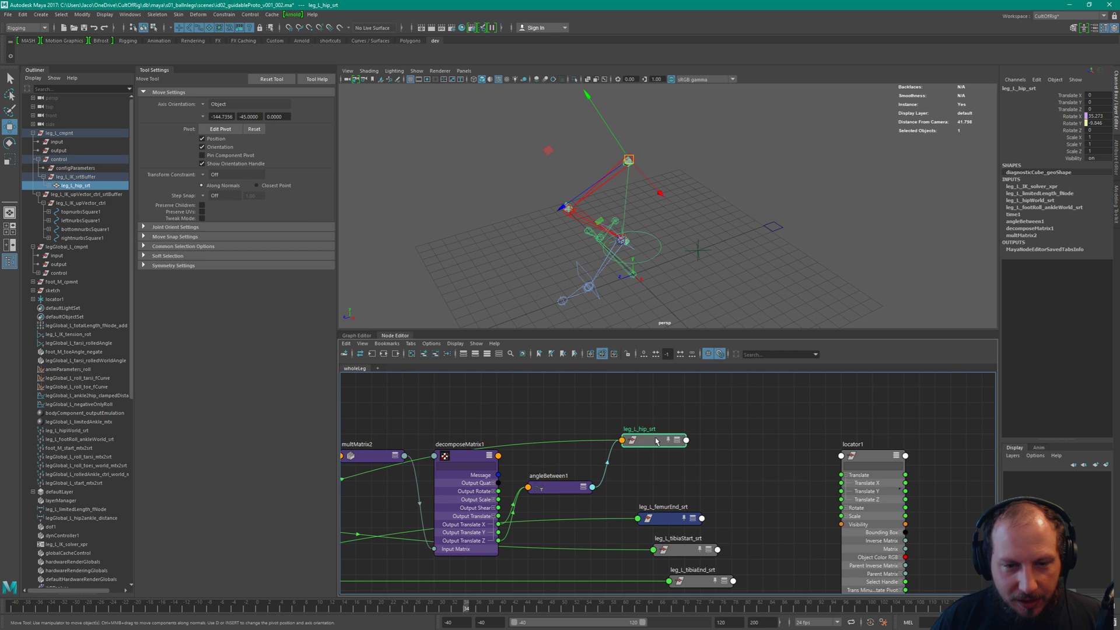
key("1")
scroll(676, 475, "down", 2)
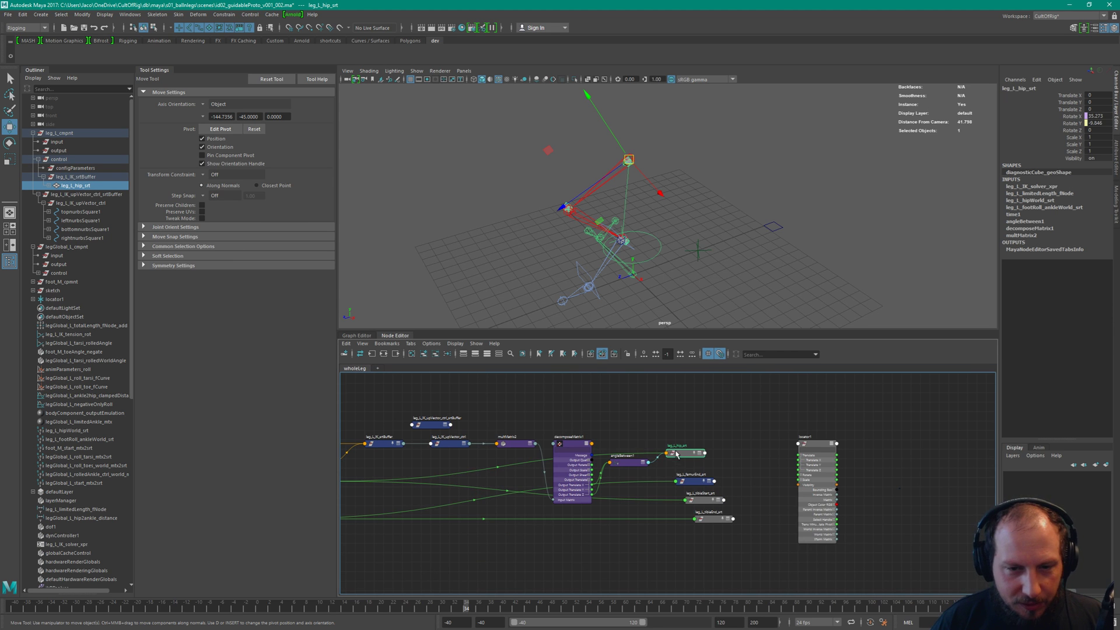
left_click_drag(677, 454, 633, 476)
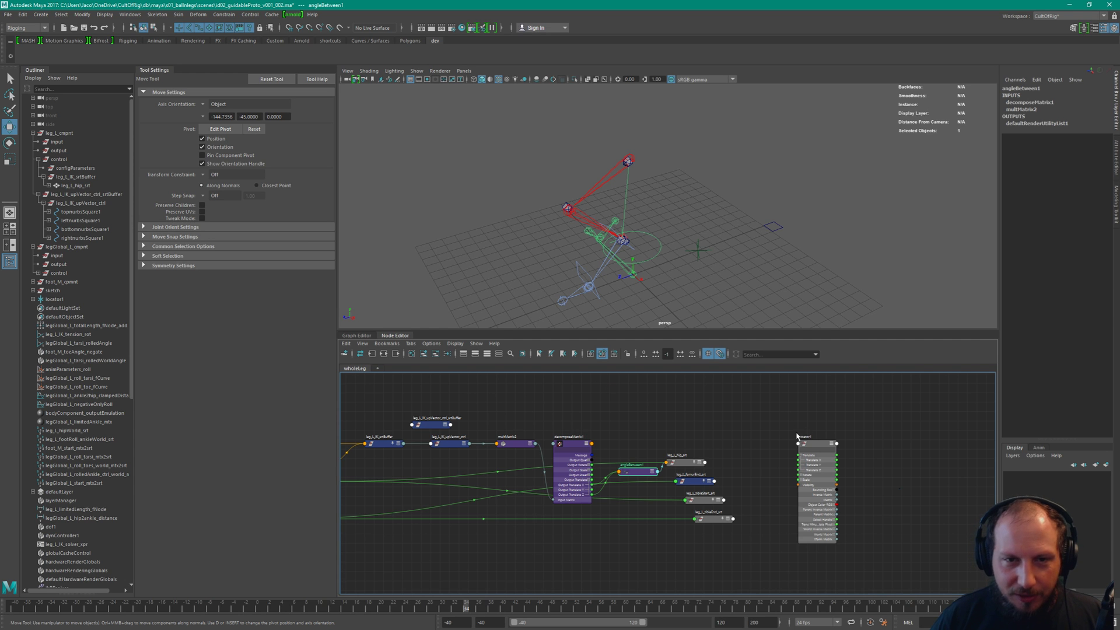
Raise legGlobal_L_worldAnkle_ctrl to about -1.67, 4, -6.25 to test the leg with a lifted ankle
left_click(772, 224)
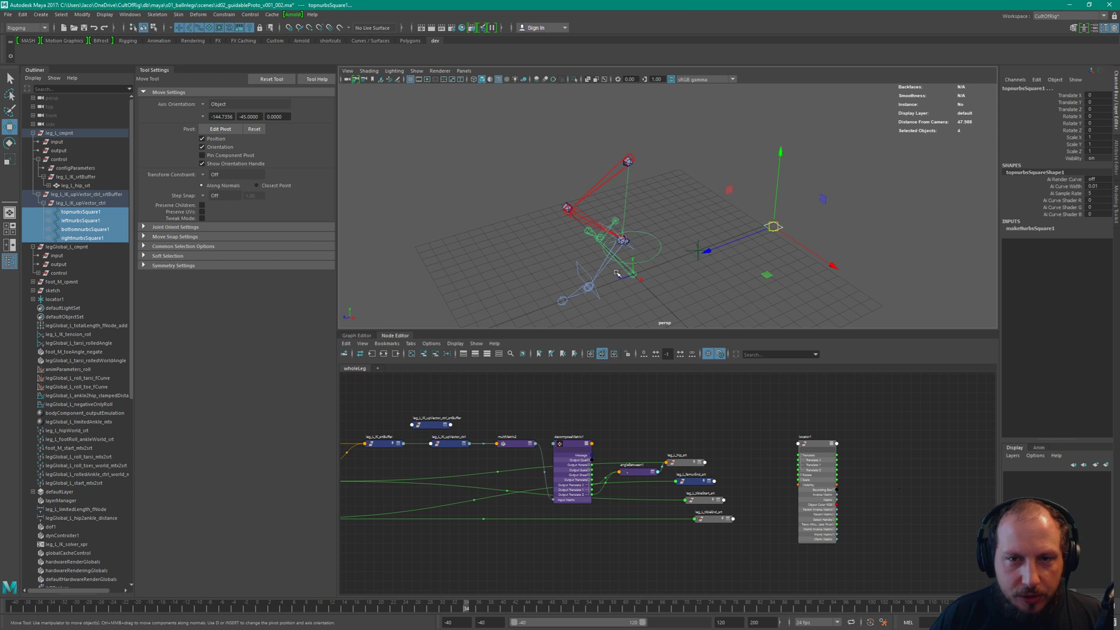
left_click(688, 234)
left_click_drag(688, 233, 817, 199, "alt")
left_click(622, 233)
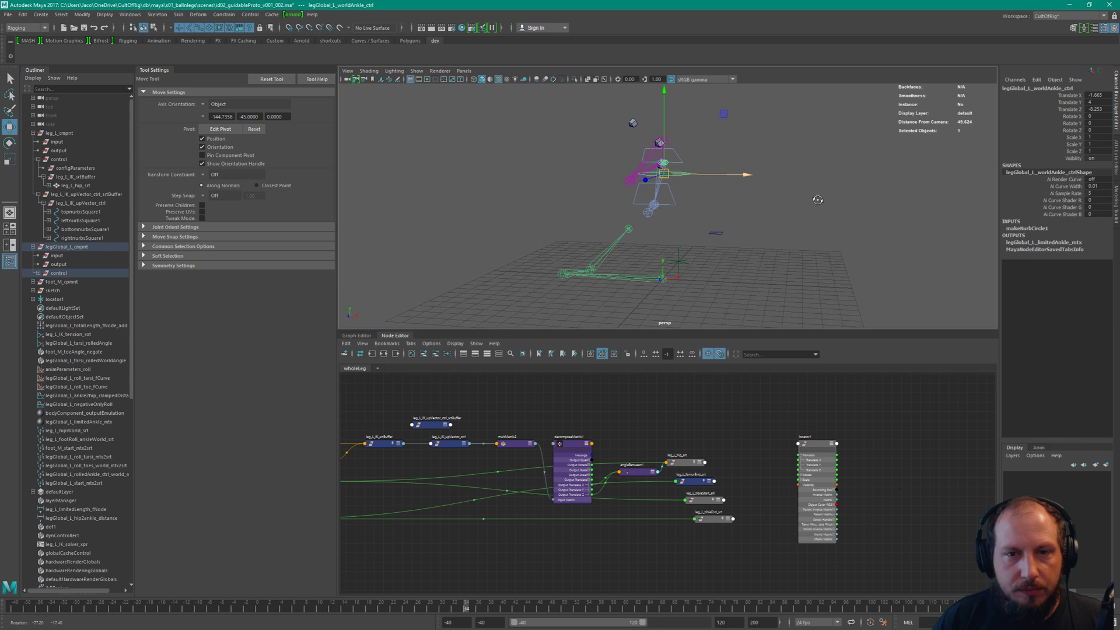
Move leg_L_IK_upVector_ctrl up and around the raised leg to test how the hip rotation follows
left_click(716, 233)
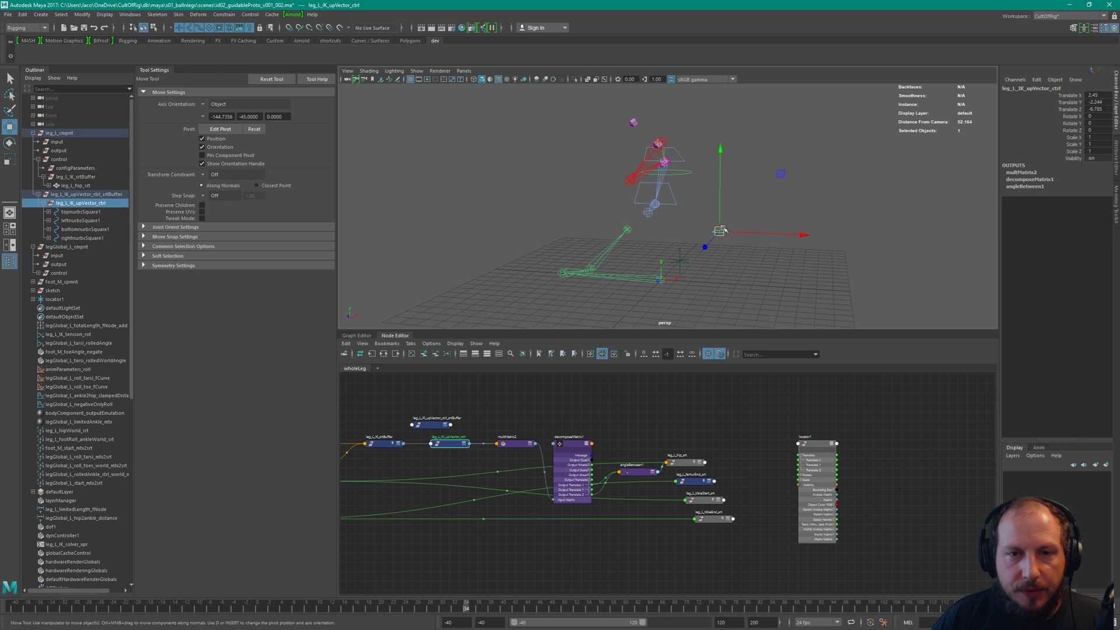
left_click_drag(719, 231, 745, 131)
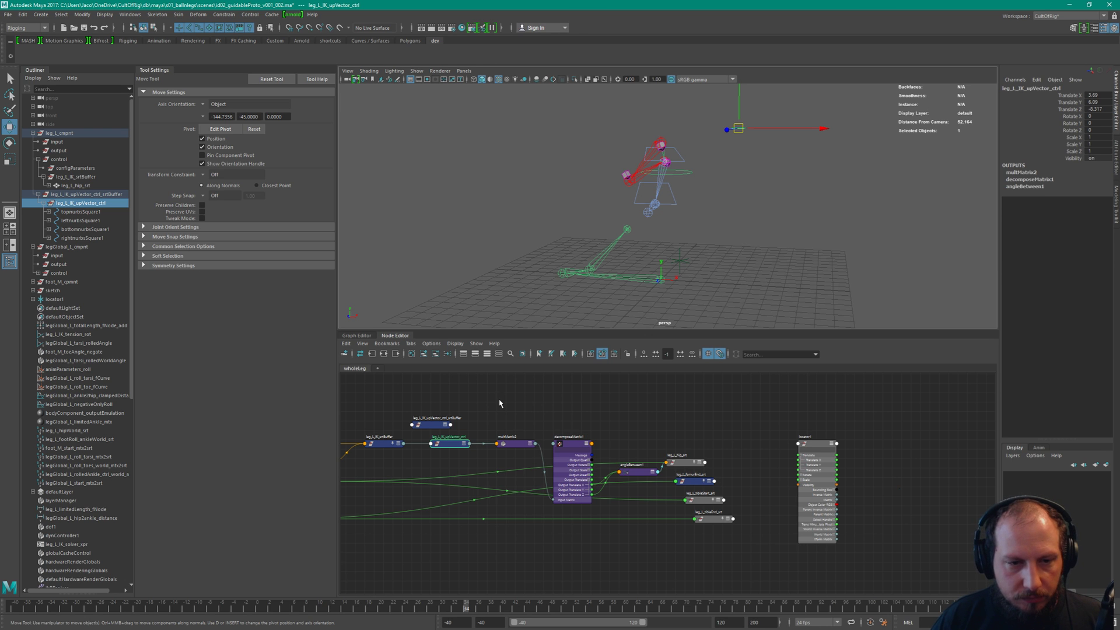
middle_click_drag(499, 404, 660, 407)
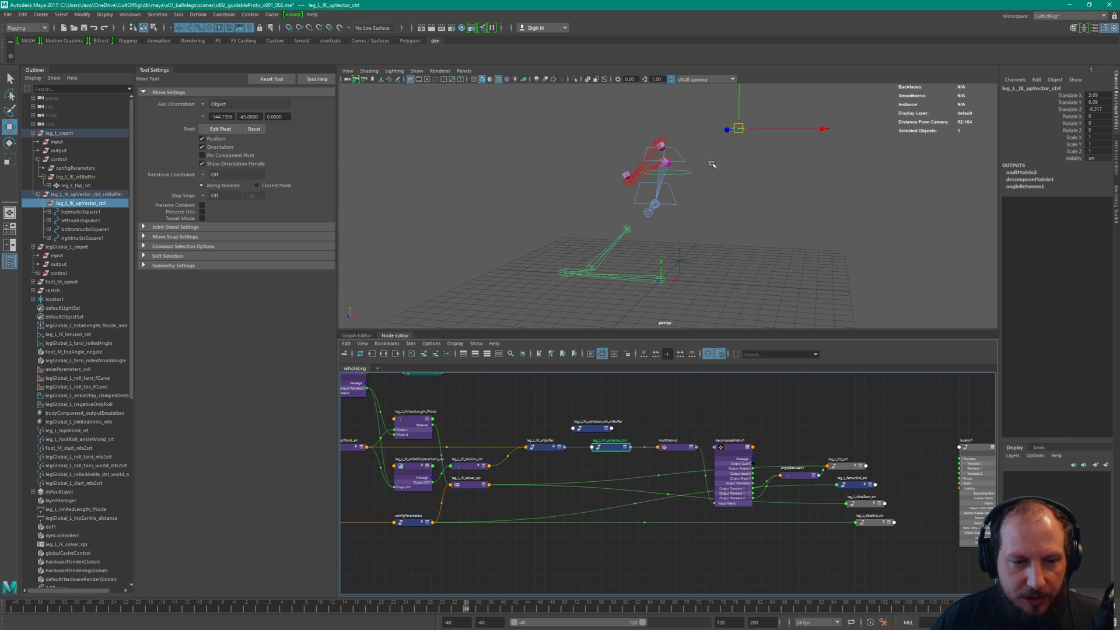
left_click_drag(737, 205, 700, 172, "alt")
left_click_drag(827, 146, 746, 213)
Set Translate X, Y and Z of leg_L_IK_upVector_ctrl to 0 and move legGlobal_L_worldAnkle_ctrl to about -1.73, -0.22, 5.21
left_click_drag(1094, 95, 1099, 109)
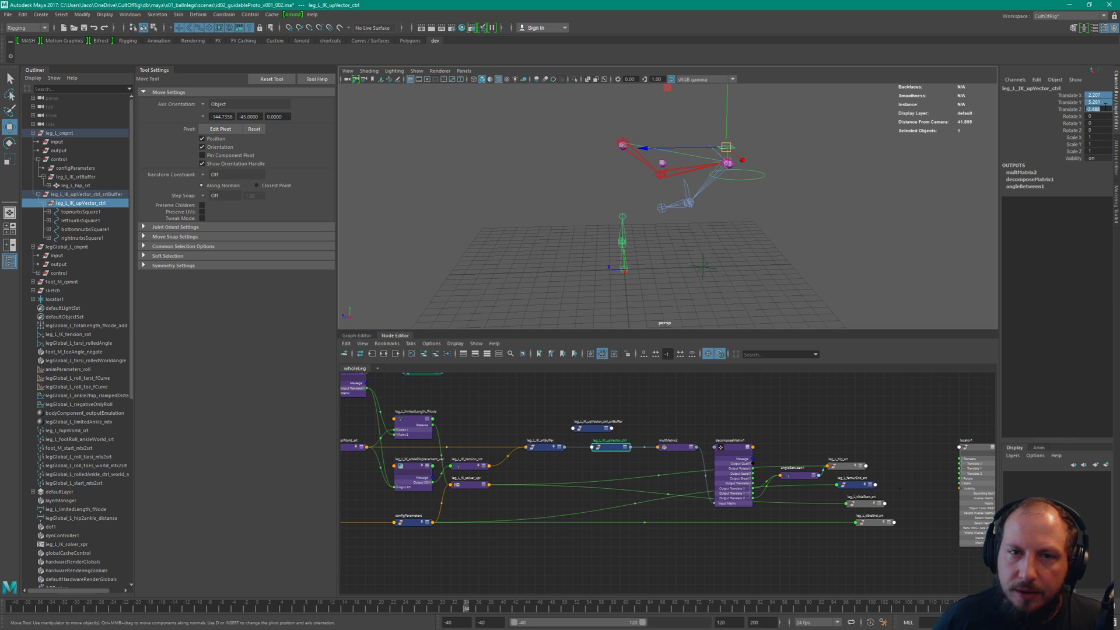
mouse_move(768, 160)
left_mouse_down()
mouse_move(748, 219)
mouse_move(740, 186)
mouse_move(561, 263)
mouse_move(726, 206)
mouse_move(568, 240)
mouse_move(577, 235)
left_mouse_up()
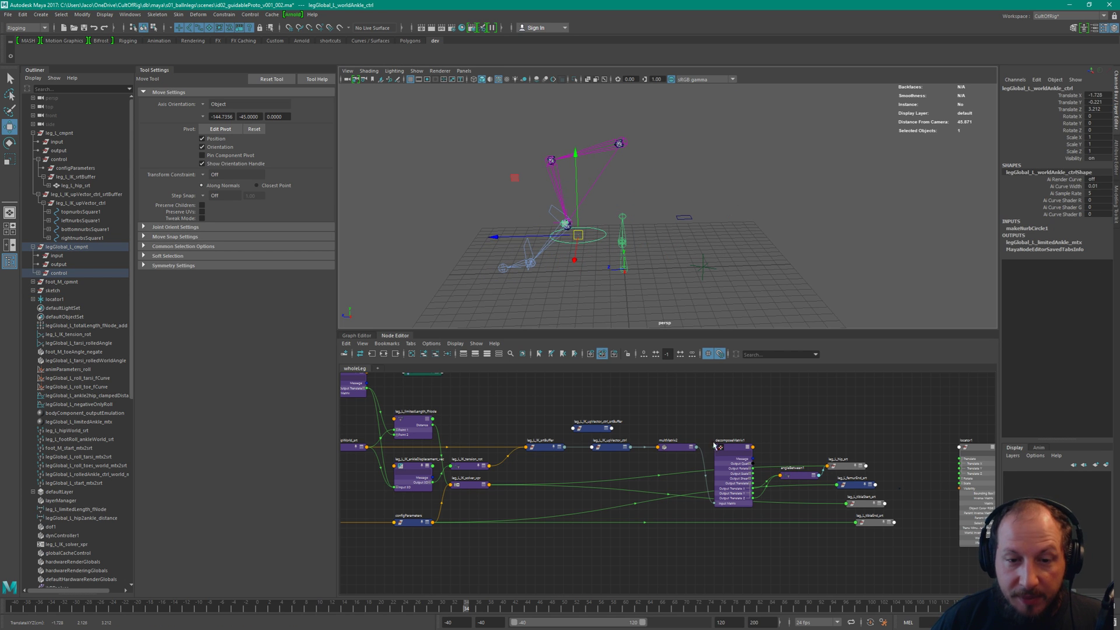
Collapse the decomposeMatrix1 node and place angleBetween1 directly after it in the multMatrix2 row
left_click_drag(714, 445, 671, 450)
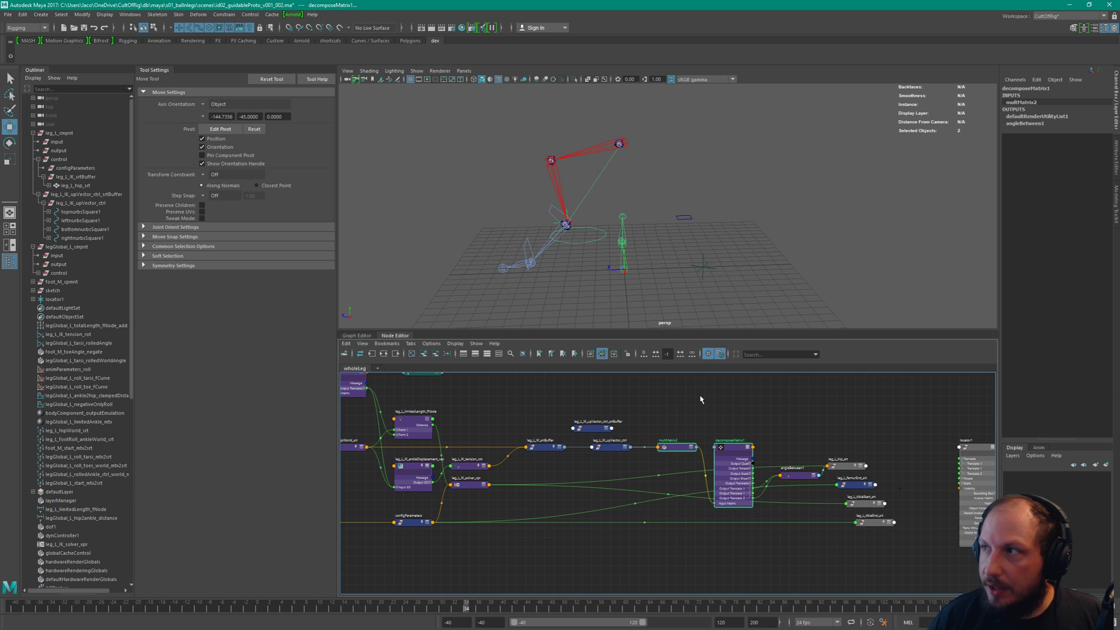
scroll(671, 410, "up", 5)
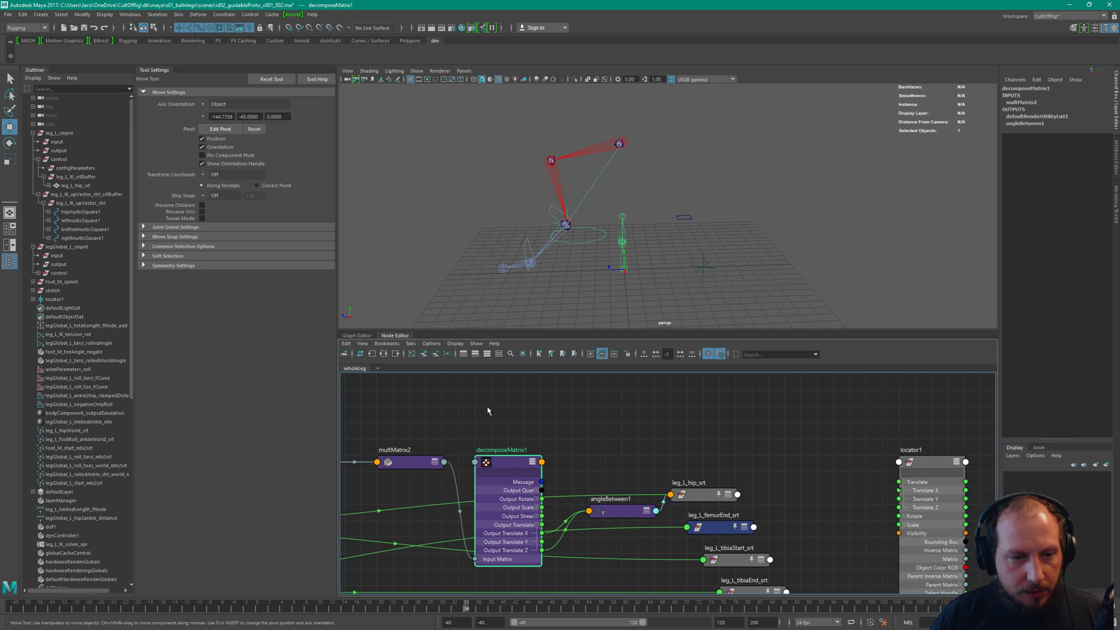
key("1")
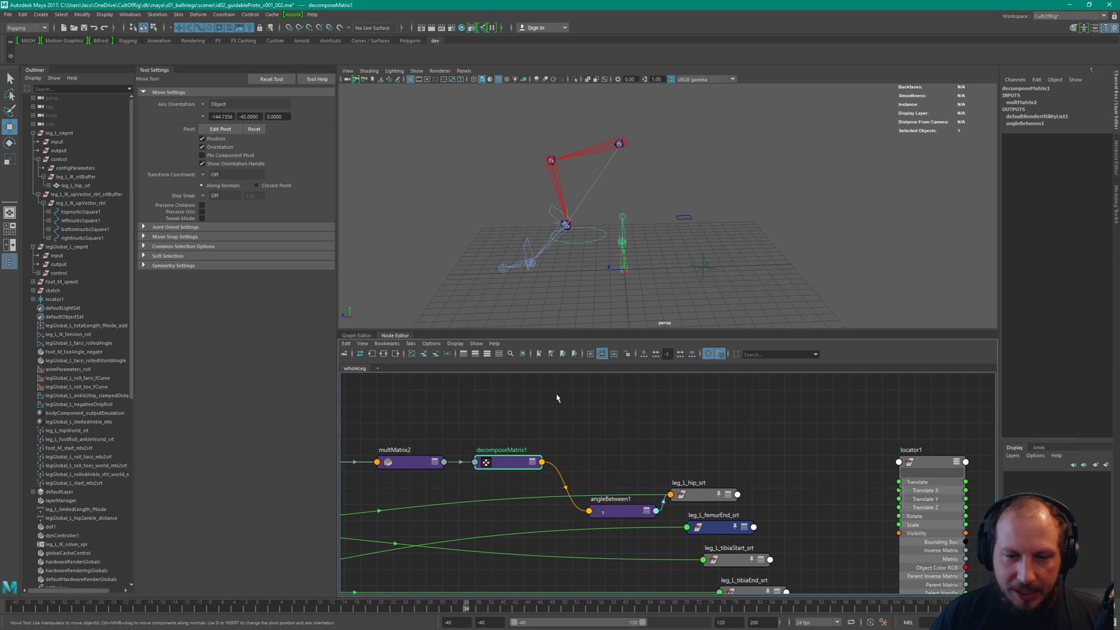
left_click_drag(618, 506, 604, 457)
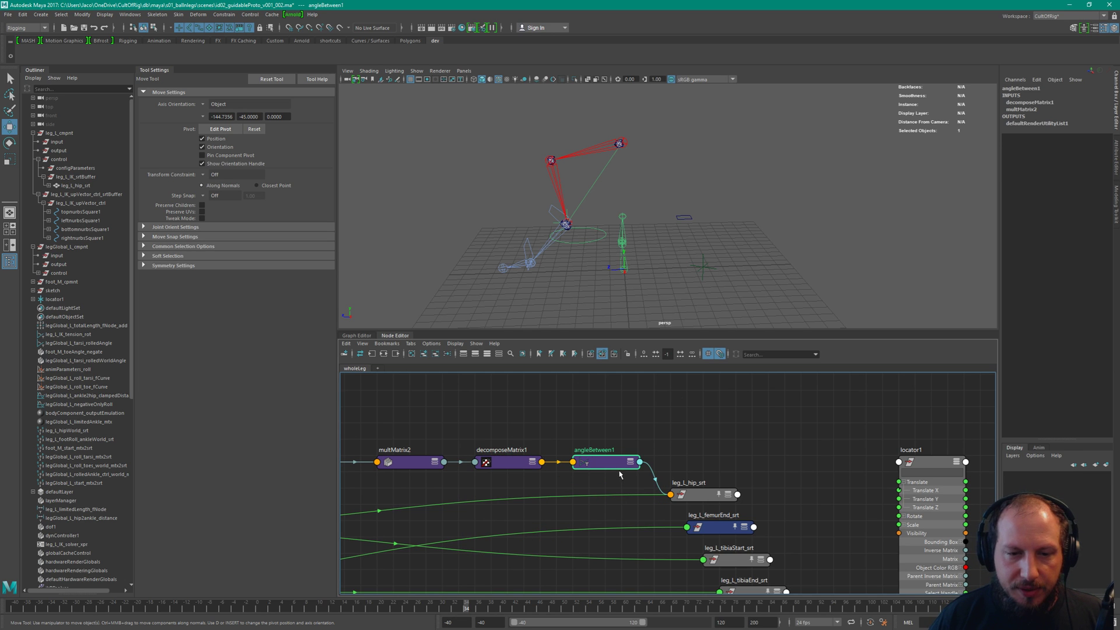
Tighten the node row by moving leg_L_IK_upVector_ctrl, multMatrix2, decomposeMatrix1 and angleBetween1 closer to leg_L_IK_srtBuffer
scroll(741, 417, "down", 5)
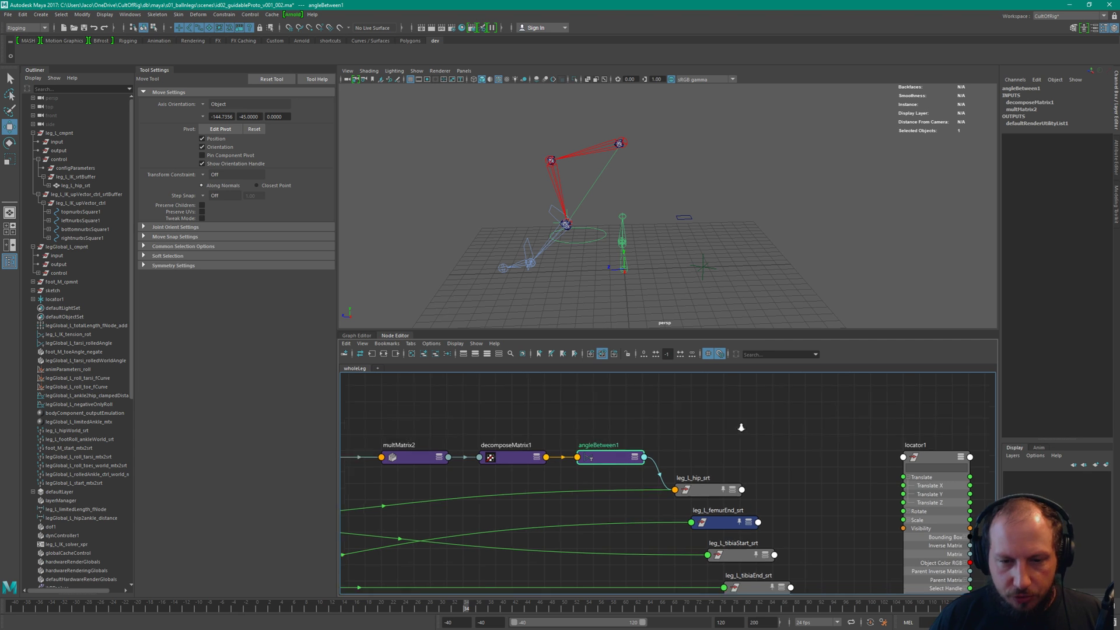
left_click_drag(503, 407, 901, 589)
left_click_drag(885, 473, 867, 475)
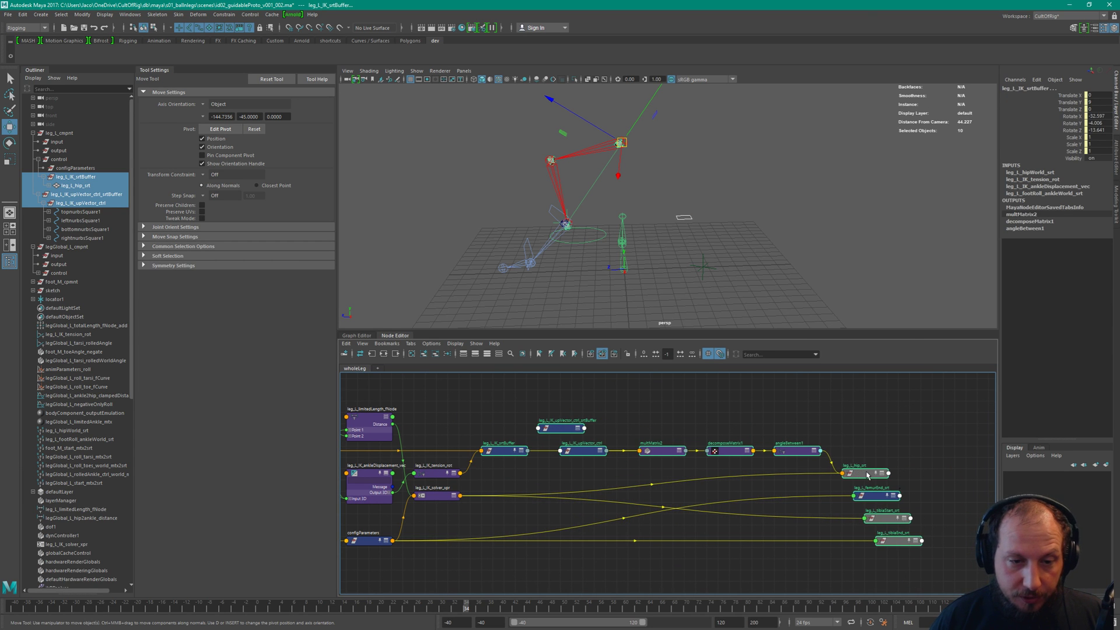
left_click(798, 412)
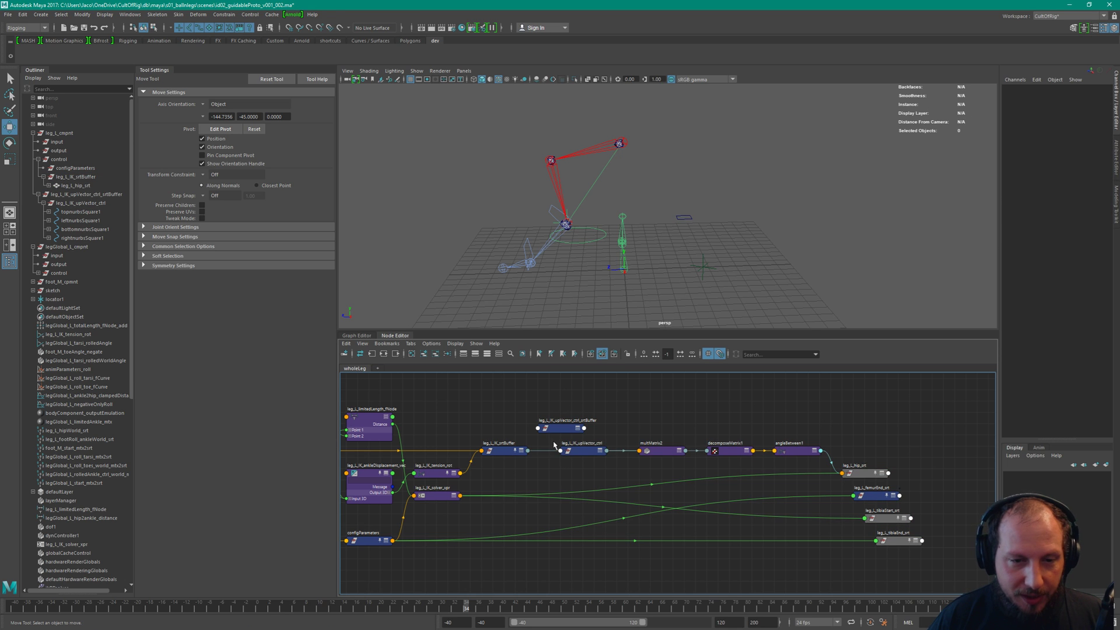
left_click_drag(554, 445, 792, 453)
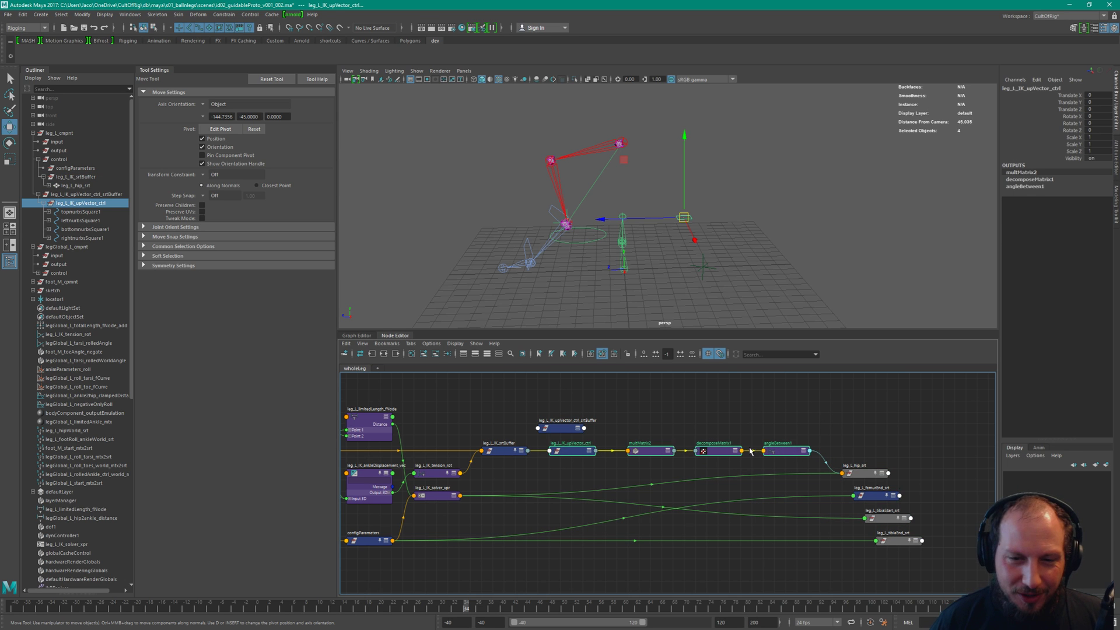
left_click_drag(631, 404, 782, 456)
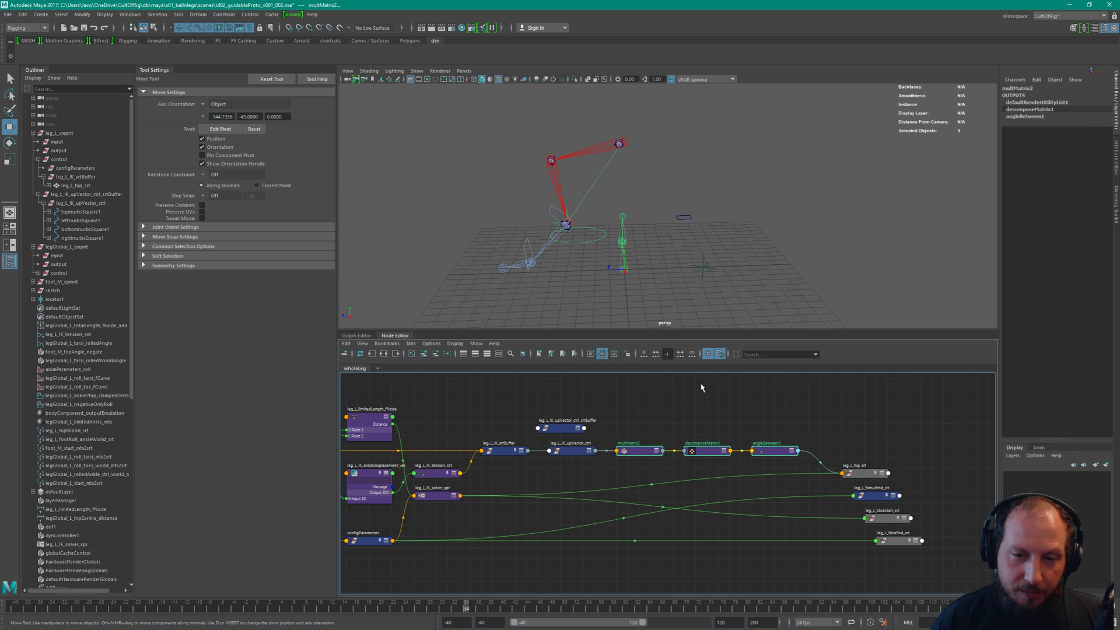
Delete the locator1 node beyond the leg's output nodes
scroll(702, 387, "down", 3)
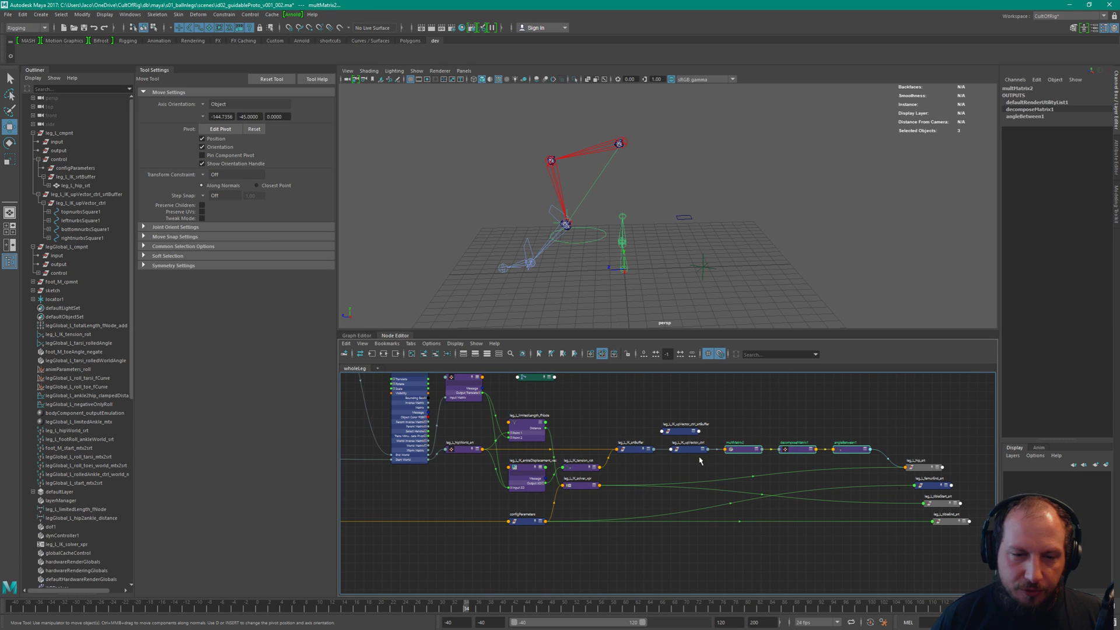
scroll(590, 502, "up", 3)
left_click(601, 473)
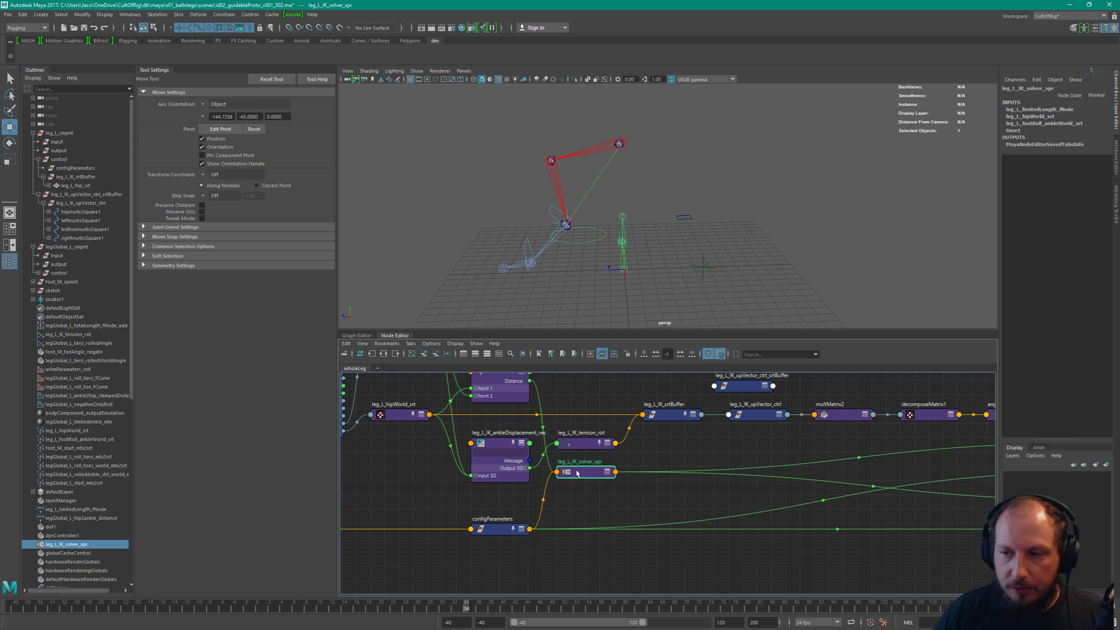
scroll(723, 467, "down", 3)
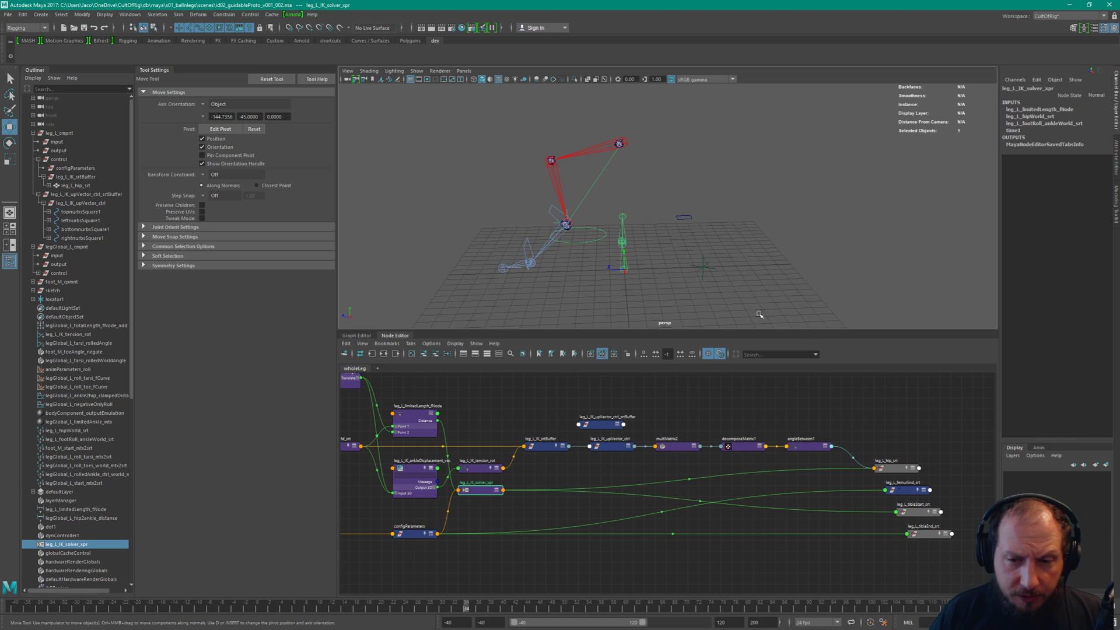
middle_click_drag(861, 447, 754, 438)
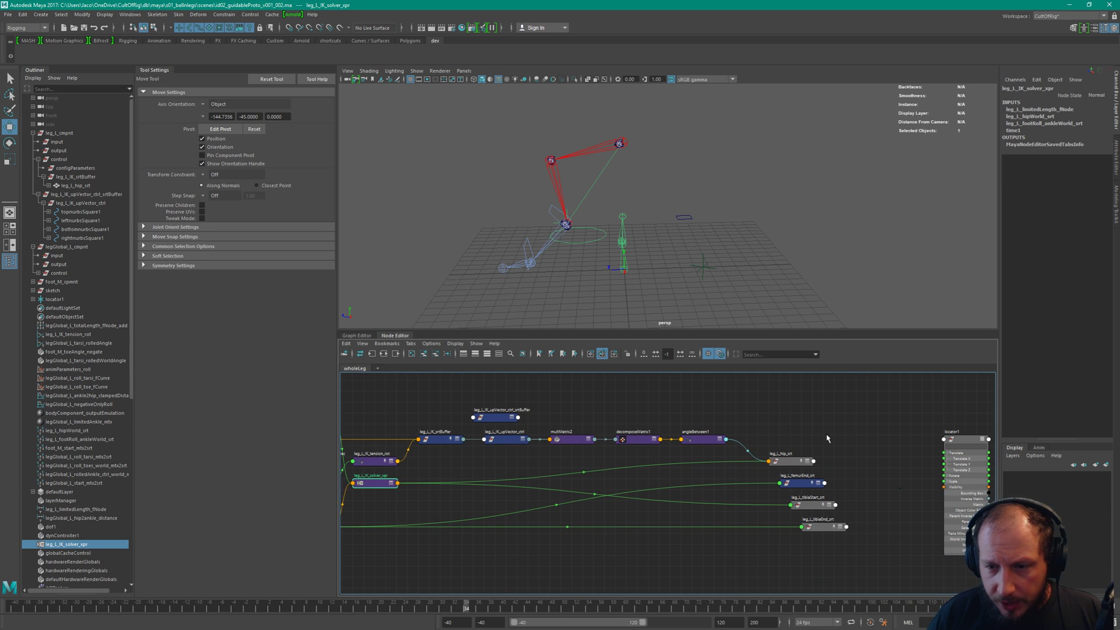
left_click(968, 471)
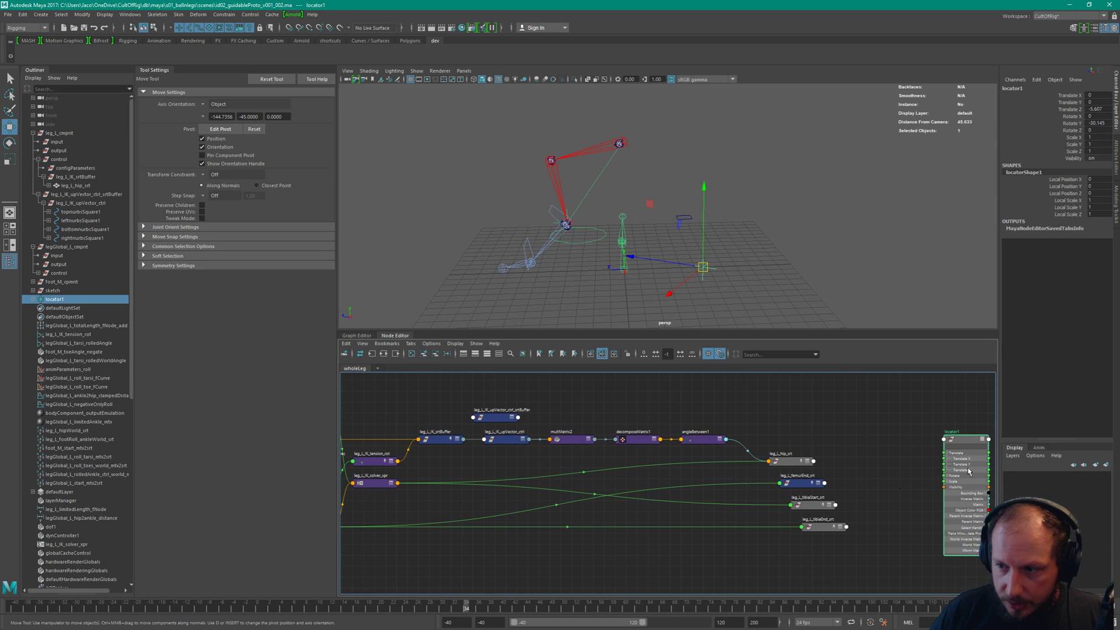
key("Delete")
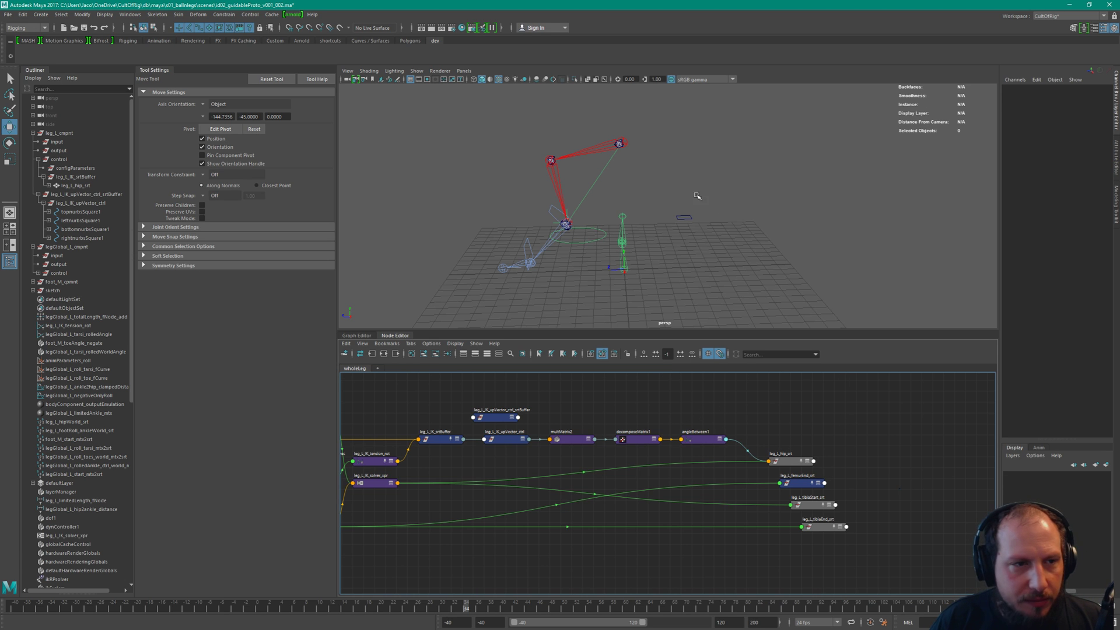
Move the leg_L_hip_srt, leg_L_femurEnd_srt, leg_L_tibiaStart_srt and leg_L_tibiaEnd_srt nodes together closer to angleBetween1
middle_click_drag(886, 460, 831, 444, "alt")
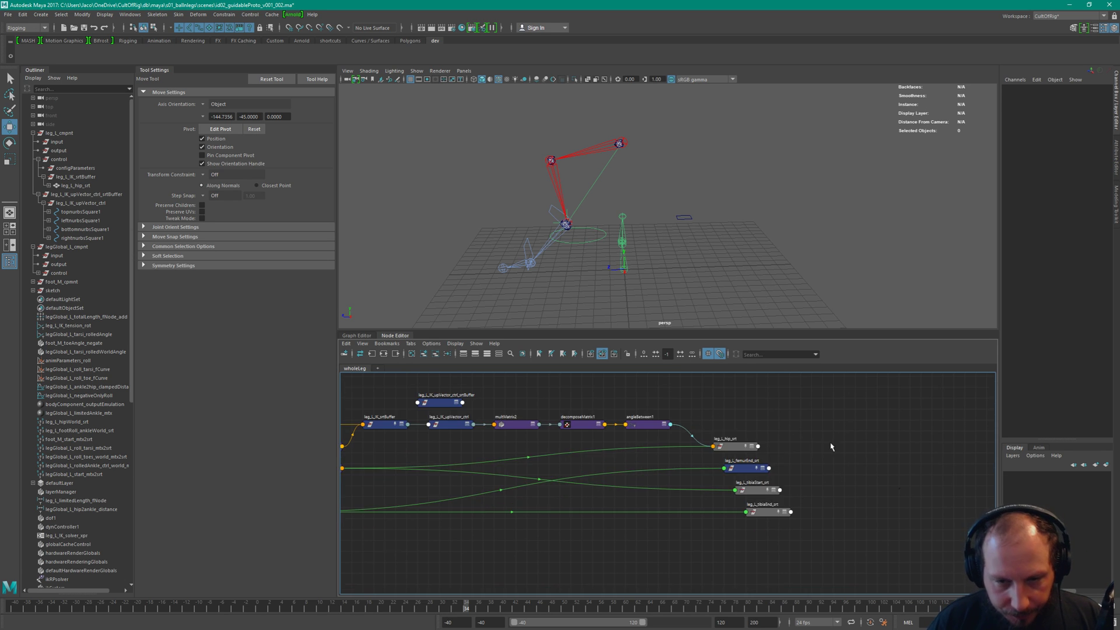
left_click_drag(730, 415, 813, 544)
left_click_drag(731, 445, 711, 447)
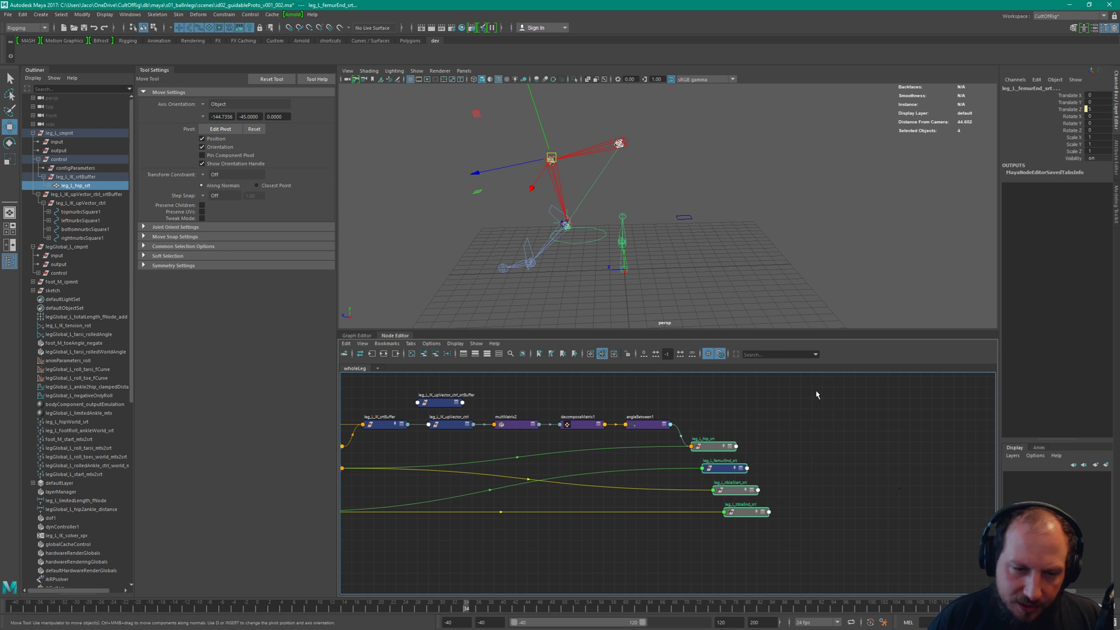
left_click(802, 440)
middle_click_drag(633, 435, 772, 425, "alt")
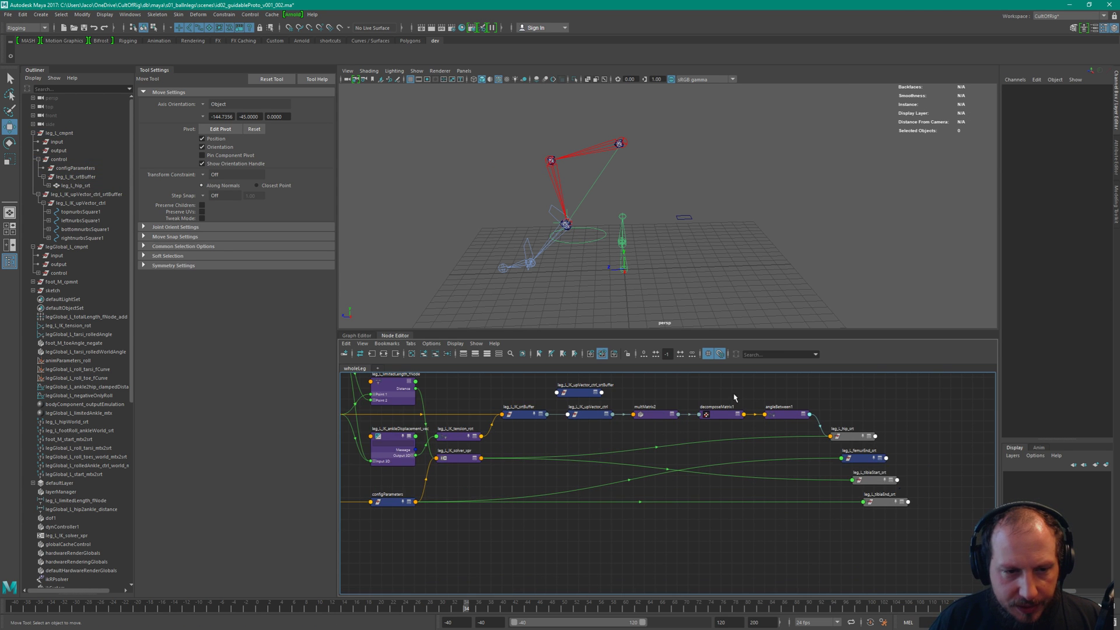
middle_click_drag(677, 426, 723, 489, "alt")
middle_click_drag(840, 481, 641, 484, "alt")
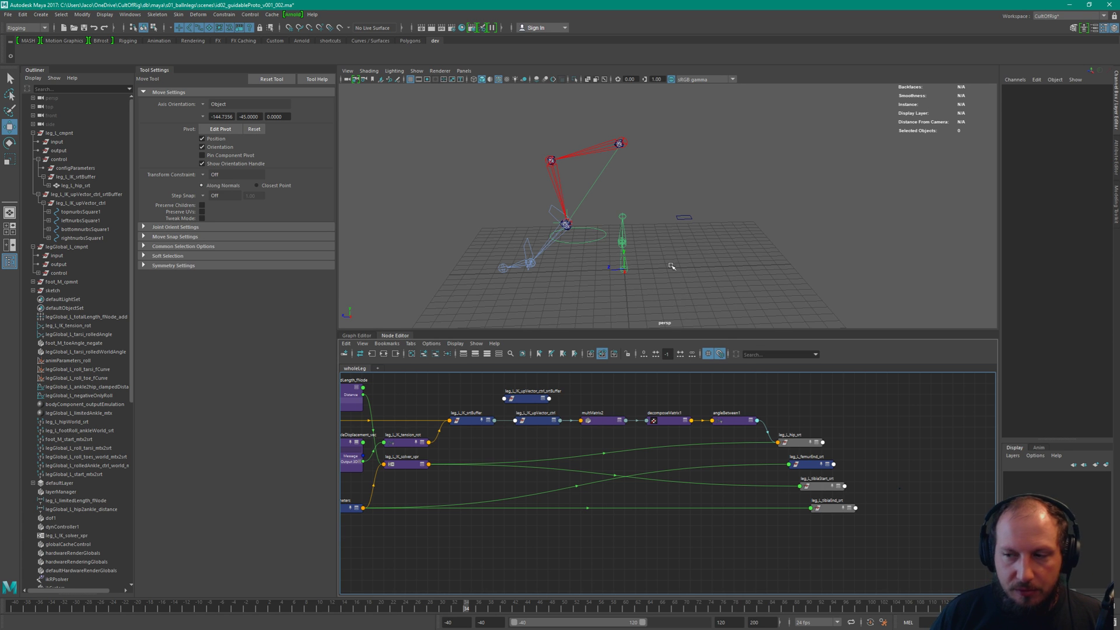
Move legGlobal_L_worldAnkle_ctrl to about -1.44, -0.65, 1.28 to test the leg's bend
left_click(599, 238)
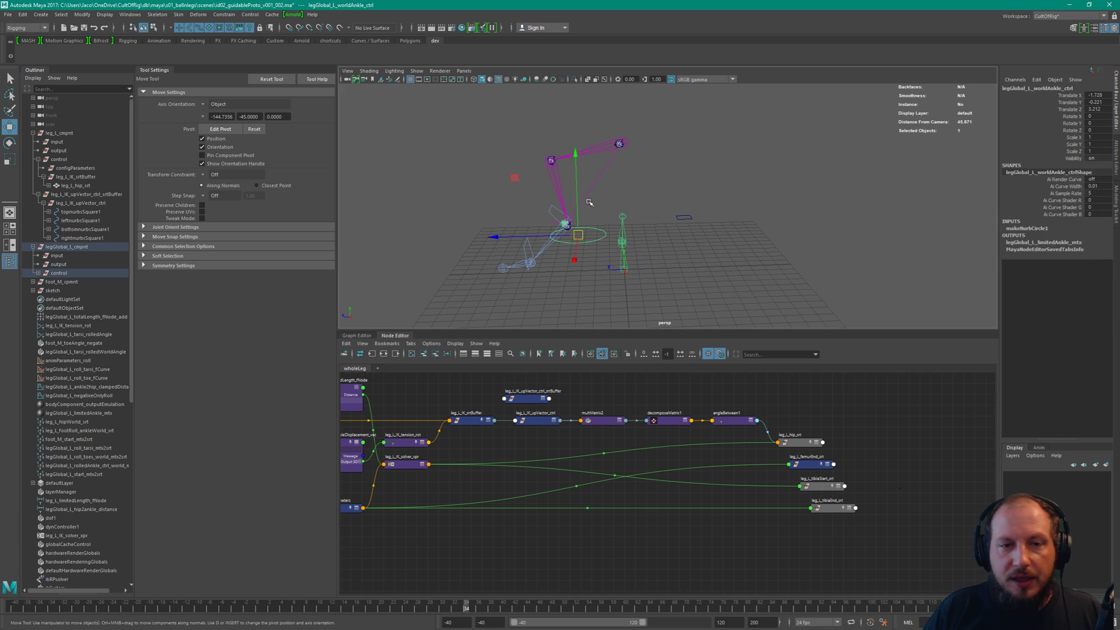
left_click_drag(582, 235, 606, 242)
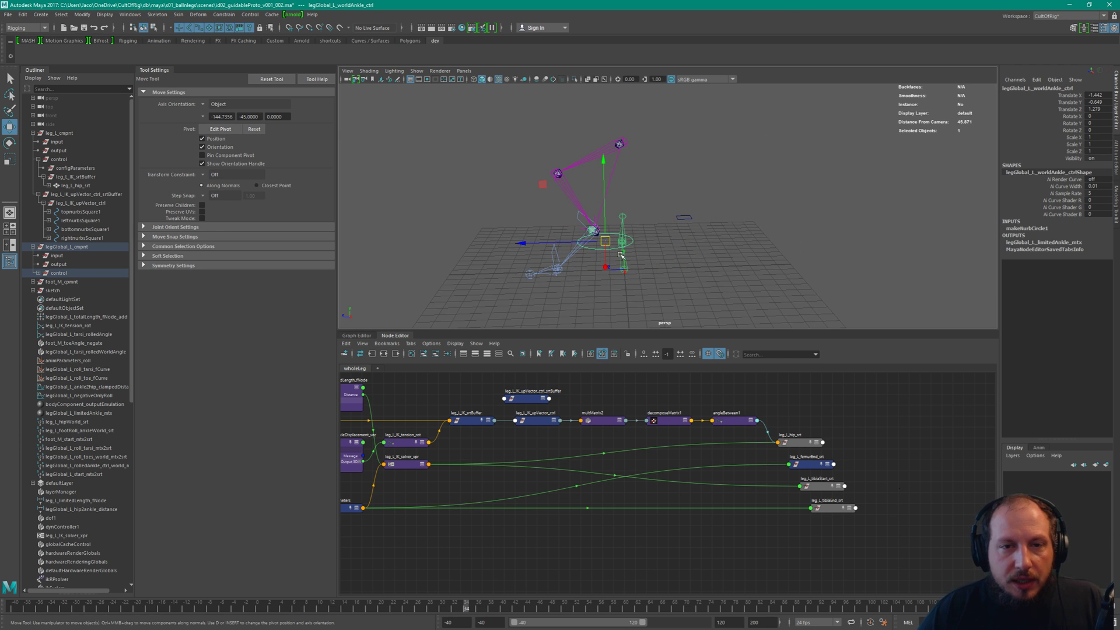
Lower legGlobal_L_worldAnkle_ctrl to about -1.6, -4.12, -1.03 to test the leg near full extension
left_click_drag(655, 193, 668, 173, "alt")
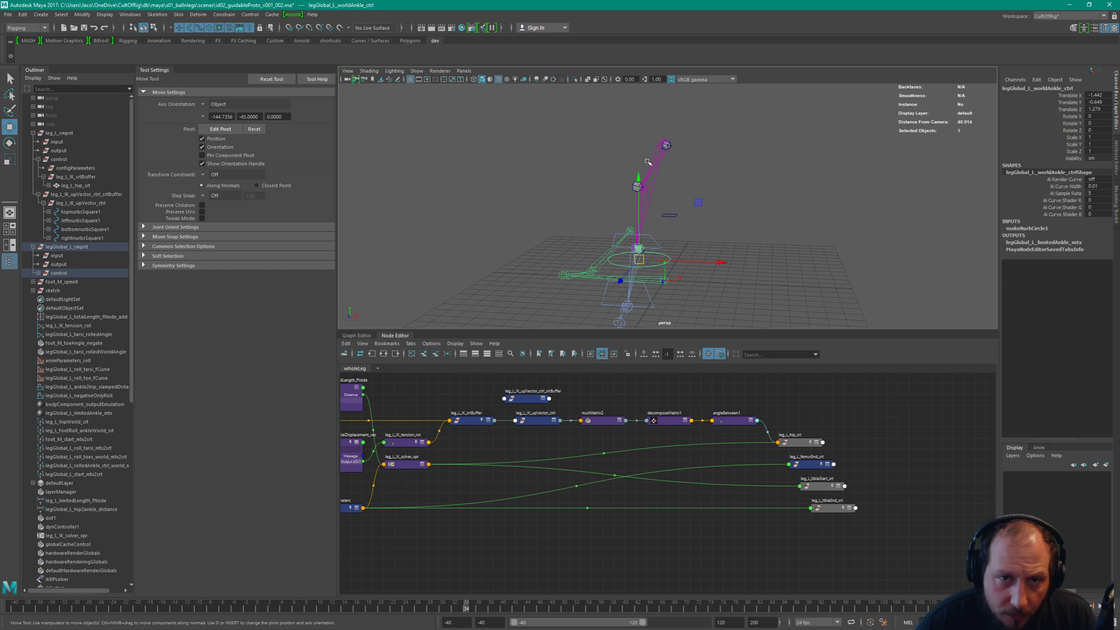
left_click(648, 162)
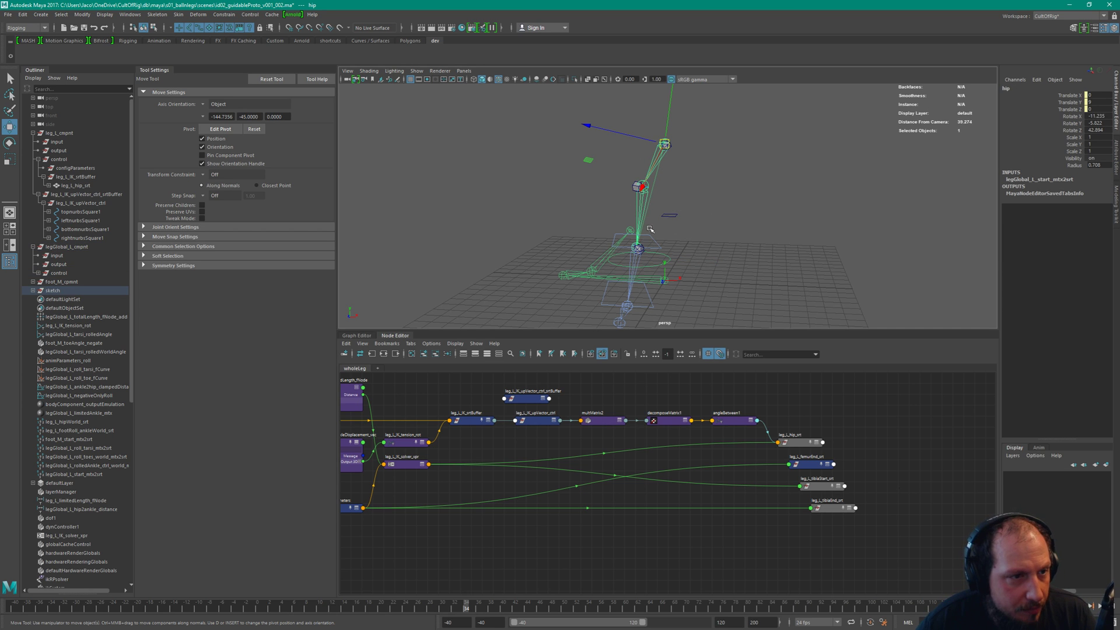
left_click_drag(667, 244, 593, 206, "alt")
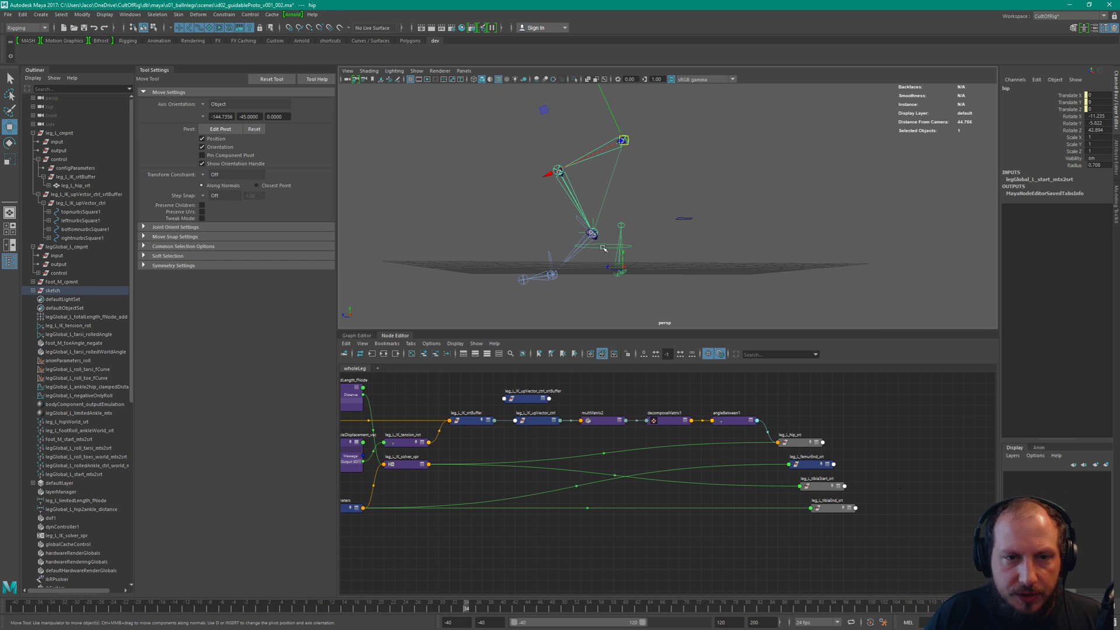
left_click_drag(599, 238, 633, 257)
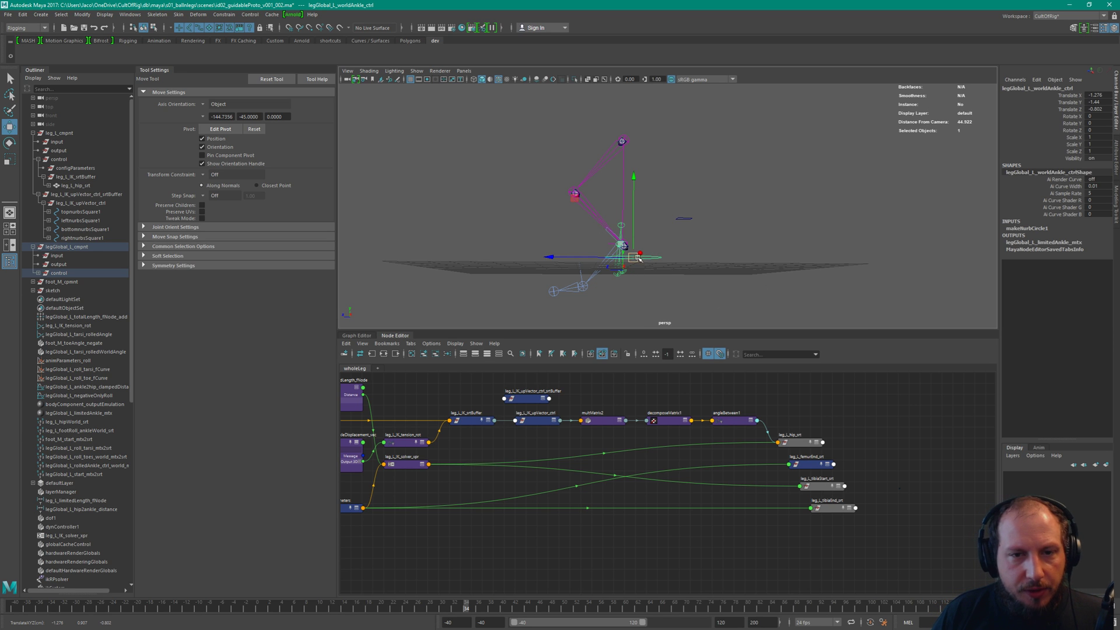
left_click_drag(638, 259, 641, 295)
key("ctrl+z")
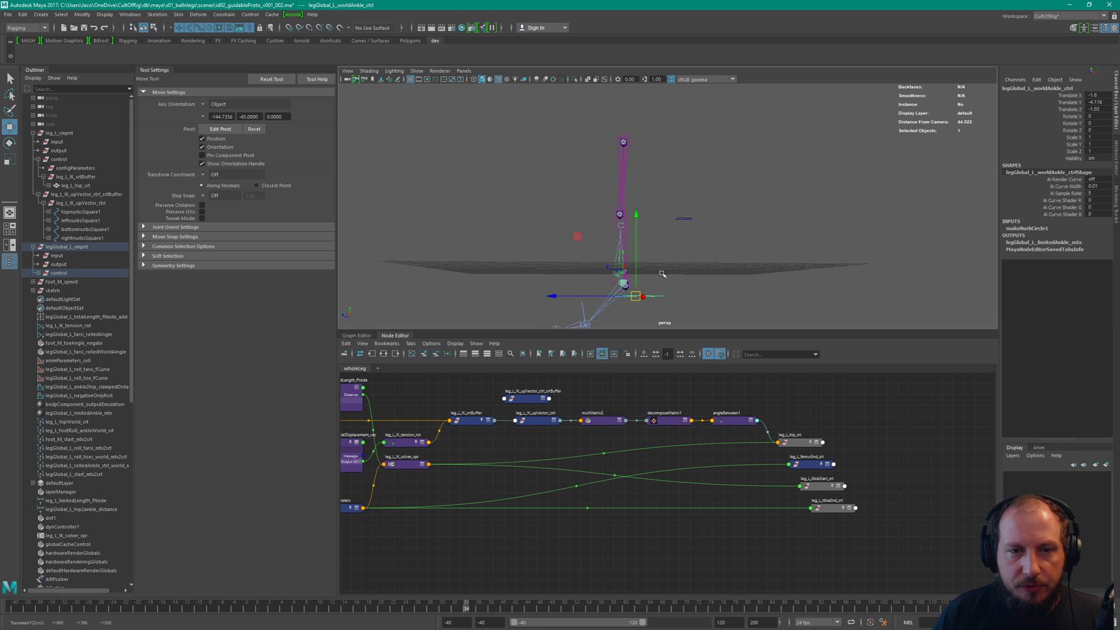
Nudge legGlobal_L_worldAnkle_ctrl to about -1.58, -4.14, -1.16 and examine the straightened knee up close
right_click_drag(669, 249, 732, 293, "alt")
left_click_drag(733, 292, 700, 248, "alt")
middle_click_drag(700, 247, 705, 218, "alt")
left_click_drag(705, 218, 693, 224, "alt")
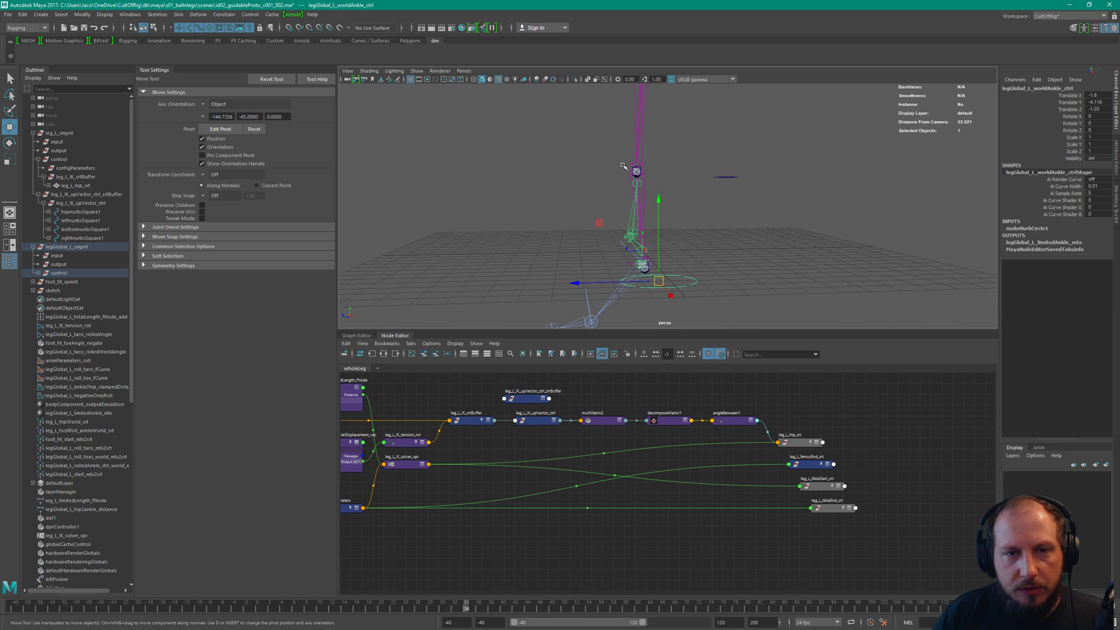
left_click_drag(660, 283, 662, 283)
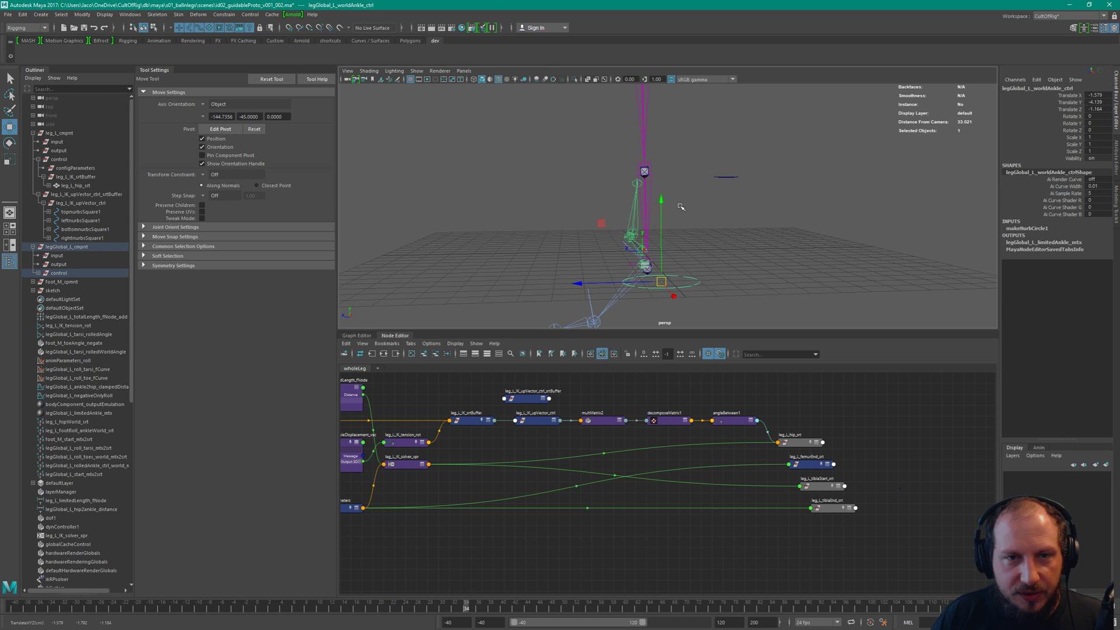
Raise legGlobal_L_worldAnkle_ctrl and swing it back and forth to bend the knee, ending at about -1.35, -2.84, 0.30
left_click_drag(688, 231, 663, 226, "alt")
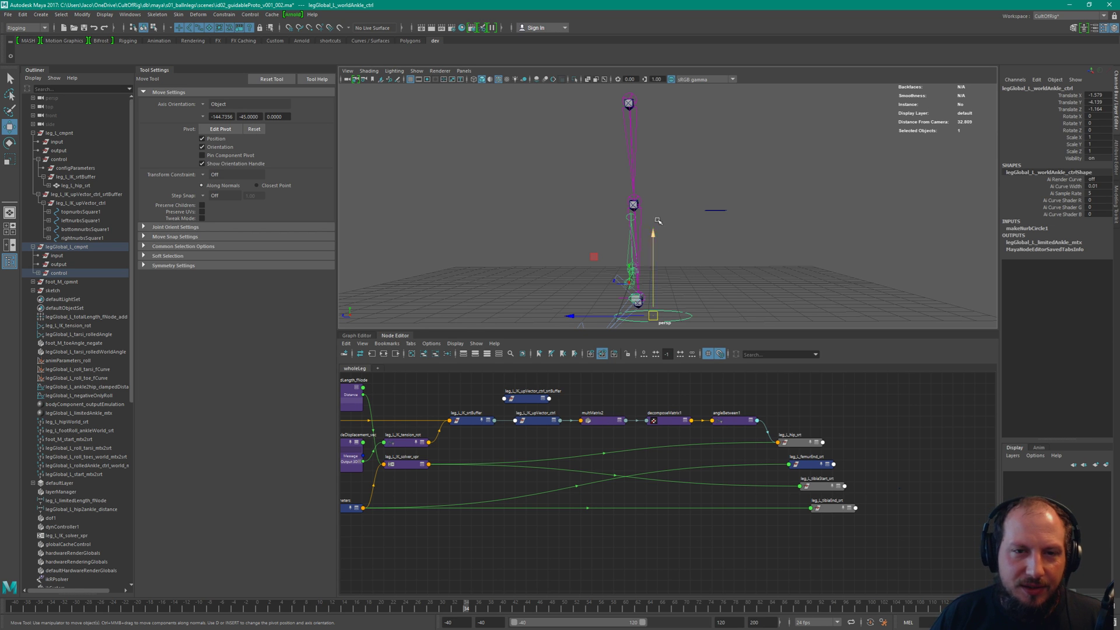
left_click_drag(652, 315, 657, 286)
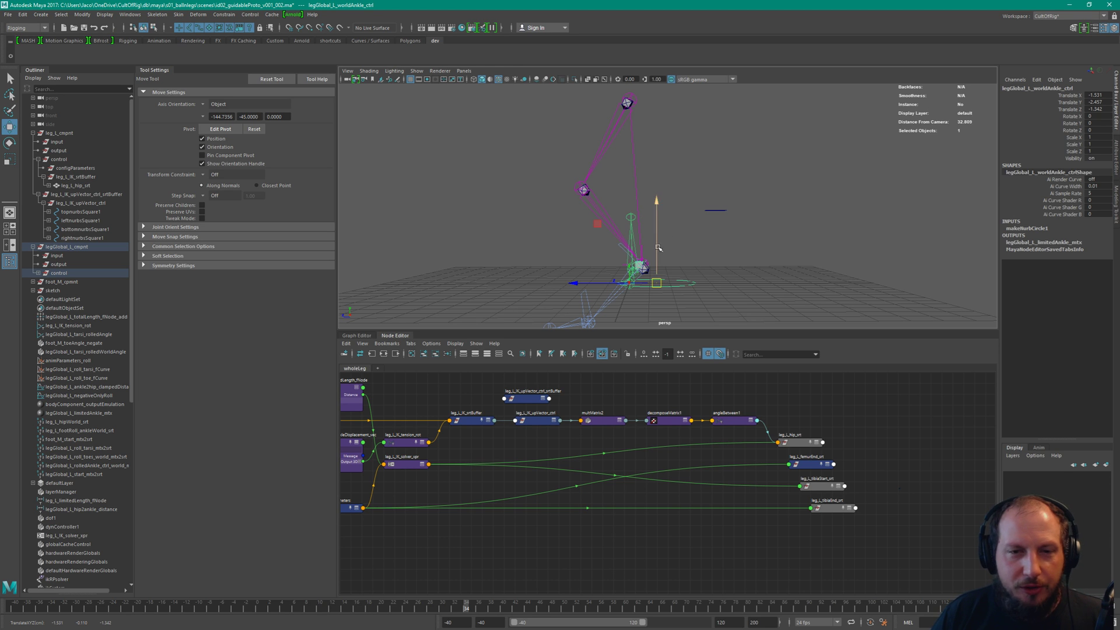
left_click_drag(657, 282, 602, 251)
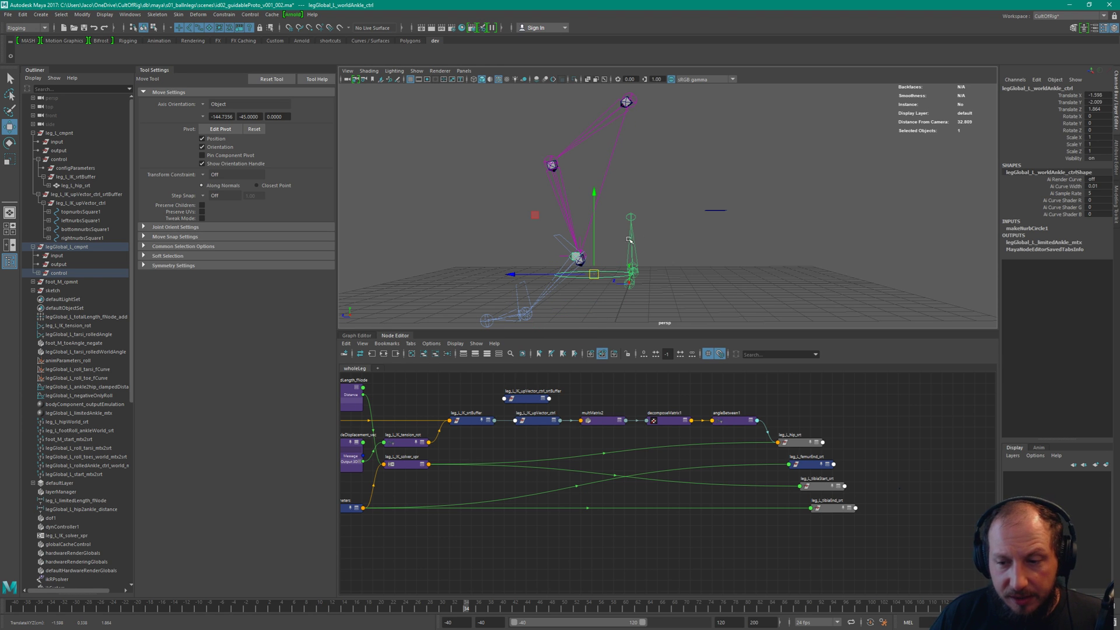
left_click_drag(681, 194, 654, 208, "alt")
left_click_drag(591, 271, 623, 289)
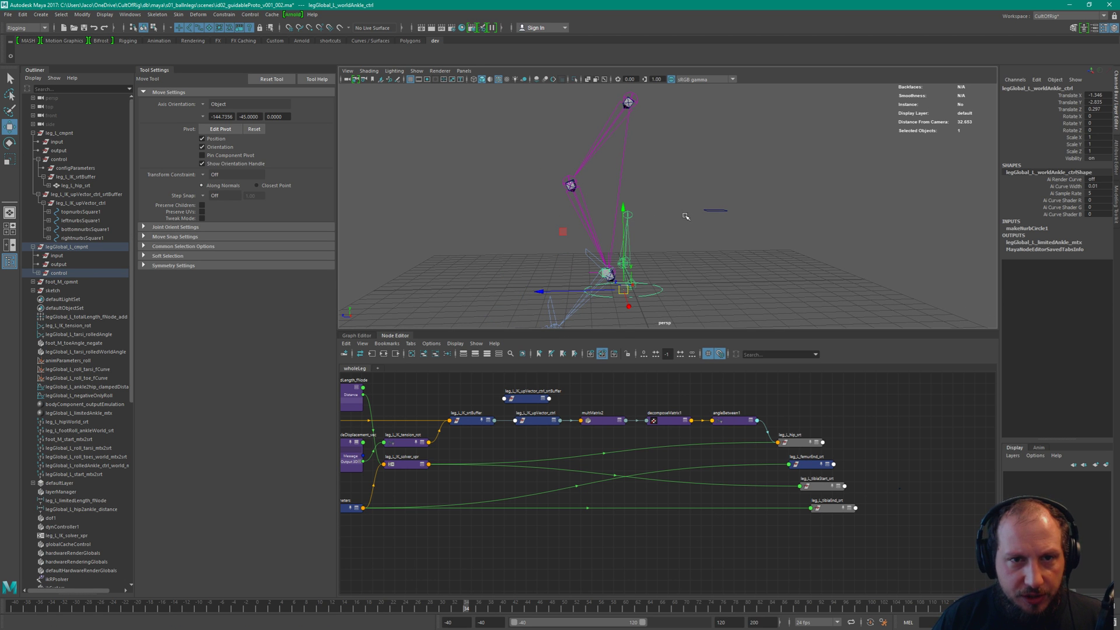
Pull legGlobal_L_worldAnkle_ctrl past full extension to about -1.06, -6.09, -1.33, and return it to about -1.09, -0.54, 0.44
left_click_drag(683, 217, 679, 195, "alt")
left_click_drag(616, 268, 648, 305)
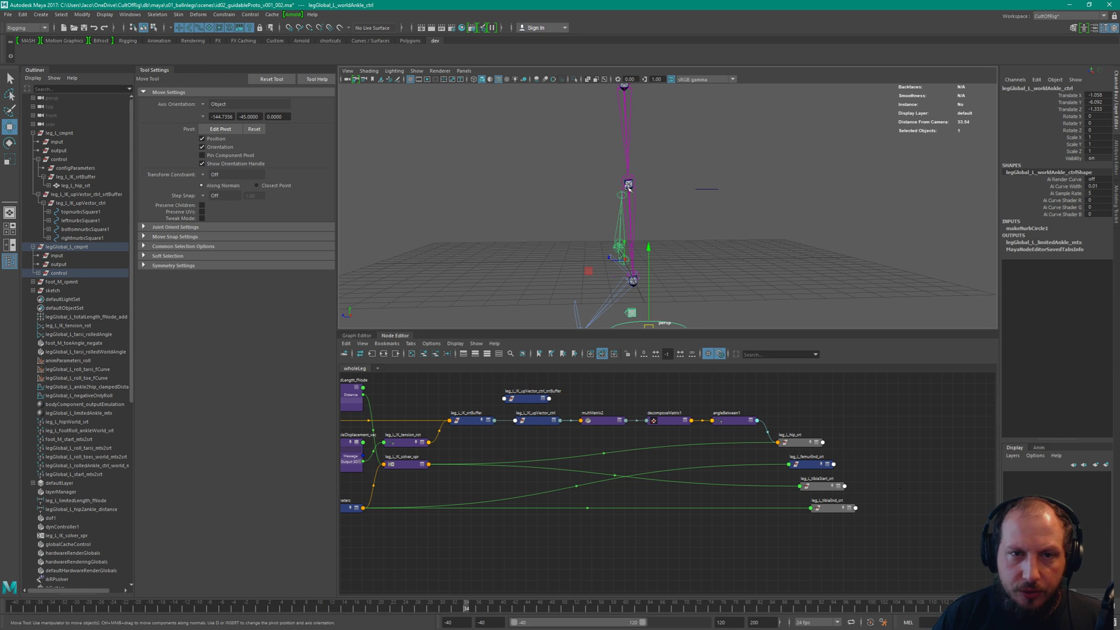
left_click_drag(679, 210, 694, 210, "alt")
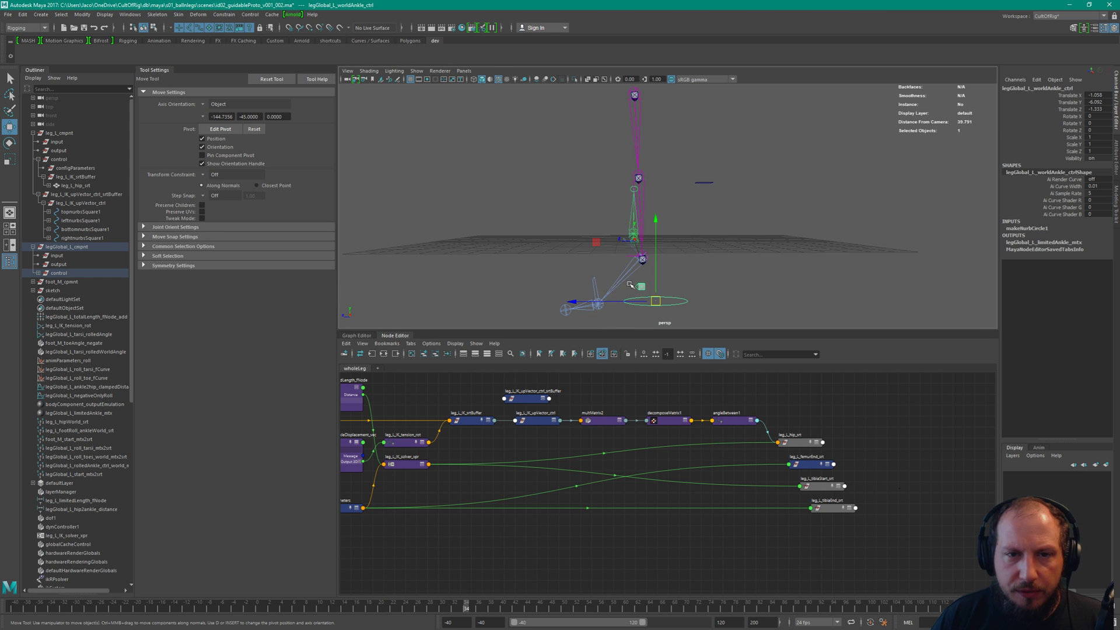
left_click_drag(658, 301, 632, 193)
Move legGlobal_L_worldAnkle_ctrl to about -1.06, -2.84, -0.60 and examine the leg in an enlarged viewport
right_click_drag(659, 175, 670, 167, "alt")
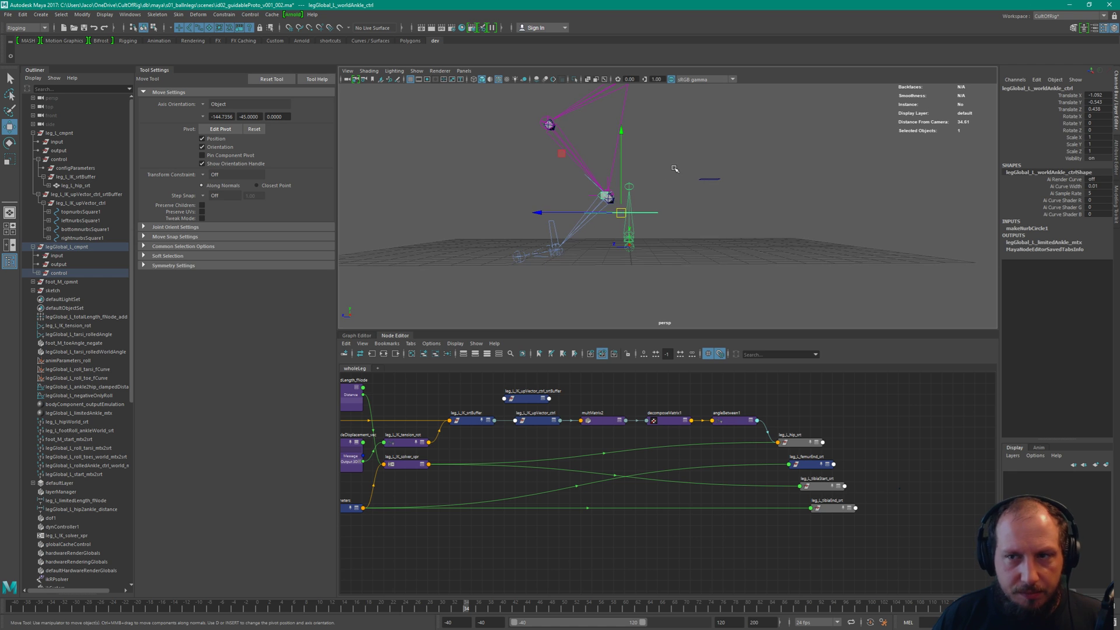
left_click_drag(620, 214, 645, 216, "alt")
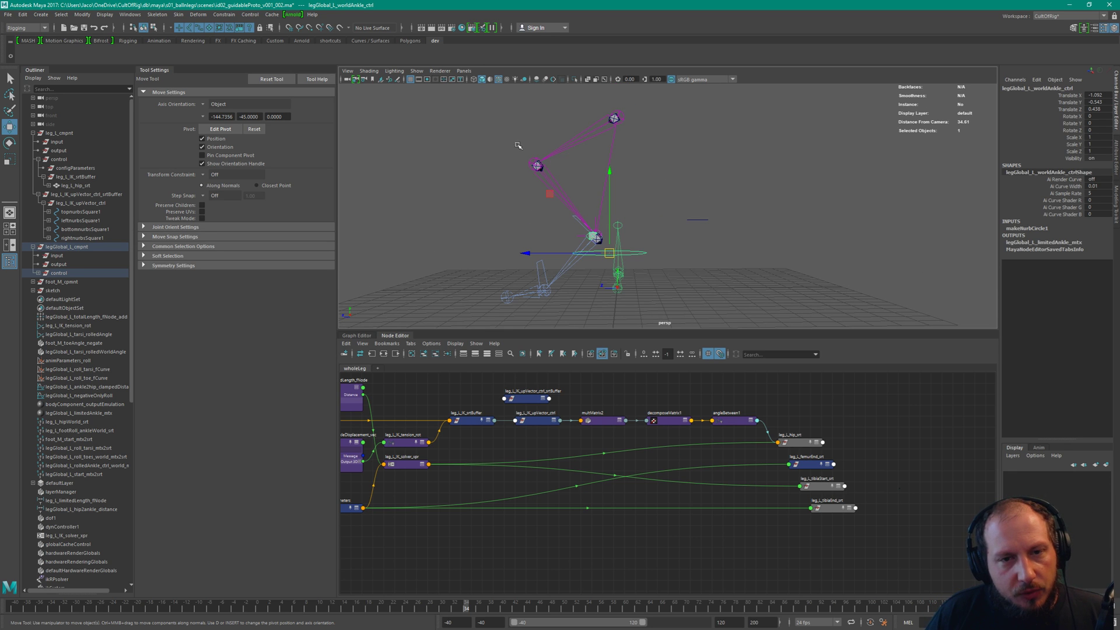
left_click_drag(609, 252, 635, 295)
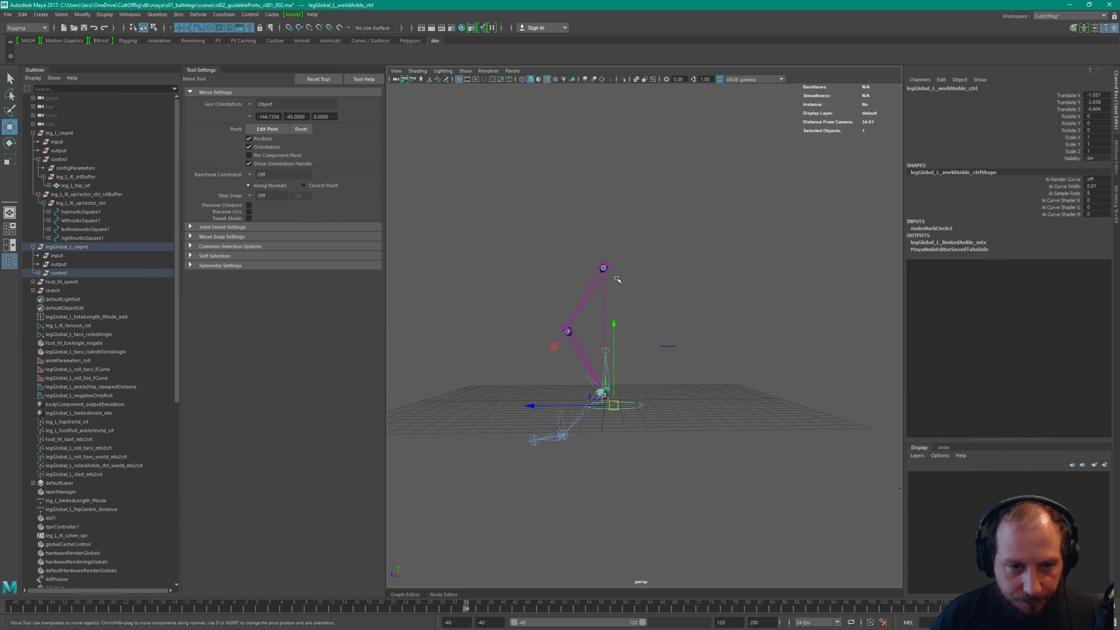
middle_click_drag(661, 340, 688, 317, "alt")
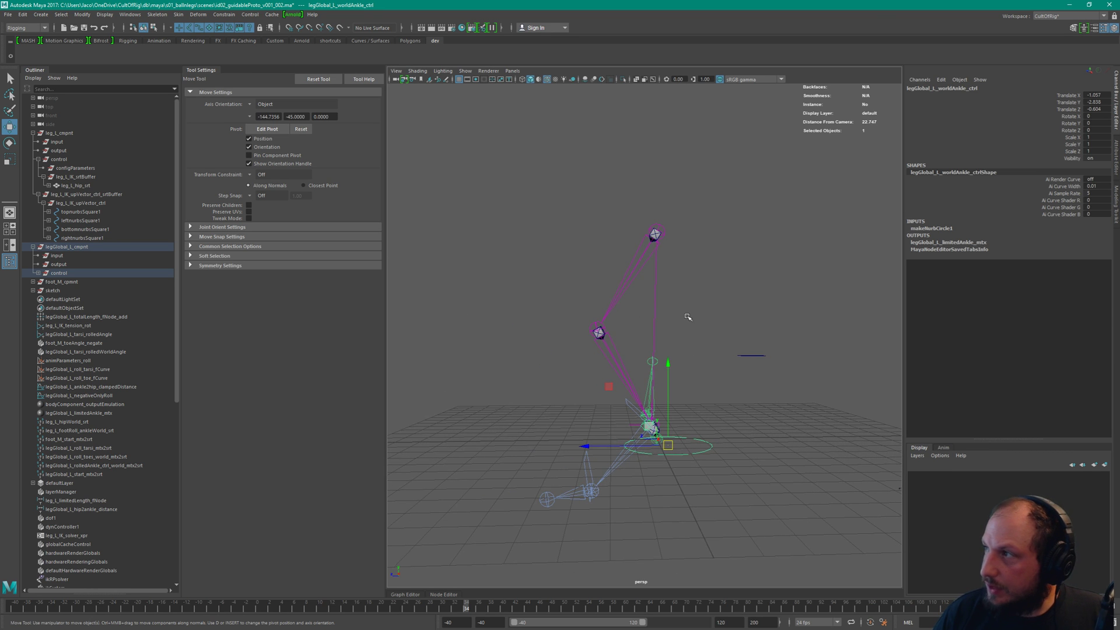
scroll(711, 381, "up", 4)
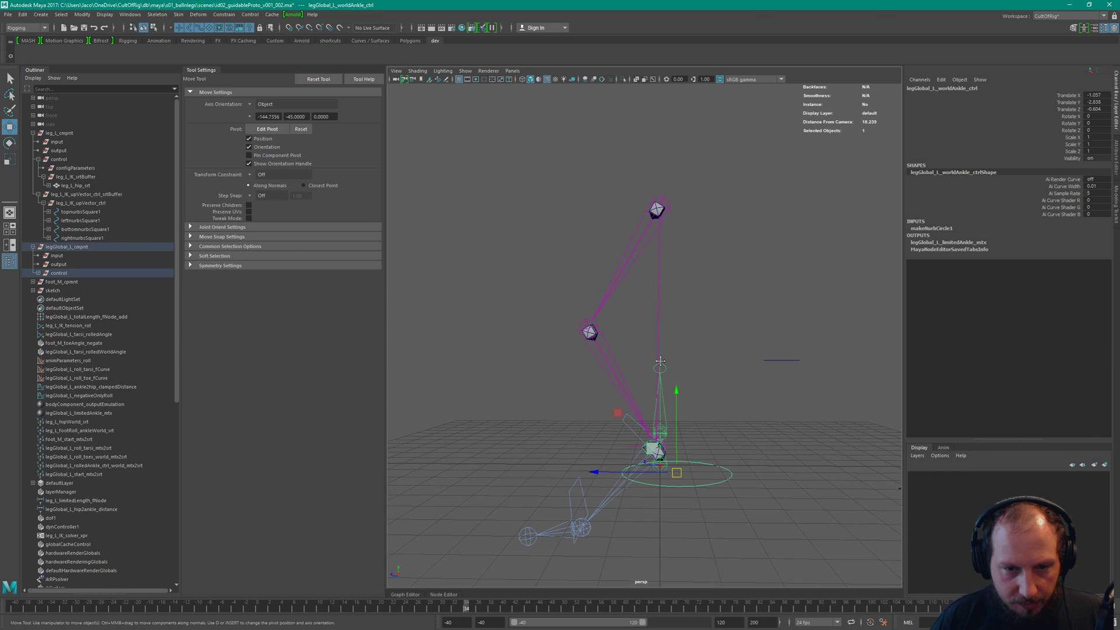
Alternate legGlobal_L_worldAnkle_ctrl between a nearly straight leg at Y about -4.1 and a strong bend at Y about -1.1, finishing slightly bent
left_click_drag(678, 462, 673, 501)
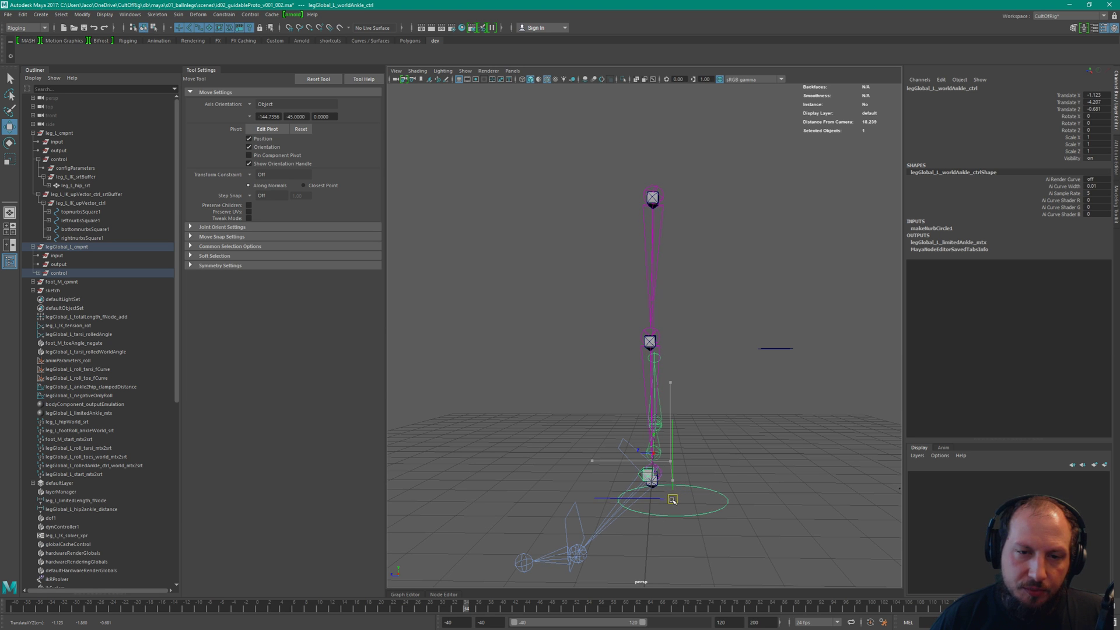
left_click_drag(673, 499, 671, 493)
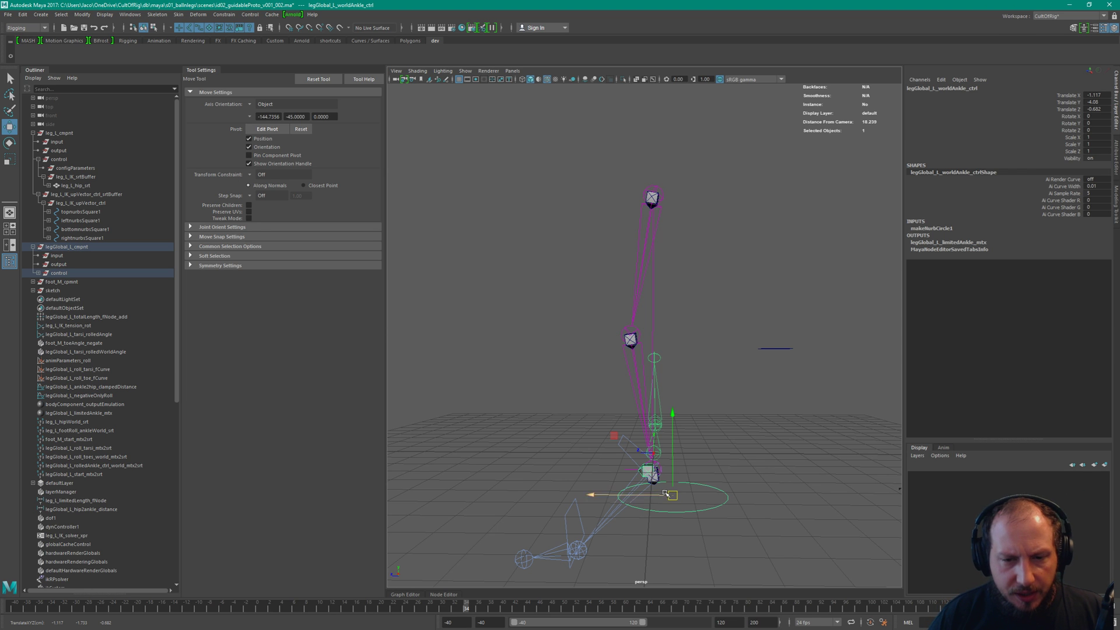
left_click_drag(672, 495, 659, 408)
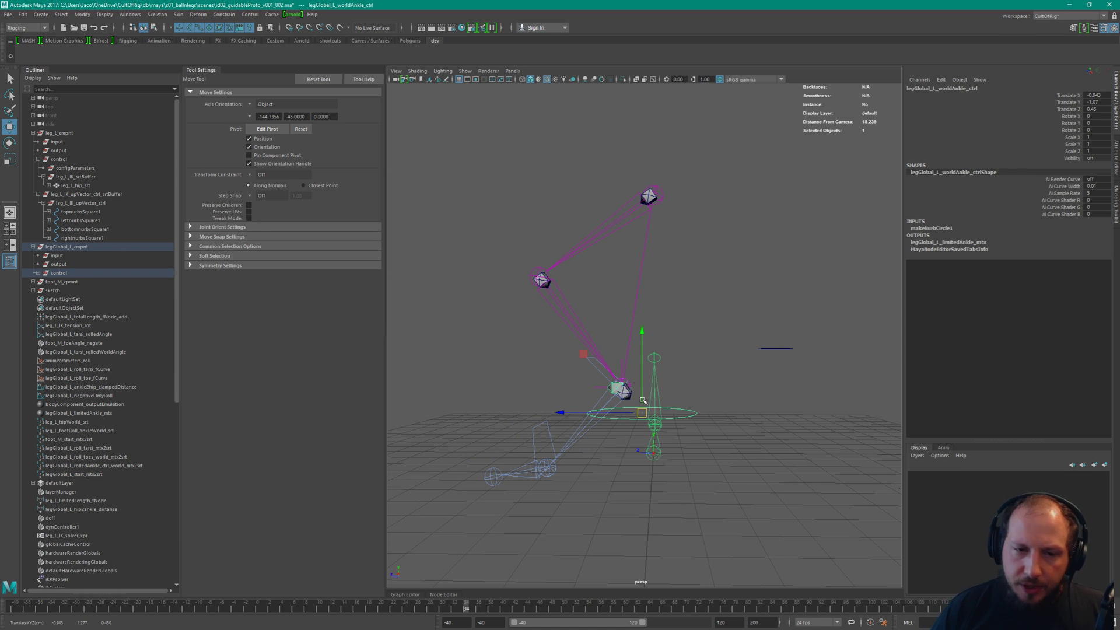
left_click_drag(642, 411, 680, 493)
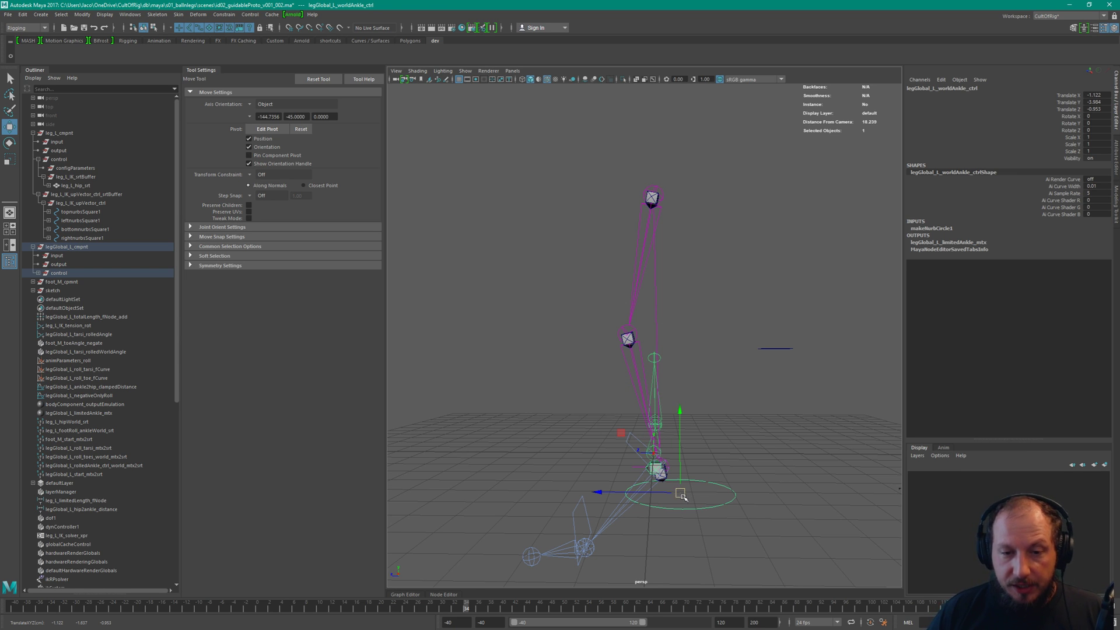
mouse_move(682, 495)
left_mouse_down()
mouse_move(677, 505)
mouse_move(680, 491)
mouse_move(673, 502)
mouse_move(668, 492)
left_mouse_up()
Examine the transform and joint attributes of the hip and knee joints in the Attribute Editor
left_click(607, 260)
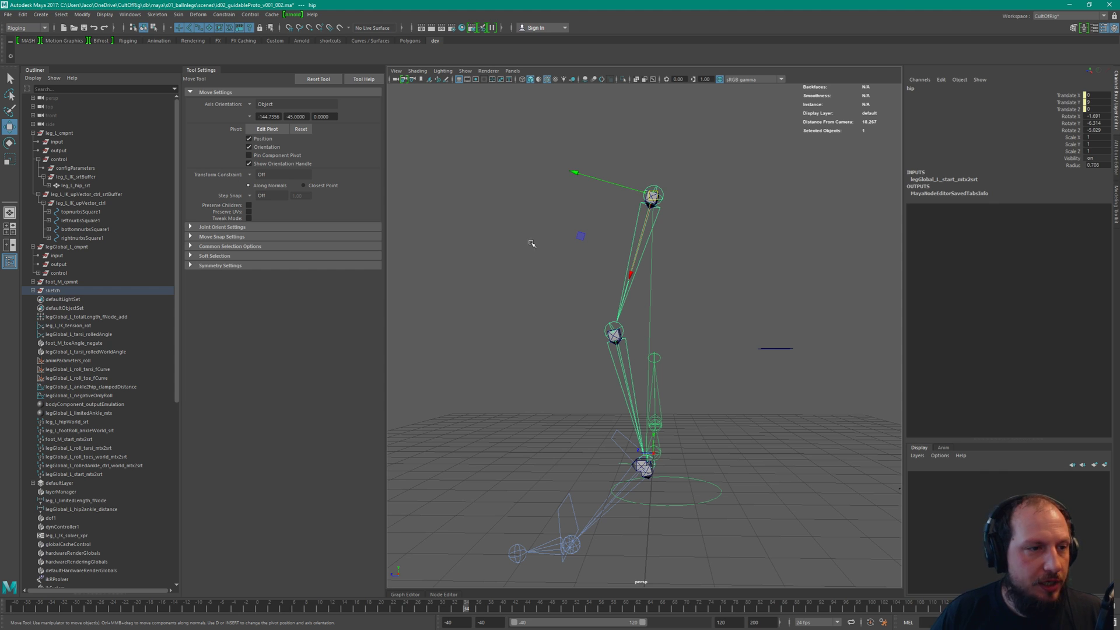
key("ctrl+a")
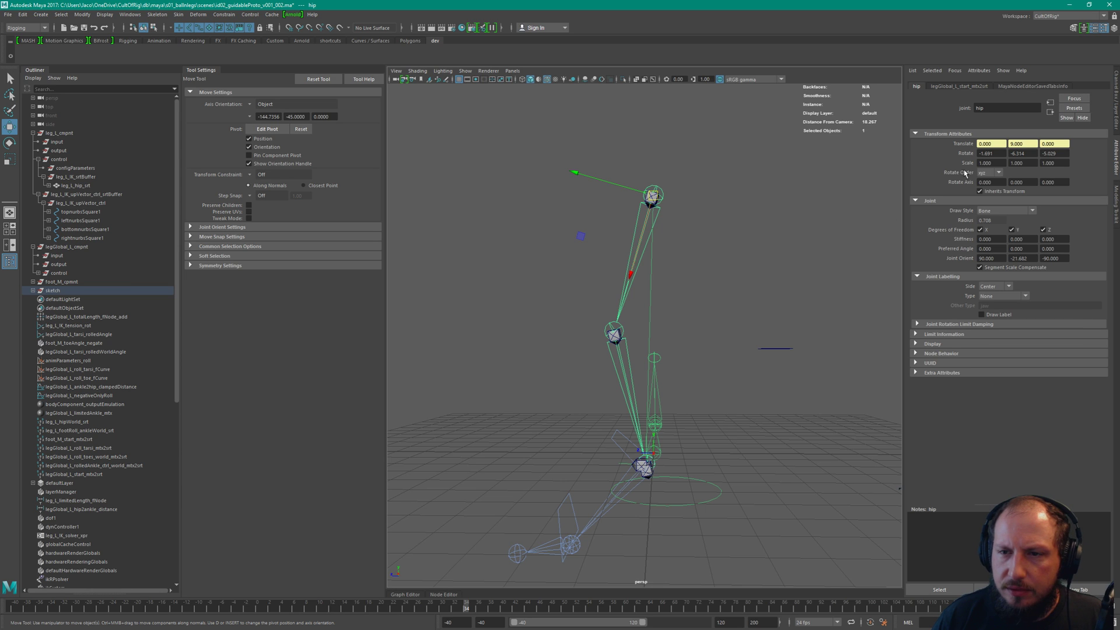
left_click(715, 290)
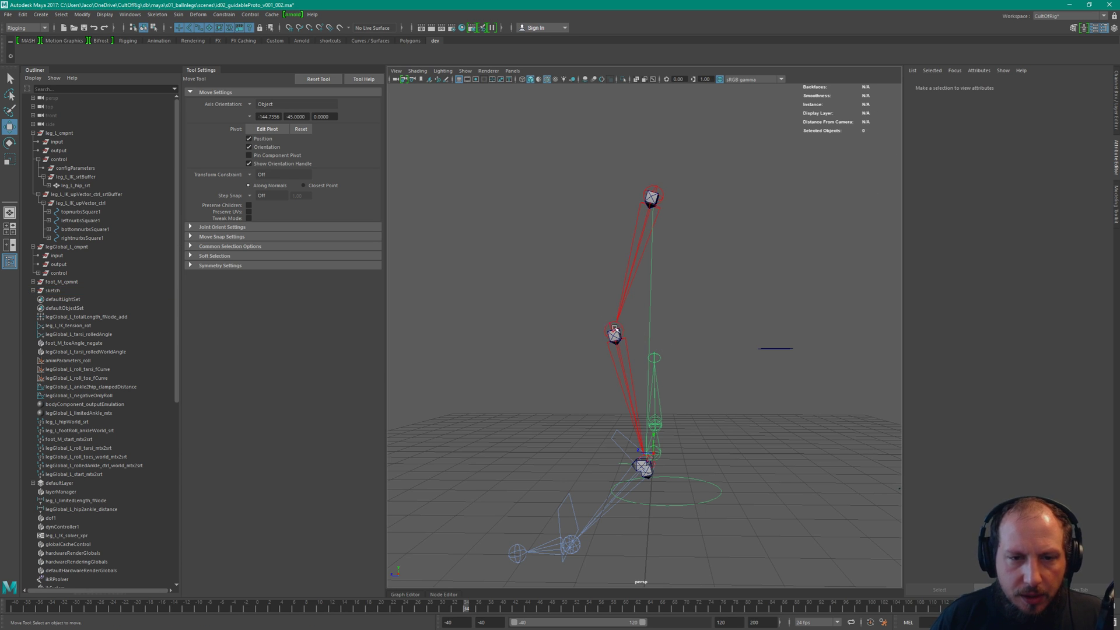
left_click(614, 330)
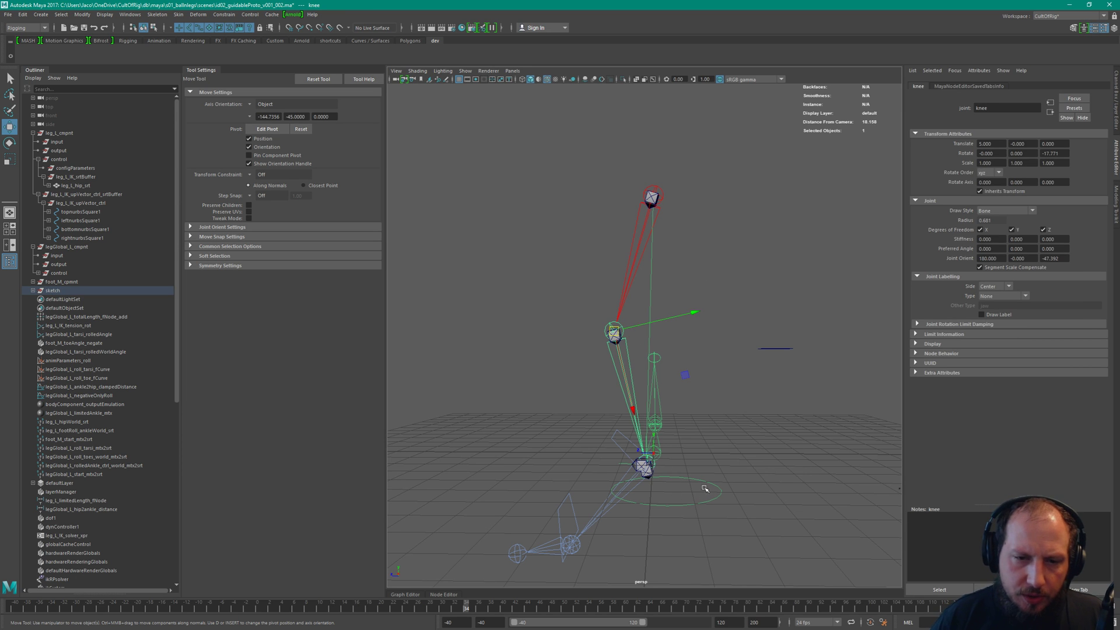
left_click(704, 488)
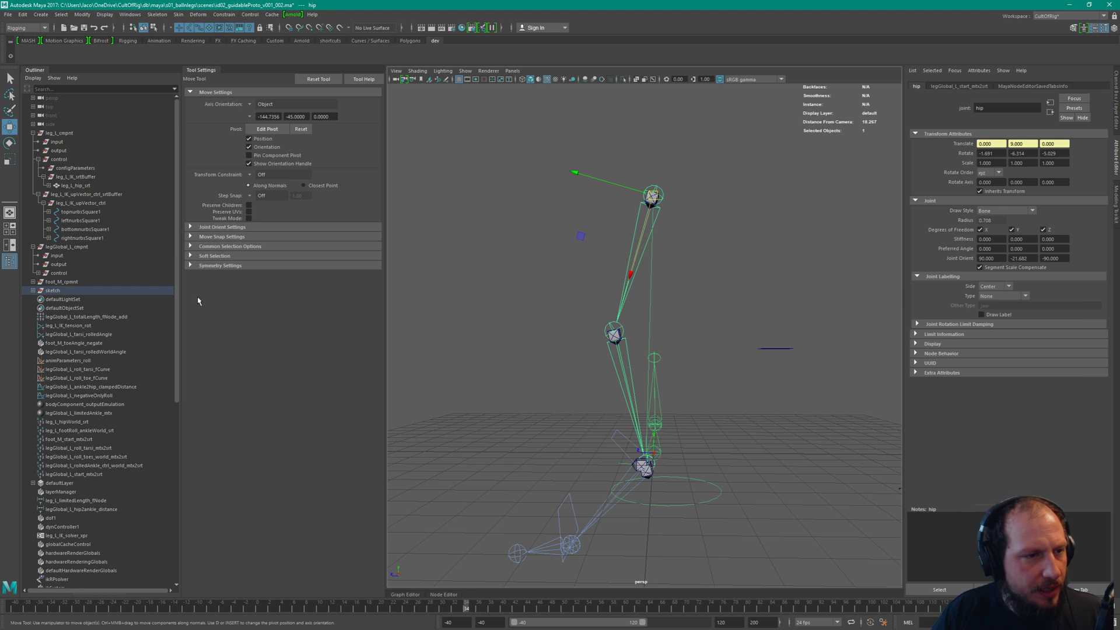
Expand the sketch hierarchy and compare the rotation and joint orient attributes of hip, knee and ankle_IK
left_click(33, 290)
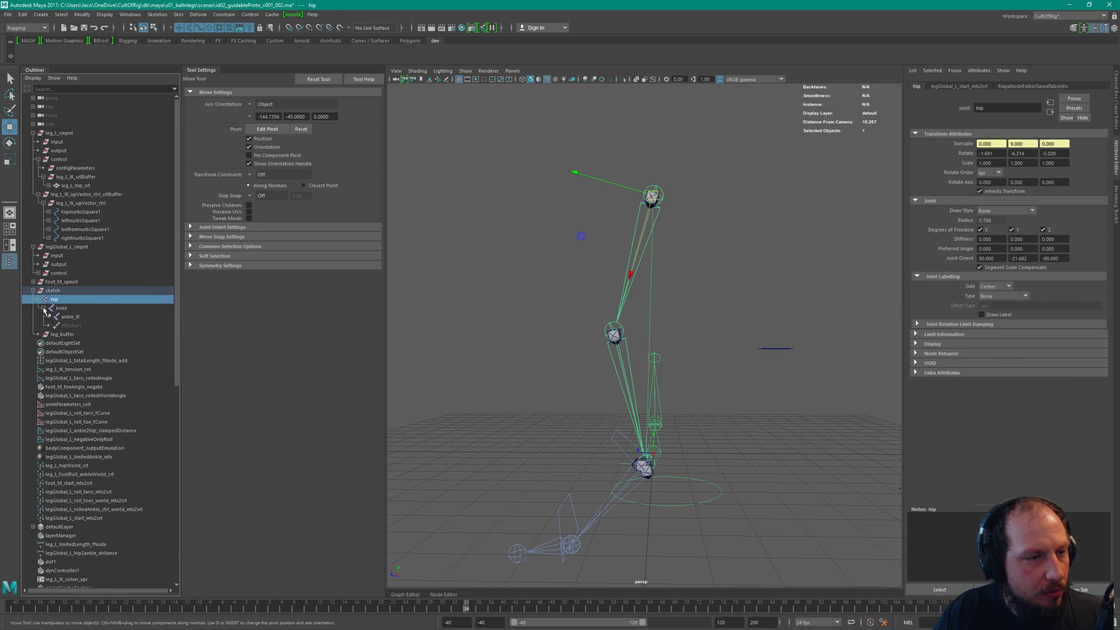
left_click(43, 307)
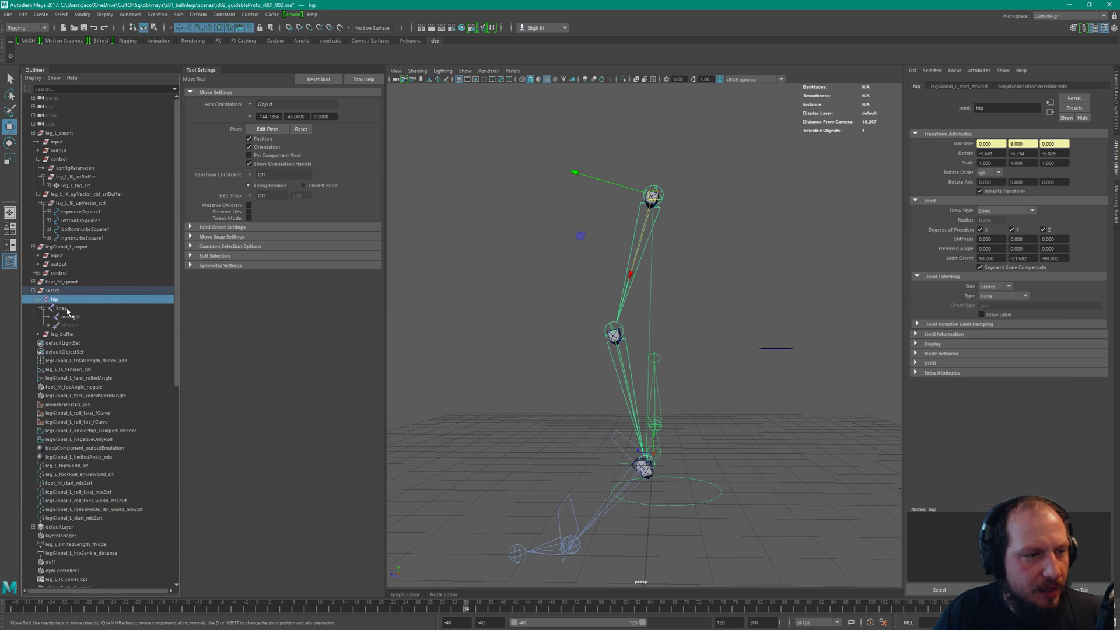
left_click(61, 308)
left_click(70, 316)
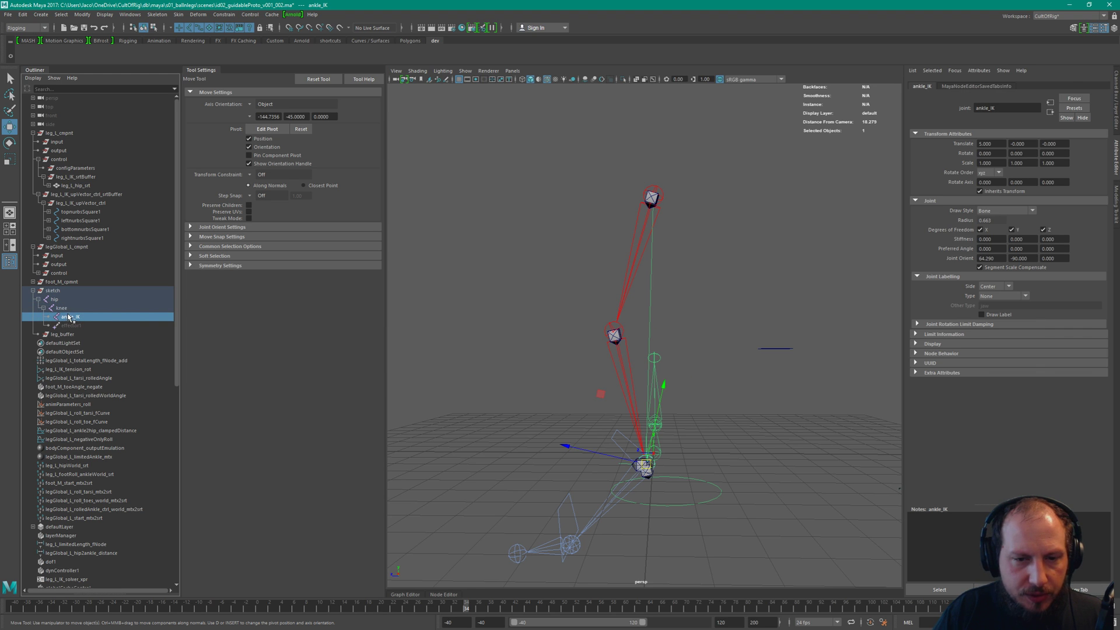
double_click(56, 299)
left_click(69, 309)
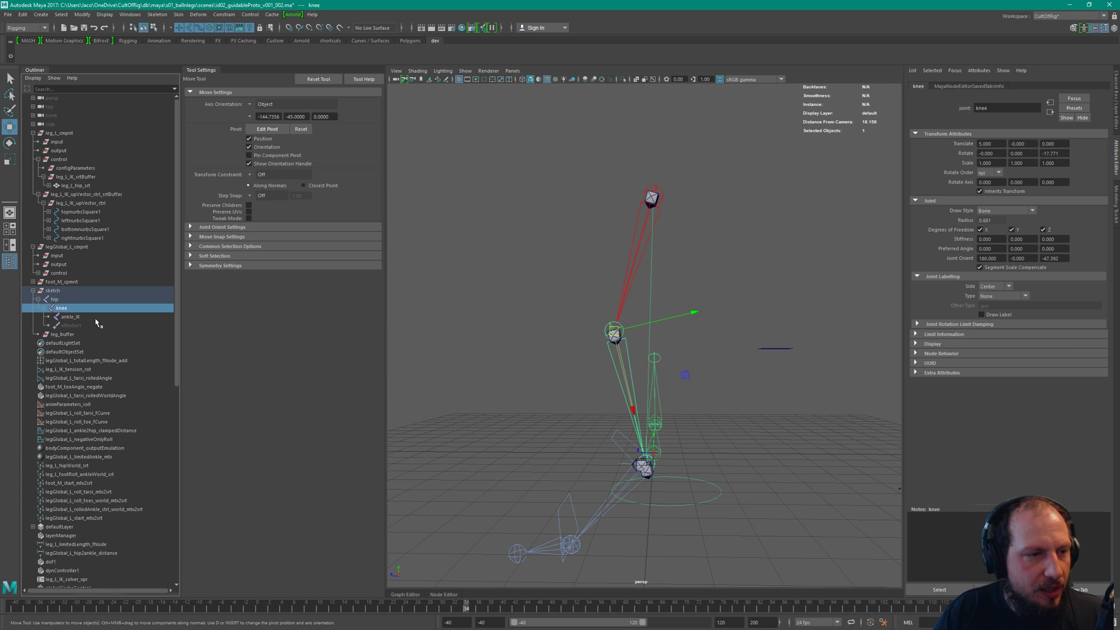
left_click(82, 317)
left_click(71, 308)
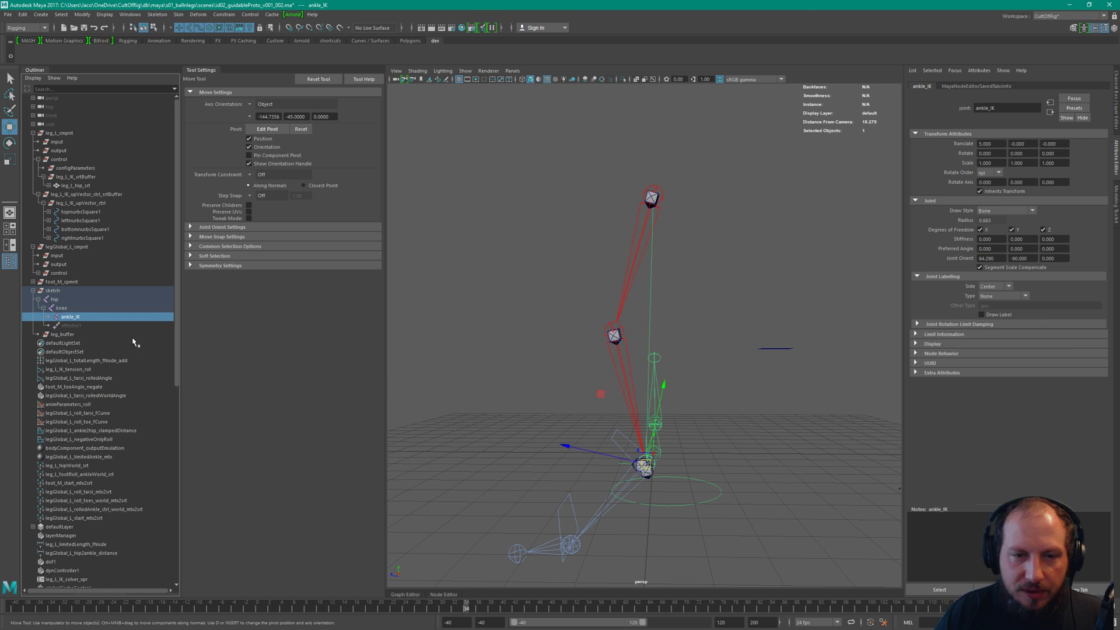
Move legGlobal_L_worldAnkle_ctrl to about -1.01, -2.65, 0.74, and reveal the knee joint's rotation limit damping settings
left_click(710, 498)
left_click_drag(677, 486, 644, 453)
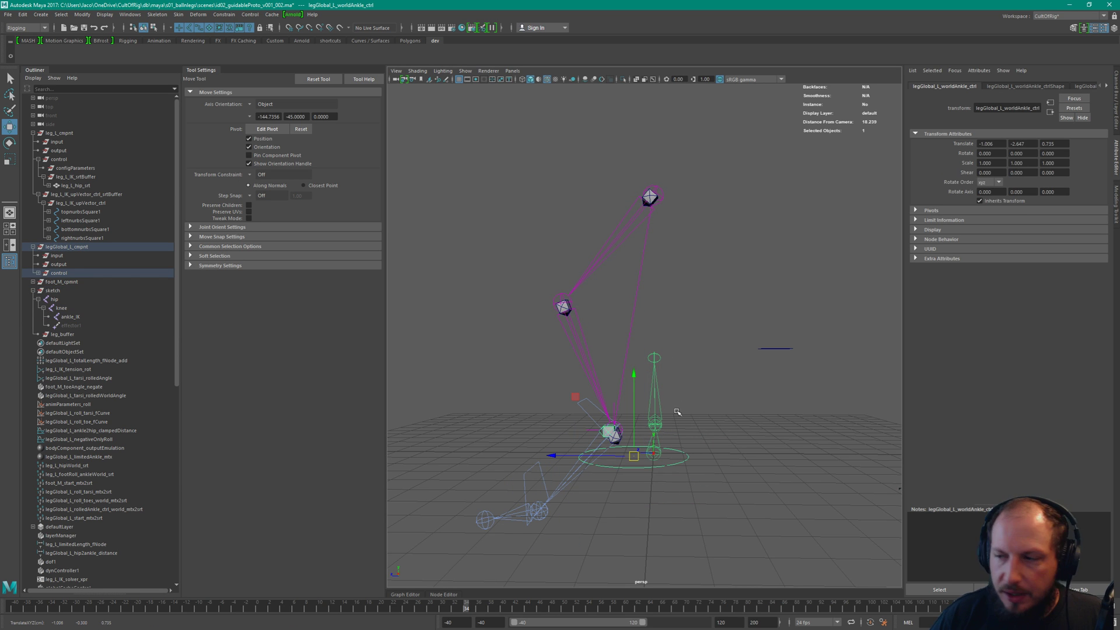
left_click(569, 347)
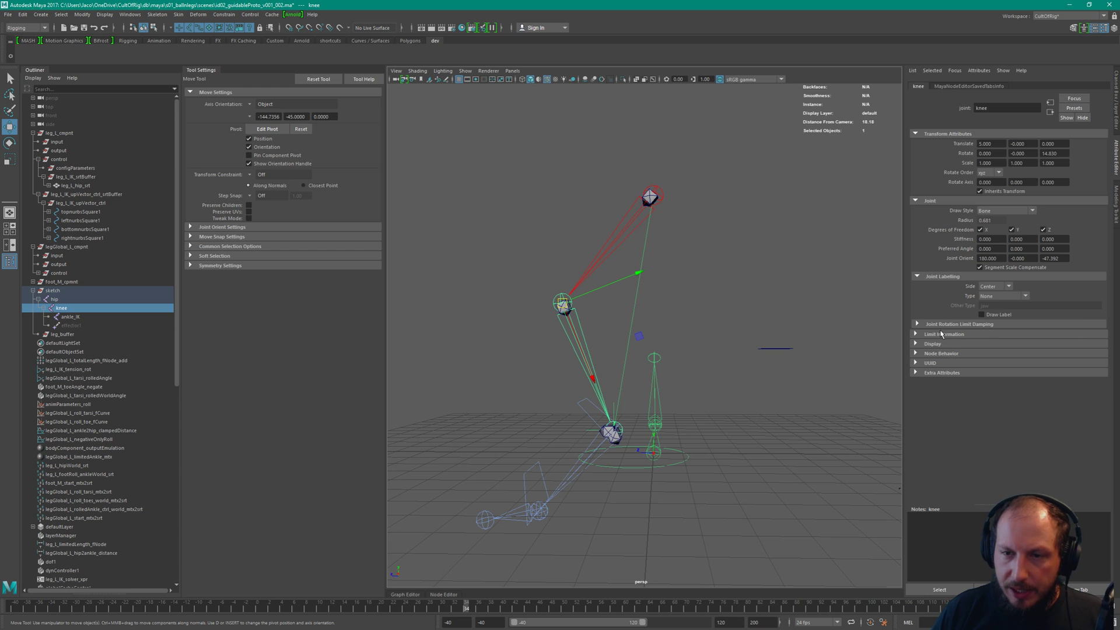
left_click(947, 325)
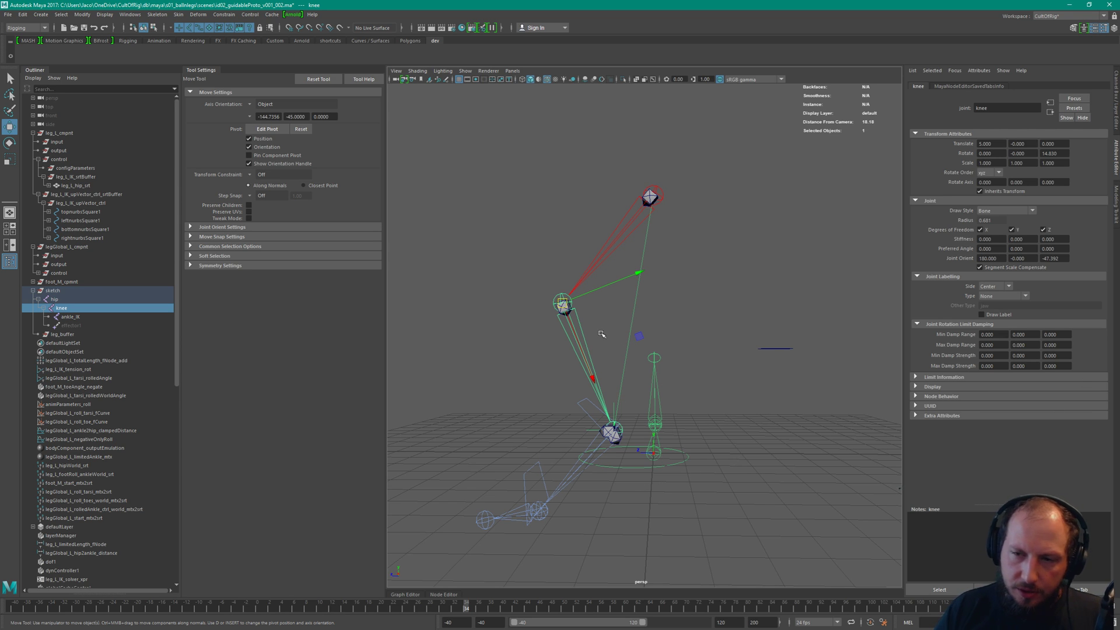
Open the knee joint's rotation limit information in the Attribute Editor
left_click(940, 324)
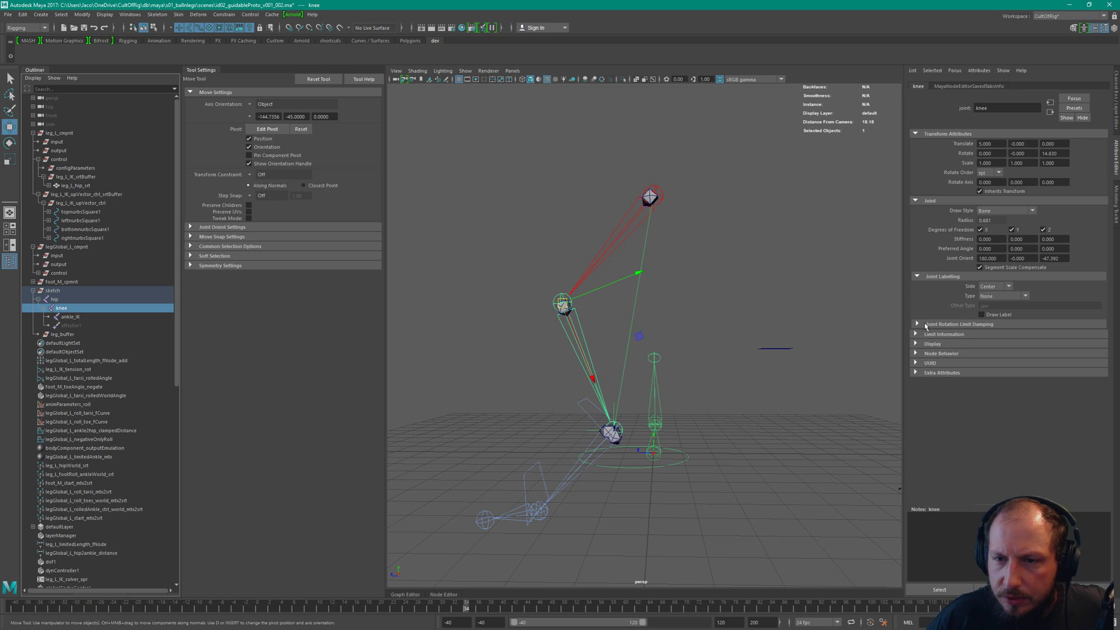
left_click(958, 324)
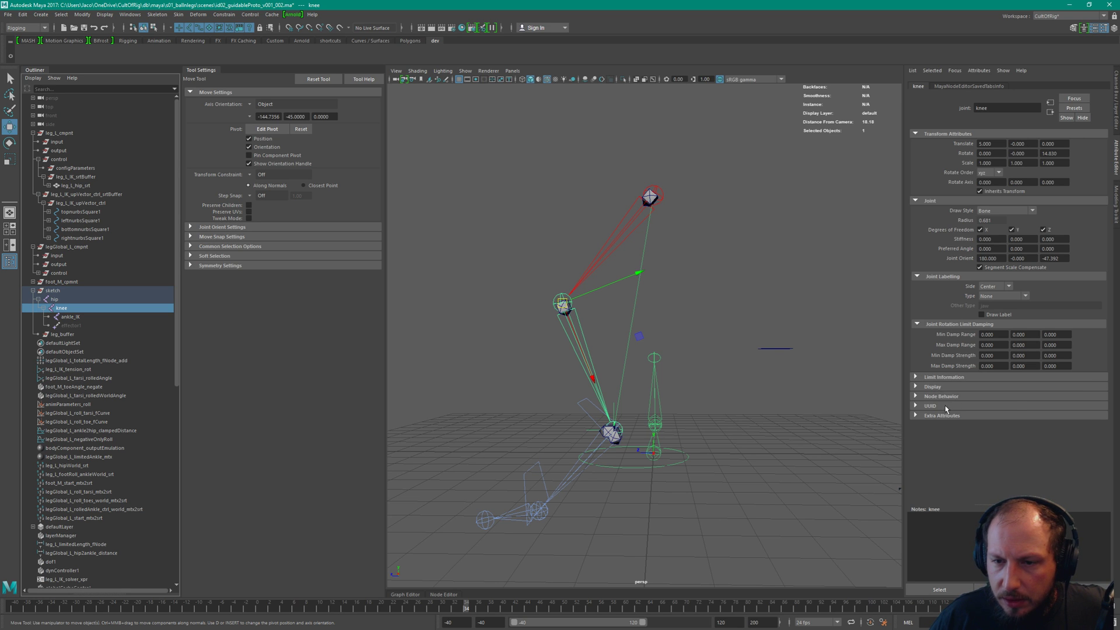
left_click(943, 378)
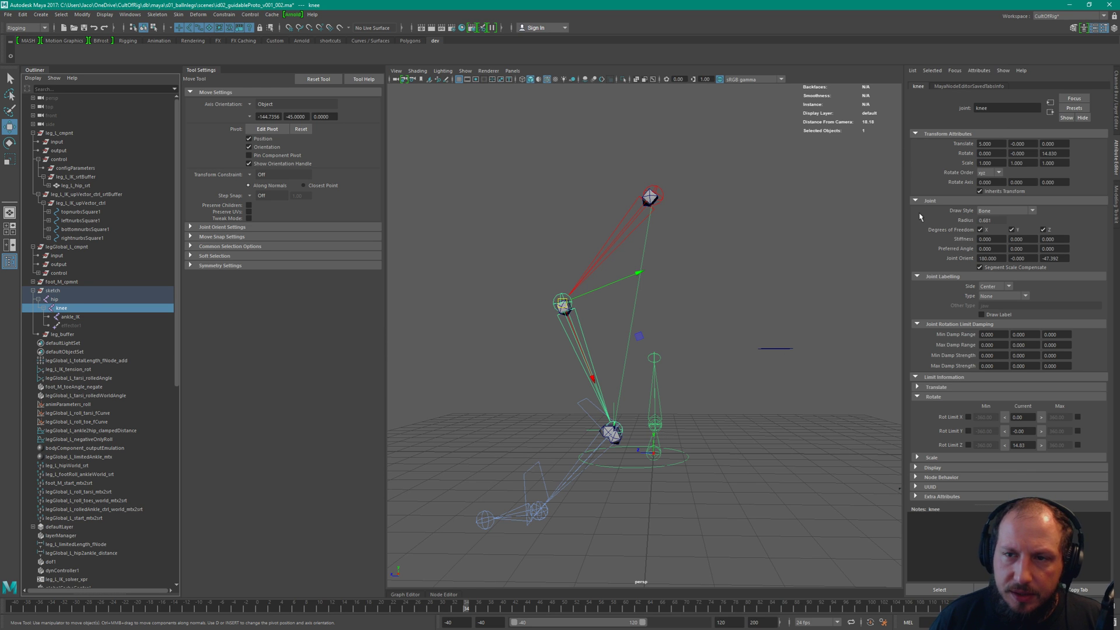
Move legGlobal_L_worldAnkle_ctrl to about Y -4.16 so the leg is almost fully extended
left_click(682, 459)
left_click_drag(640, 467, 674, 509)
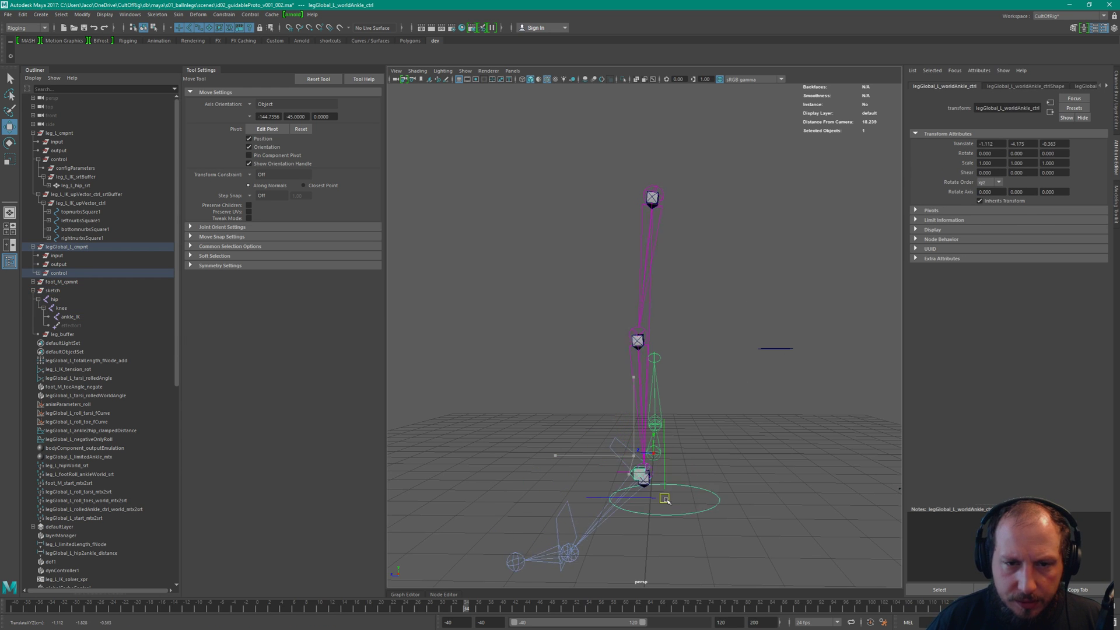
Try setting the knee joint's Joint Orient Z and X values to 0
left_click(640, 334)
left_click(638, 337)
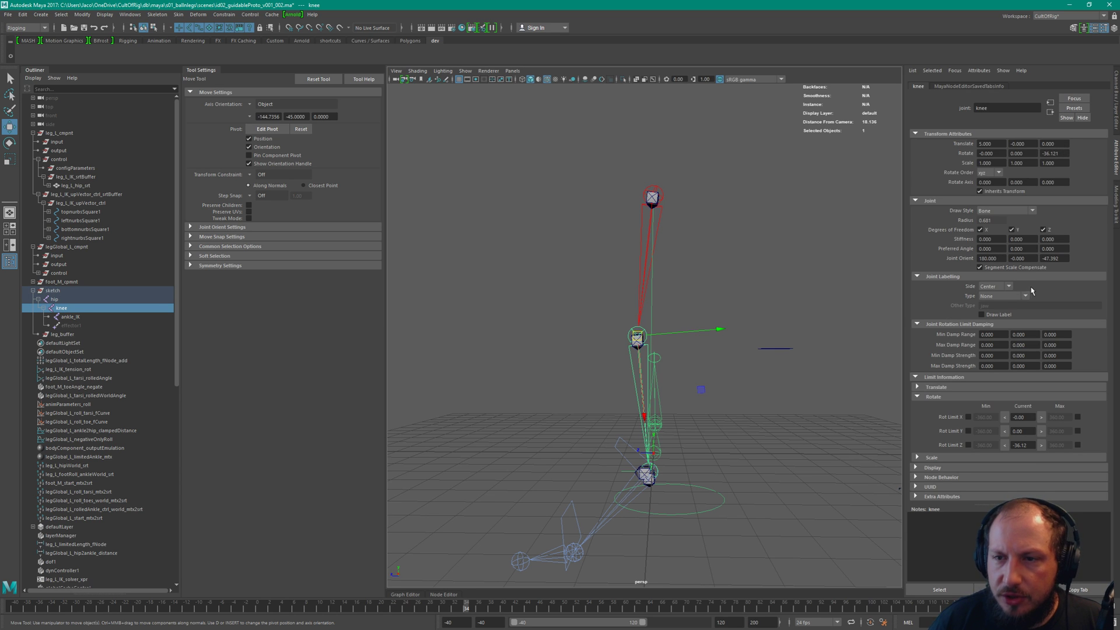
left_click(1063, 260)
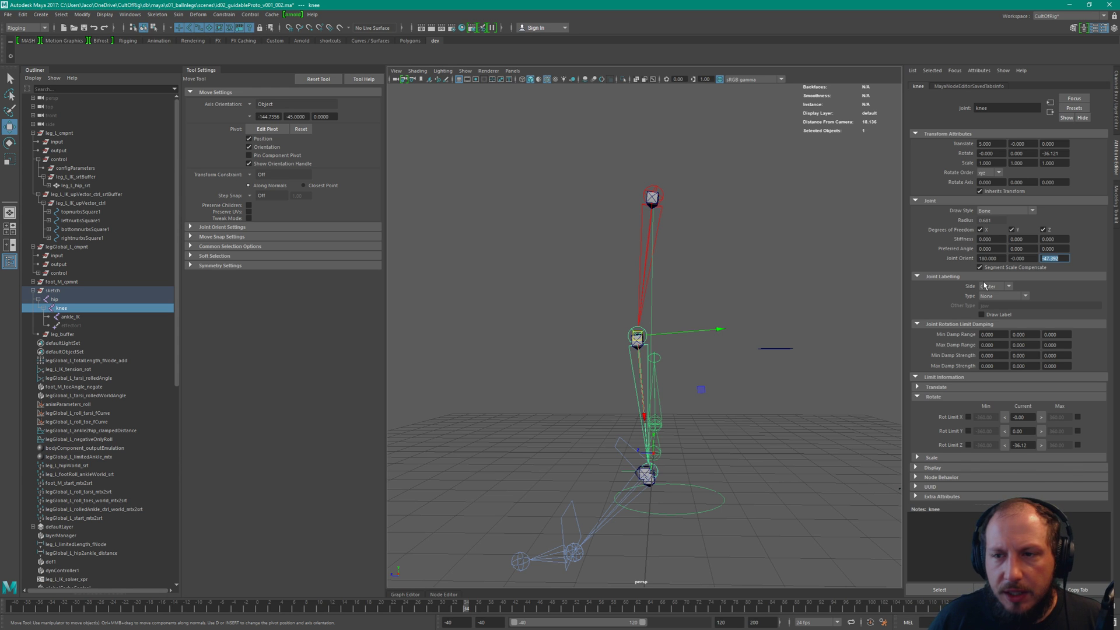
type("0")
key("Tab")
type("0")
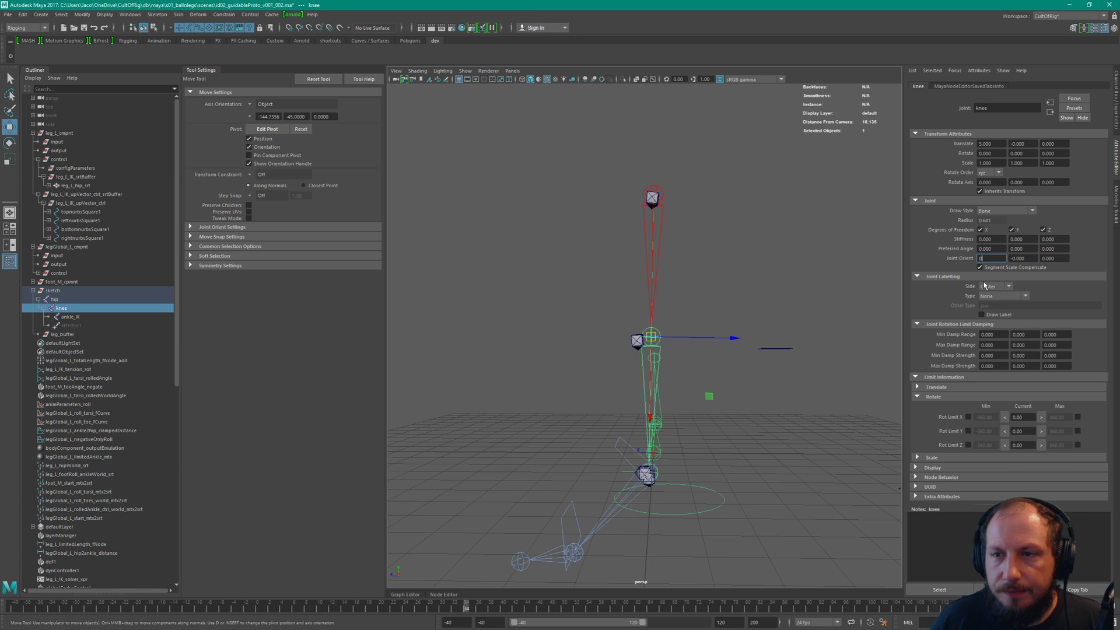
key("Return")
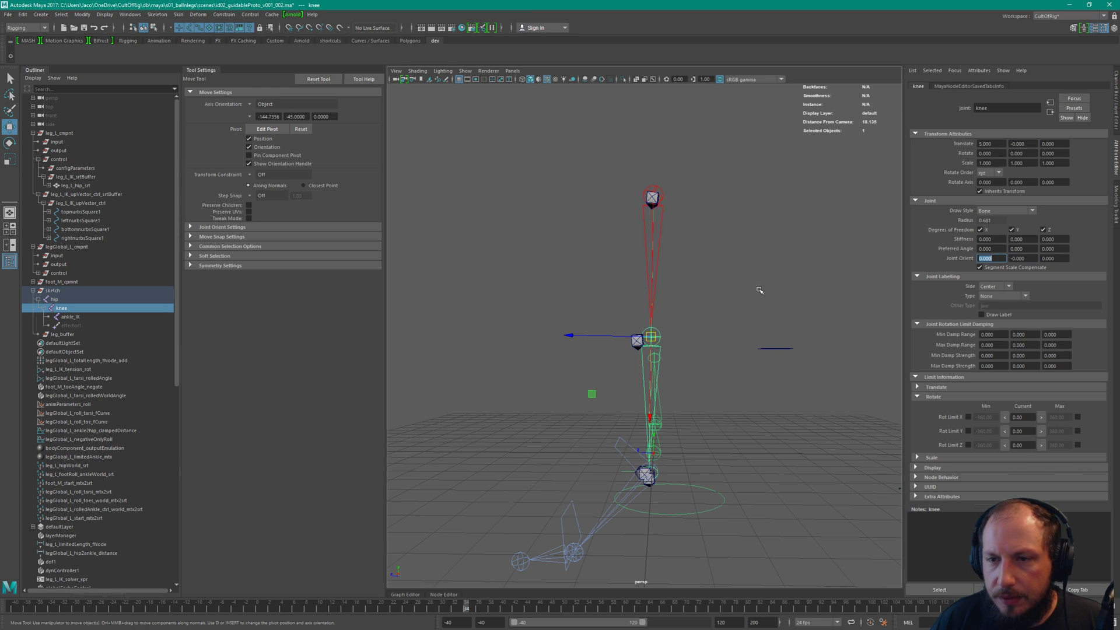
Try raising legGlobal_L_worldAnkle_ctrl with the zeroed knee orient, and undo the move and the joint orient changes
left_click(735, 476)
left_click(723, 507)
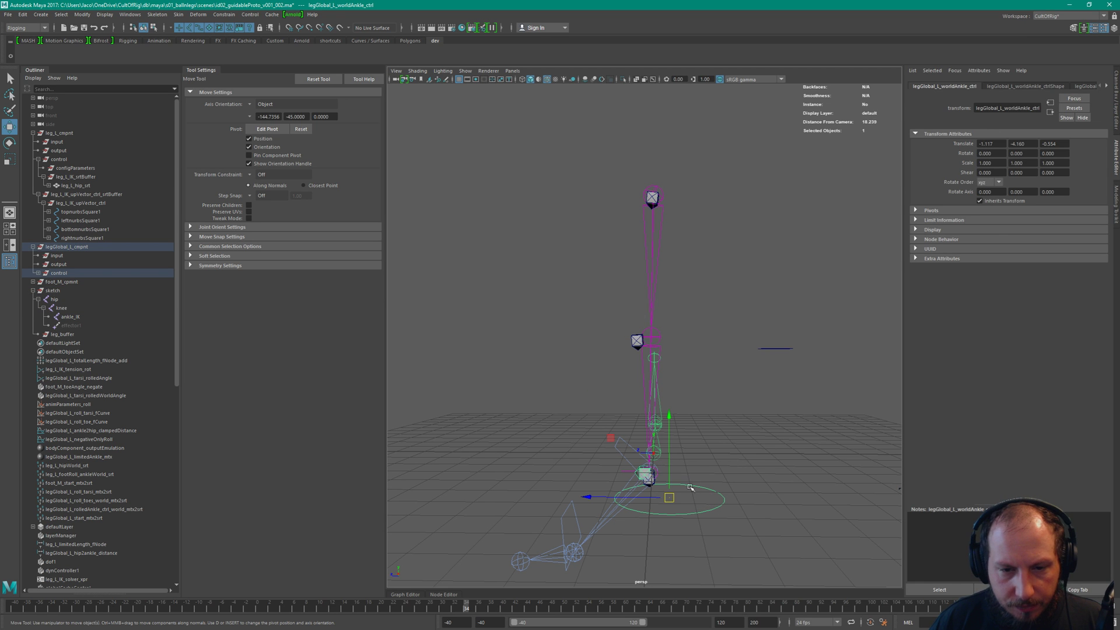
left_click_drag(672, 497, 705, 425)
key("ctrl+z")
key("ctrl+z")
key("ctrl+z")
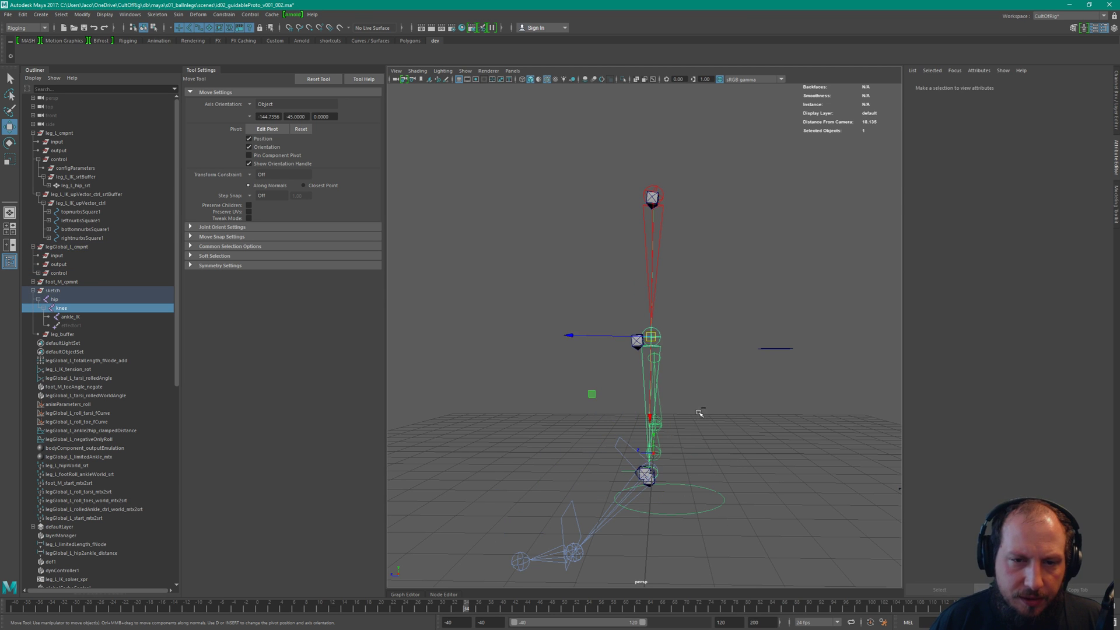
Bend the leg with legGlobal_L_worldAnkle_ctrl and extend it again to about -1.12, -4.13, -0.81
left_click_drag(703, 491, 728, 523)
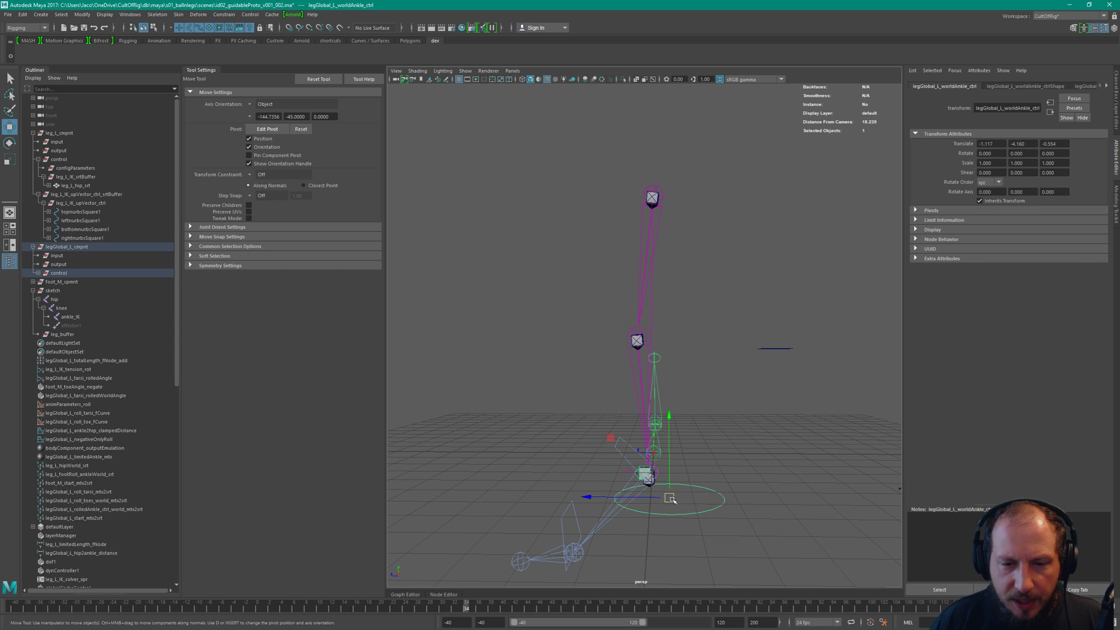
middle_click_drag(601, 342, 574, 309)
left_click(573, 309)
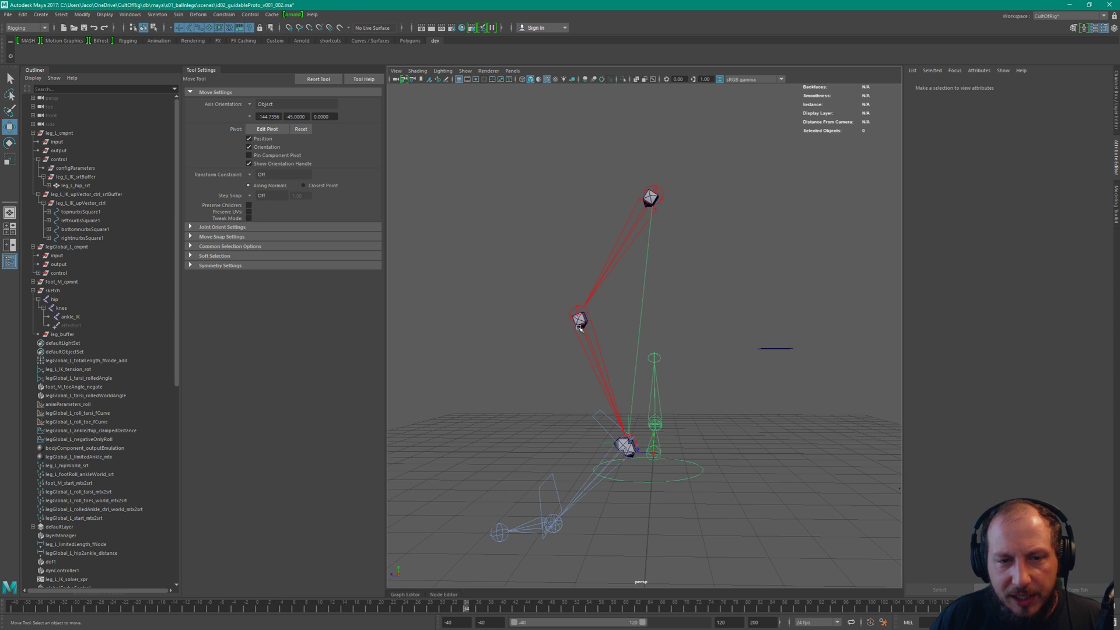
left_click(682, 475)
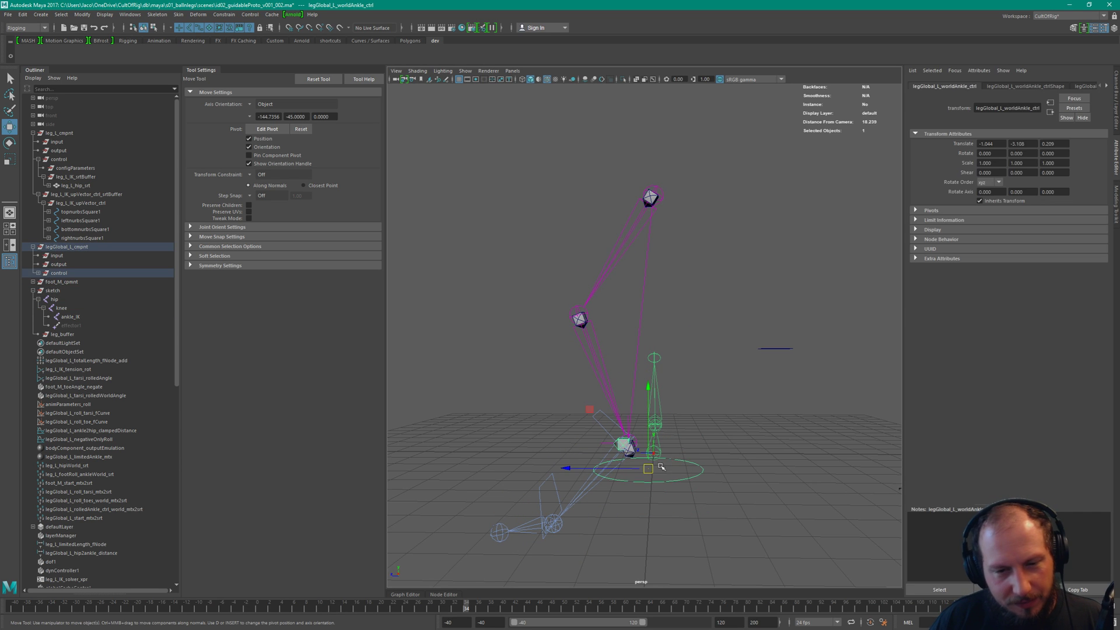
middle_click_drag(665, 466, 674, 497)
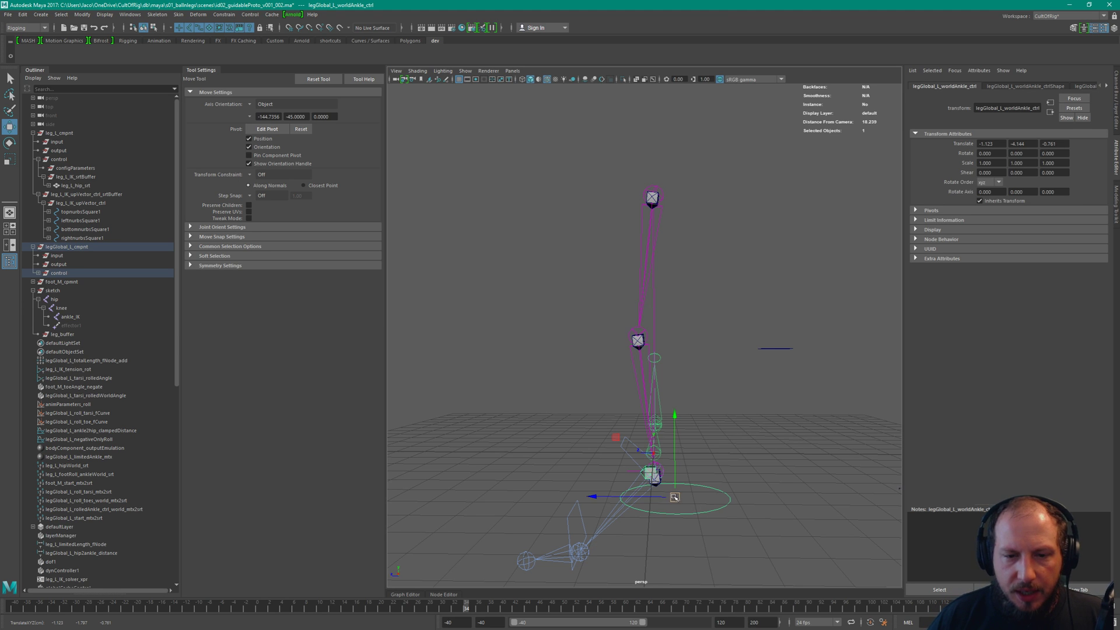
left_click_drag(675, 497, 676, 496)
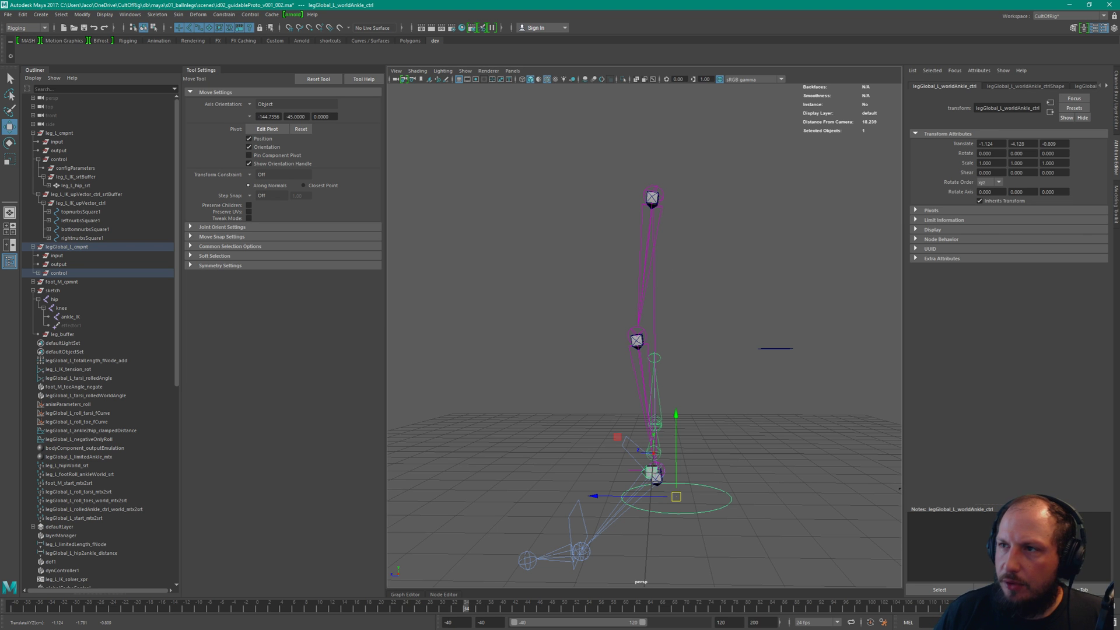
Switch to Mischief, make its canvas translucent over an empty area to show the Maya leg behind, and clear Maya's selection
key("alt+Tab")
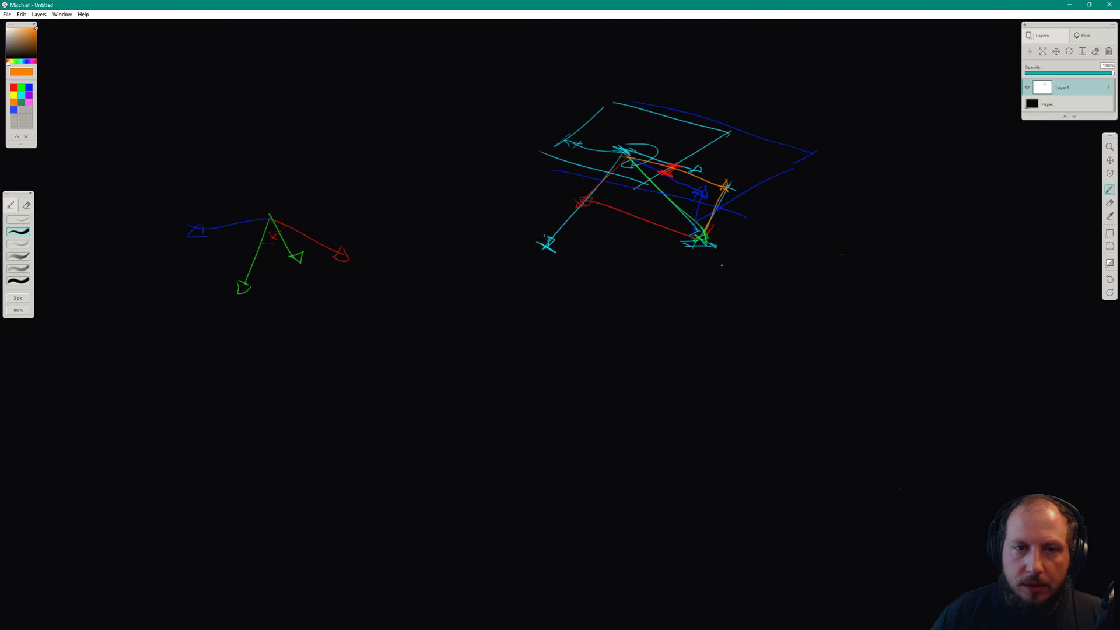
scroll(1110, 193, "right", 5)
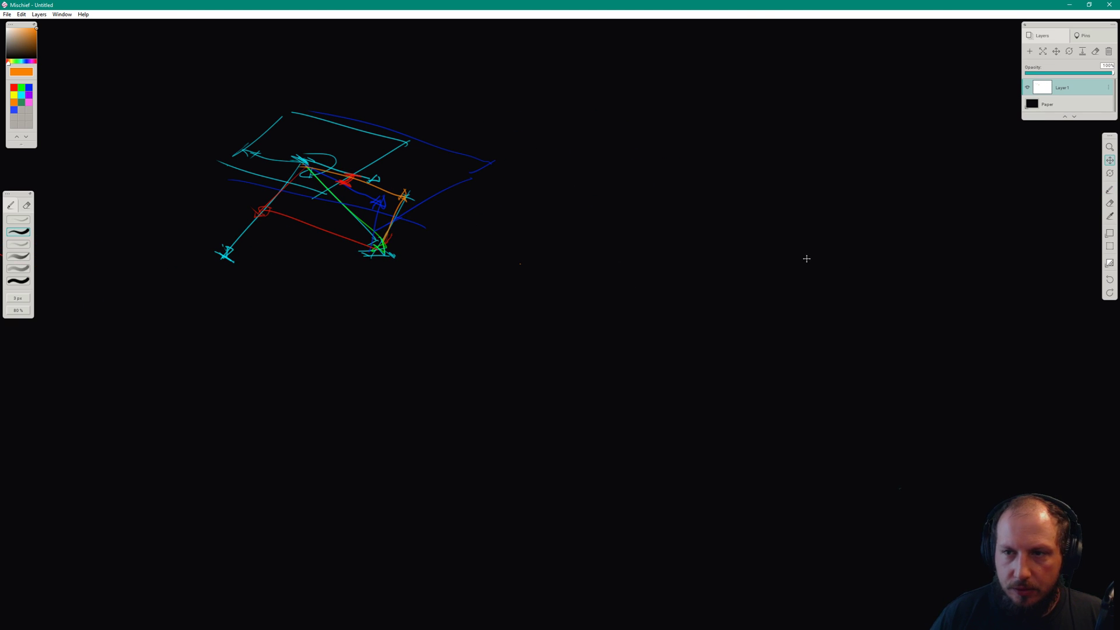
left_click(1110, 263)
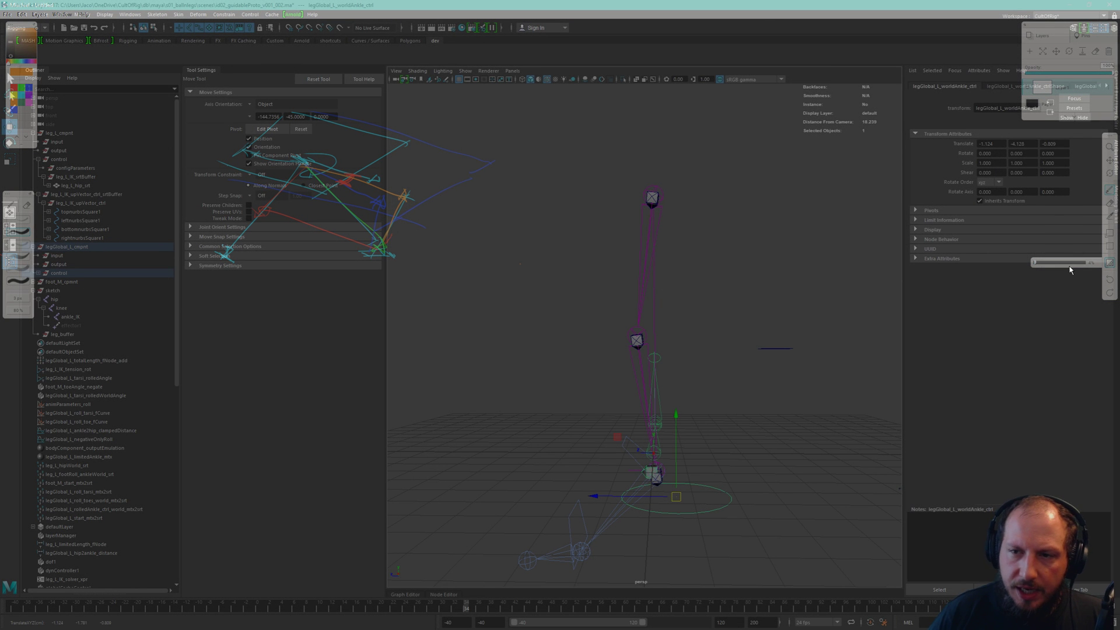
key("alt+Tab")
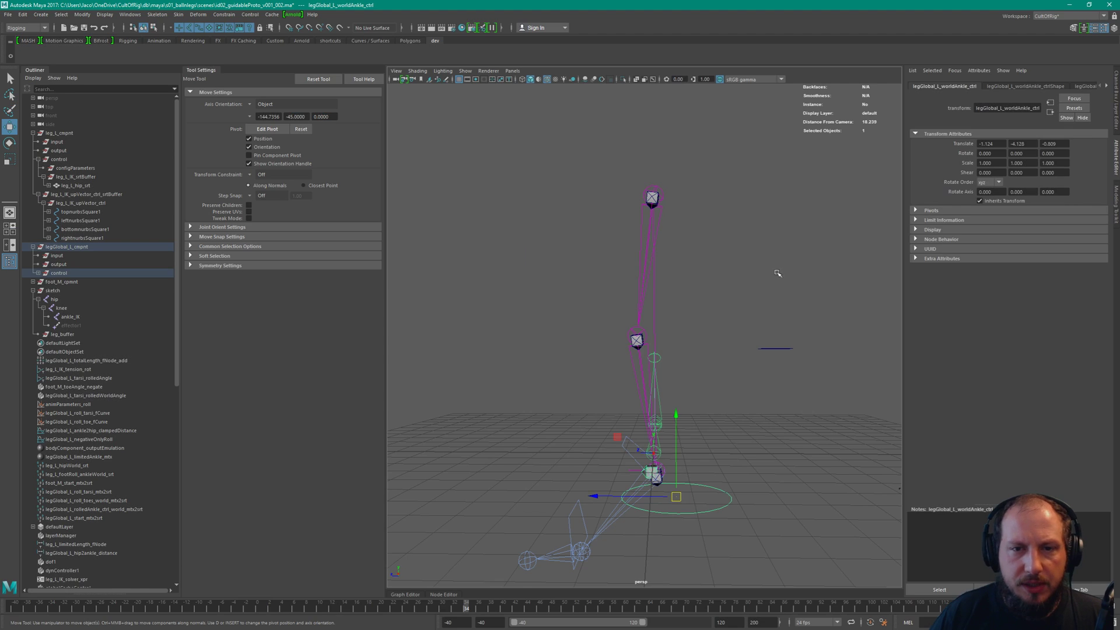
left_click(747, 266)
key("alt+Tab")
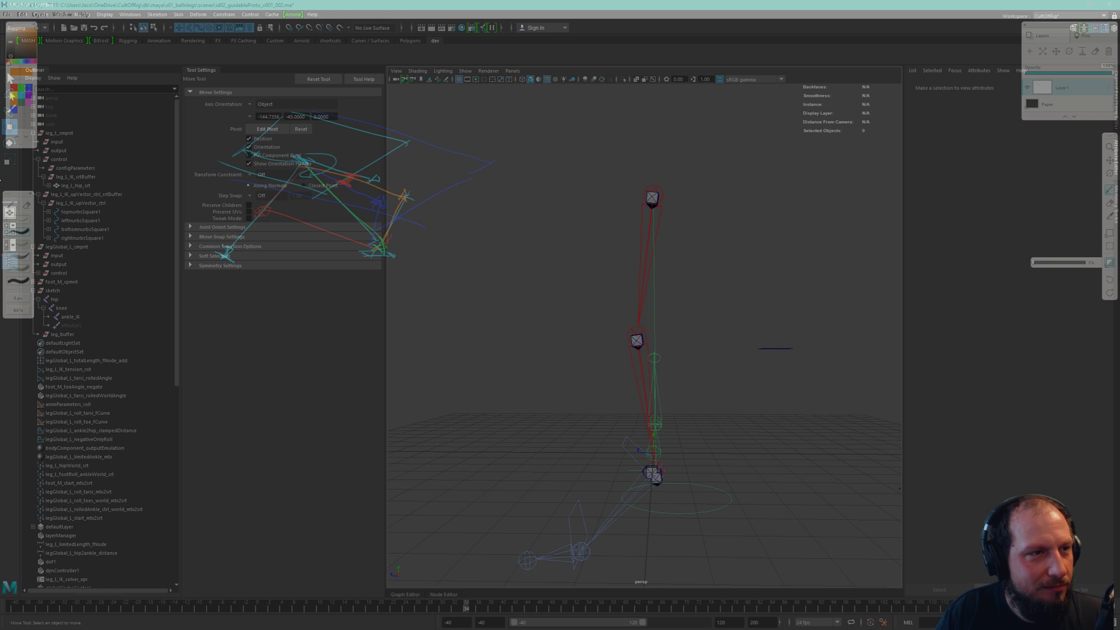
Draw a tall green rectangular outline around the leg from above the hip to the ankle, redoing its far side closer in
left_click(23, 92)
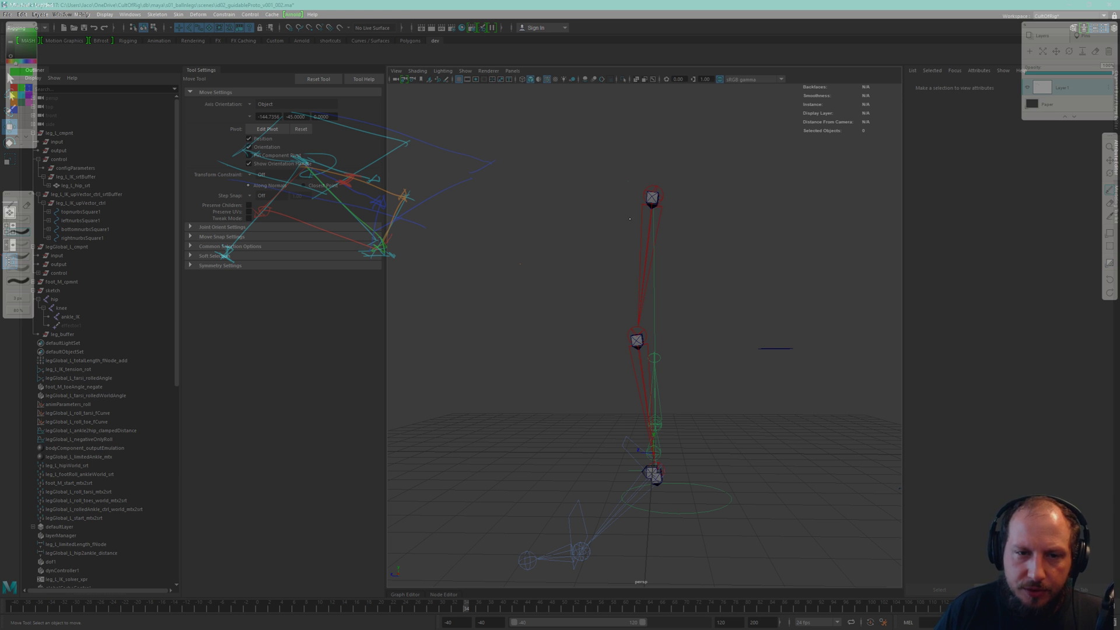
mouse_move(620, 188)
left_mouse_down()
mouse_move(629, 473)
mouse_move(707, 475)
mouse_move(630, 184)
mouse_move(671, 184)
mouse_move(706, 419)
left_mouse_up()
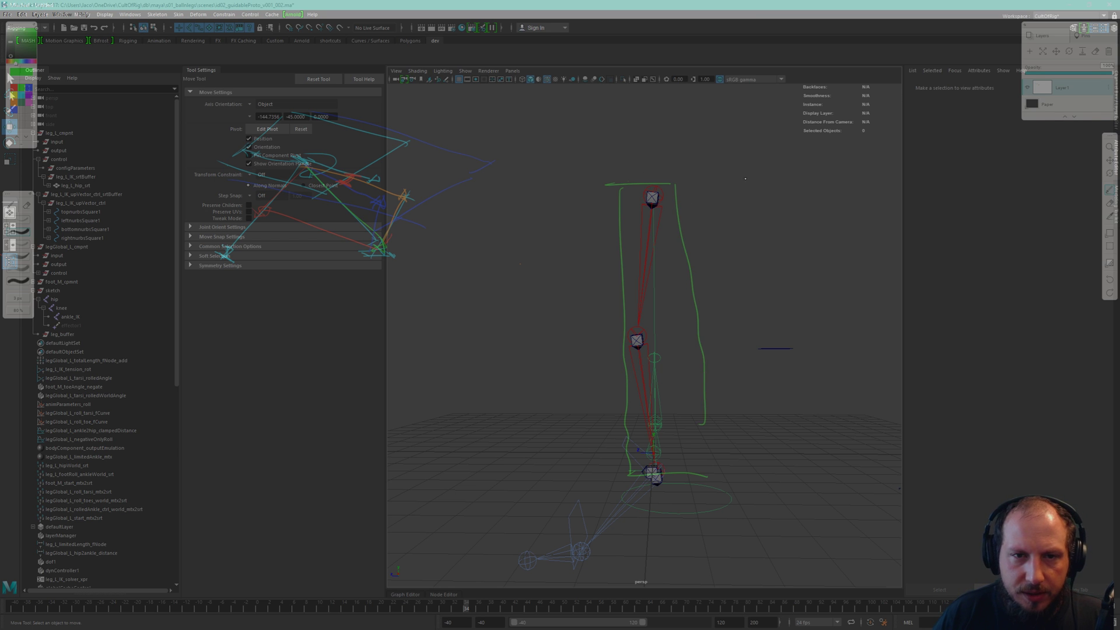
key("ctrl+z")
left_click_drag(670, 183, 695, 449)
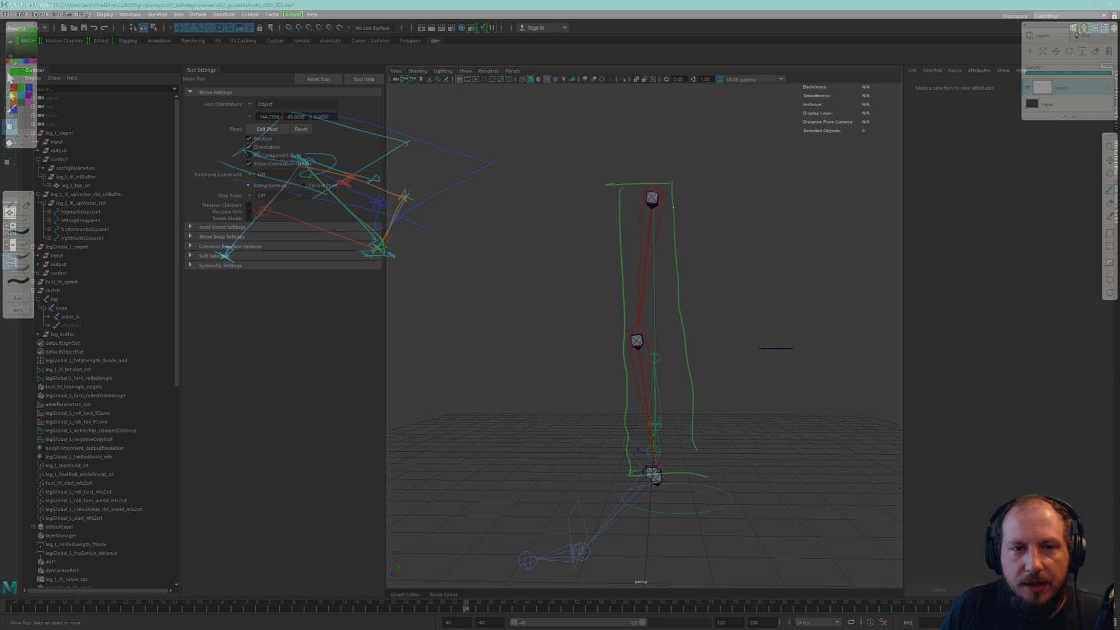
Fill the green outline with short horizontal strokes like ladder rungs from hip to ankle
left_click_drag(617, 221, 659, 216)
mouse_move(605, 243)
left_mouse_down()
mouse_move(665, 234)
mouse_move(668, 248)
left_mouse_up()
mouse_move(613, 282)
left_mouse_down()
mouse_move(670, 273)
mouse_move(667, 298)
left_mouse_up()
mouse_move(614, 323)
left_mouse_down()
mouse_move(671, 315)
mouse_move(679, 334)
left_mouse_up()
left_click_drag(625, 353, 673, 345)
left_click_drag(630, 378, 675, 371)
left_click_drag(628, 401, 676, 395)
left_click_drag(634, 415, 680, 406)
left_click_drag(635, 441, 680, 436)
left_click_drag(656, 455, 688, 462)
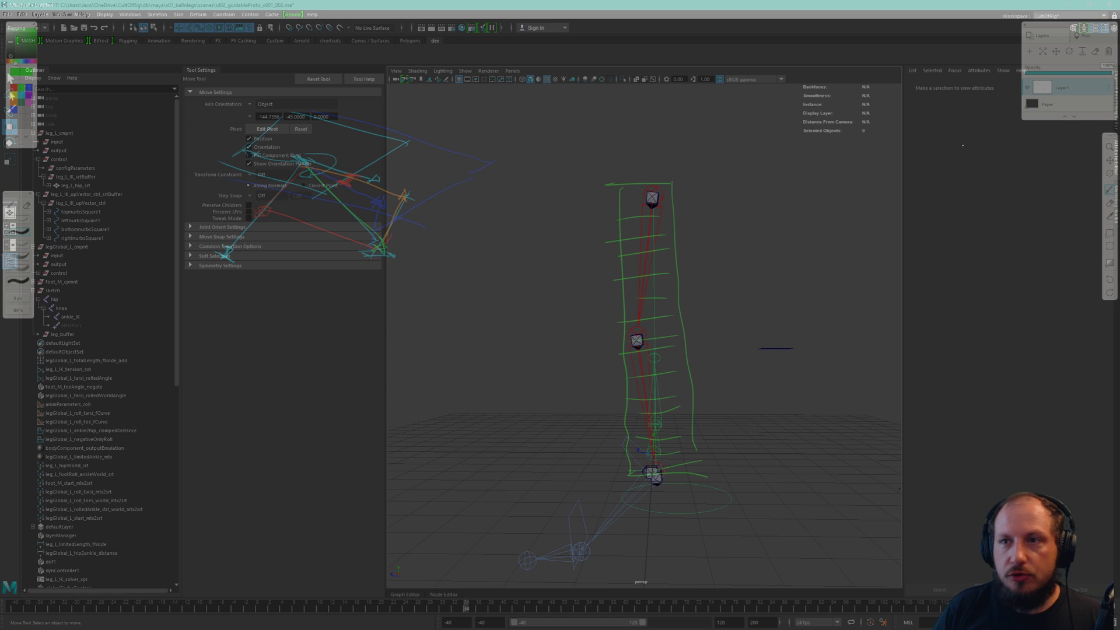
Restore the Mischief canvas to 100% opacity
left_click(1110, 262)
left_click(1070, 263)
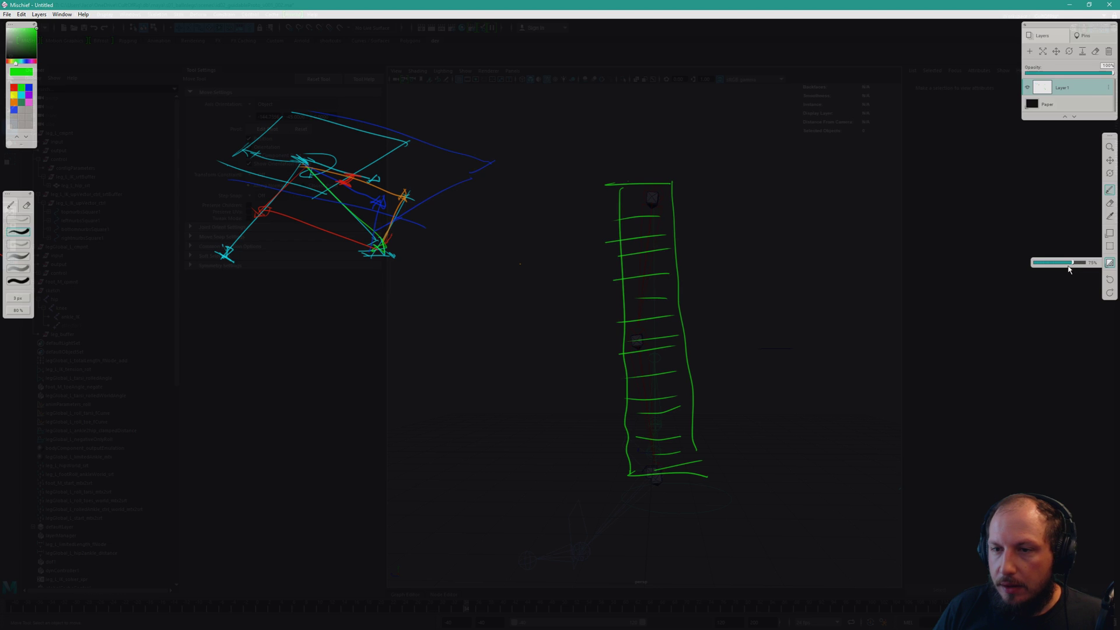
left_click_drag(1069, 267, 1099, 267)
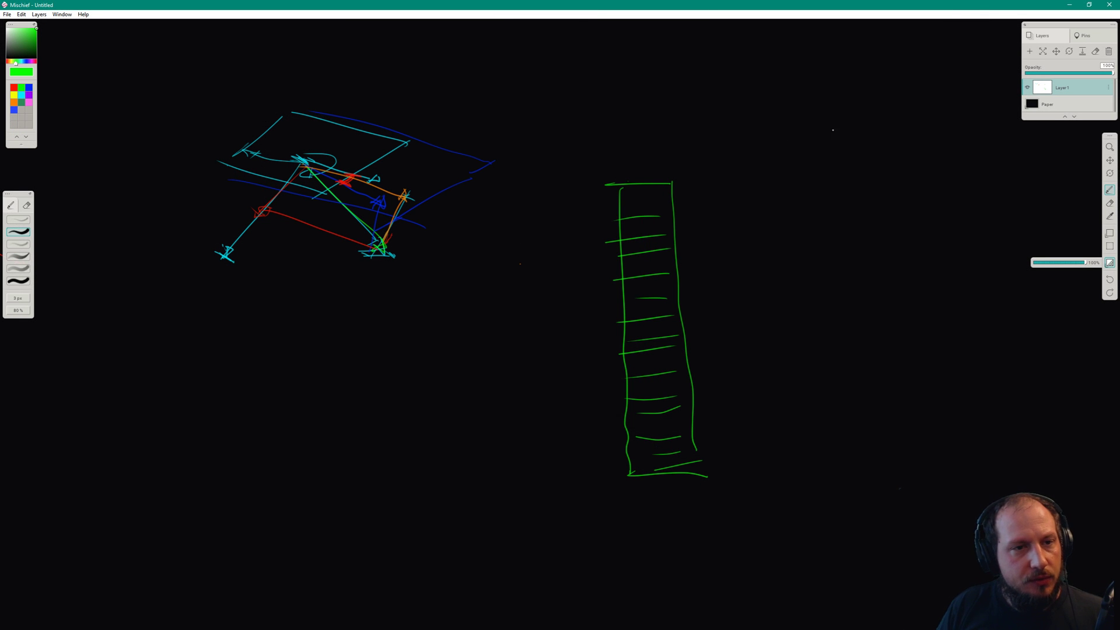
Switch to the Desmos graphing calculator and enter the law-of-cosines expression x = √(a^2 + b^2 − 2·a·b·cos(y))
key("super+Tab")
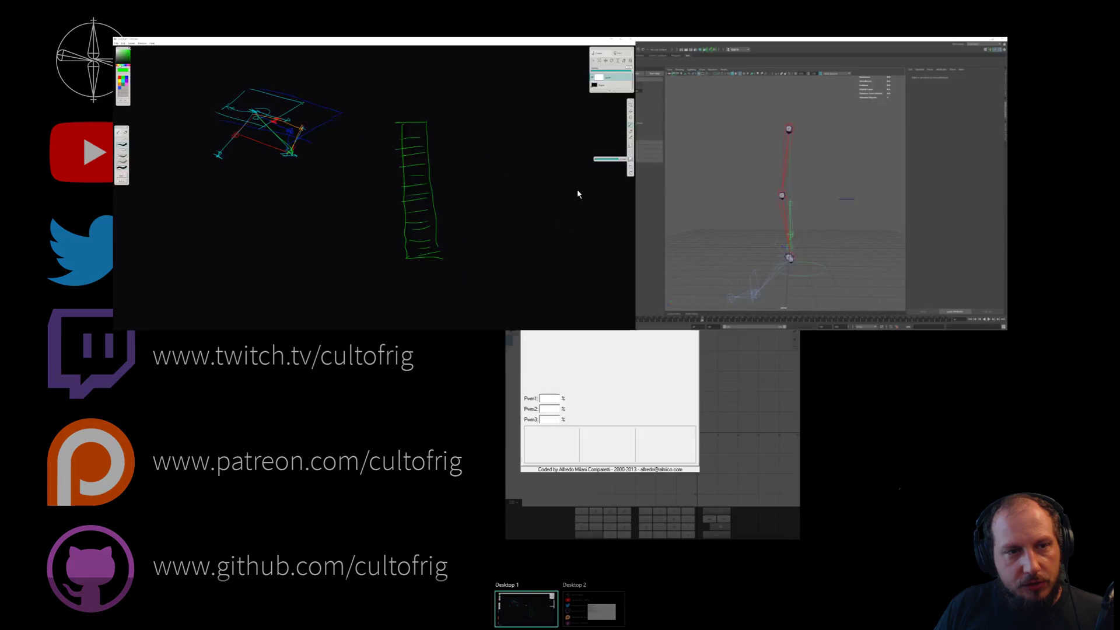
left_click(626, 403)
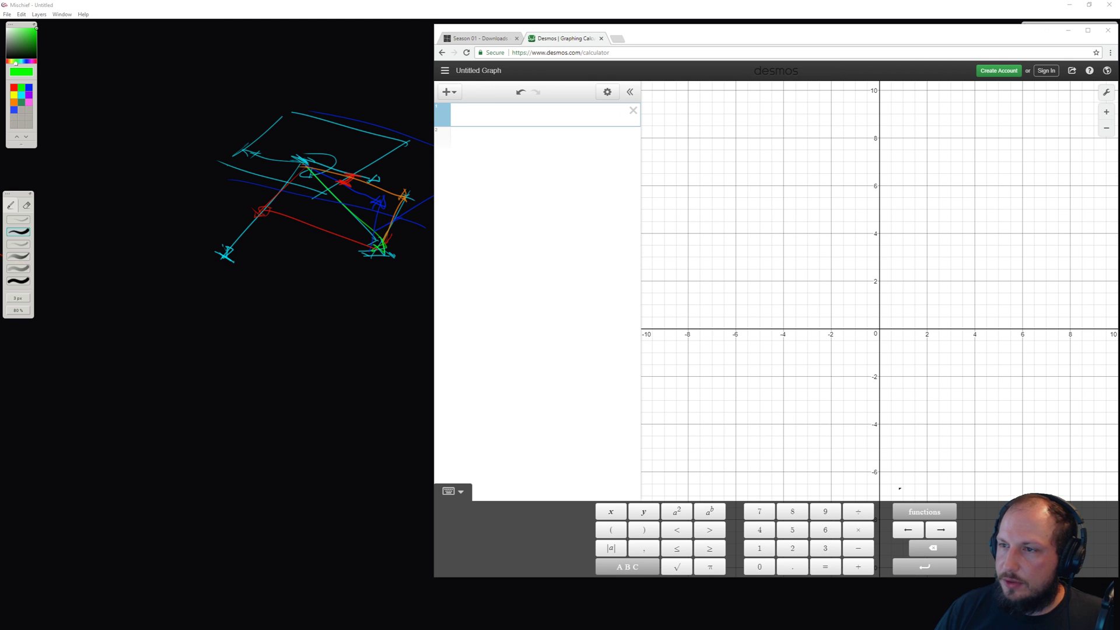
key("alt+Tab")
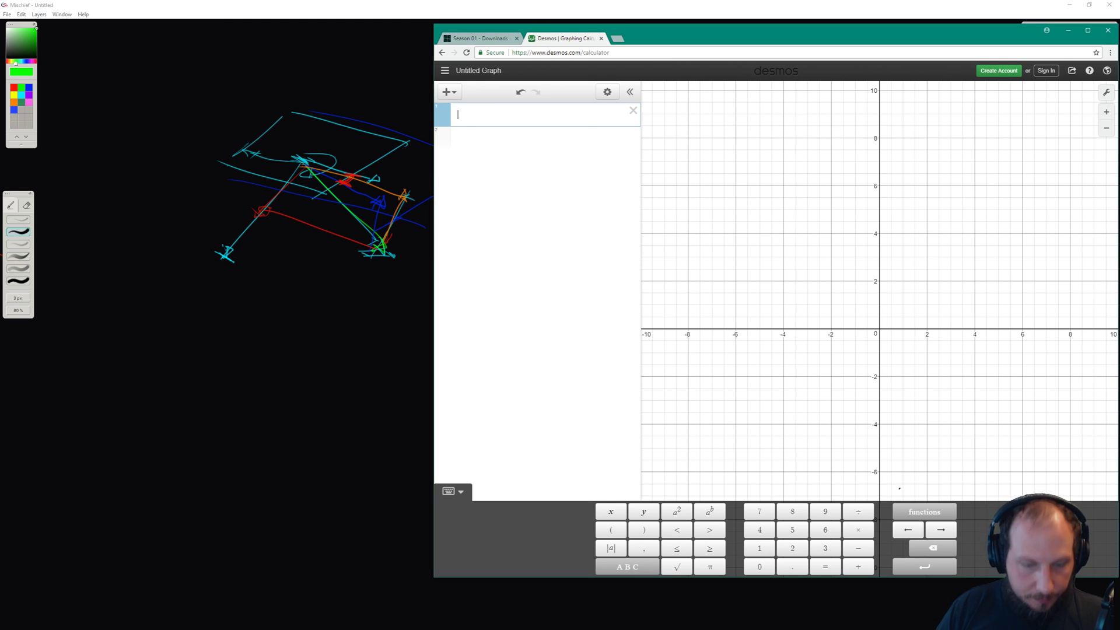
type("x = √(a^2 + b^2 − 2·a·b·cos(y))")
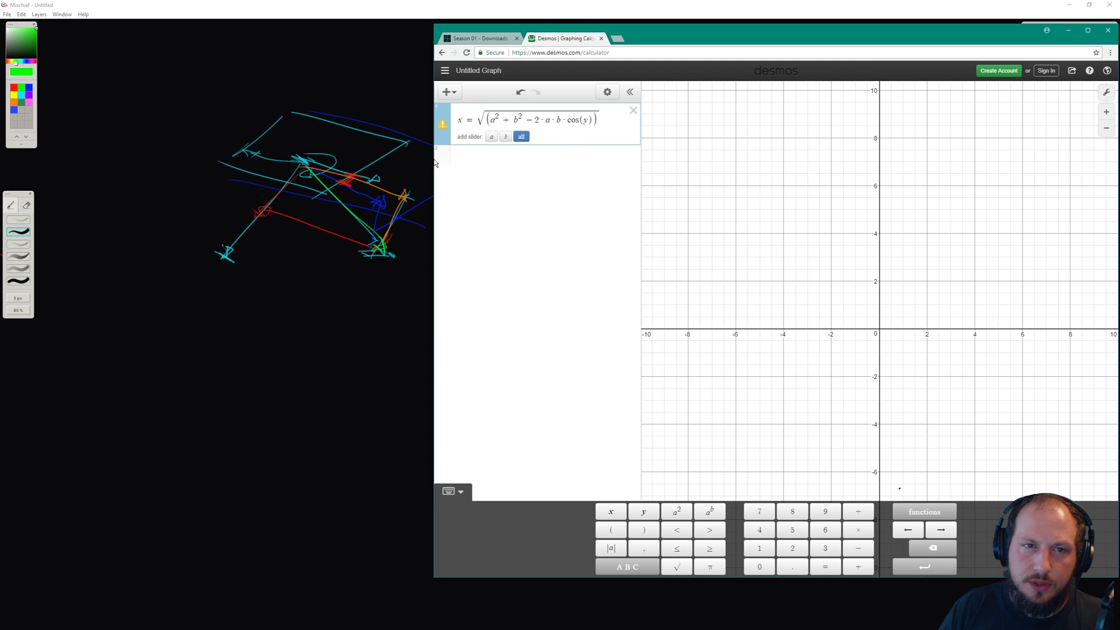
Place an empty expression row above the formula and add sliders for a and b to plot the curve
left_click(434, 166)
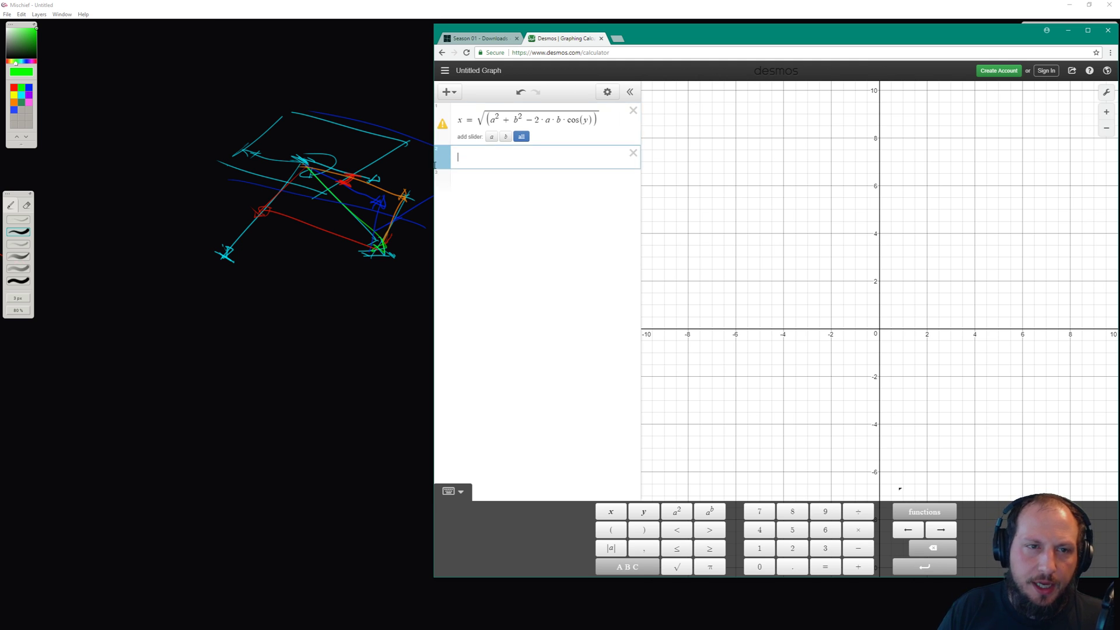
left_click_drag(434, 165, 434, 121)
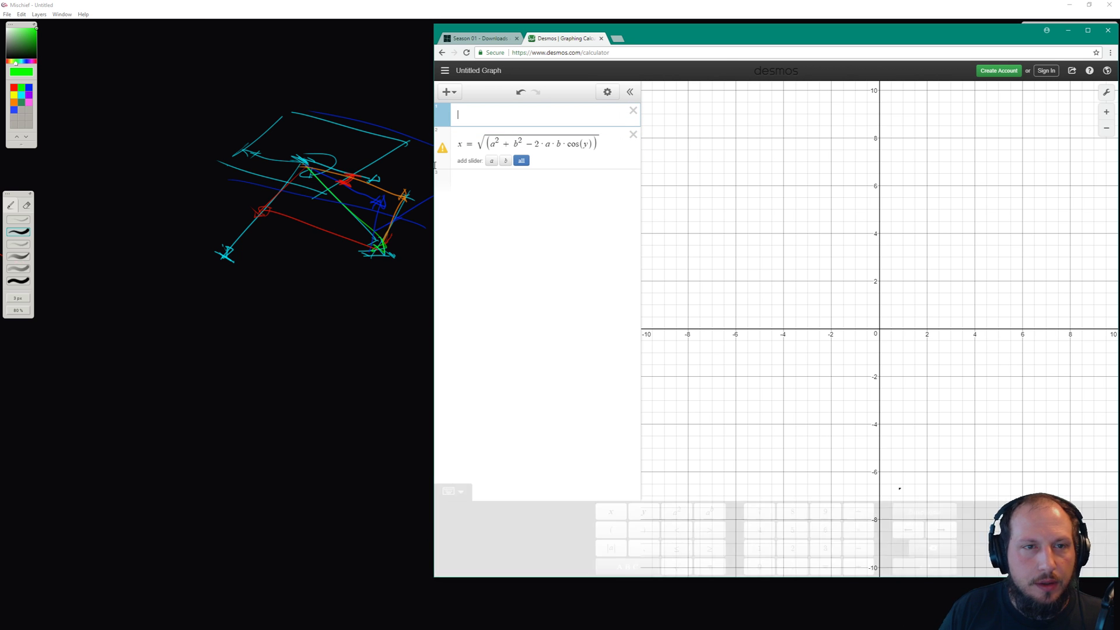
left_click(491, 161)
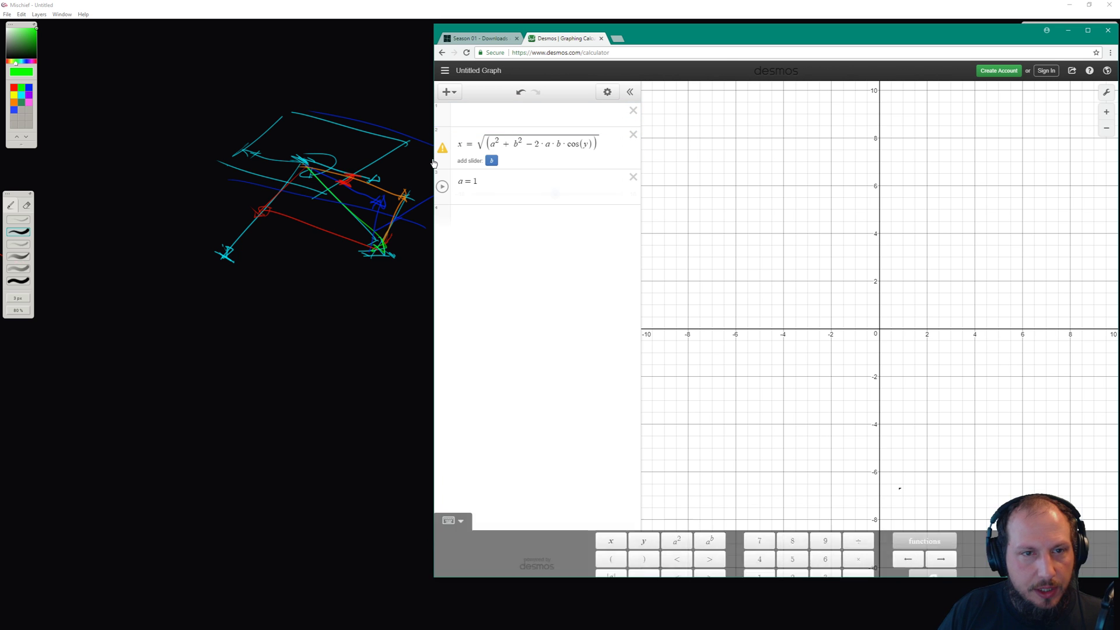
left_click(492, 161)
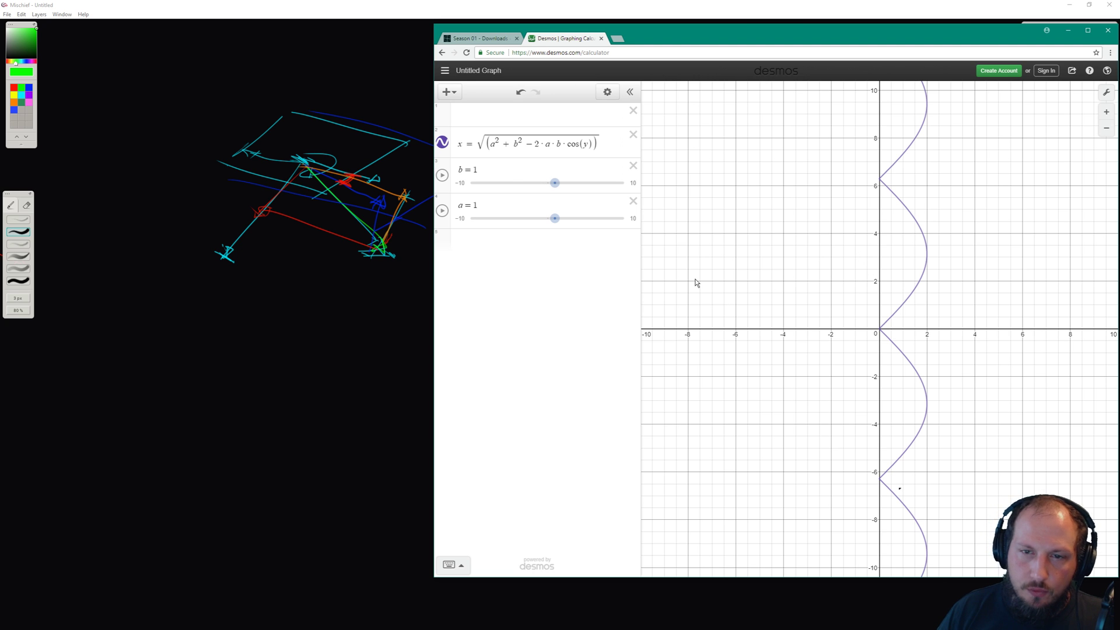
left_click_drag(814, 262, 695, 282)
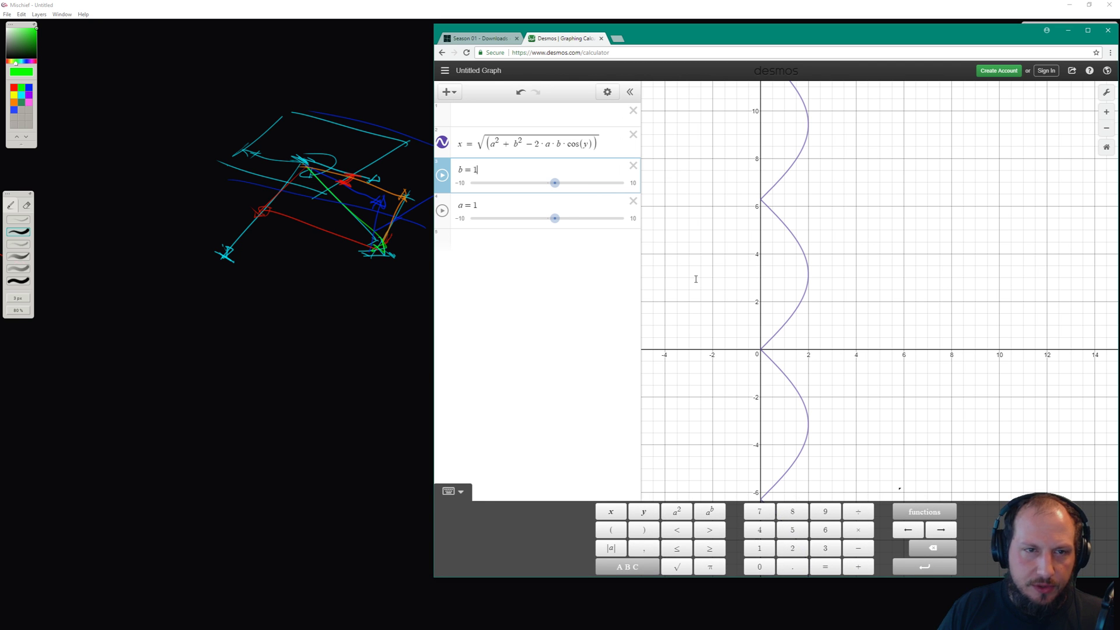
Set the segment-length parameters b and a to 5 each
key("BackSpace")
type("5")
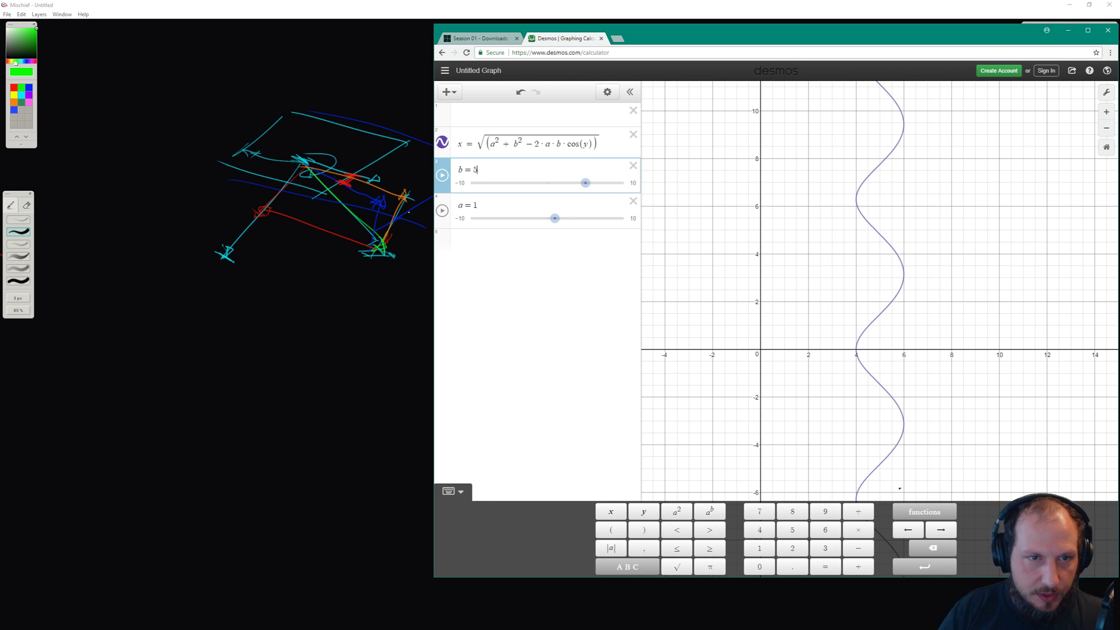
left_click(476, 205)
key("BackSpace")
type("5")
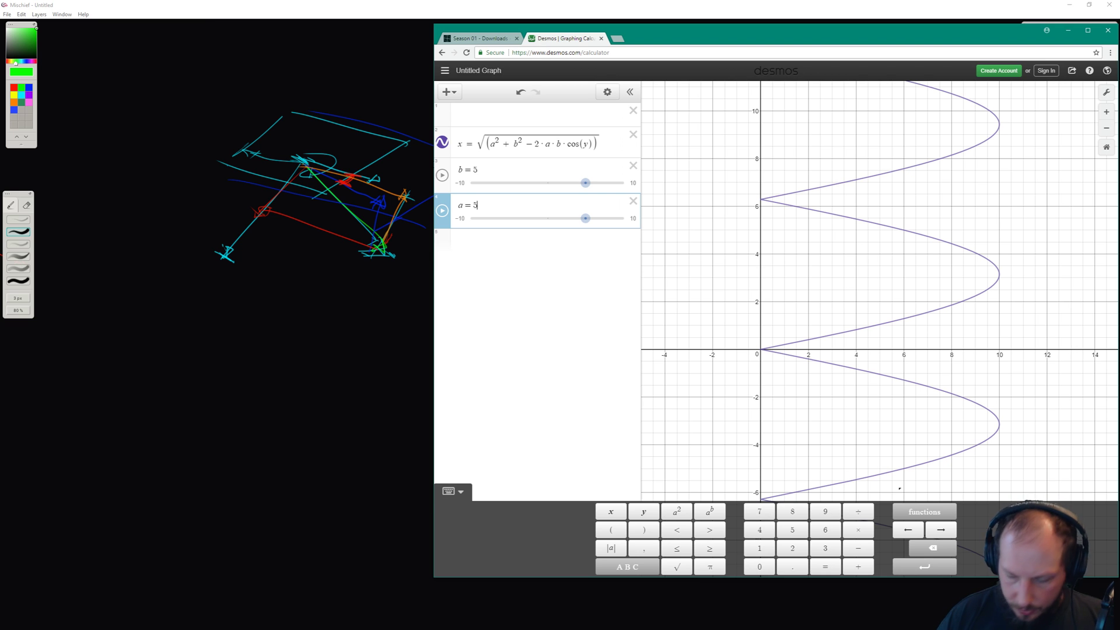
Try 5.4 as the value of a and return it to 5
type(".4")
key("Return")
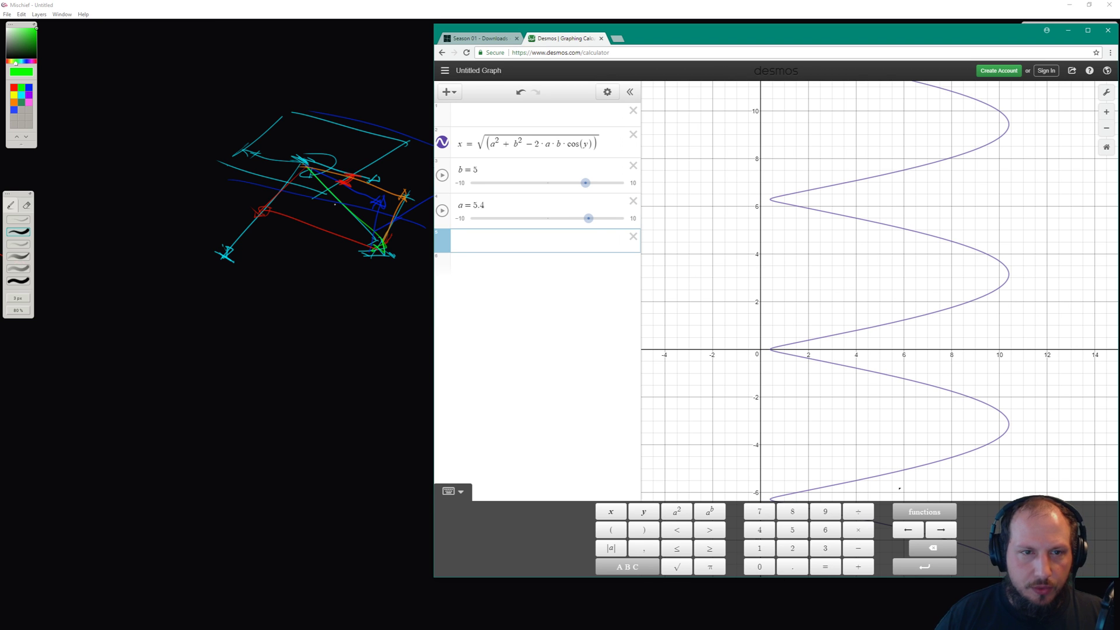
key("Up")
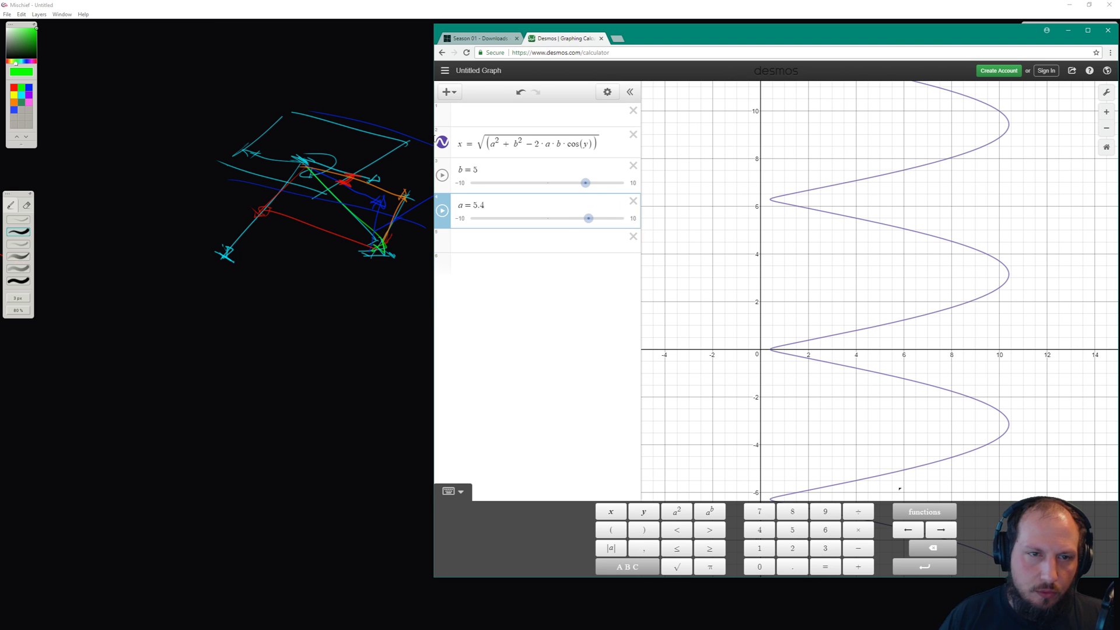
key("BackSpace")
key("BackSpace")
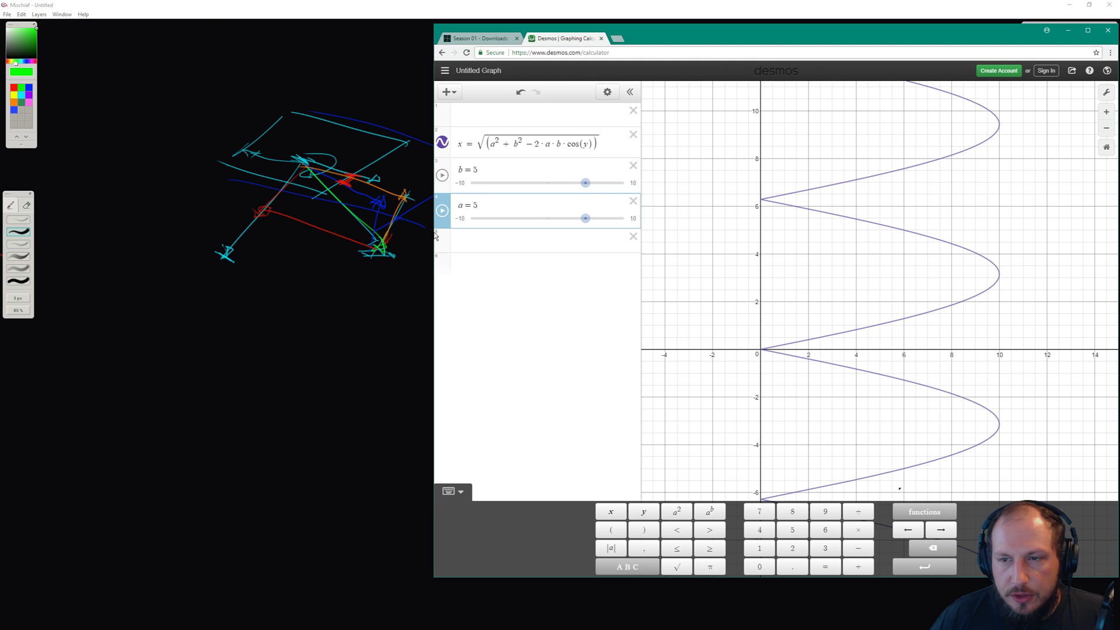
Examine the plotted curve from the origin to its first peak to see how the leg's length relates to the knee angle
left_click(816, 305)
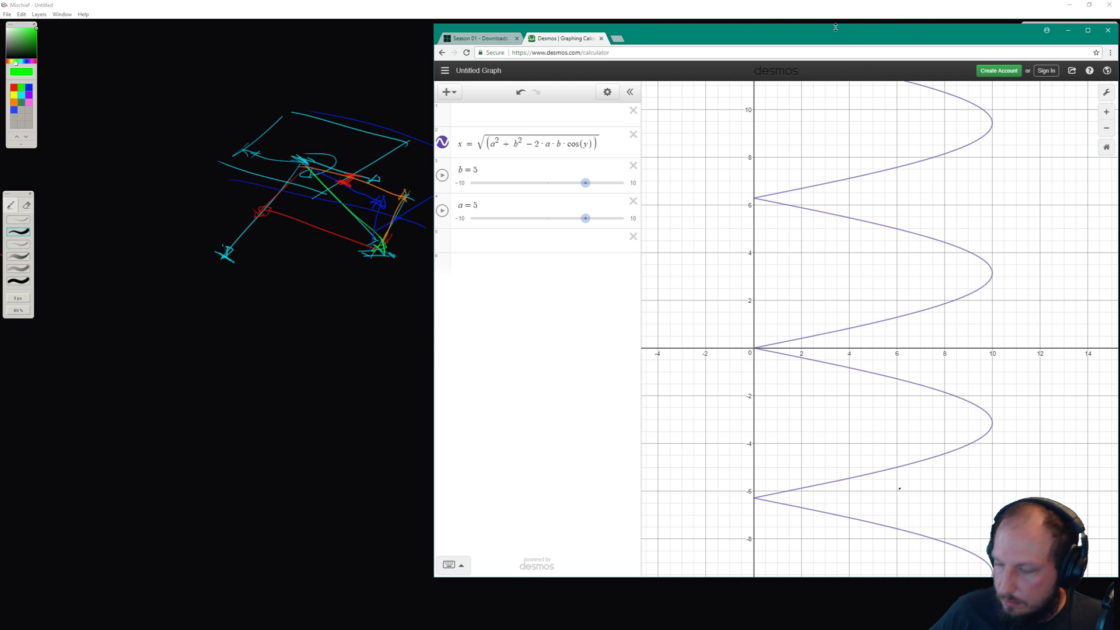
left_click_drag(917, 38, 850, 38)
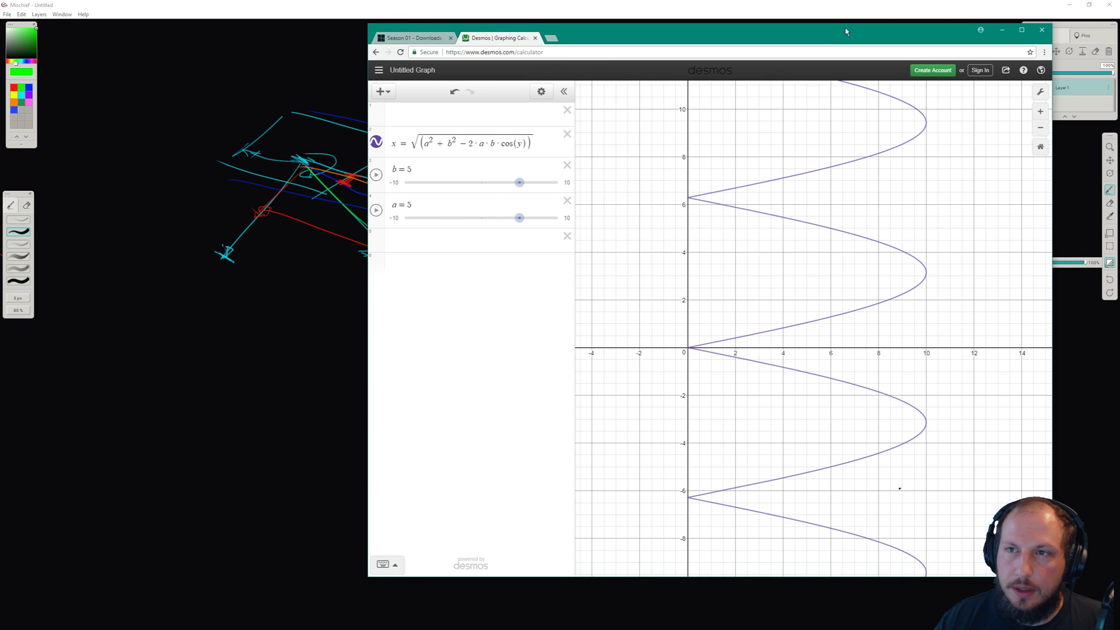
left_click_drag(822, 387, 772, 371)
scroll(772, 369, "up", 1)
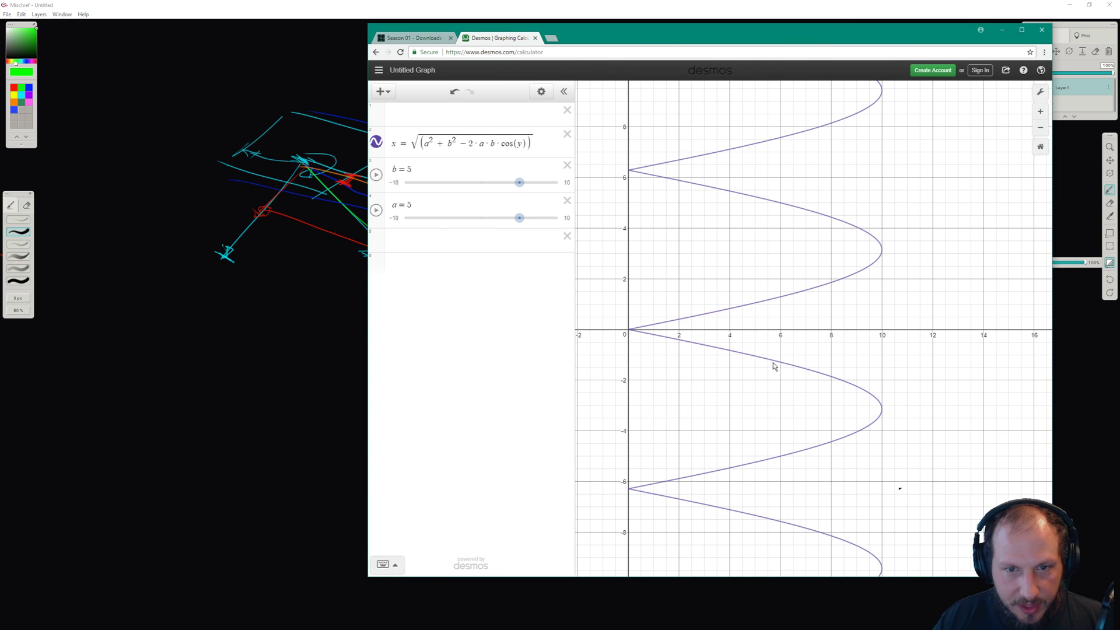
scroll(704, 319, "up", 1)
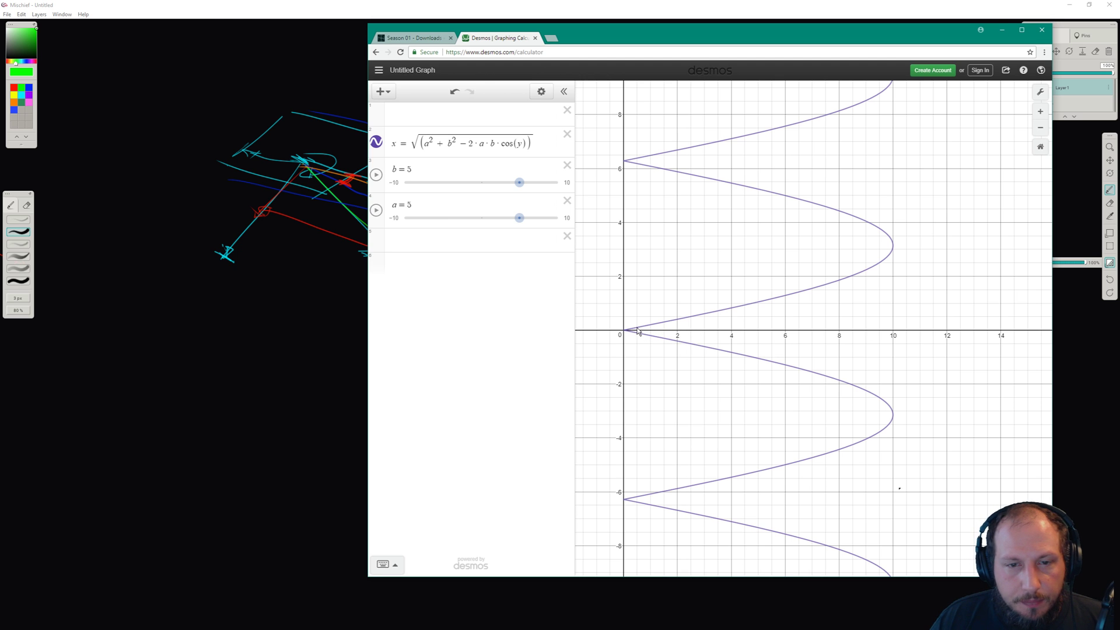
mouse_move(638, 331)
left_mouse_down()
mouse_move(869, 297)
mouse_move(626, 332)
mouse_move(763, 310)
left_mouse_up()
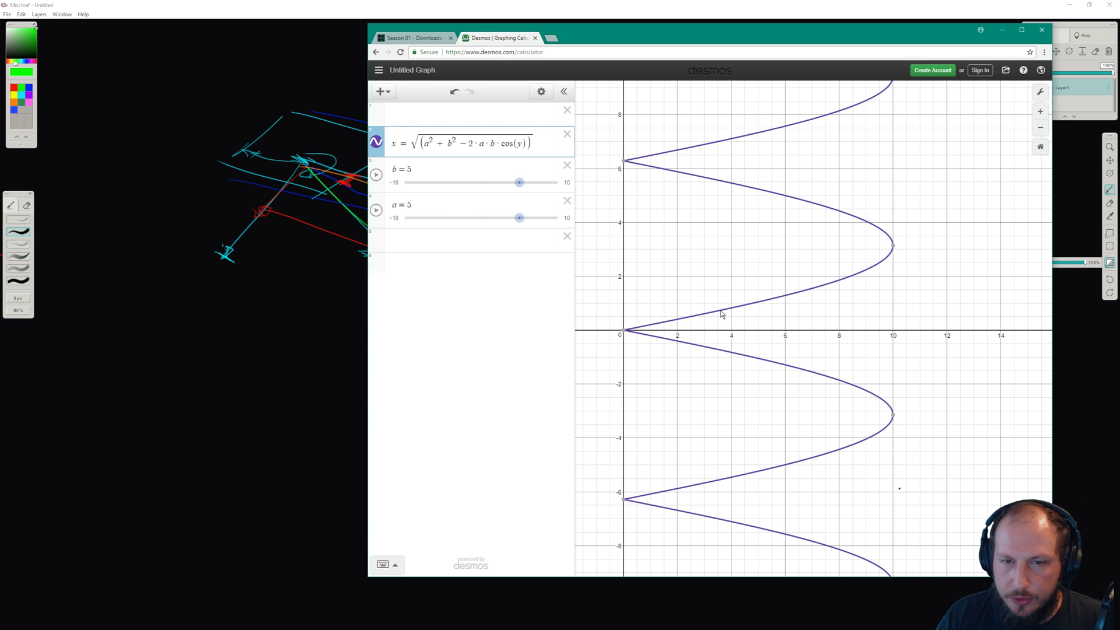
mouse_move(720, 314)
left_mouse_down()
mouse_move(851, 281)
mouse_move(893, 258)
mouse_move(887, 275)
mouse_move(879, 265)
mouse_move(842, 285)
mouse_move(898, 251)
left_mouse_up()
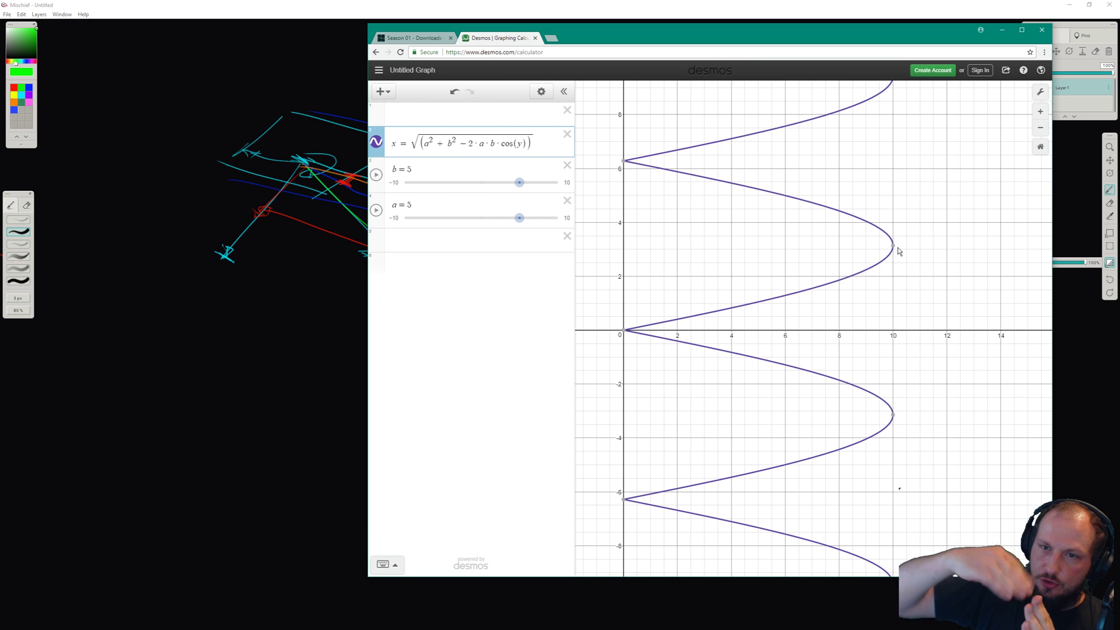
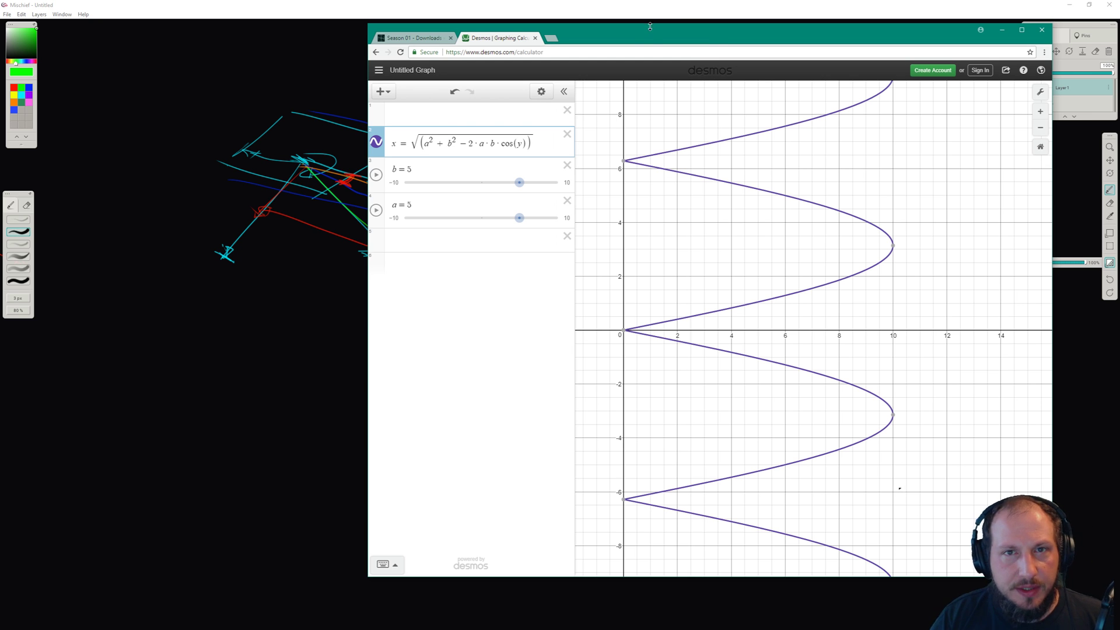
Arrange the Desmos window beside the Maya leg view, collapsing Maya's Tool Settings and narrowing the browser so the whole leg shows
left_click_drag(664, 32, 731, 59)
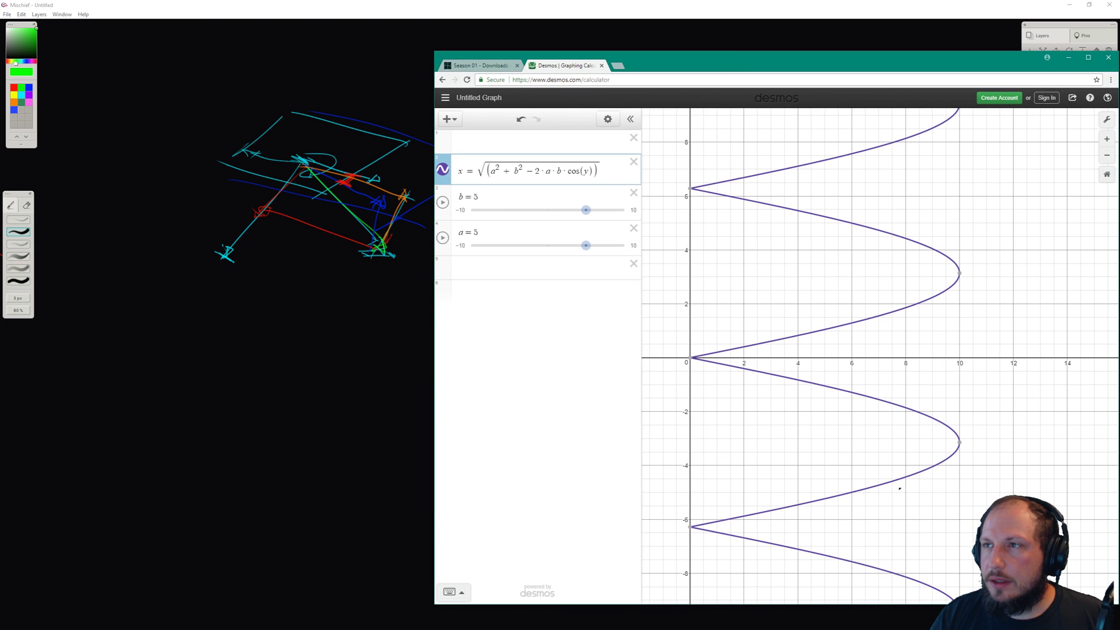
key("alt+Tab")
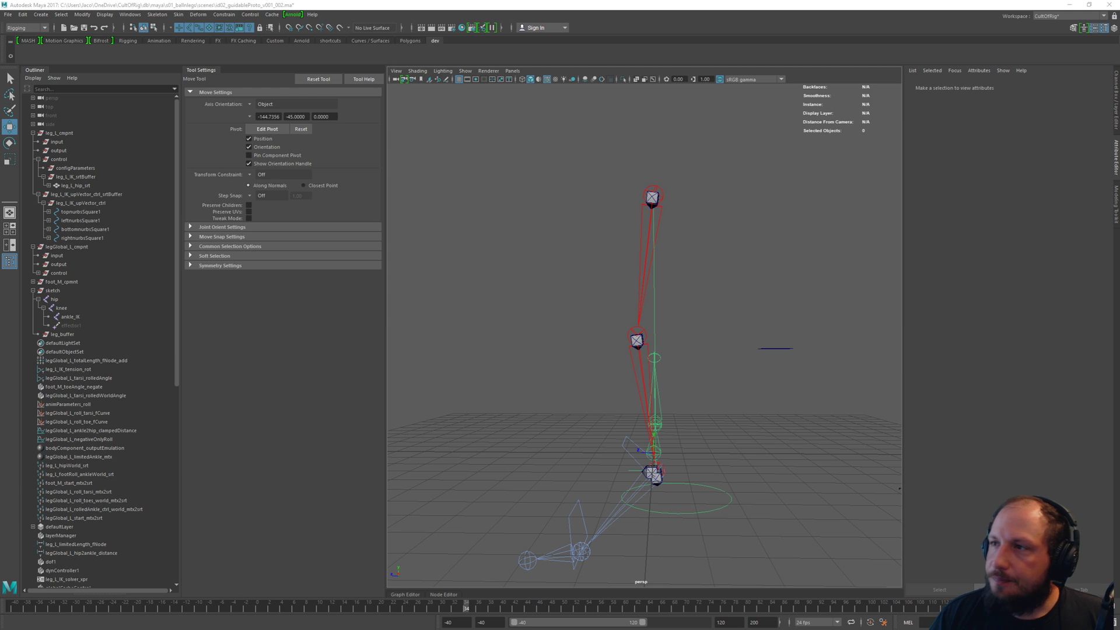
key("alt+Tab")
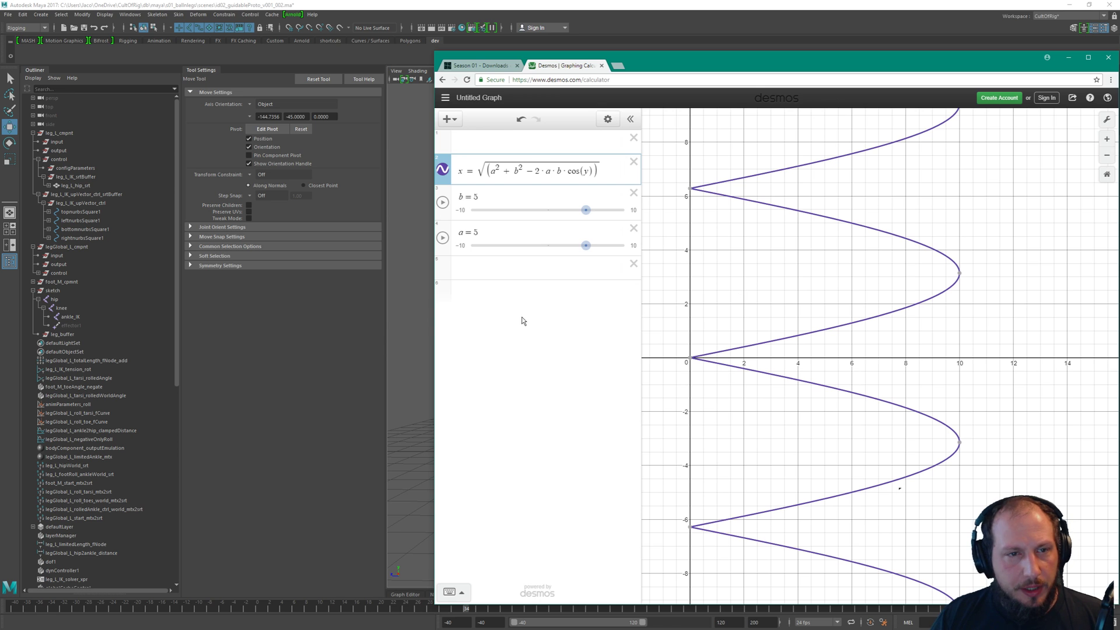
left_click(204, 70)
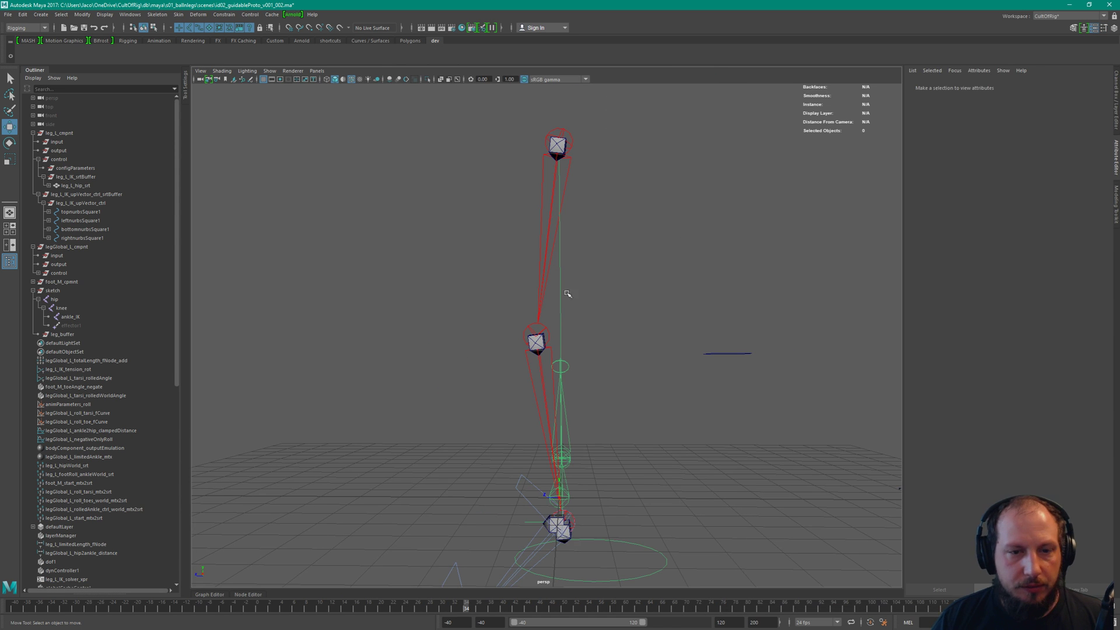
left_click_drag(623, 333, 480, 308, "alt")
key("alt+Tab")
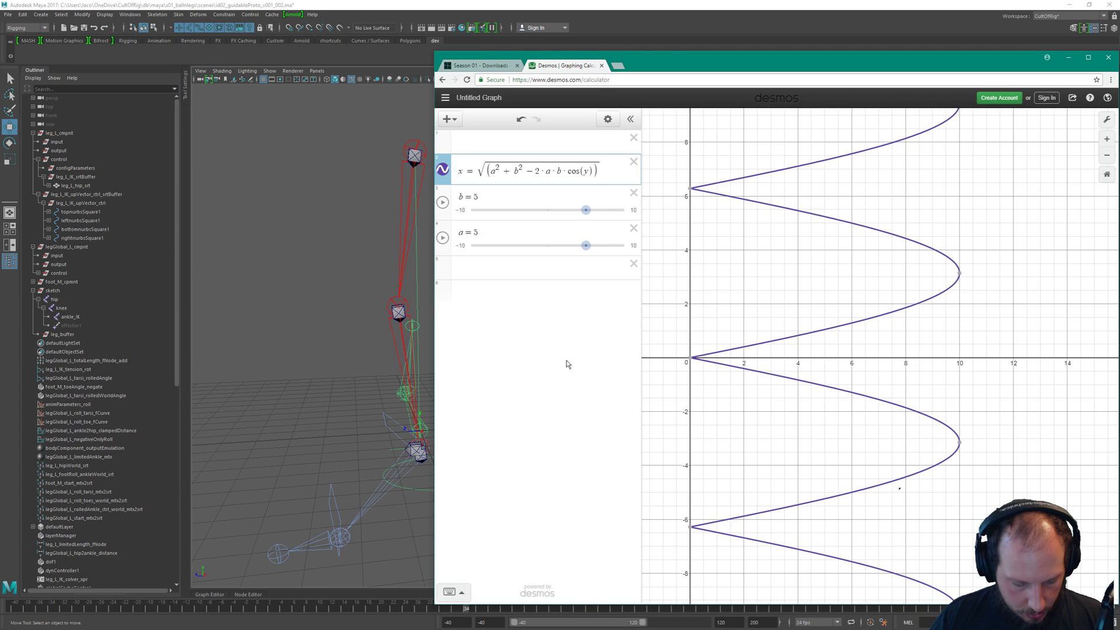
left_click_drag(434, 367, 510, 343)
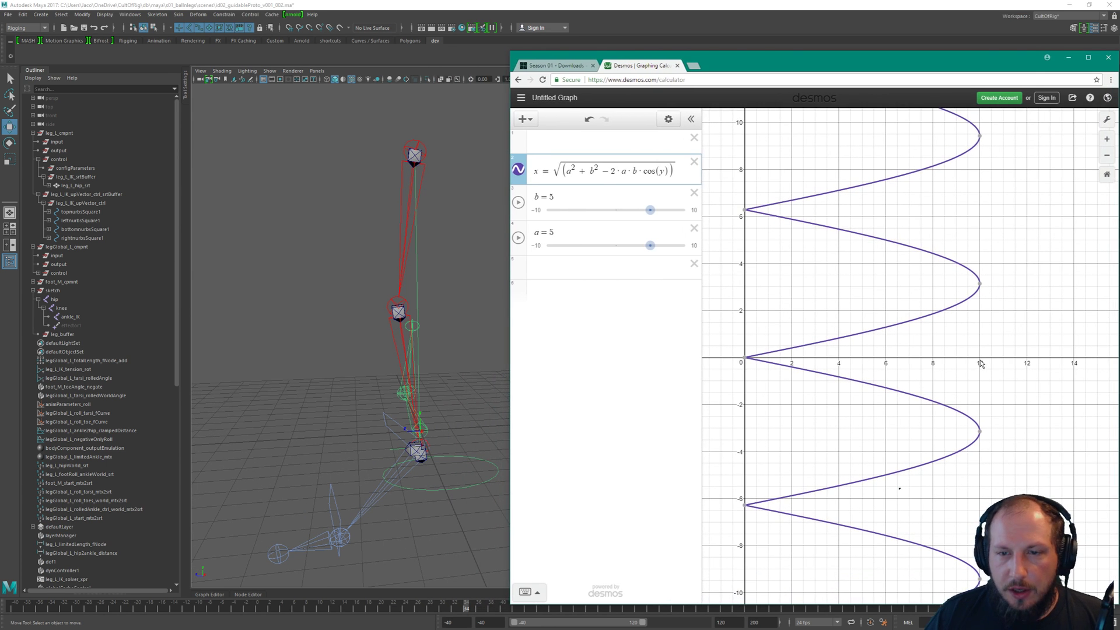
Try unequal segment lengths on the sliders, with b at 5.6 and a at 3.5, and reduce a to 2.7
scroll(970, 332, "up", 1)
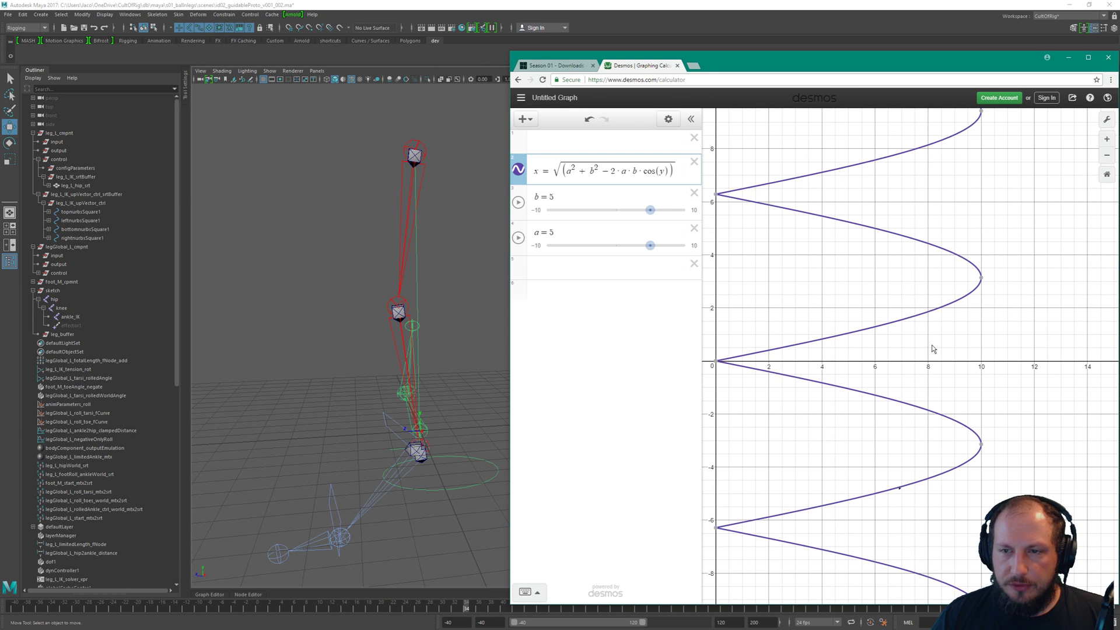
left_click_drag(806, 304, 889, 294)
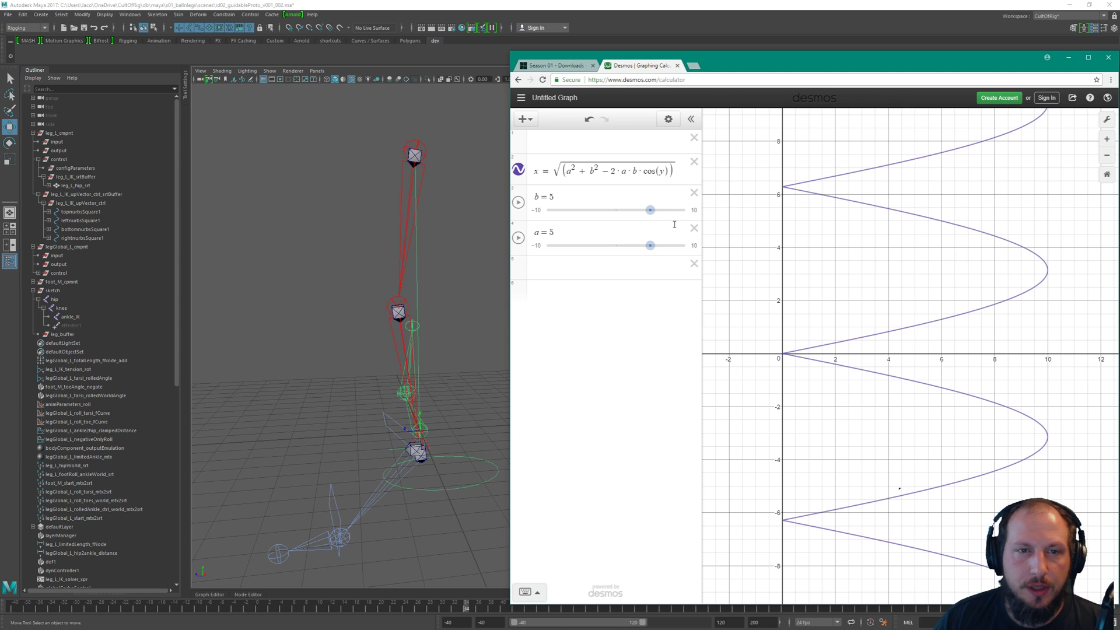
left_click(551, 200)
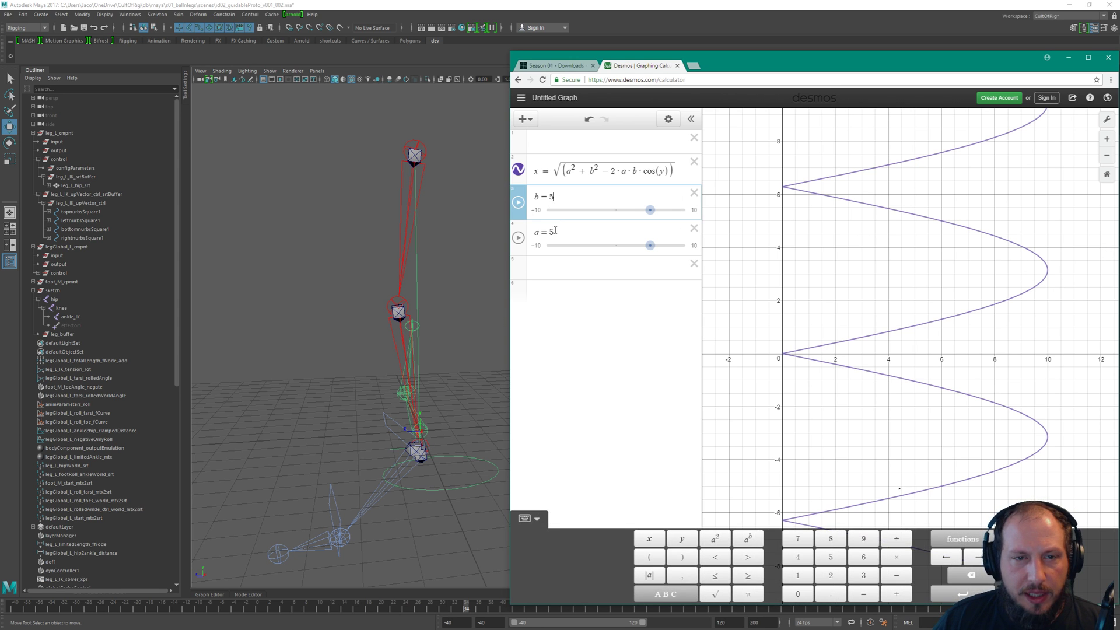
left_click(554, 232)
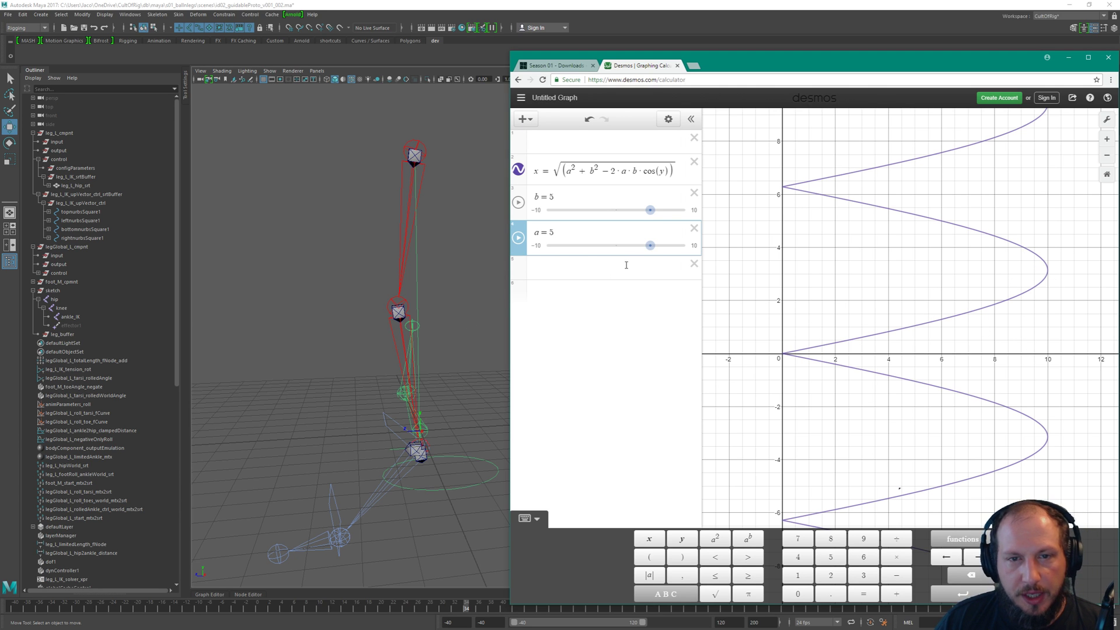
left_click_drag(647, 252, 655, 214)
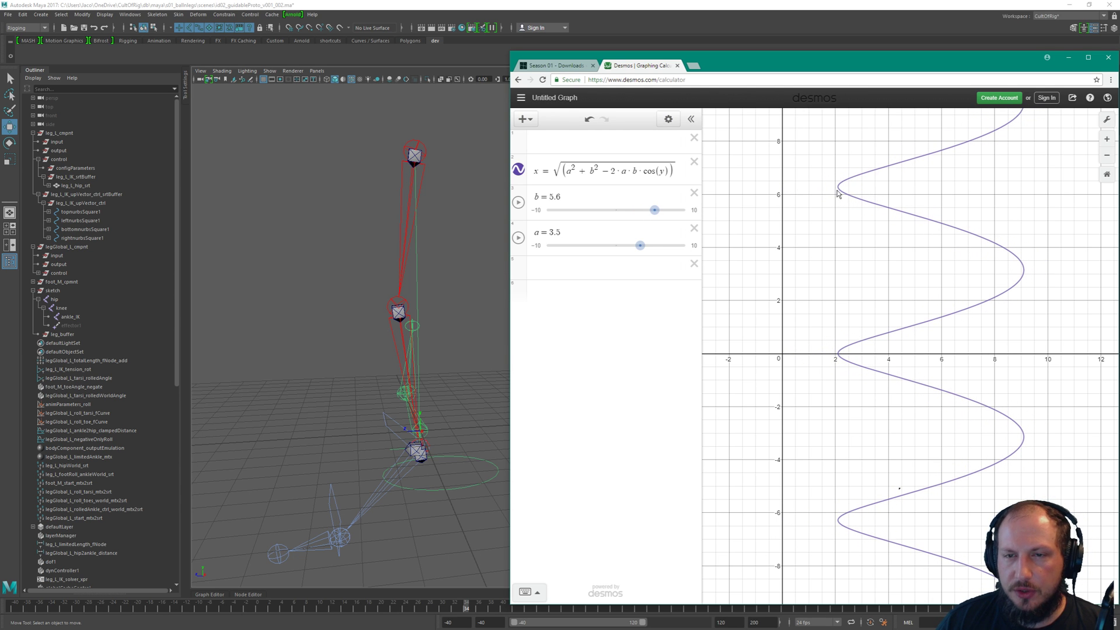
left_click_drag(640, 245, 634, 248)
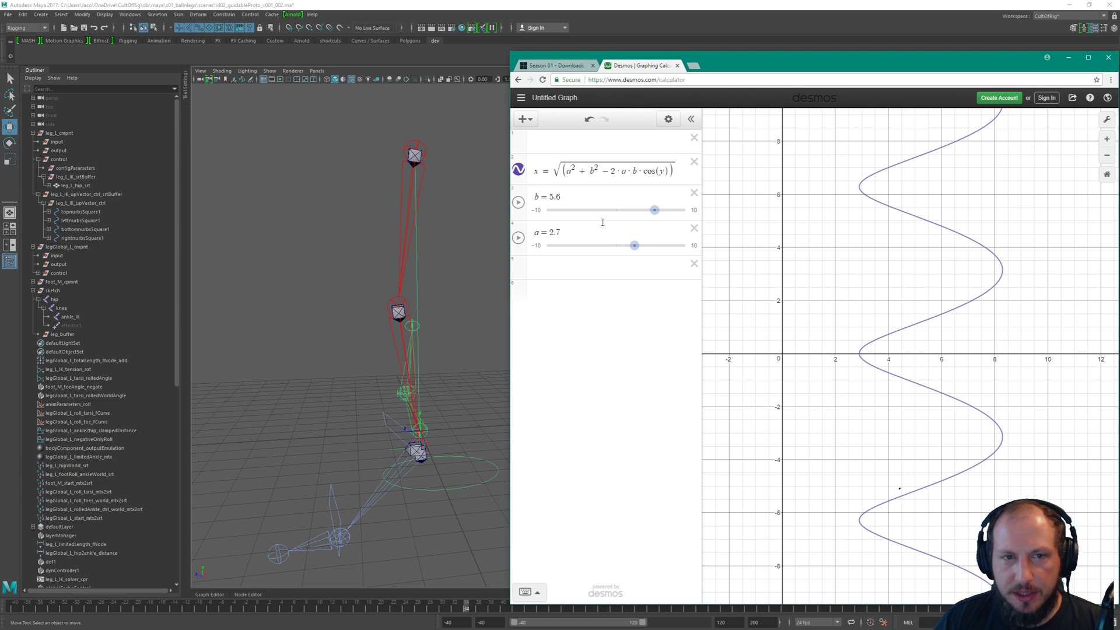
Reset b and a to 5 each, and lower a alone to 2.9 to compare the curve
left_click(567, 197)
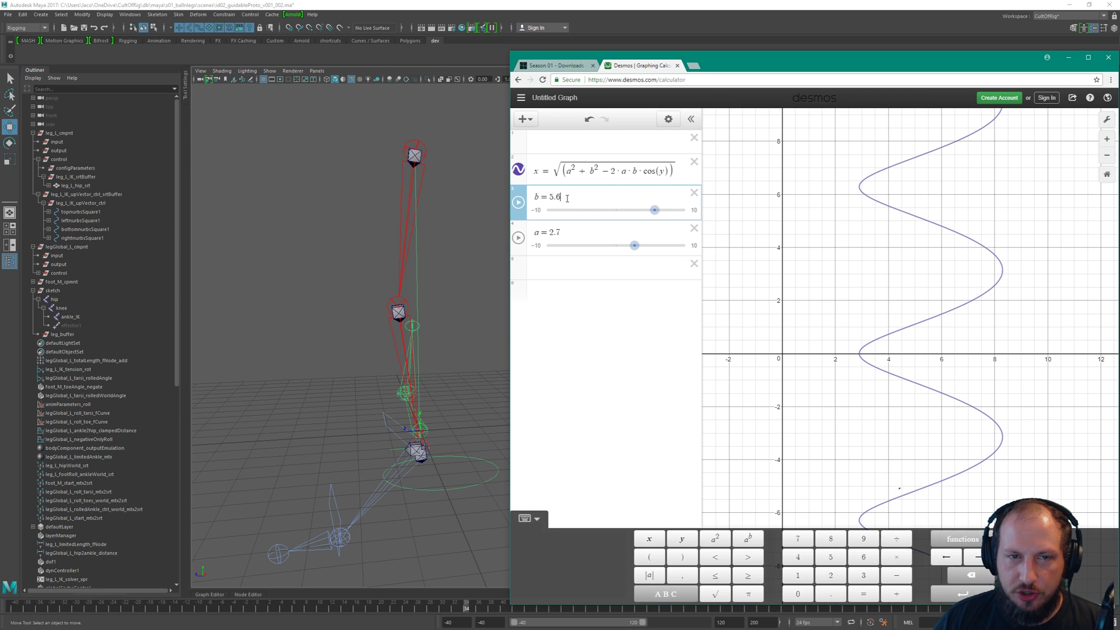
key("BackSpace")
key("BackSpace")
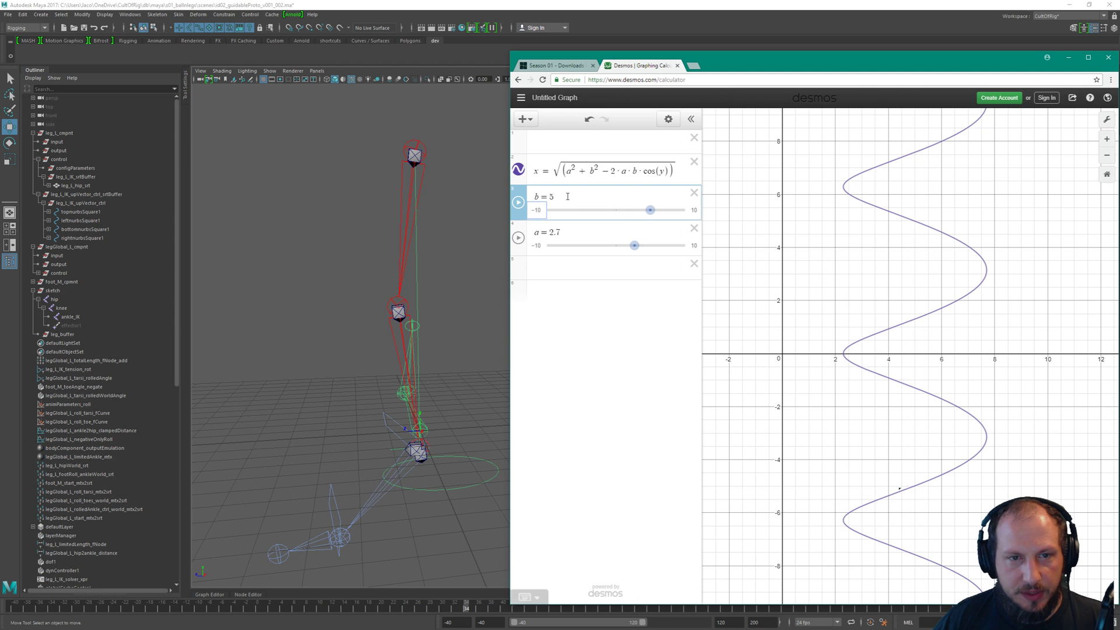
left_click(573, 232)
key("ctrl+a")
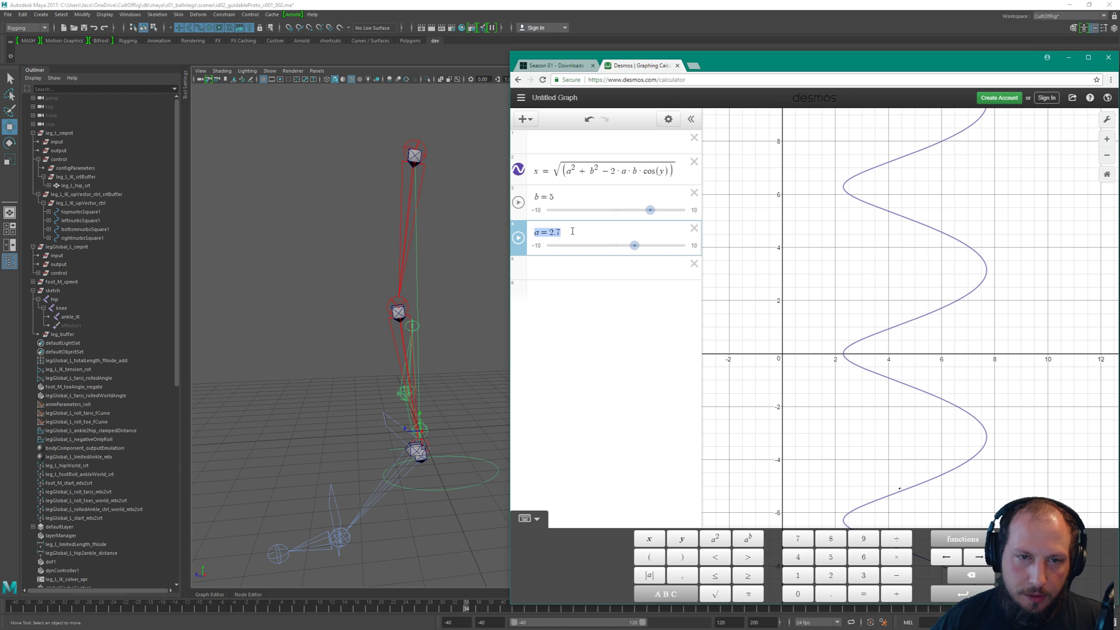
type("a=5")
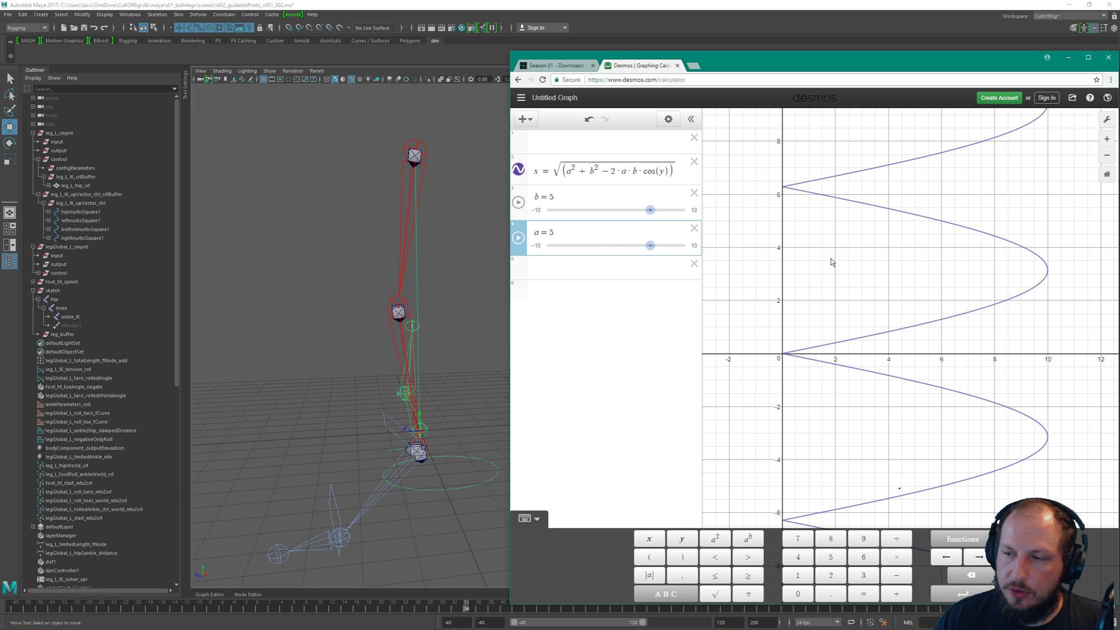
left_click_drag(648, 250, 631, 252)
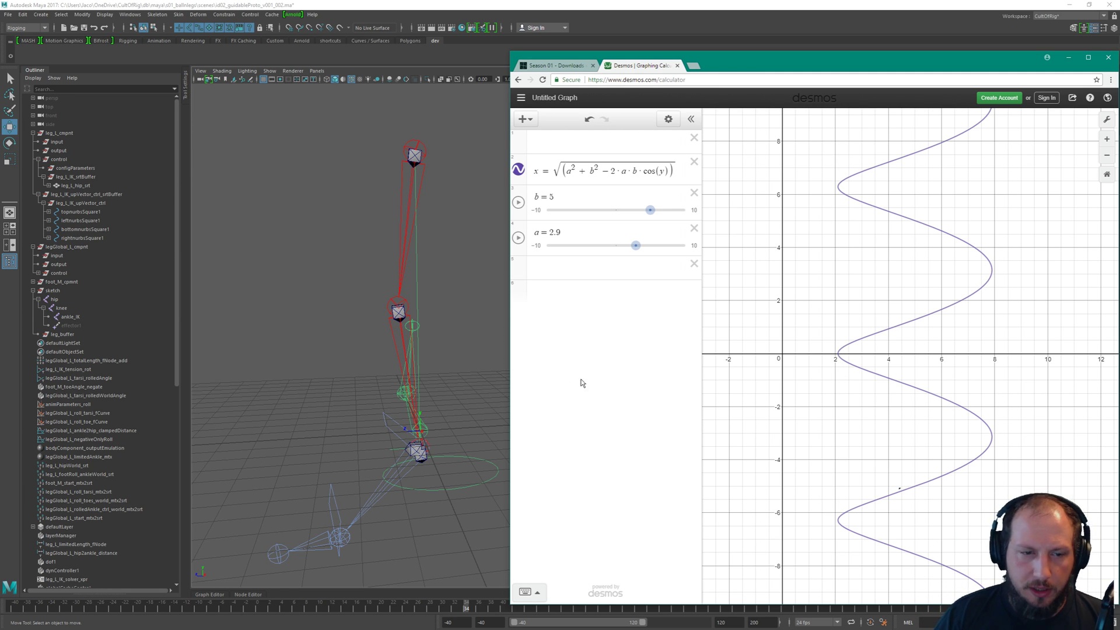
Switch to Maya, raise the ankle control to fold the leg, and move leg_L_IK_upVector_ctrl up to about hip height
left_click(504, 434)
left_click(480, 477)
left_click_drag(442, 471, 543, 201)
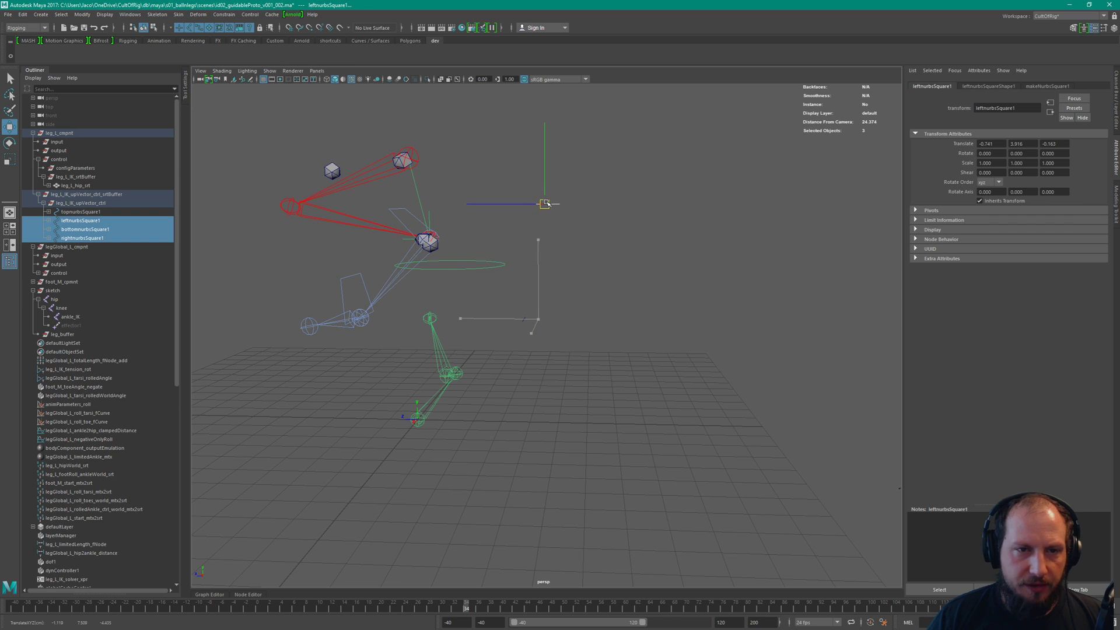
key("ctrl+z")
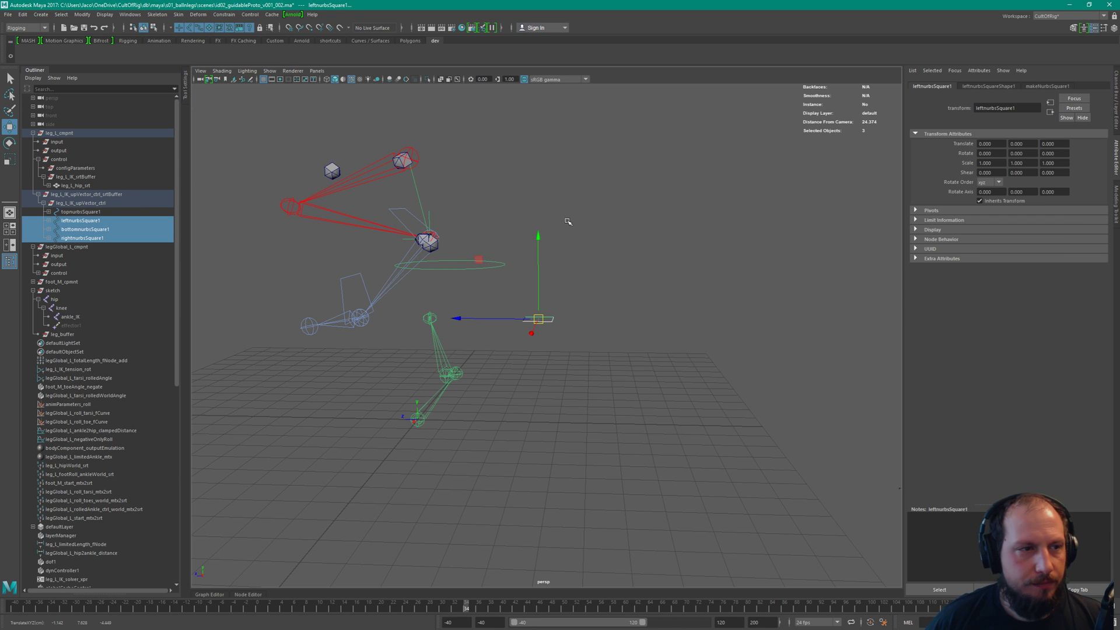
key("Up")
left_click_drag(540, 319, 456, 230)
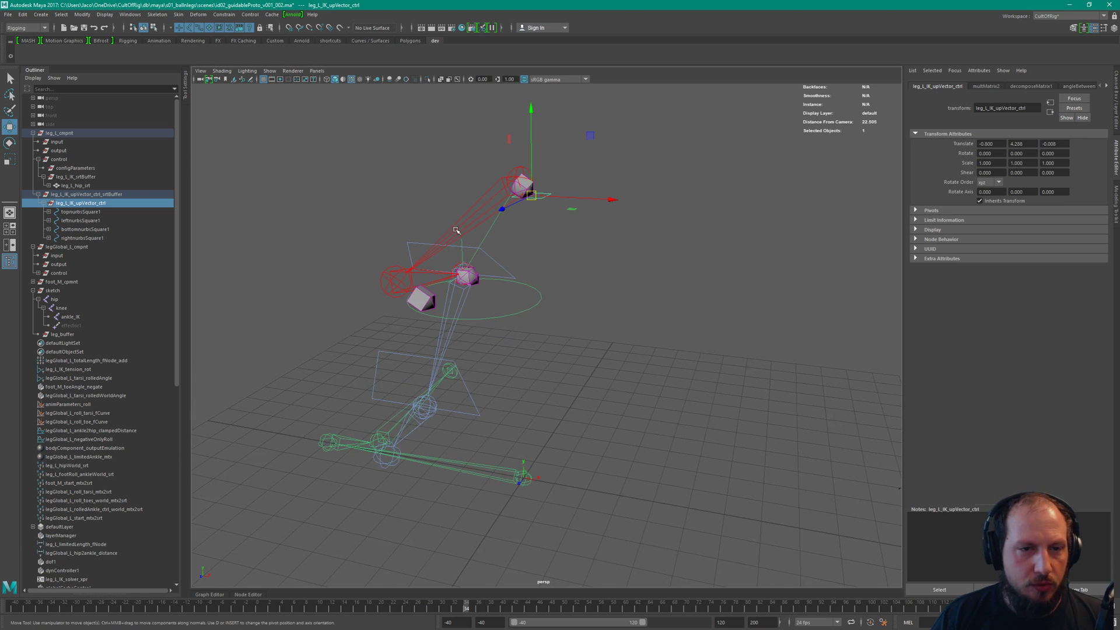
Lower legGlobal_L_worldAnkle_ctrl toward the ground to partly extend the leg, and switch back to the Desmos graph
left_click_drag(527, 195, 547, 221, "alt")
left_click(472, 297)
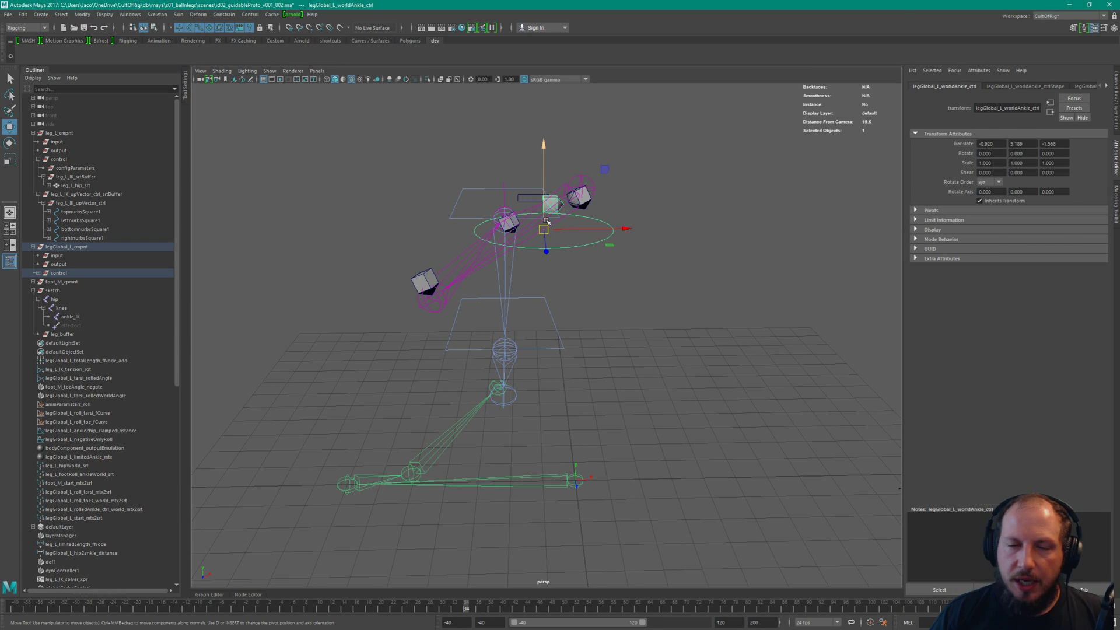
left_click_drag(543, 230, 562, 351)
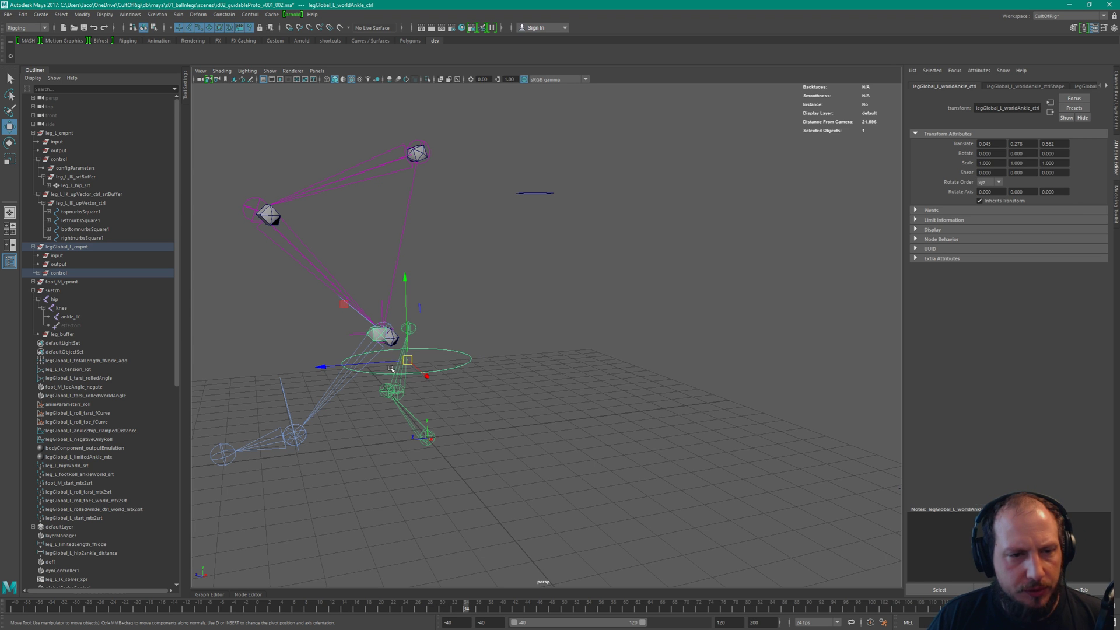
left_click_drag(407, 362, 439, 373)
key("alt+Tab")
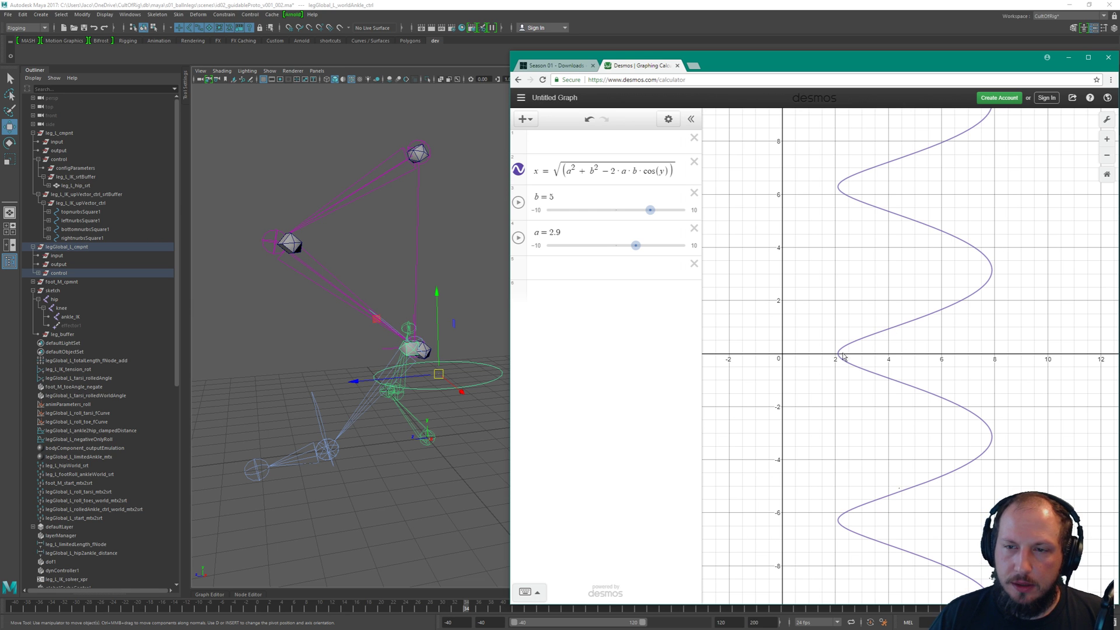
Trace the curve's coordinates just below its peak length, and switch to Maya to check the hip, knee and ankle_IK joint translations
left_click(986, 282)
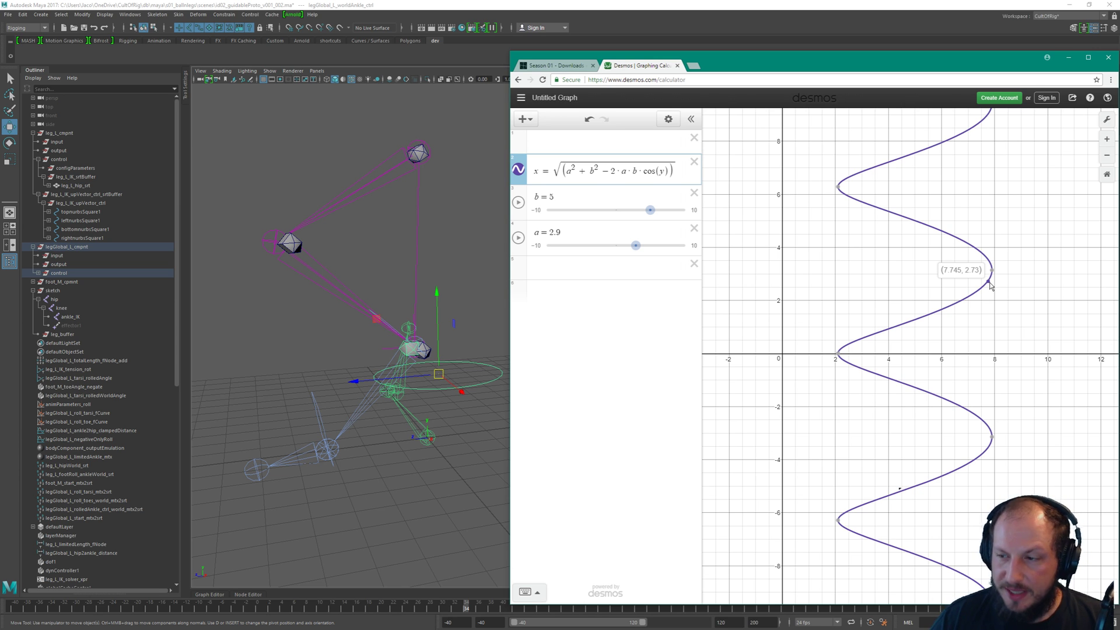
mouse_move(990, 285)
left_mouse_down()
mouse_move(992, 277)
mouse_move(840, 350)
mouse_move(990, 286)
left_mouse_up()
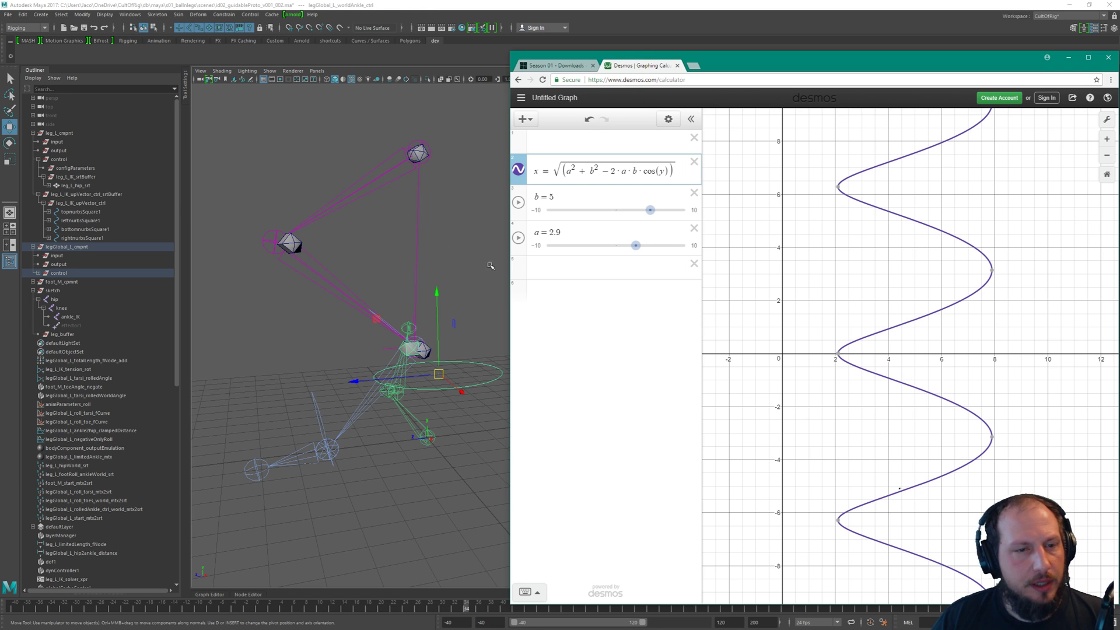
left_click(410, 34)
left_click(376, 198)
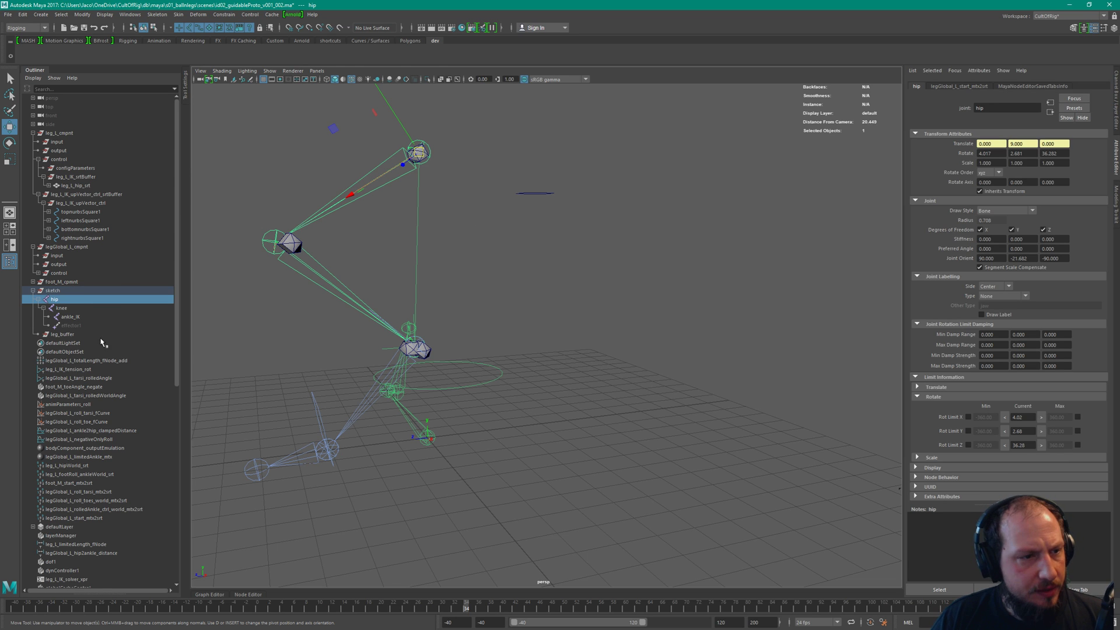
left_click(62, 308)
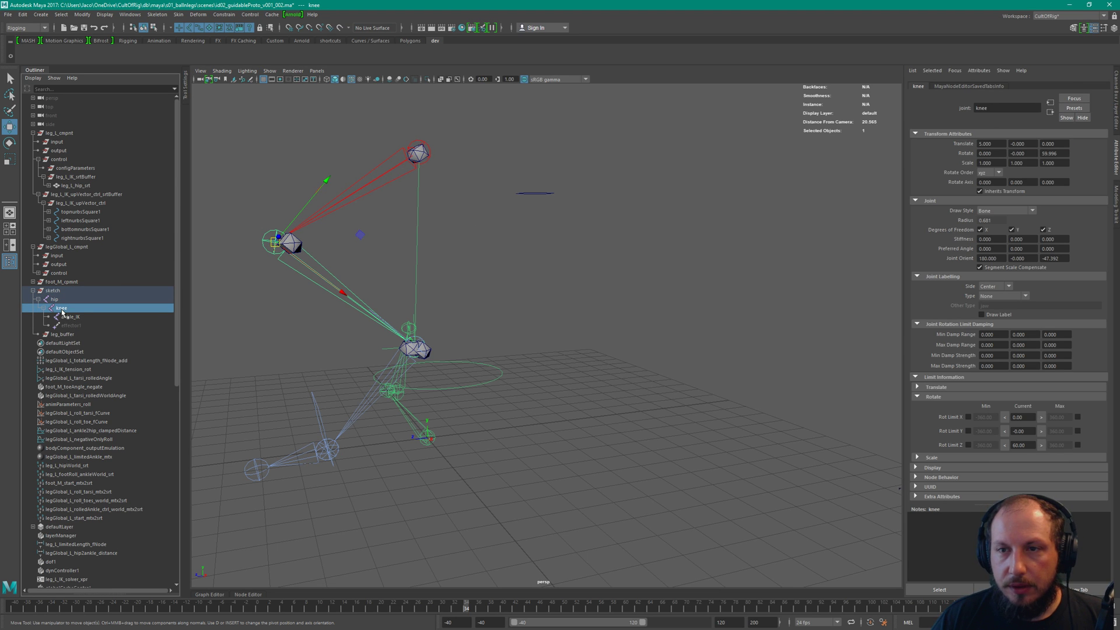
left_click(69, 316)
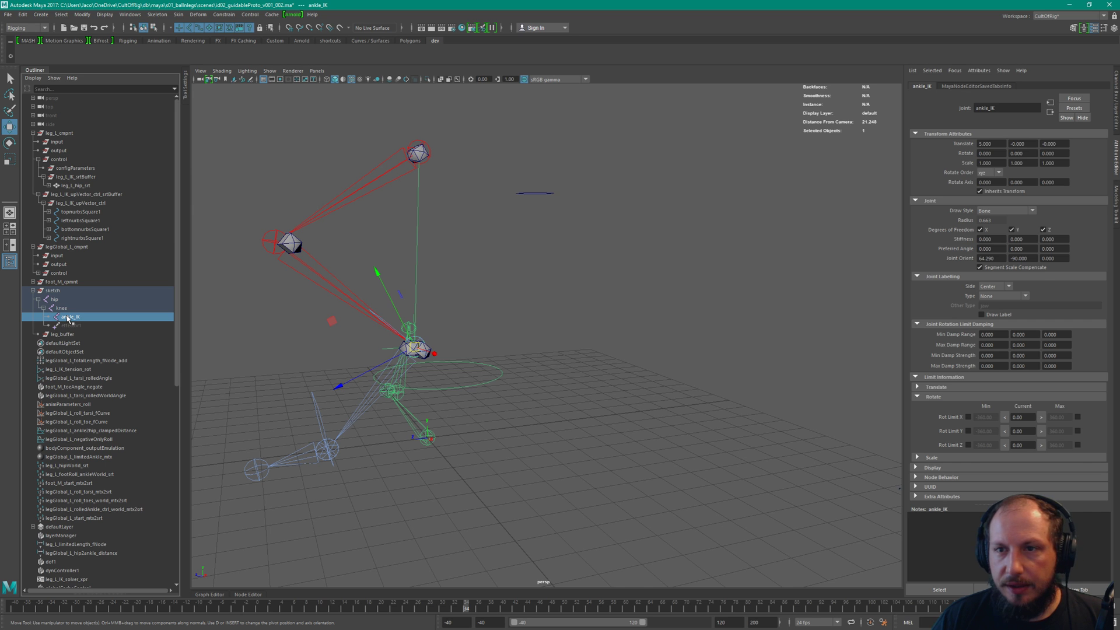
Return to the Desmos graph and set a to 5 so both segments have equal length
key("alt+Tab")
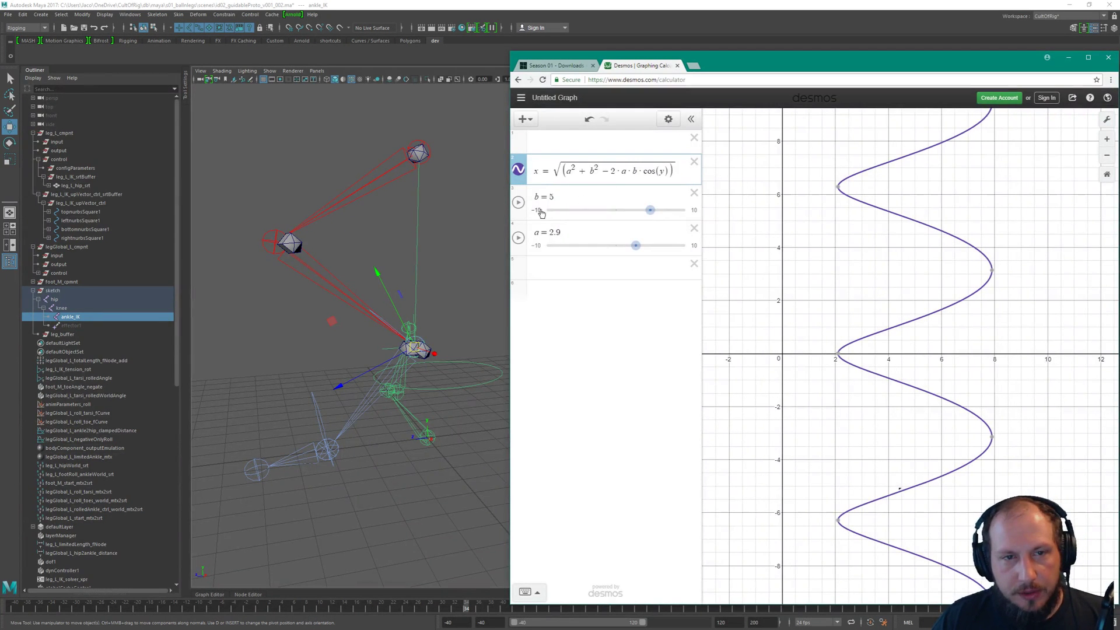
left_click_drag(562, 232, 550, 233)
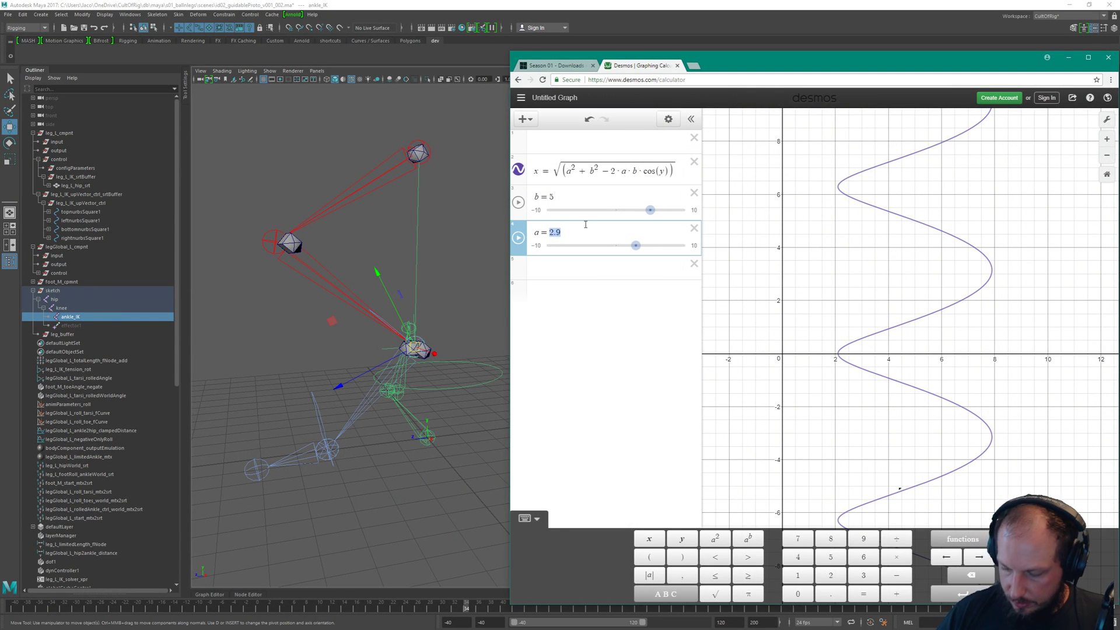
type("5")
key("Return")
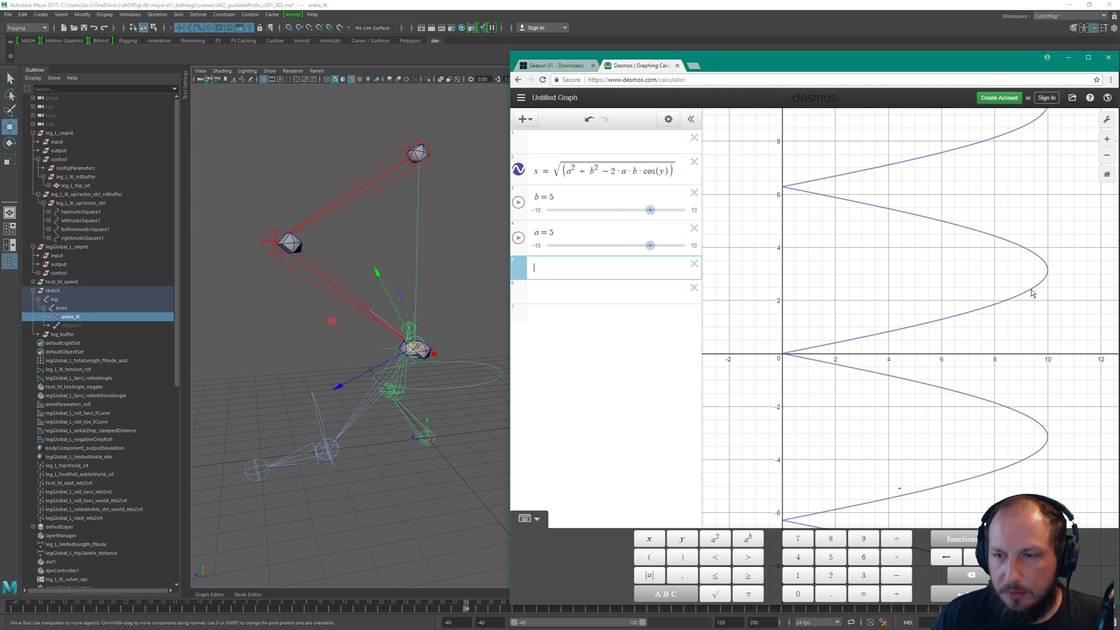
Examine the equal-length curve around its maximum length, tracing a point just below the peak
scroll(1038, 288, "up", 5)
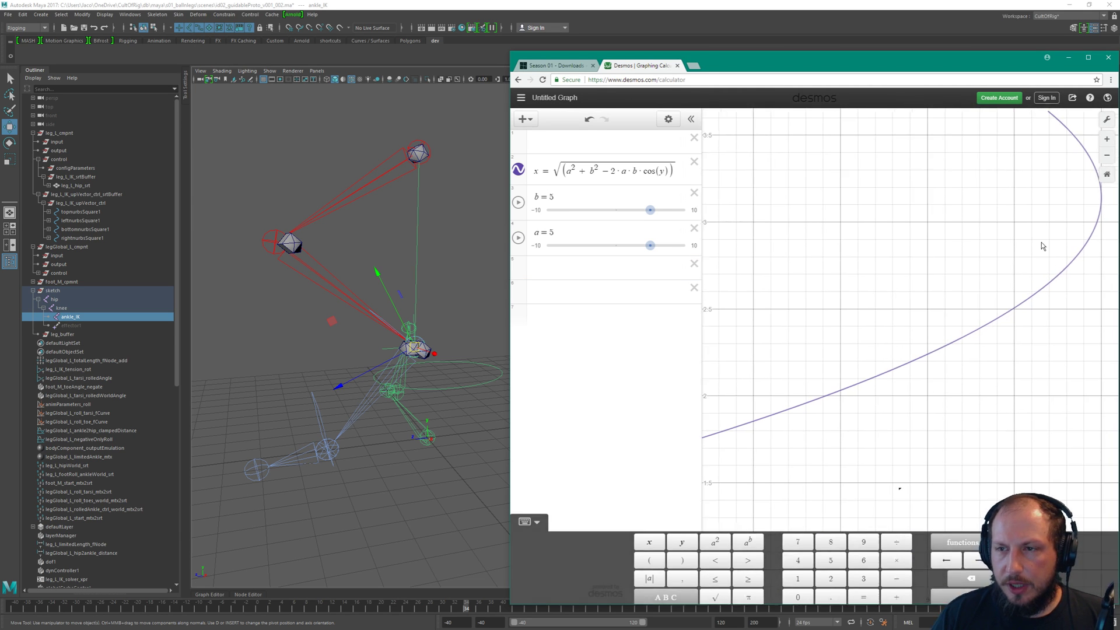
left_click_drag(1041, 242, 869, 290)
mouse_move(851, 342)
left_mouse_down()
mouse_move(908, 295)
mouse_move(900, 311)
mouse_move(919, 260)
mouse_move(903, 308)
mouse_move(844, 351)
mouse_move(887, 320)
left_mouse_up()
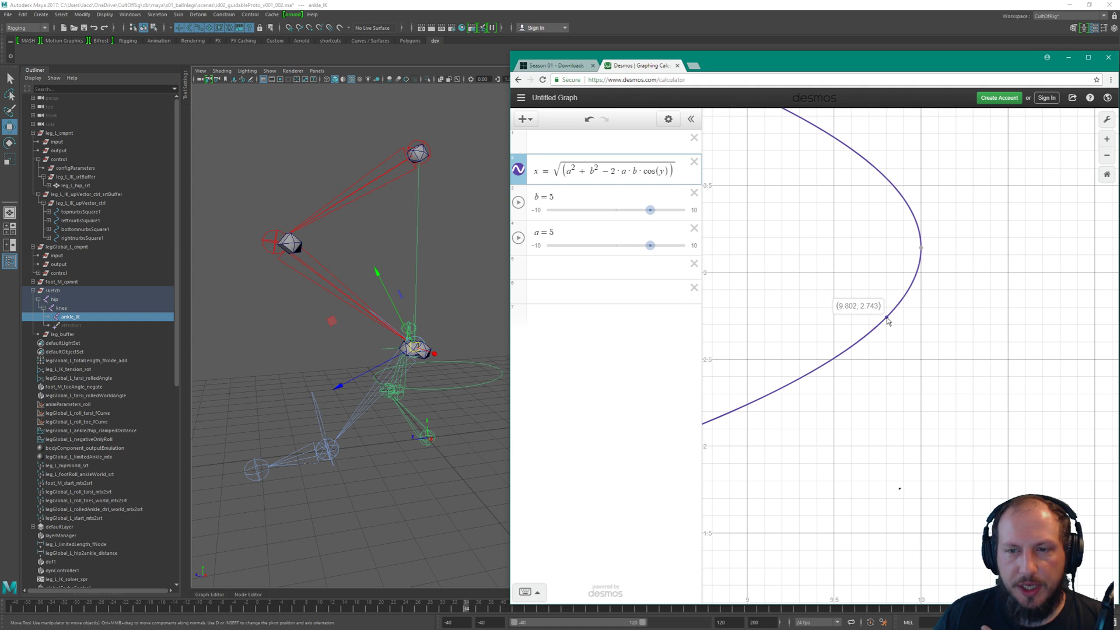
left_click_drag(887, 321, 888, 319)
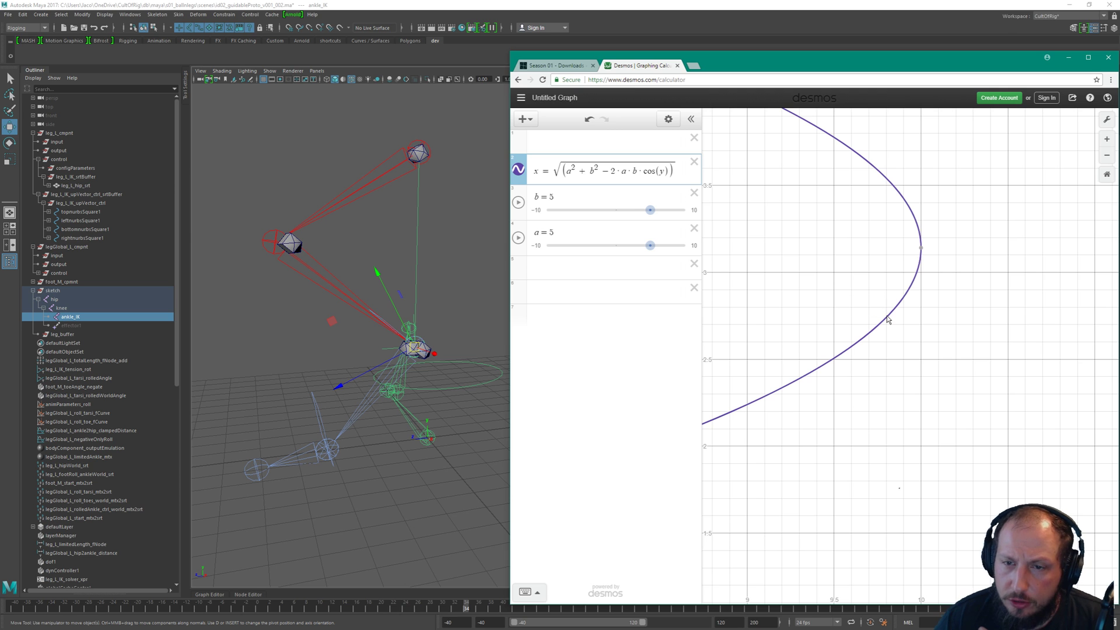
In Maya, lower legGlobal_L_worldAnkle_ctrl until the leg straightens, and raise it to about -2.72 in Y to bend the knee
key("alt+Tab")
left_click(467, 380)
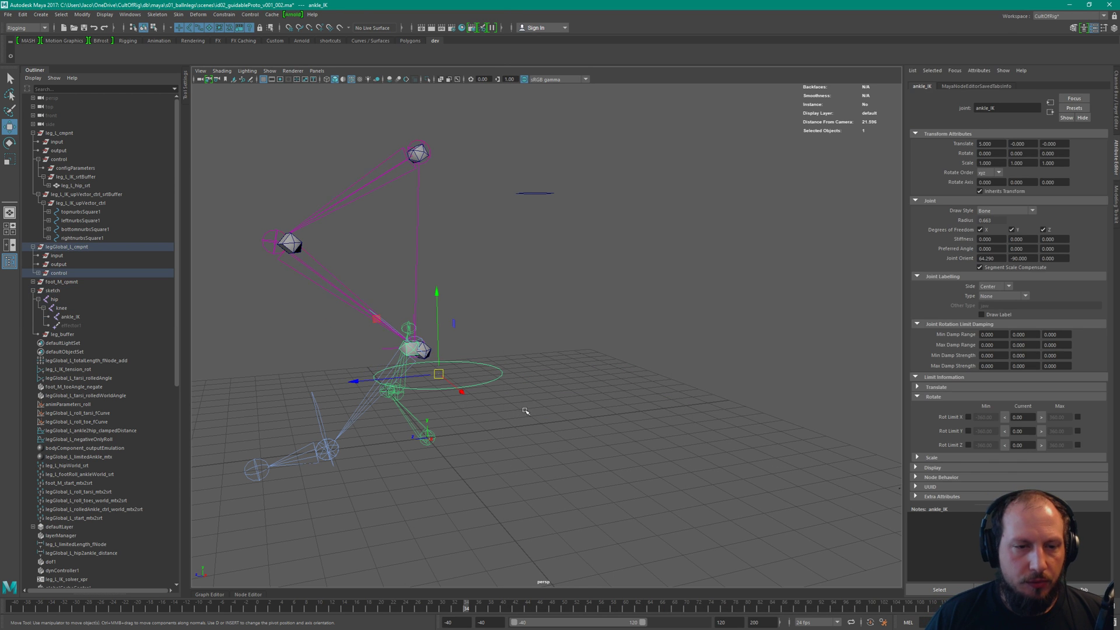
middle_click_drag(496, 370, 440, 492)
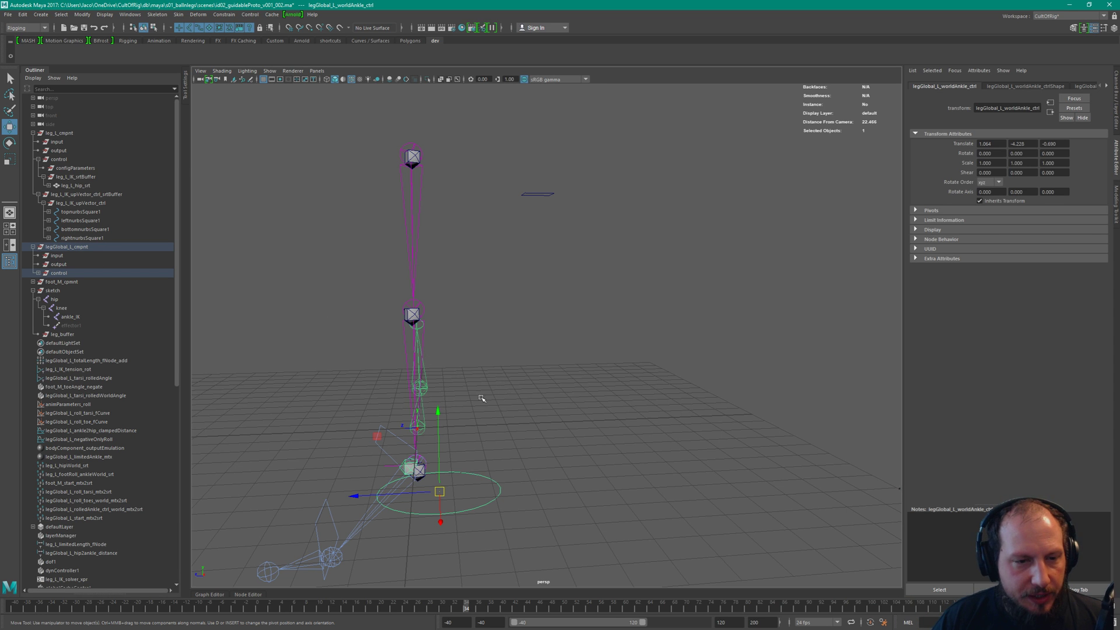
left_click_drag(439, 491, 437, 446)
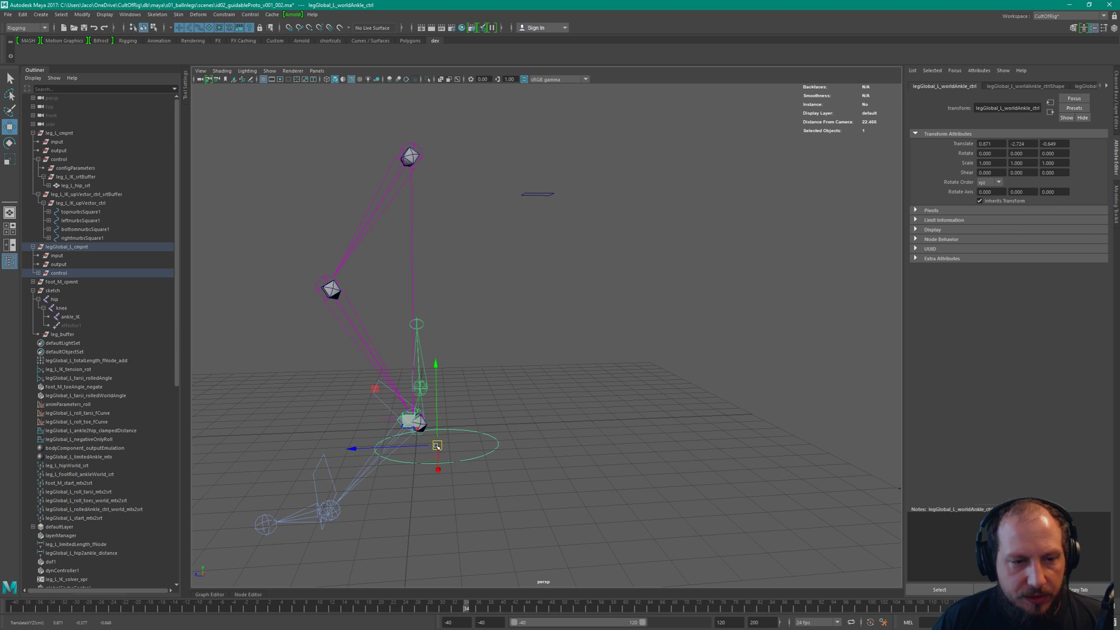
middle_click_drag(503, 315, 590, 319, "alt")
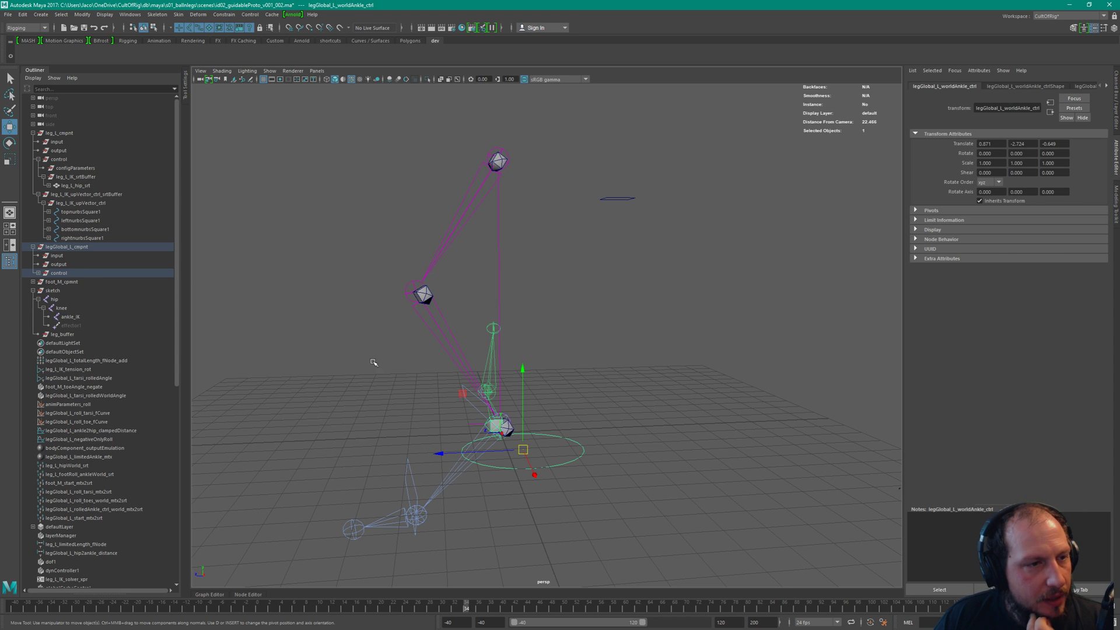
Open the Node Editor below the leg view, and switch to Desmos to review the curve near its peak
left_click(247, 595)
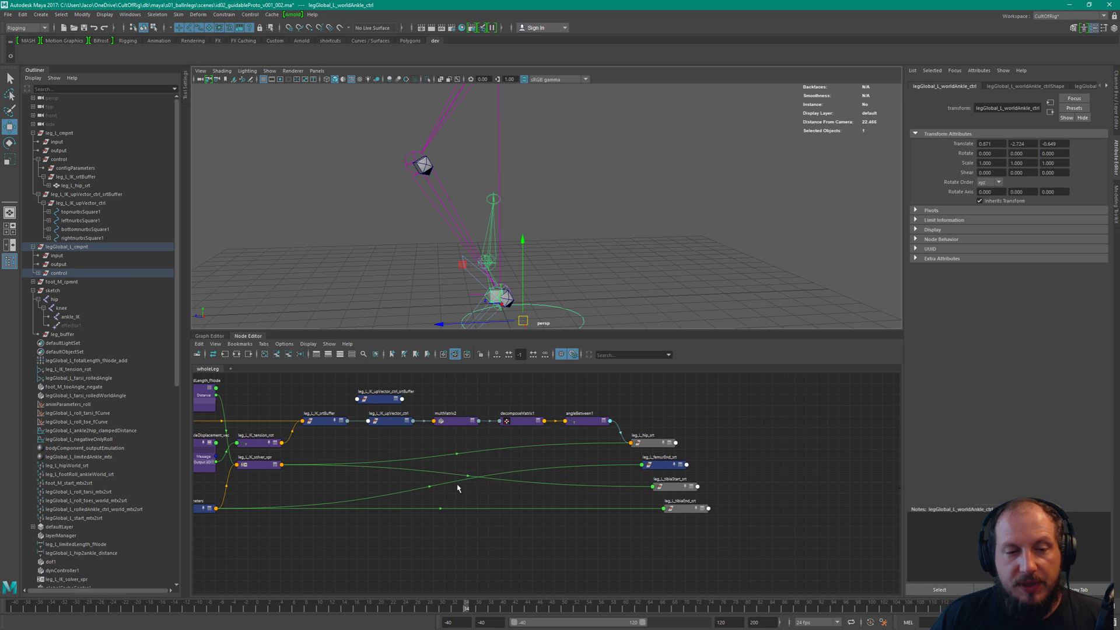
scroll(570, 246, "down", 3)
scroll(571, 247, "down", 2)
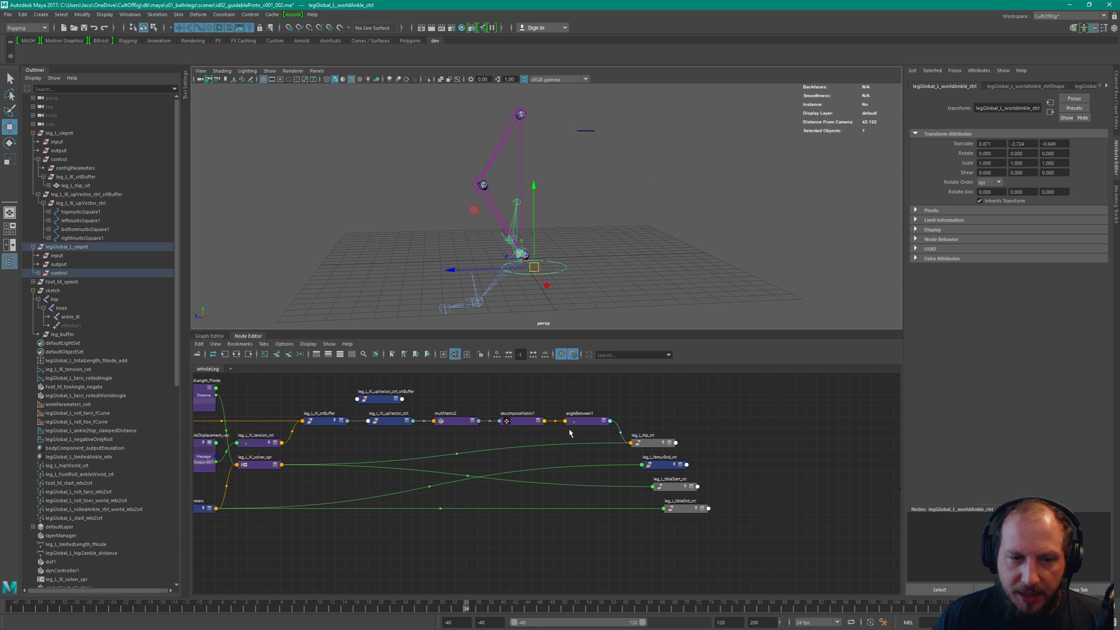
key("alt+Tab")
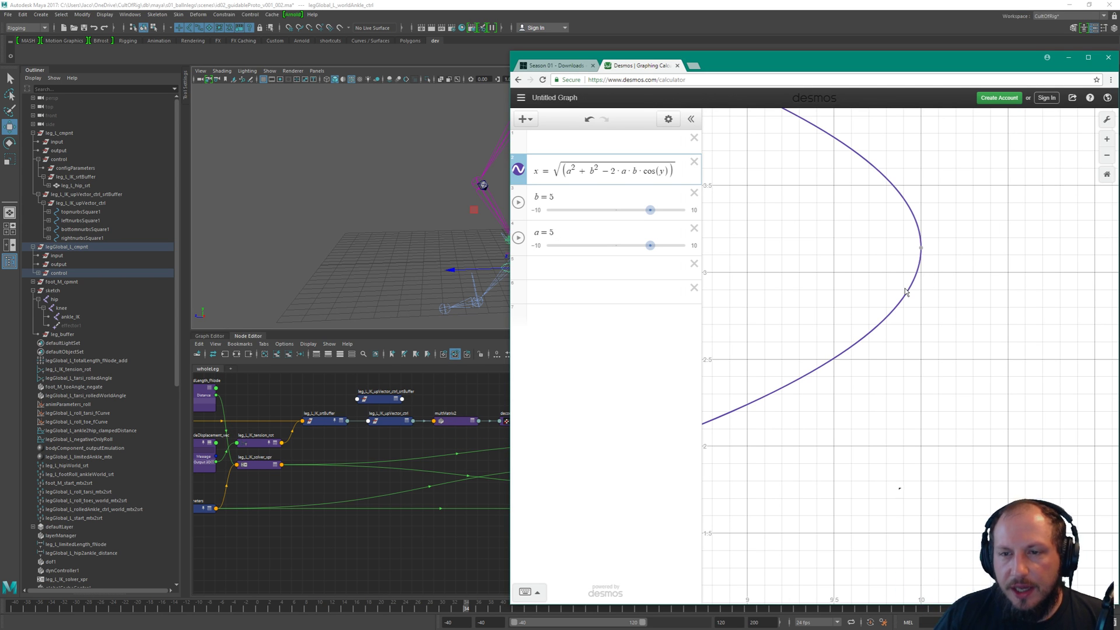
mouse_move(910, 295)
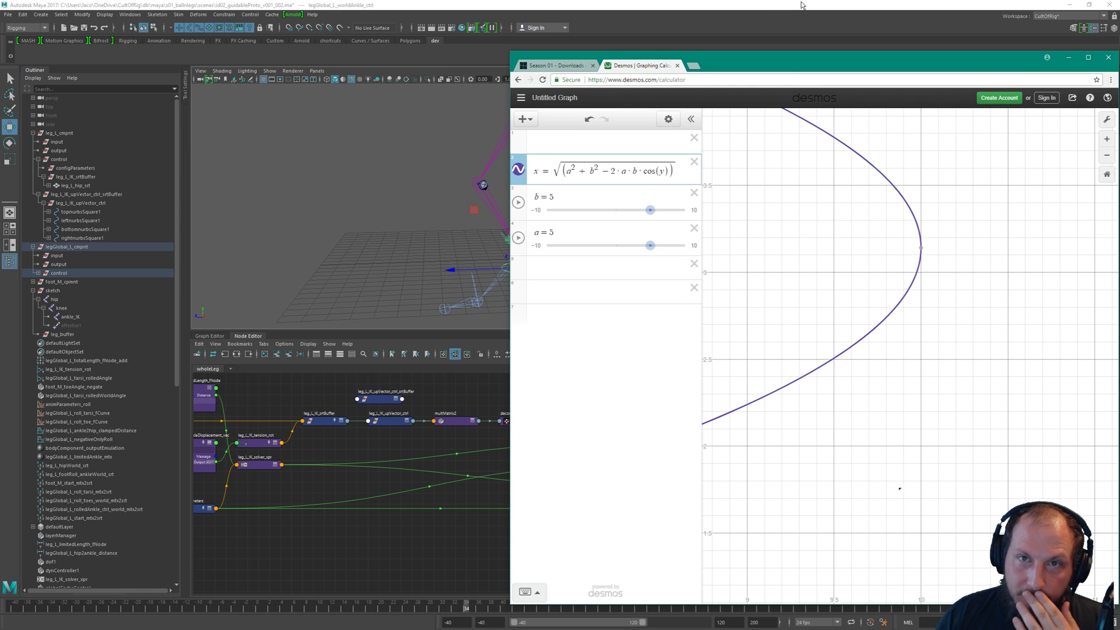
Return to Maya and inspect the leg_L_IK_tension_rot and leg_L_limitedLength_fNode nodes in the wholeLeg network
key("alt+Tab")
middle_click_drag(411, 450, 638, 455)
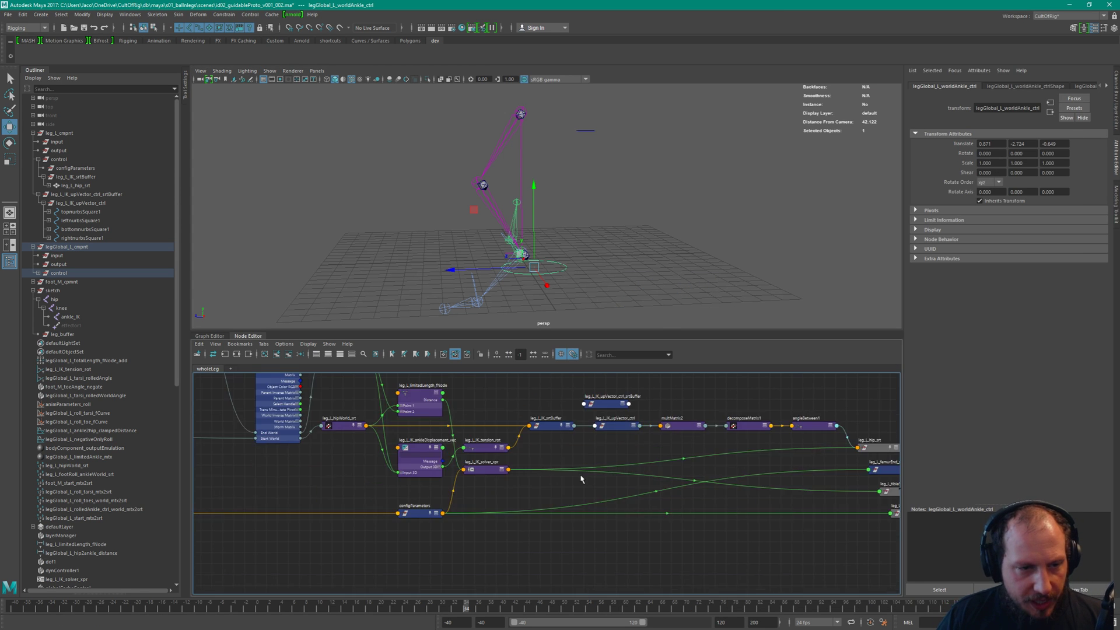
scroll(491, 473, "up", 5)
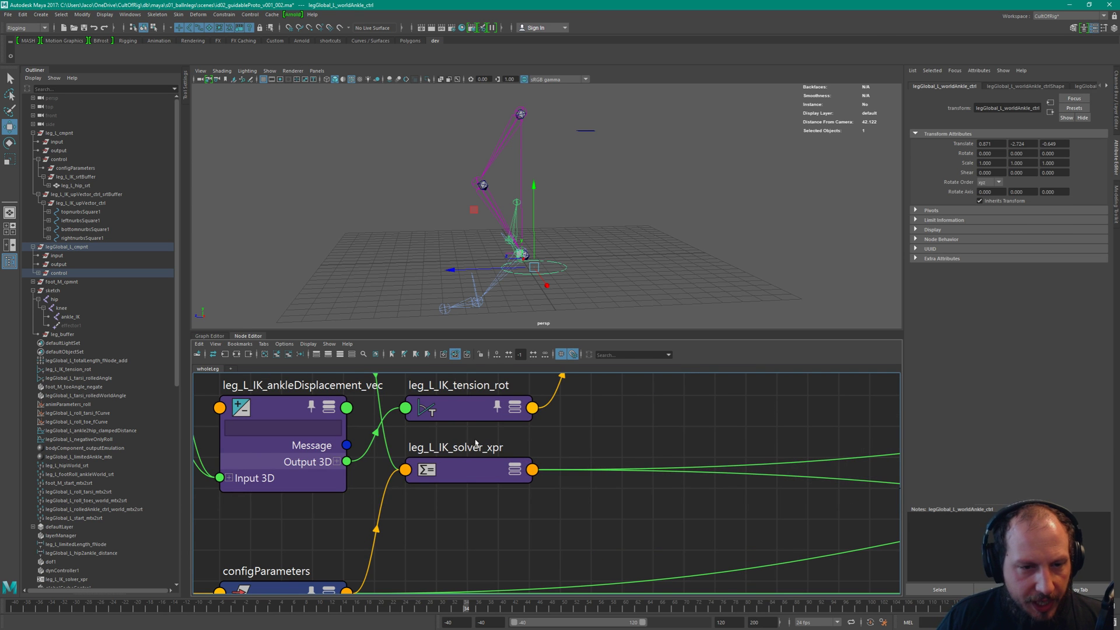
scroll(525, 481, "down", 1)
left_click(530, 489)
middle_click_drag(530, 488, 794, 494)
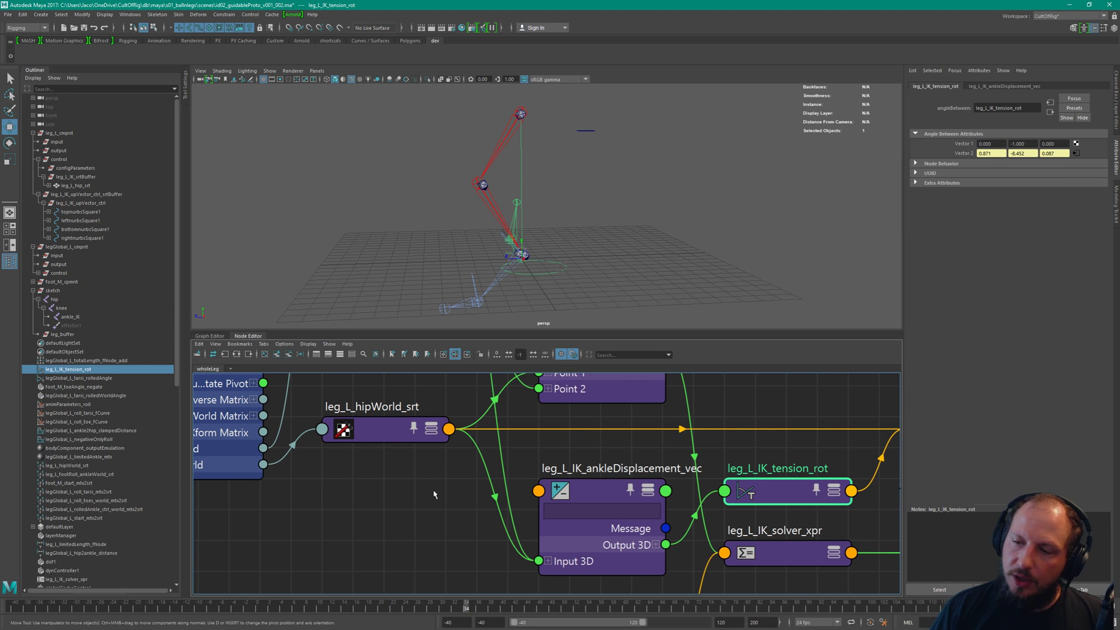
middle_click_drag(394, 496, 451, 593)
left_click(715, 441, "shift")
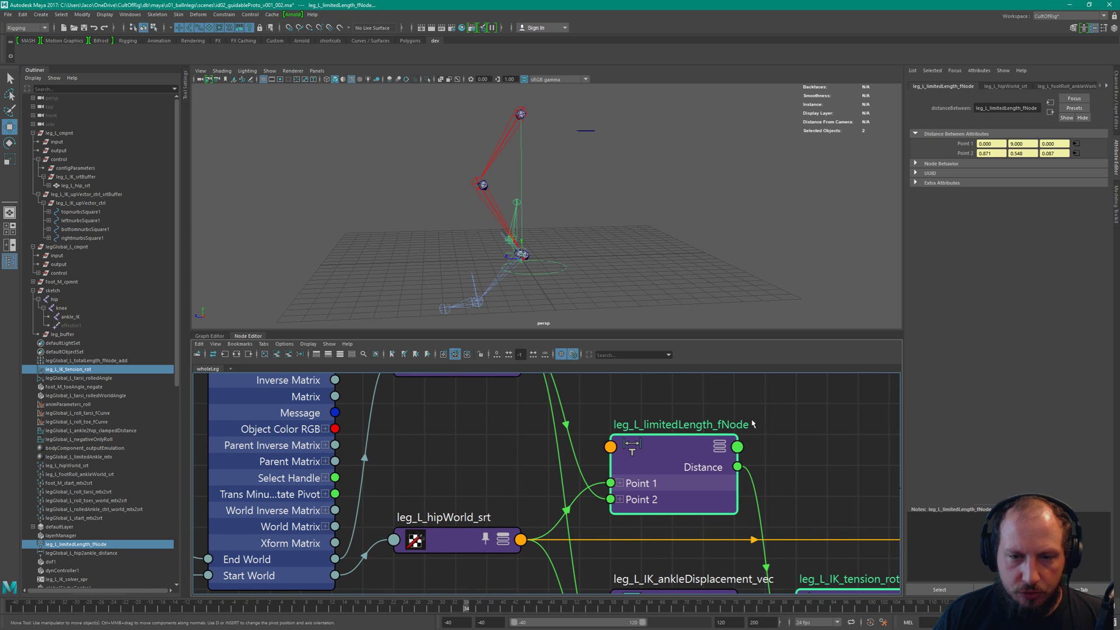
Locate the hip-to-ankle distance nodes further upstream in the network and select legGlobal_L_hip2Ankle_clamped_displacement
scroll(615, 481, "down", 5)
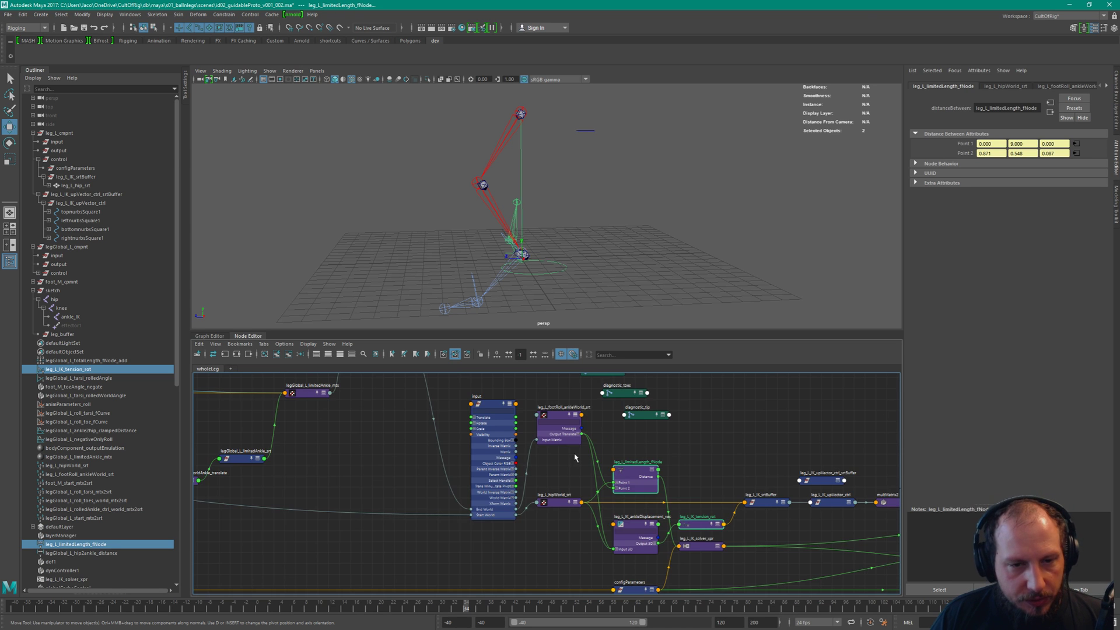
scroll(559, 461, "up", 2)
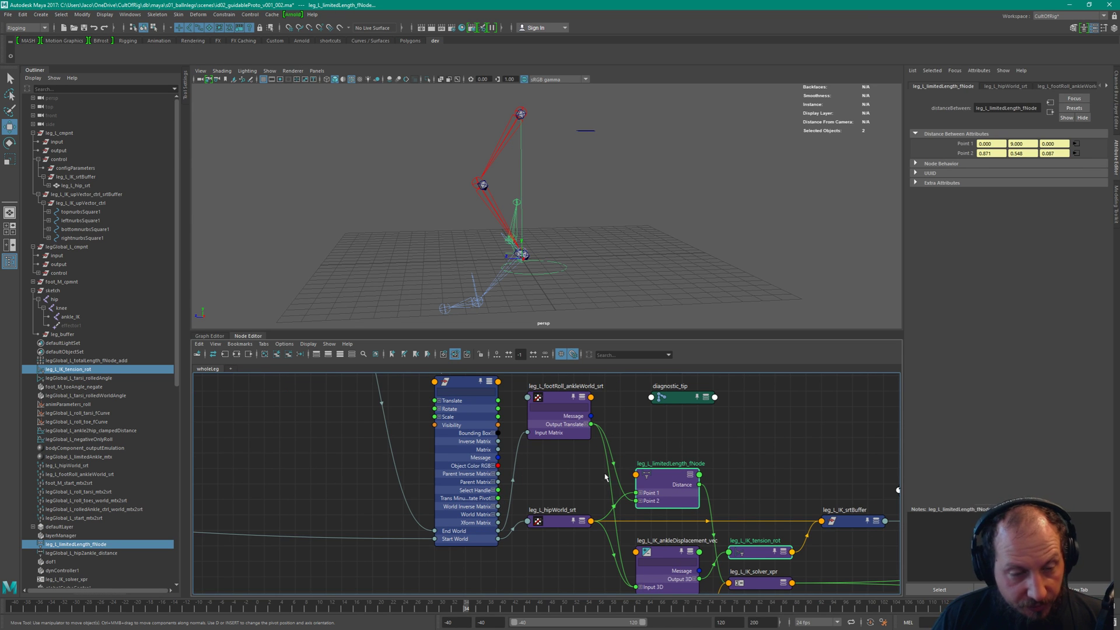
middle_click_drag(363, 482, 663, 455)
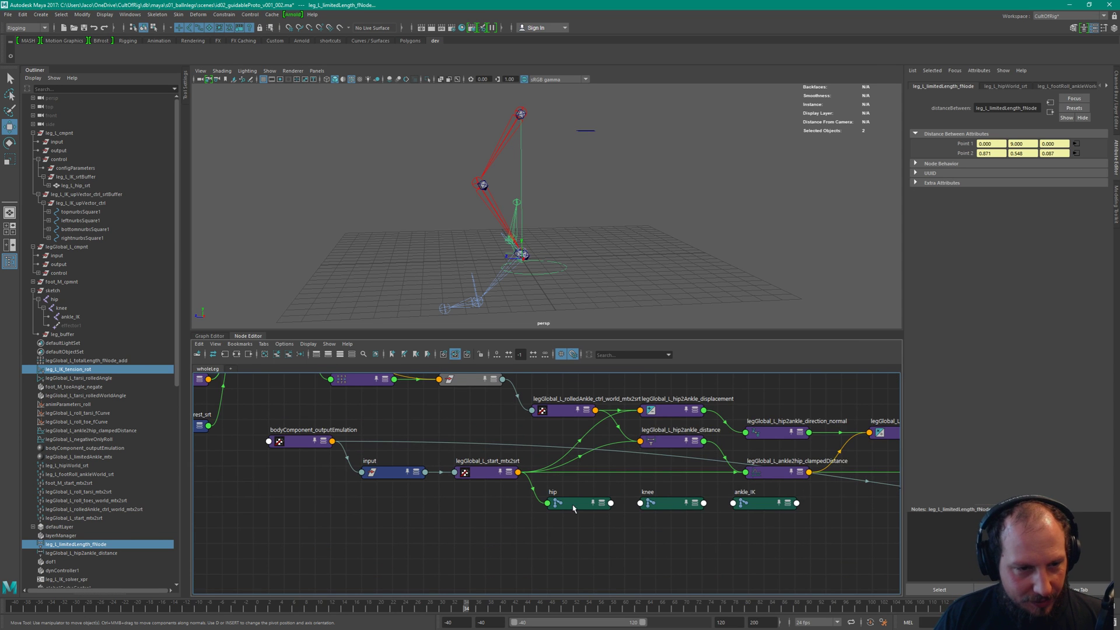
middle_click_drag(825, 397, 590, 445)
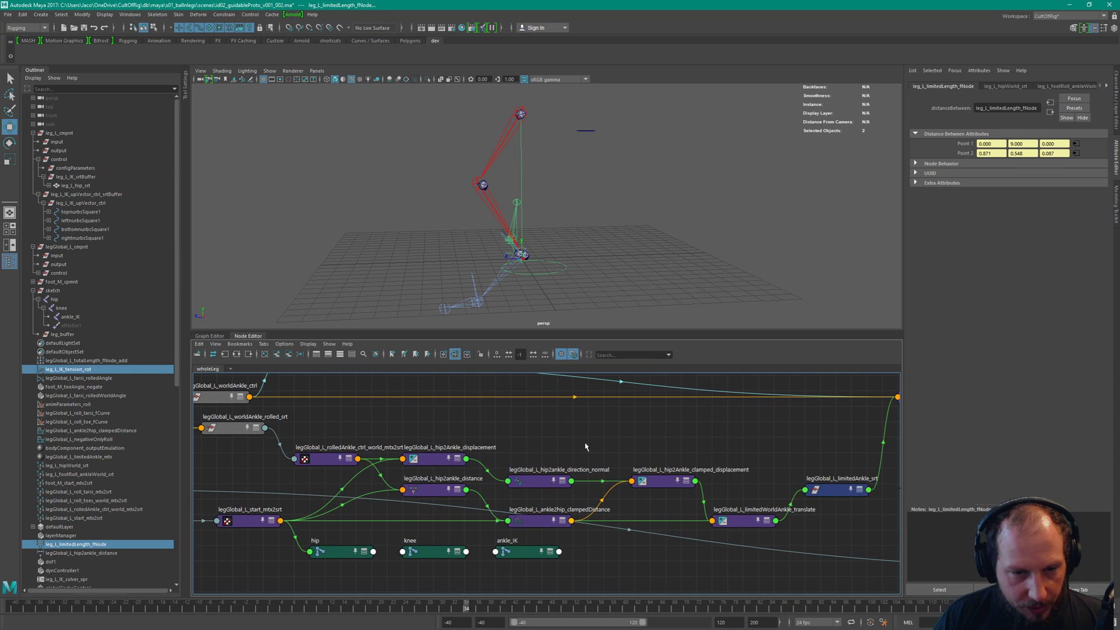
scroll(574, 456, "up", 2)
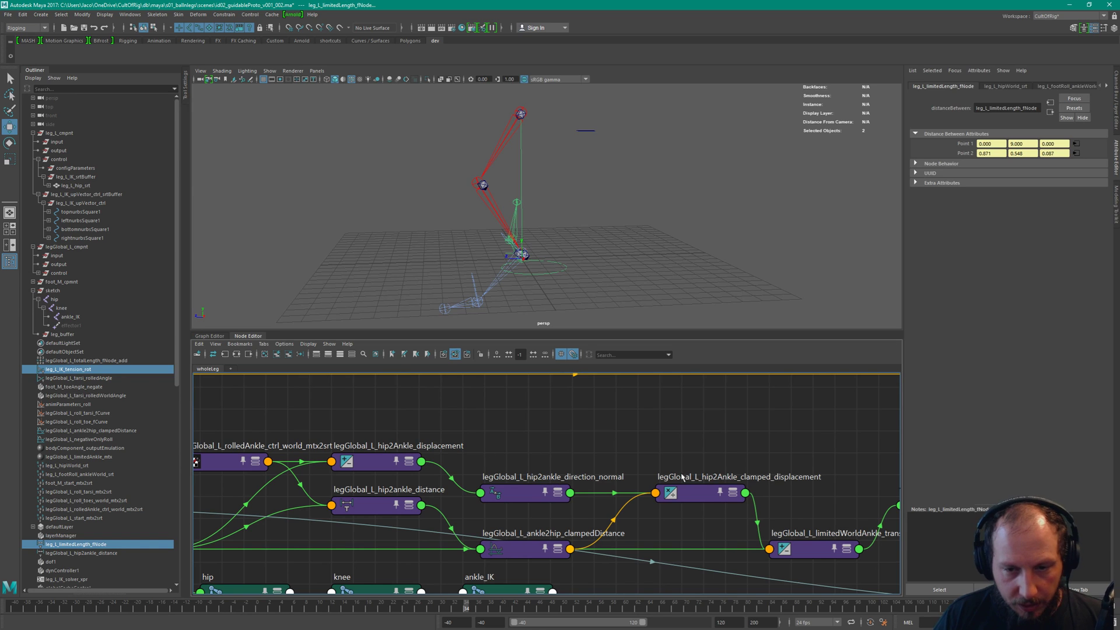
left_click(691, 493)
middle_click_drag(702, 479, 586, 455)
Show the connected attributes on the legGlobal_L_limitedWorldAnkle_translate node and check its link to legGlobal_L_limitedAnkle_srt
left_click(724, 515)
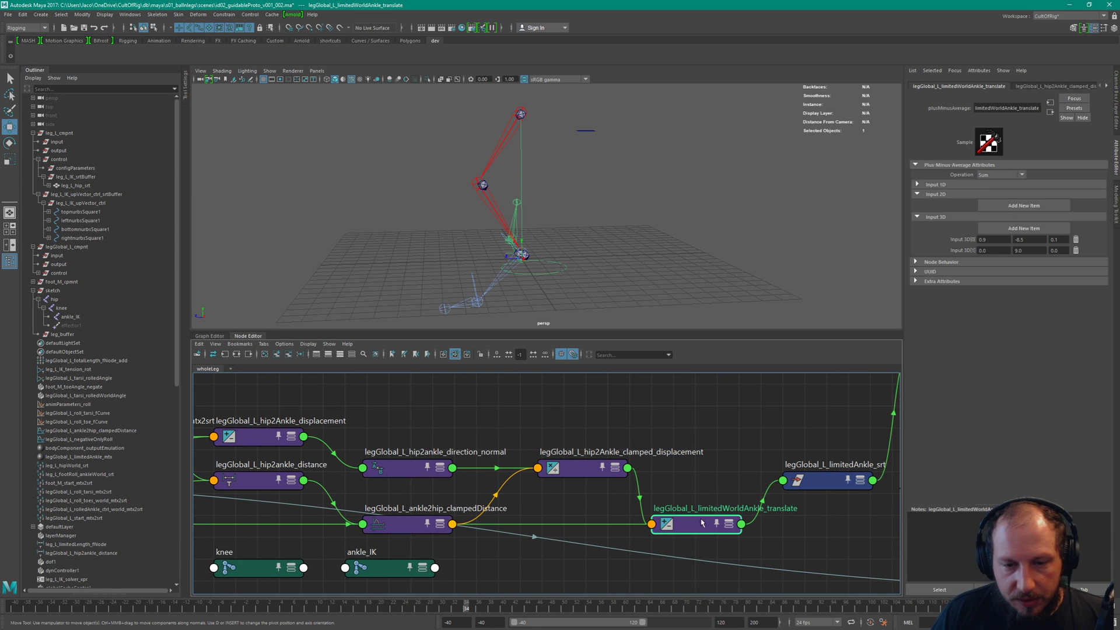
key("2")
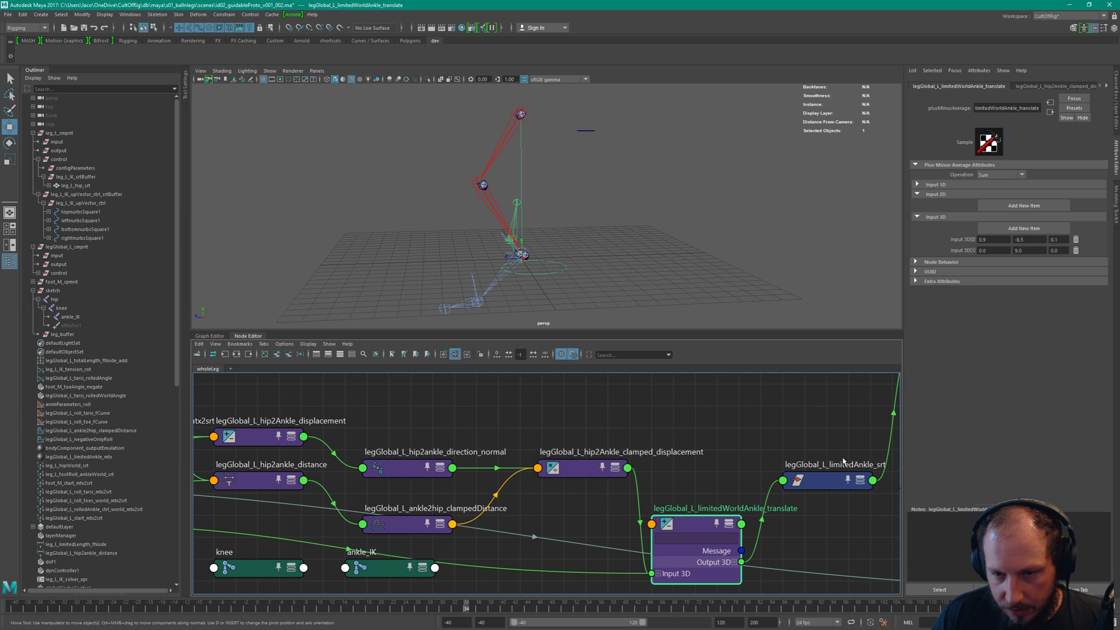
left_click(834, 475)
left_click(747, 493)
left_click(709, 509)
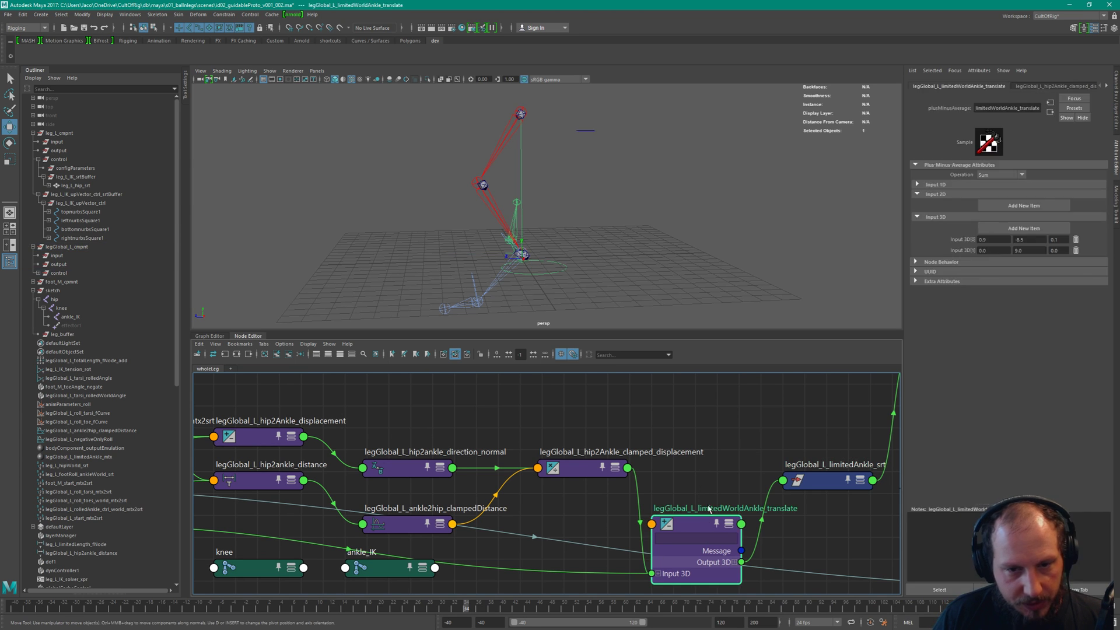
Show the connected attributes on legGlobal_L_hip2Ankle_clamped_displacement and expand its Output into X, Y and Z
left_click(600, 472)
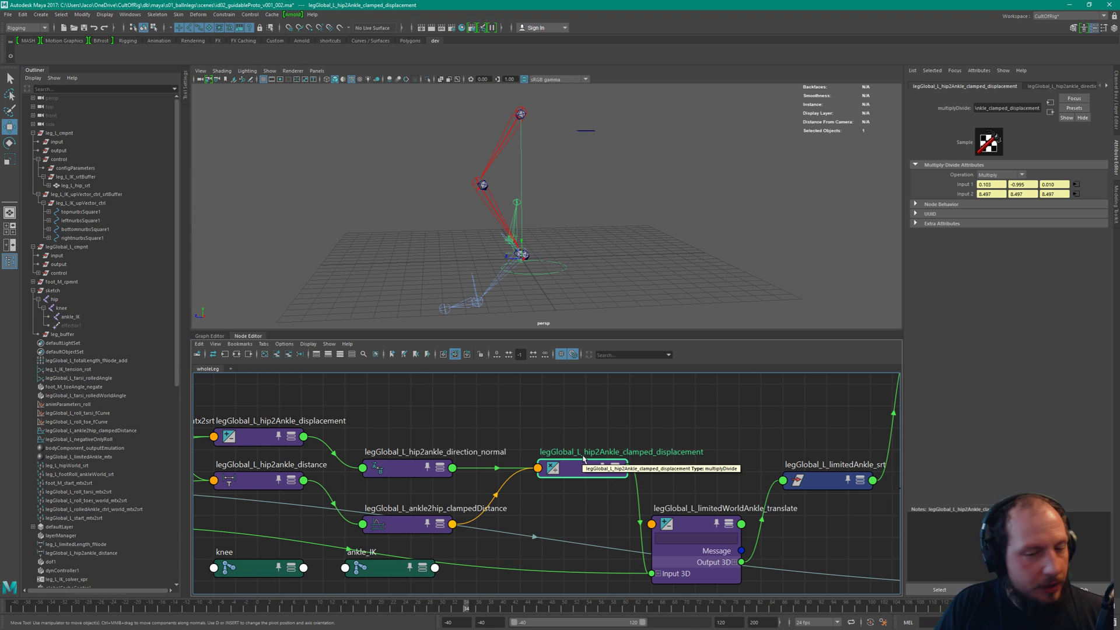
key("2")
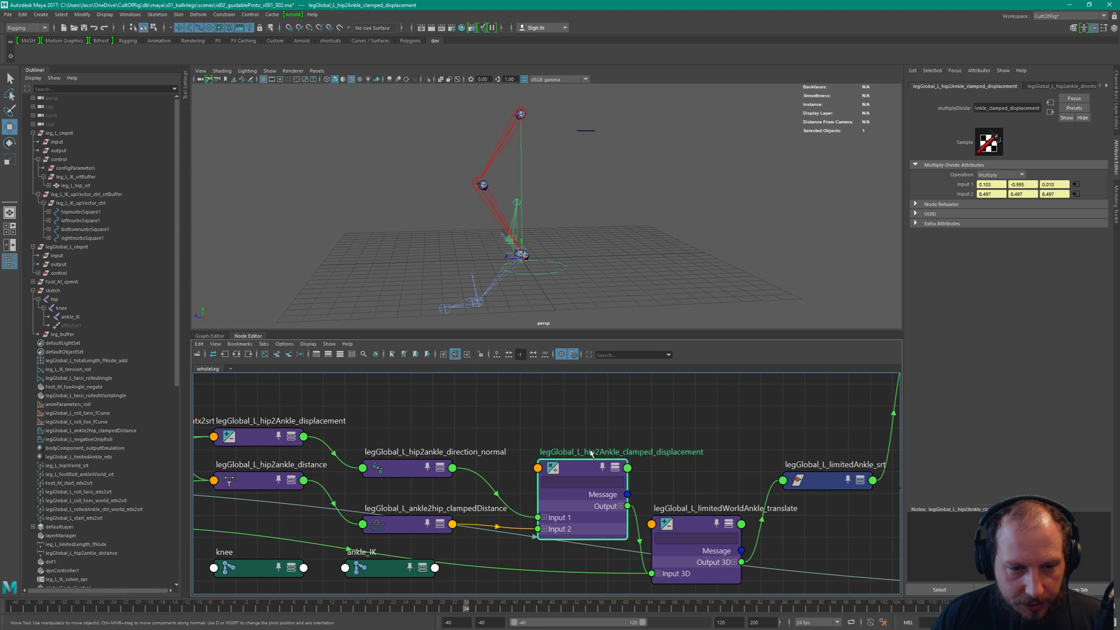
middle_click_drag(598, 445, 621, 421)
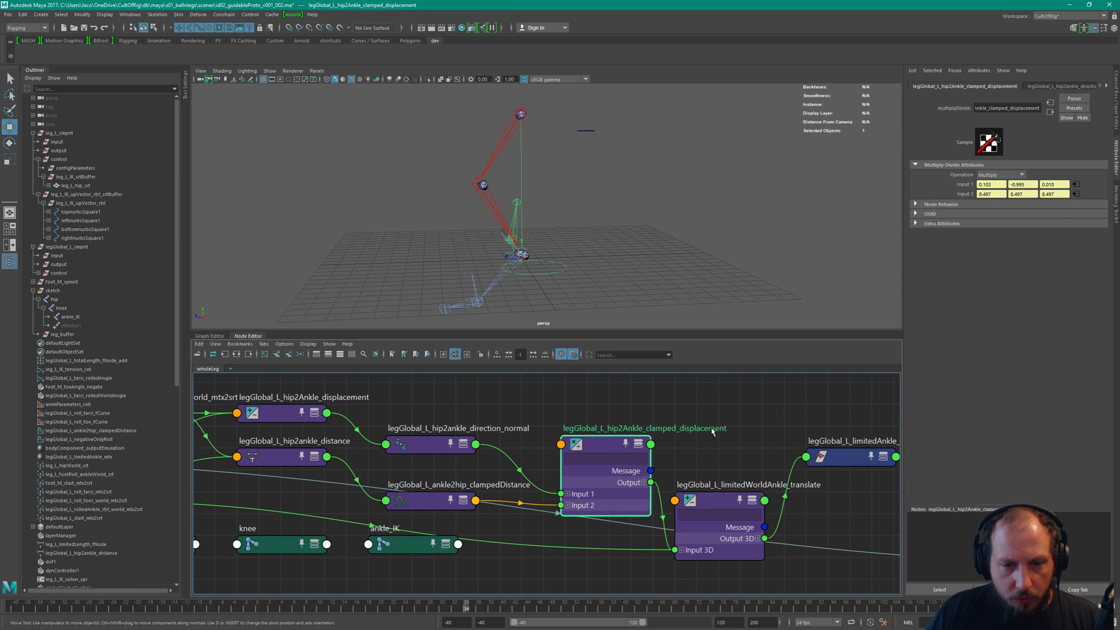
left_click(644, 483)
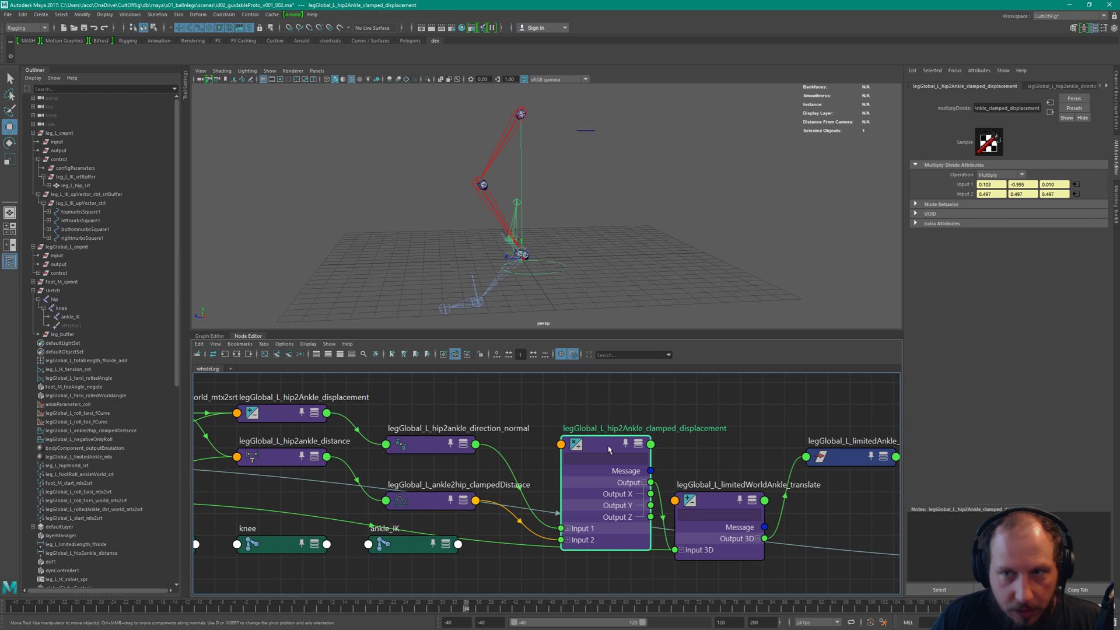
Collapse legGlobal_L_hip2Ankle_clamped_displacement and inspect the legGlobal_L_hip2ankle_direction_normal and legGlobal_L_hip2ankle_distance nodes feeding the clamp network
key("1")
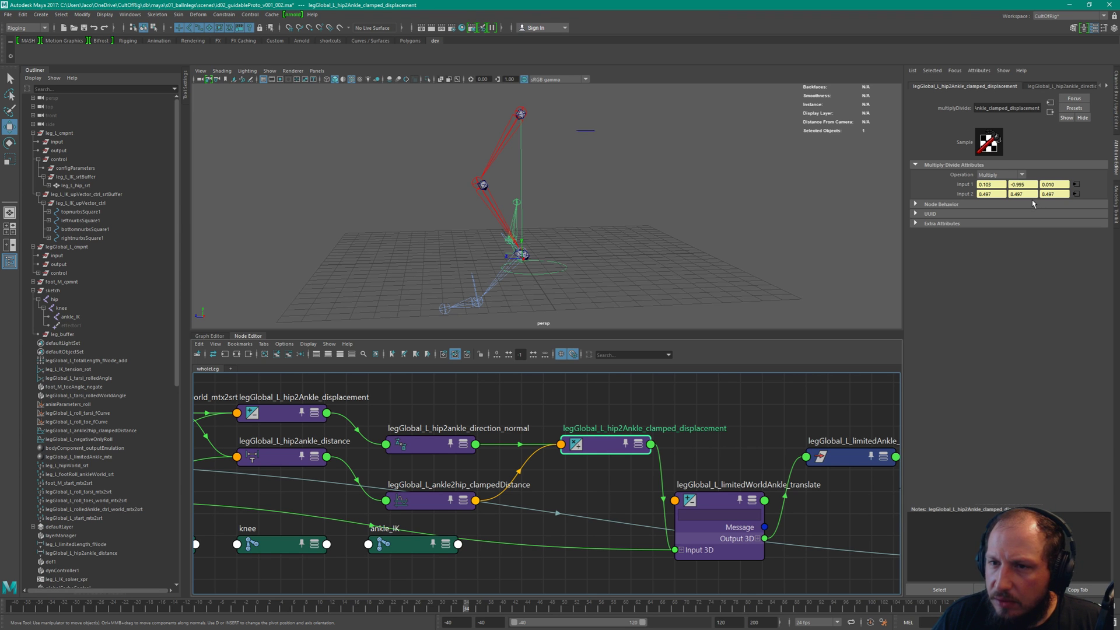
middle_click_drag(437, 413, 555, 401)
left_click(528, 436)
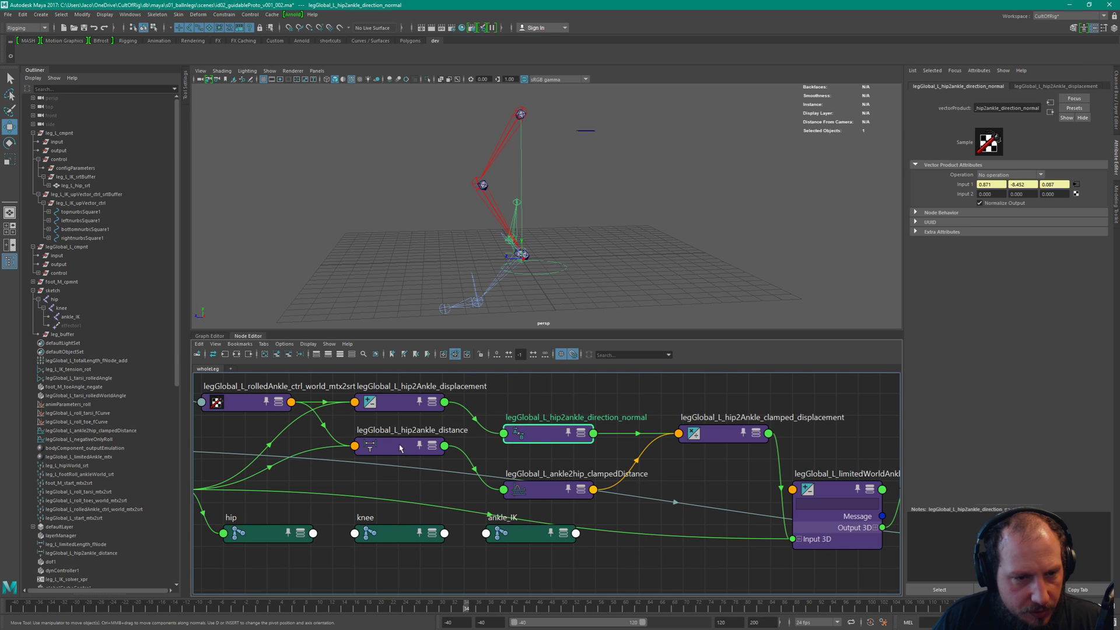
left_click(392, 450)
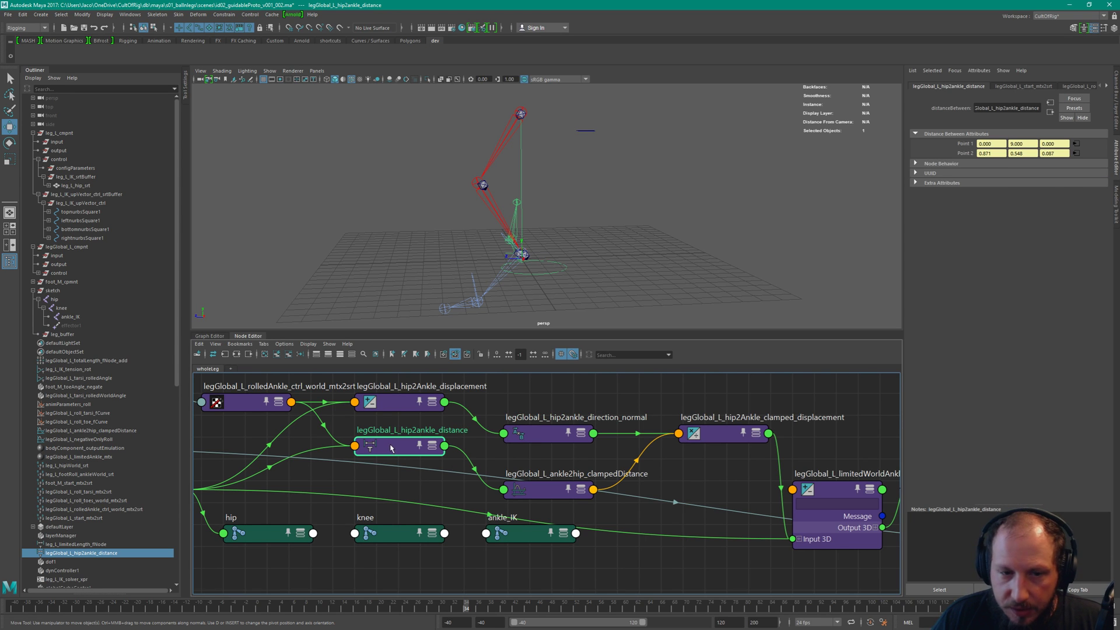
Show all attributes on legGlobal_L_ankle2hip_clampedDistance and expand its Input and Max into their R, G and B components
left_click_drag(544, 498, 565, 508)
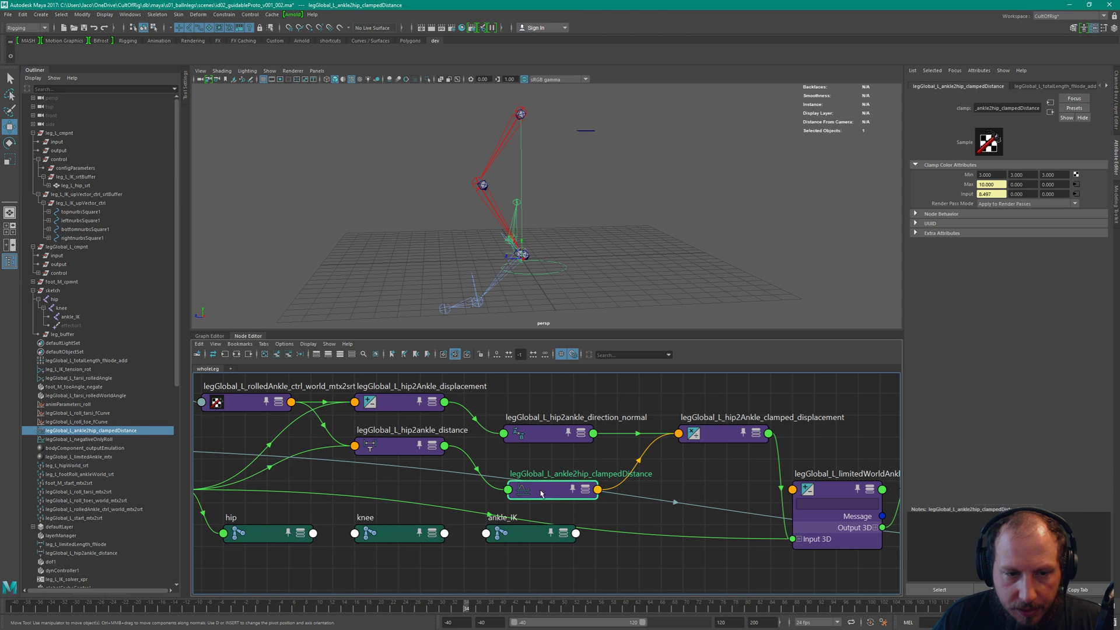
key("2")
key("3")
middle_click_drag(547, 496, 604, 433, "alt")
left_click(566, 488)
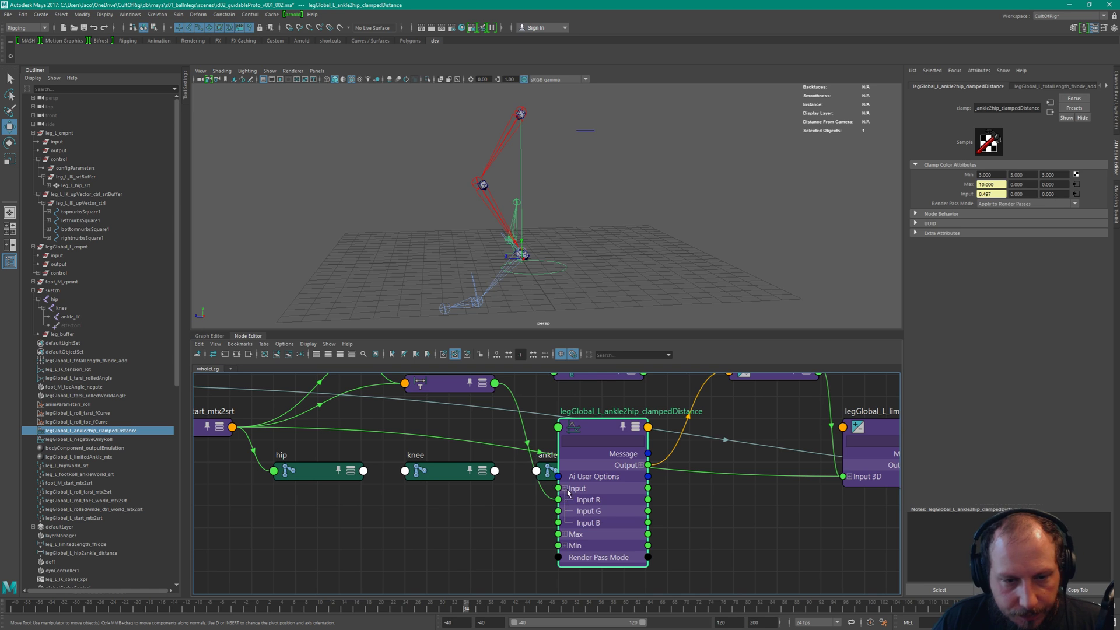
left_click(564, 535)
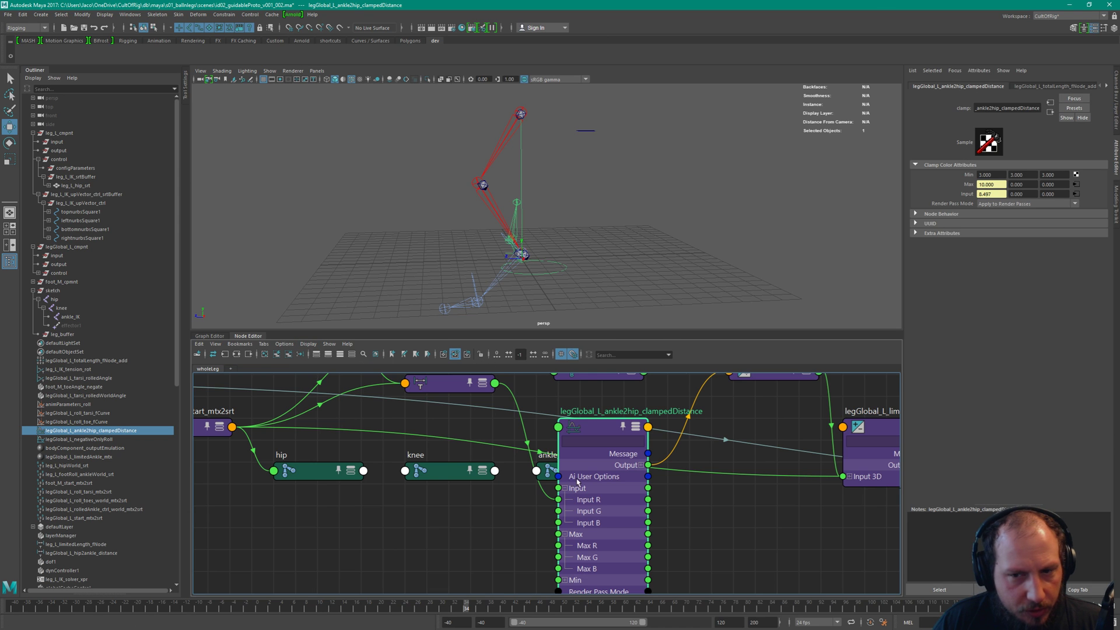
Add the missing upstream input node of legGlobal_L_ankle2hip_clampedDistance to the wholeLeg graph
scroll(588, 474, "down", 10)
scroll(587, 474, "up", 5)
left_click_drag(400, 407, 801, 524)
scroll(779, 514, "up", 10)
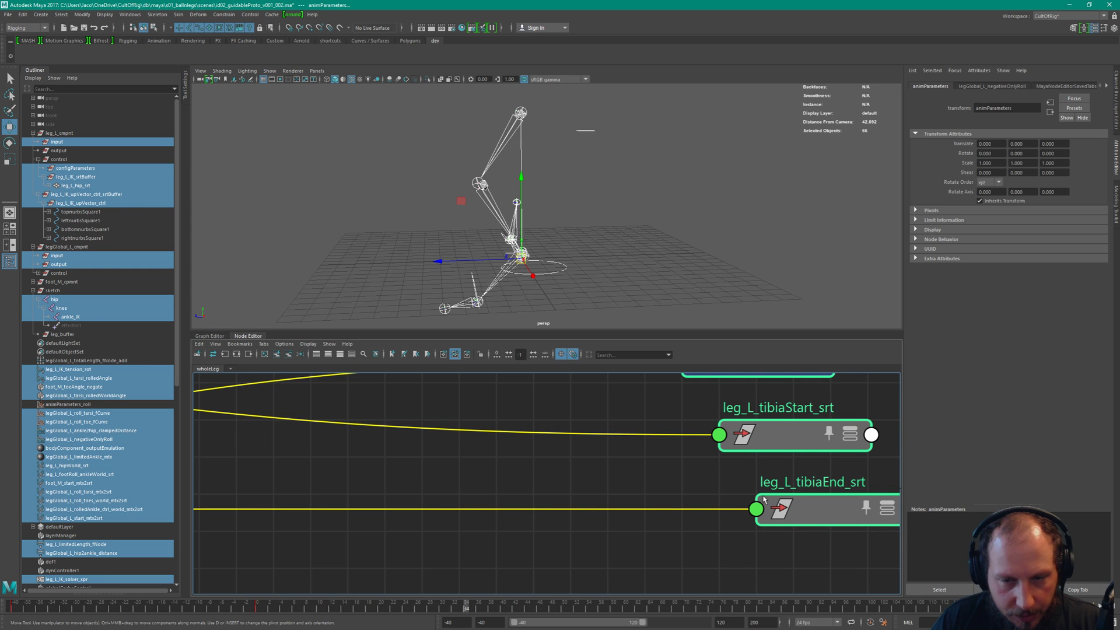
scroll(720, 467, "down", 10)
scroll(720, 467, "up", 3)
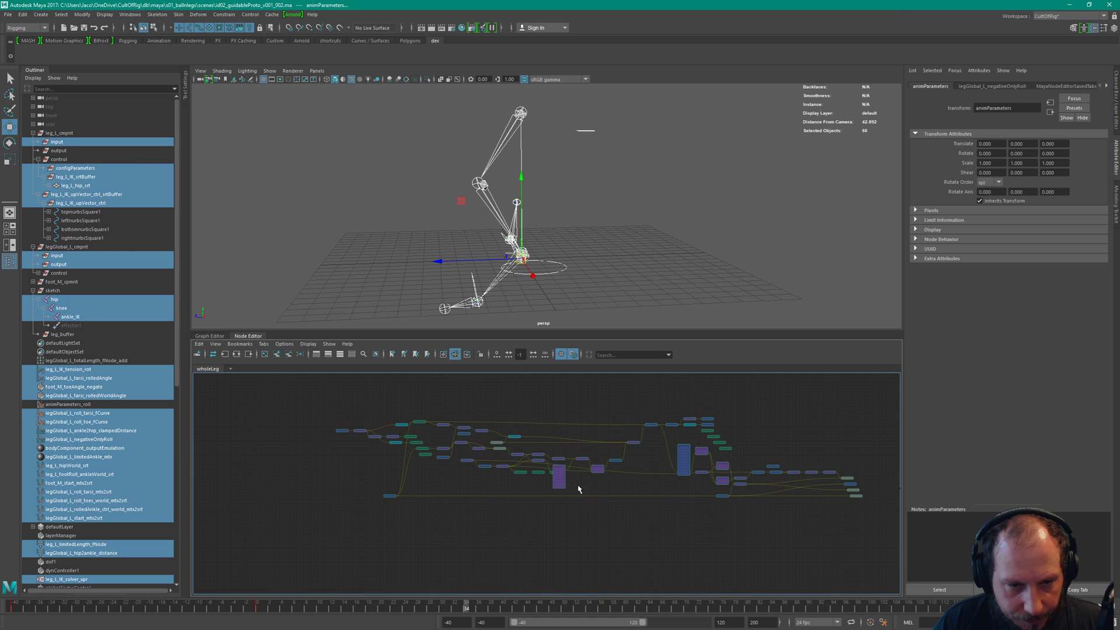
left_click(611, 497)
scroll(642, 532, "up", 6)
middle_click_drag(426, 447, 614, 539, "alt")
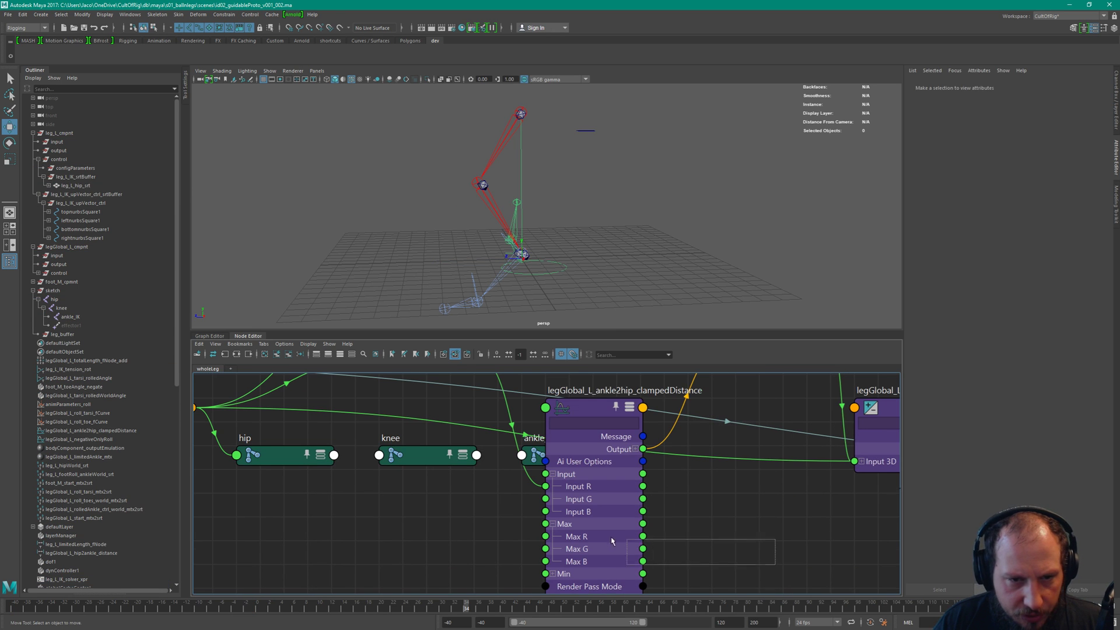
left_click(612, 540)
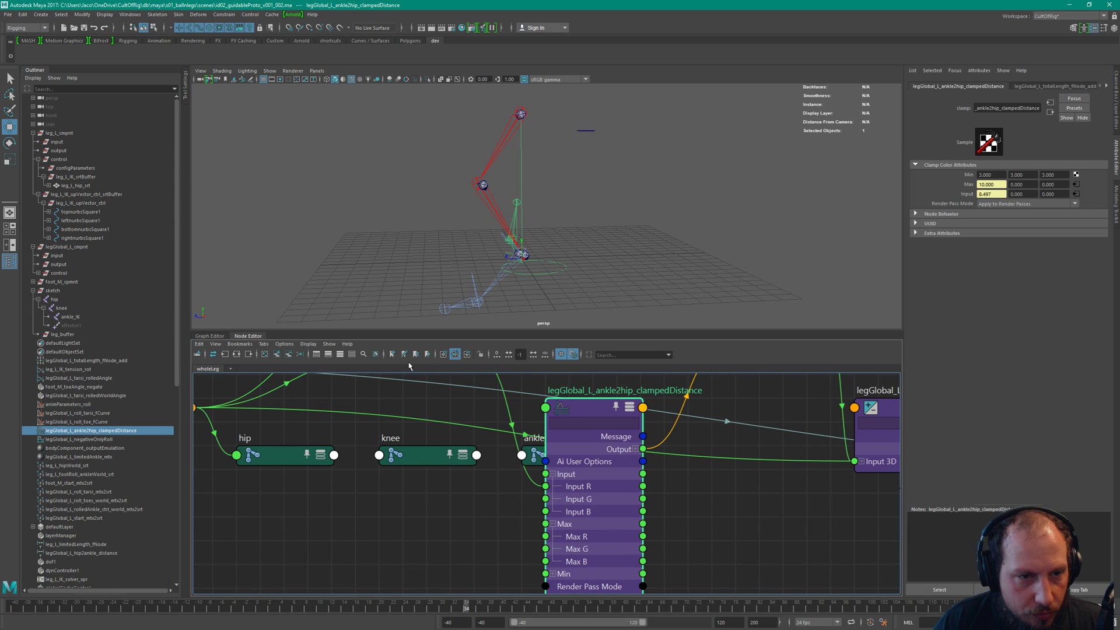
left_click(226, 355)
left_click(880, 566)
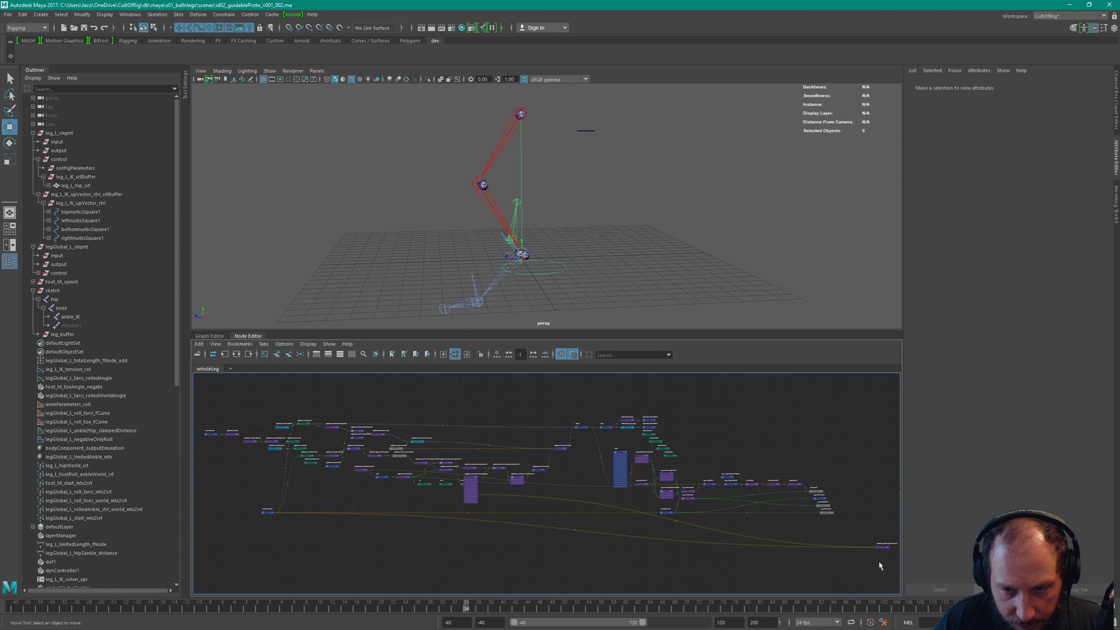
Move legGlobal_L_totalLength_fNode_add beside the clampedDistance node, just below the hip joint node
left_click_drag(883, 550, 422, 499)
key("f")
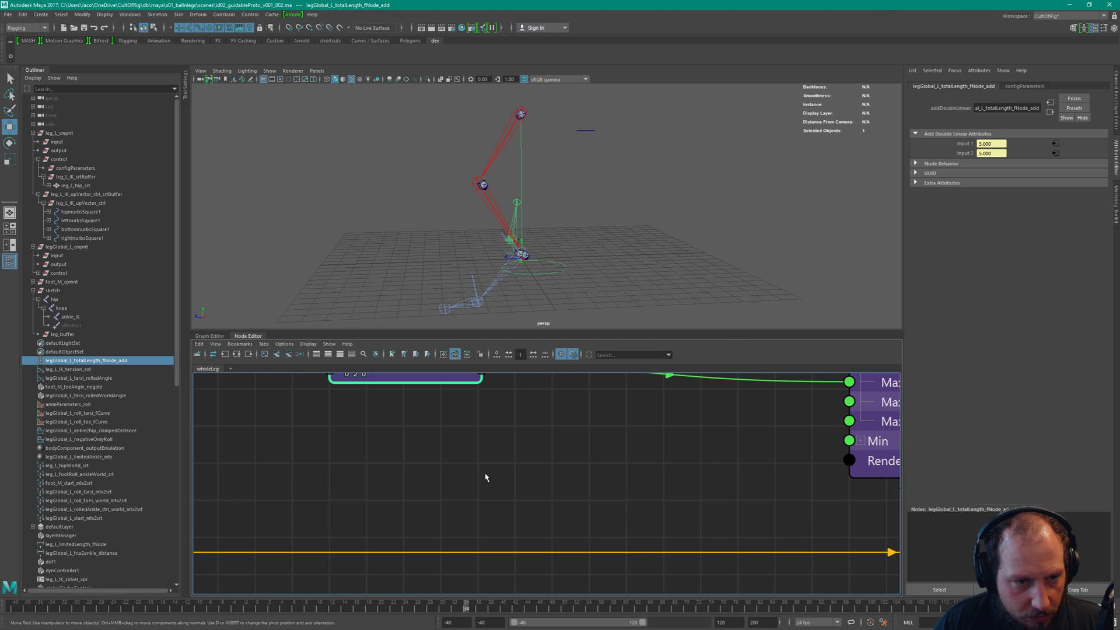
left_click_drag(445, 457, 497, 463)
middle_click_drag(672, 401, 594, 482, "alt")
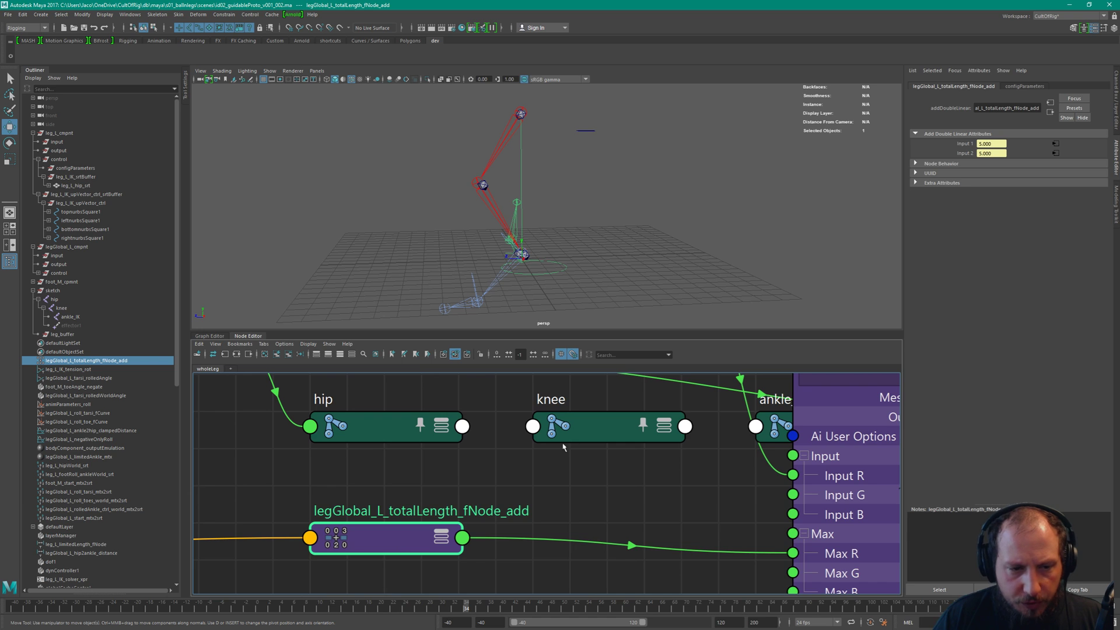
middle_click_drag(385, 587, 383, 512, "alt")
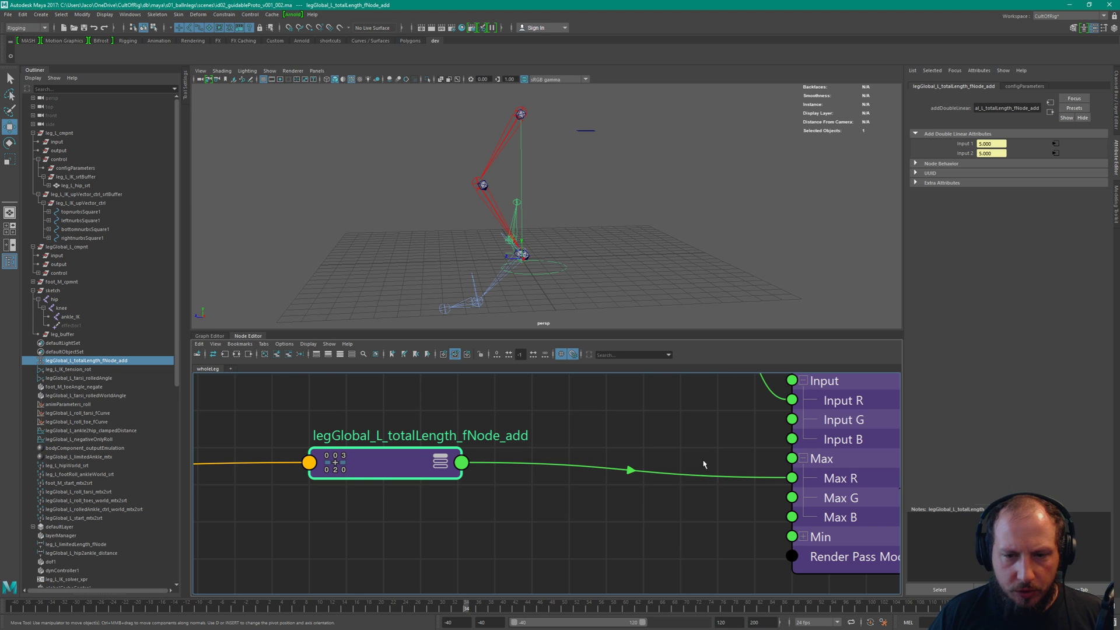
Break the connection from legGlobal_L_totalLength_fNode_add to Max R of the clampedDistance node
left_click(653, 472)
key("Delete")
key("Tab")
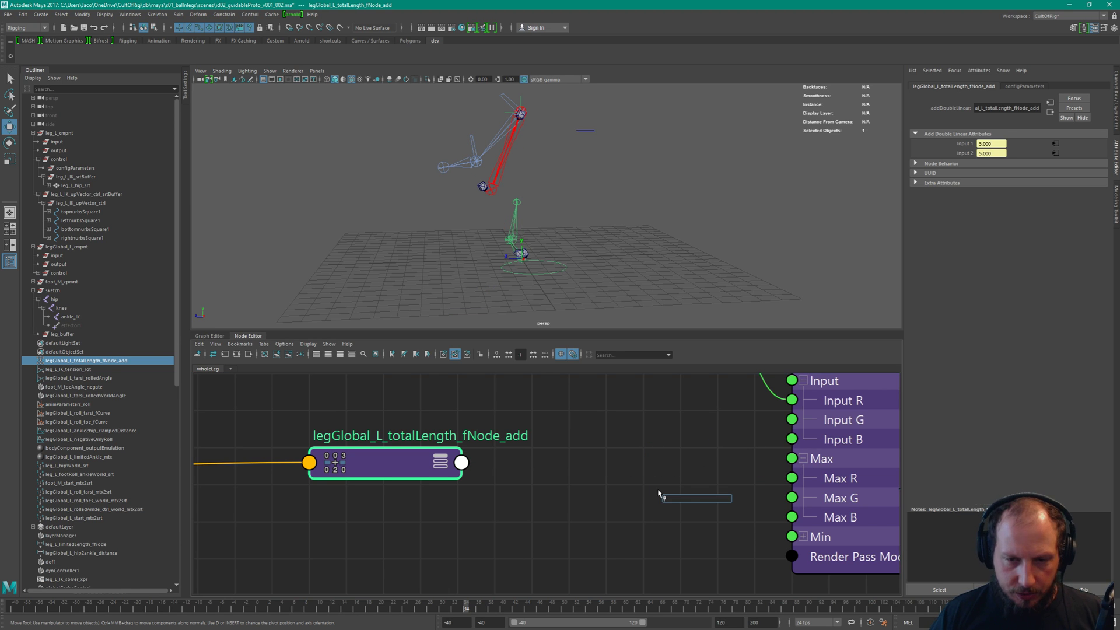
type("line")
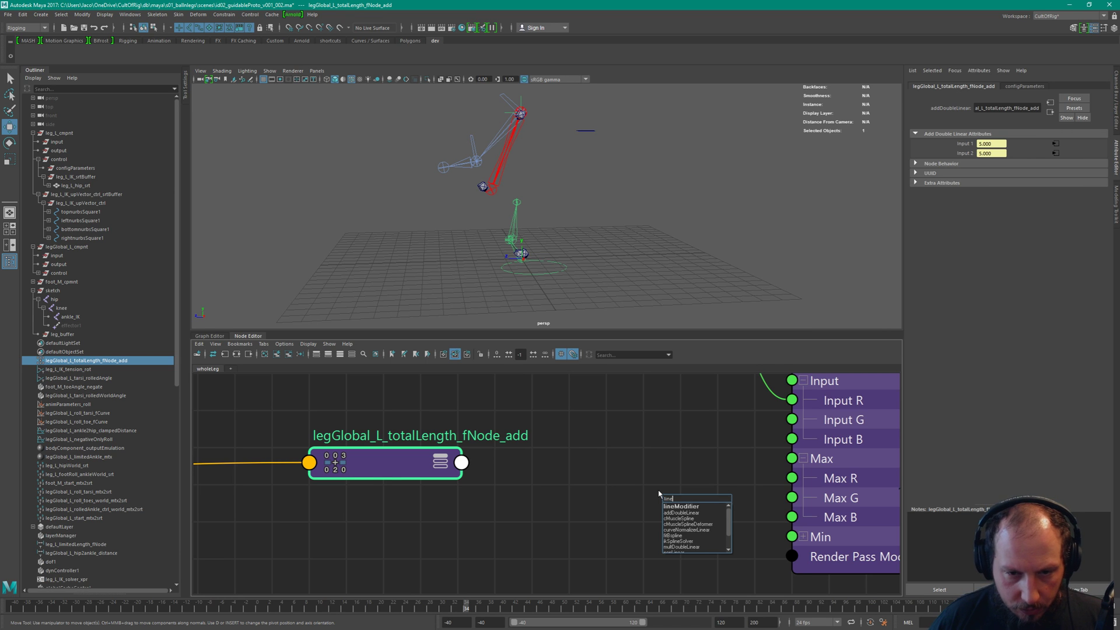
key("ctrl+a")
type("multiplyDivide")
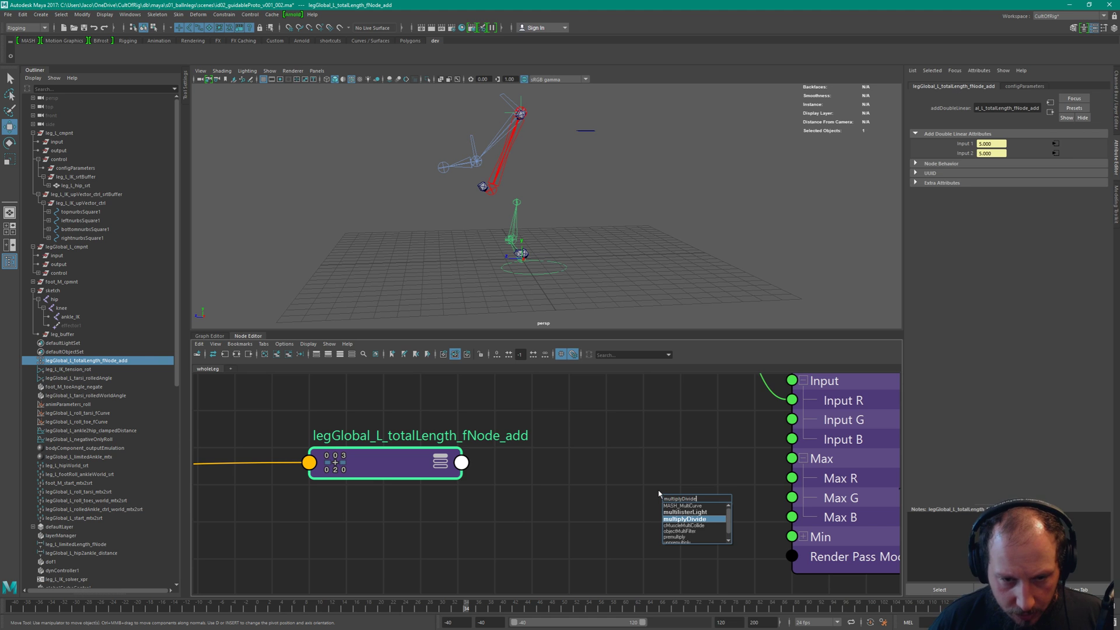
key("BackSpace")
key("BackSpace")
key("BackSpace")
key("BackSpace")
key("BackSpace")
key("BackSpace")
key("BackSpace")
key("BackSpace")
key("BackSpace")
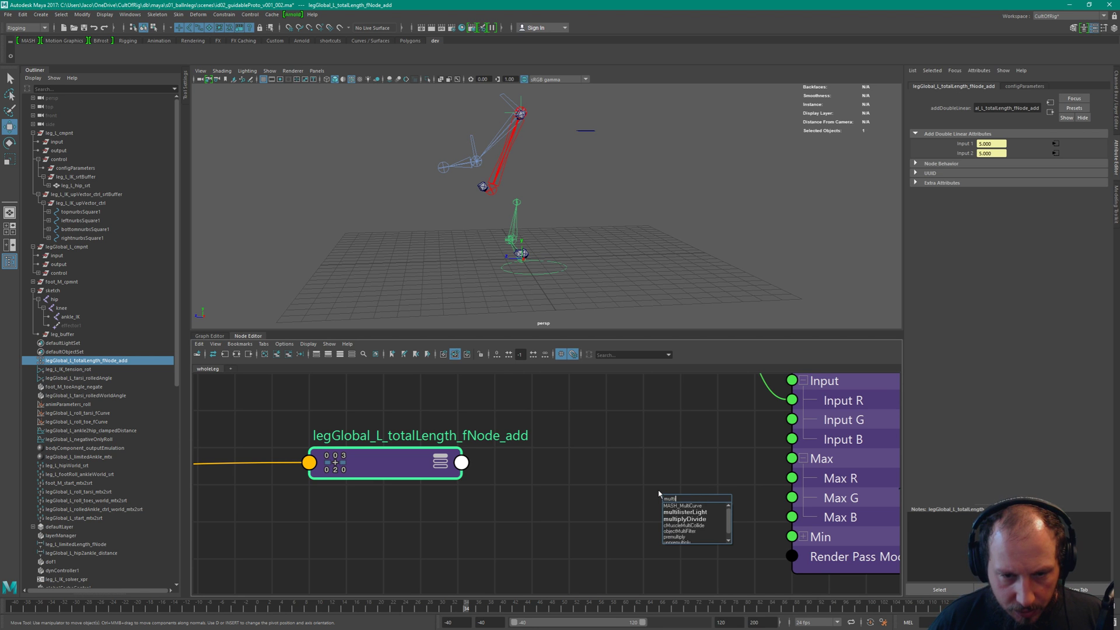
key("Down")
key("Down")
key("Down")
key("Down")
key("Down")
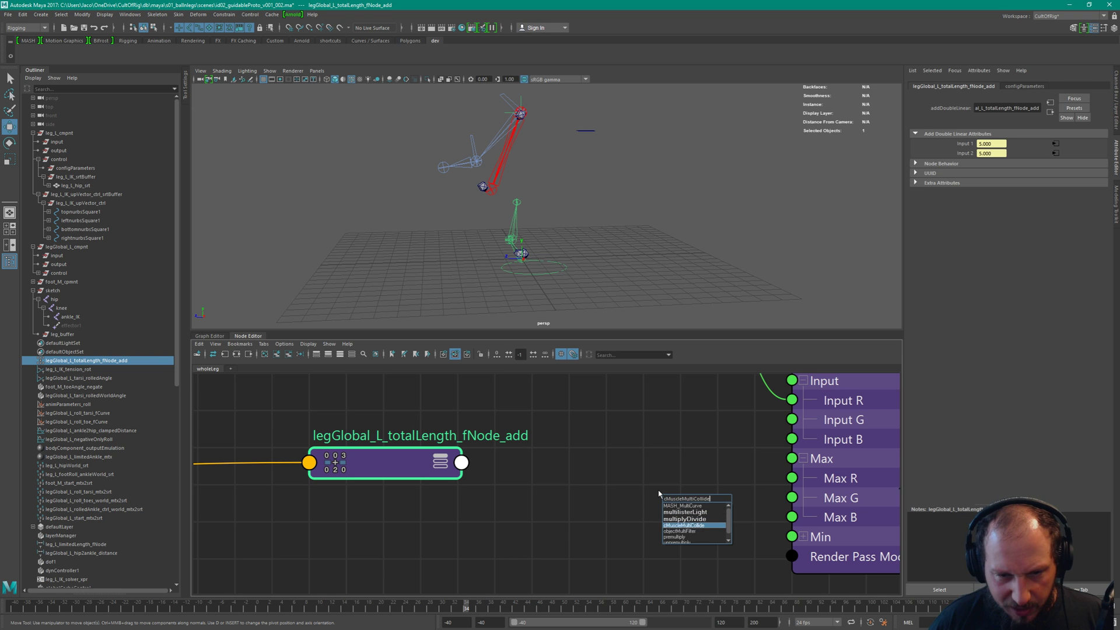
key("Up")
key("Up")
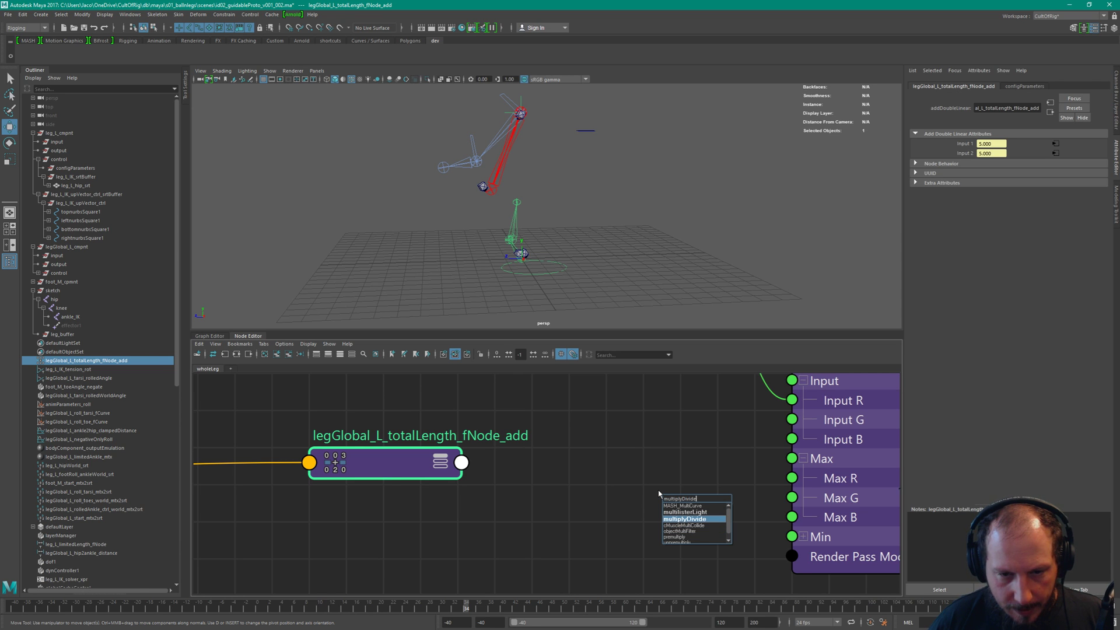
key("shift+Home")
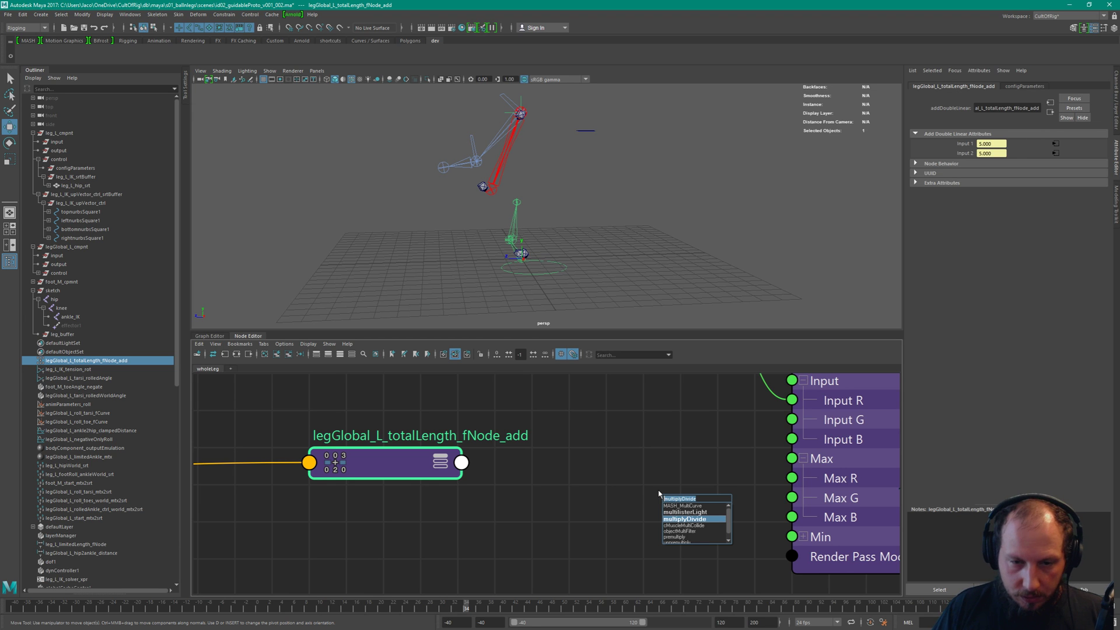
Create a multDoubleLinear node, place it between the total length and clampedDistance nodes, and show its attributes
type("linear")
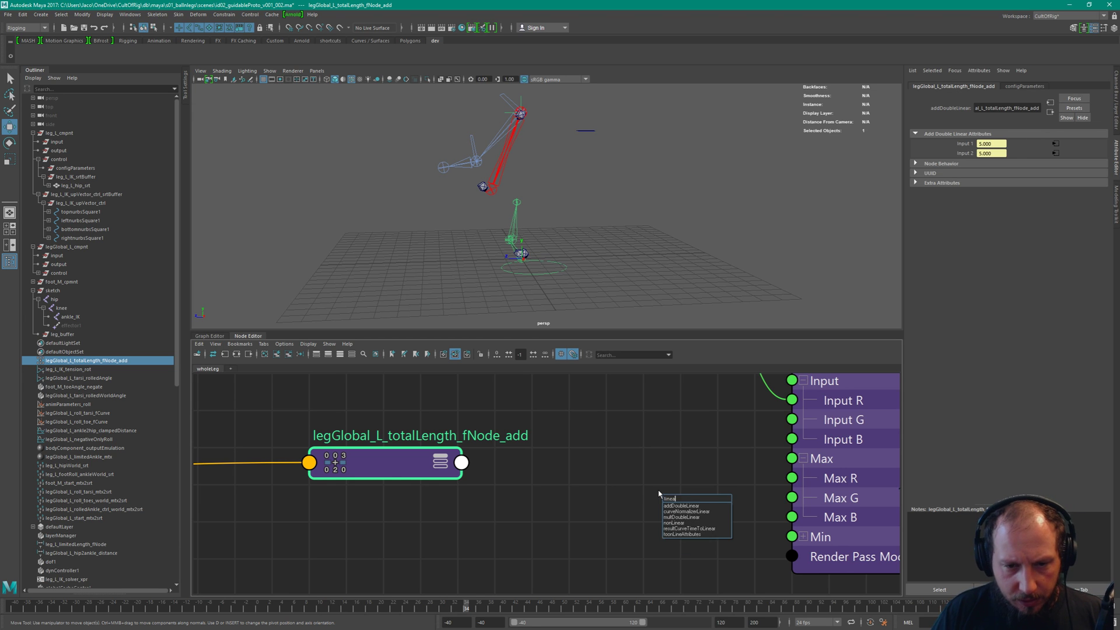
left_click(693, 517)
key("Return")
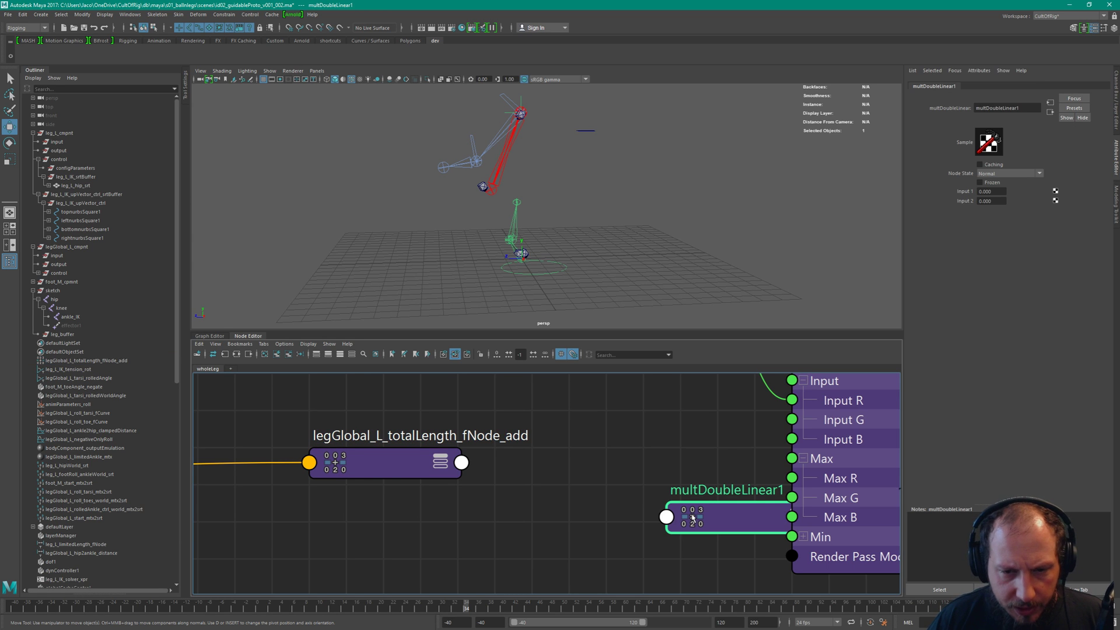
left_click_drag(693, 518, 630, 474)
key("4")
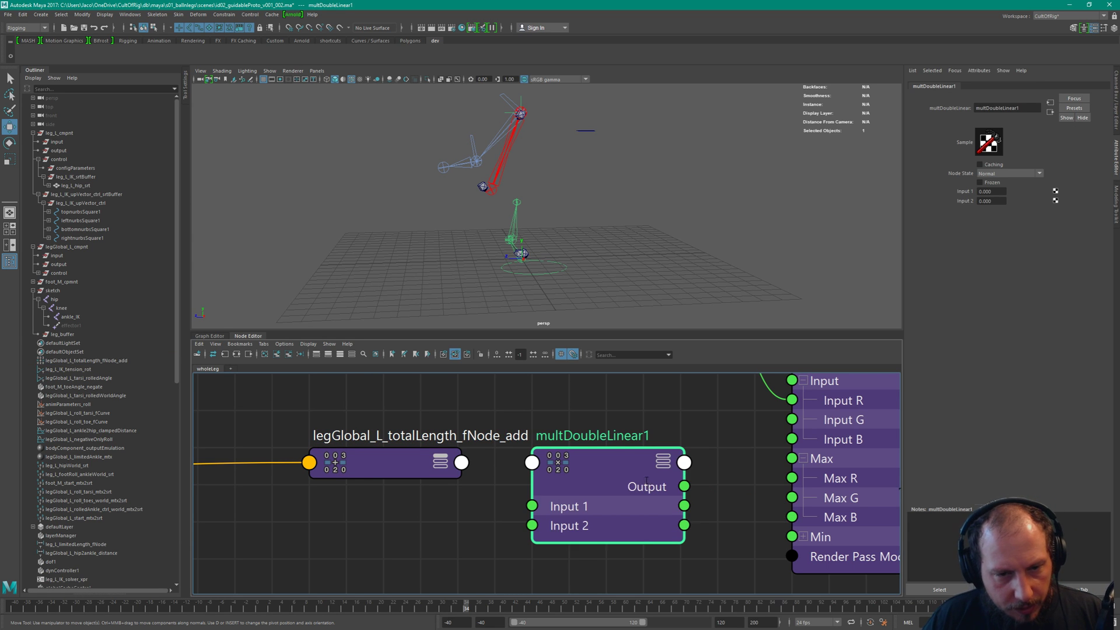
Connect the total length node's Output to Input 1 of multDoubleLinear1, and the multiplier's Output to the clamp's Max R
left_click(426, 472)
key("3")
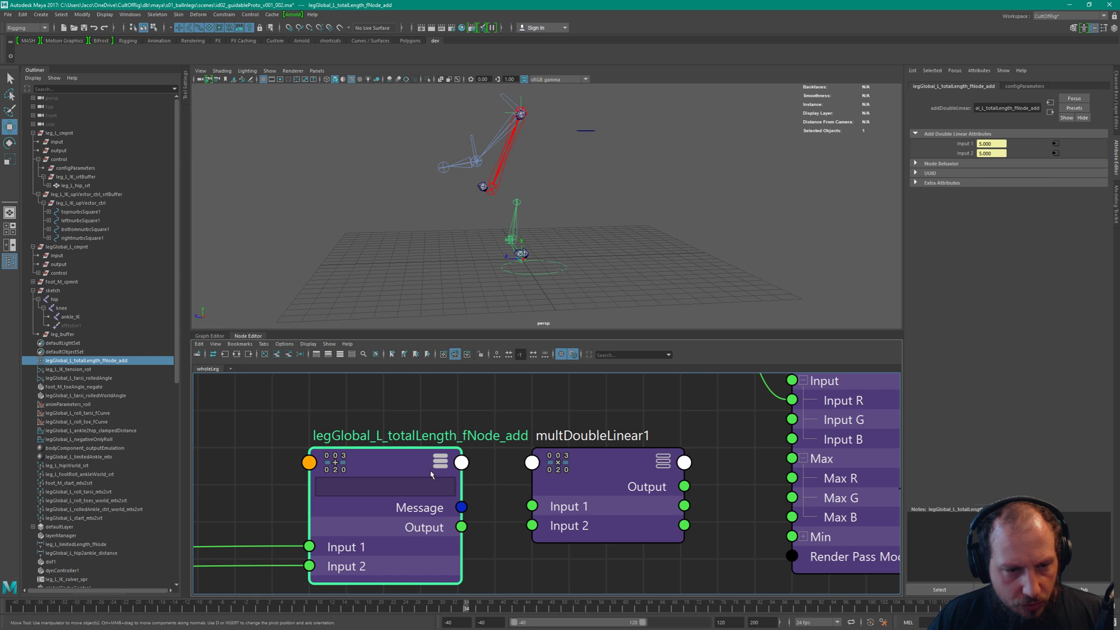
left_click_drag(461, 526, 532, 506)
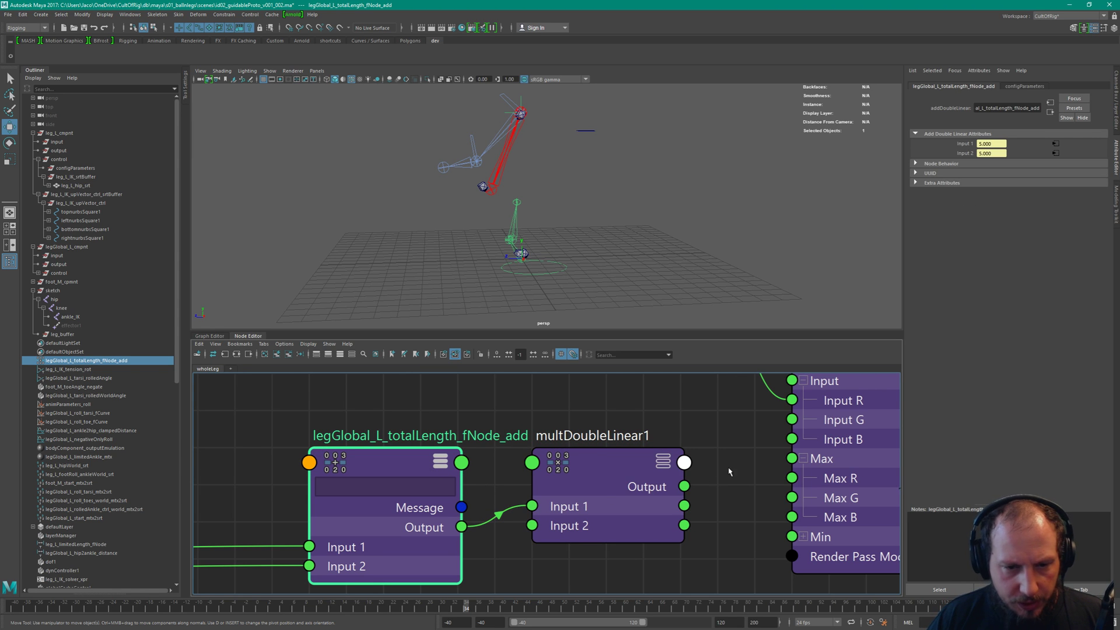
left_click_drag(684, 505, 792, 478)
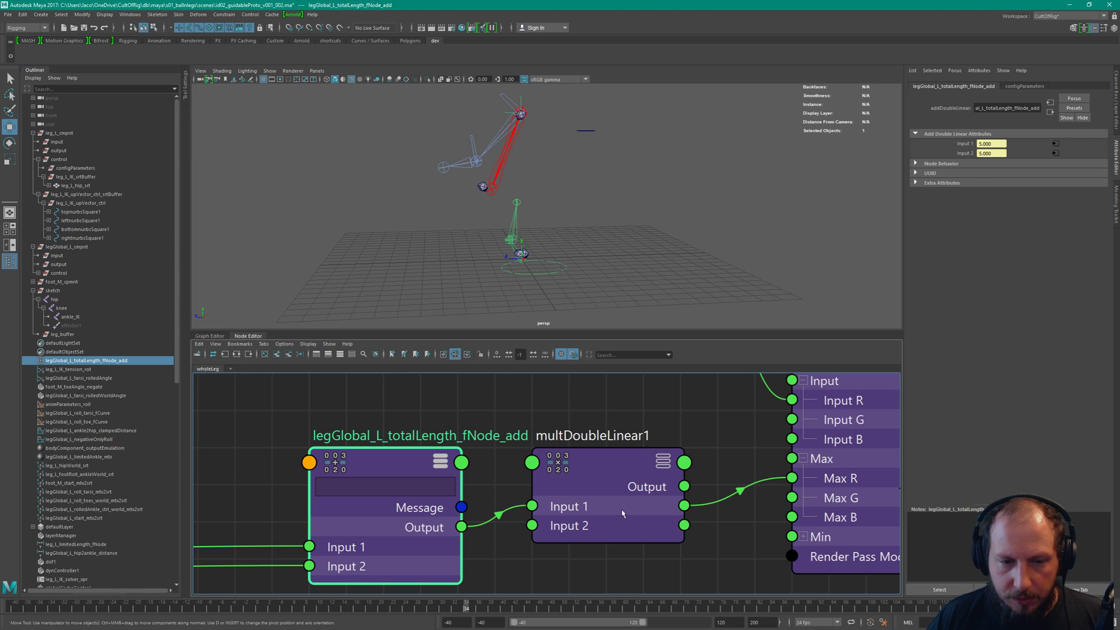
left_click(659, 499)
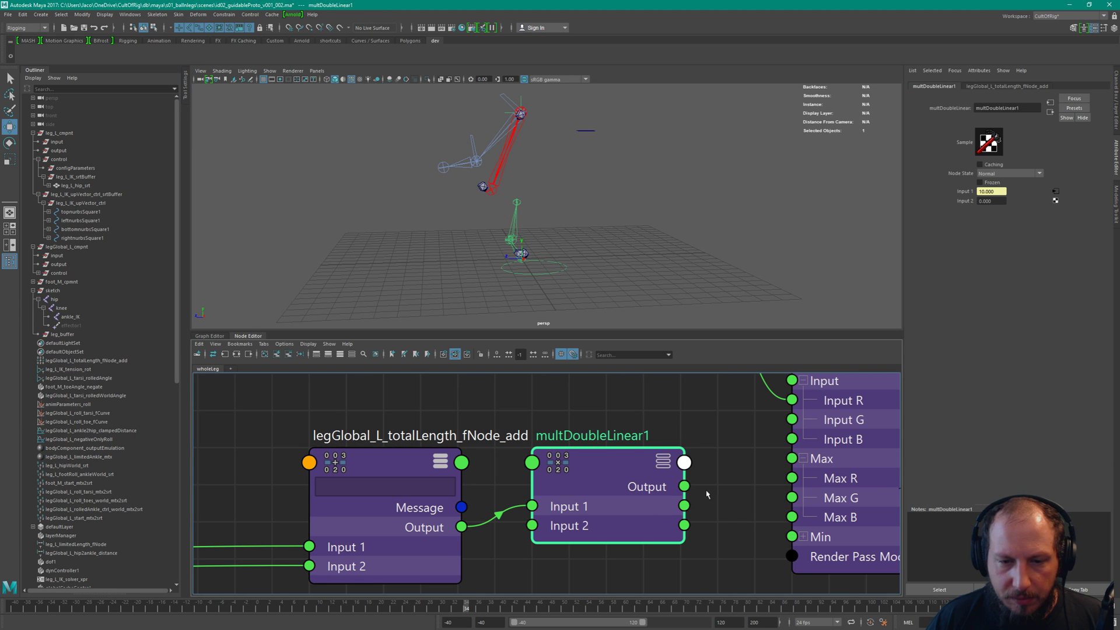
left_click_drag(686, 487, 792, 478)
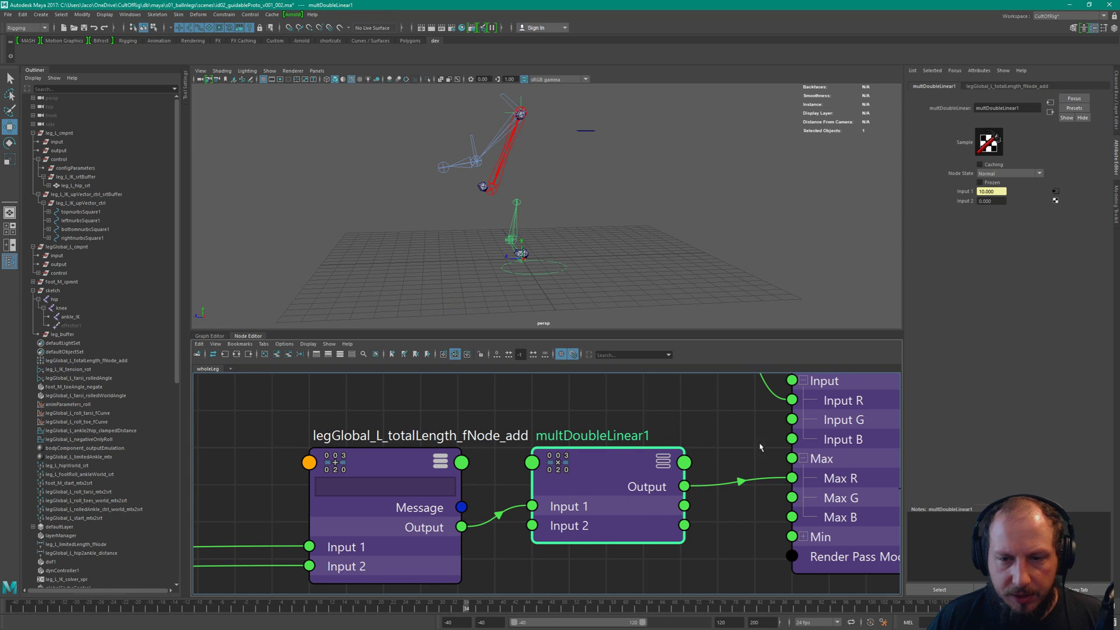
Set Input 2 of multDoubleLinear1 to 0.98
left_click(1003, 201)
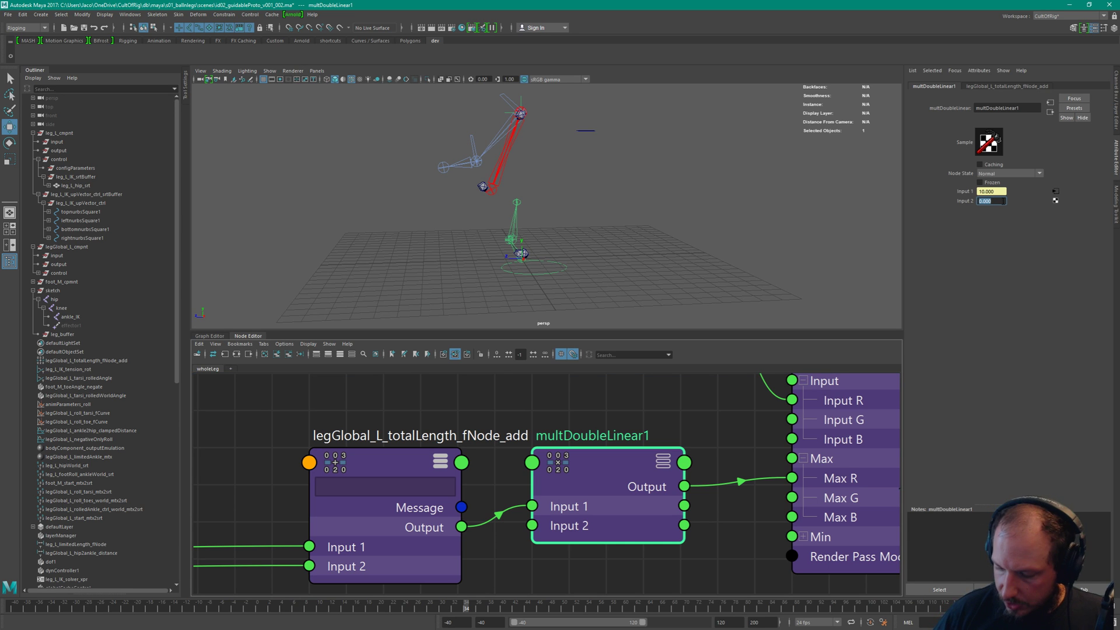
type("0.98")
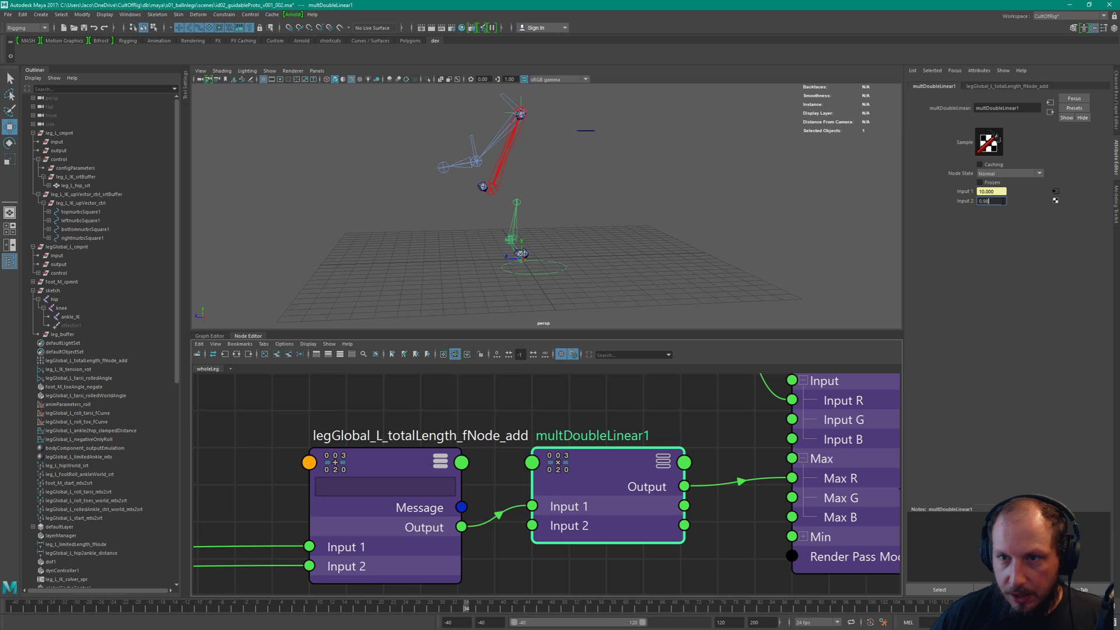
key("Return")
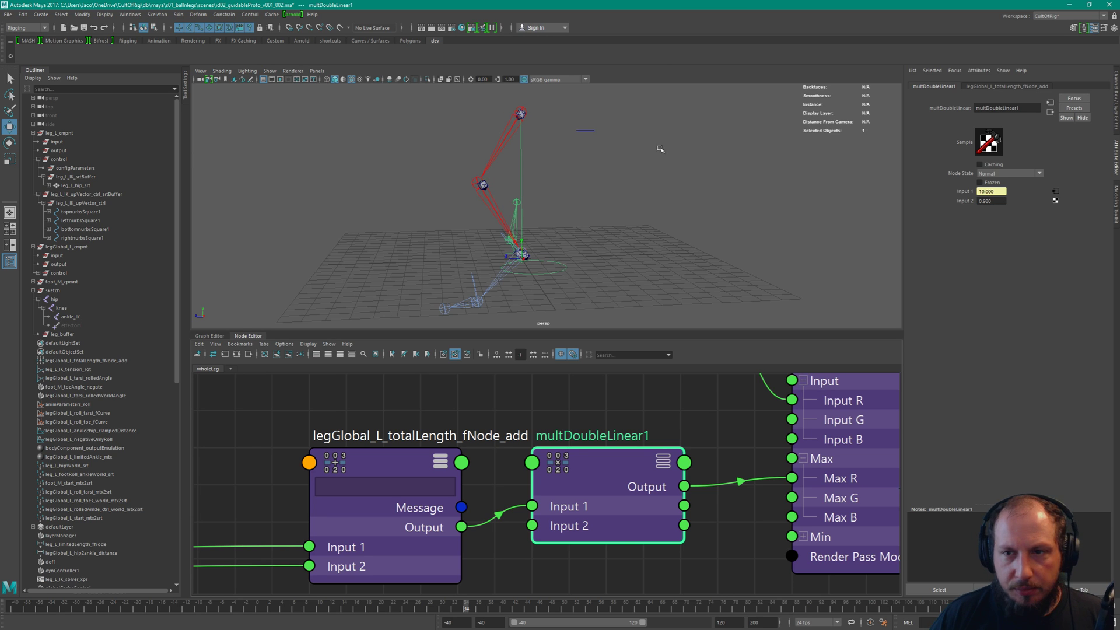
Test the leg's length limit by pulling legGlobal_L_worldAnkle_ctrl far down and raising it again, and reselect multDoubleLinear1
left_click(562, 269)
left_click_drag(544, 278, 534, 300)
left_click_drag(542, 256, 547, 249, "alt")
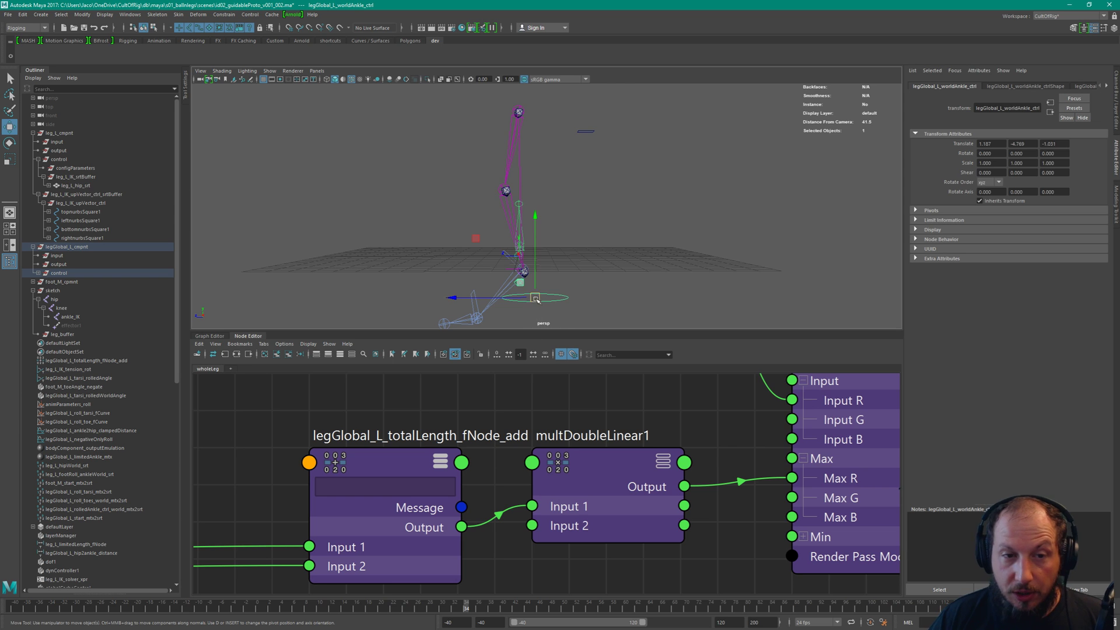
left_click_drag(535, 298, 524, 247)
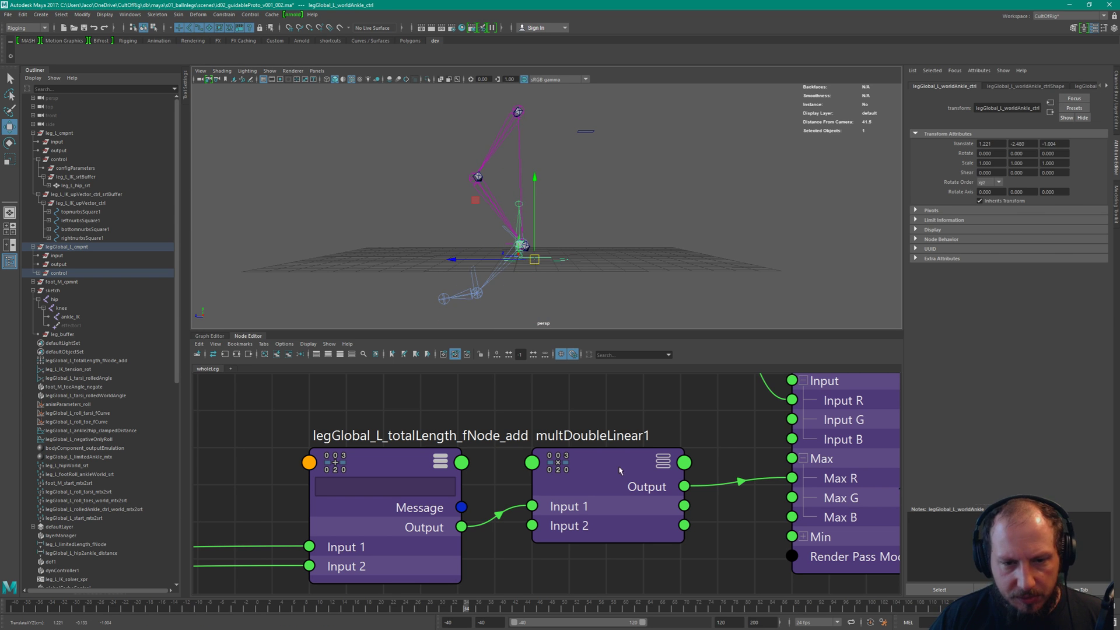
left_click(671, 461)
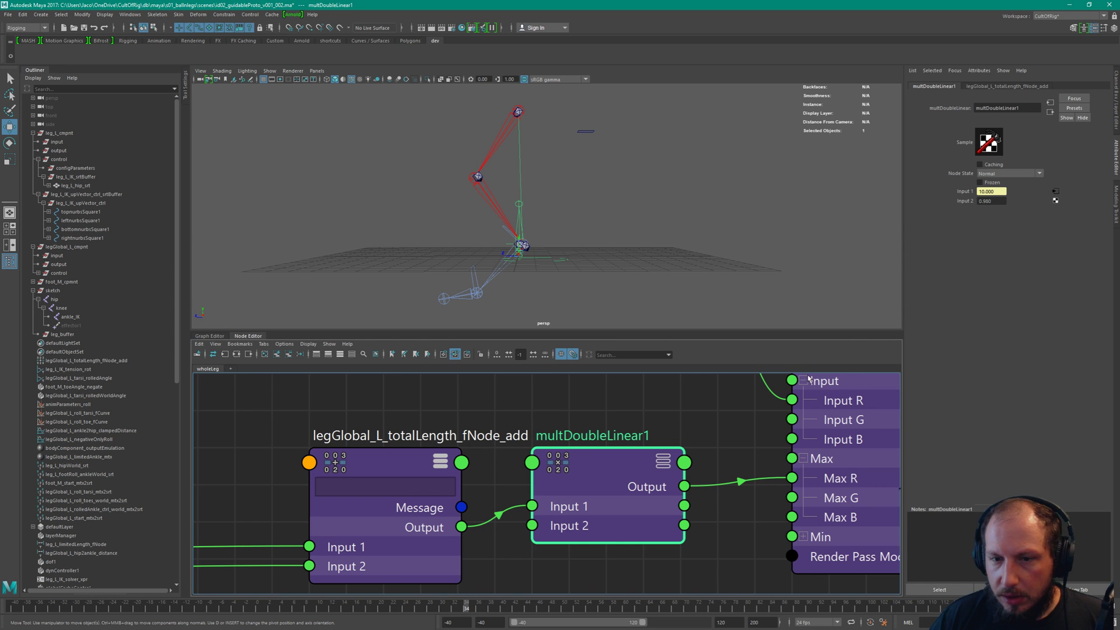
Set Input 2 of multDoubleLinear1 to 0.992
middle_click_drag(809, 379, 528, 451, "alt")
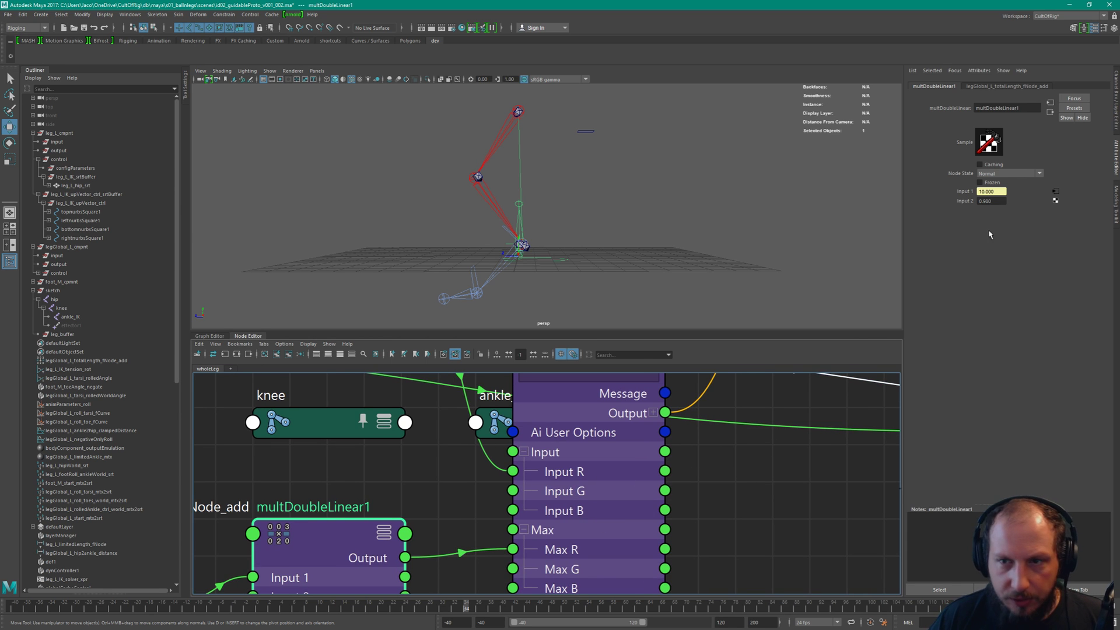
double_click(990, 200)
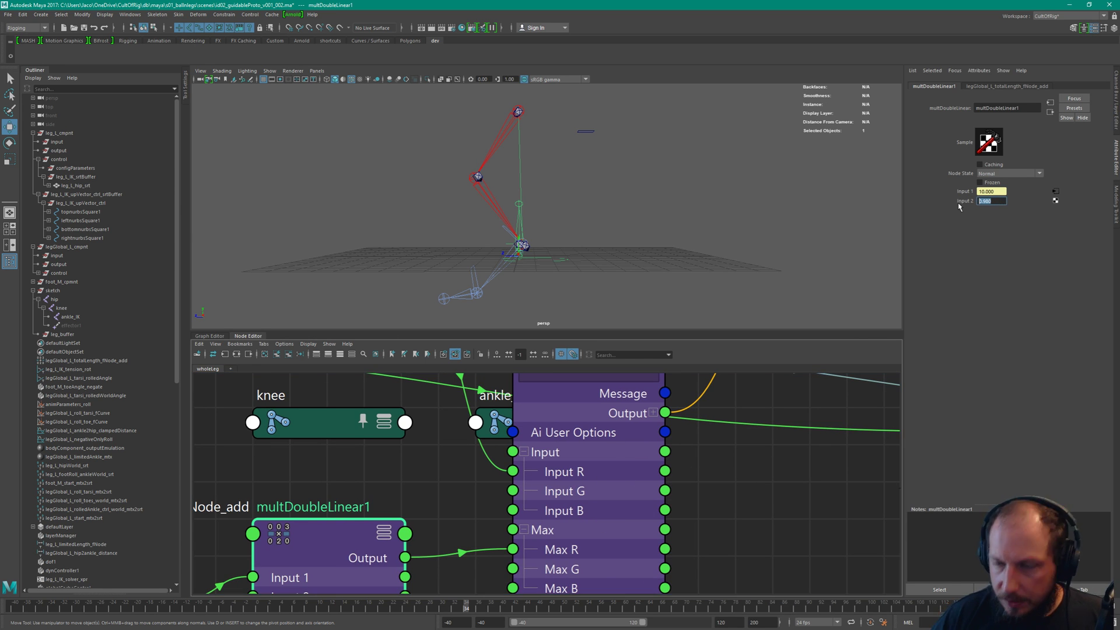
type("0.992")
key("Return")
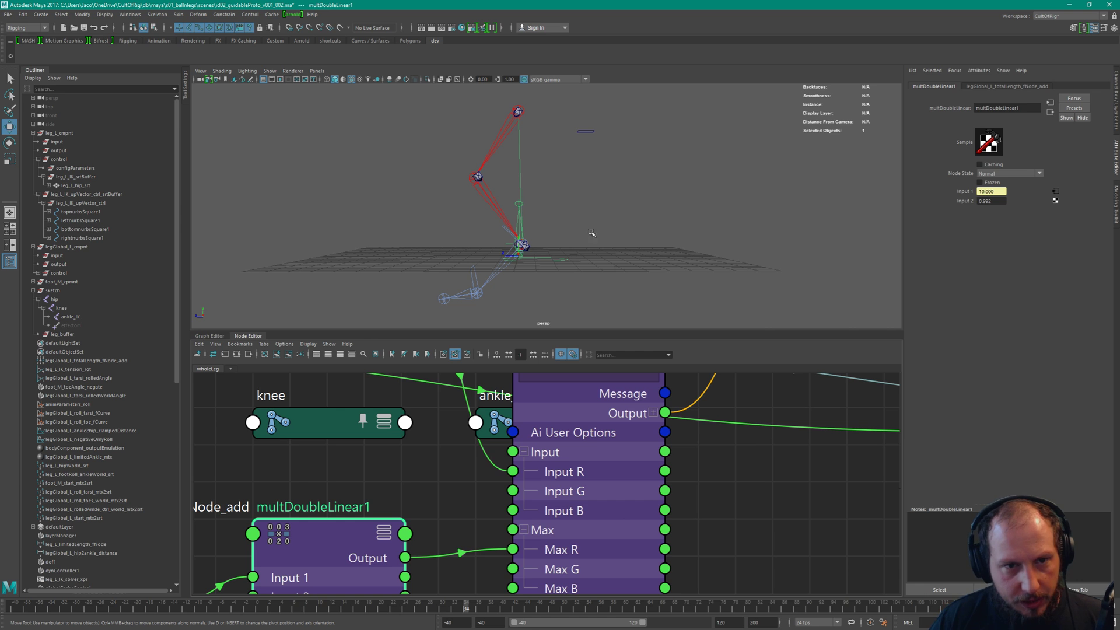
Test the new length limit by pulling legGlobal_L_worldAnkle_ctrl down to a Translate Y of about -4.2
scroll(580, 261, "up", 3)
left_click(592, 288)
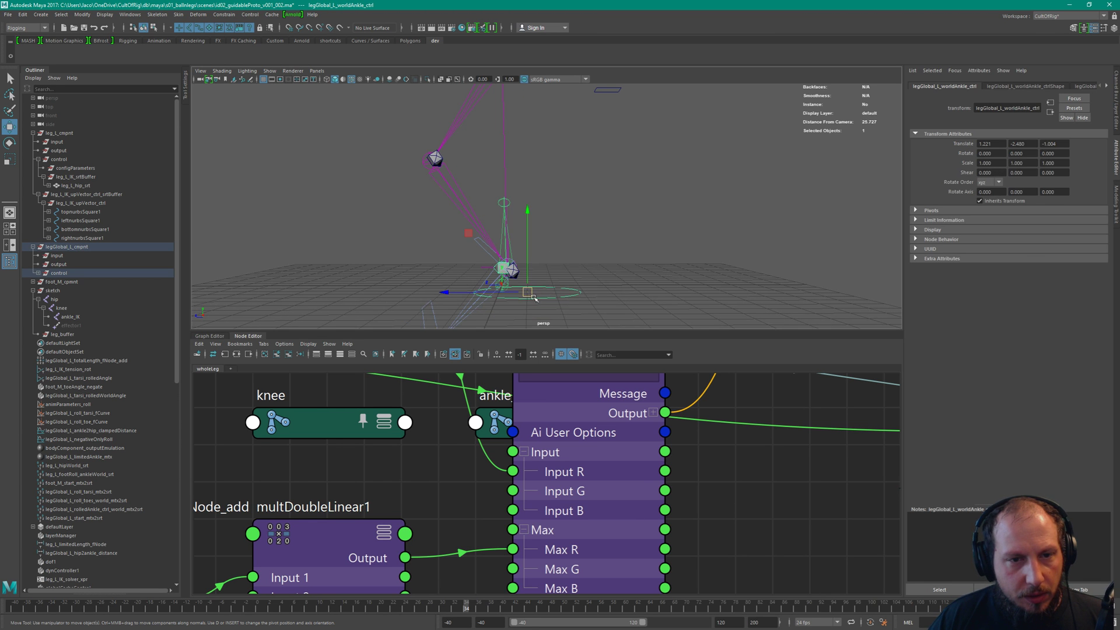
mouse_move(531, 299)
left_mouse_down()
mouse_move(516, 315)
mouse_move(525, 305)
left_mouse_up()
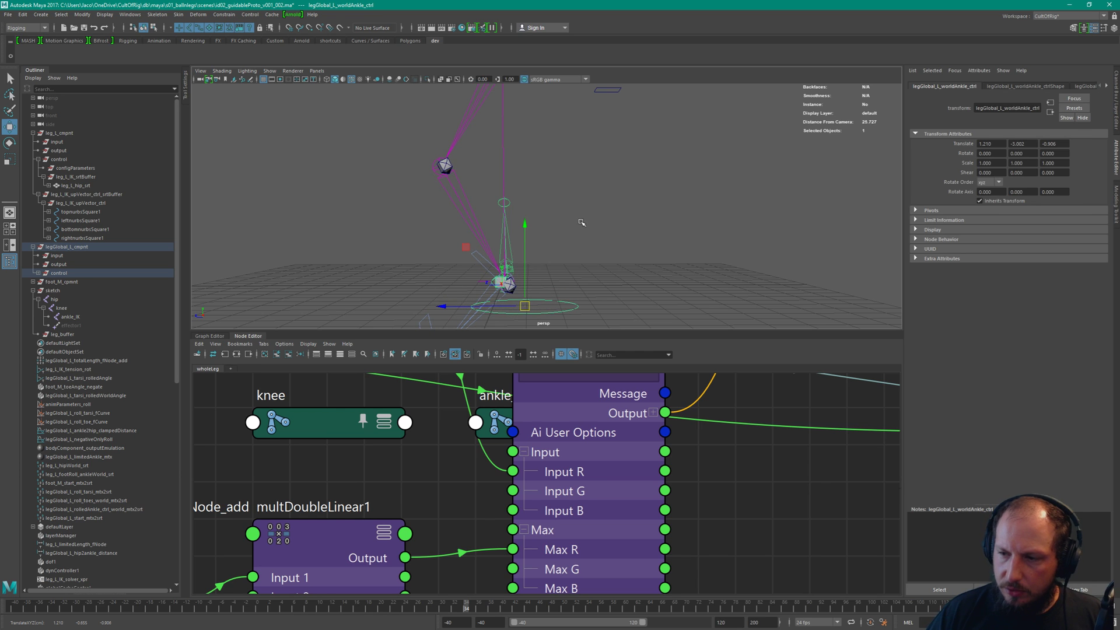
scroll(581, 223, "down", 3)
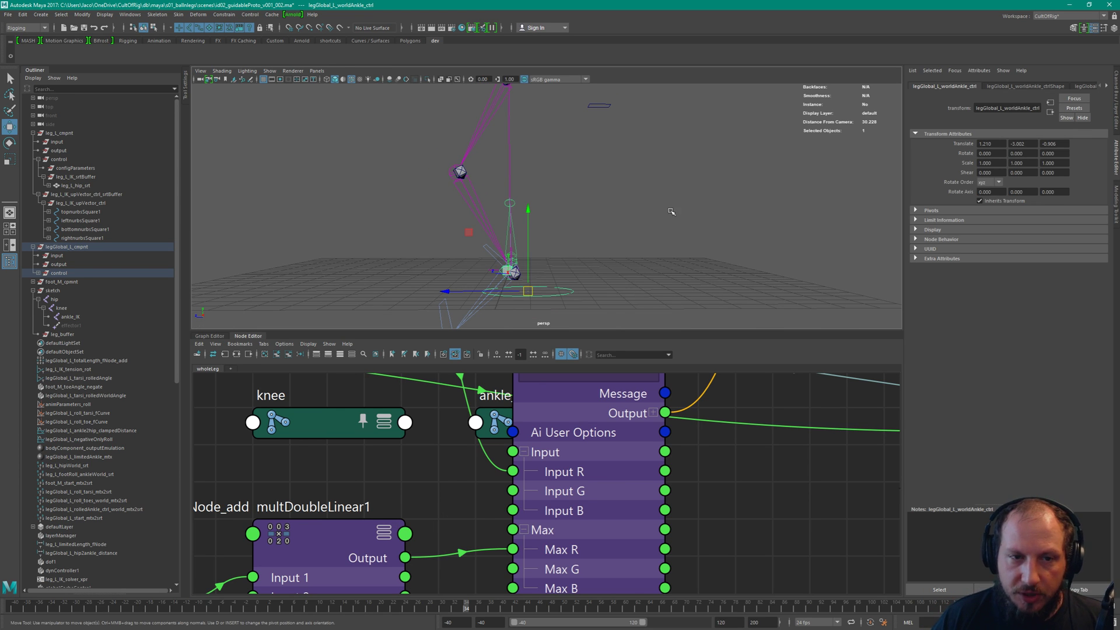
scroll(591, 264, "down", 2)
left_click_drag(532, 278, 535, 302)
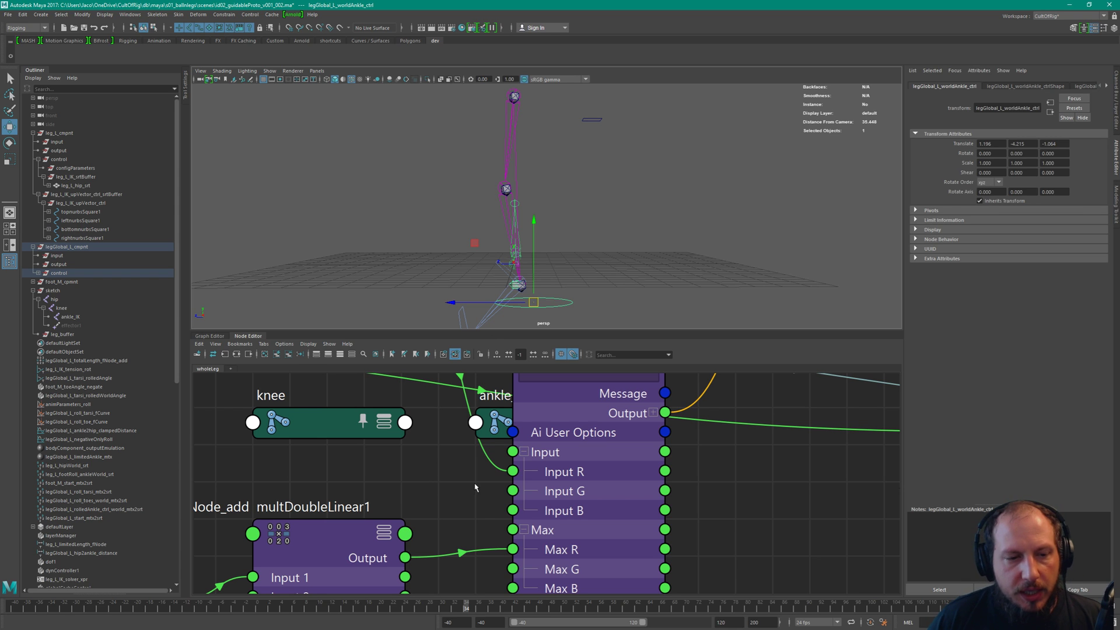
Rename the multDoubleLinear1 node as legGlobal_L_lengthLimit_fNode
left_click(399, 531)
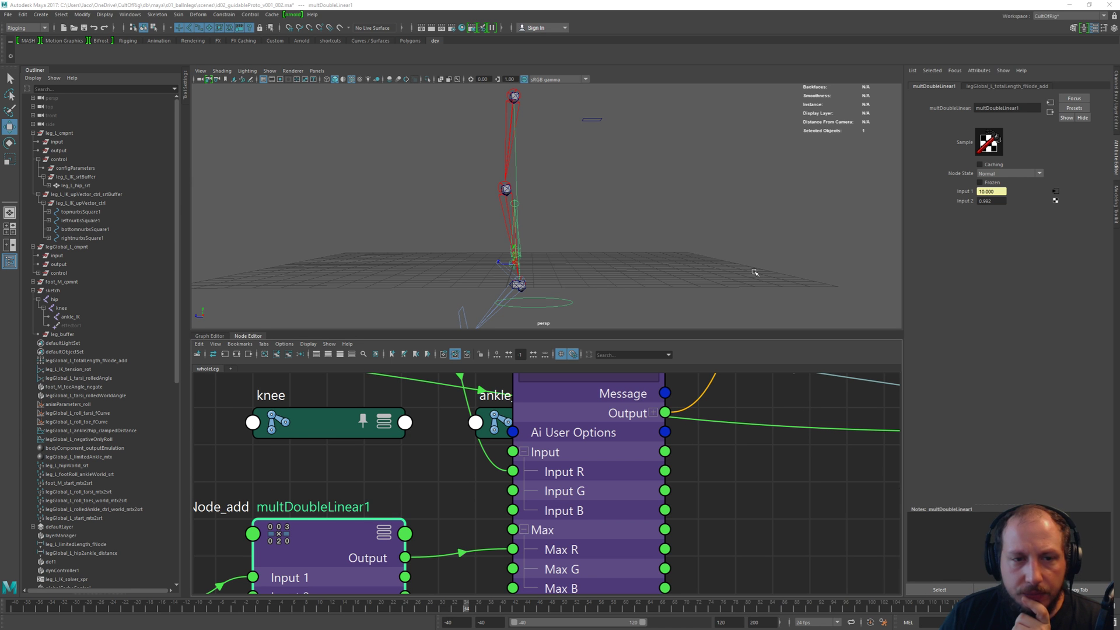
scroll(702, 462, "down", 5)
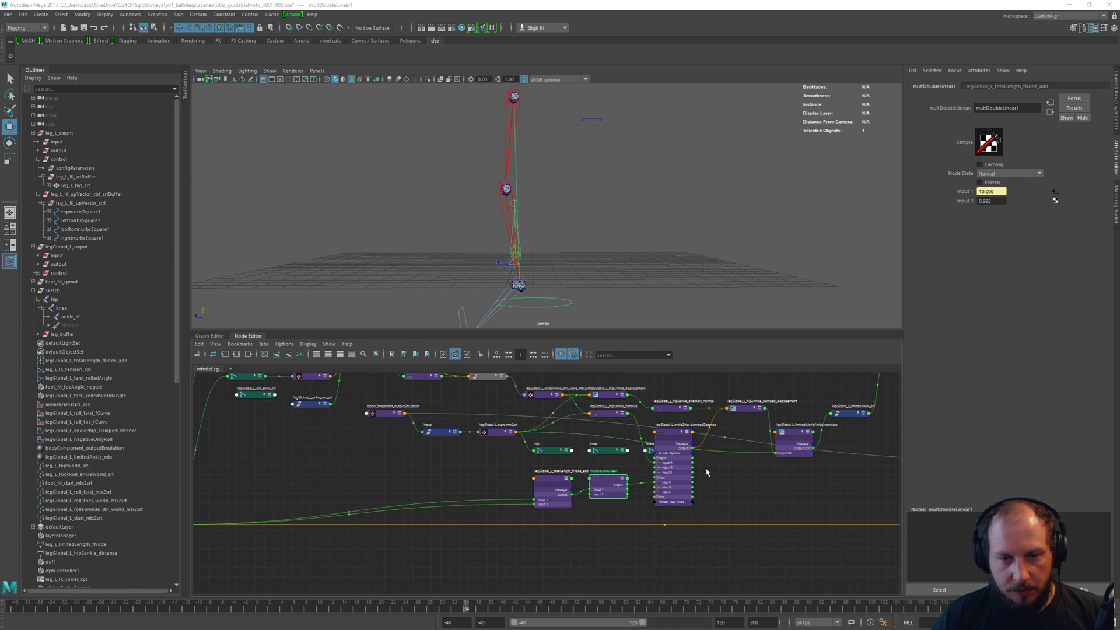
scroll(701, 463, "up", 5)
middle_click_drag(367, 540, 613, 531)
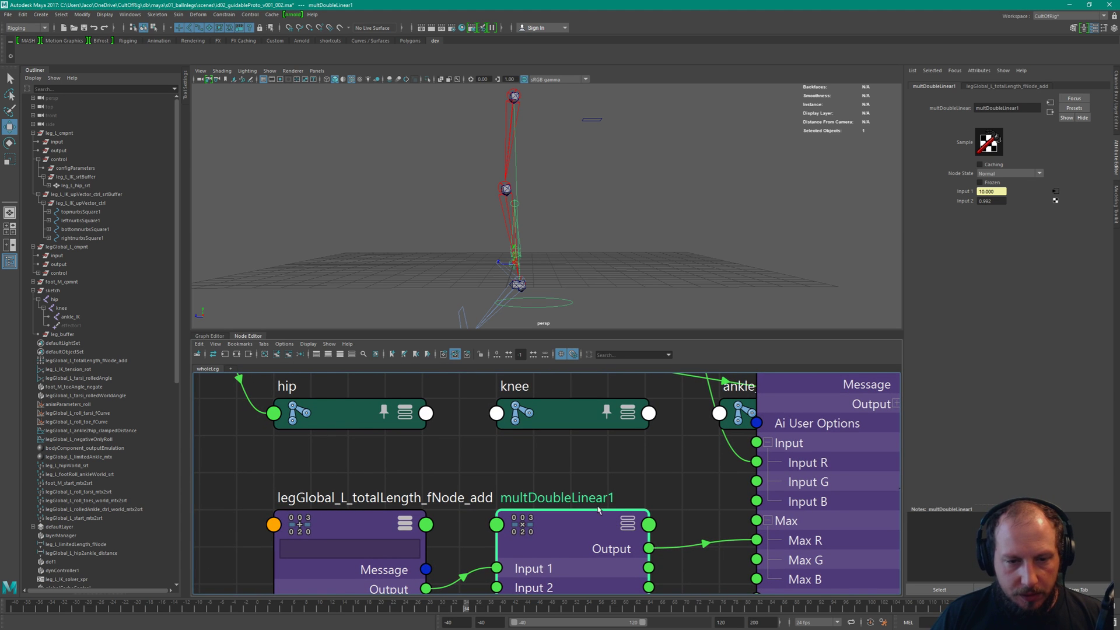
double_click(602, 502)
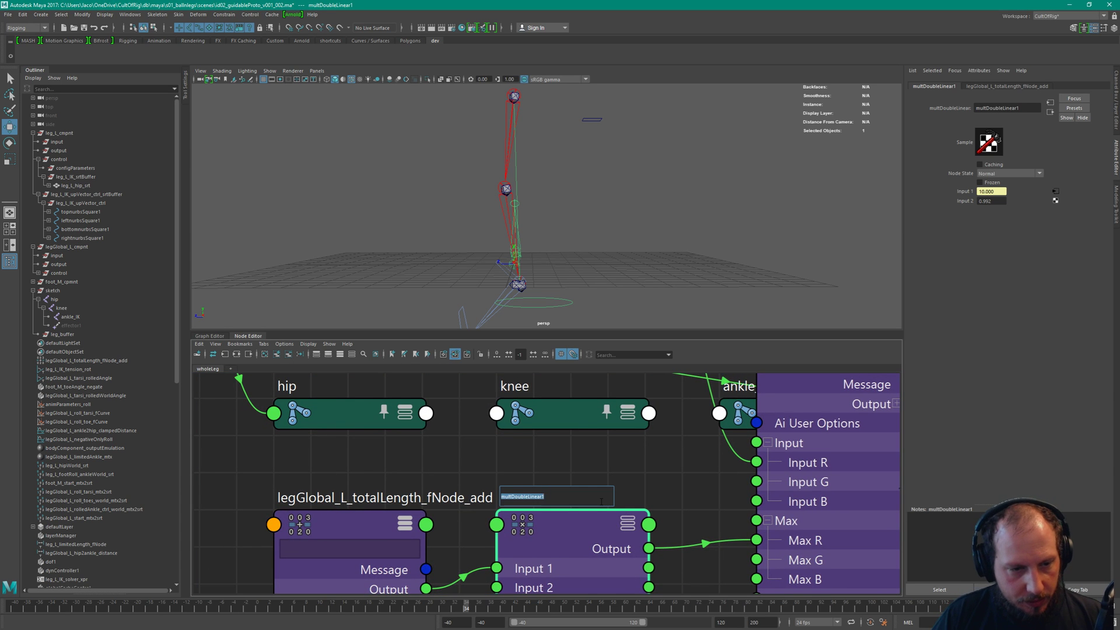
type("leg")
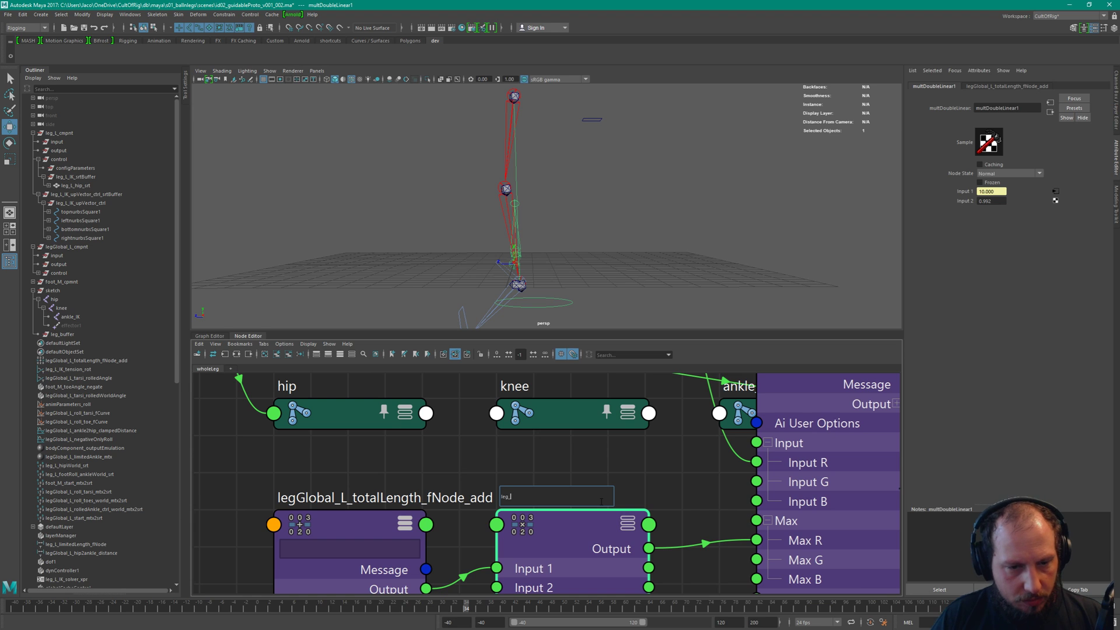
type("Global_L_")
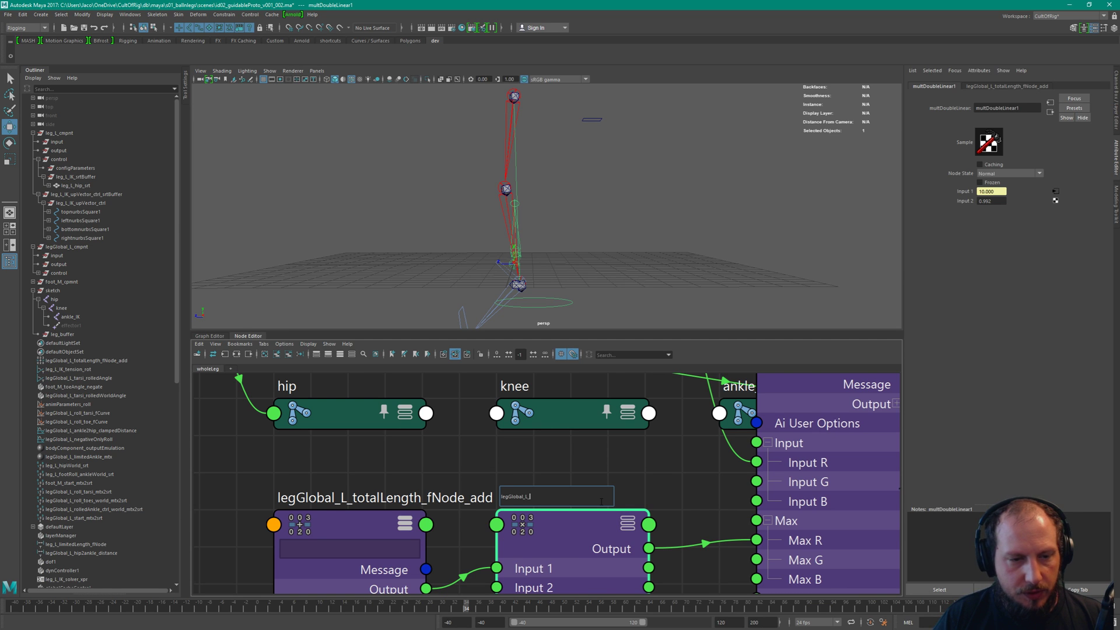
type("leng")
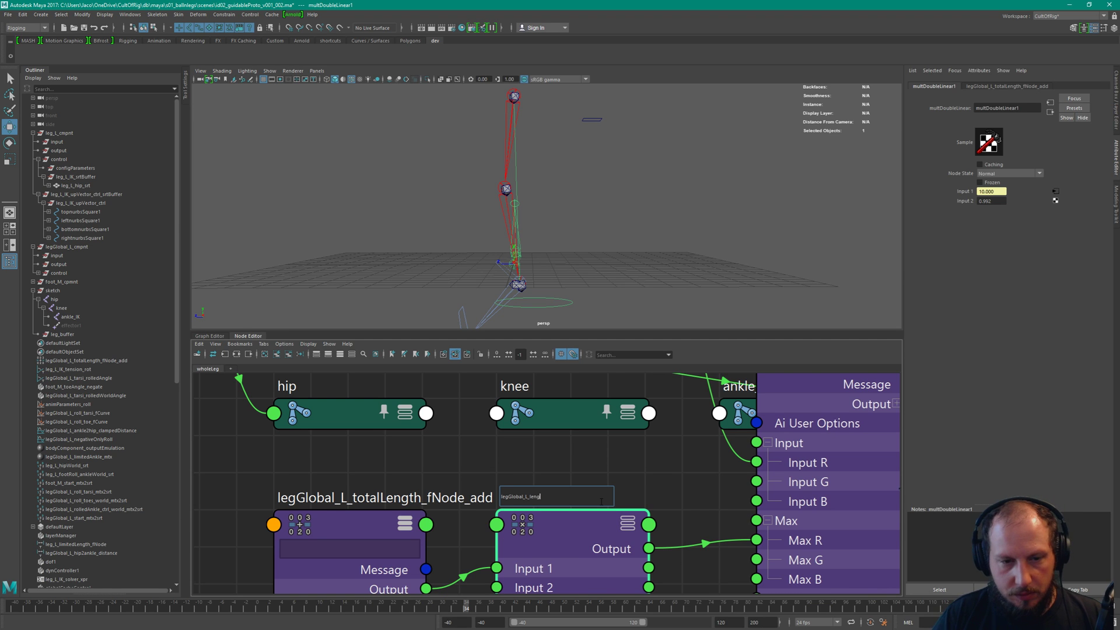
type("thLimit_fN")
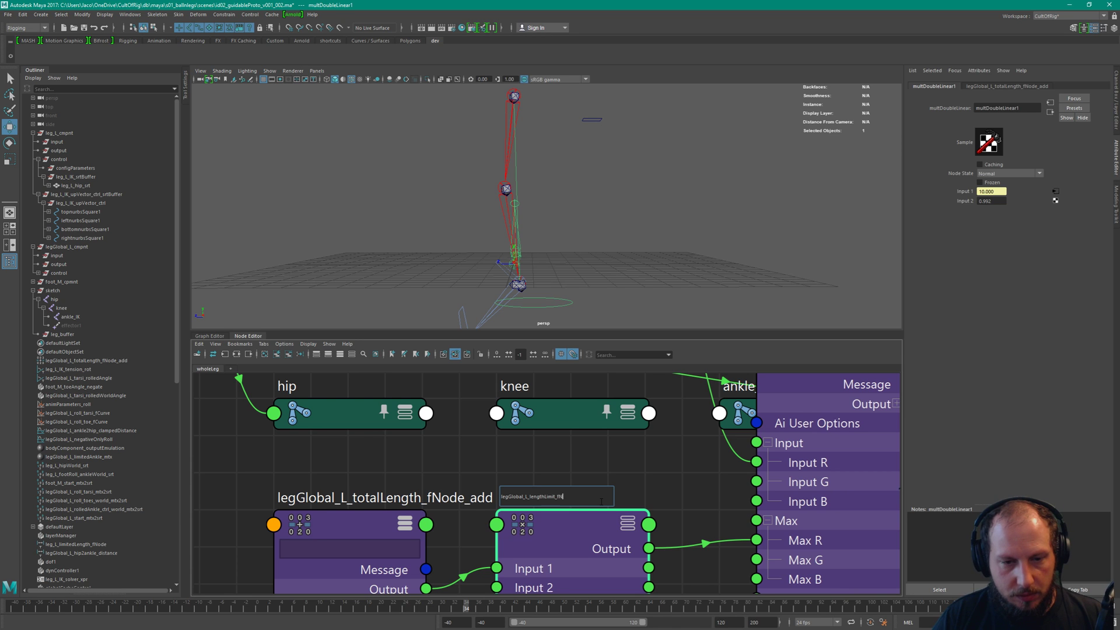
type("ode")
key("Return")
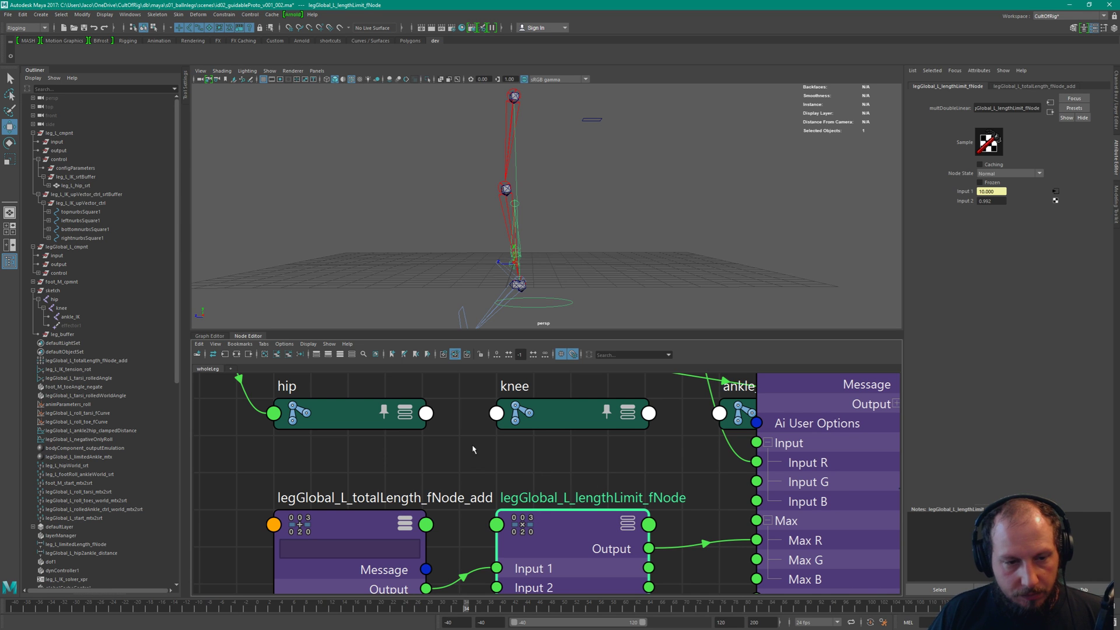
Raise legGlobal_L_worldAnkle_ctrl to a Translate Y of about -3.5 so the knee bends, and frame the length limit nodes
left_click(551, 290)
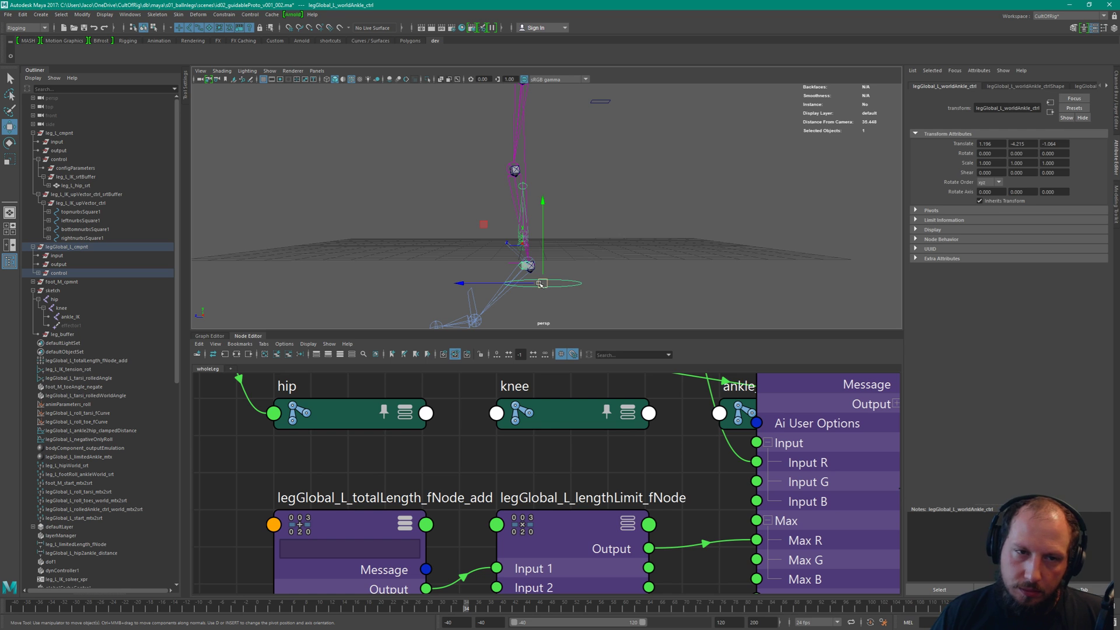
mouse_move(542, 284)
left_mouse_down()
mouse_move(530, 257)
mouse_move(541, 282)
left_mouse_up()
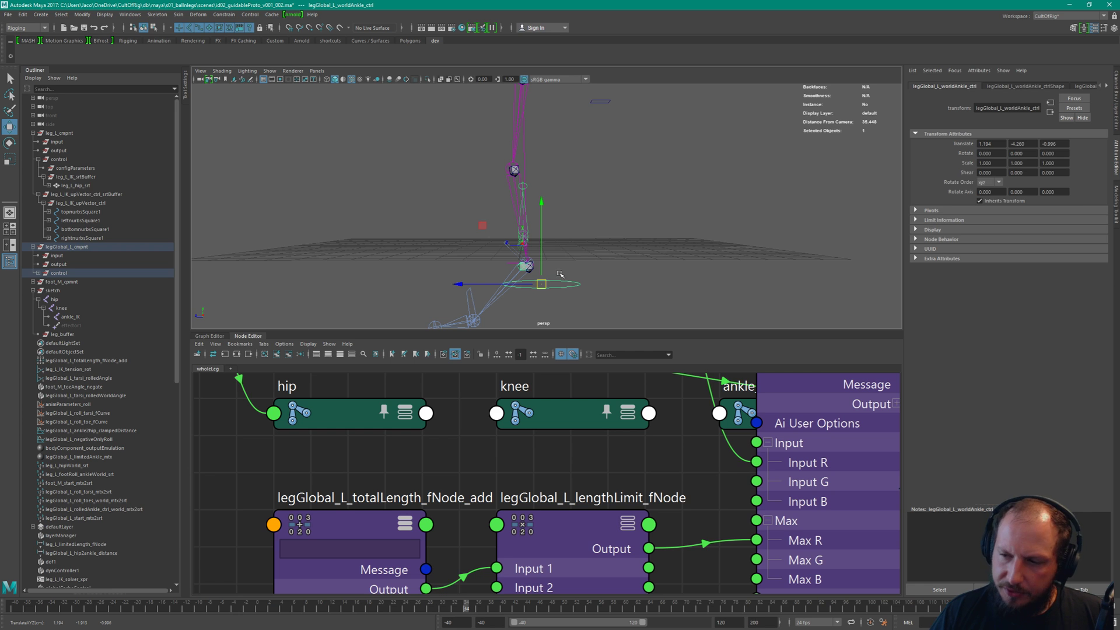
mouse_move(542, 284)
left_mouse_down()
mouse_move(539, 231)
mouse_move(527, 271)
left_mouse_up()
middle_click_drag(468, 529, 433, 467)
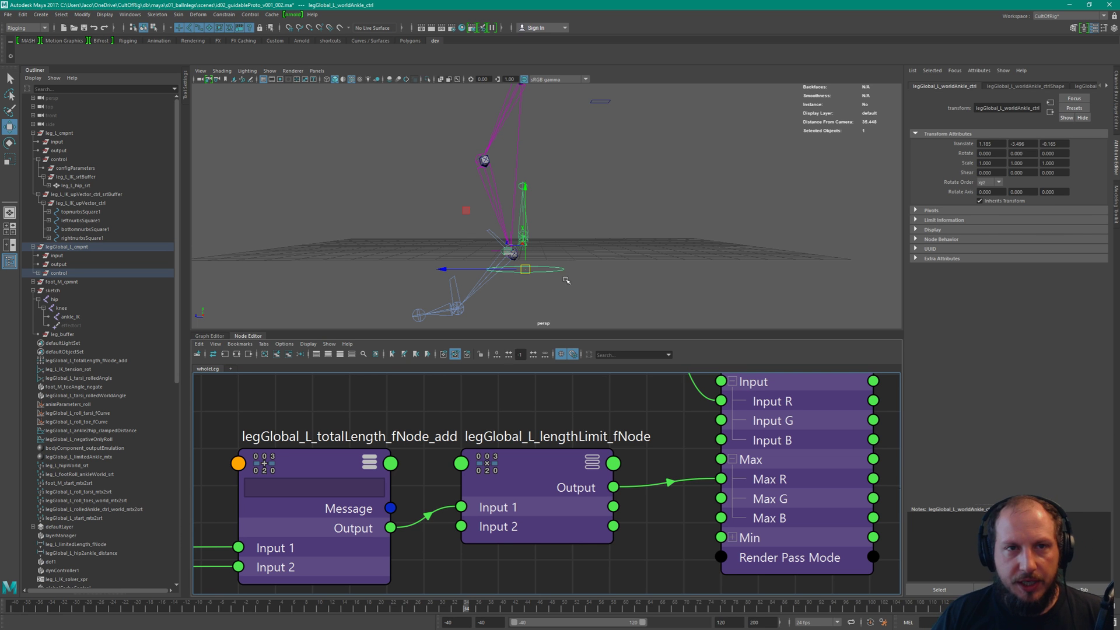
Switch to the Desmos graph to check the law-of-cosines curve, and return to Maya
key("super+Tab")
left_click(771, 235)
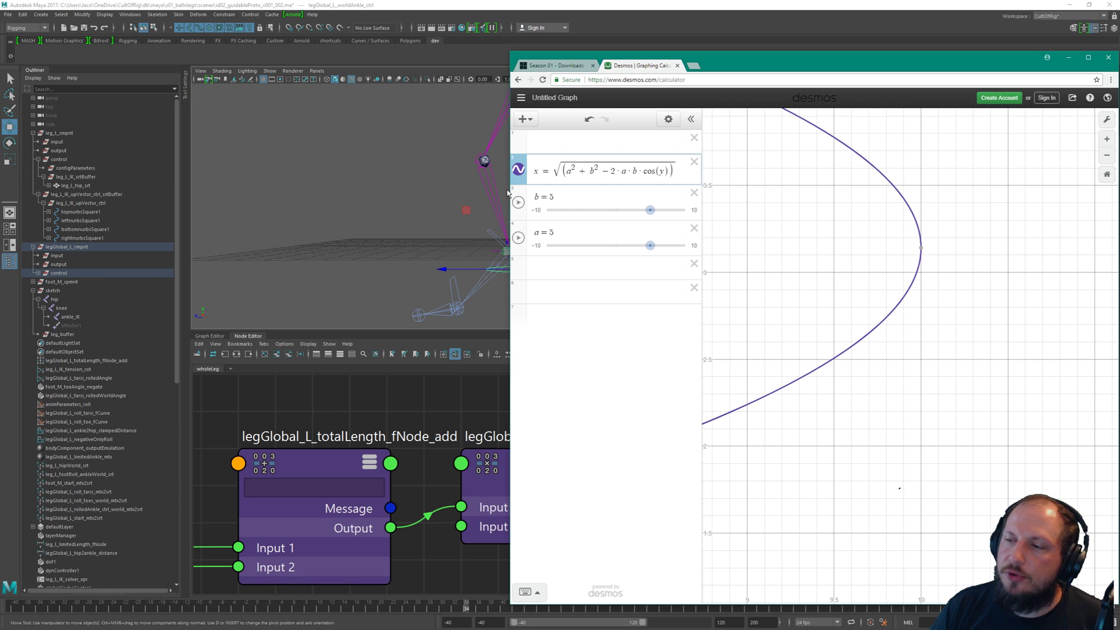
left_click(715, 24)
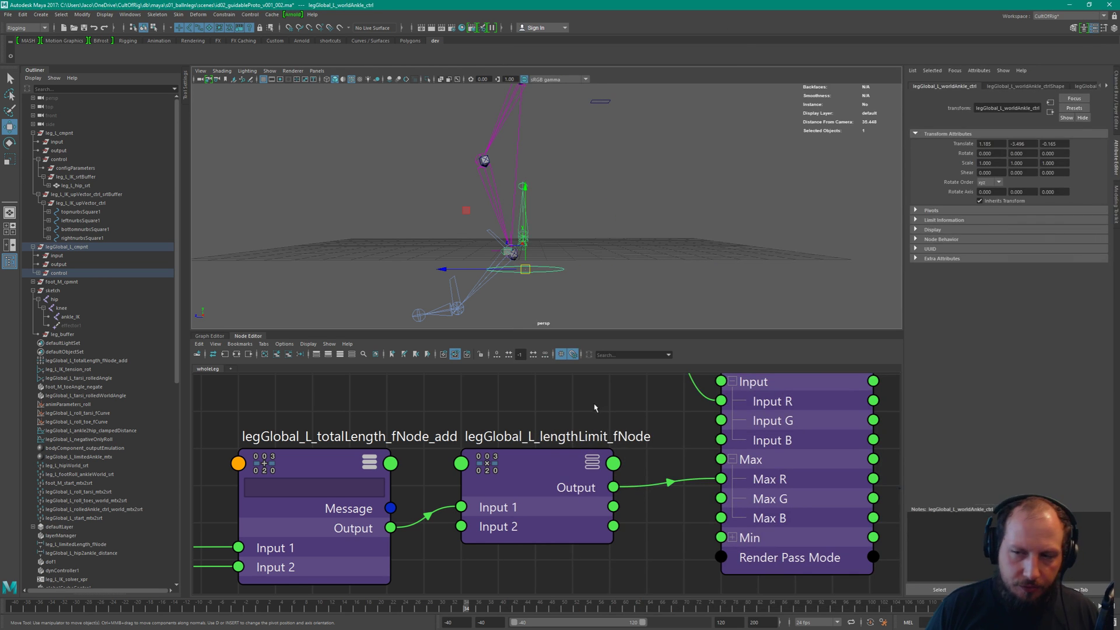
Examine the leg_L IK nodes in the wholeLeg graph, selecting the solver, control and buffer group and clearing the selection
right_click_drag(635, 435, 362, 379, "alt")
right_click_drag(770, 472, 740, 467, "alt")
middle_click_drag(741, 466, 210, 554, "alt")
middle_click_drag(747, 424, 650, 390, "alt")
left_click_drag(541, 442, 817, 523)
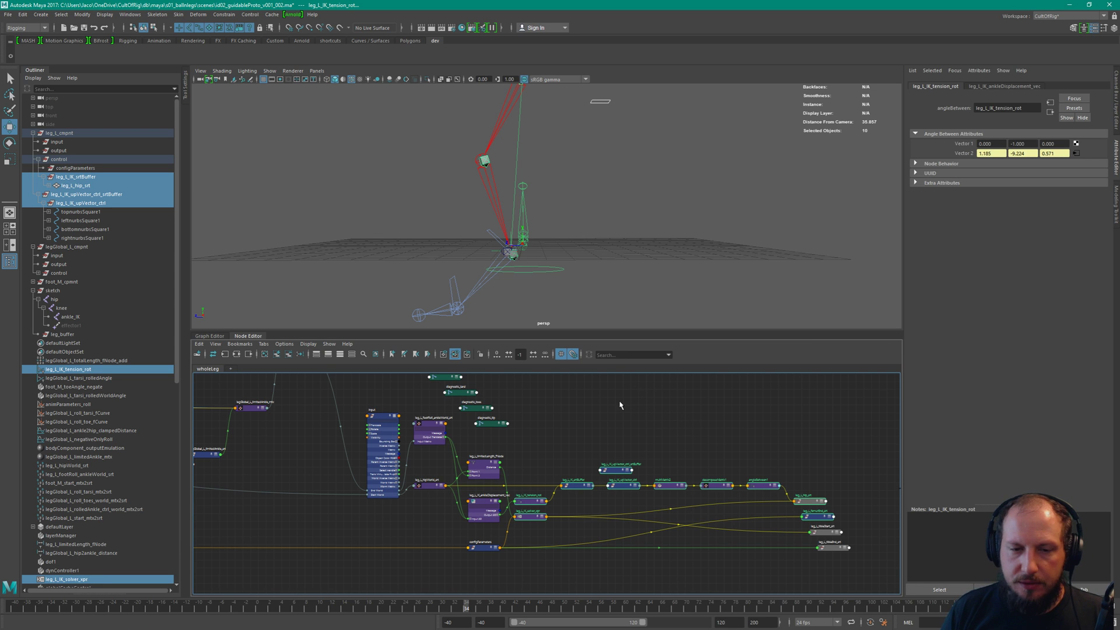
left_click(687, 457)
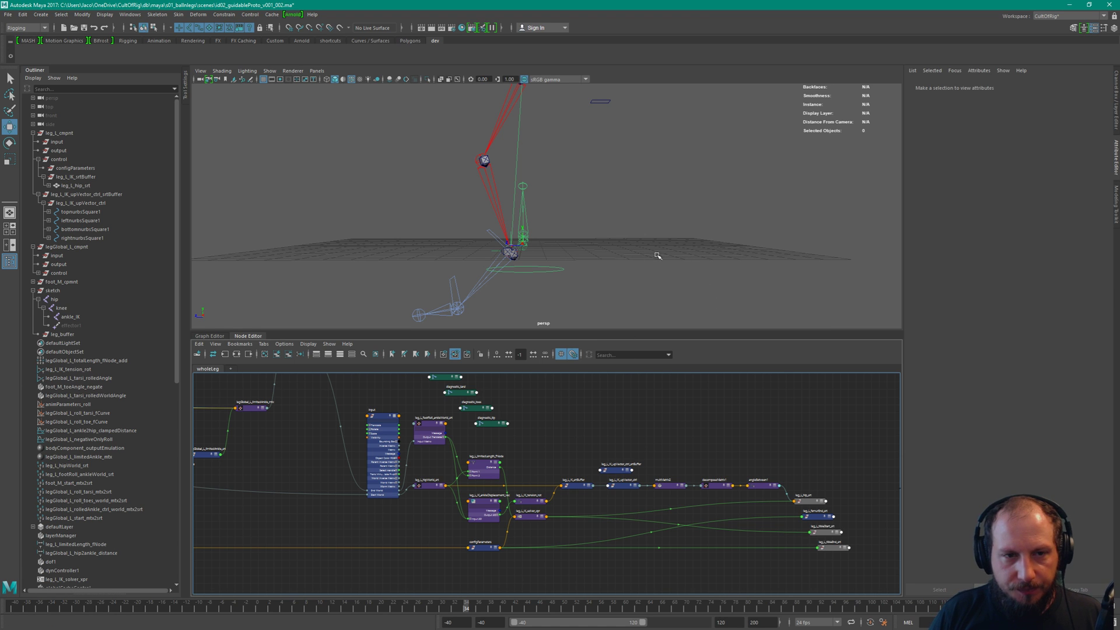
Switch to Desmos and examine the law-of-cosines curve around its peak and across its wider range down to the x axis
key("alt+Tab")
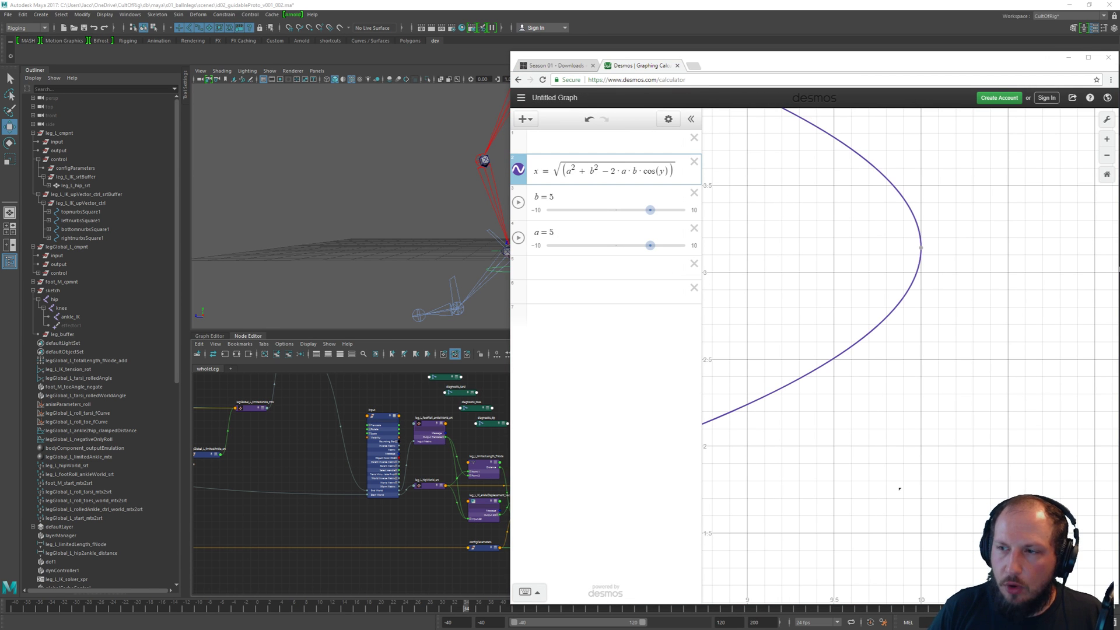
left_click(859, 66)
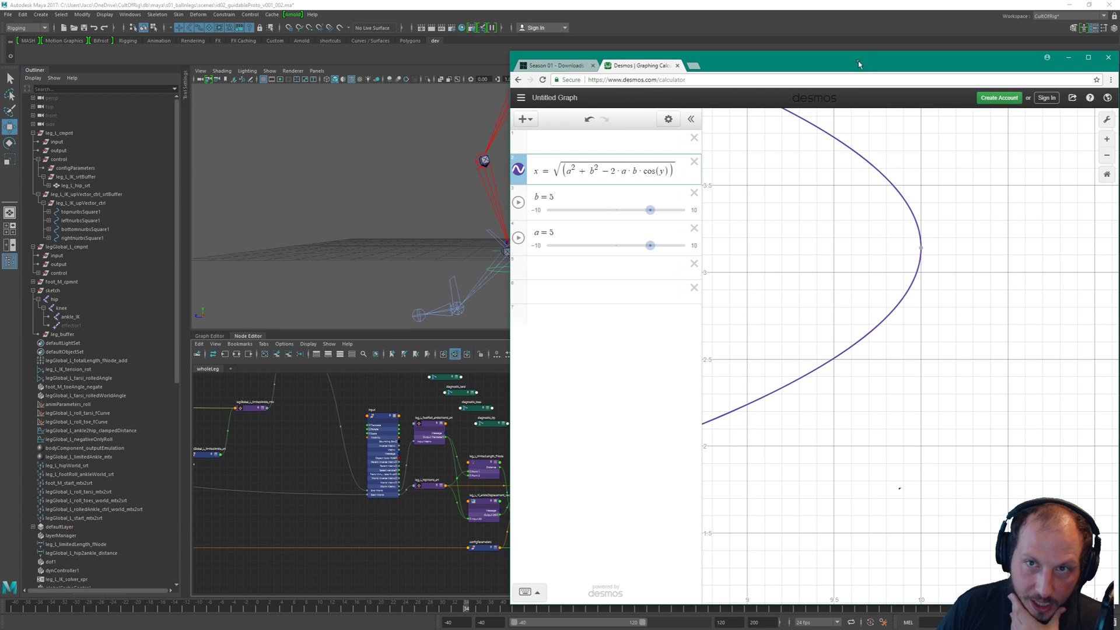
left_click(836, 89)
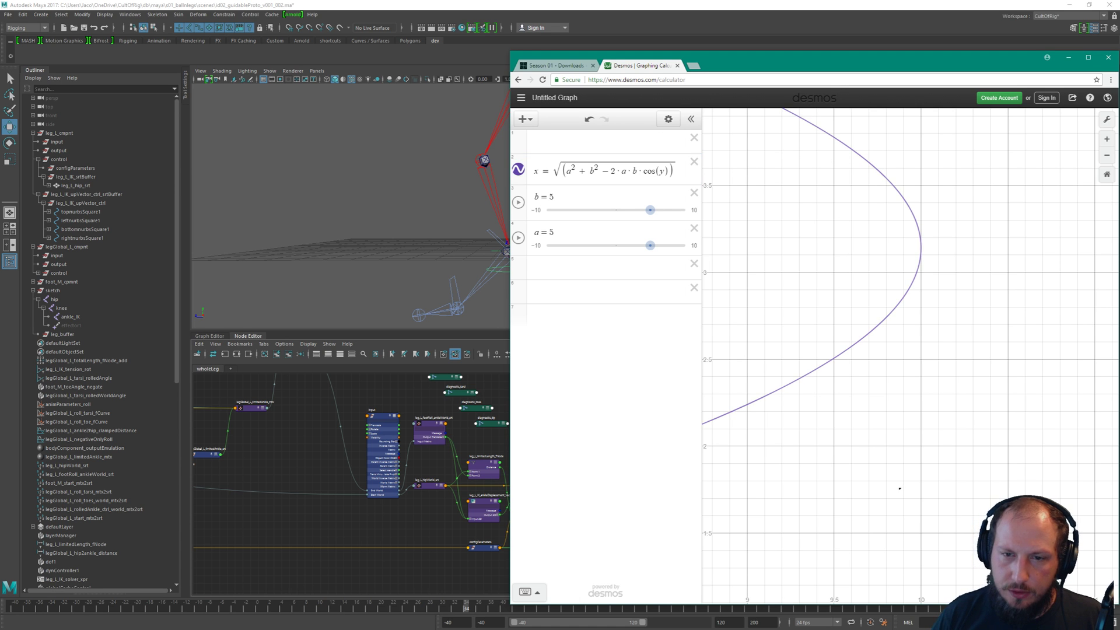
left_click_drag(705, 415, 789, 396)
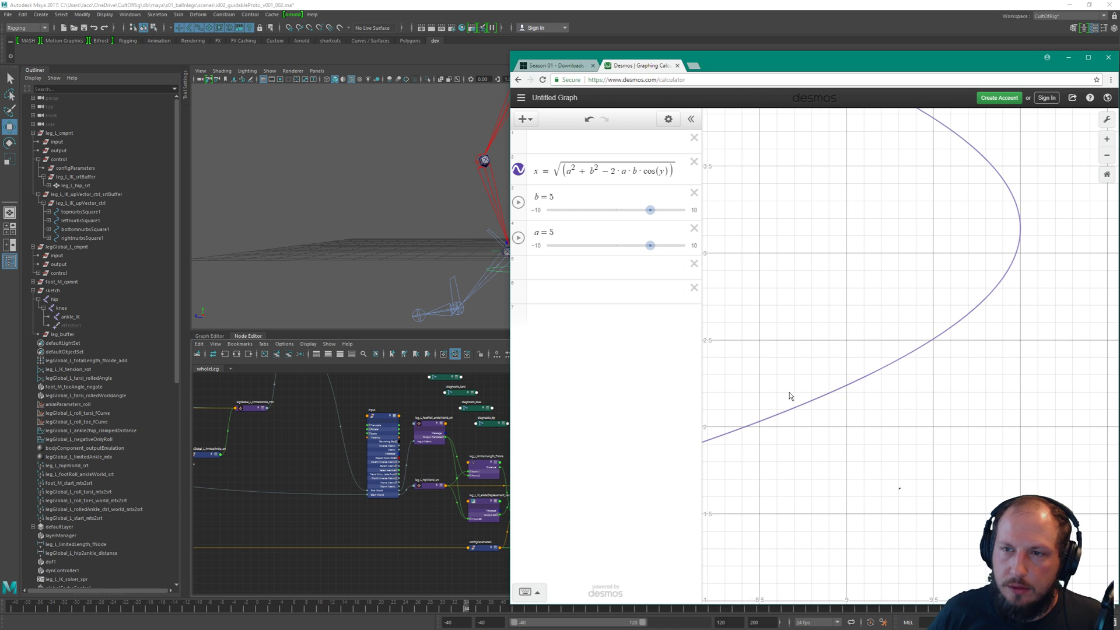
scroll(807, 385, "down", 5)
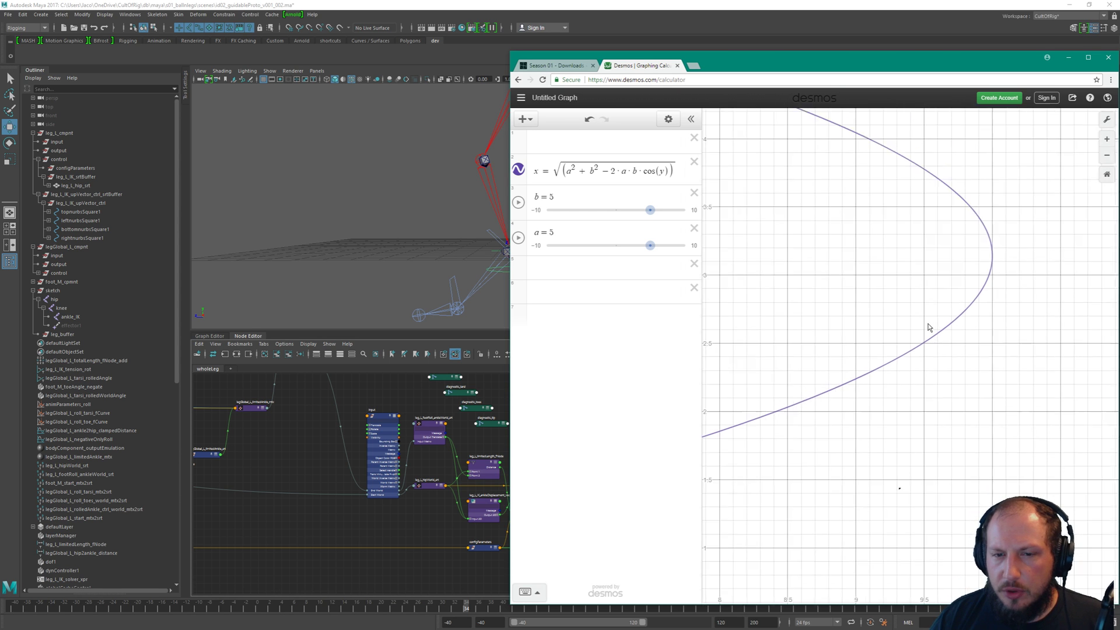
scroll(928, 322, "down", 3)
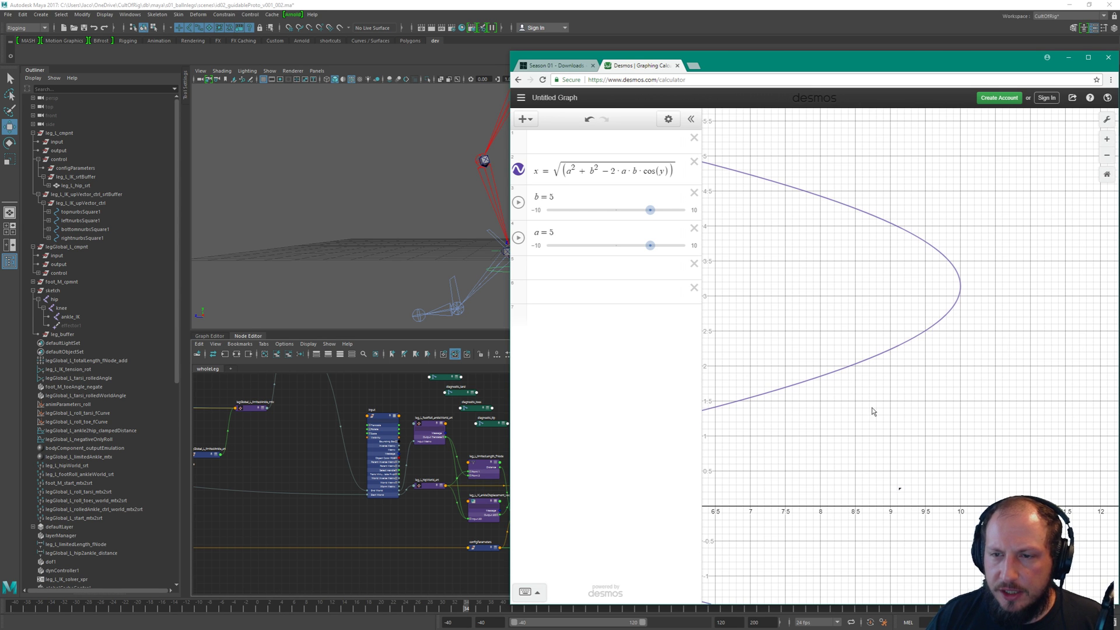
scroll(980, 364, "down", 4)
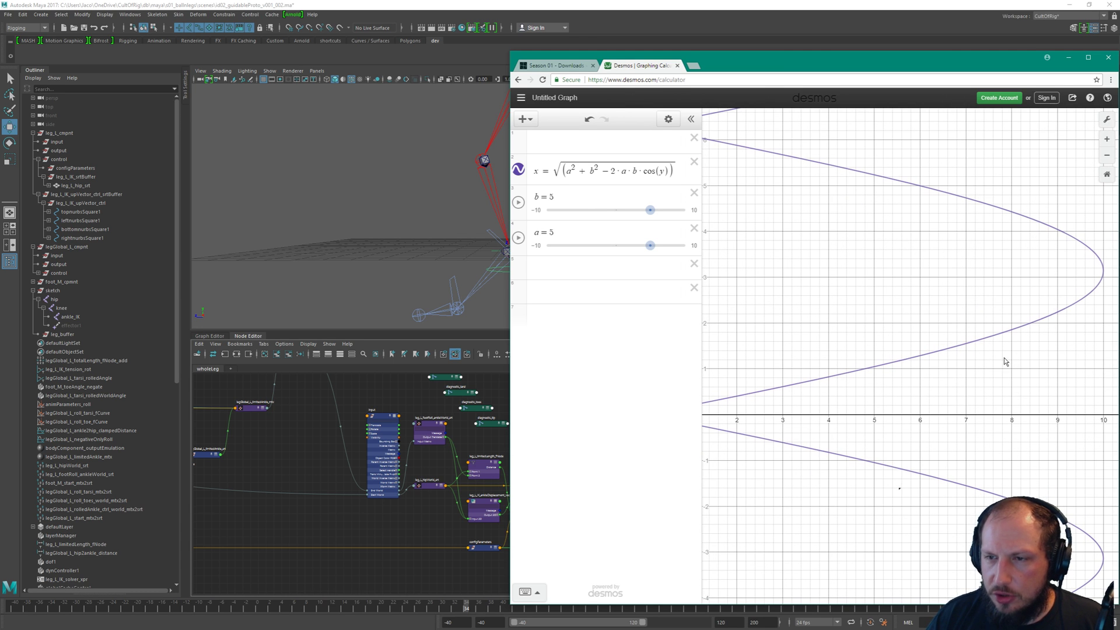
Widen the Desmos window and set the b slider to 3.7 to compare the curve with unequal segment lengths
left_click_drag(510, 350, 324, 326)
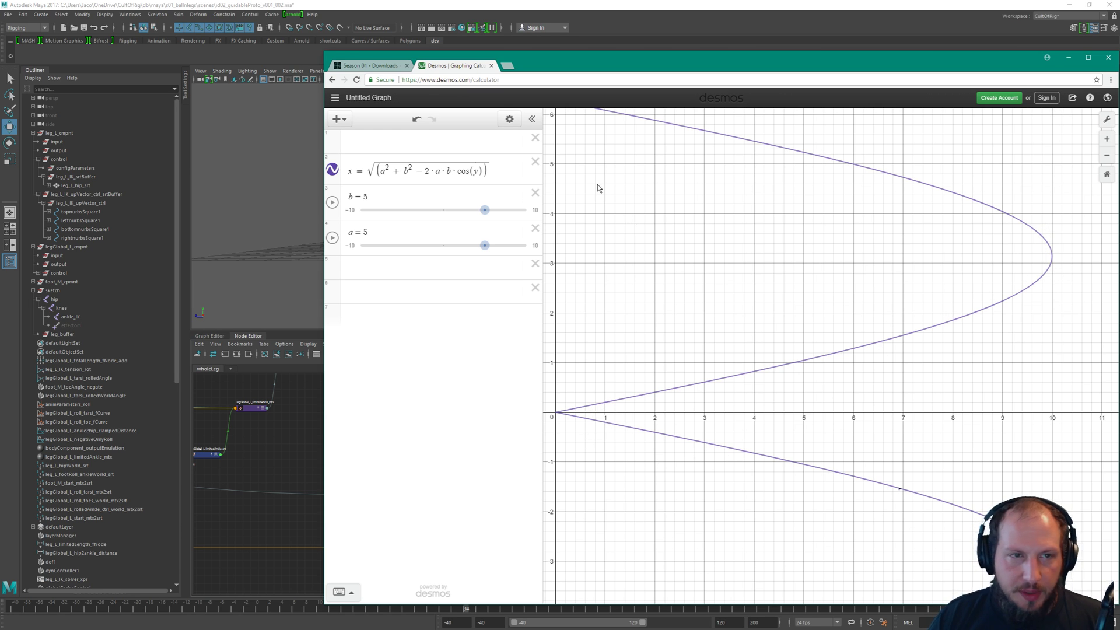
left_click_drag(483, 212, 474, 211)
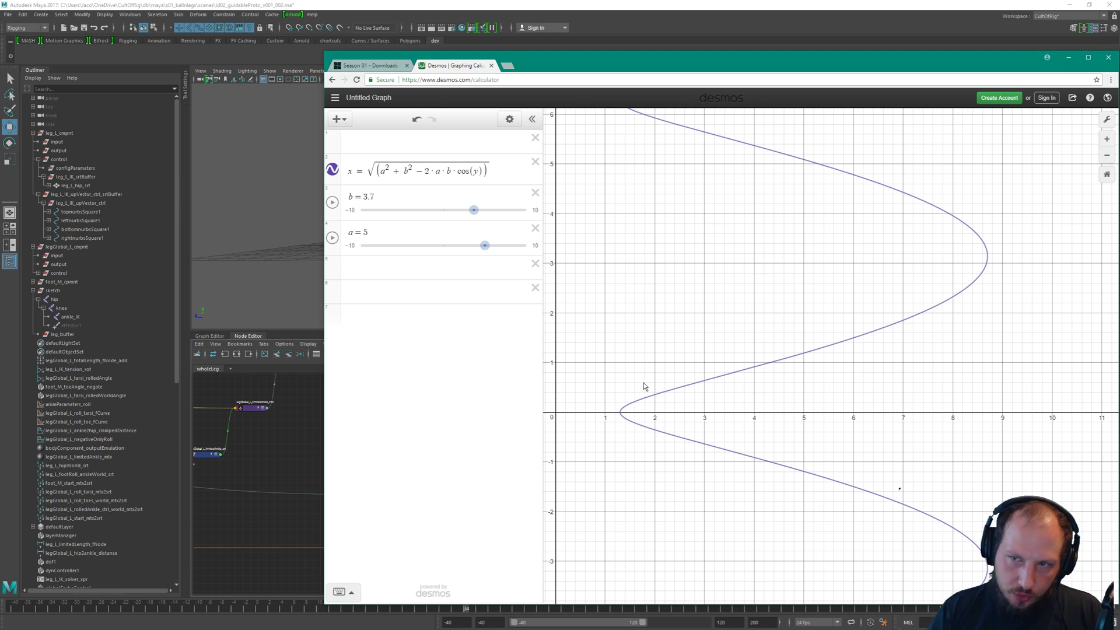
left_click_drag(631, 449, 663, 483)
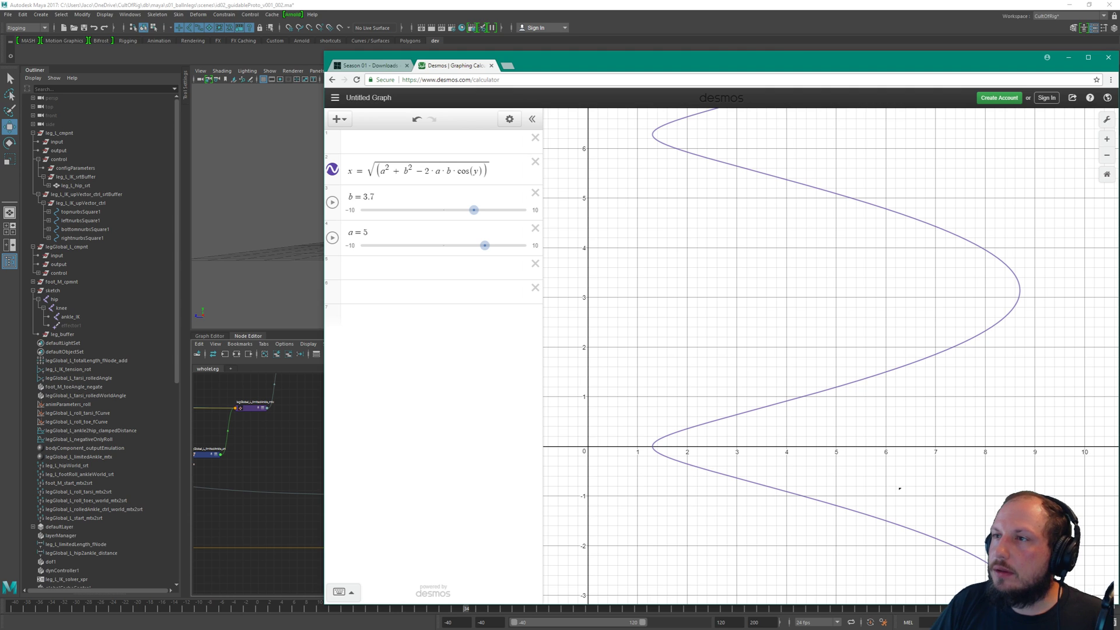
Switch to Mischief and sketch a green diagonal line between two end ticks, with an arc on each side and a circle on the upper arc
key("alt+Tab")
left_click_drag(743, 312, 570, 322)
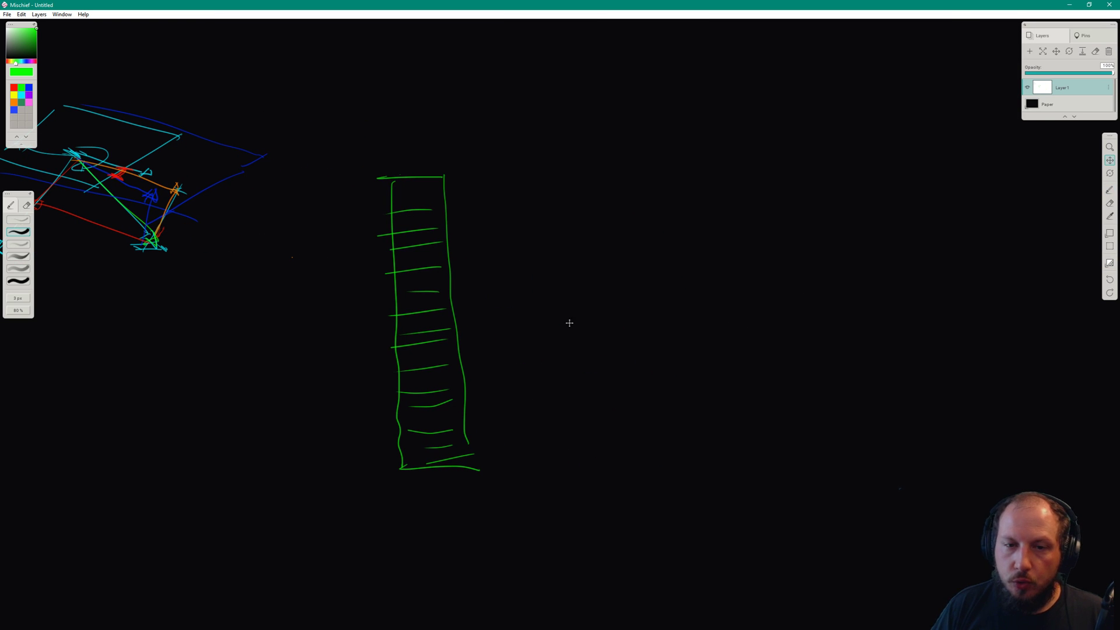
key("b")
left_click_drag(768, 173, 590, 347)
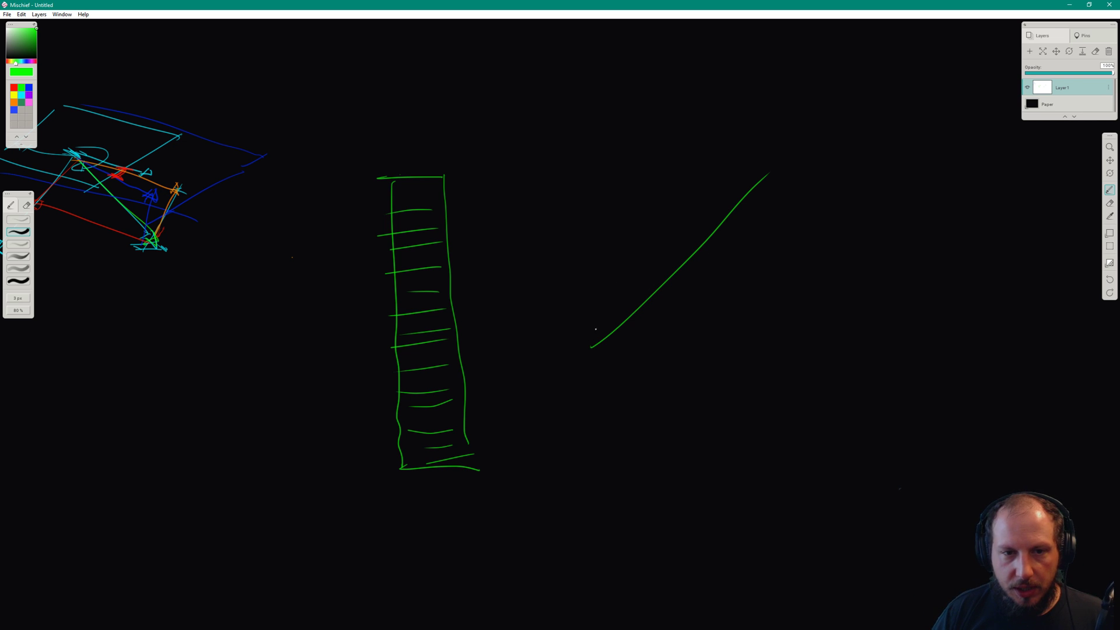
mouse_move(761, 166)
left_mouse_down()
mouse_move(700, 166)
mouse_move(572, 326)
left_mouse_up()
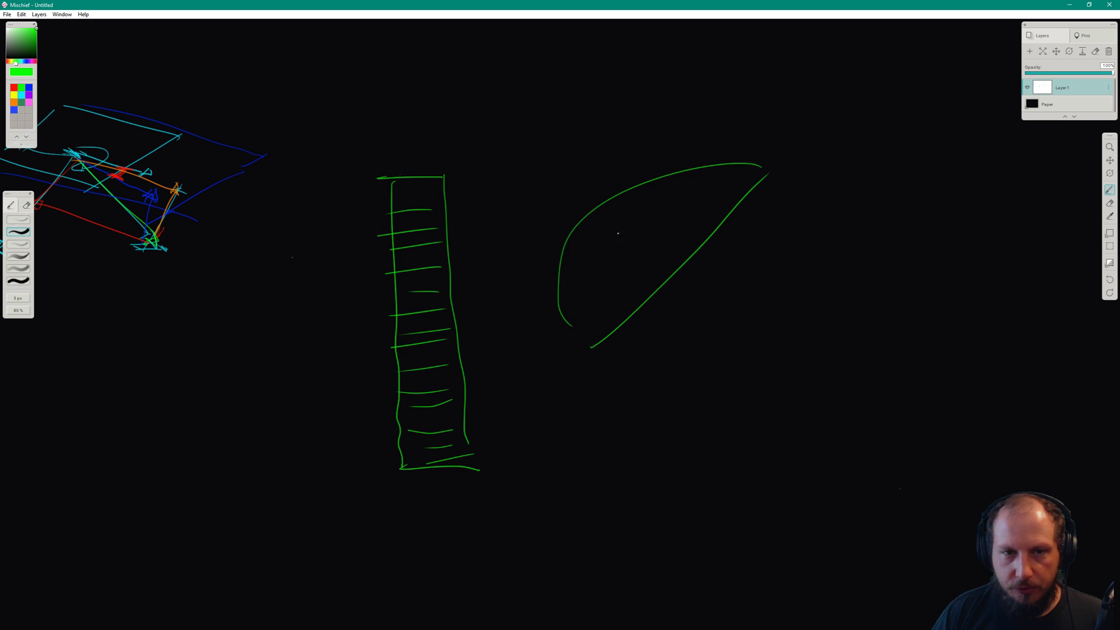
left_click_drag(625, 189, 610, 202)
left_click_drag(576, 346, 608, 360)
left_click_drag(769, 166, 776, 176)
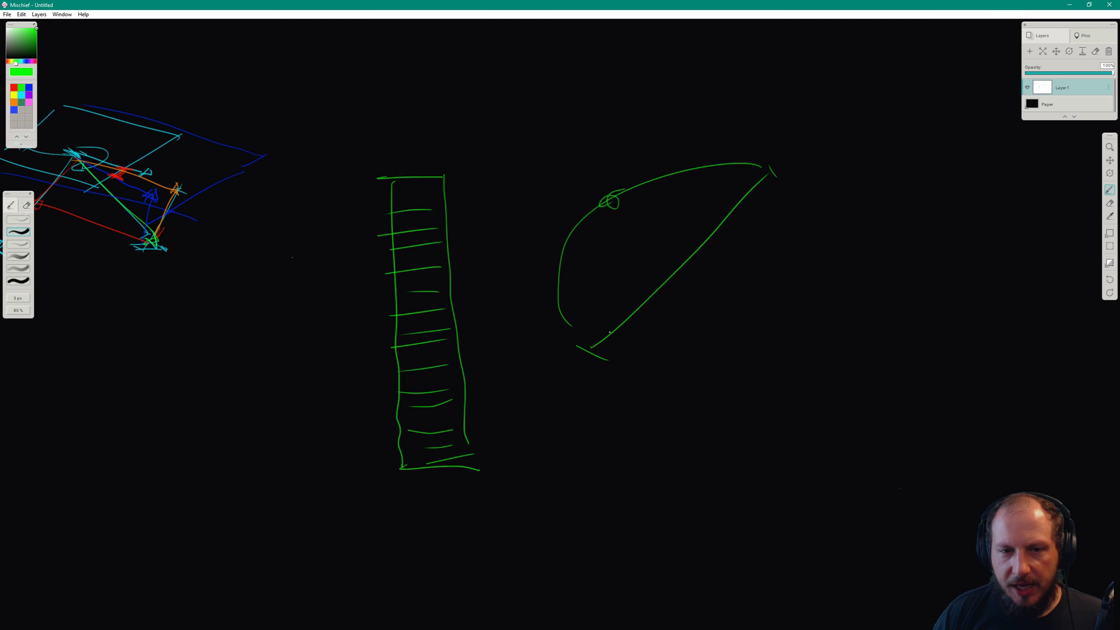
mouse_move(573, 345)
left_mouse_down()
mouse_move(680, 306)
mouse_move(768, 209)
mouse_move(779, 158)
left_mouse_up()
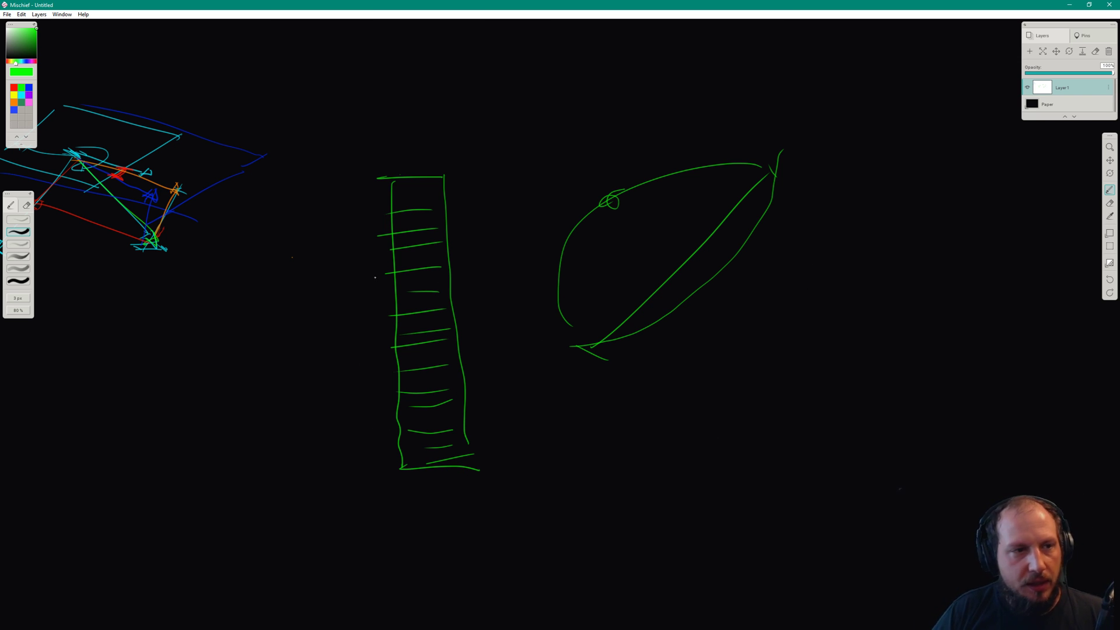
Switch to Desmos to read the coordinates of the curve's rightmost peak, and return to Mischief
mouse_move(375, 277)
left_mouse_down()
mouse_move(595, 352)
mouse_move(442, 377)
left_mouse_up()
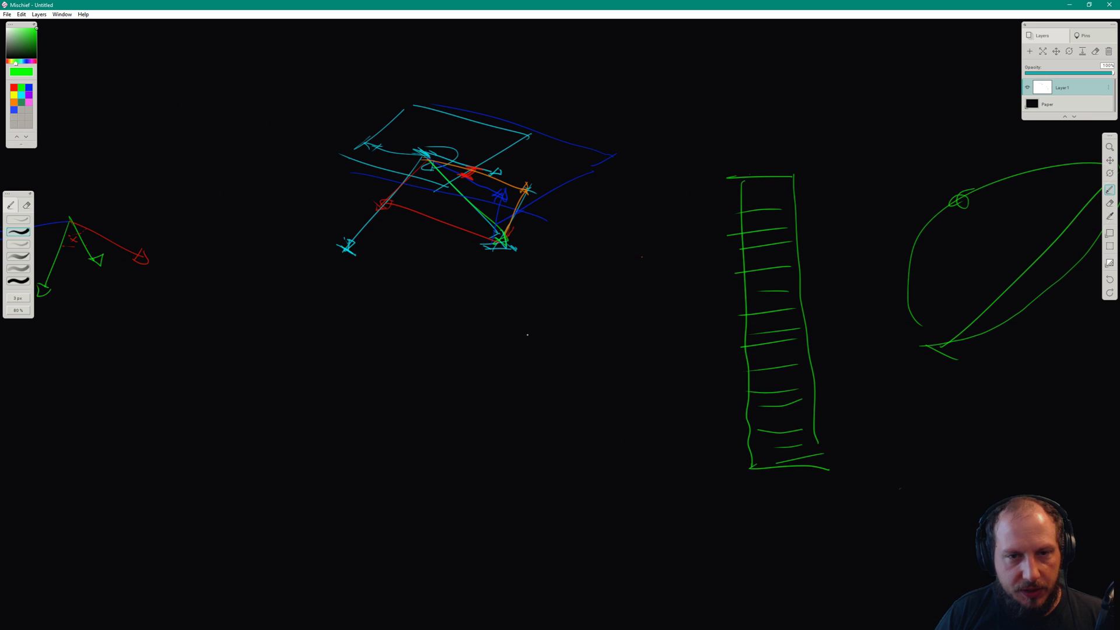
key("alt+Tab")
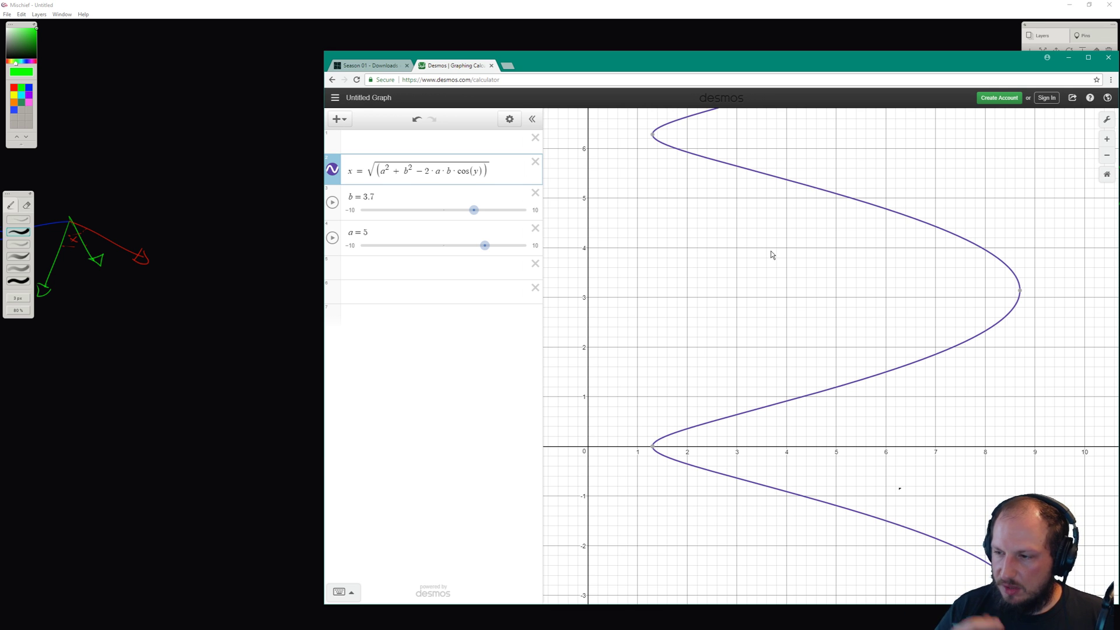
left_click(1020, 289)
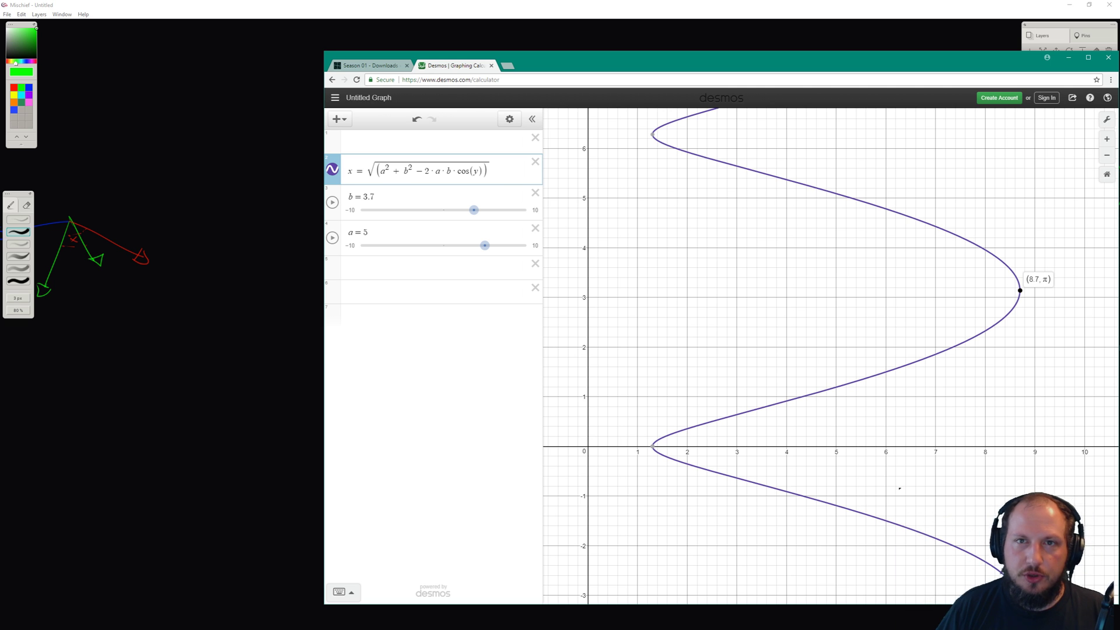
left_click(778, 5)
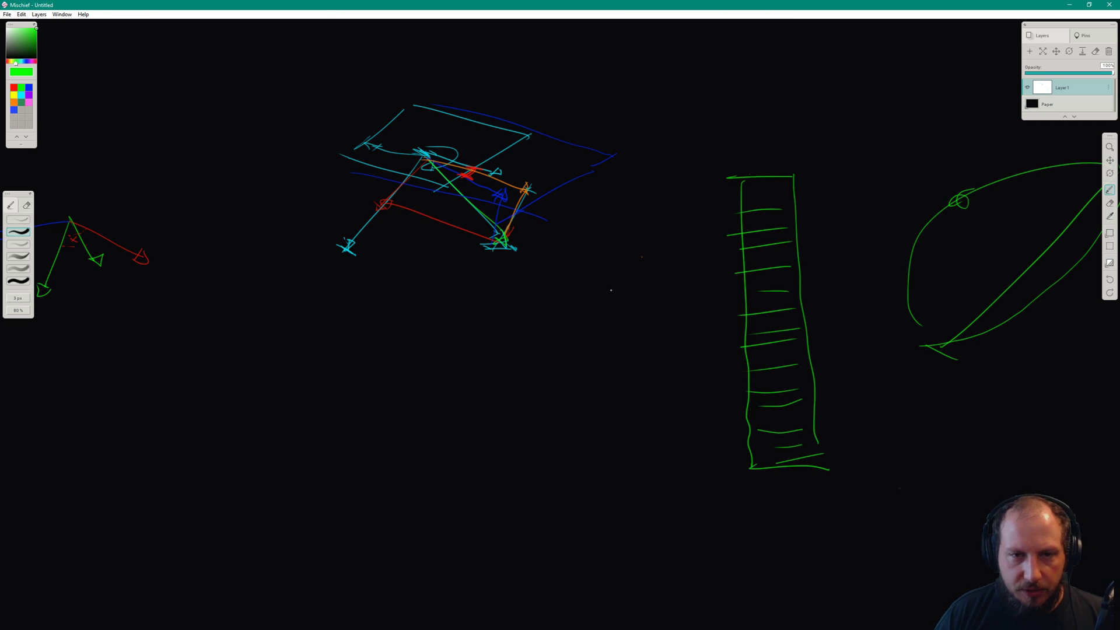
Sketch a bent green leg beside the ladder drawing with circled hip and ankle, a target mark at the ankle and another below it
mouse_move(641, 256)
left_mouse_down()
mouse_move(586, 336)
mouse_move(639, 388)
left_mouse_up()
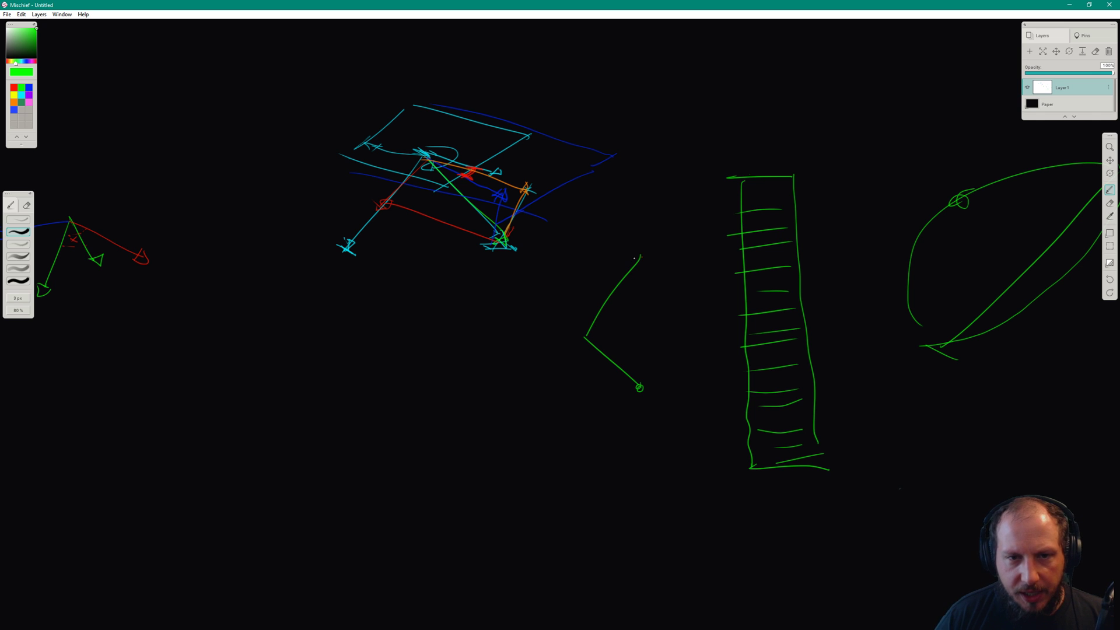
left_click_drag(637, 261, 638, 261)
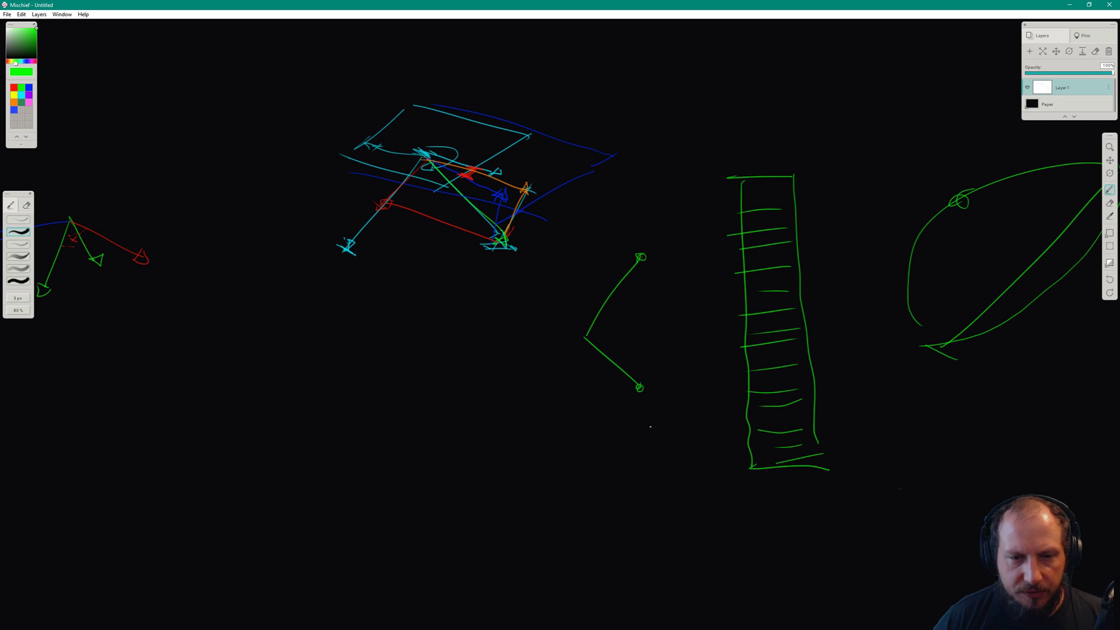
left_click_drag(621, 388, 664, 383)
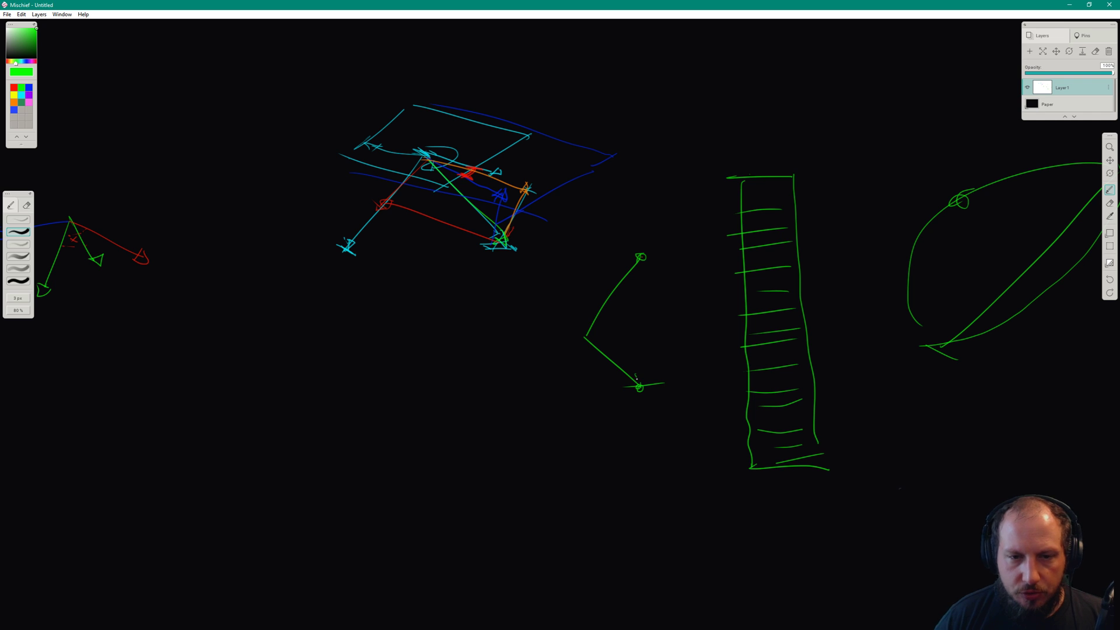
left_click_drag(629, 456, 660, 454)
left_click_drag(638, 431, 646, 456)
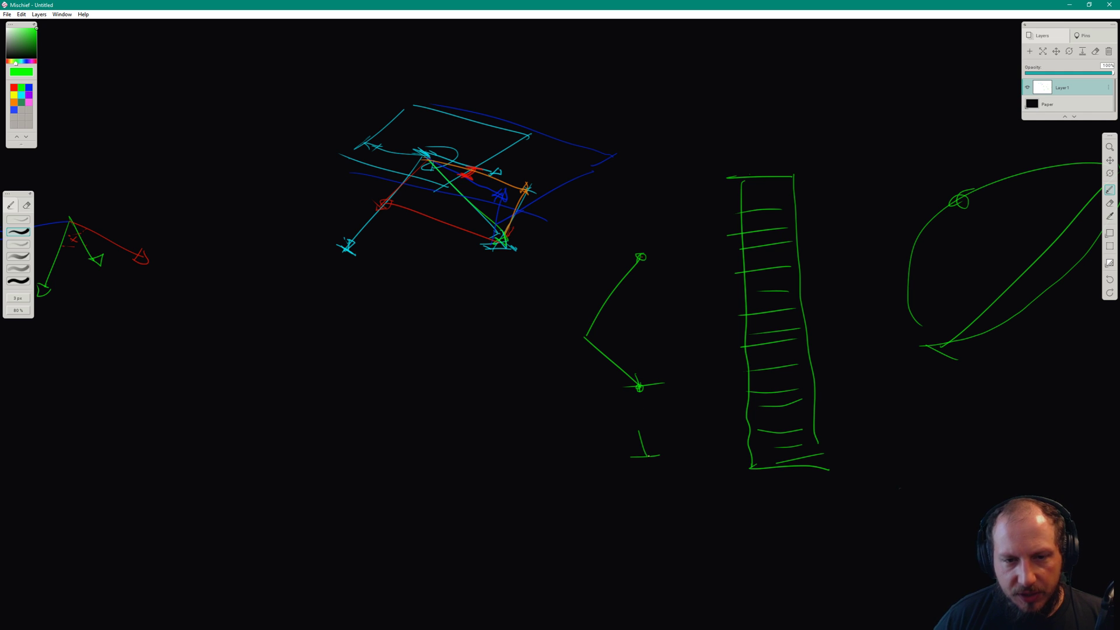
mouse_move(641, 257)
left_mouse_down()
mouse_move(622, 378)
mouse_move(653, 453)
left_mouse_up()
key("ctrl+z")
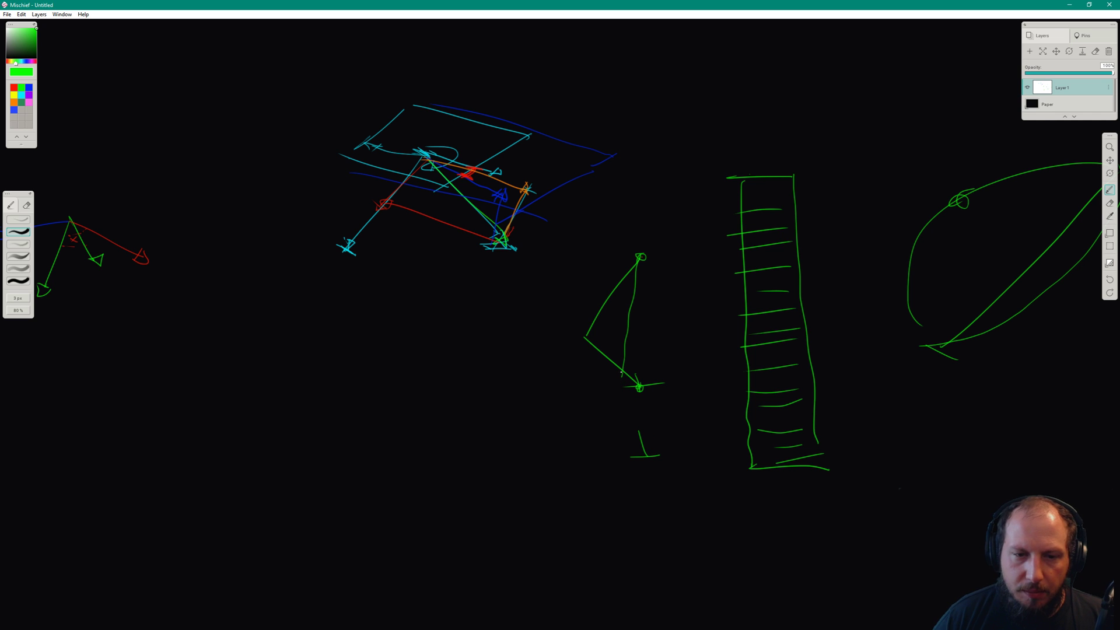
key("ctrl+z")
Draw a second, more extended leg pose from the same hip through a less bent knee to the lower target mark
mouse_move(641, 260)
left_mouse_down()
mouse_move(601, 336)
mouse_move(653, 438)
left_mouse_up()
key("ctrl+z")
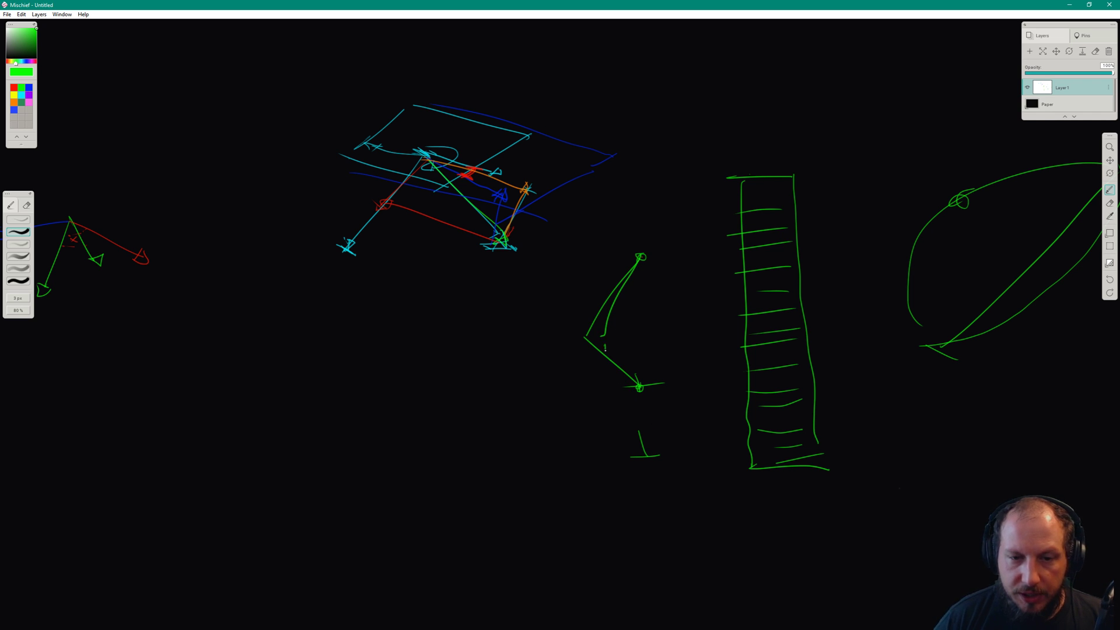
left_click_drag(604, 345, 642, 453)
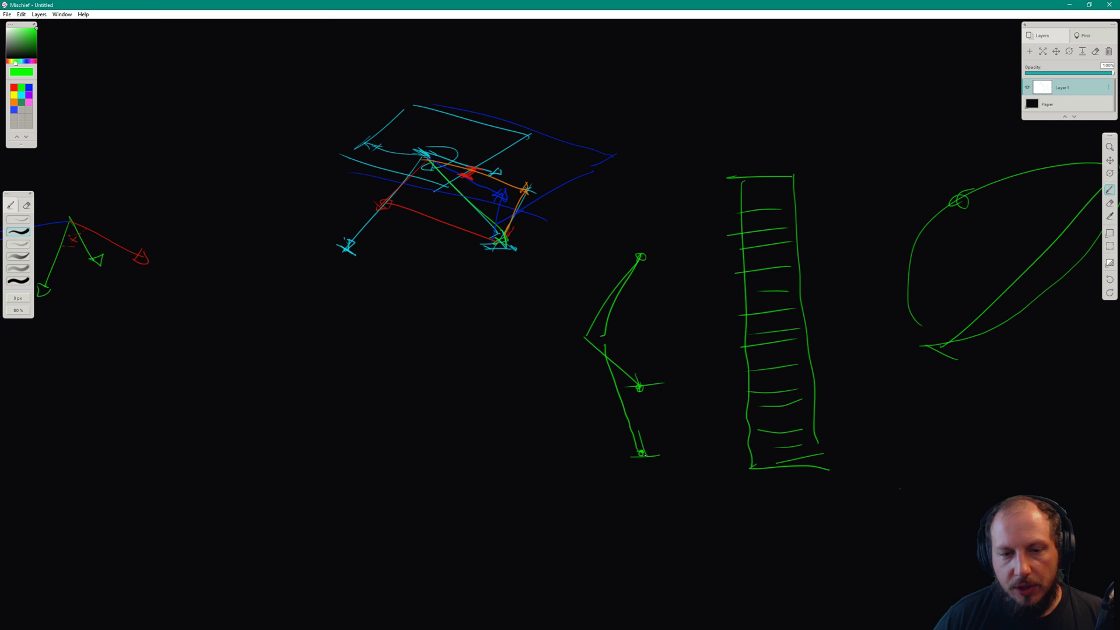
Check the Desmos curve, return to Mischief, and draw a straightened leg line from the hip toward a third, lower target mark
key("alt+Tab")
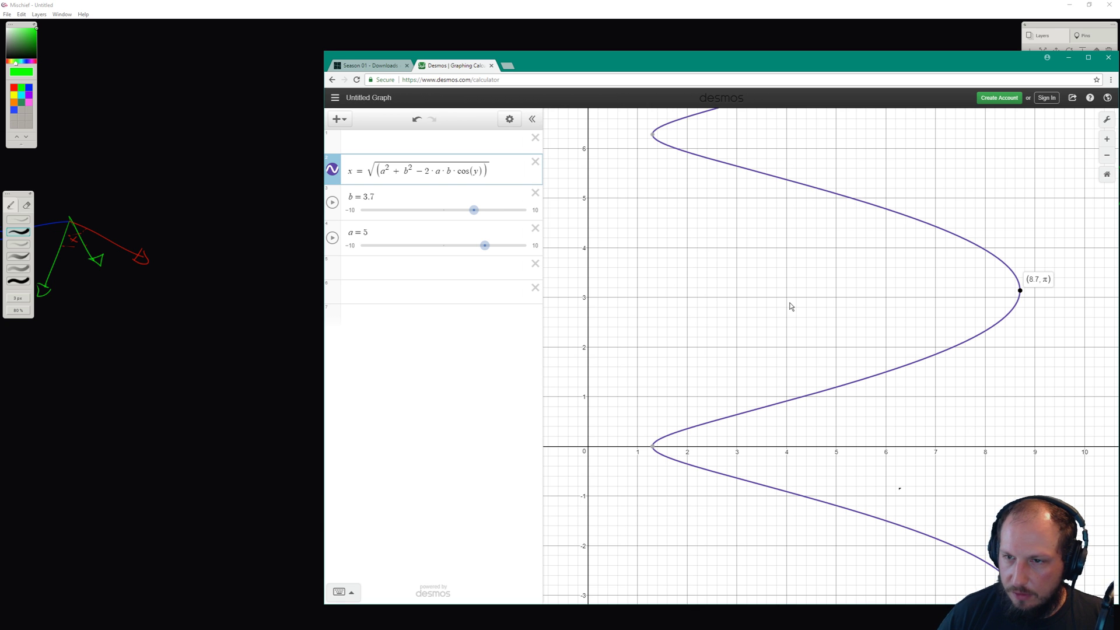
key("alt+Tab")
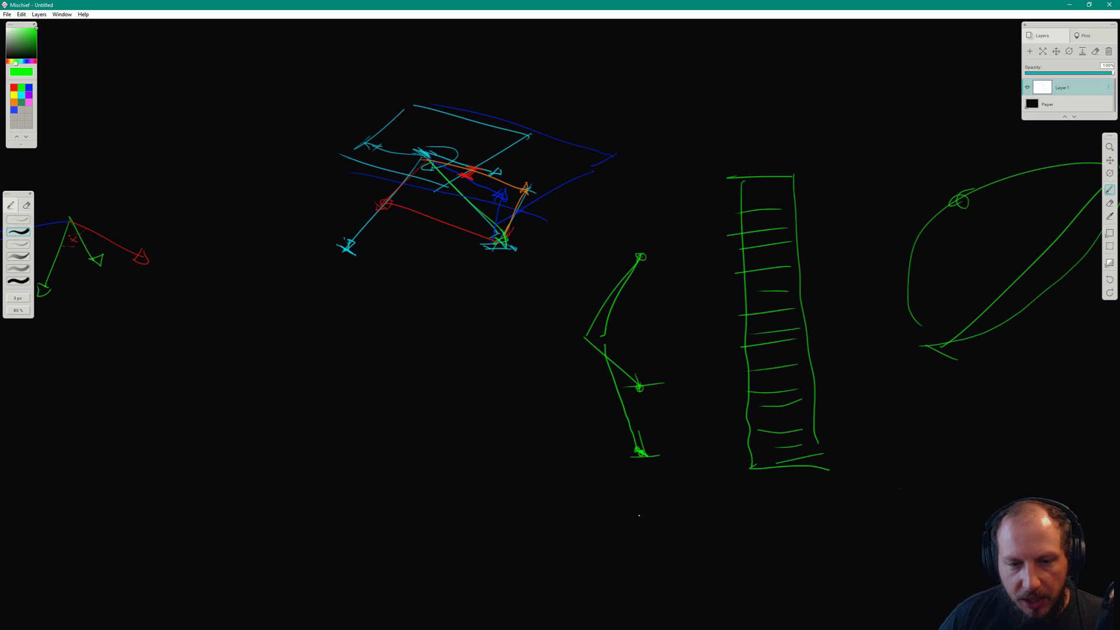
left_click_drag(639, 516, 653, 517)
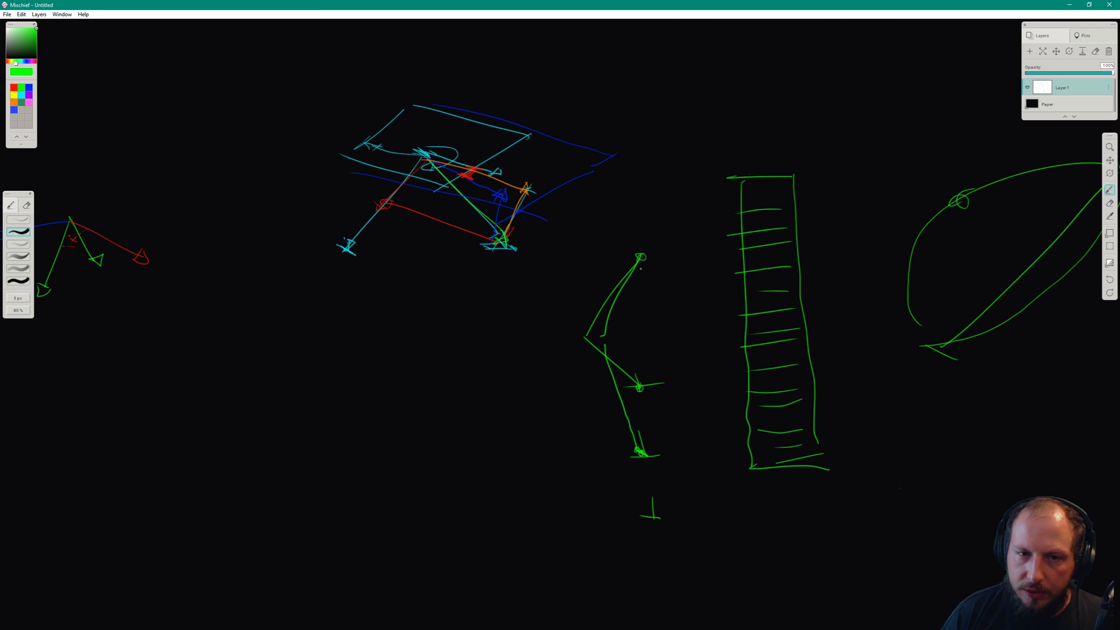
mouse_move(642, 259)
left_mouse_down()
mouse_move(636, 380)
mouse_move(648, 494)
mouse_move(646, 477)
mouse_move(662, 477)
left_mouse_up()
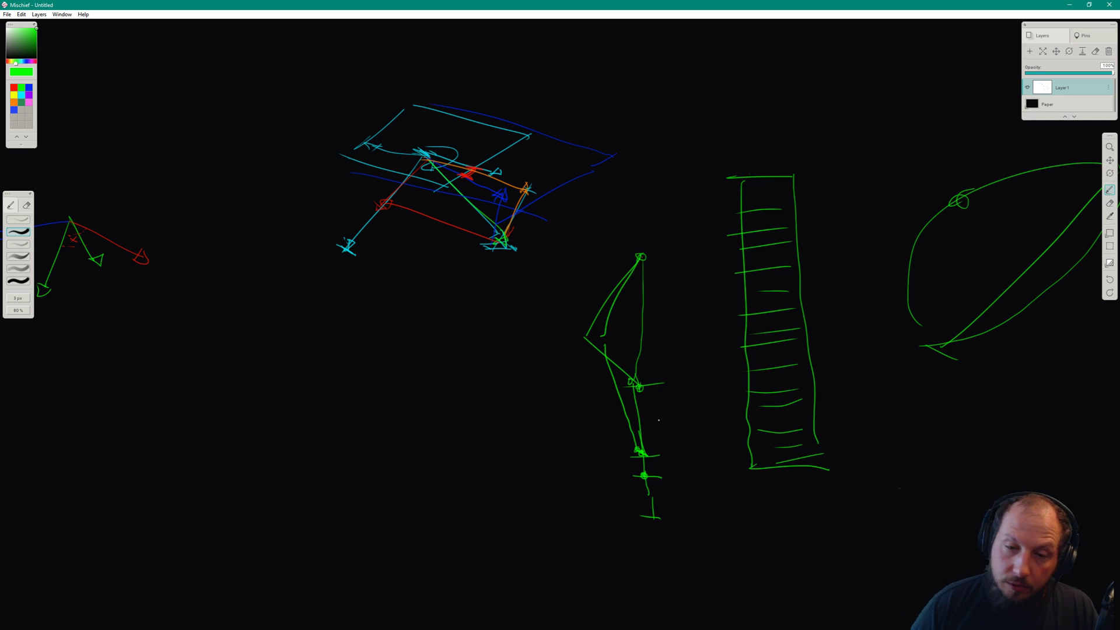
mouse_move(640, 518)
left_mouse_down()
mouse_move(666, 519)
mouse_move(651, 497)
left_mouse_up()
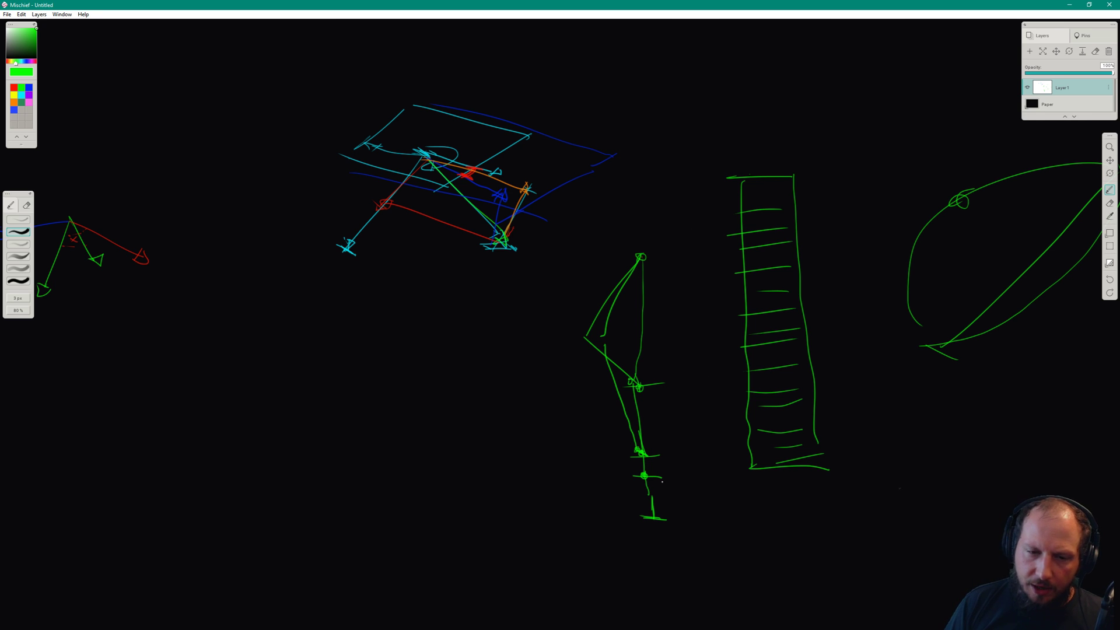
Draw a wide arc beneath the leg poses as a motion path, emphasize the extended pose's ankle, and retrace the arc in both directions
mouse_move(403, 519)
left_mouse_down()
mouse_move(551, 480)
mouse_move(758, 518)
left_mouse_up()
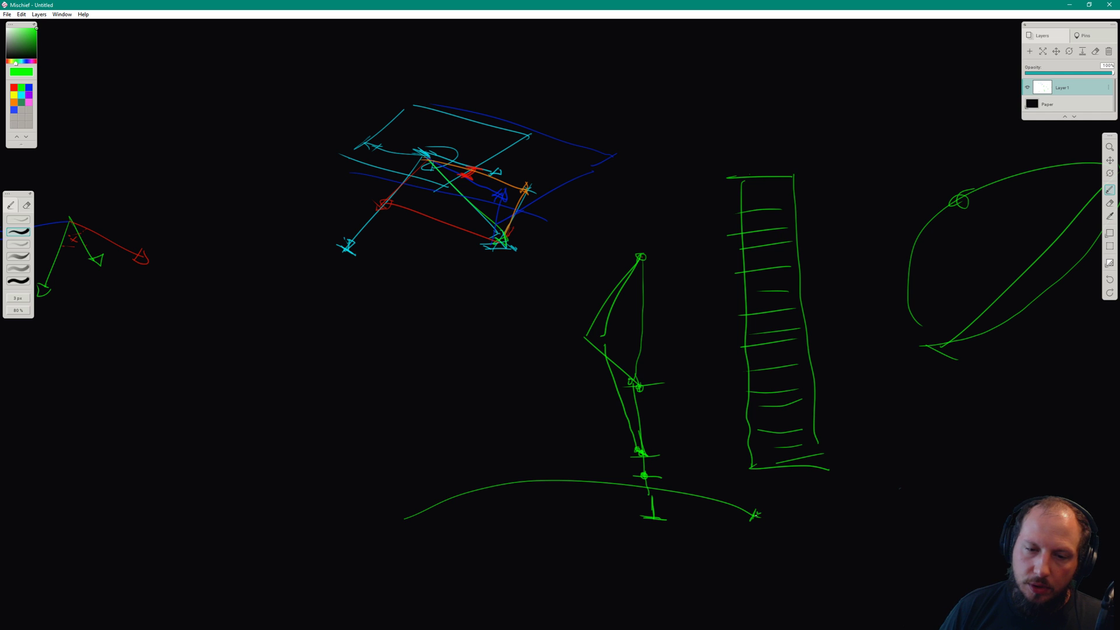
left_click_drag(641, 447, 630, 453)
left_click_drag(627, 438, 634, 449)
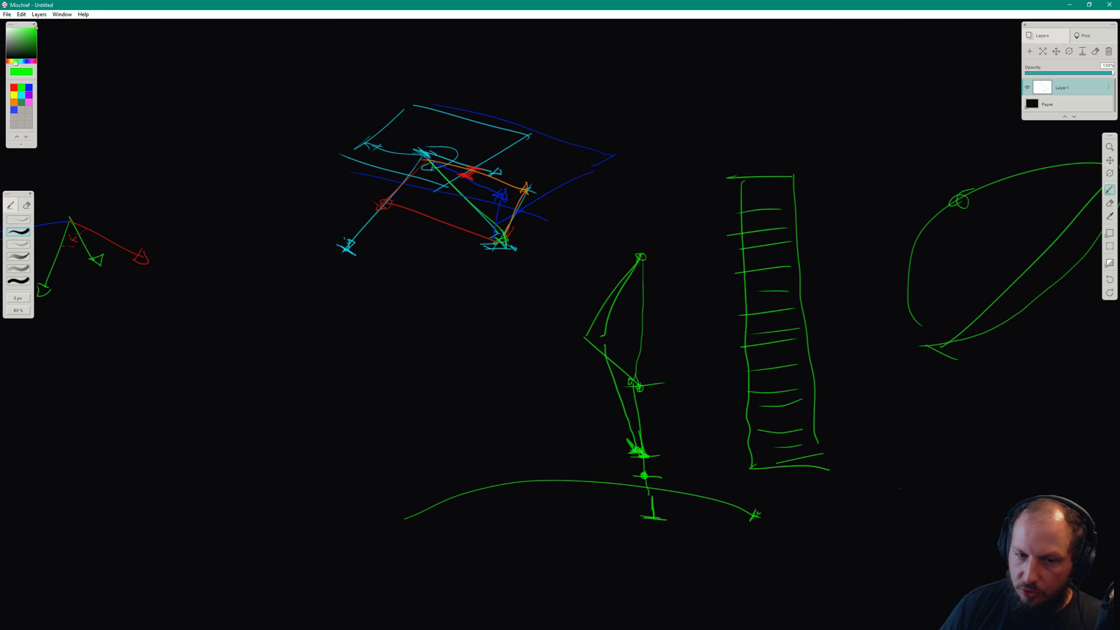
mouse_move(756, 516)
left_mouse_down()
mouse_move(485, 483)
mouse_move(403, 512)
left_mouse_up()
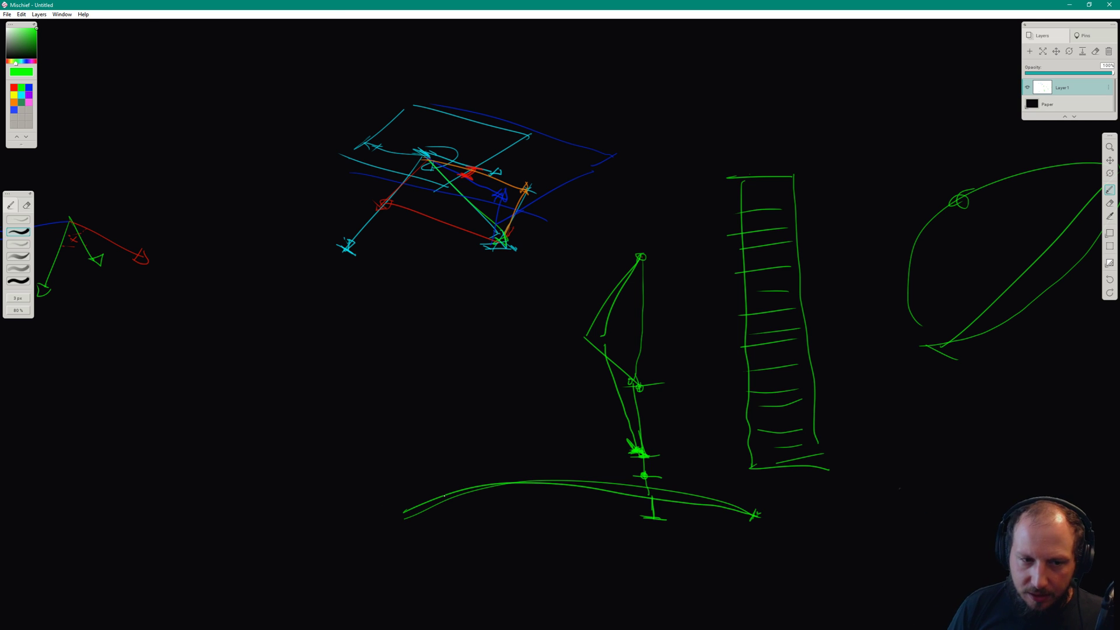
mouse_move(414, 513)
left_mouse_down()
mouse_move(527, 482)
mouse_move(763, 499)
left_mouse_up()
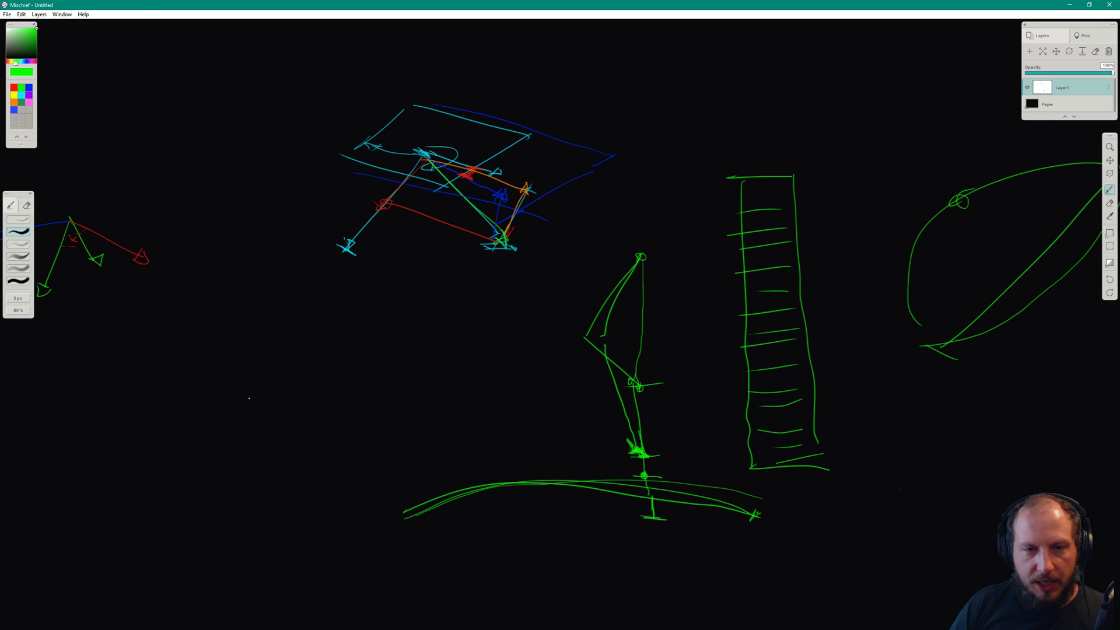
In empty canvas space below the coloured arrows, sketch a winding path, a smoother alternative, and an inner path with marked ends
left_click_drag(271, 442, 668, 387)
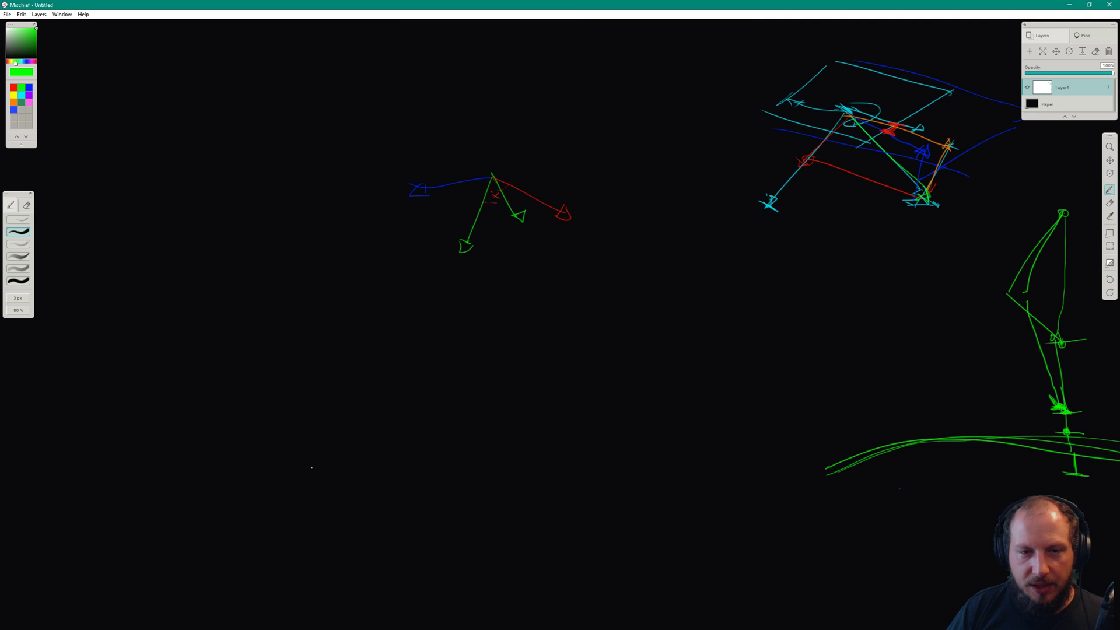
mouse_move(273, 478)
left_mouse_down()
mouse_move(321, 475)
mouse_move(499, 401)
mouse_move(596, 387)
mouse_move(628, 368)
mouse_move(639, 339)
mouse_move(605, 332)
left_mouse_up()
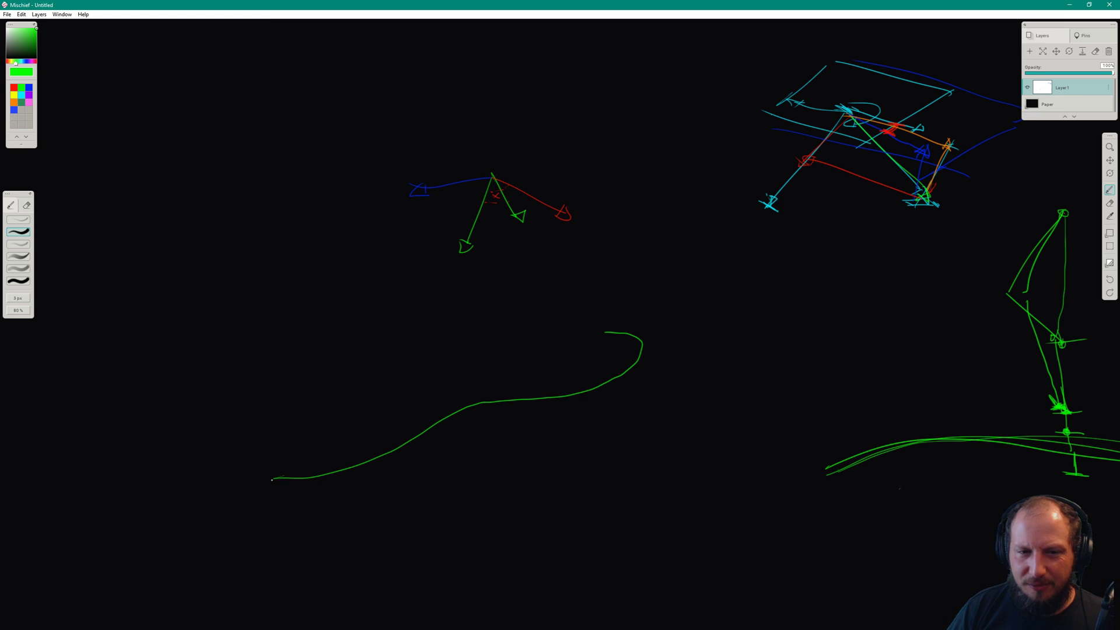
mouse_move(272, 480)
left_mouse_down()
mouse_move(532, 418)
mouse_move(604, 334)
left_mouse_up()
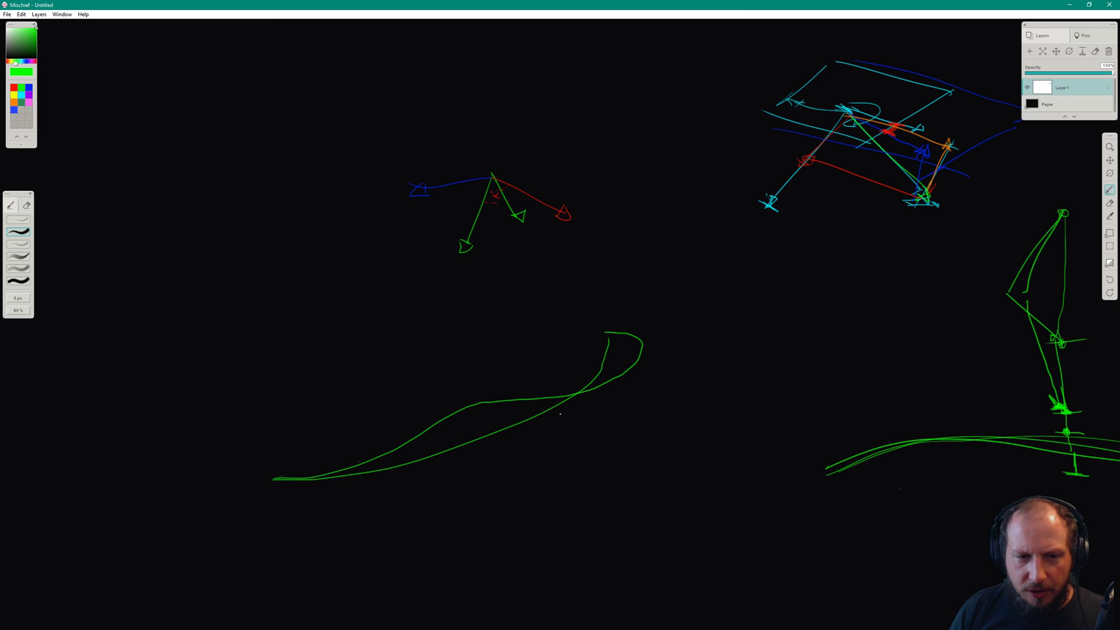
left_click_drag(354, 465, 561, 397)
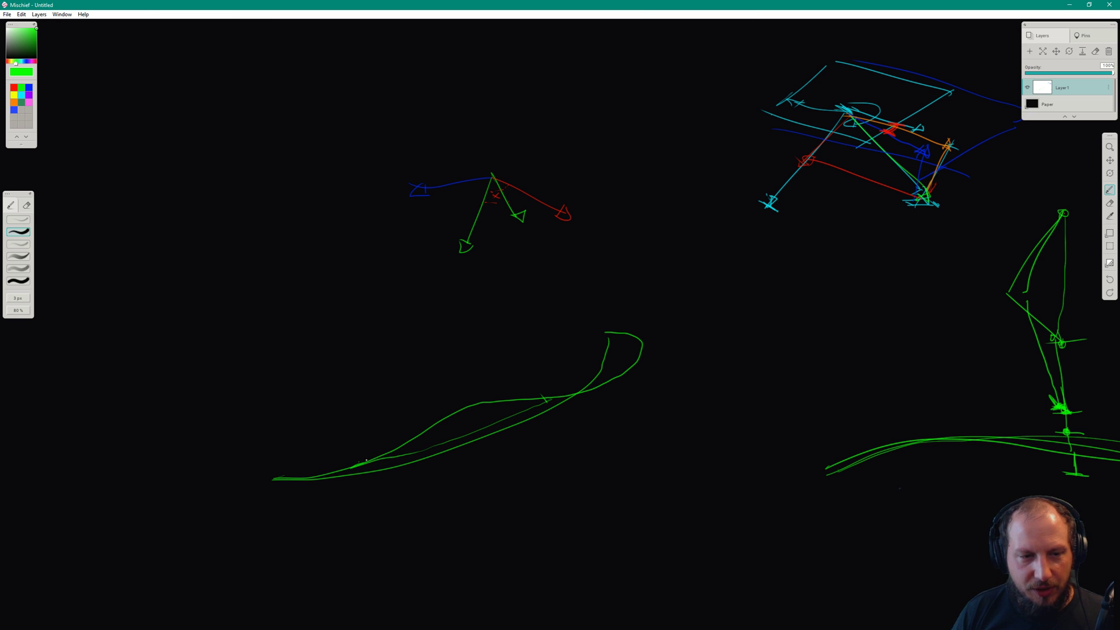
left_click_drag(334, 471, 351, 465)
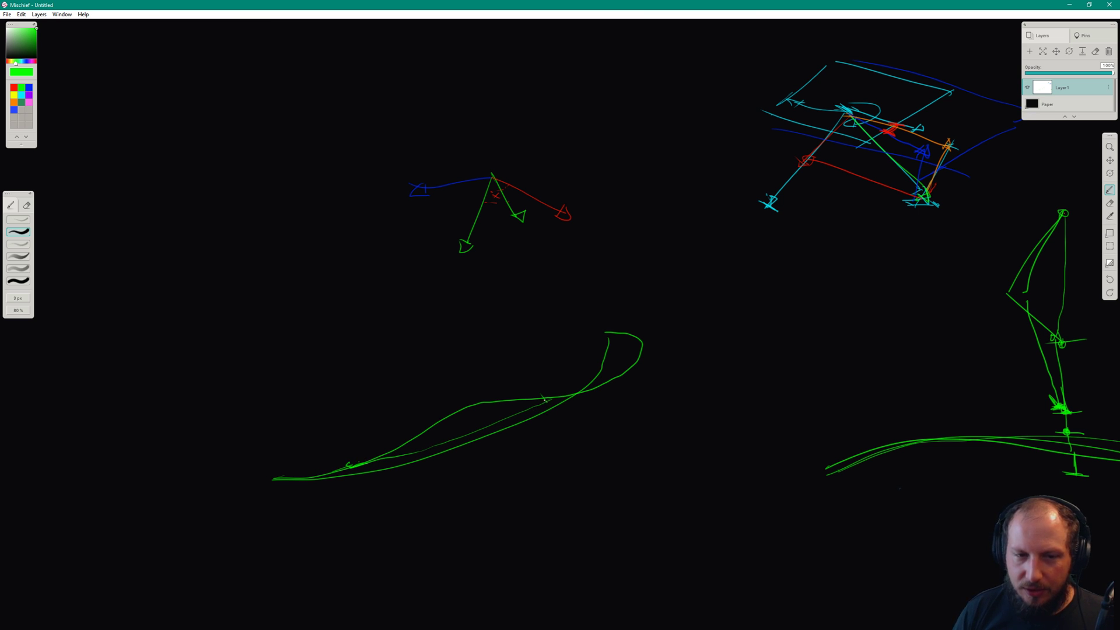
left_click_drag(545, 399, 567, 395)
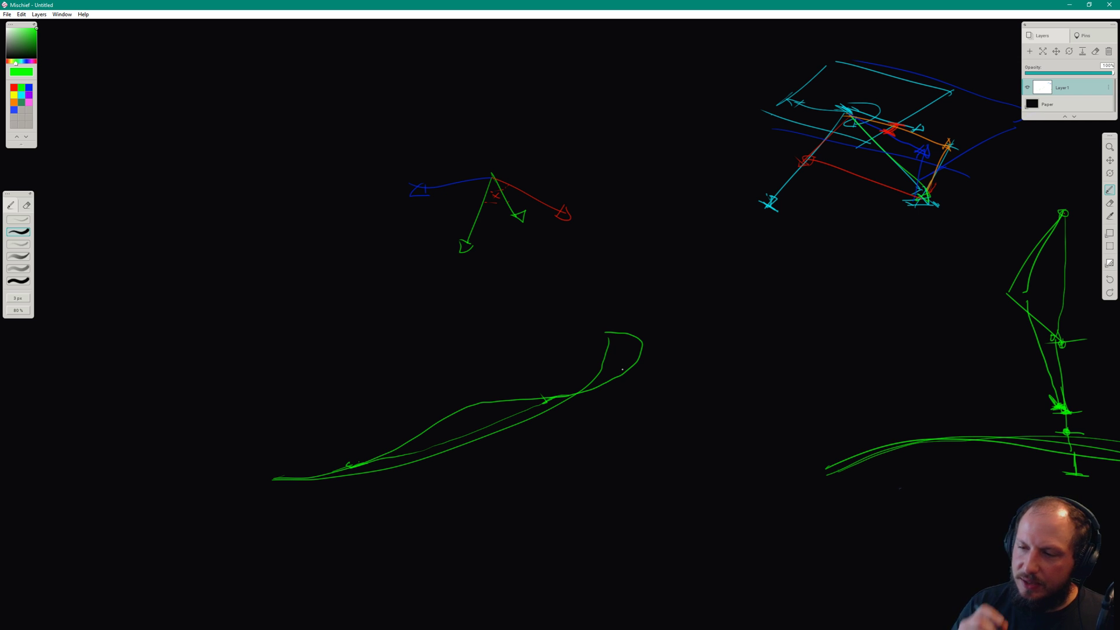
Switch to Desmos and trace the coordinates of points on the curve just below its rightmost peak
key("alt+Tab")
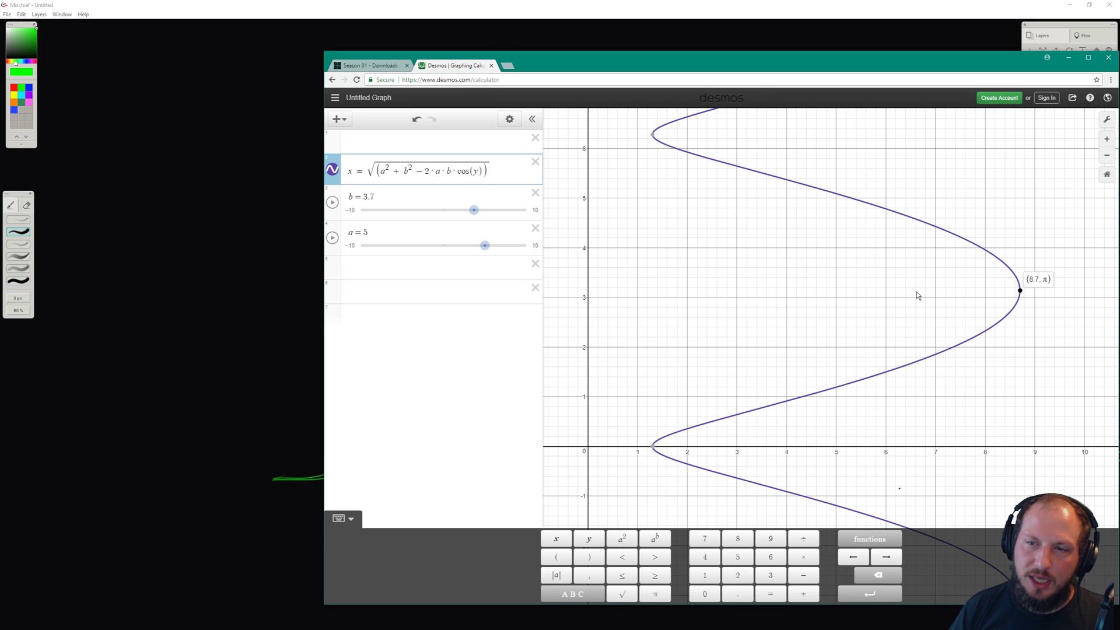
left_click(919, 296)
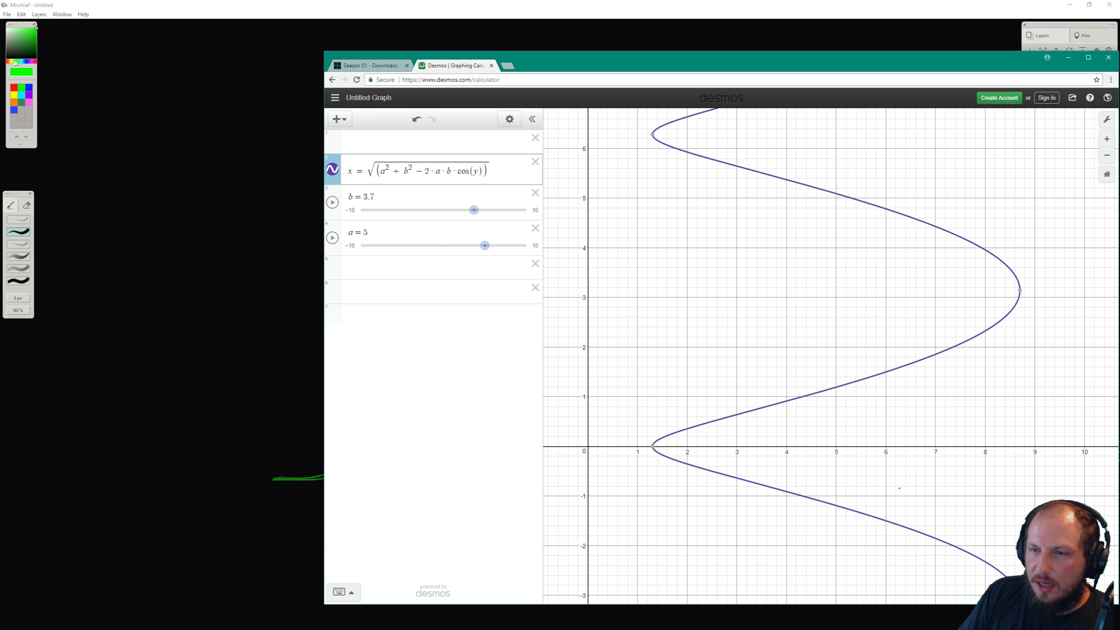
left_click(1015, 306)
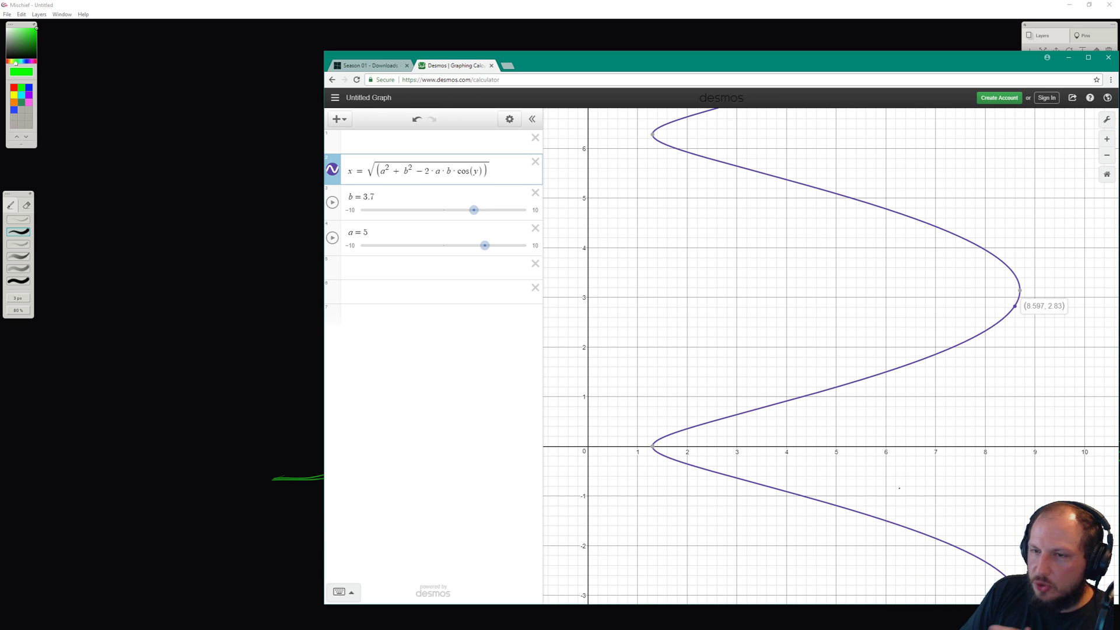
left_click_drag(1015, 305, 1017, 303)
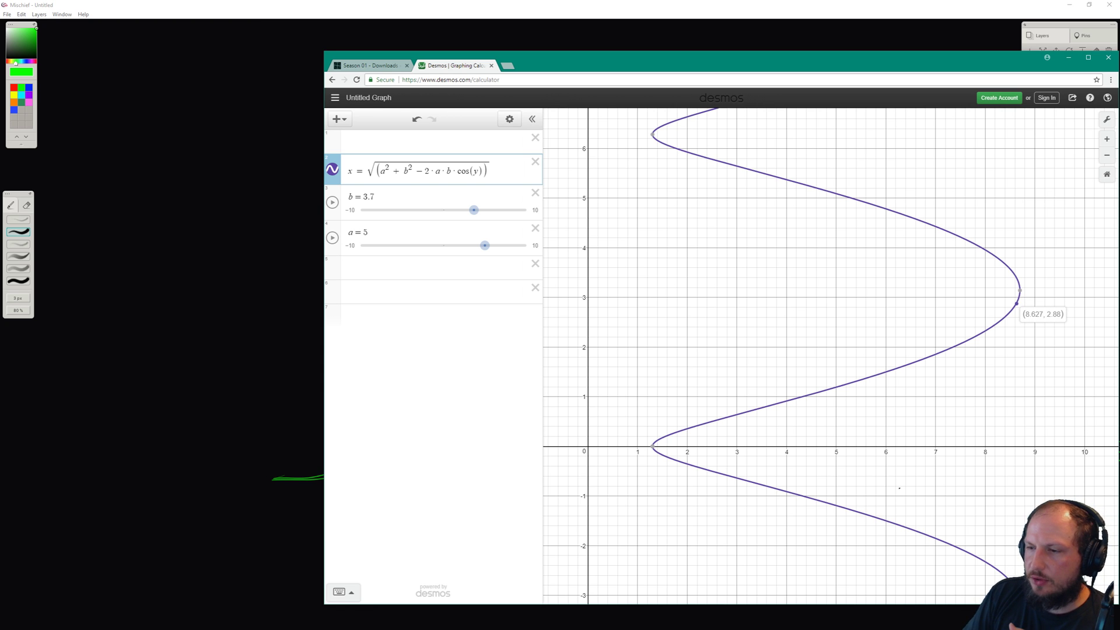
left_click_drag(1016, 303, 1017, 303)
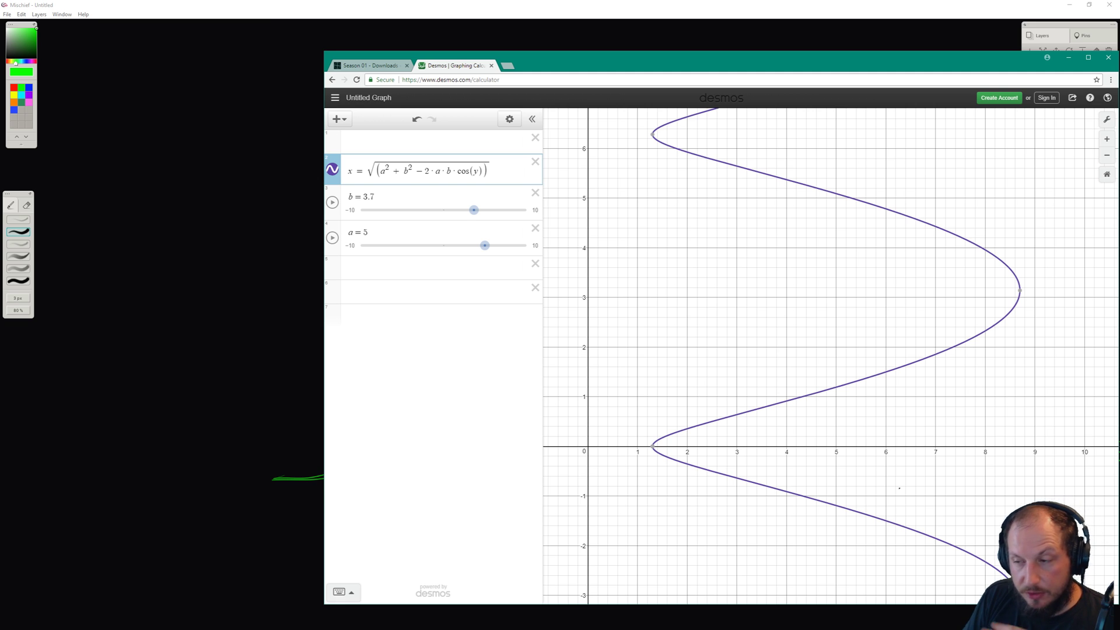